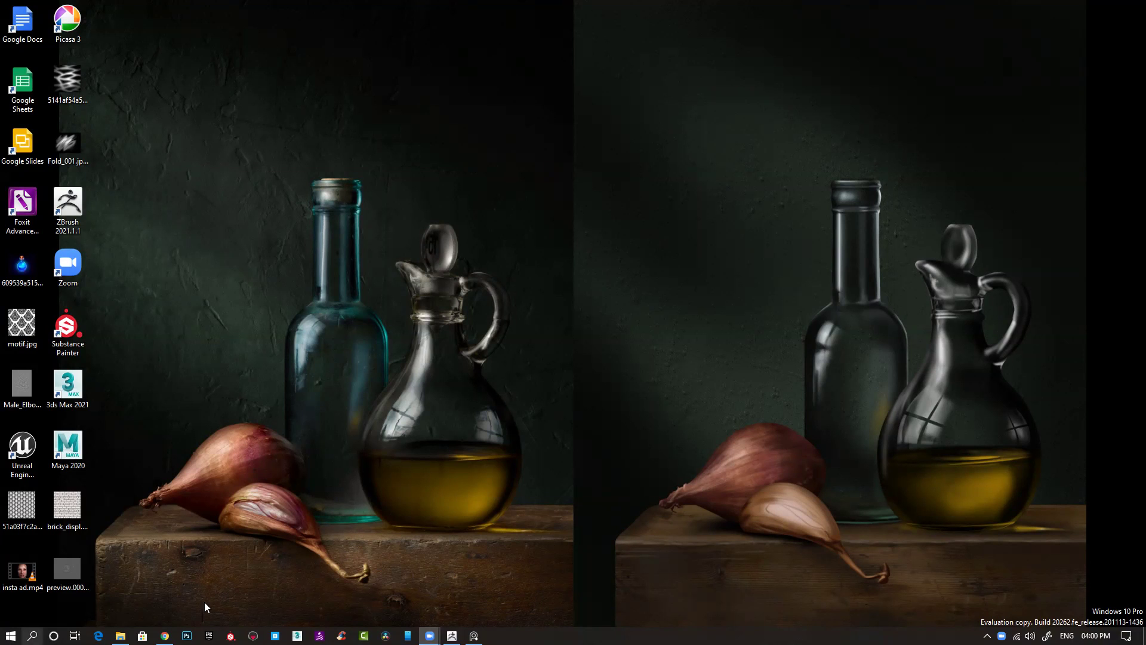
# Step: Switch to ZBrush and examine the finished creature sculpt from the back, the front, and close up on the face and side profile
pyautogui.click(451, 635)
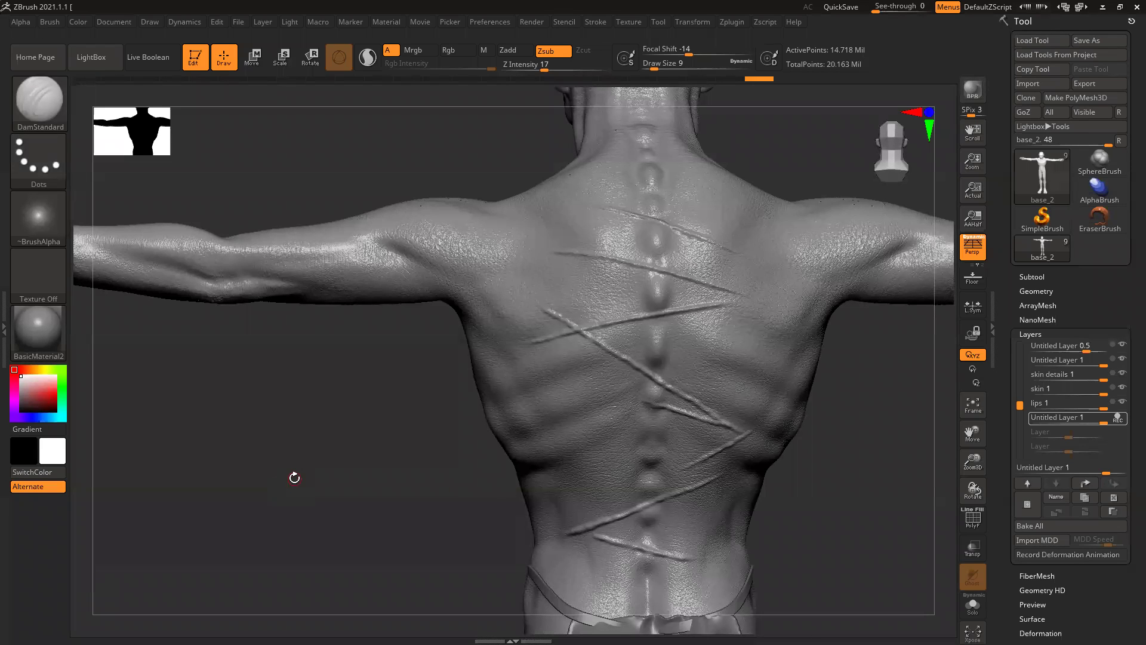
pyautogui.moveTo(334, 468); pyautogui.dragTo(197, 433)
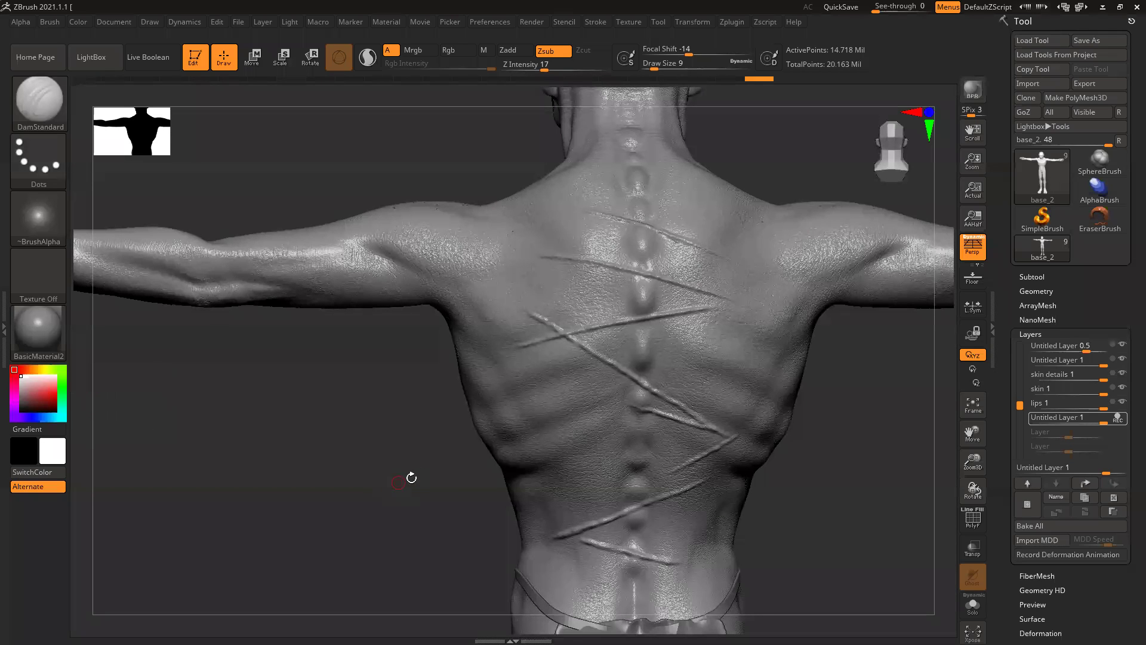
pyautogui.moveTo(422, 455); pyautogui.dragTo(331, 429)
pyautogui.moveTo(780, 544); pyautogui.dragTo(781, 534)
pyautogui.keyDown('ctrl'); pyautogui.moveTo(818, 537); pyautogui.dragTo(342, 462, button='right'); pyautogui.keyUp('ctrl')
pyautogui.moveTo(342, 462); pyautogui.dragTo(539, 460)
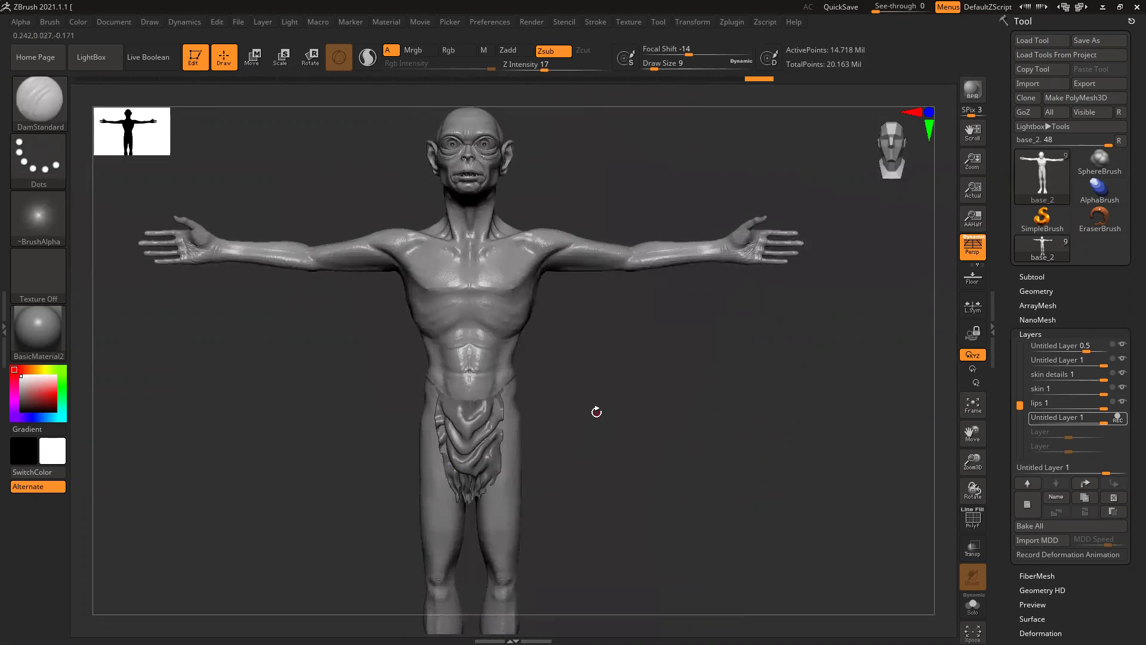
pyautogui.keyDown('alt'); pyautogui.moveTo(596, 412); pyautogui.dragTo(623, 469); pyautogui.keyUp('alt')
pyautogui.moveTo(459, 349)
pyautogui.keyDown('ctrl'); pyautogui.mouseDown(button='right')
pyautogui.moveTo(467, 362)
pyautogui.moveTo(317, 446)
pyautogui.mouseUp(button='right'); pyautogui.keyUp('ctrl')
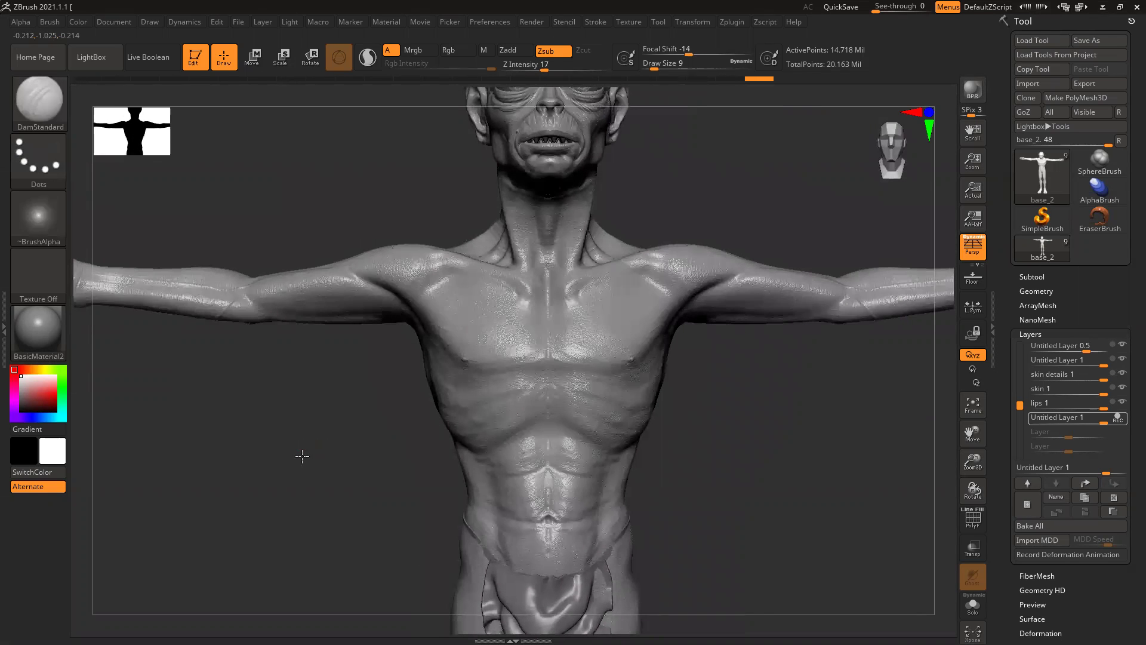
pyautogui.keyDown('alt'); pyautogui.moveTo(302, 458); pyautogui.dragTo(307, 477); pyautogui.keyUp('alt')
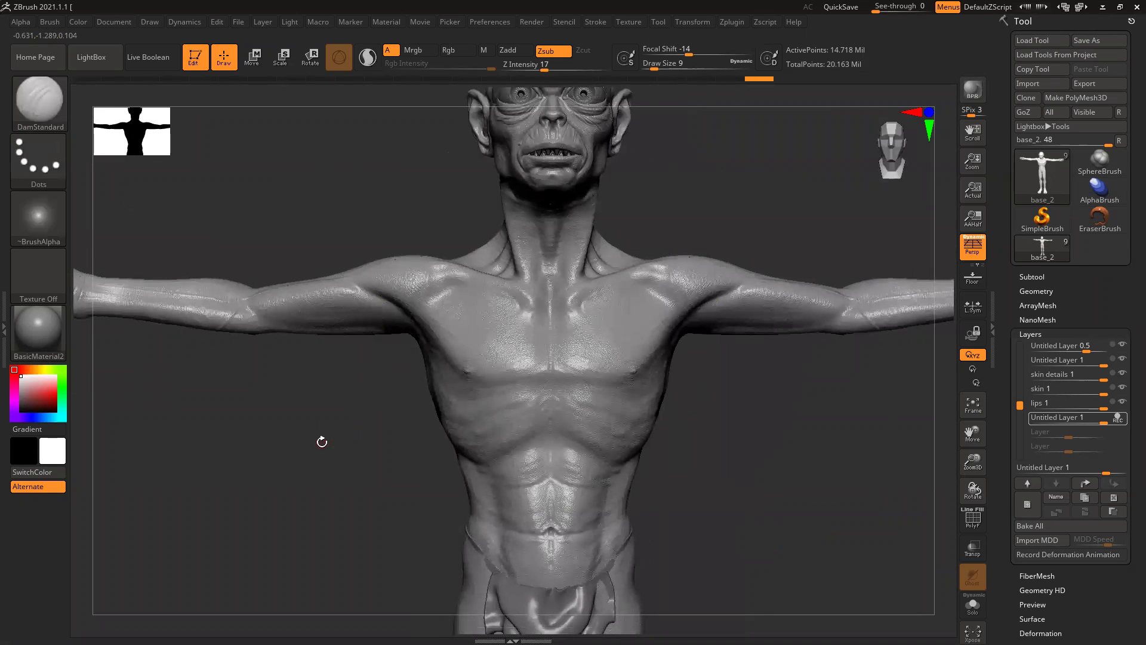
pyautogui.keyDown('alt'); pyautogui.moveTo(410, 165); pyautogui.dragTo(347, 369); pyautogui.keyUp('alt')
pyautogui.keyDown('ctrl'); pyautogui.moveTo(489, 254); pyautogui.dragTo(558, 370, button='right'); pyautogui.keyUp('ctrl')
pyautogui.keyDown('alt'); pyautogui.moveTo(737, 522); pyautogui.dragTo(767, 482); pyautogui.keyUp('alt')
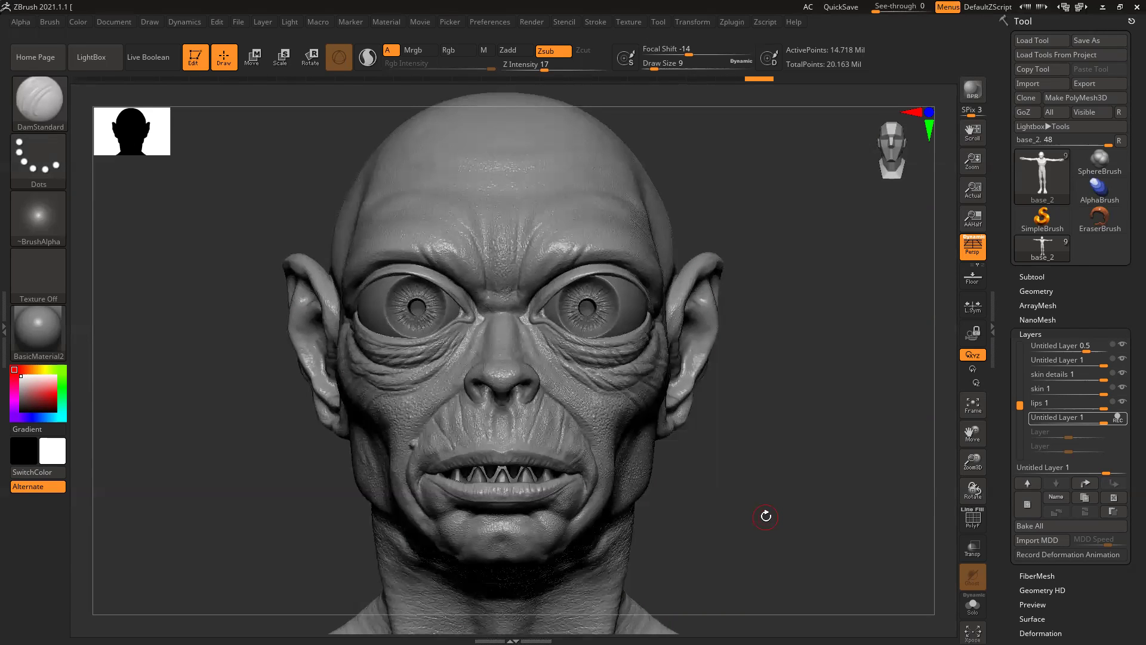
pyautogui.moveTo(827, 522); pyautogui.dragTo(282, 484)
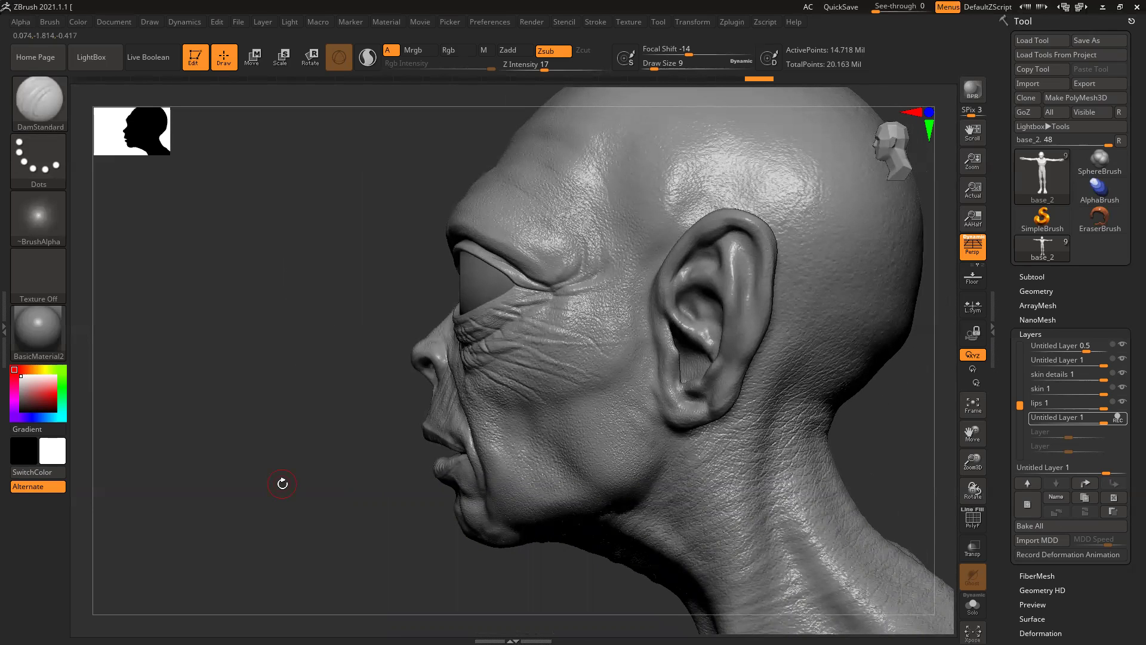
# Step: Browse the QuickSave project files in LightBox, and close LightBox without loading any of them
pyautogui.click(91, 57)
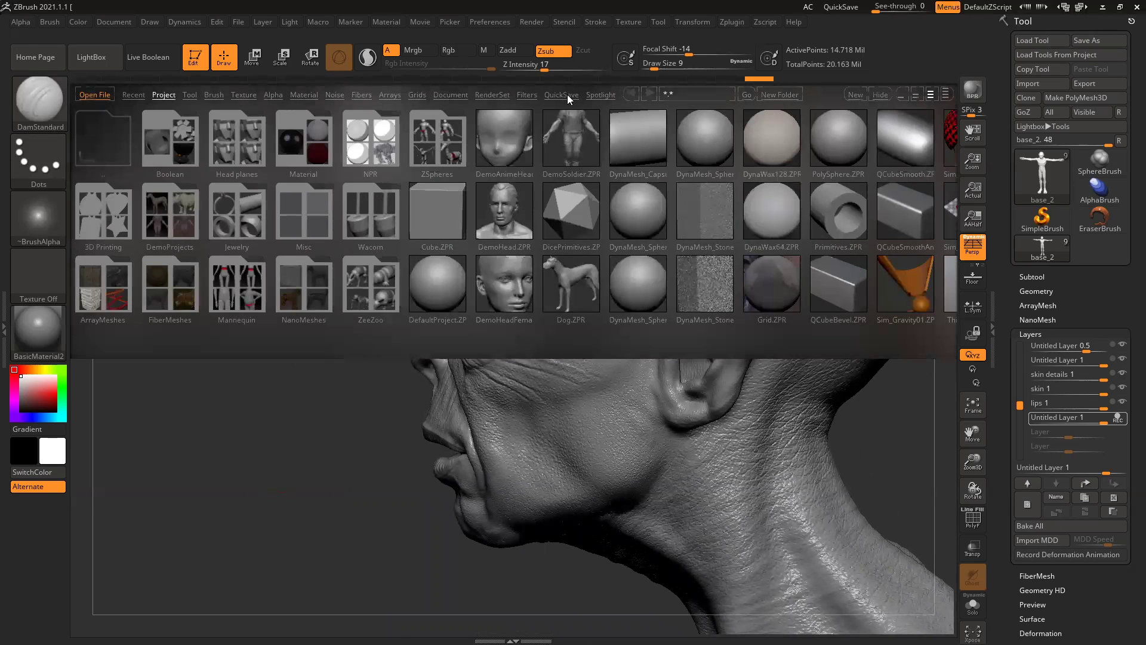
pyautogui.click(561, 94)
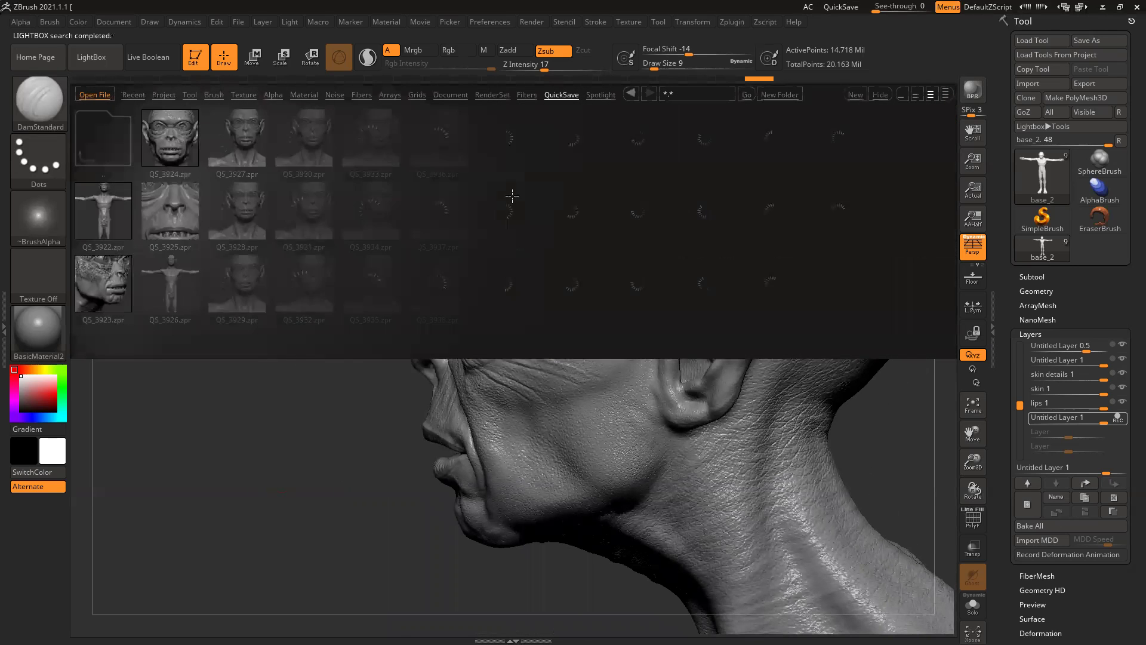
pyautogui.scroll(-5, 575, 340)
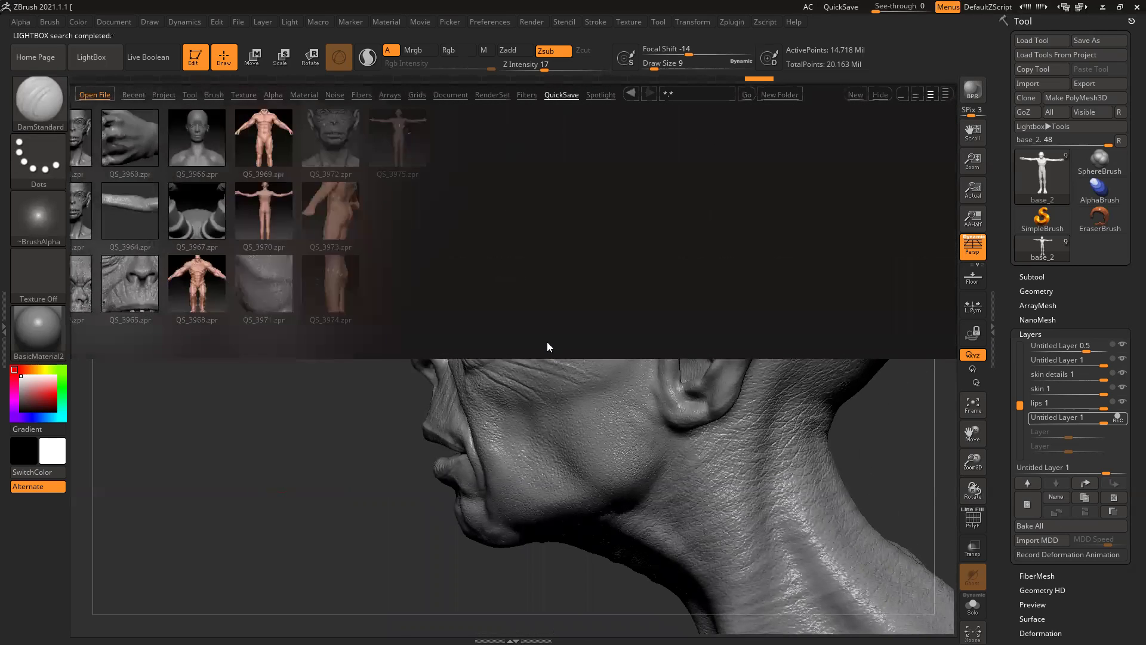
pyautogui.scroll(5, 583, 302)
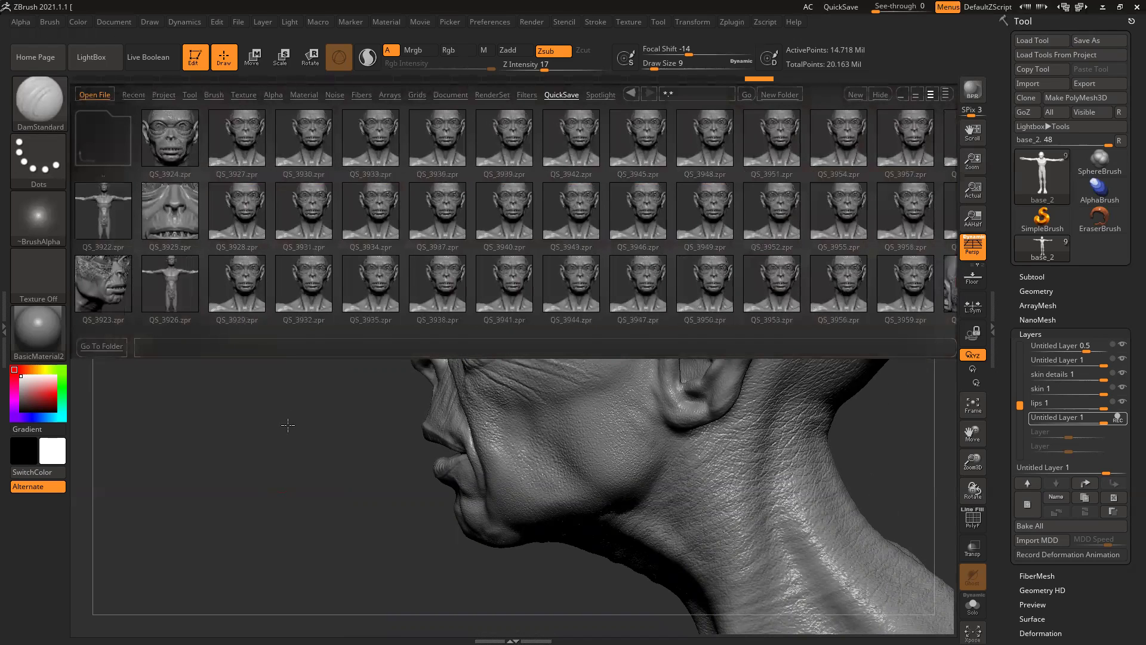
pyautogui.doubleClick(928, 123)
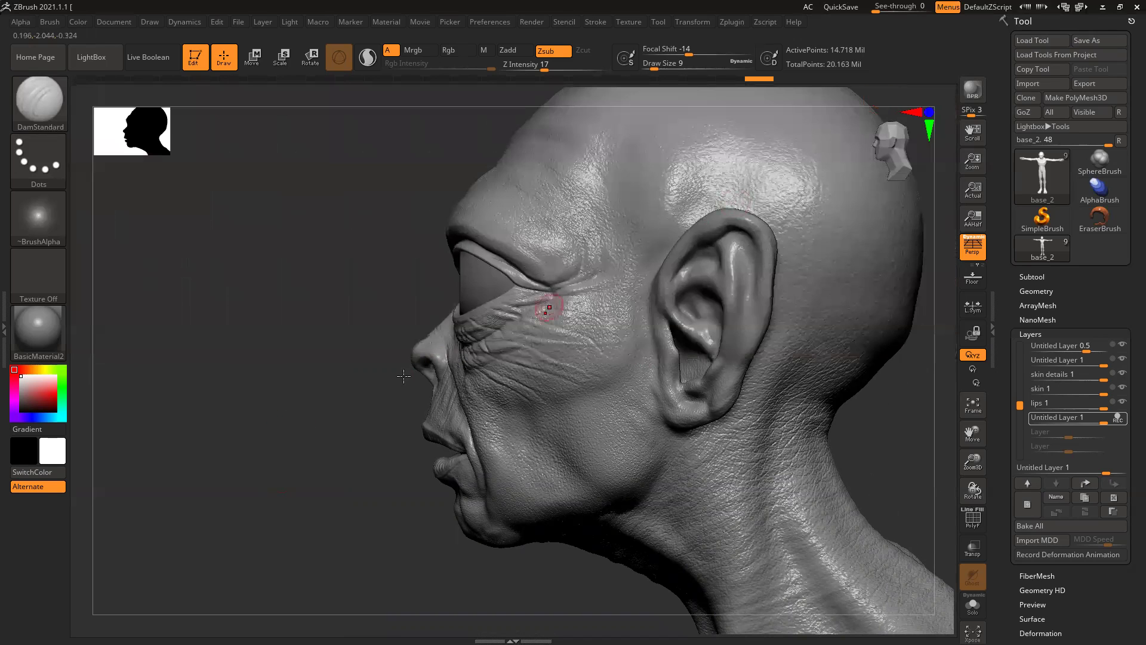
# Step: Examine the finished head, face and neck from the front
pyautogui.moveTo(271, 395); pyautogui.dragTo(330, 392)
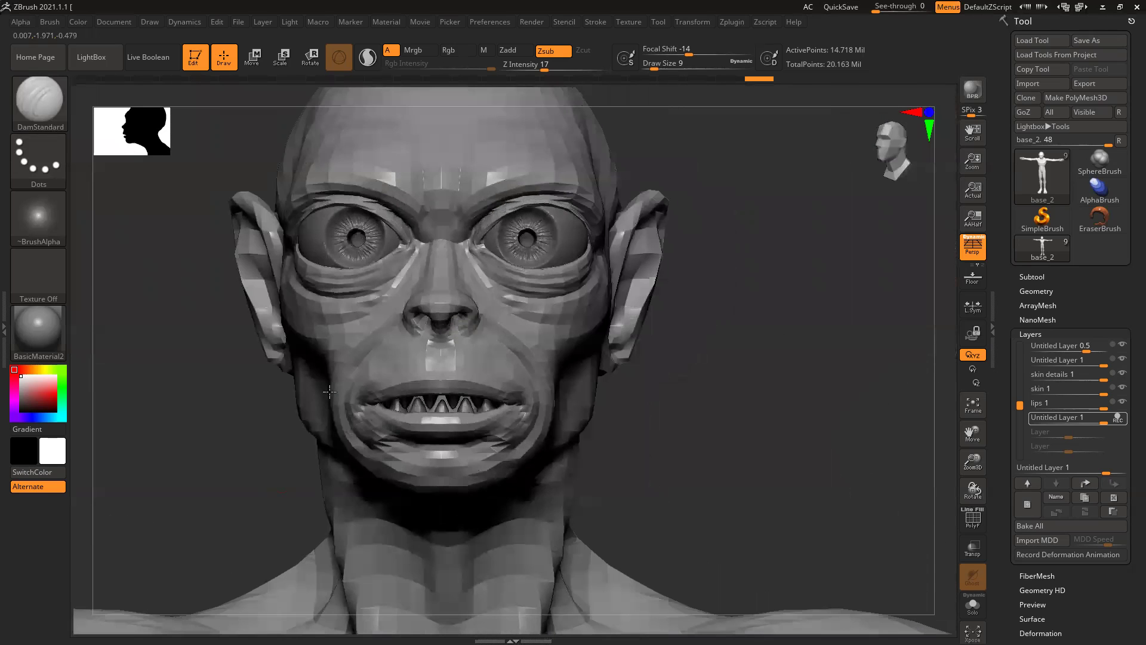
pyautogui.moveTo(722, 384); pyautogui.dragTo(755, 391)
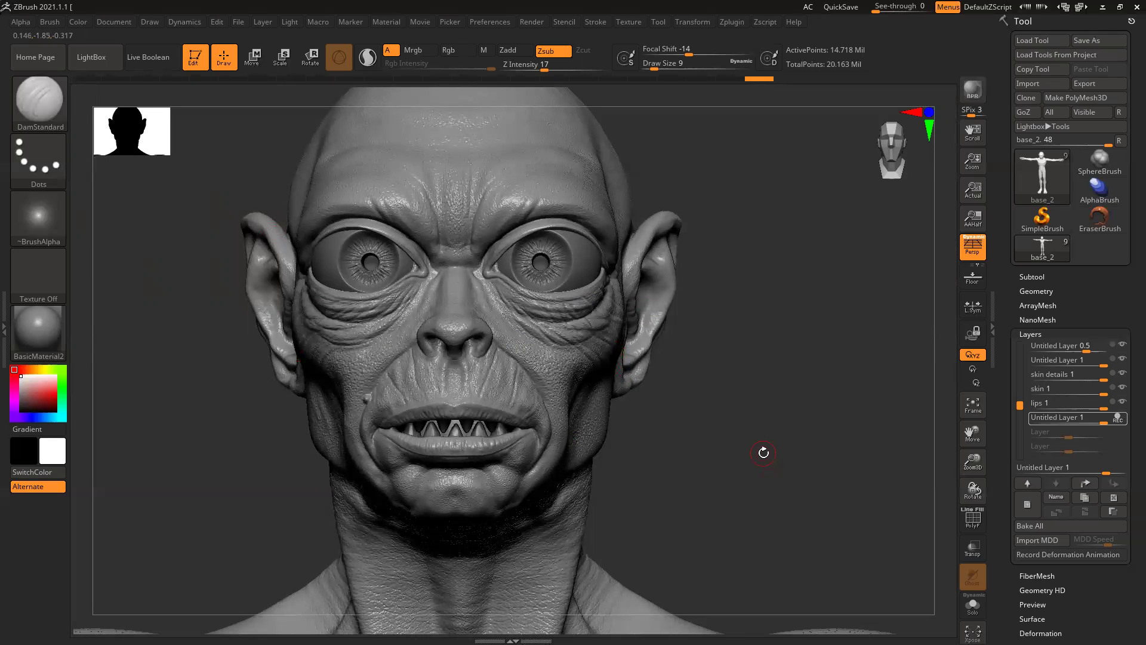
pyautogui.keyDown('alt'); pyautogui.moveTo(741, 446); pyautogui.dragTo(749, 428); pyautogui.keyUp('alt')
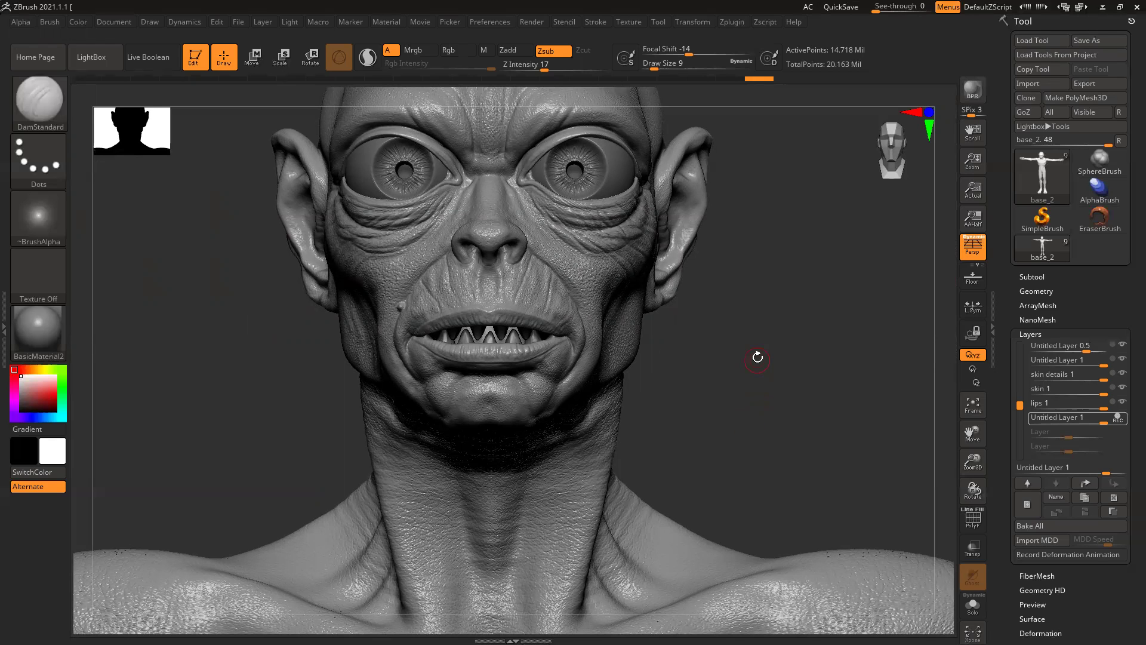
pyautogui.keyDown('alt'); pyautogui.moveTo(757, 357); pyautogui.dragTo(740, 392); pyautogui.keyUp('alt')
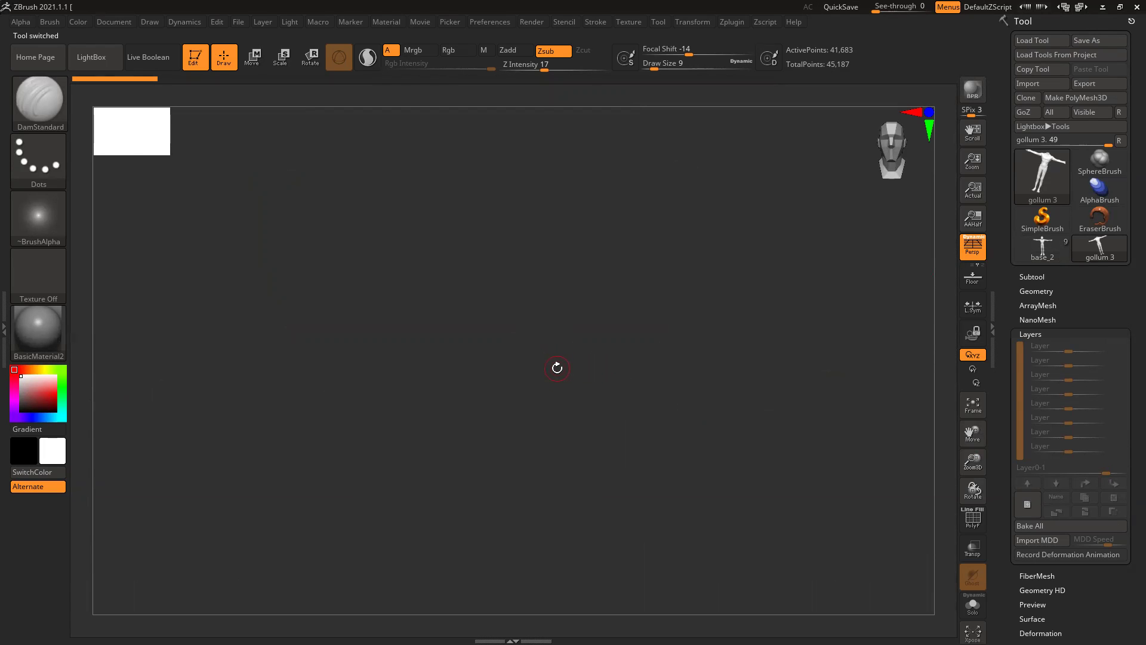
# Step: Expand the gollum 3 base mesh's Subtool list and unhide the hidden head so the whole body shows
pyautogui.keyDown('alt'); pyautogui.moveTo(645, 276); pyautogui.dragTo(645, 399); pyautogui.keyUp('alt')
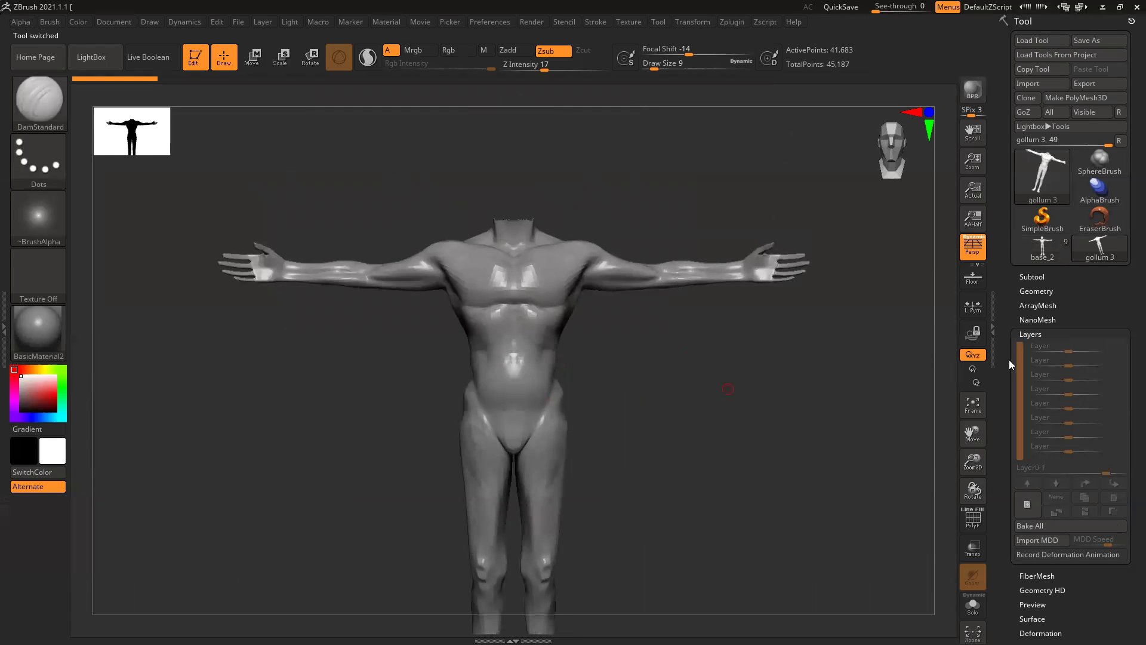
pyautogui.click(1031, 277)
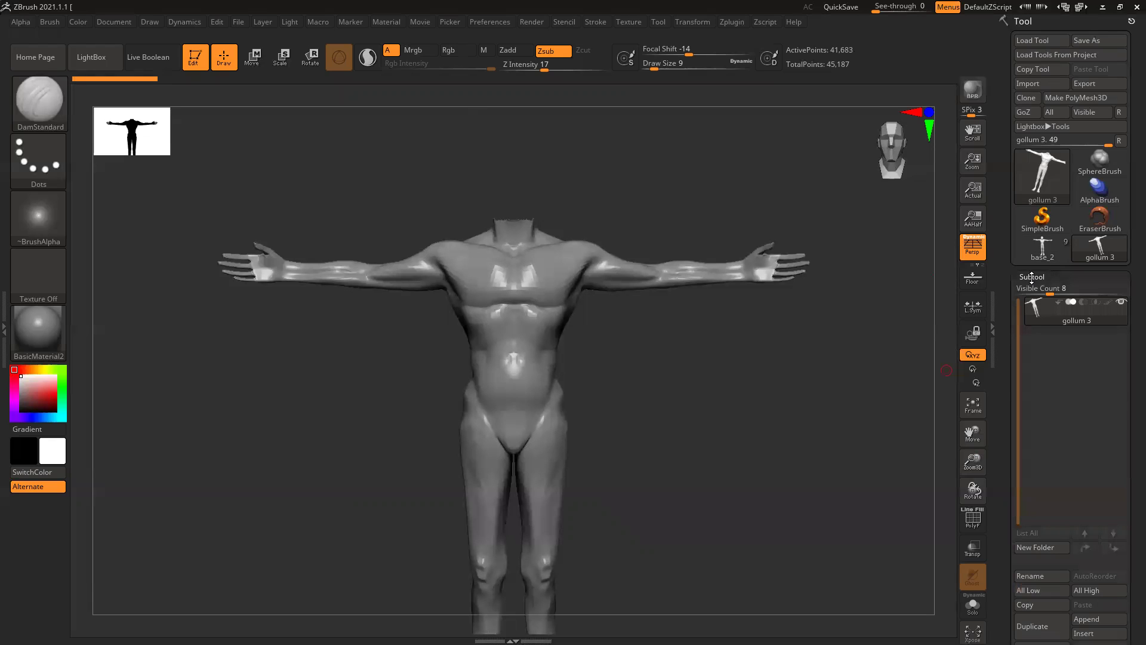
pyautogui.keyDown('ctrl'); pyautogui.keyDown('shift'); pyautogui.click(747, 398); pyautogui.keyUp('shift'); pyautogui.keyUp('ctrl')
# Step: Examine the base mesh's head and upper body from the front and in side profile
pyautogui.keyDown('alt'); pyautogui.moveTo(541, 245); pyautogui.dragTo(710, 315, button='right'); pyautogui.keyUp('alt')
pyautogui.moveTo(711, 315); pyautogui.dragTo(794, 347)
pyautogui.keyDown('ctrl'); pyautogui.moveTo(794, 347); pyautogui.dragTo(744, 376, button='right'); pyautogui.keyUp('ctrl')
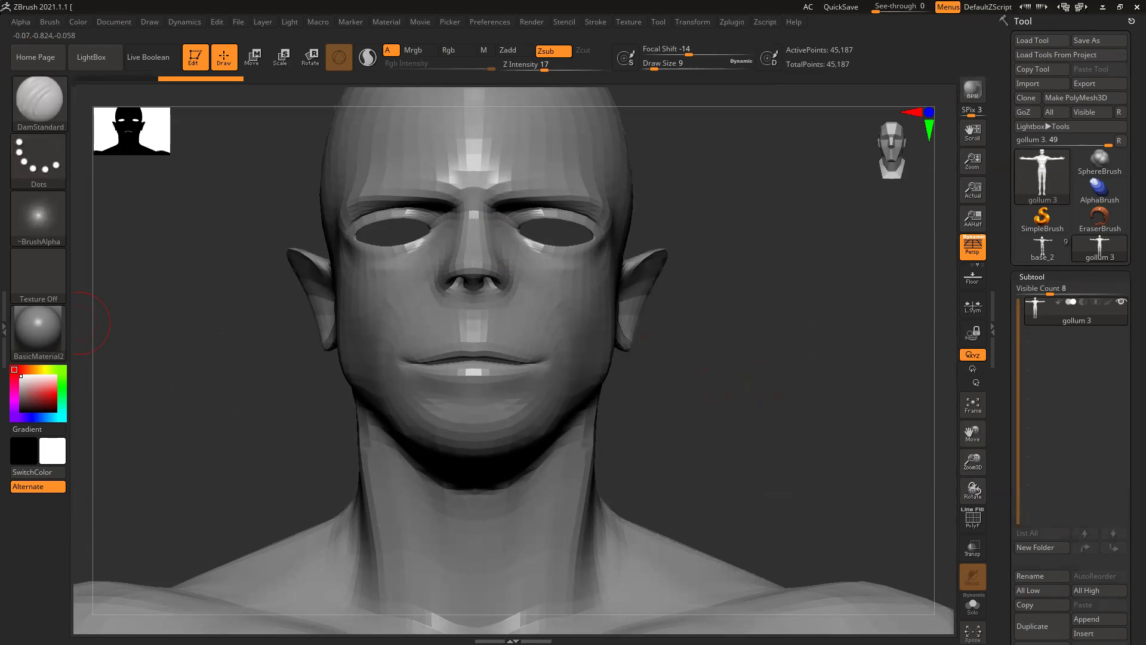
pyautogui.keyDown('shift'); pyautogui.moveTo(751, 345); pyautogui.dragTo(758, 347); pyautogui.keyUp('shift')
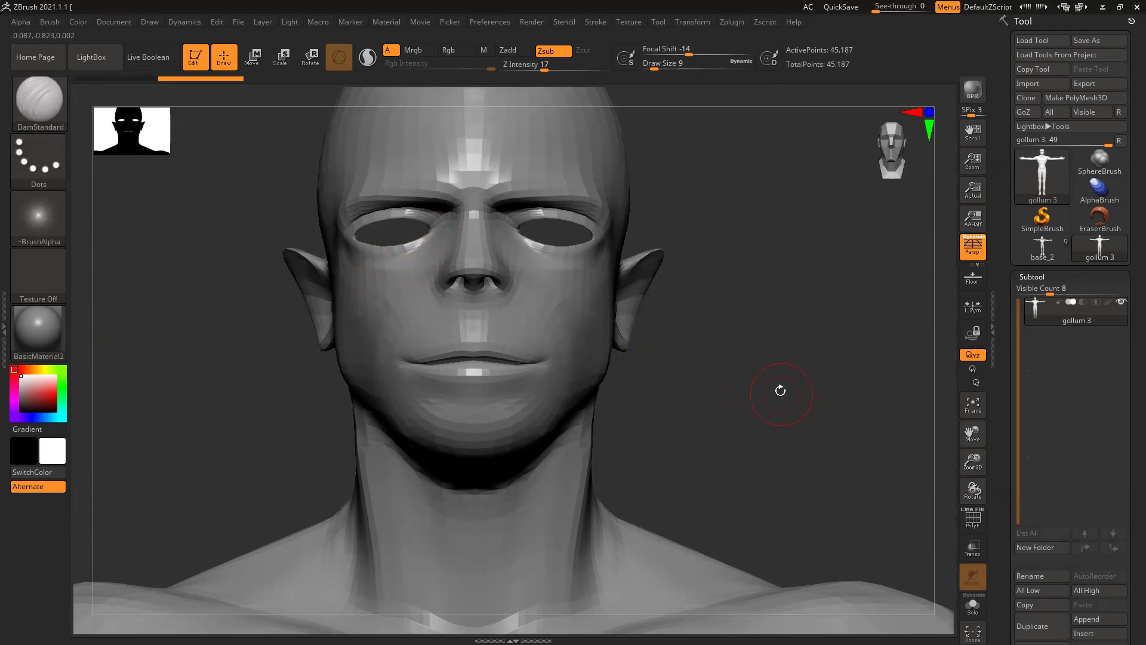
pyautogui.moveTo(774, 391)
pyautogui.mouseDown()
pyautogui.moveTo(716, 406)
pyautogui.moveTo(785, 404)
pyautogui.mouseUp()
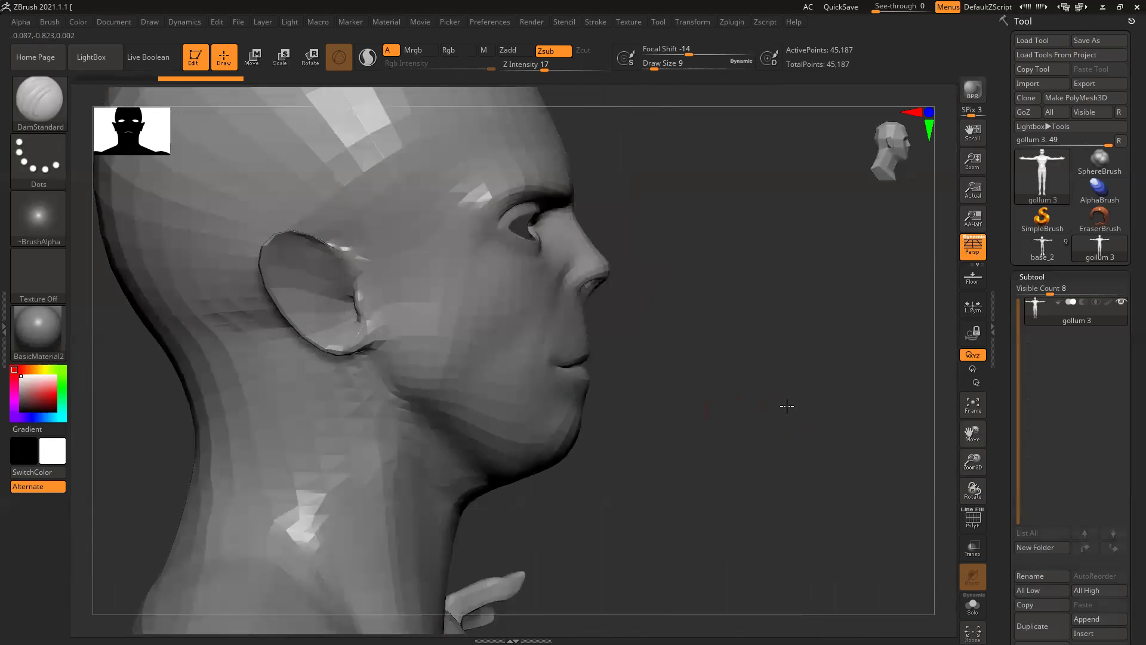
pyautogui.press('ctrl')
pyautogui.keyDown('ctrl'); pyautogui.moveTo(797, 420); pyautogui.dragTo(589, 352, button='right'); pyautogui.keyUp('ctrl')
pyautogui.press('alt')
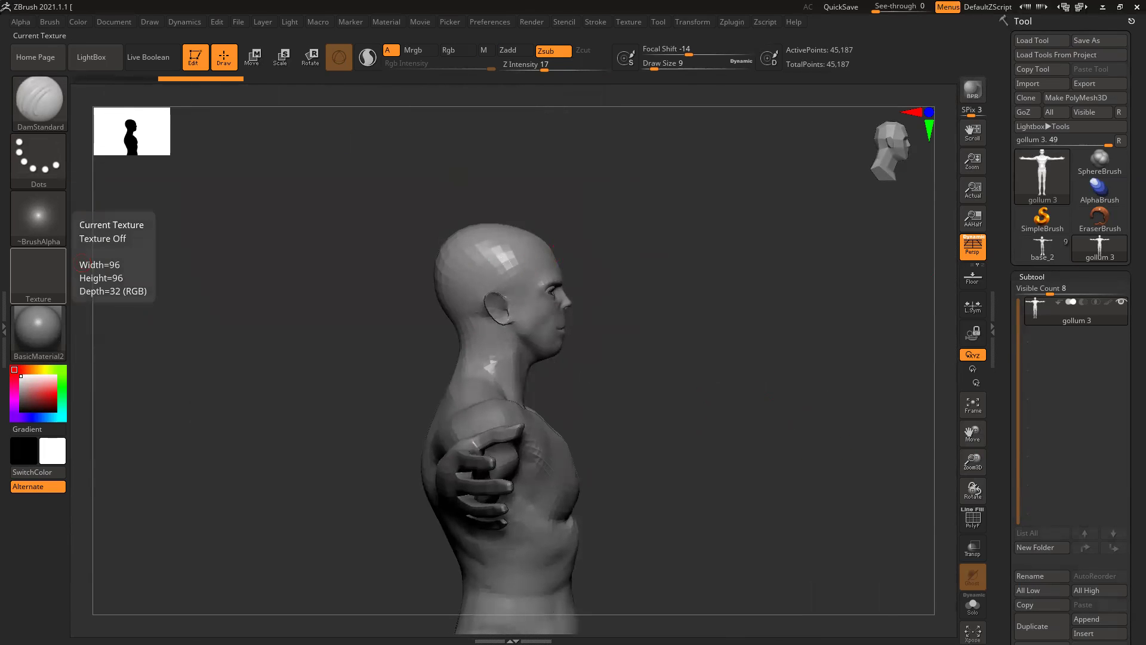
# Step: Using the Move brush at draw size 97, reshape the face, back of the skull and crown in side profile
pyautogui.press('b')
pyautogui.press('m')
pyautogui.press('v')
pyautogui.press('ctrl')
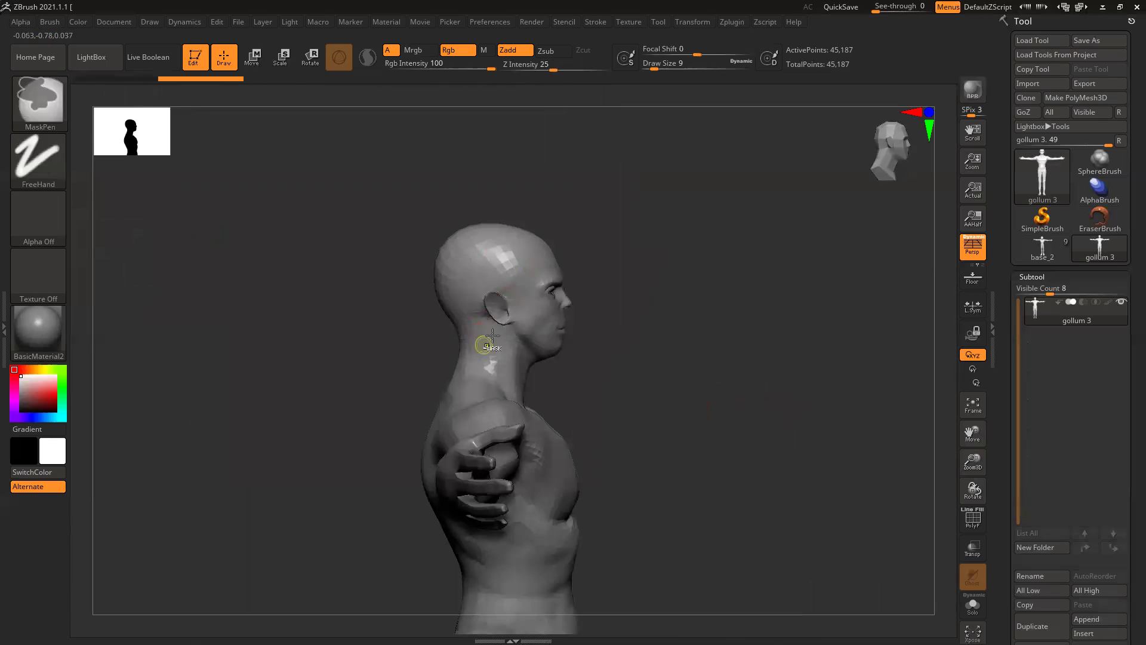
pyautogui.keyDown('ctrl'); pyautogui.moveTo(493, 328); pyautogui.dragTo(502, 346, button='right'); pyautogui.keyUp('ctrl')
pyautogui.rightClick(544, 398)
pyautogui.moveTo(588, 318); pyautogui.dragTo(611, 317)
pyautogui.moveTo(422, 266); pyautogui.dragTo(417, 271)
pyautogui.moveTo(496, 202)
pyautogui.mouseDown()
pyautogui.moveTo(506, 196)
pyautogui.moveTo(485, 194)
pyautogui.mouseUp()
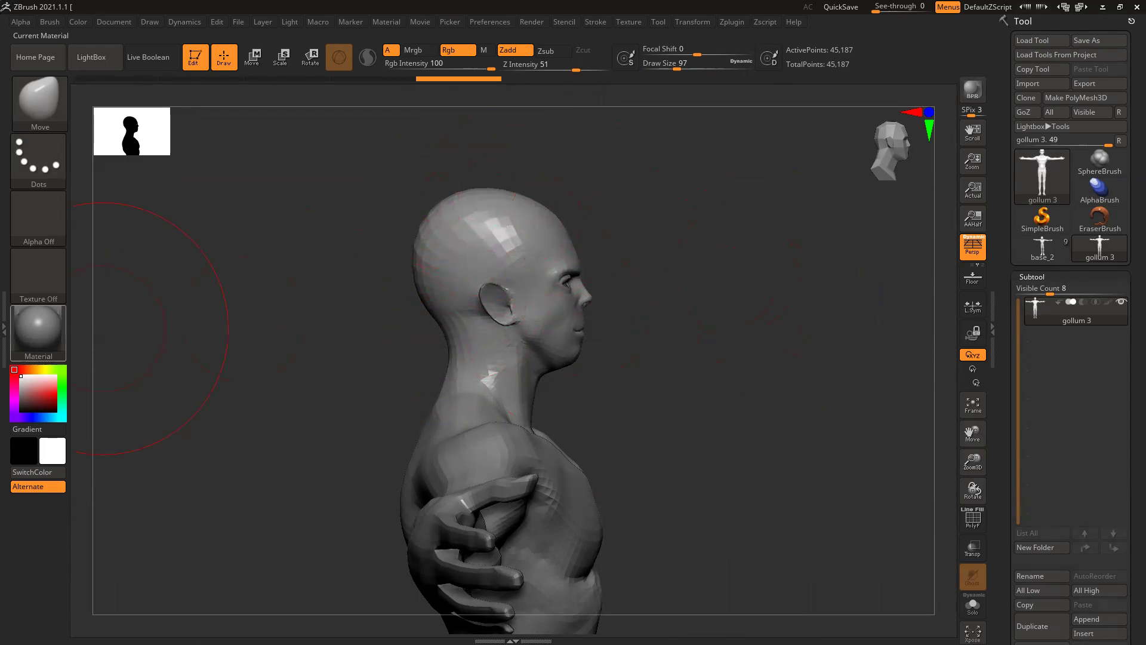
# Step: Turn off perspective while viewing the figure's head and torso from the side
pyautogui.moveTo(38, 332)
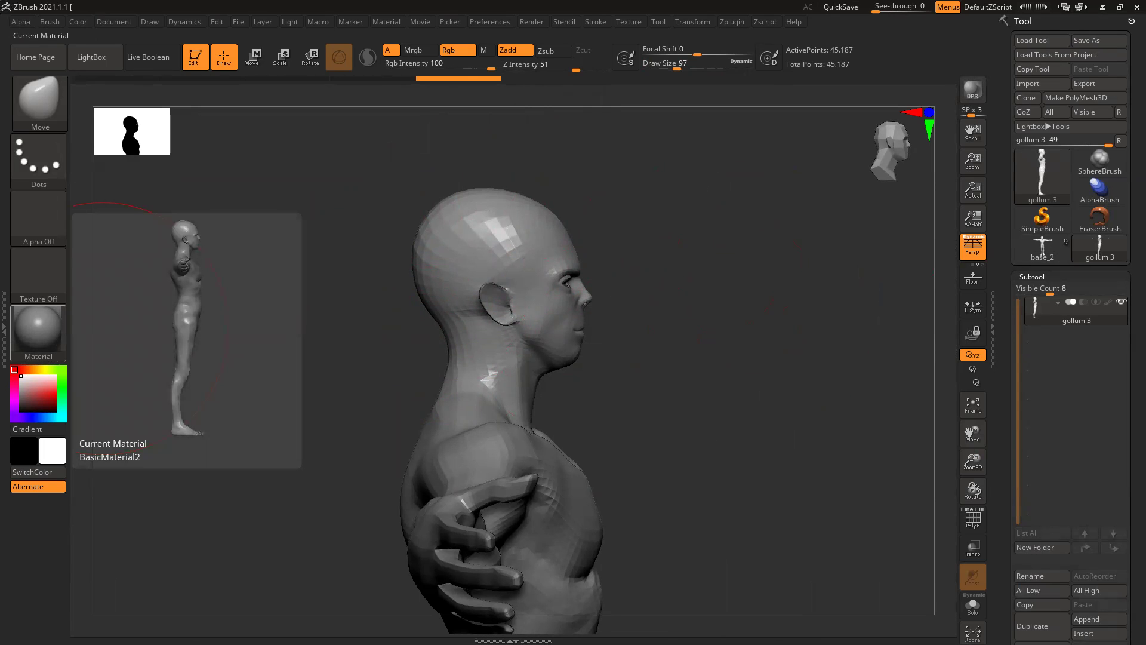
pyautogui.moveTo(714, 335); pyautogui.dragTo(631, 376, button='right')
pyautogui.keyDown('alt'); pyautogui.moveTo(767, 392); pyautogui.dragTo(703, 327, button='right'); pyautogui.keyUp('alt')
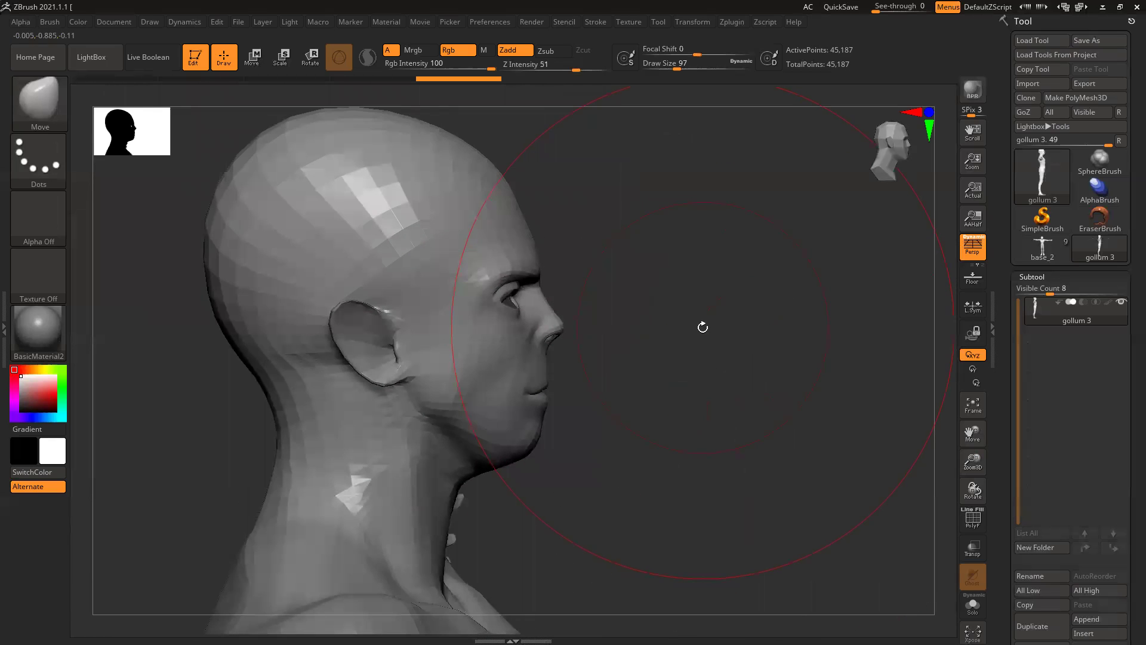
pyautogui.keyDown('alt'); pyautogui.moveTo(638, 390); pyautogui.dragTo(591, 361, button='right'); pyautogui.keyUp('alt')
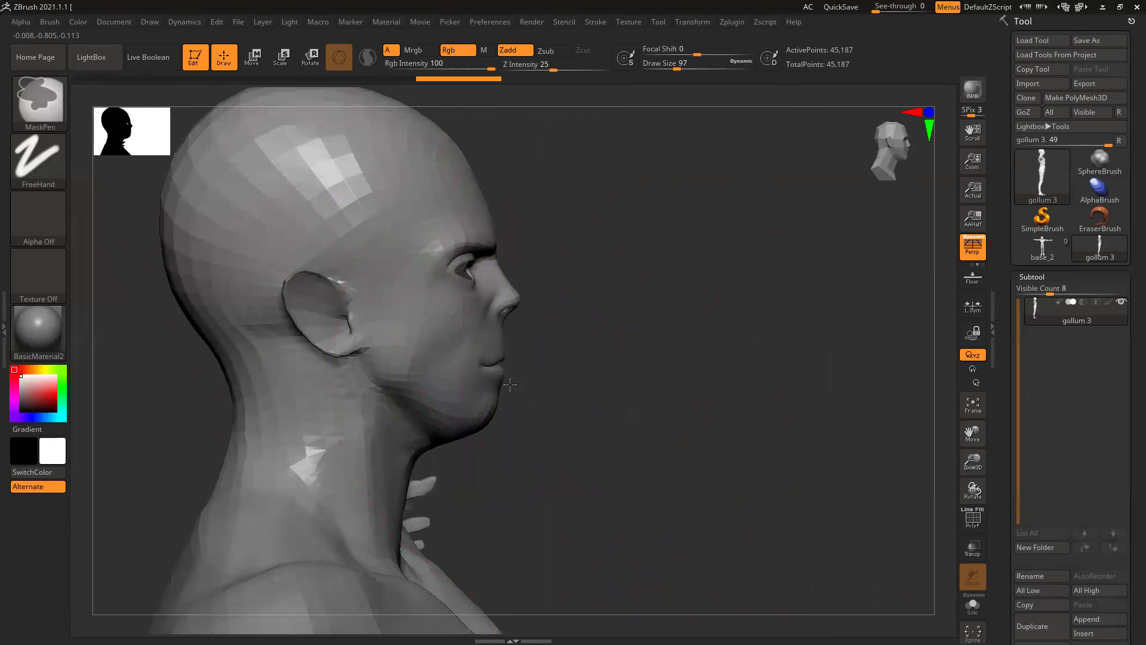
pyautogui.keyDown('ctrl'); pyautogui.moveTo(510, 384); pyautogui.dragTo(514, 394, button='right'); pyautogui.keyUp('ctrl')
pyautogui.keyDown('ctrl'); pyautogui.moveTo(594, 356); pyautogui.dragTo(540, 402, button='right'); pyautogui.keyUp('ctrl')
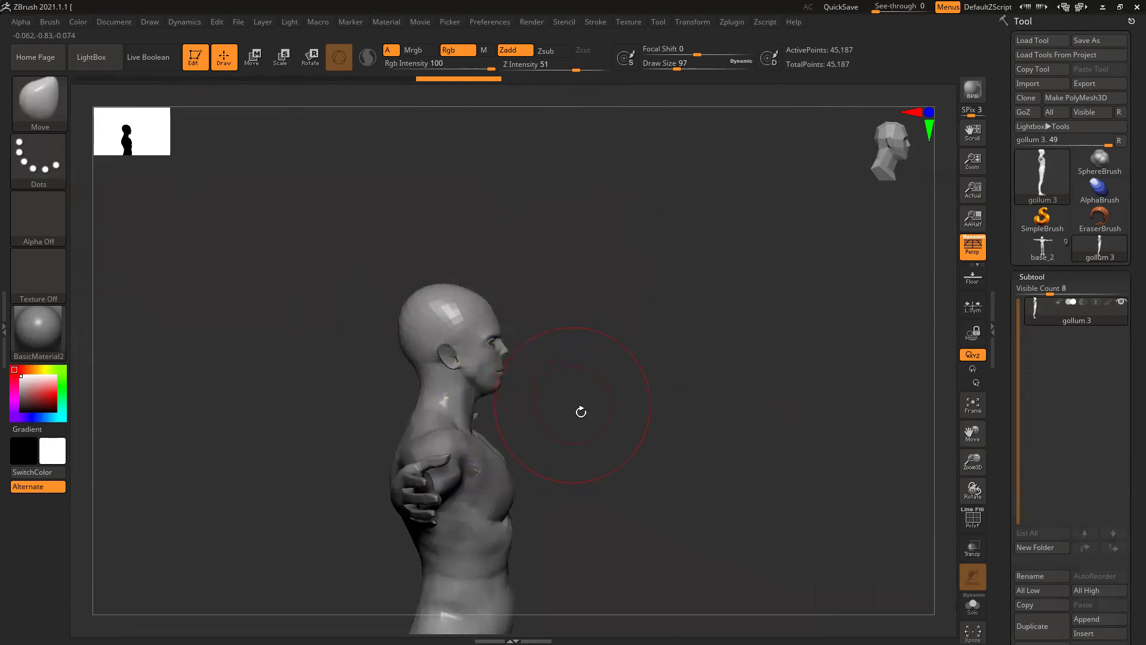
pyautogui.click(979, 242)
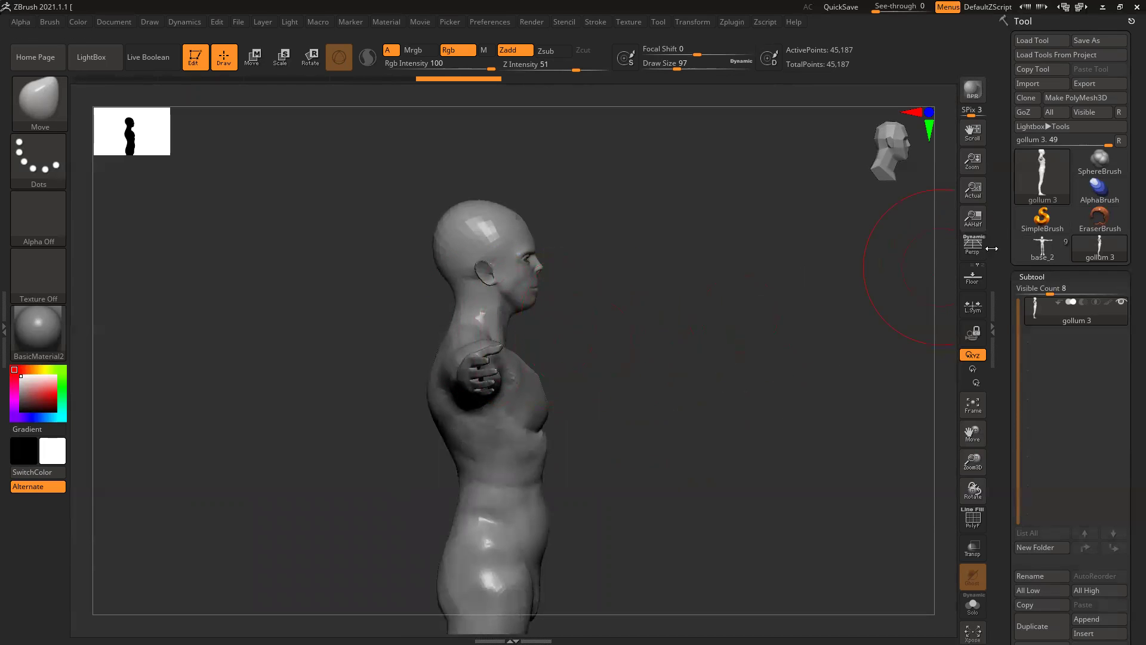
# Step: Set the MaskPen brush's stroke type to Lasso
pyautogui.click(39, 160)
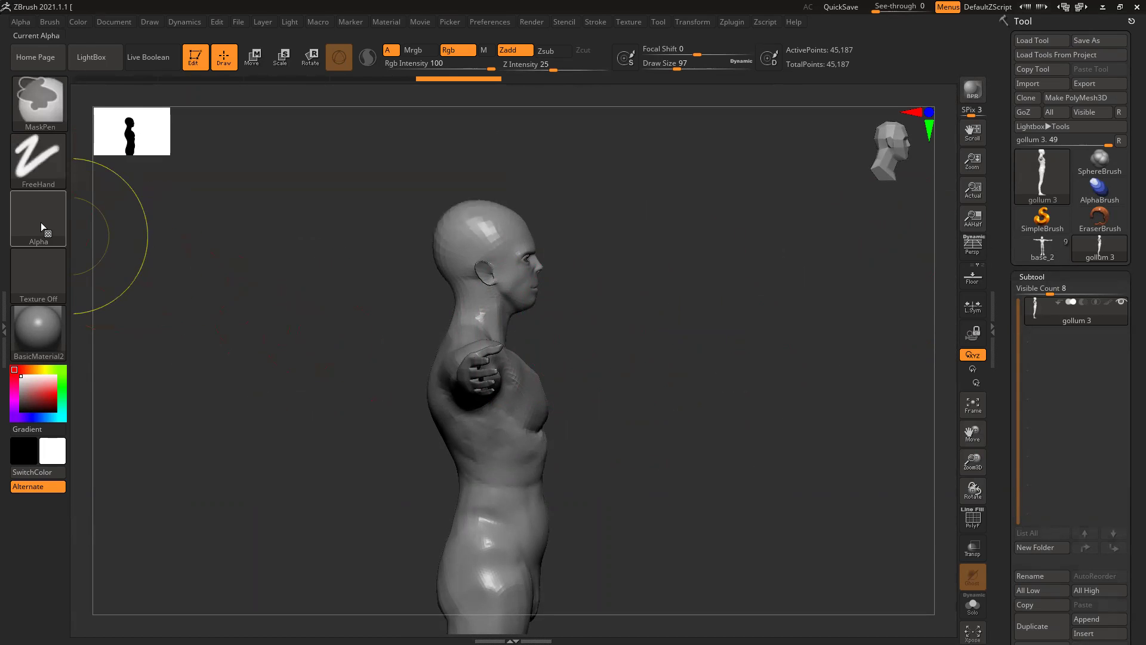
pyautogui.keyDown('ctrl'); pyautogui.click(39, 218); pyautogui.keyUp('ctrl')
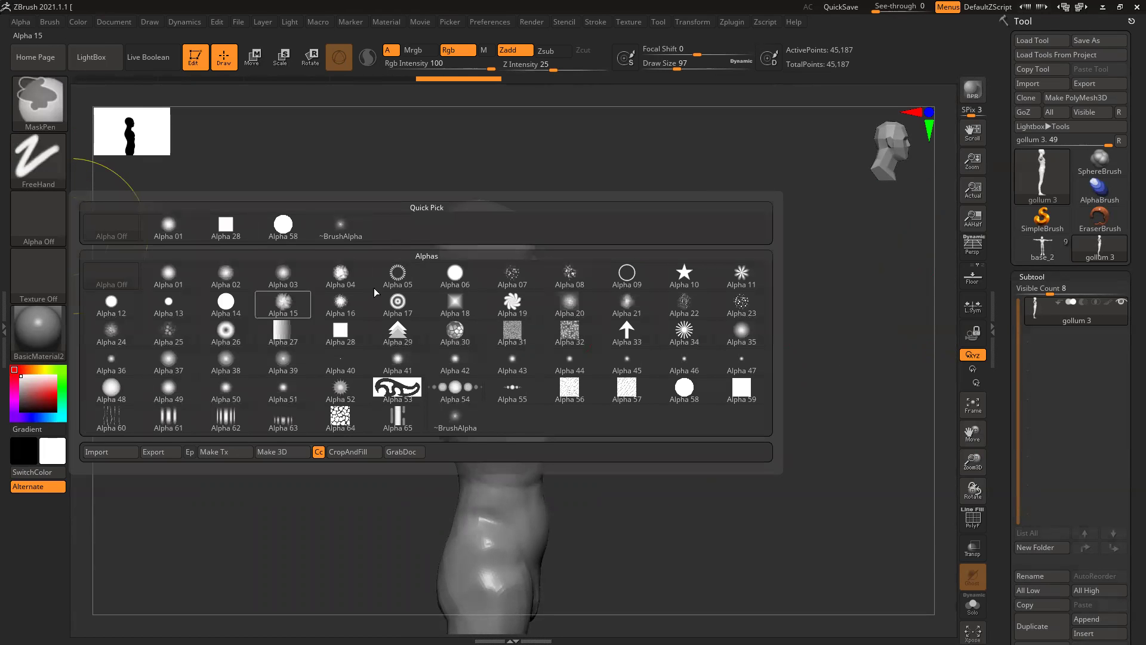
pyautogui.click(43, 157)
pyautogui.click(225, 197)
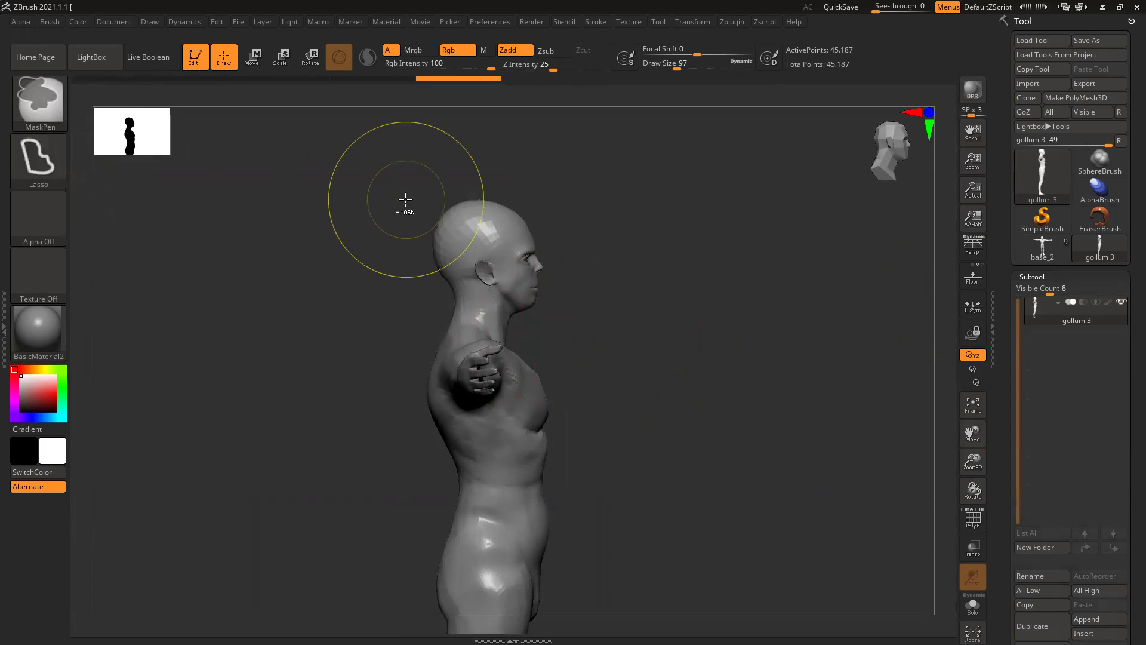
# Step: Mask the head with a lasso, invert the mask to protect the neck and body, and soften its edge
pyautogui.moveTo(525, 327)
pyautogui.keyDown('ctrl'); pyautogui.mouseDown()
pyautogui.moveTo(543, 220)
pyautogui.moveTo(330, 207)
pyautogui.moveTo(449, 289)
pyautogui.mouseUp(); pyautogui.keyUp('ctrl')
pyautogui.keyDown('ctrl'); pyautogui.click(578, 321); pyautogui.keyUp('ctrl')
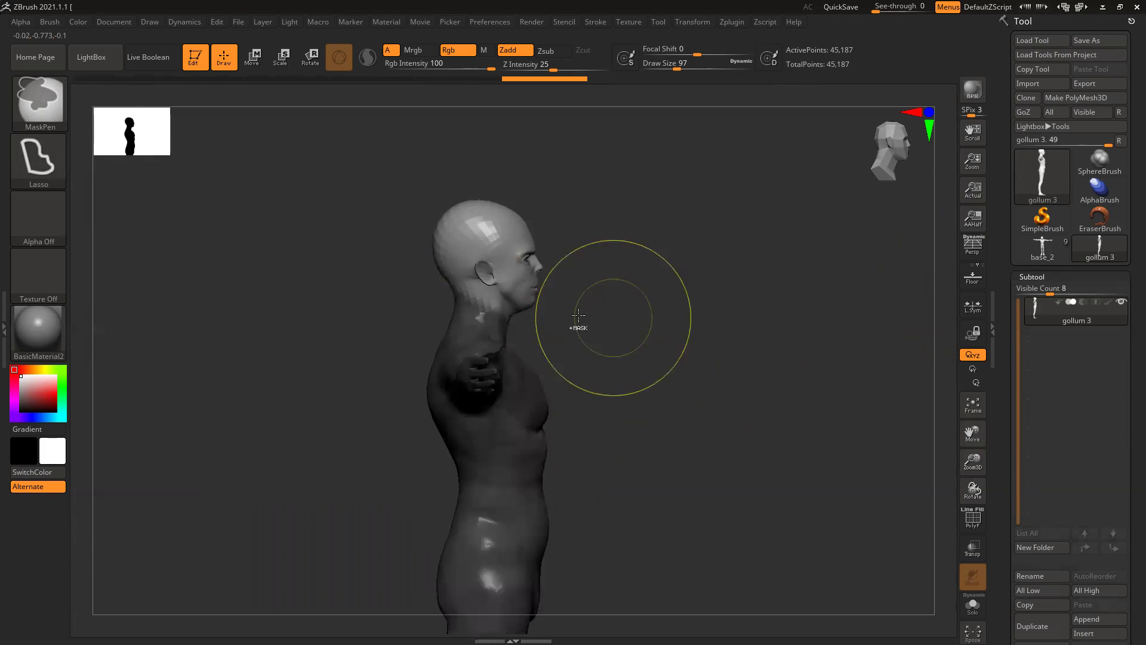
pyautogui.keyDown('ctrl'); pyautogui.click(487, 320); pyautogui.keyUp('ctrl')
# Step: Reshape the chin, forehead and back of the skull in side profile with the Move brush at draw size 97
pyautogui.moveTo(531, 301); pyautogui.dragTo(542, 299)
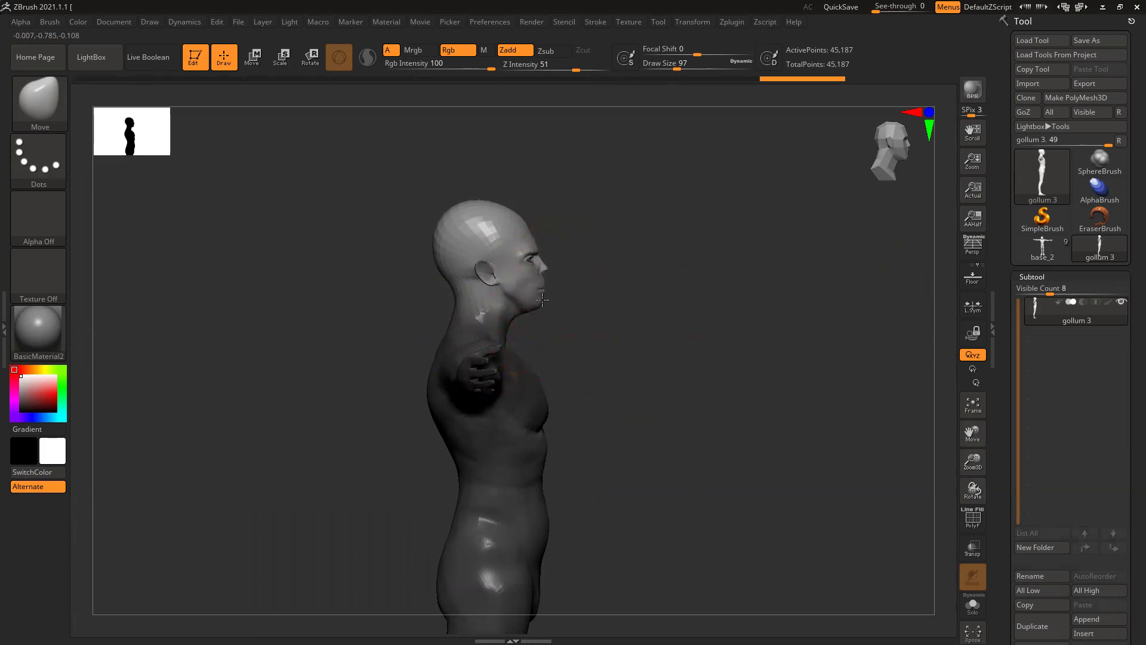
pyautogui.moveTo(537, 244); pyautogui.dragTo(534, 234)
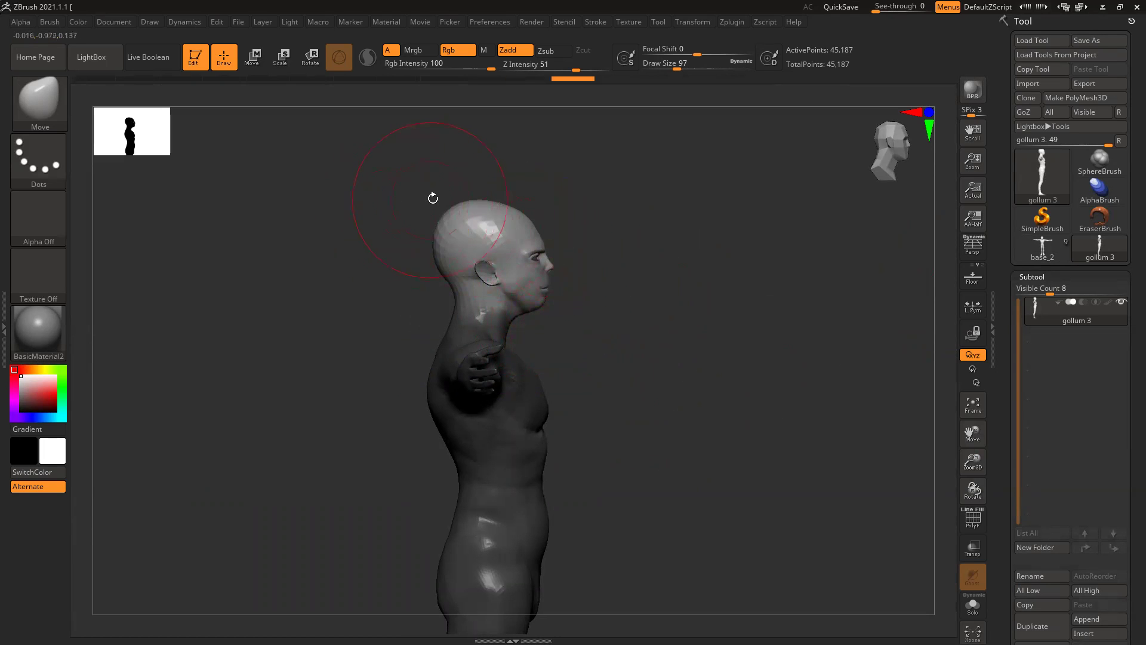
pyautogui.hotkey('ctrl', 'shift', 'z')
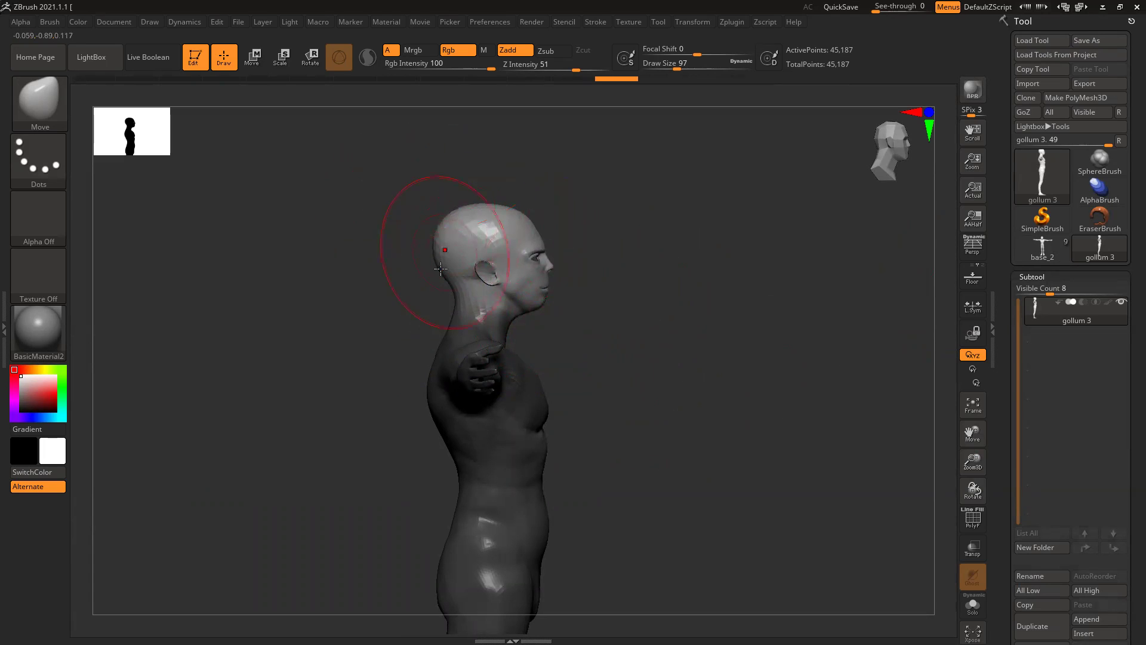
pyautogui.hotkey('ctrl', 'shift', 'z')
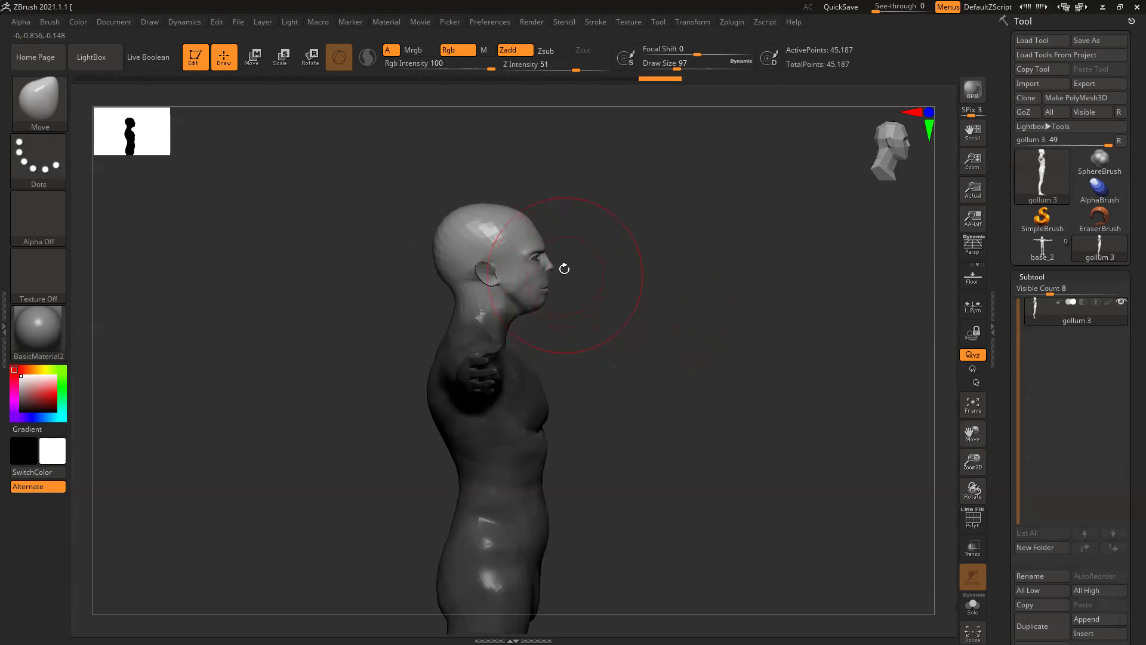
pyautogui.hotkey('ctrl', 'shift', 'z')
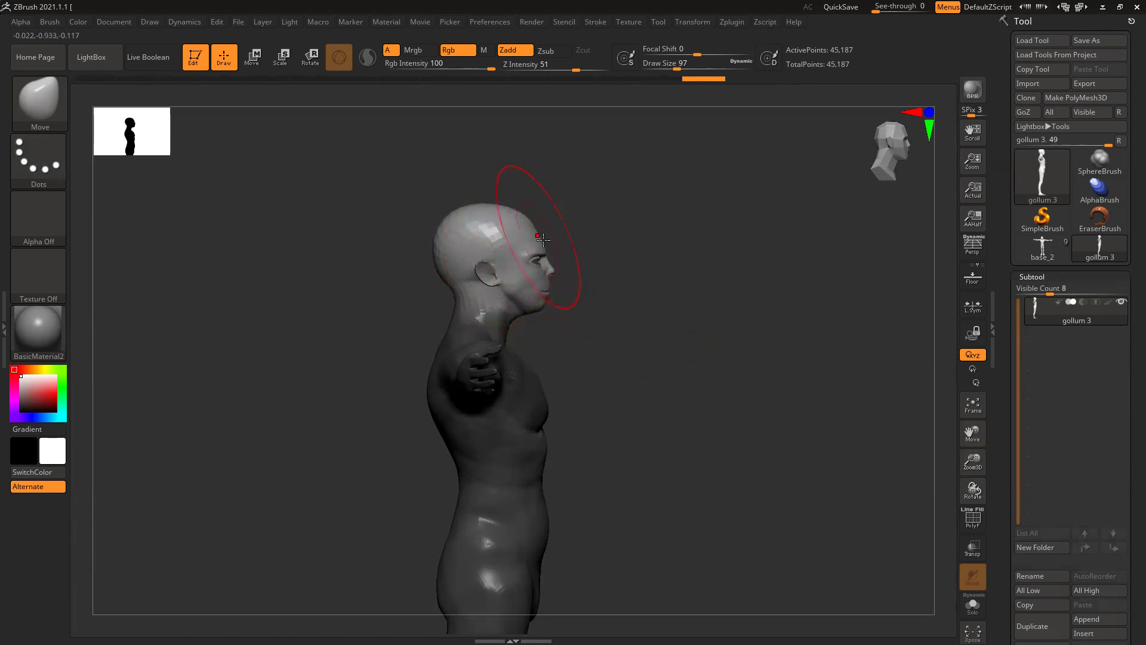
# Step: Reshape the jaw, chin and mouth in side profile with the Move brush at draw size 39
pyautogui.keyDown('ctrl'); pyautogui.moveTo(496, 310); pyautogui.dragTo(685, 394, button='right'); pyautogui.keyUp('ctrl')
pyautogui.keyDown('alt'); pyautogui.moveTo(711, 344); pyautogui.dragTo(671, 341, button='right'); pyautogui.keyUp('alt')
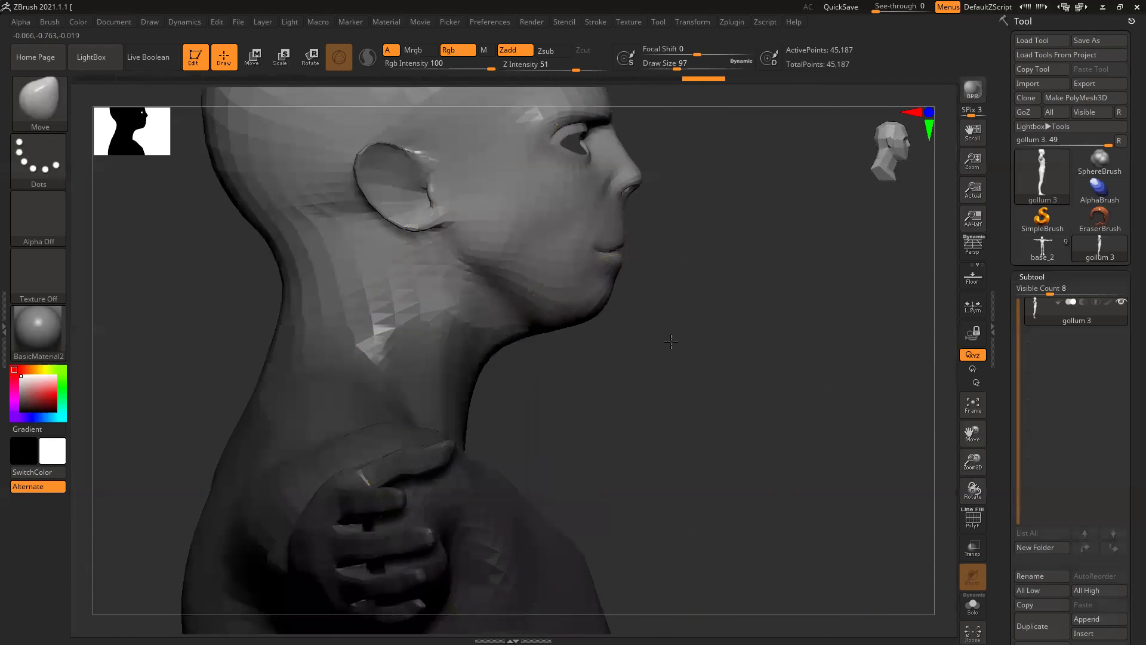
pyautogui.press('space')
pyautogui.moveTo(597, 308)
pyautogui.mouseDown()
pyautogui.moveTo(567, 308)
pyautogui.moveTo(565, 323)
pyautogui.mouseUp()
pyautogui.moveTo(597, 257); pyautogui.dragTo(610, 253)
pyautogui.keyDown('alt'); pyautogui.moveTo(720, 190); pyautogui.dragTo(704, 235, button='right'); pyautogui.keyUp('alt')
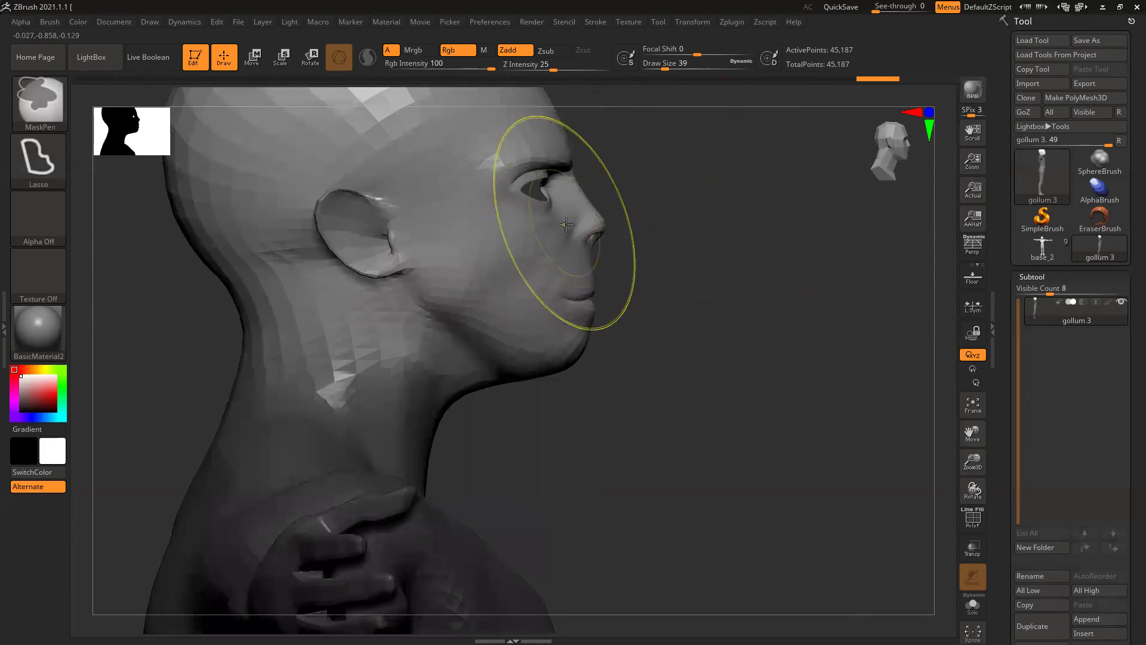
# Step: Reduce the Move brush's draw size and push the nose back toward the face in profile
pyautogui.keyDown('ctrl'); pyautogui.moveTo(564, 221); pyautogui.dragTo(571, 243, button='right'); pyautogui.keyUp('ctrl')
pyautogui.press('space')
pyautogui.moveTo(488, 287); pyautogui.dragTo(475, 287)
pyautogui.moveTo(614, 223); pyautogui.dragTo(570, 244)
# Step: Set the draw size to 20 and reshape the nose bridge below the brow and the nose tip in profile
pyautogui.press('space')
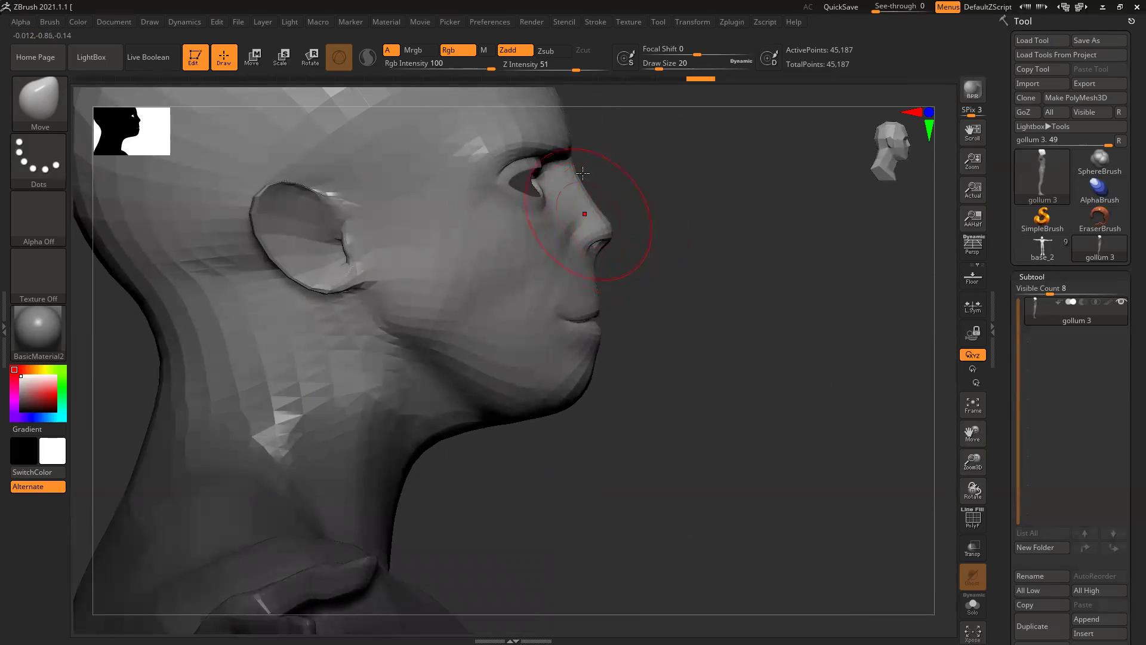
pyautogui.keyDown('alt'); pyautogui.moveTo(661, 175); pyautogui.dragTo(665, 228); pyautogui.keyUp('alt')
pyautogui.moveTo(560, 185)
pyautogui.mouseDown()
pyautogui.moveTo(570, 192)
pyautogui.moveTo(517, 187)
pyautogui.moveTo(562, 169)
pyautogui.moveTo(550, 148)
pyautogui.moveTo(514, 186)
pyautogui.moveTo(544, 188)
pyautogui.mouseUp()
pyautogui.moveTo(533, 185)
pyautogui.mouseDown()
pyautogui.moveTo(558, 187)
pyautogui.moveTo(652, 246)
pyautogui.mouseUp()
pyautogui.moveTo(579, 262); pyautogui.dragTo(558, 263)
pyautogui.hotkey('ctrl', 'z')
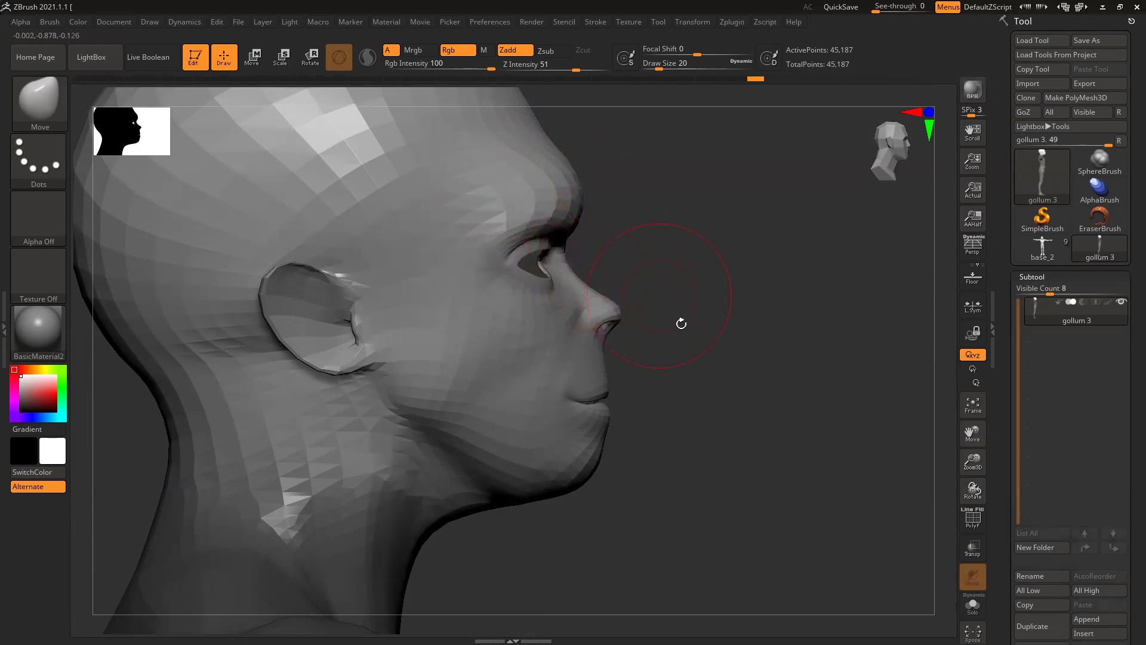
pyautogui.moveTo(620, 315); pyautogui.dragTo(612, 328)
# Step: Set the draw size to 13 and push the upper lip and mouth profile inward with the Move brush
pyautogui.moveTo(607, 382); pyautogui.dragTo(605, 382)
pyautogui.press('space')
pyautogui.click(607, 382)
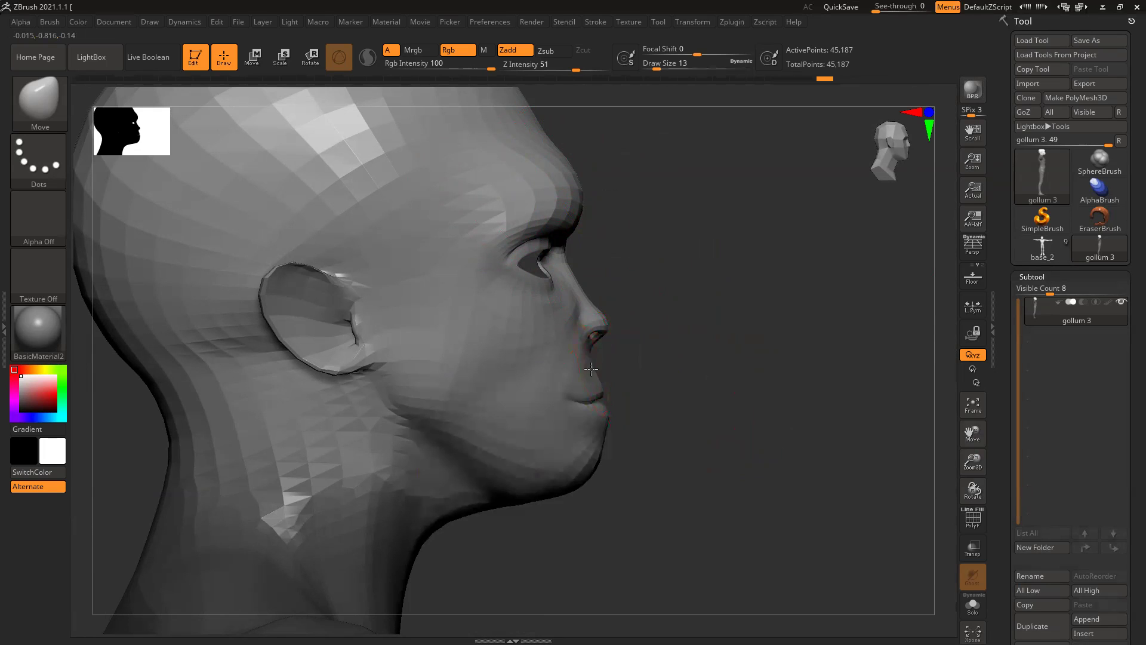
pyautogui.moveTo(615, 379); pyautogui.dragTo(574, 387)
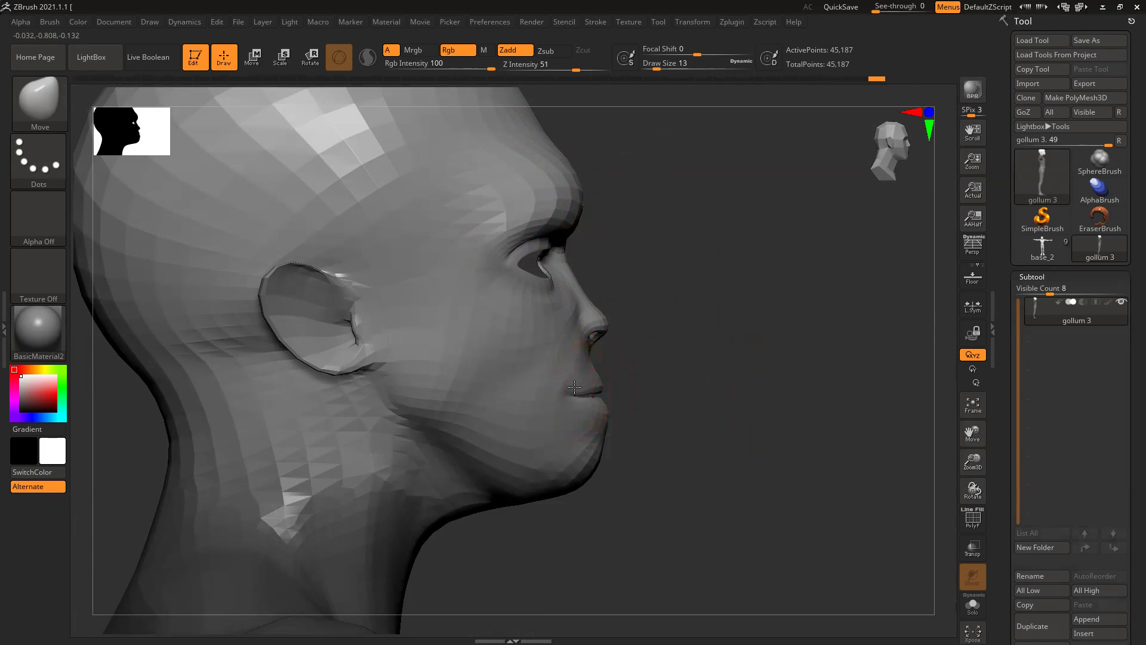
# Step: Pull in the area below the lower lip and round the underside of the chin in profile
pyautogui.moveTo(616, 434); pyautogui.dragTo(598, 435)
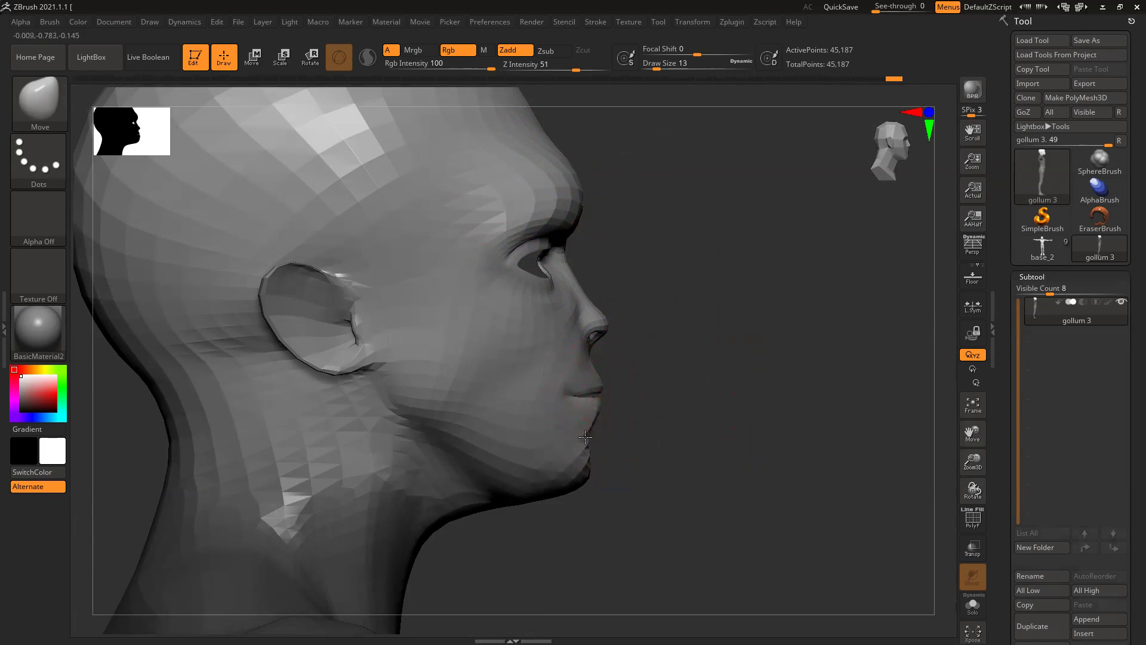
pyautogui.hotkey('ctrl', 'z')
pyautogui.hotkey('ctrl', 'z')
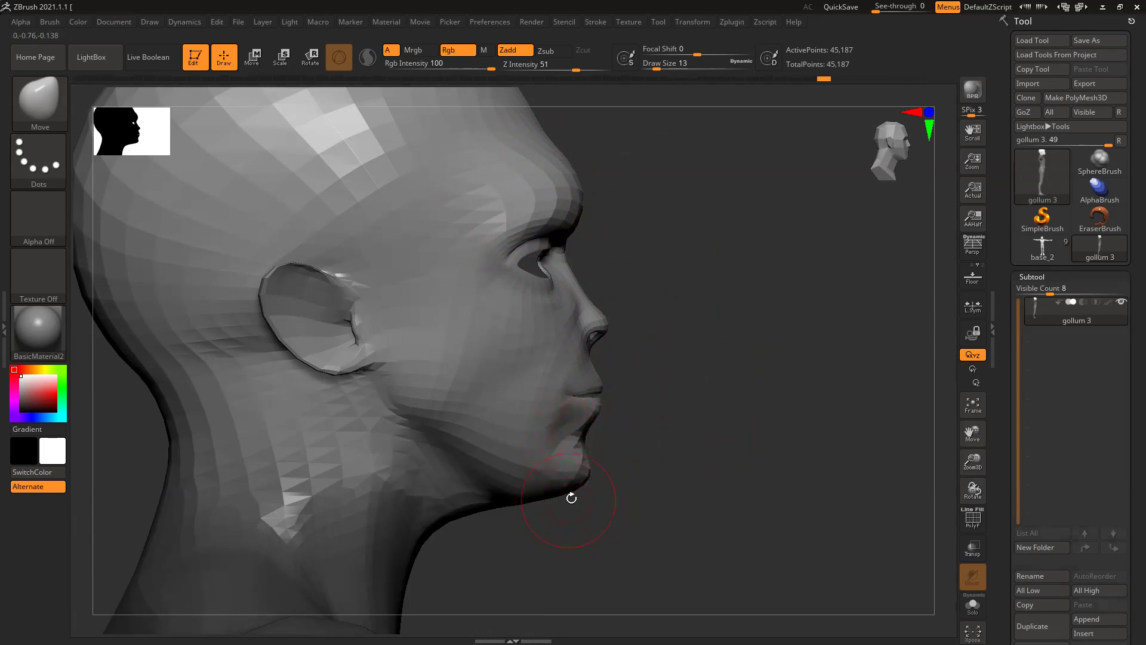
pyautogui.moveTo(563, 497); pyautogui.dragTo(559, 500)
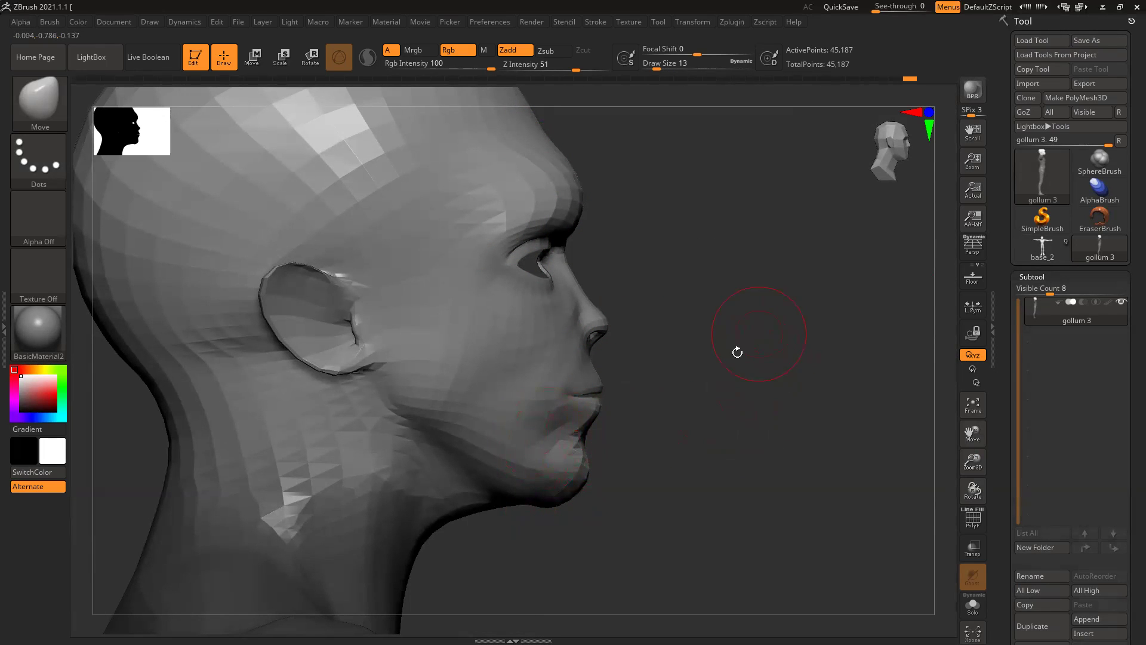
# Step: From the front, narrow the jaw and lower cheeks symmetrically with the Move brush at draw size 29
pyautogui.moveTo(733, 374); pyautogui.dragTo(368, 448)
pyautogui.keyDown('alt'); pyautogui.moveTo(313, 421); pyautogui.dragTo(222, 424); pyautogui.keyUp('alt')
pyautogui.press(']')
pyautogui.press(']')
pyautogui.moveTo(627, 428); pyautogui.dragTo(608, 455)
pyautogui.moveTo(664, 375); pyautogui.dragTo(657, 382)
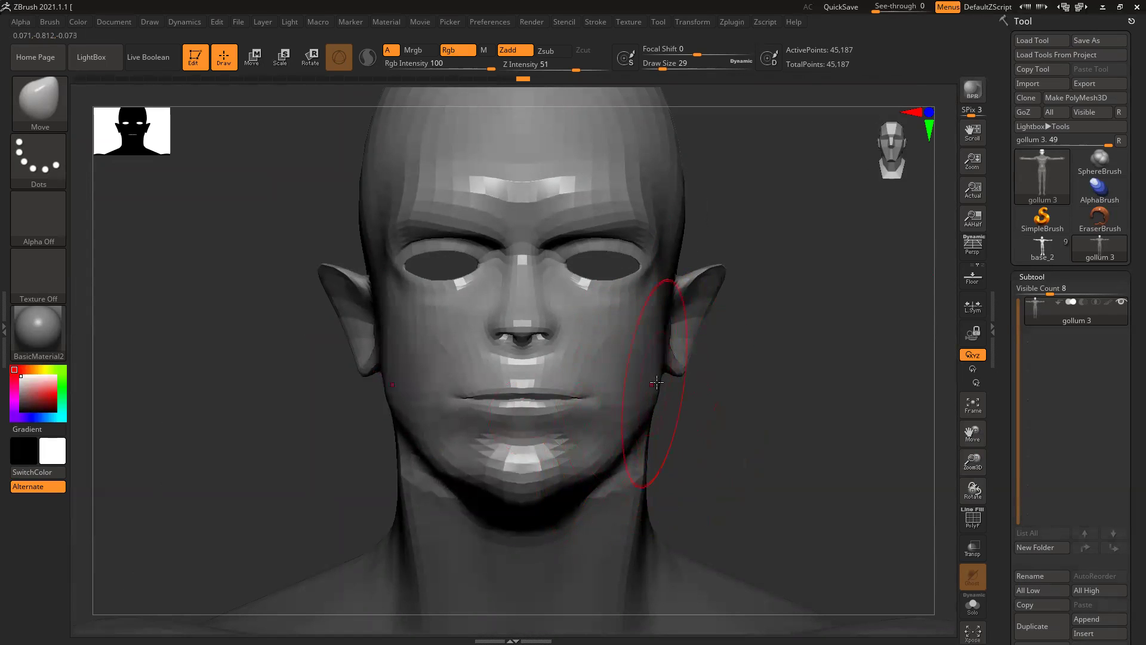
# Step: Clear the mask on the body and slim the cheeks with the Move brush
pyautogui.press('ctrl')
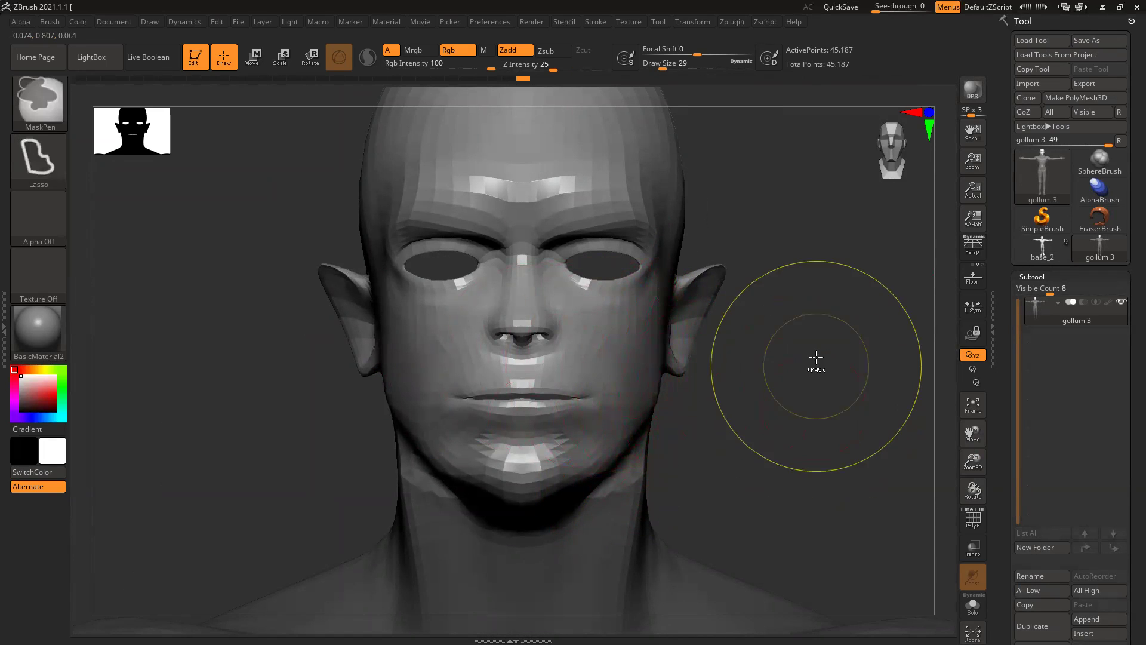
pyautogui.moveTo(647, 331); pyautogui.dragTo(644, 335)
pyautogui.moveTo(799, 374); pyautogui.dragTo(740, 373)
pyautogui.moveTo(405, 339); pyautogui.dragTo(418, 345)
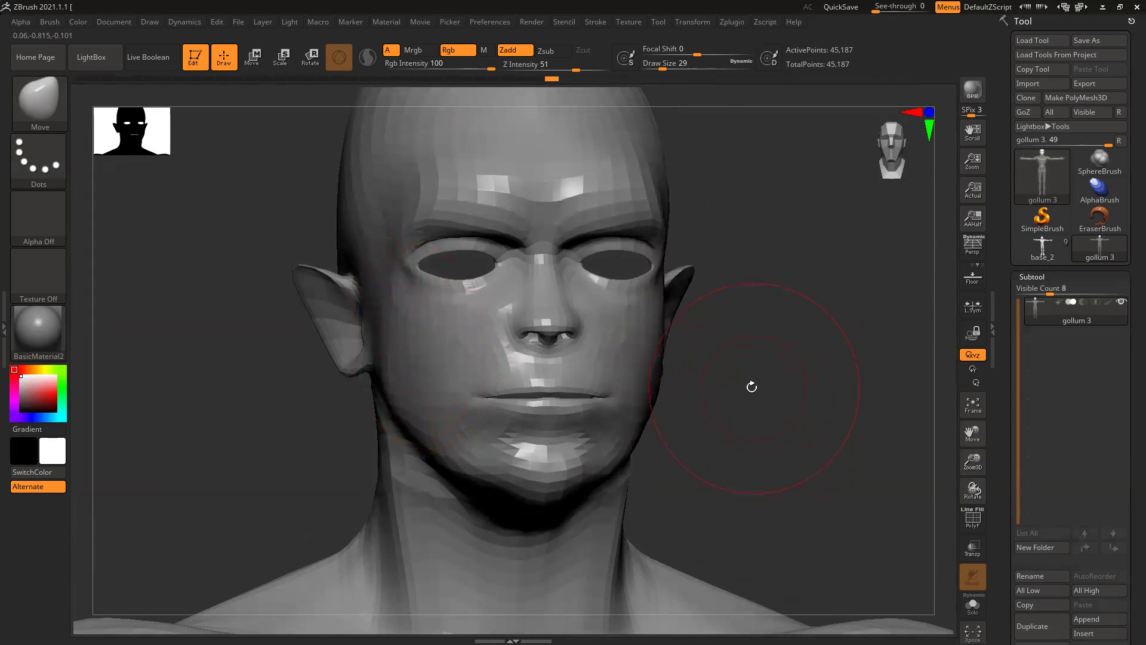
# Step: Subdivide the mesh once and switch to the ClayBuildup brush at draw size 23
pyautogui.press('ctrl')
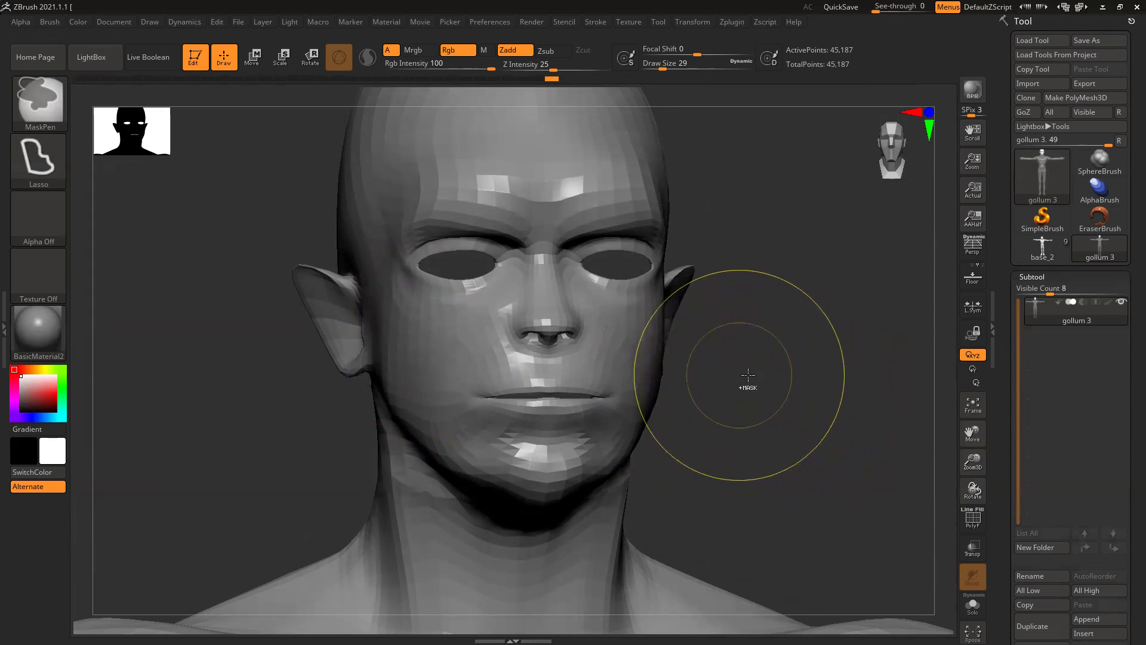
pyautogui.hotkey('ctrl', 'd')
pyautogui.moveTo(816, 379)
pyautogui.keyDown('shift'); pyautogui.mouseDown()
pyautogui.moveTo(683, 351)
pyautogui.moveTo(669, 332)
pyautogui.mouseUp(); pyautogui.keyUp('shift')
pyautogui.press('space')
pyautogui.press('space')
pyautogui.press('b')
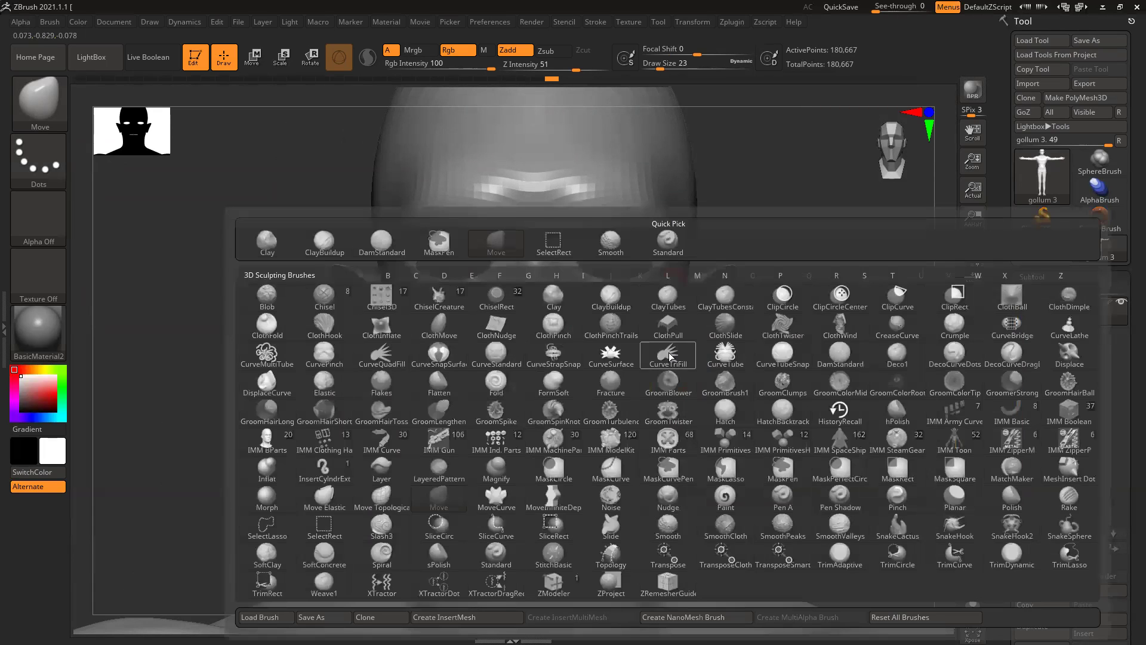
pyautogui.press('c')
pyautogui.press('b')
# Step: Sculpt hollows below the cheekbones and forms beside the mouth and chin with ClayBuildup, smoothing the cheek strokes
pyautogui.moveTo(843, 376); pyautogui.dragTo(681, 337)
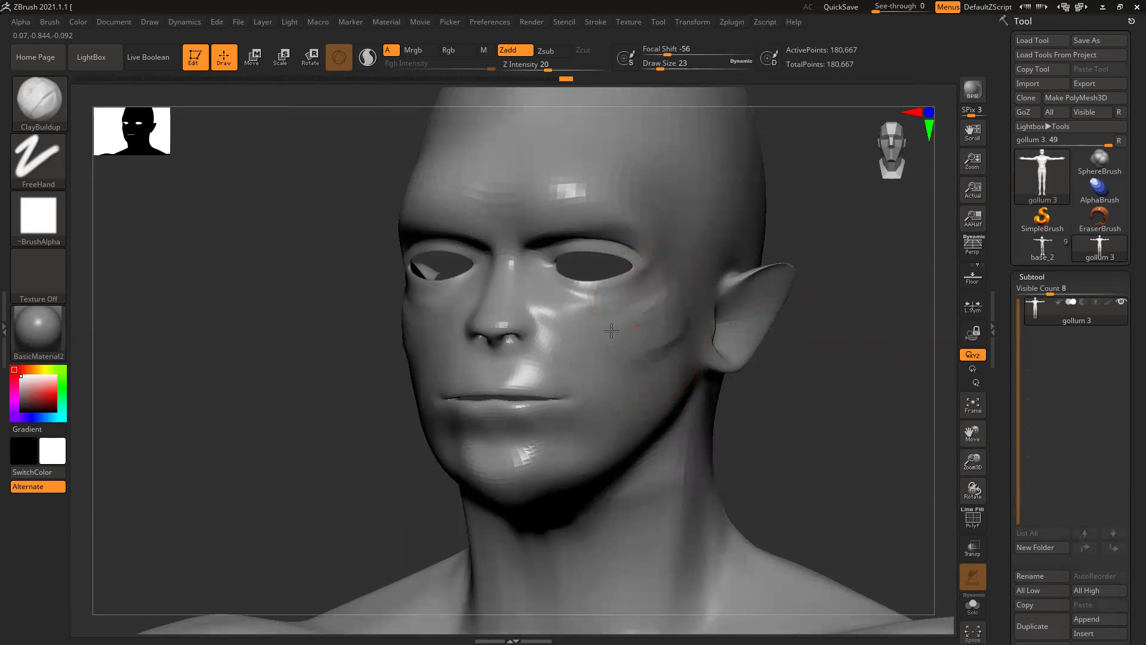
pyautogui.moveTo(632, 344); pyautogui.dragTo(613, 352)
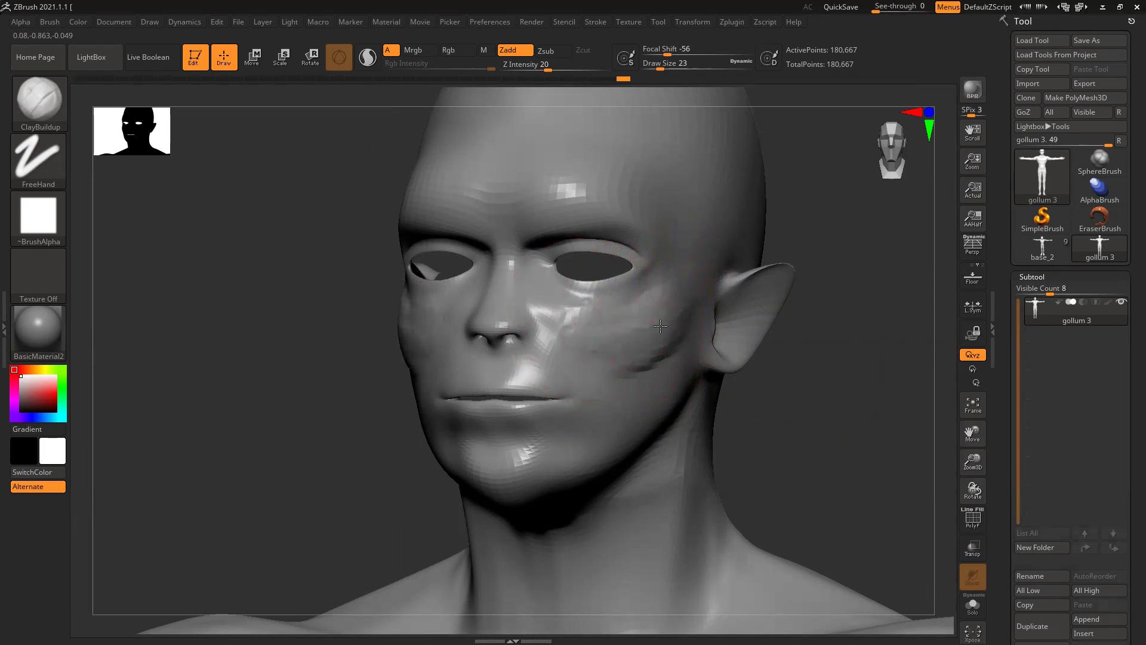
pyautogui.moveTo(596, 326)
pyautogui.keyDown('shift'); pyautogui.mouseDown()
pyautogui.moveTo(788, 371)
pyautogui.moveTo(799, 391)
pyautogui.moveTo(776, 389)
pyautogui.mouseUp(); pyautogui.keyUp('shift')
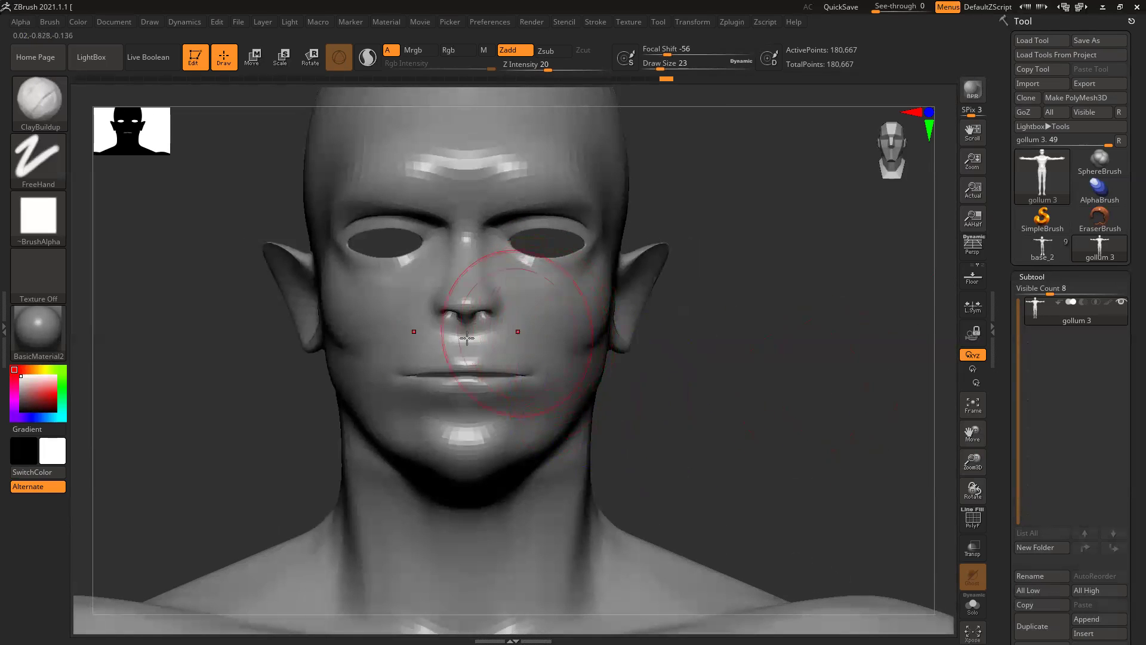
pyautogui.moveTo(544, 394)
pyautogui.mouseDown()
pyautogui.moveTo(520, 412)
pyautogui.moveTo(525, 399)
pyautogui.mouseUp()
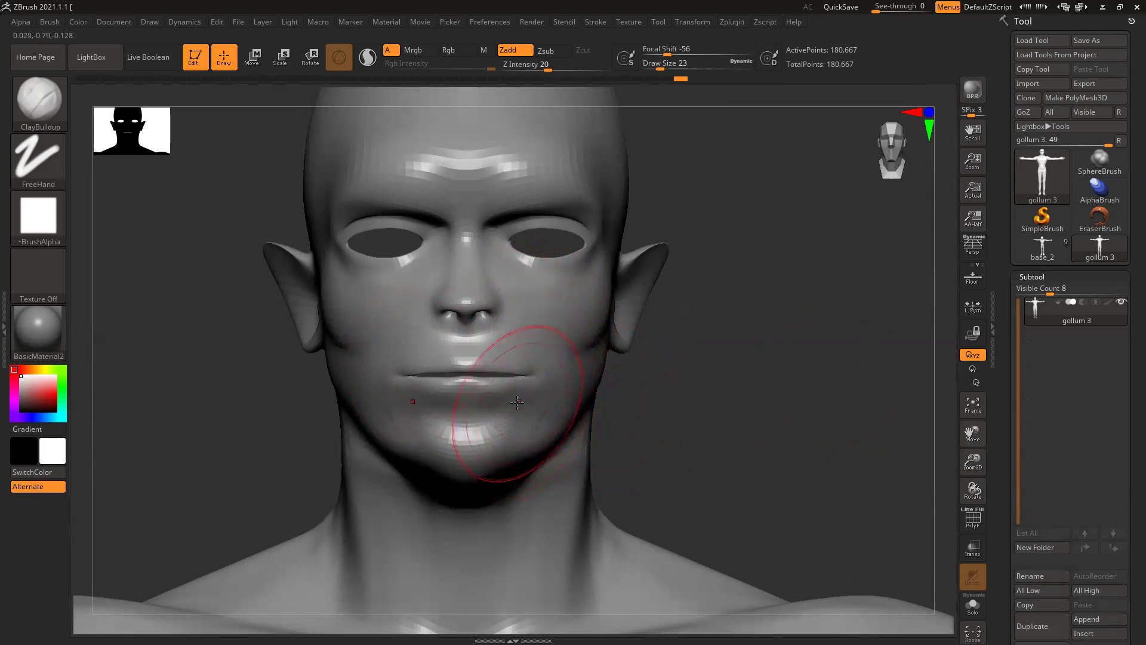
pyautogui.moveTo(451, 431)
pyautogui.mouseDown()
pyautogui.moveTo(420, 448)
pyautogui.moveTo(578, 407)
pyautogui.mouseUp()
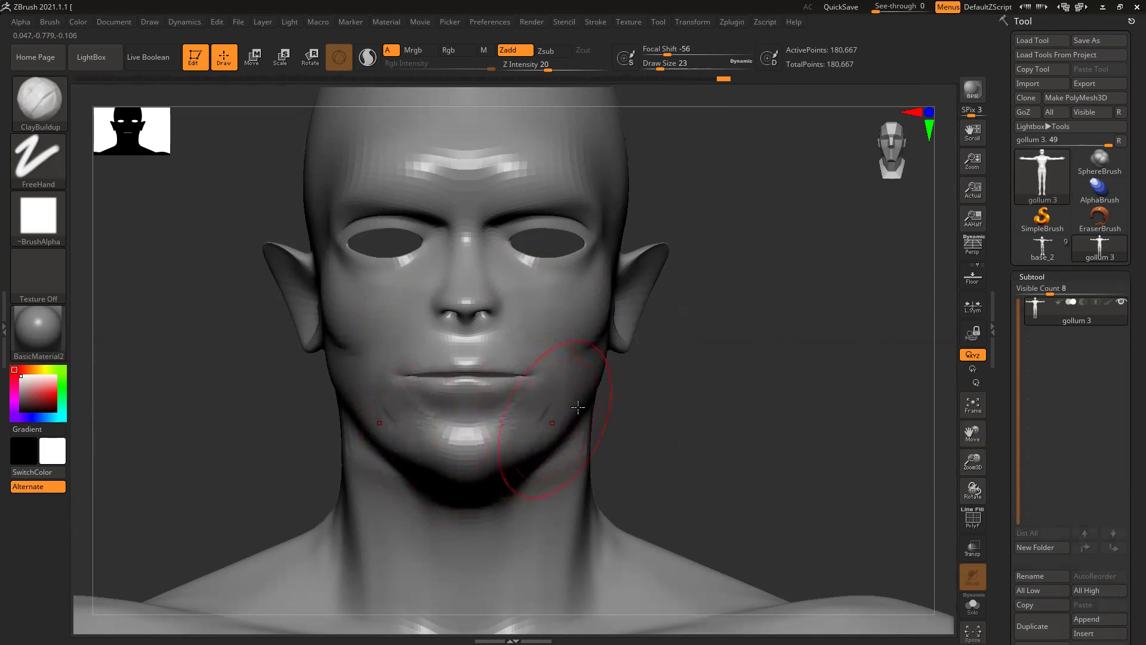
# Step: Sculpt the temples beside the brow and eye with ClayBuildup and smooth the strokes
pyautogui.moveTo(736, 392); pyautogui.dragTo(610, 278)
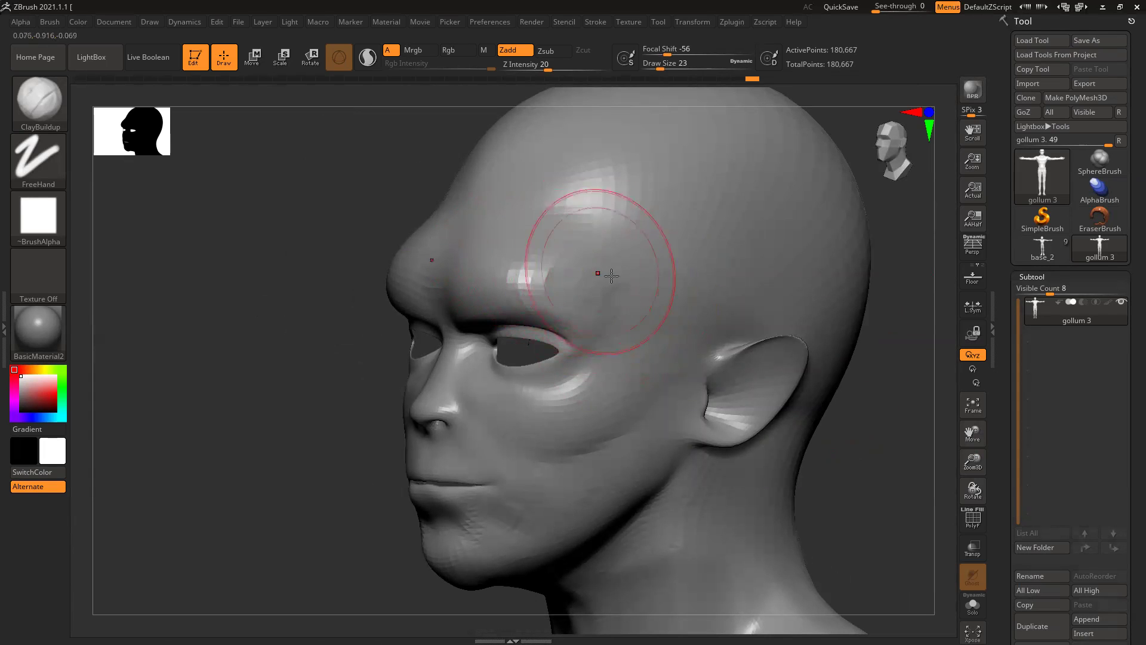
pyautogui.press('shift')
pyautogui.keyDown('shift'); pyautogui.moveTo(554, 275); pyautogui.dragTo(657, 303); pyautogui.keyUp('shift')
pyautogui.keyDown('shift'); pyautogui.moveTo(486, 362); pyautogui.dragTo(647, 338); pyautogui.keyUp('shift')
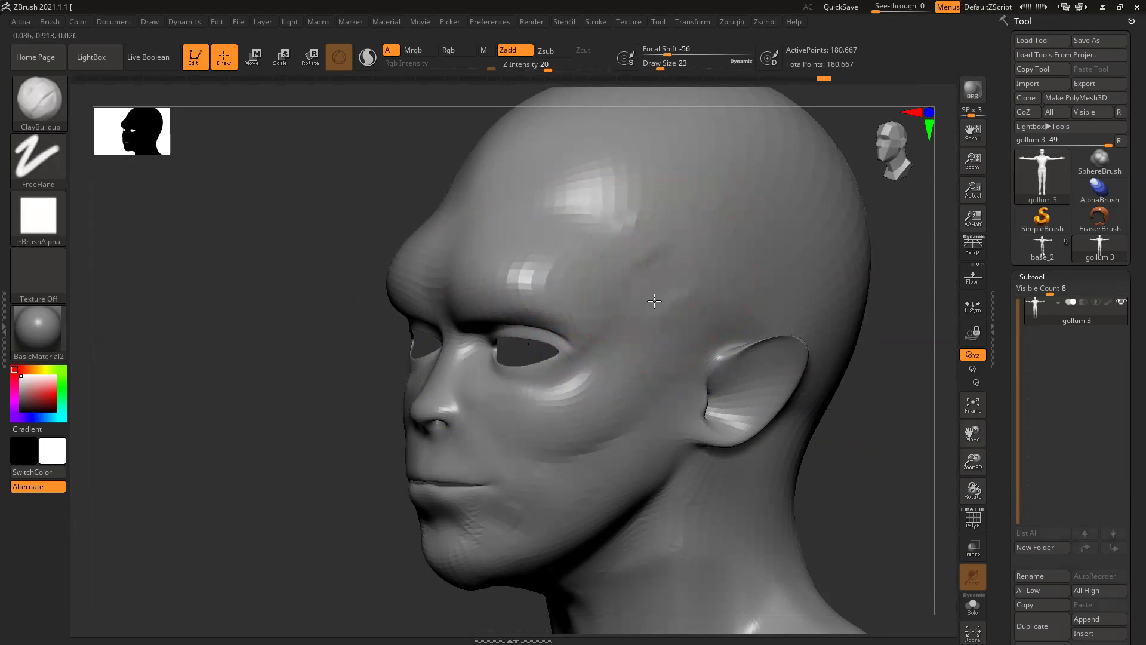
# Step: Set the ClayBuildup draw size to 8, then sculpt and smooth the folds running from the nose around the mouth corners
pyautogui.moveTo(276, 346)
pyautogui.keyDown('shift'); pyautogui.mouseDown()
pyautogui.moveTo(790, 386)
pyautogui.moveTo(777, 362)
pyautogui.mouseUp(); pyautogui.keyUp('shift')
pyautogui.keyDown('alt'); pyautogui.moveTo(737, 403); pyautogui.dragTo(742, 379); pyautogui.keyUp('alt')
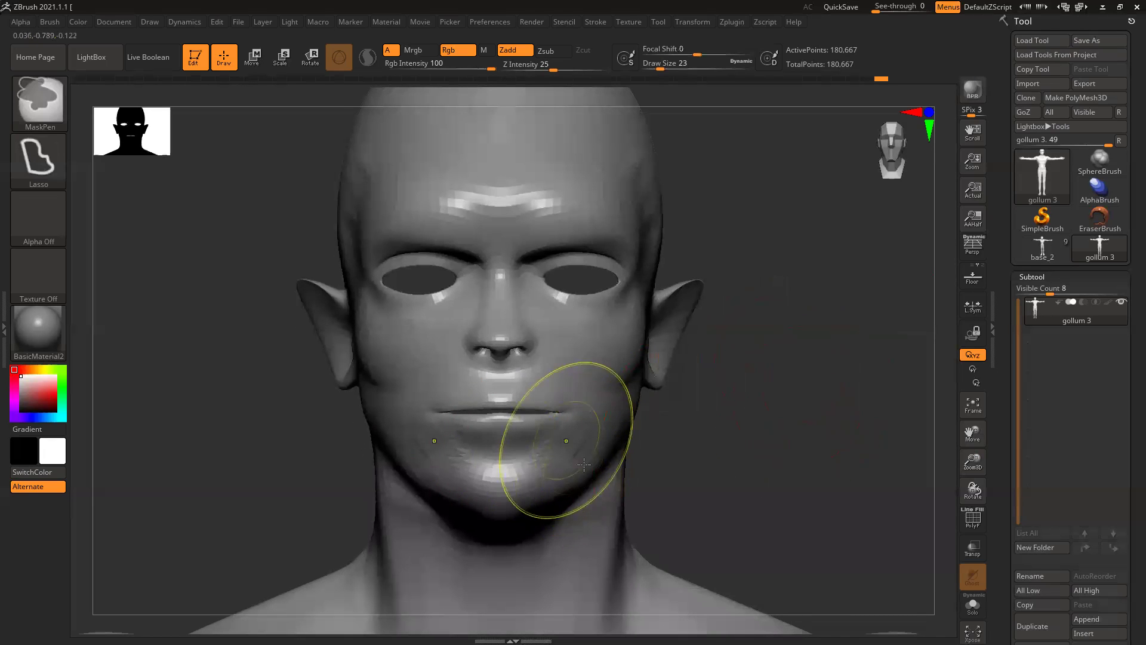
pyautogui.keyDown('ctrl'); pyautogui.moveTo(566, 441); pyautogui.dragTo(604, 496, button='right'); pyautogui.keyUp('ctrl')
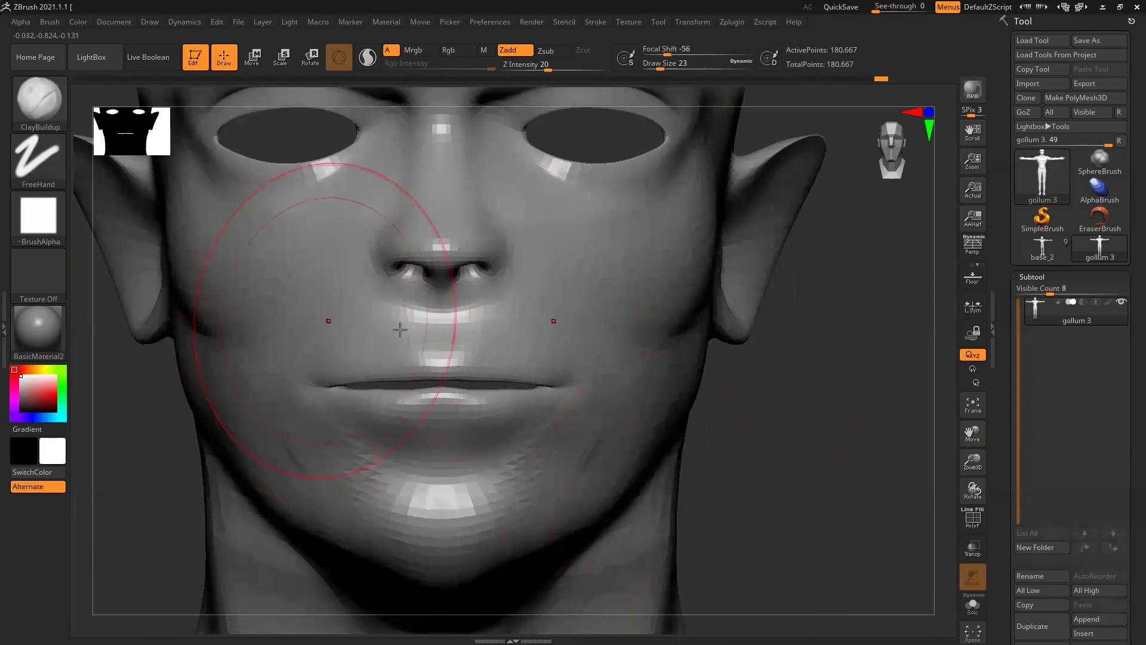
pyautogui.press('[')
pyautogui.press('[')
pyautogui.press(']')
pyautogui.press(']')
pyautogui.press(']')
pyautogui.press(']')
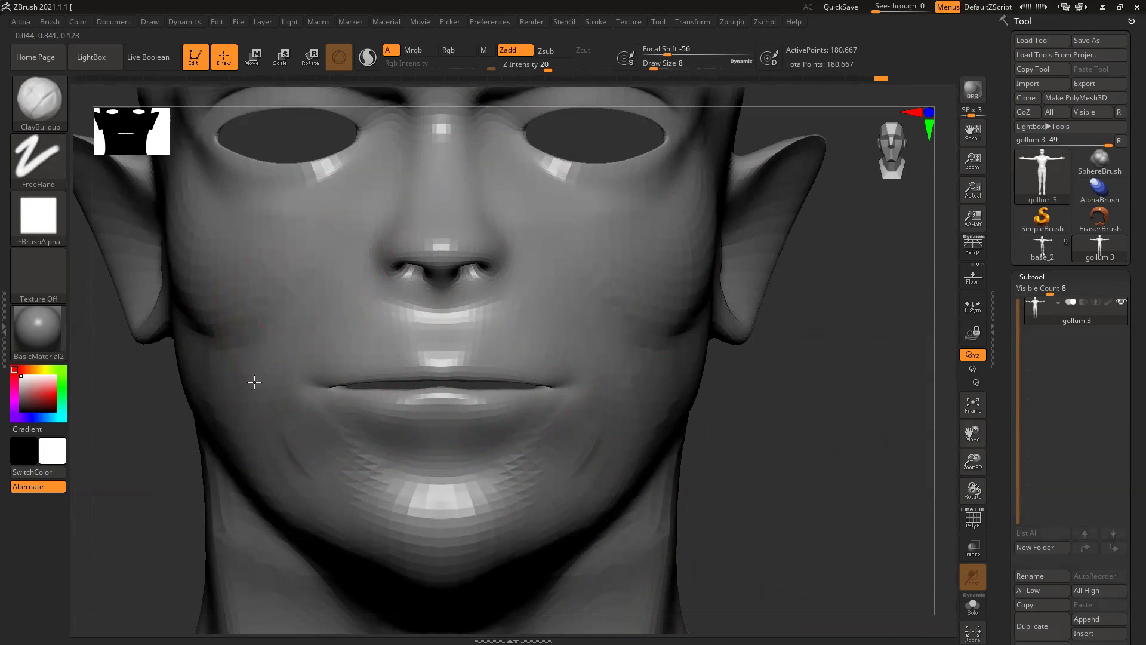
pyautogui.moveTo(301, 288)
pyautogui.mouseDown()
pyautogui.moveTo(244, 385)
pyautogui.moveTo(253, 409)
pyautogui.moveTo(213, 403)
pyautogui.moveTo(206, 343)
pyautogui.moveTo(258, 390)
pyautogui.moveTo(267, 302)
pyautogui.moveTo(320, 261)
pyautogui.mouseUp()
pyautogui.keyDown('shift'); pyautogui.moveTo(344, 220); pyautogui.dragTo(232, 418); pyautogui.keyUp('shift')
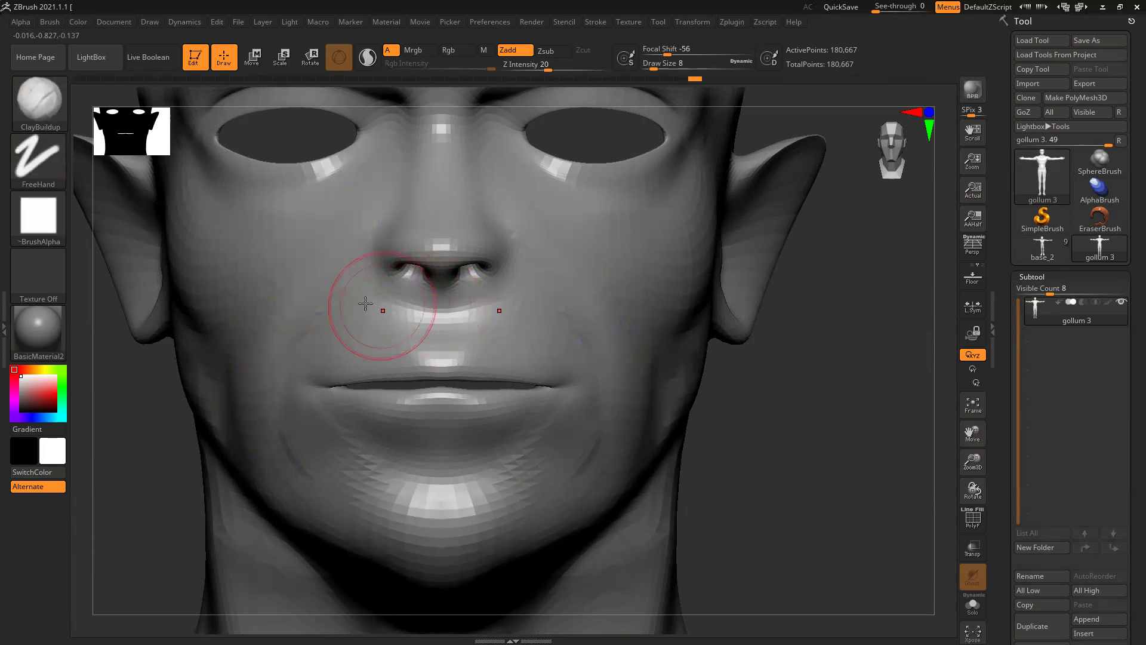
# Step: Build up the area above the upper lip, the chin crease and the folds beside the mouth corners
pyautogui.moveTo(371, 295)
pyautogui.mouseDown()
pyautogui.moveTo(422, 328)
pyautogui.moveTo(397, 371)
pyautogui.mouseUp()
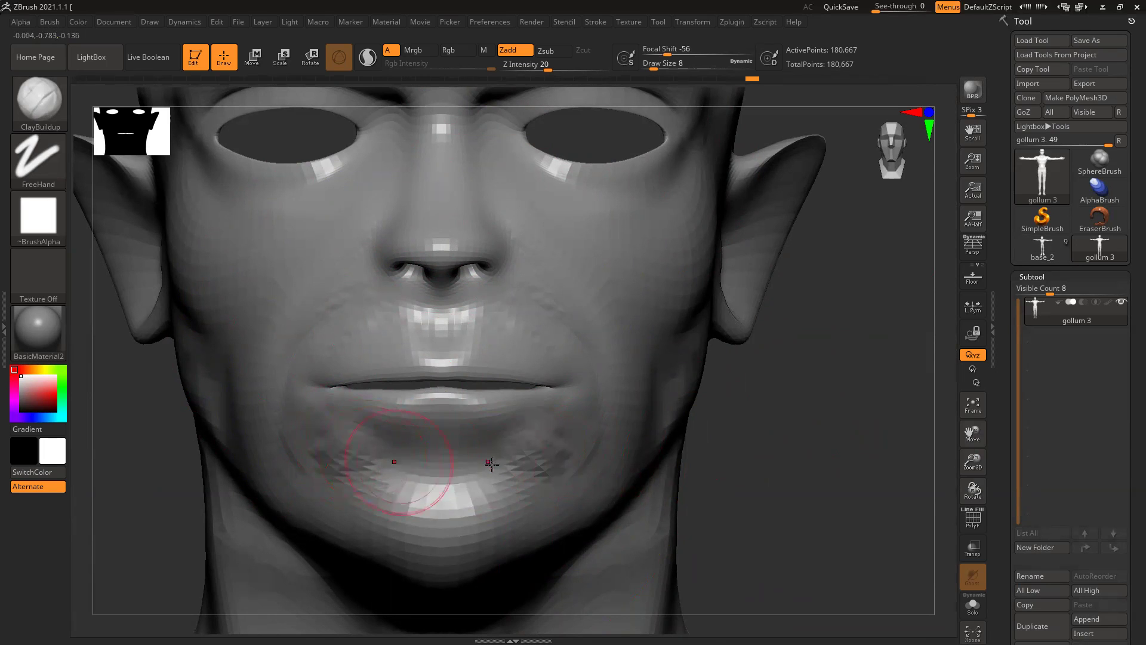
pyautogui.moveTo(478, 461)
pyautogui.mouseDown()
pyautogui.moveTo(407, 448)
pyautogui.moveTo(491, 452)
pyautogui.moveTo(400, 481)
pyautogui.moveTo(466, 477)
pyautogui.moveTo(412, 484)
pyautogui.moveTo(440, 473)
pyautogui.moveTo(420, 509)
pyautogui.moveTo(367, 528)
pyautogui.mouseUp()
pyautogui.moveTo(308, 475); pyautogui.dragTo(299, 477)
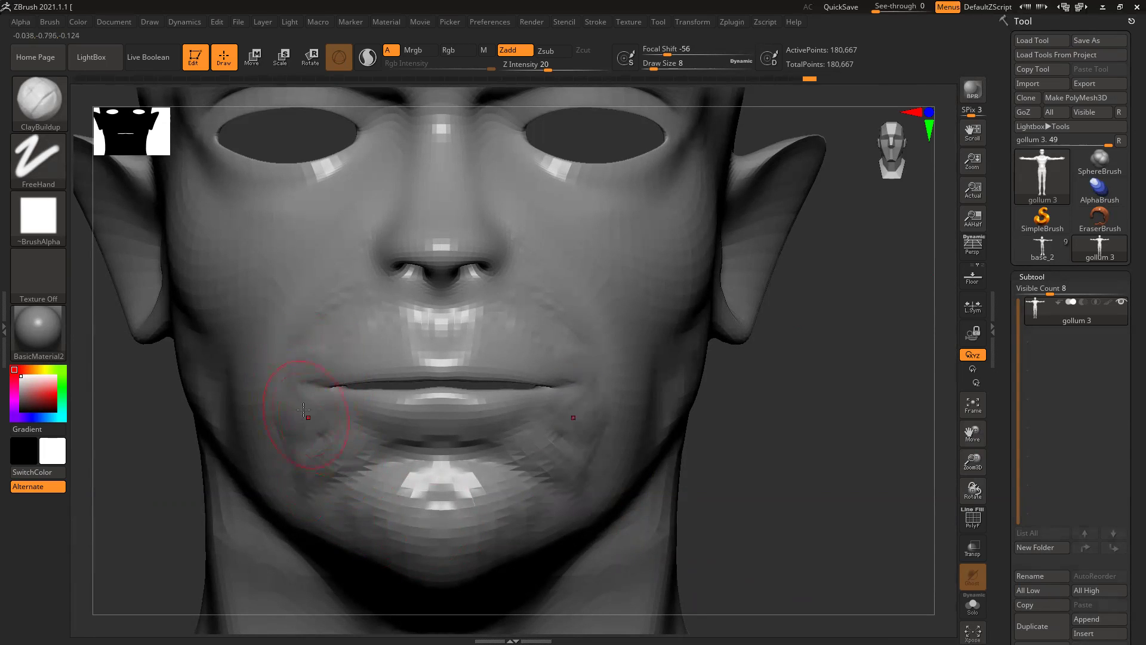
pyautogui.moveTo(349, 464); pyautogui.dragTo(289, 423)
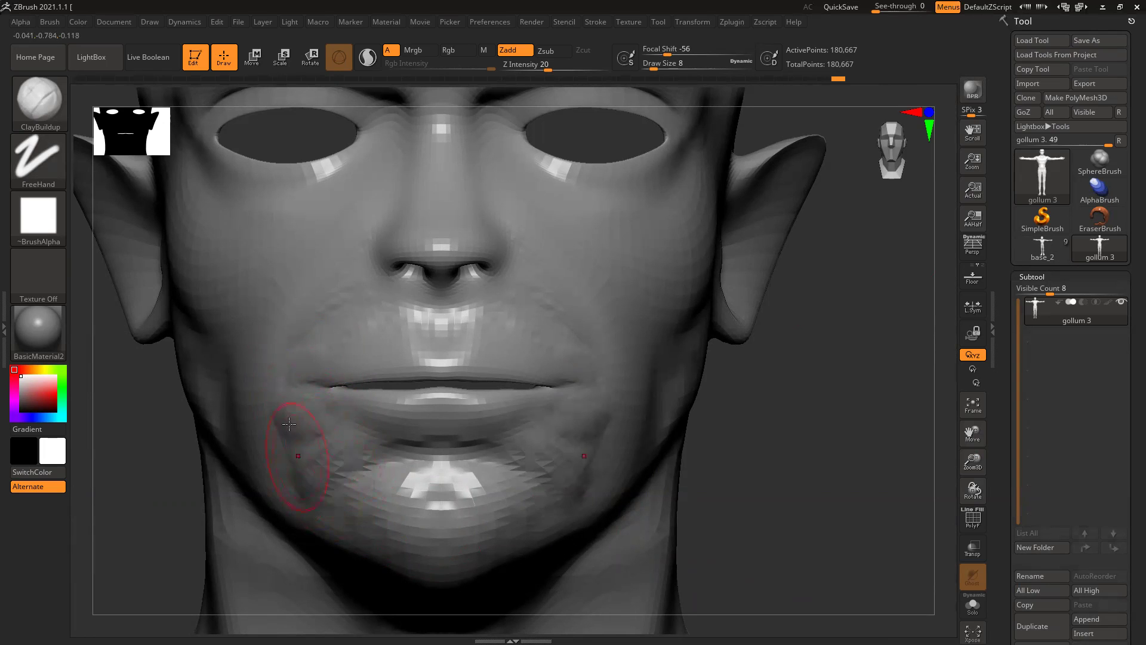
# Step: From a three-quarter view, sculpt vertical skin folds on the lower cheek beside the mouth
pyautogui.moveTo(764, 416)
pyautogui.mouseDown()
pyautogui.moveTo(681, 319)
pyautogui.moveTo(700, 417)
pyautogui.mouseUp()
pyautogui.moveTo(628, 409)
pyautogui.mouseDown()
pyautogui.moveTo(608, 466)
pyautogui.moveTo(586, 460)
pyautogui.mouseUp()
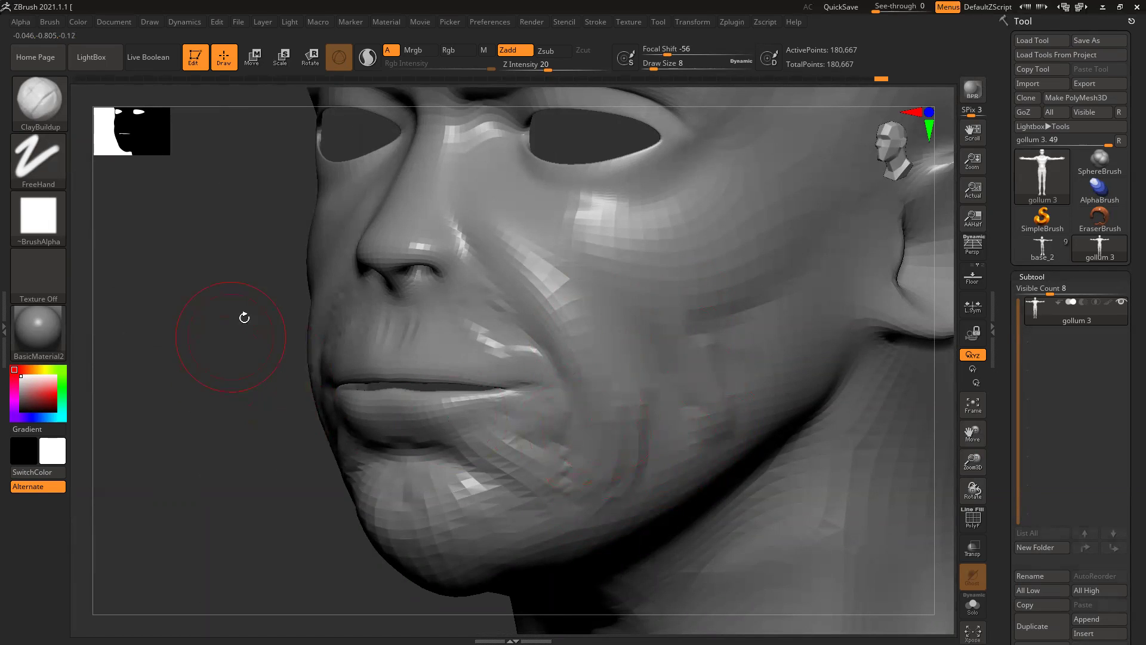
pyautogui.moveTo(244, 317); pyautogui.dragTo(322, 293)
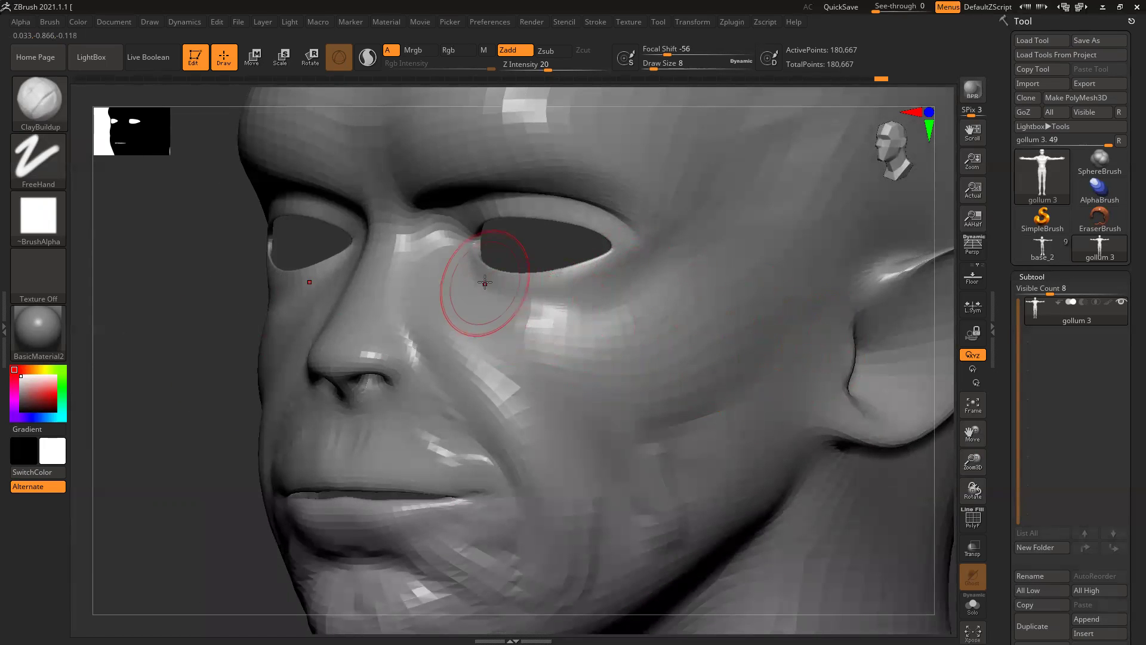
# Step: With the Move brush at draw size 7, reshape the eyelid rims from front and low three-quarter views
pyautogui.moveTo(568, 297)
pyautogui.mouseDown()
pyautogui.moveTo(552, 294)
pyautogui.moveTo(561, 283)
pyautogui.mouseUp()
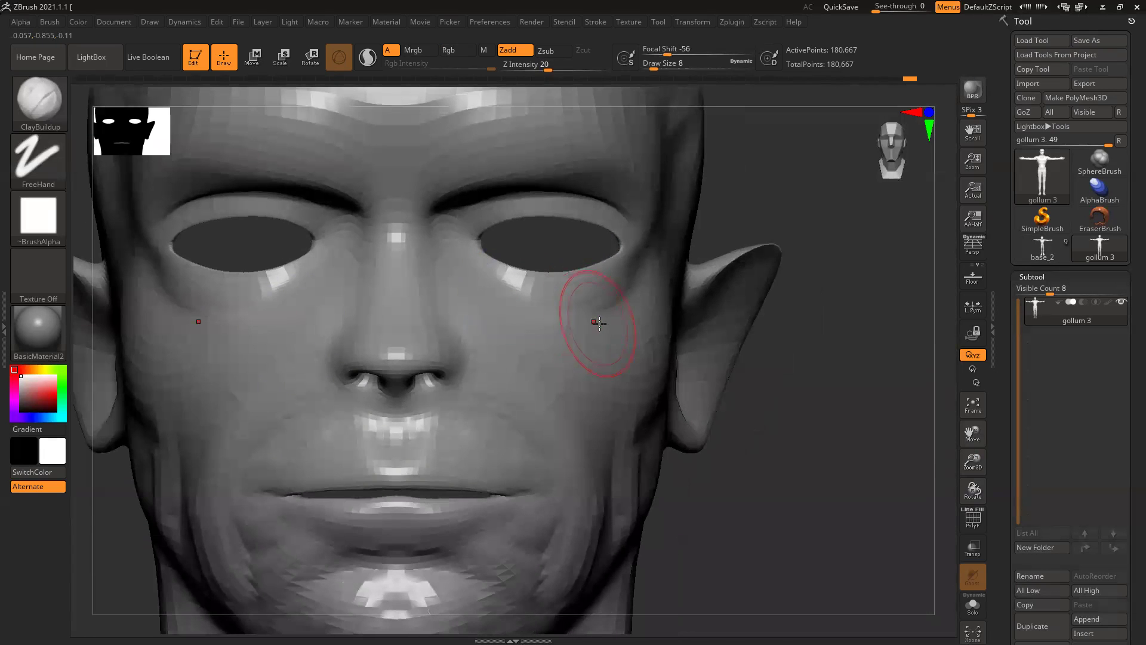
pyautogui.press('b')
pyautogui.press('m')
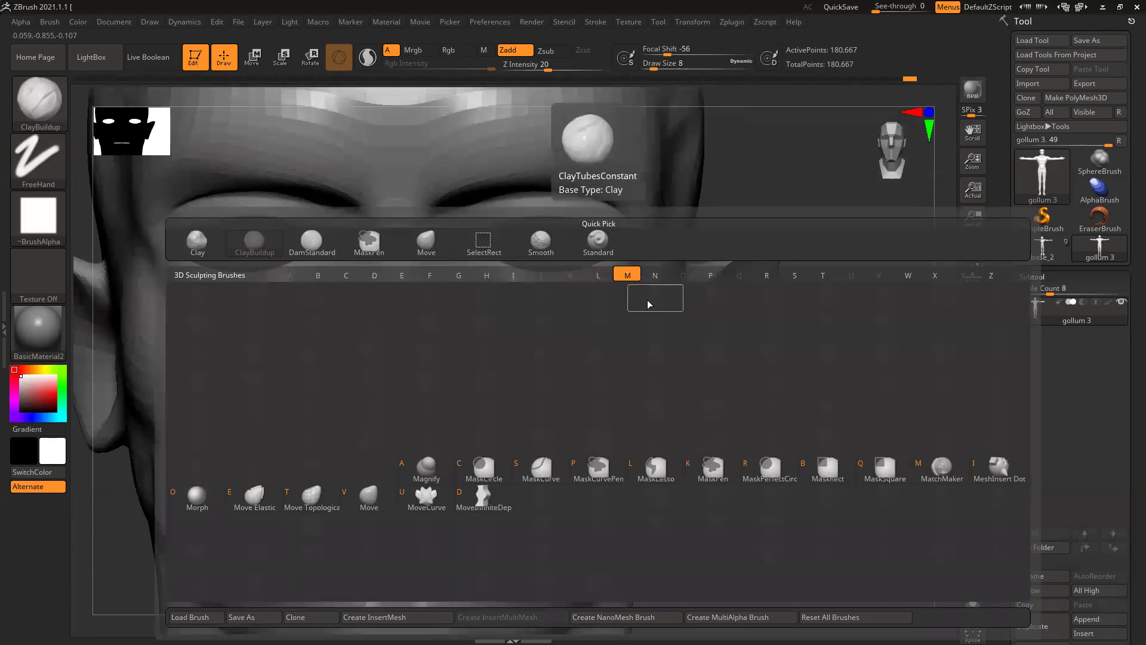
pyautogui.press('v')
pyautogui.press('space')
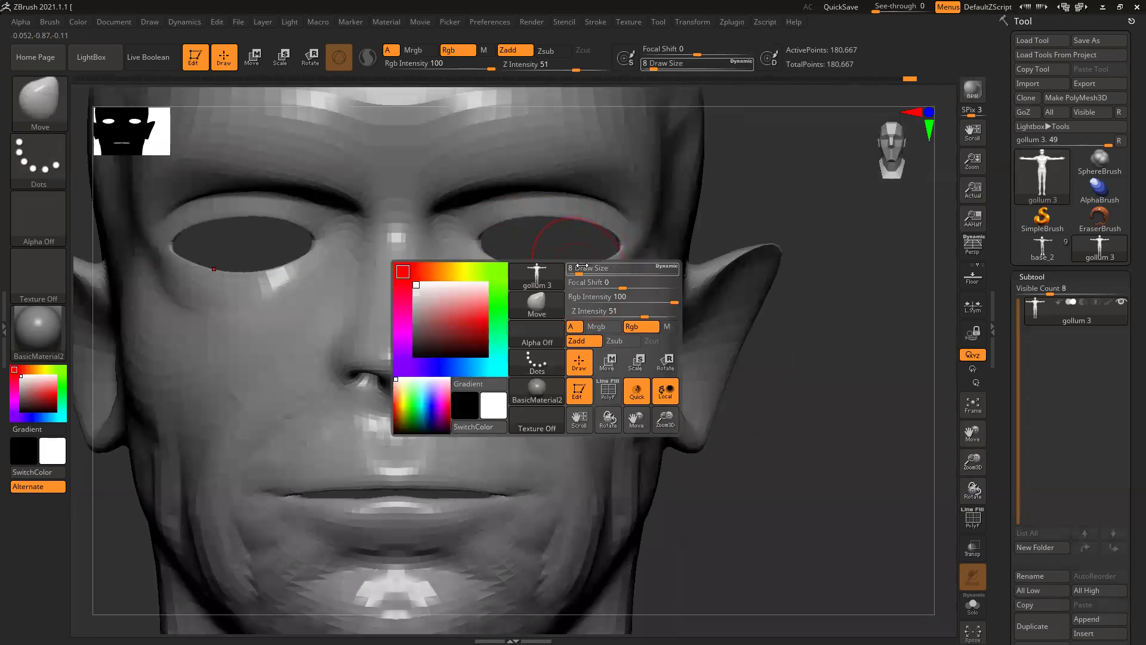
pyautogui.moveTo(581, 266); pyautogui.dragTo(594, 274)
pyautogui.moveTo(875, 363)
pyautogui.mouseDown()
pyautogui.moveTo(889, 275)
pyautogui.moveTo(869, 263)
pyautogui.moveTo(873, 279)
pyautogui.moveTo(453, 248)
pyautogui.mouseUp()
pyautogui.press('space')
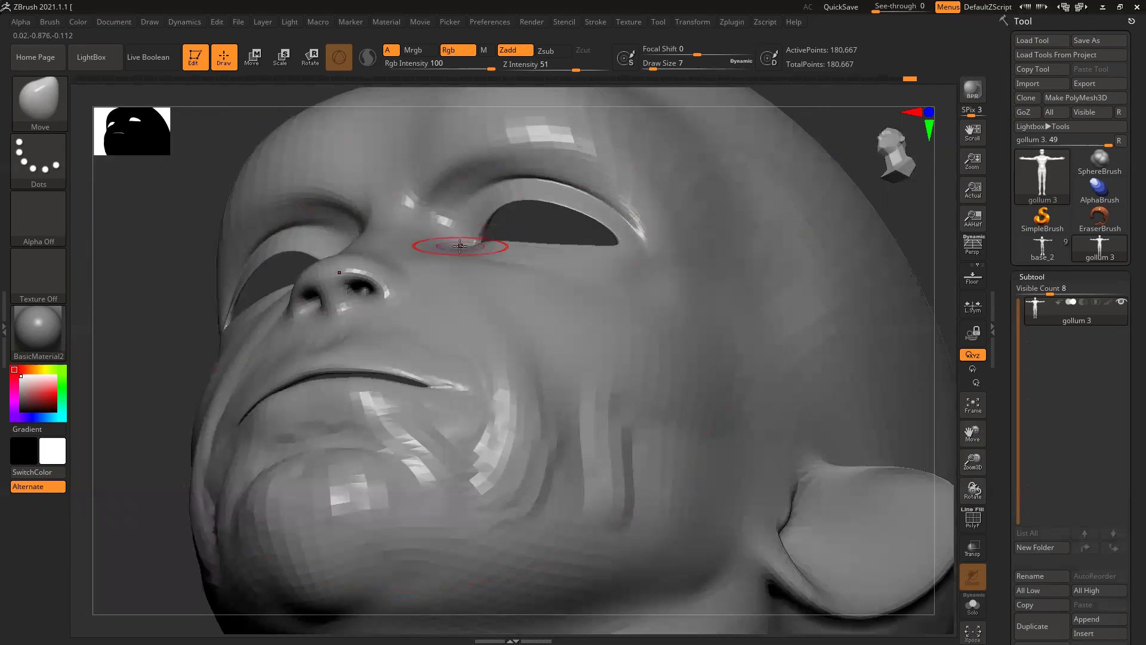
pyautogui.moveTo(569, 213)
pyautogui.mouseDown()
pyautogui.moveTo(564, 191)
pyautogui.moveTo(542, 186)
pyautogui.mouseUp()
pyautogui.moveTo(920, 207); pyautogui.dragTo(914, 182)
pyautogui.moveTo(550, 199)
pyautogui.mouseDown()
pyautogui.moveTo(553, 188)
pyautogui.moveTo(580, 199)
pyautogui.mouseUp()
pyautogui.moveTo(884, 245); pyautogui.dragTo(896, 298)
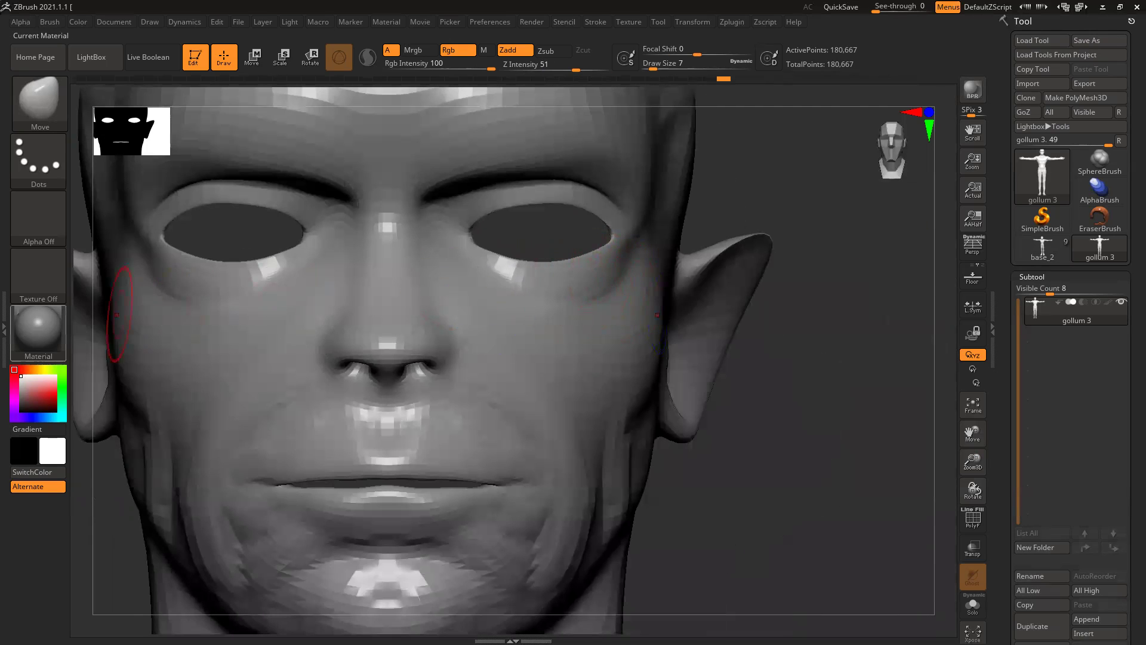
# Step: Pull the lower eyelids down and stretch the outer eye corners outward with the Move brush
pyautogui.moveTo(38, 331)
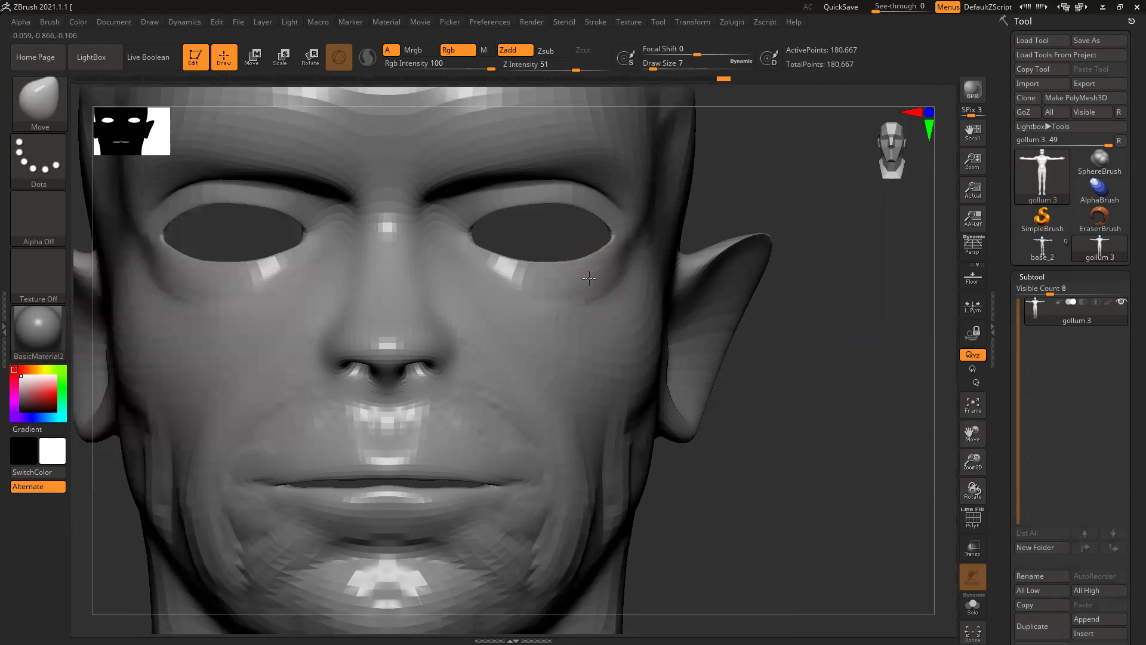
pyautogui.moveTo(534, 271); pyautogui.dragTo(500, 271)
pyautogui.moveTo(595, 267)
pyautogui.mouseDown()
pyautogui.moveTo(604, 265)
pyautogui.moveTo(549, 286)
pyautogui.mouseUp()
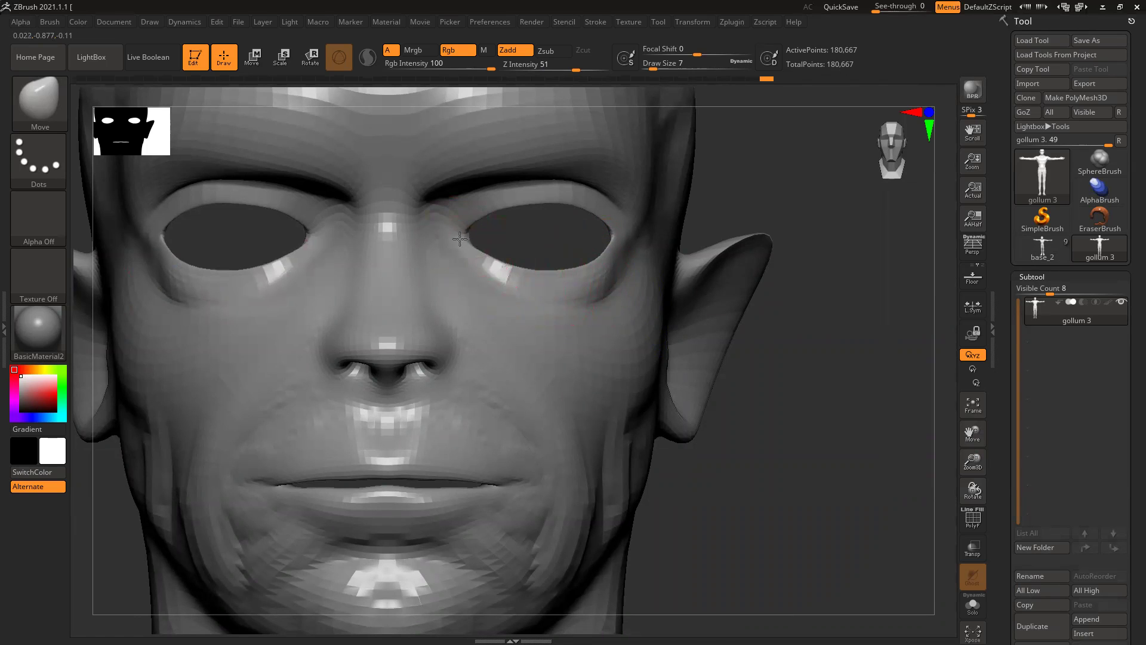
pyautogui.press('space')
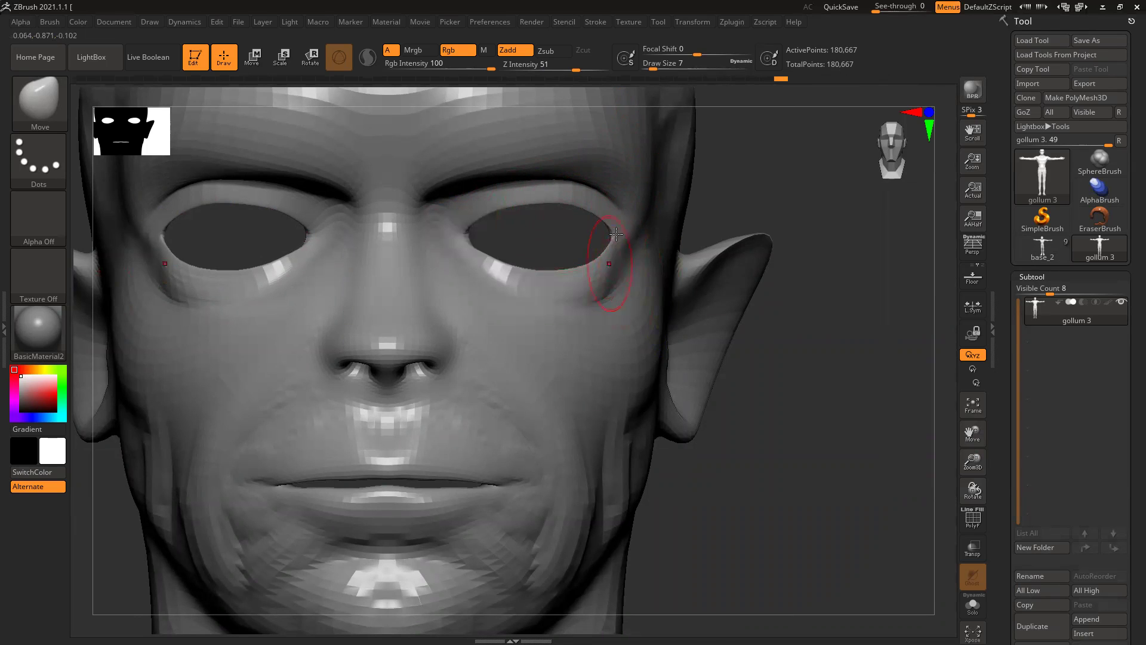
pyautogui.moveTo(612, 256); pyautogui.dragTo(634, 267)
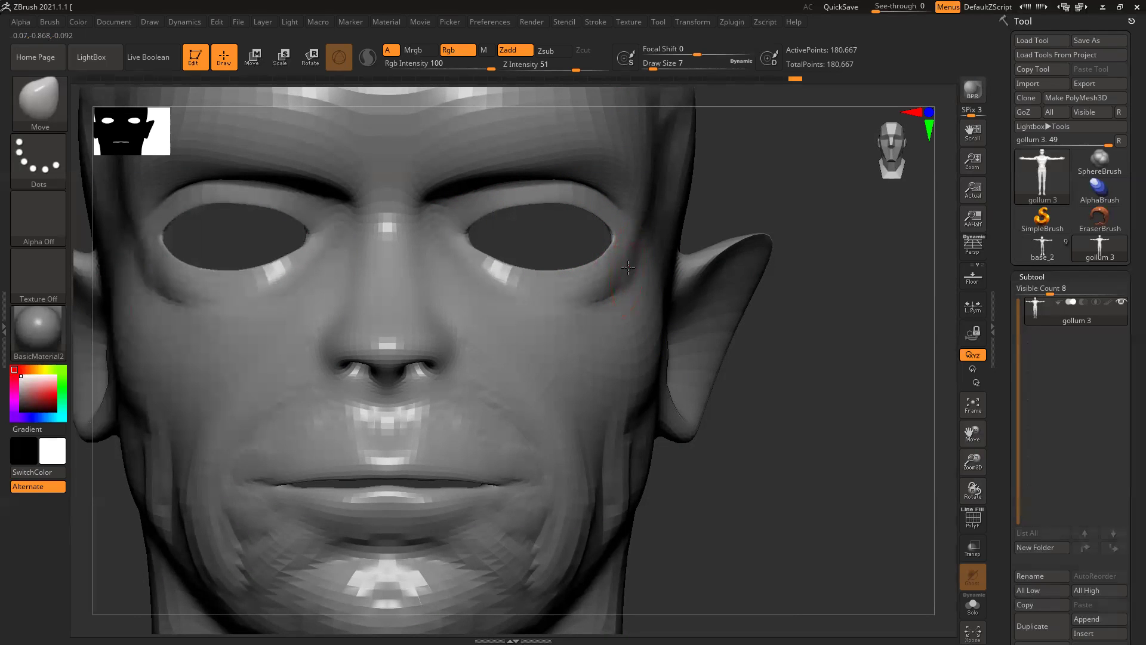
pyautogui.moveTo(782, 181)
pyautogui.mouseDown()
pyautogui.moveTo(614, 240)
pyautogui.moveTo(671, 248)
pyautogui.mouseUp()
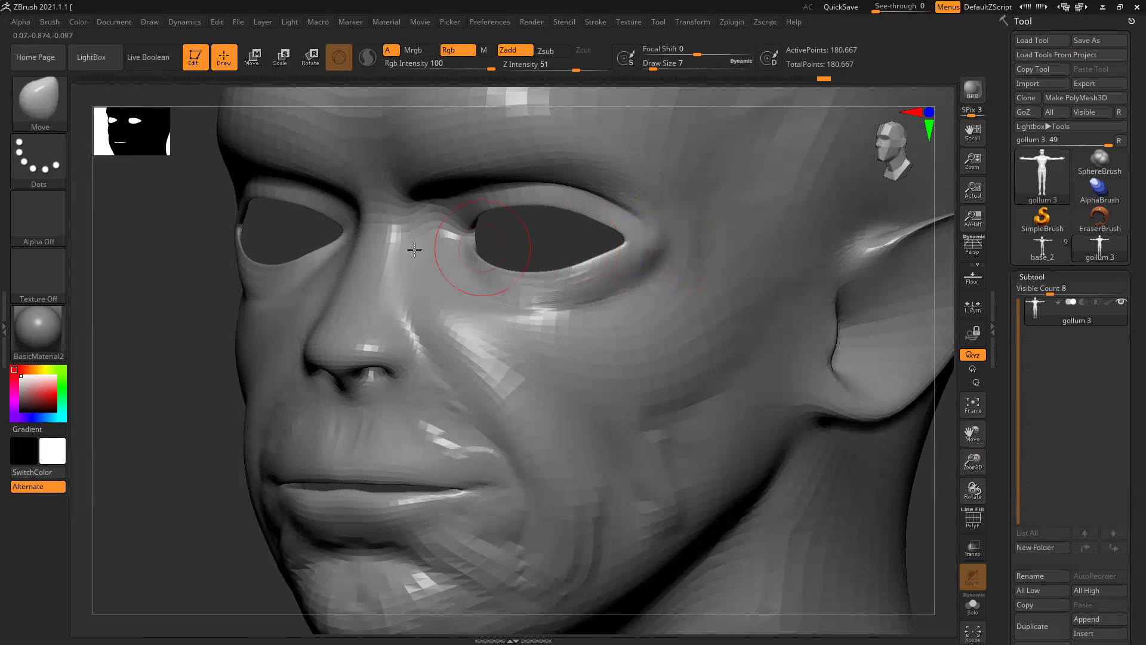
pyautogui.keyDown('shift'); pyautogui.moveTo(171, 311); pyautogui.dragTo(629, 303); pyautogui.keyUp('shift')
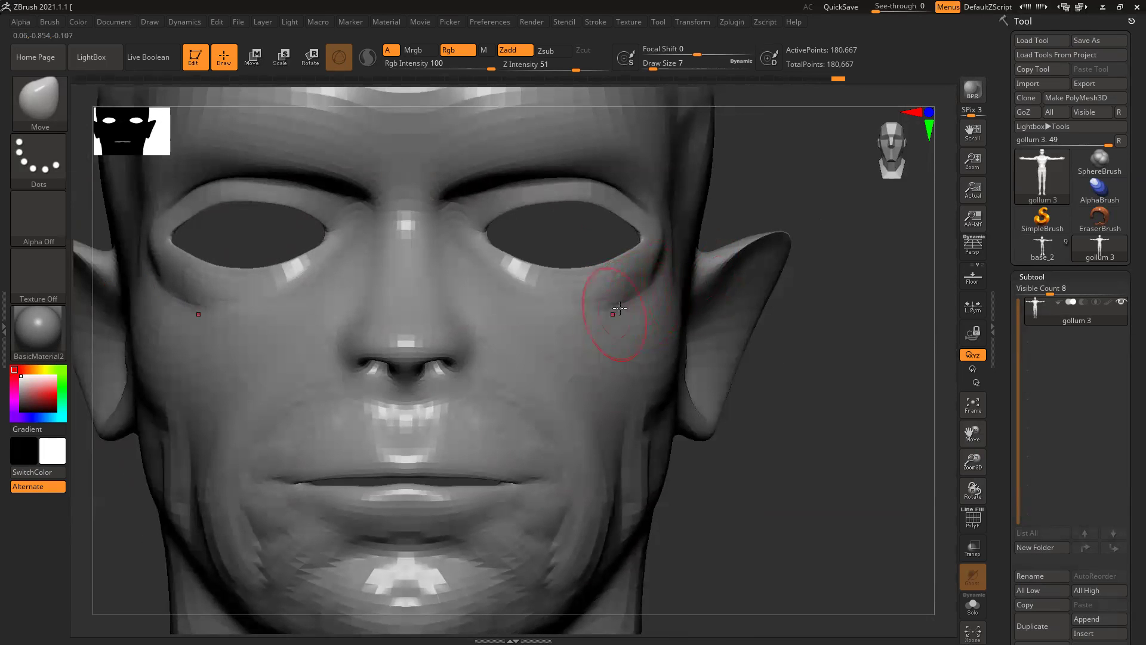
# Step: Enlarge and round the eye openings by moving the lower lids, inner corners and upper lid rims
pyautogui.moveTo(628, 272)
pyautogui.mouseDown()
pyautogui.moveTo(541, 287)
pyautogui.moveTo(505, 264)
pyautogui.mouseUp()
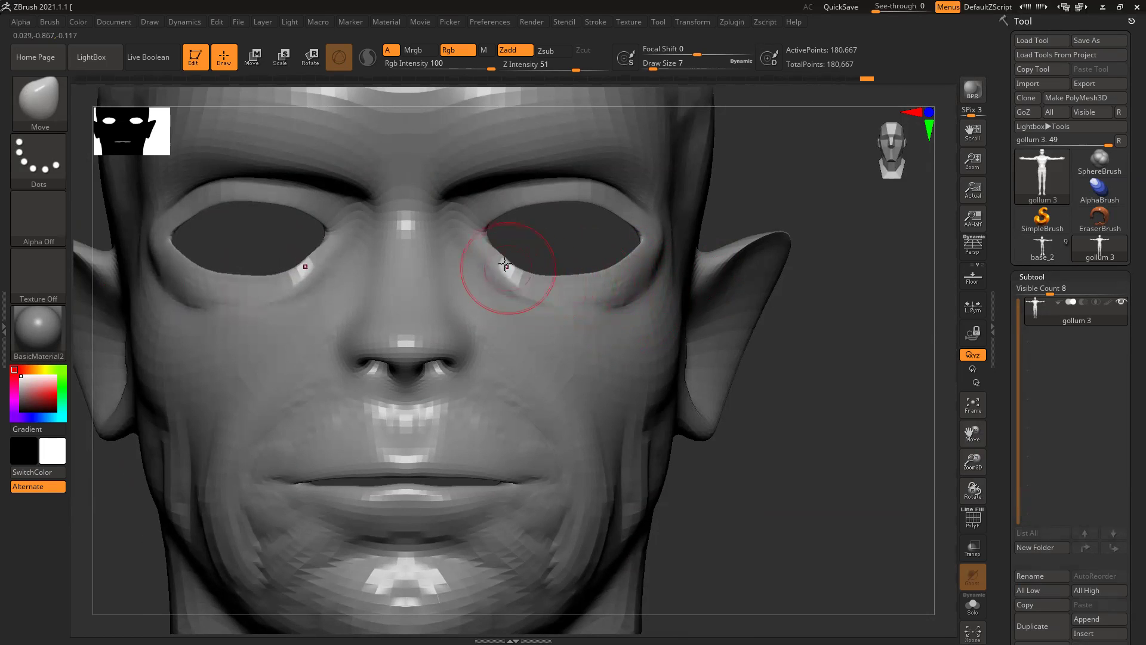
pyautogui.moveTo(568, 281); pyautogui.dragTo(637, 261)
pyautogui.moveTo(828, 168)
pyautogui.mouseDown()
pyautogui.moveTo(590, 232)
pyautogui.moveTo(598, 252)
pyautogui.mouseUp()
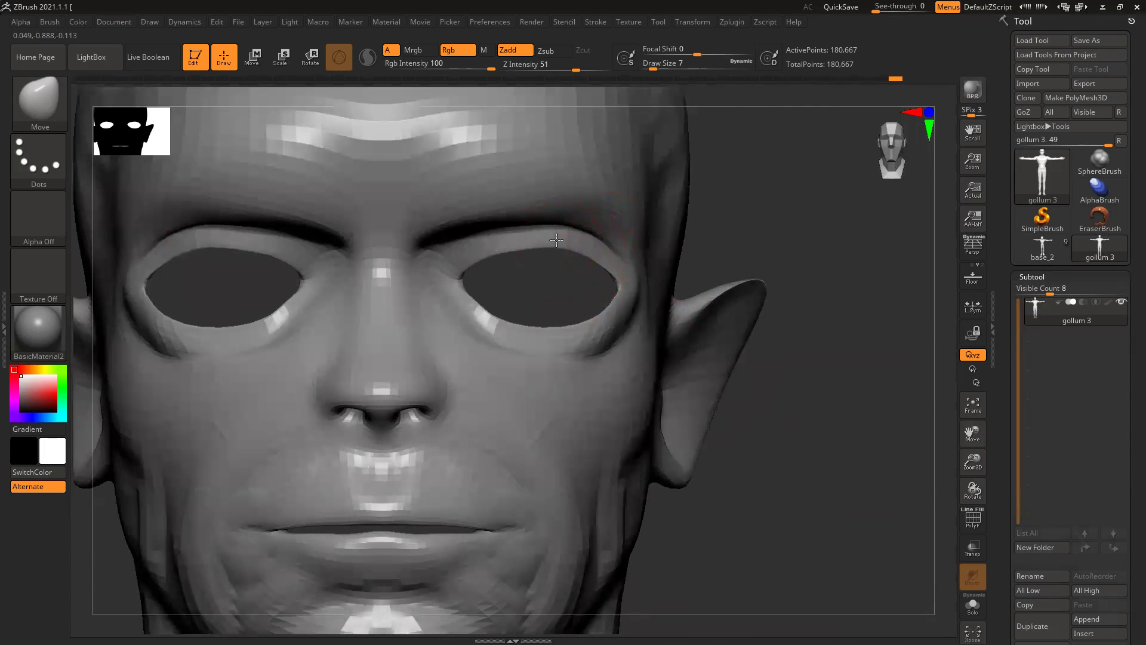
pyautogui.moveTo(453, 276); pyautogui.dragTo(450, 289)
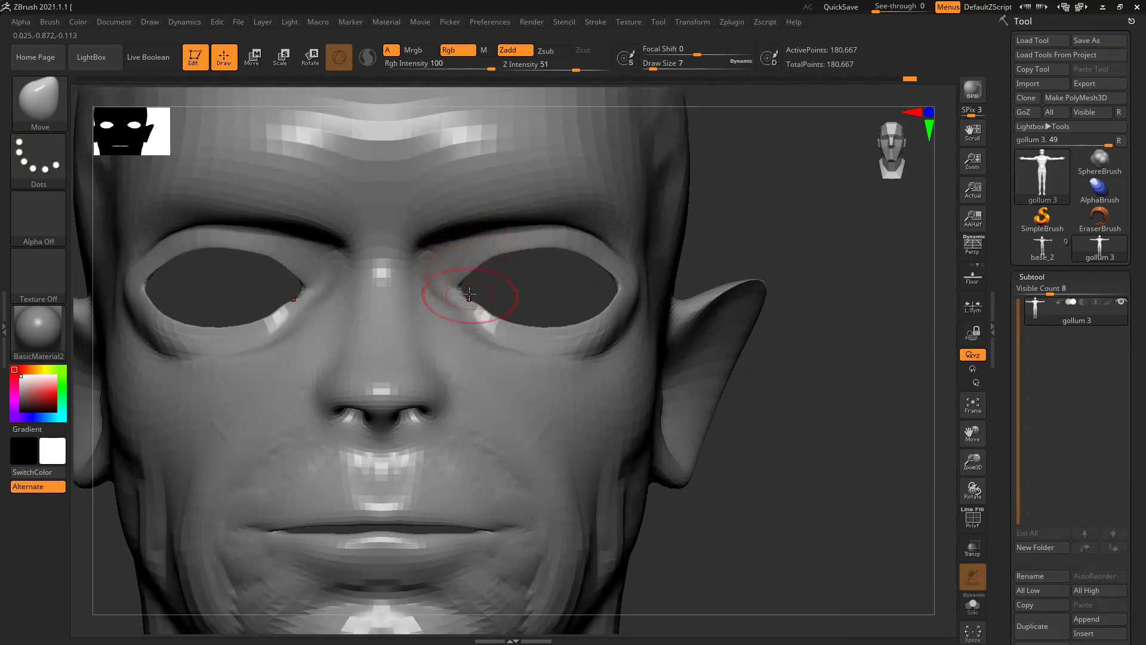
pyautogui.moveTo(456, 295); pyautogui.dragTo(460, 296)
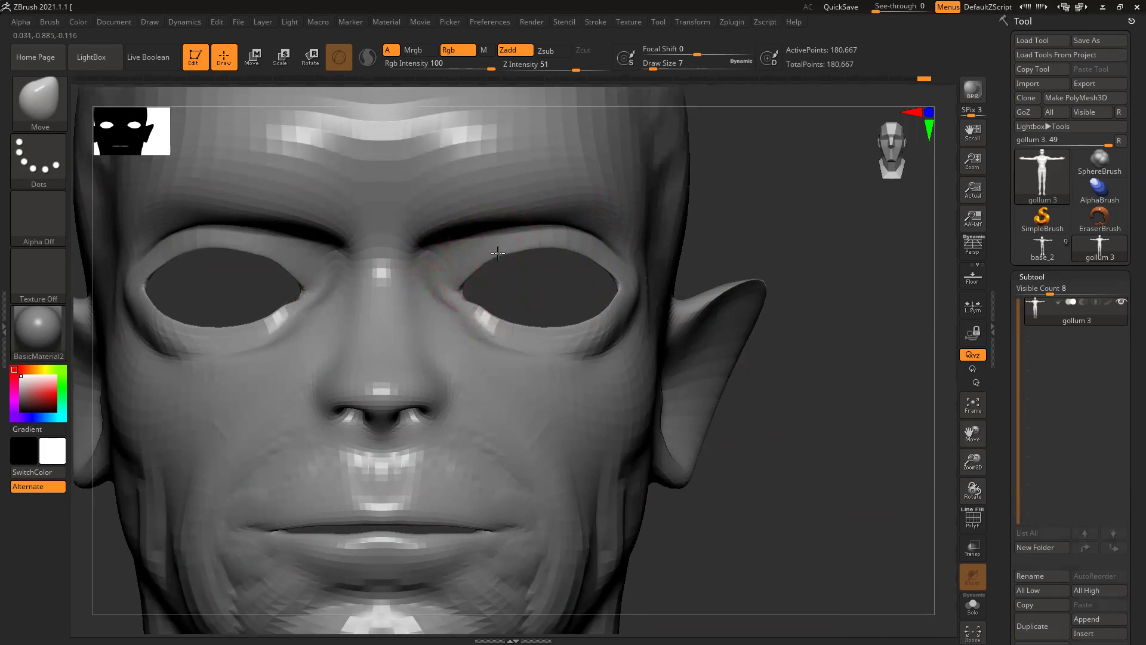
pyautogui.moveTo(582, 244); pyautogui.dragTo(521, 241)
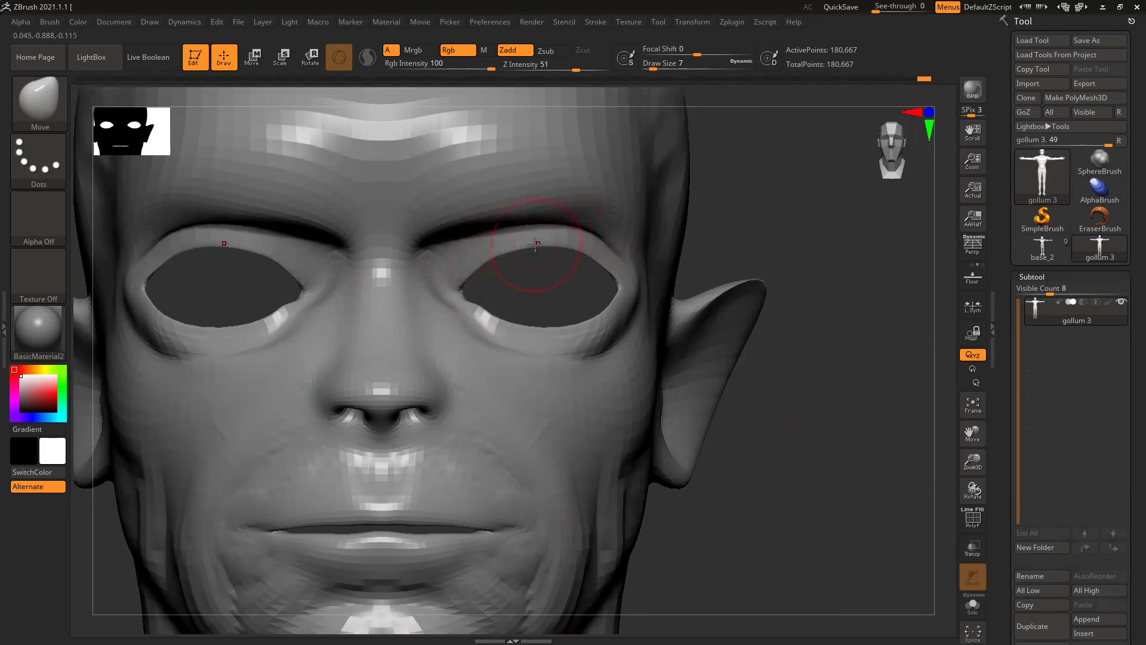
pyautogui.moveTo(621, 254); pyautogui.dragTo(605, 263)
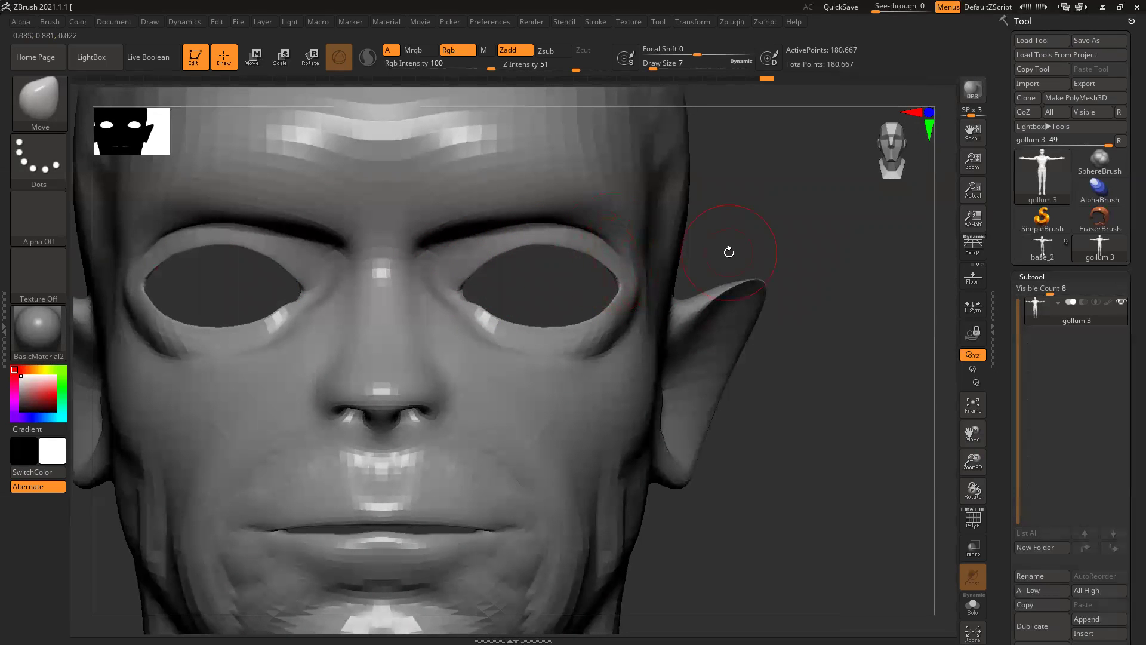
# Step: Append a Sphere3D subtool for the eyeball, select it and activate the transform gizmo
pyautogui.keyDown('ctrl'); pyautogui.moveTo(729, 251); pyautogui.dragTo(720, 335, button='right'); pyautogui.keyUp('ctrl')
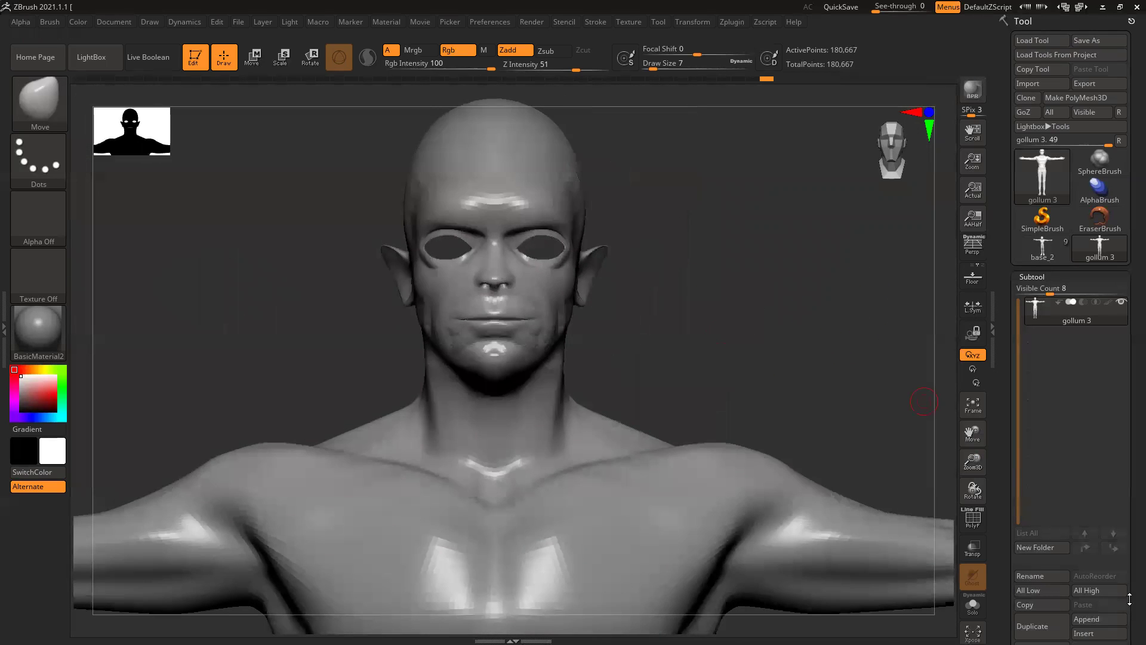
pyautogui.click(1096, 621)
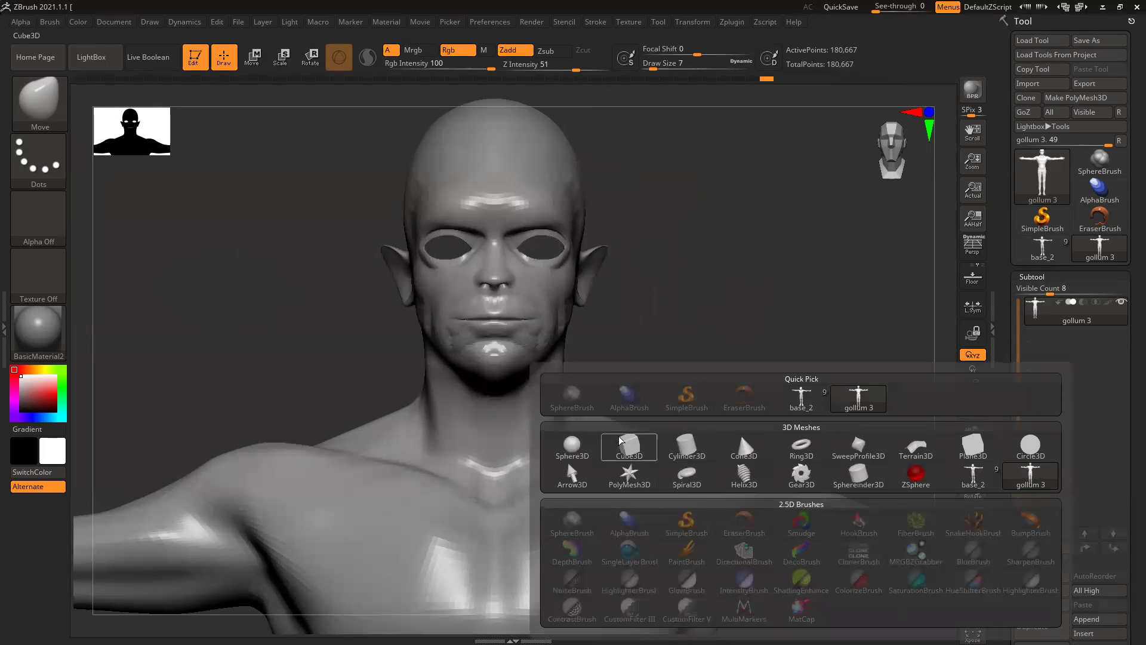
pyautogui.click(572, 439)
pyautogui.keyDown('alt'); pyautogui.click(675, 396); pyautogui.keyUp('alt')
pyautogui.keyDown('ctrl'); pyautogui.moveTo(675, 396); pyautogui.dragTo(339, 346, button='right'); pyautogui.keyUp('ctrl')
pyautogui.keyDown('alt'); pyautogui.moveTo(776, 328); pyautogui.dragTo(591, 230); pyautogui.keyUp('alt')
pyautogui.press('r')
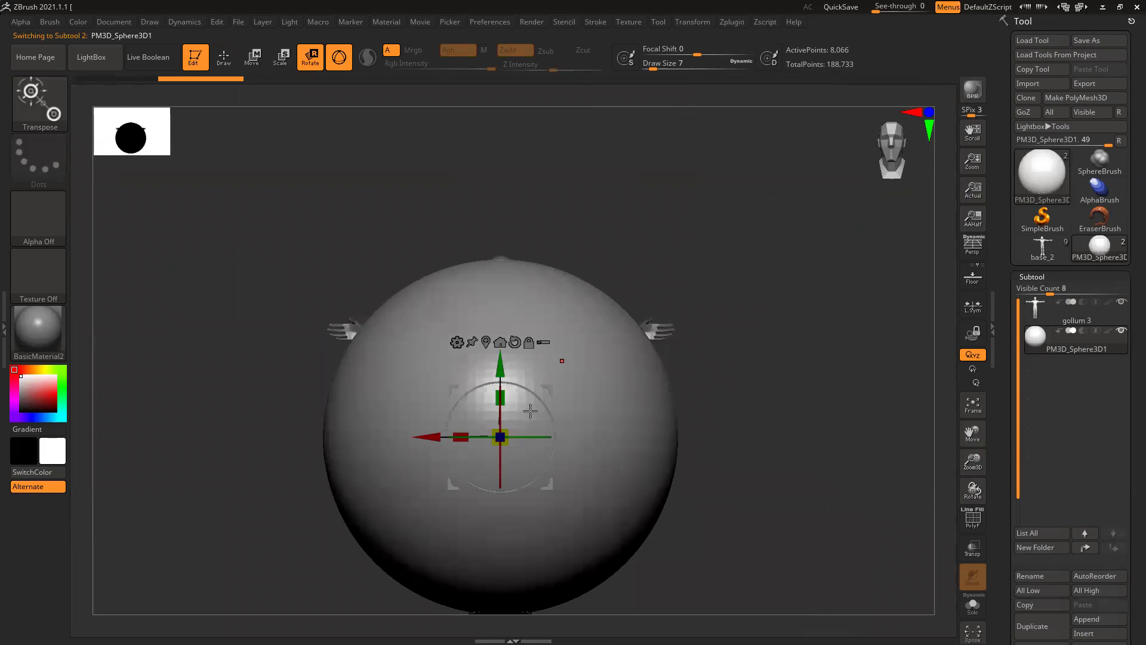
# Step: Scale the sphere down to eyeball size at face height and rotate it so its pole faces forward
pyautogui.moveTo(501, 438); pyautogui.dragTo(422, 544)
pyautogui.moveTo(502, 352); pyautogui.dragTo(500, 207)
pyautogui.keyDown('ctrl'); pyautogui.moveTo(614, 236); pyautogui.dragTo(919, 558, button='right'); pyautogui.keyUp('ctrl')
pyautogui.keyDown('ctrl'); pyautogui.moveTo(799, 349); pyautogui.dragTo(836, 412, button='right'); pyautogui.keyUp('ctrl')
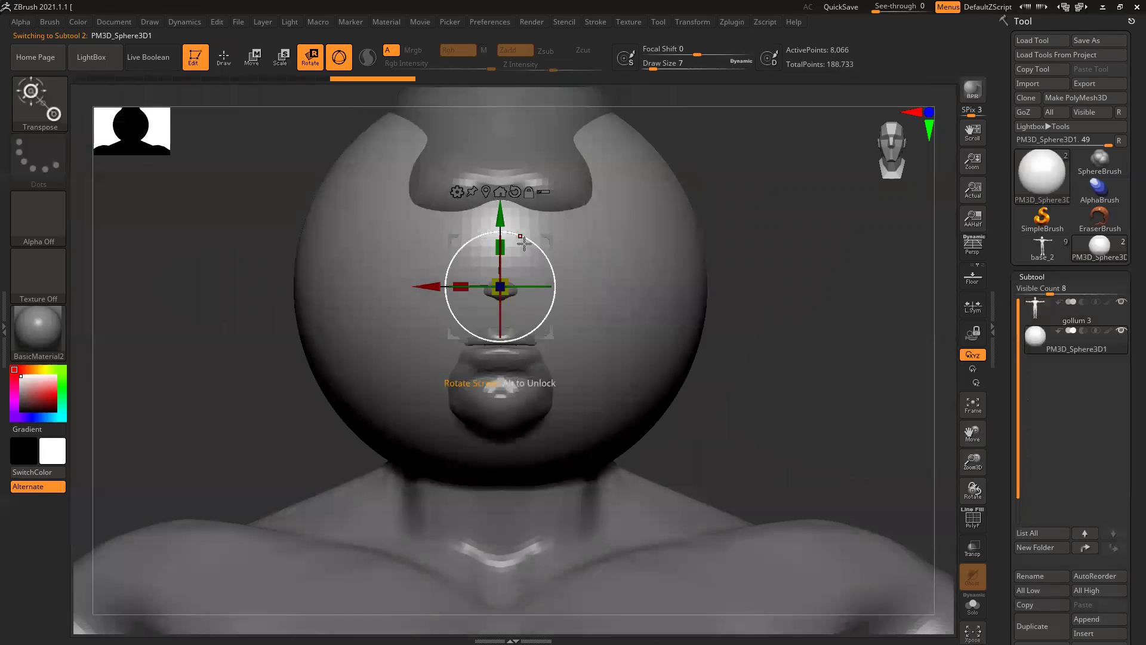
pyautogui.moveTo(503, 258); pyautogui.dragTo(516, 355)
pyautogui.moveTo(500, 287); pyautogui.dragTo(413, 391)
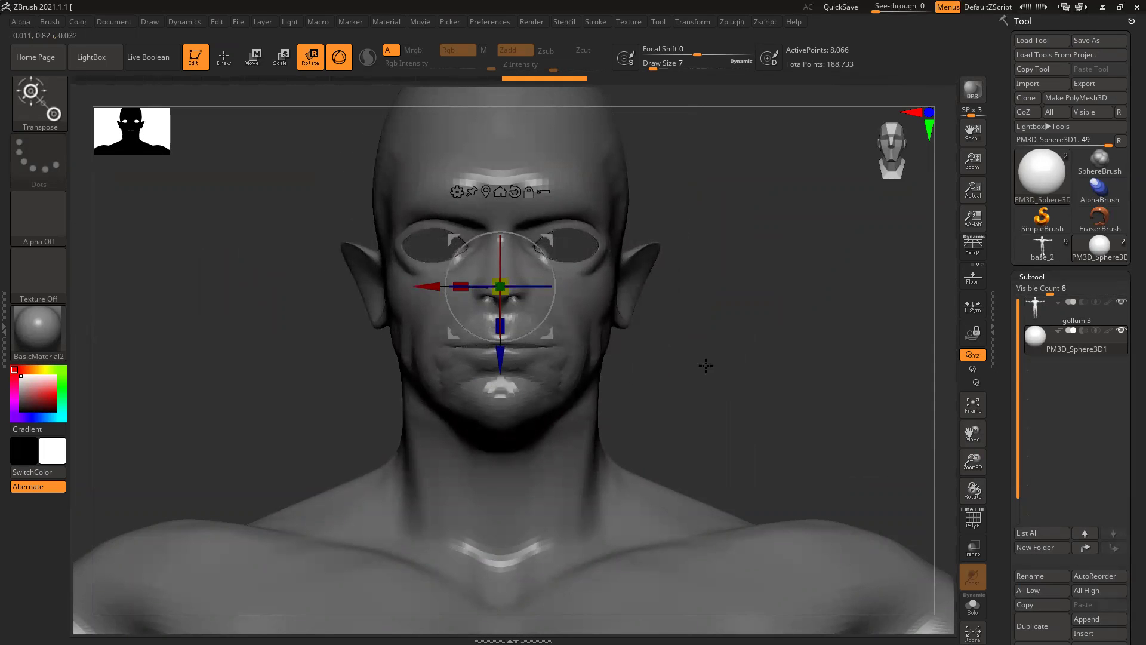
# Step: Move the sphere out in front of the face, then align it with one eye socket in front view
pyautogui.keyDown('shift'); pyautogui.moveTo(704, 364); pyautogui.dragTo(778, 359, button='right'); pyautogui.keyUp('shift')
pyautogui.moveTo(573, 287); pyautogui.dragTo(894, 287)
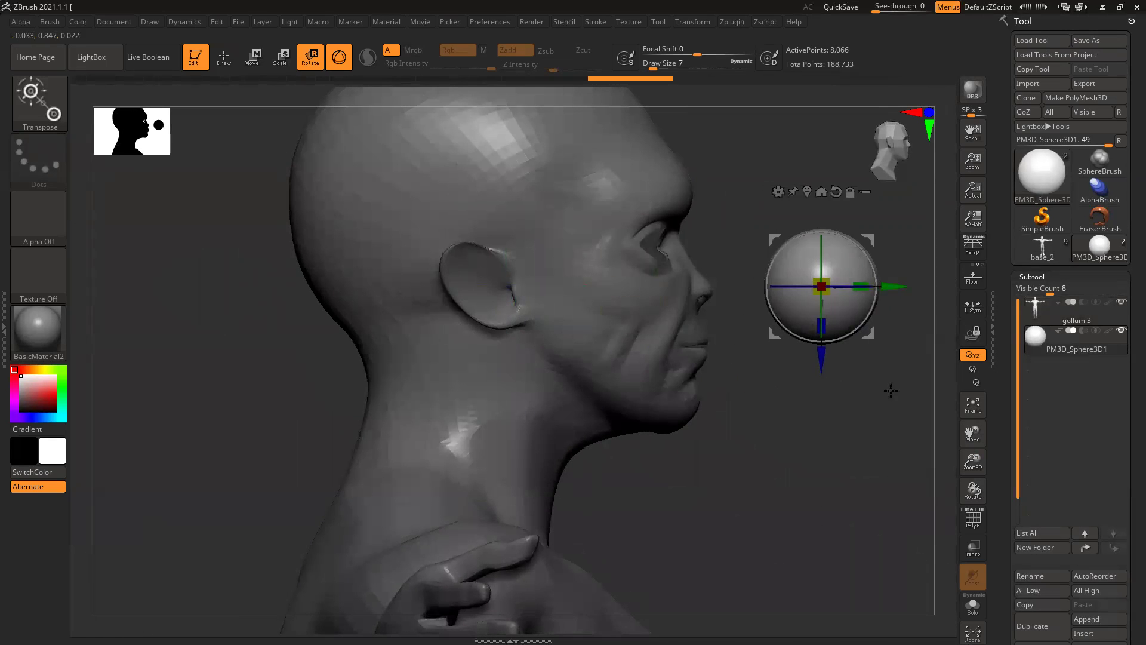
pyautogui.moveTo(890, 388); pyautogui.dragTo(802, 408, button='right')
pyautogui.keyDown('shift'); pyautogui.moveTo(755, 421); pyautogui.dragTo(648, 403); pyautogui.keyUp('shift')
pyautogui.moveTo(494, 297); pyautogui.dragTo(578, 253)
pyautogui.moveTo(616, 292); pyautogui.dragTo(601, 301)
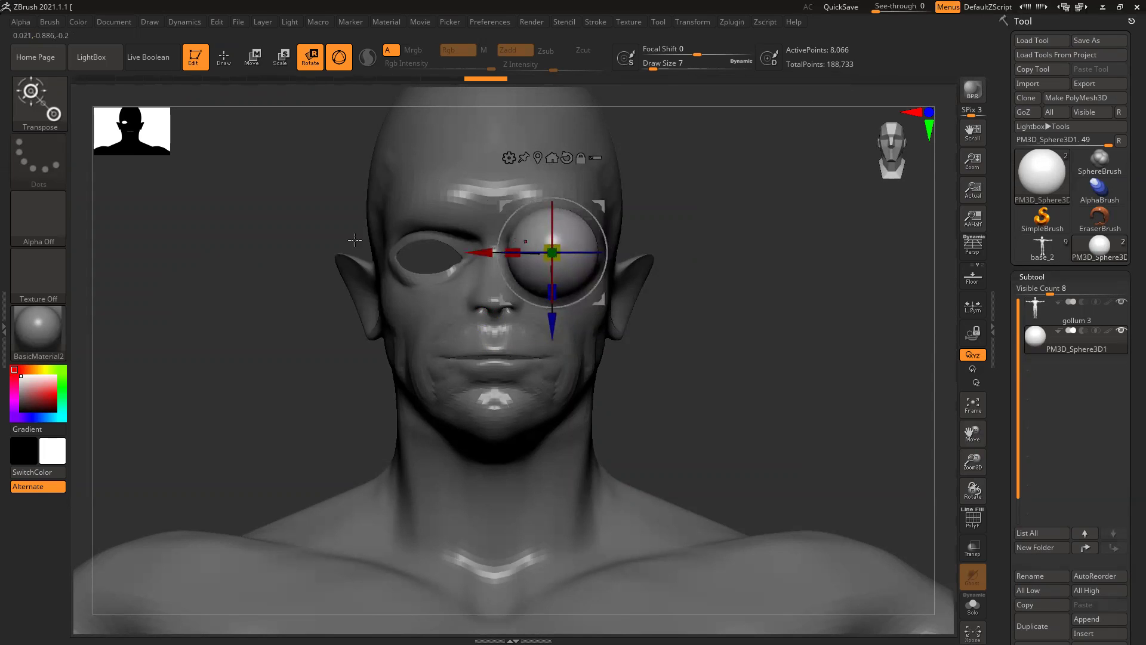
# Step: From the side view, push the eyeball sphere back into the eye socket
pyautogui.keyDown('shift'); pyautogui.moveTo(797, 333); pyautogui.dragTo(603, 329); pyautogui.keyUp('shift')
pyautogui.moveTo(480, 255); pyautogui.dragTo(661, 263)
pyautogui.moveTo(466, 334); pyautogui.dragTo(811, 367)
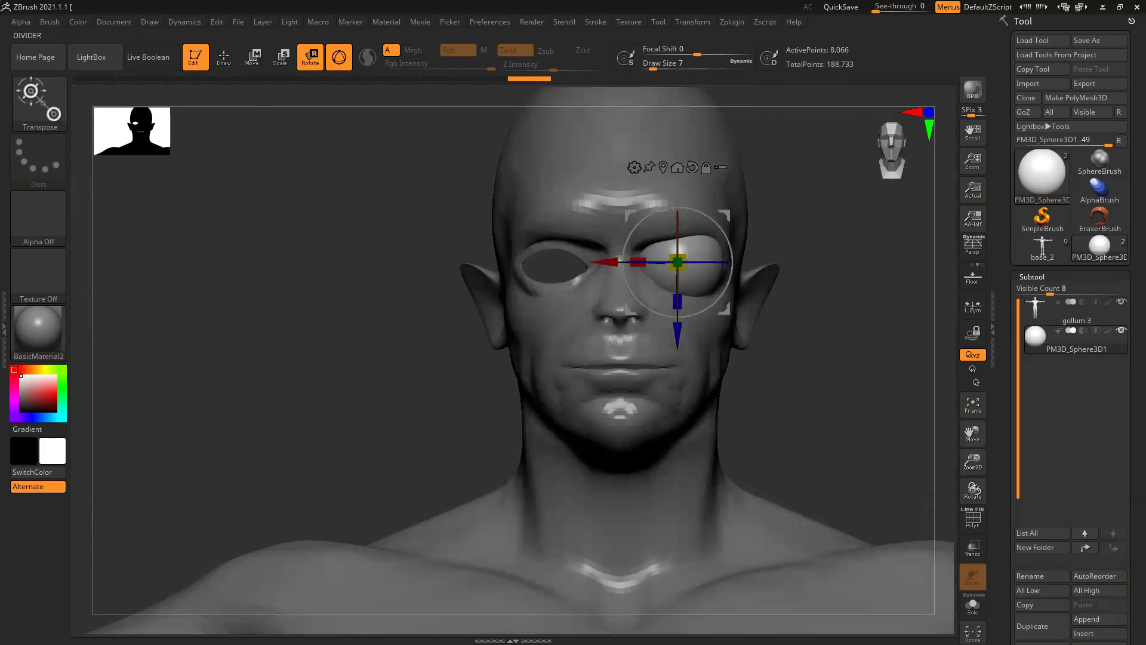
# Step: Bring up the reference board and zoom in on Gollum's side-profile photo to study the eye placement
pyautogui.moveTo(5, 327); pyautogui.dragTo(444, 319, button='right')
pyautogui.scroll(-6, 445, 328)
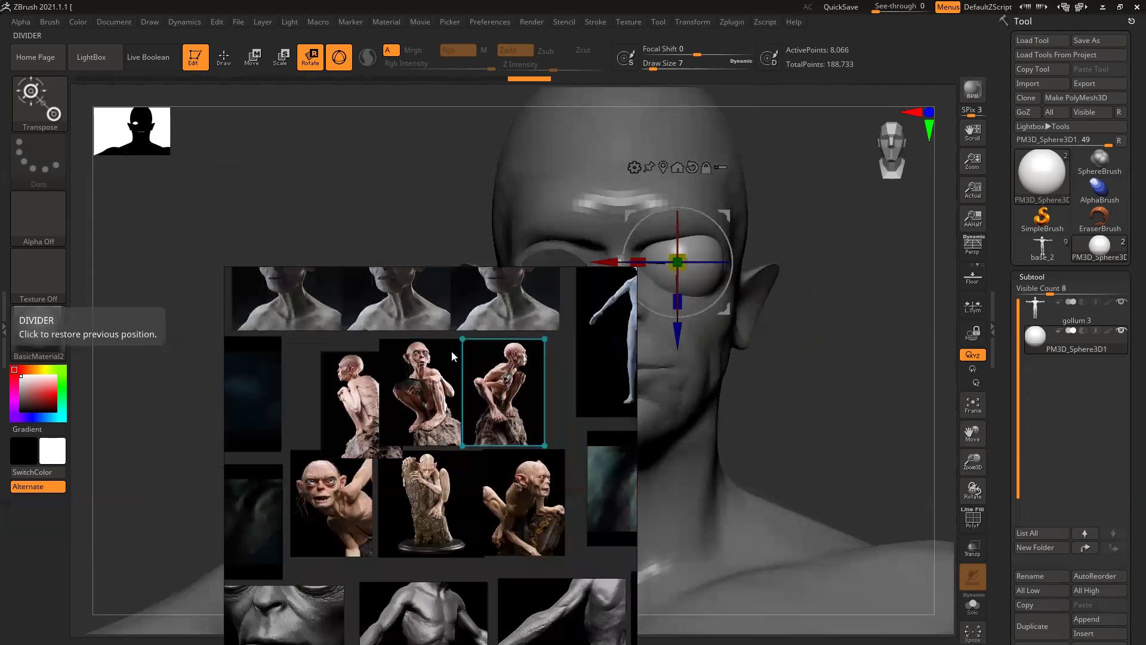
pyautogui.doubleClick(534, 357)
pyautogui.scroll(5, 528, 363)
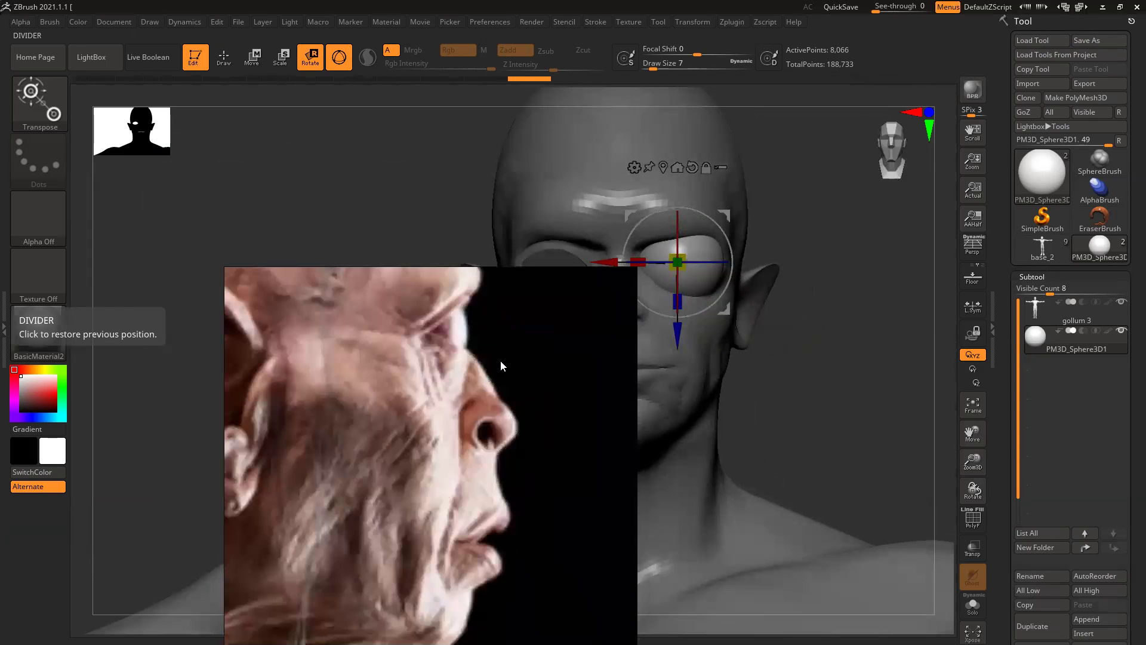
pyautogui.scroll(-2, 500, 361)
pyautogui.moveTo(505, 362); pyautogui.dragTo(498, 383, button='middle')
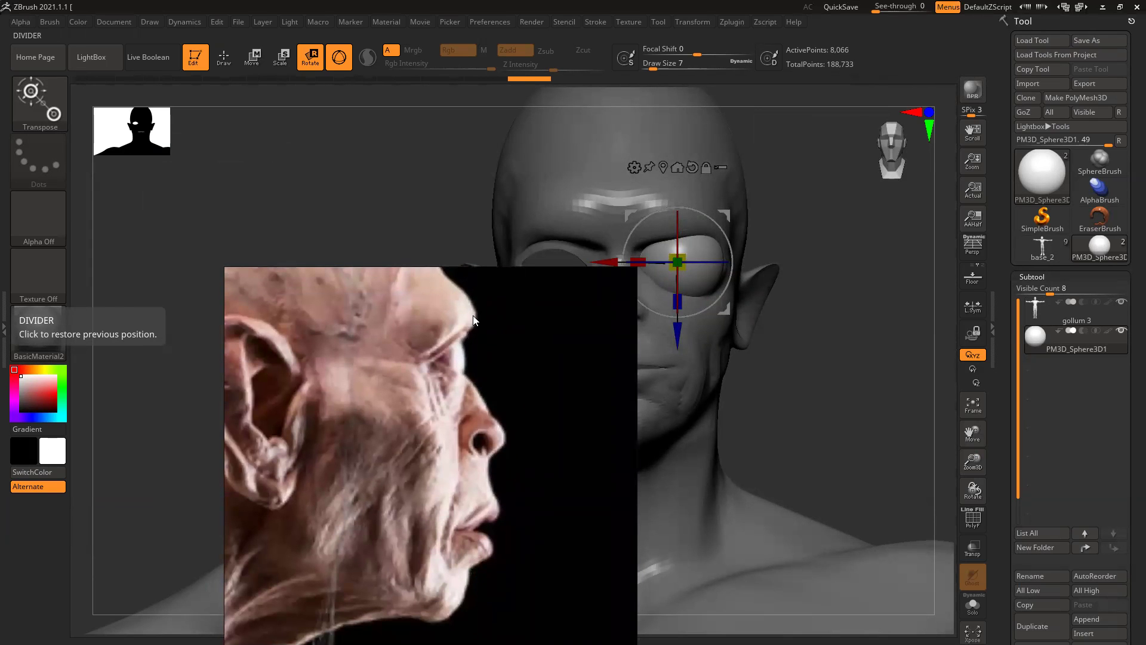
# Step: Refine the eyeball's depth and sideways position in the socket, using the profile reference placed beside the head
pyautogui.moveTo(833, 390); pyautogui.dragTo(898, 389)
pyautogui.moveTo(824, 289); pyautogui.dragTo(601, 262)
pyautogui.moveTo(888, 403)
pyautogui.mouseDown()
pyautogui.moveTo(838, 339)
pyautogui.moveTo(849, 317)
pyautogui.mouseUp()
pyautogui.keyDown('ctrl'); pyautogui.moveTo(849, 317); pyautogui.dragTo(846, 342, button='right'); pyautogui.keyUp('ctrl')
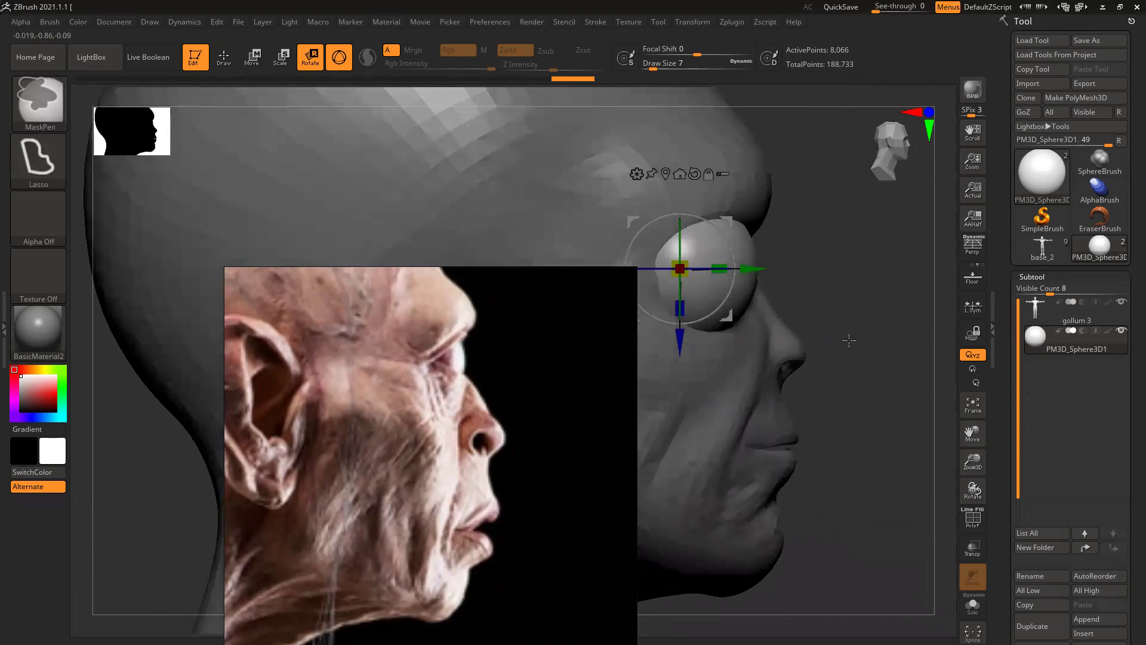
pyautogui.moveTo(469, 350); pyautogui.dragTo(310, 259, button='right')
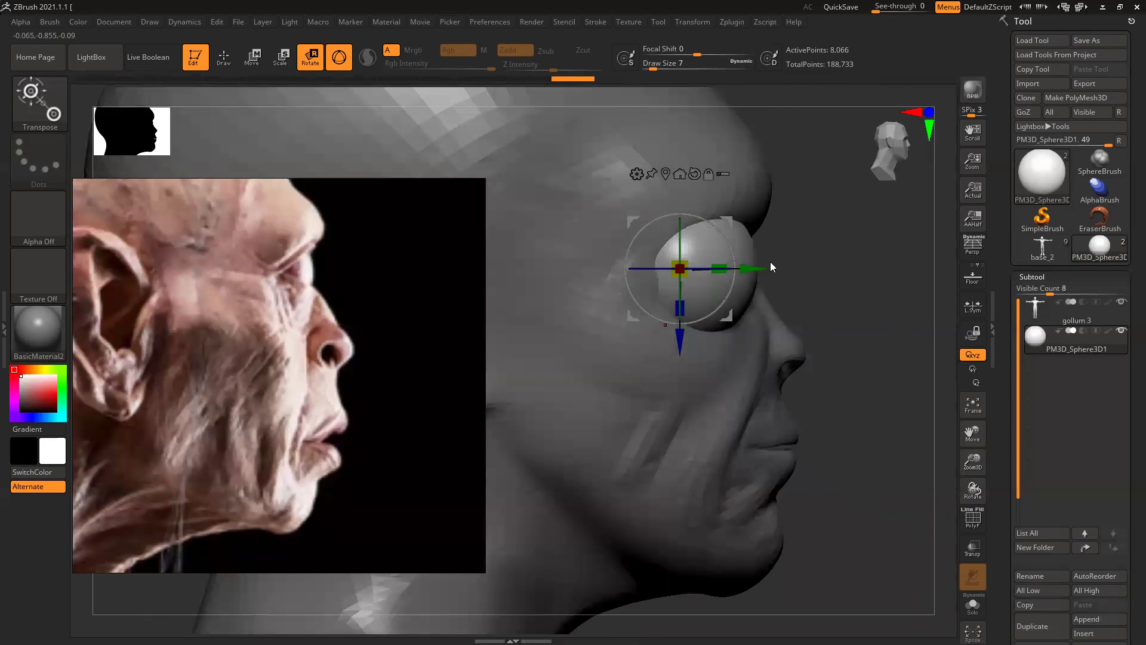
pyautogui.moveTo(759, 271); pyautogui.dragTo(721, 296)
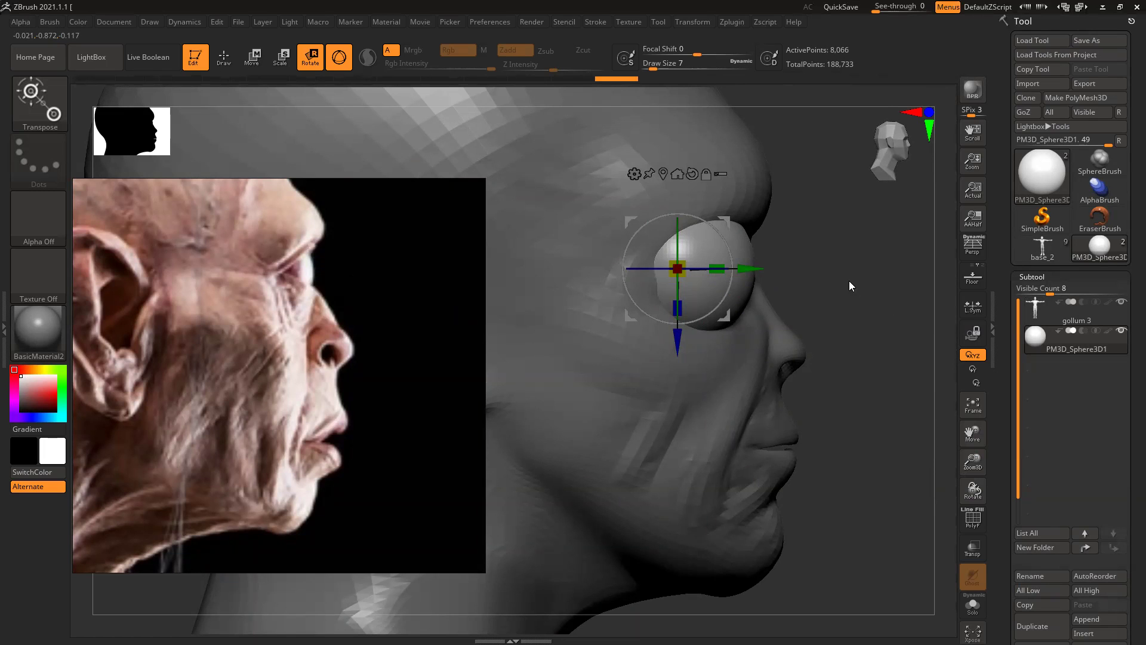
pyautogui.keyDown('shift'); pyautogui.moveTo(849, 281); pyautogui.dragTo(802, 279); pyautogui.keyUp('shift')
pyautogui.moveTo(604, 269); pyautogui.dragTo(617, 270)
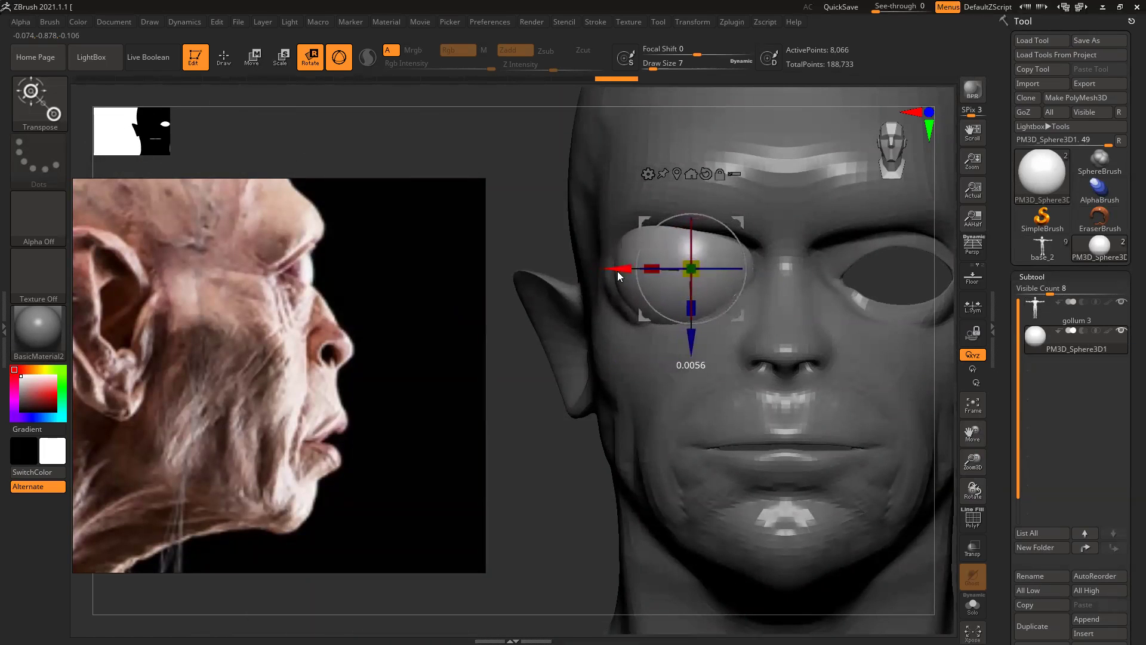
# Step: Select the gollum 3 subtool and use the Move brush at draw size 14 to fit the eyelids around the eyeball
pyautogui.moveTo(522, 255); pyautogui.dragTo(1008, 249)
pyautogui.click(1109, 318)
pyautogui.moveTo(903, 434); pyautogui.dragTo(917, 303)
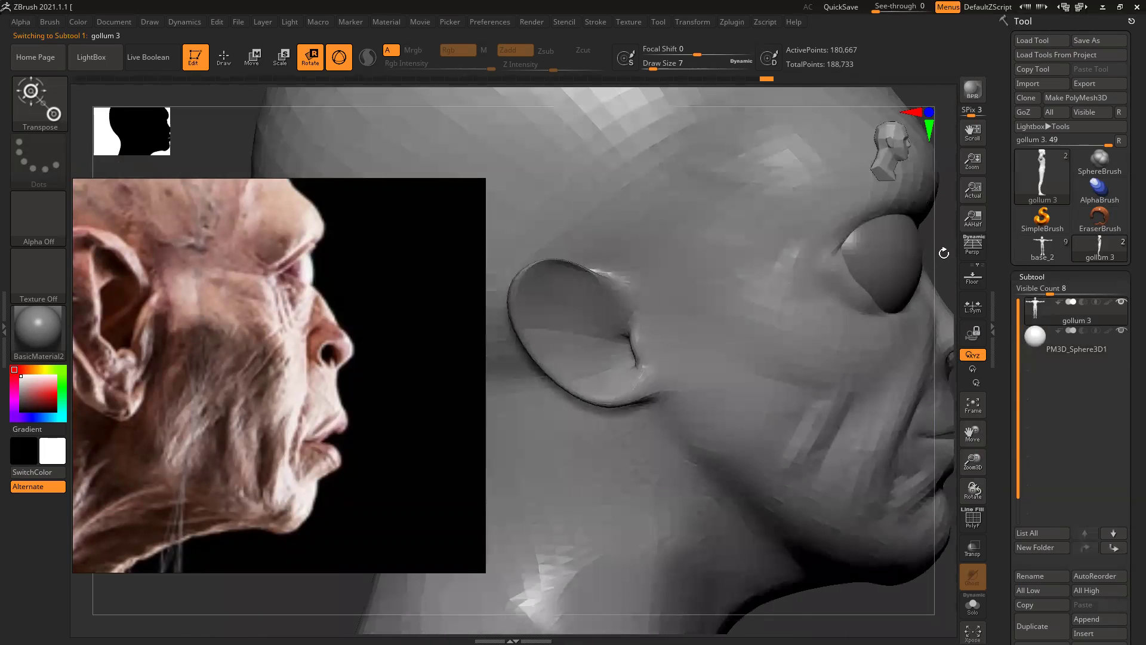
pyautogui.moveTo(944, 253); pyautogui.dragTo(765, 264)
pyautogui.press('b')
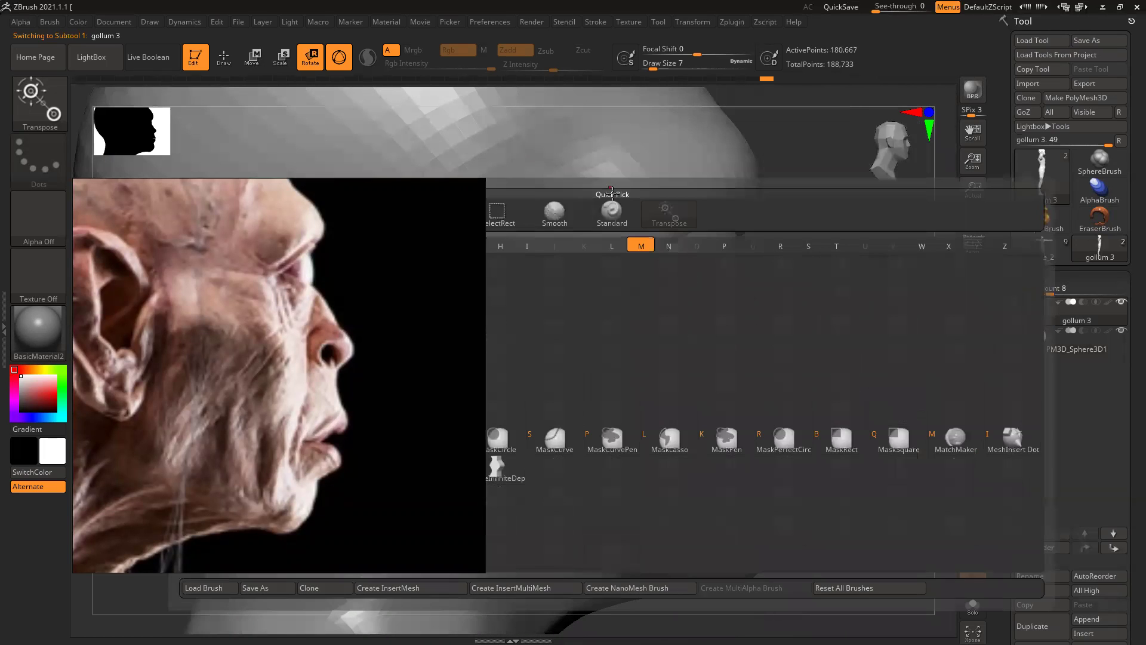
pyautogui.press('m')
pyautogui.press('v')
pyautogui.press('space')
pyautogui.moveTo(709, 319); pyautogui.dragTo(708, 320)
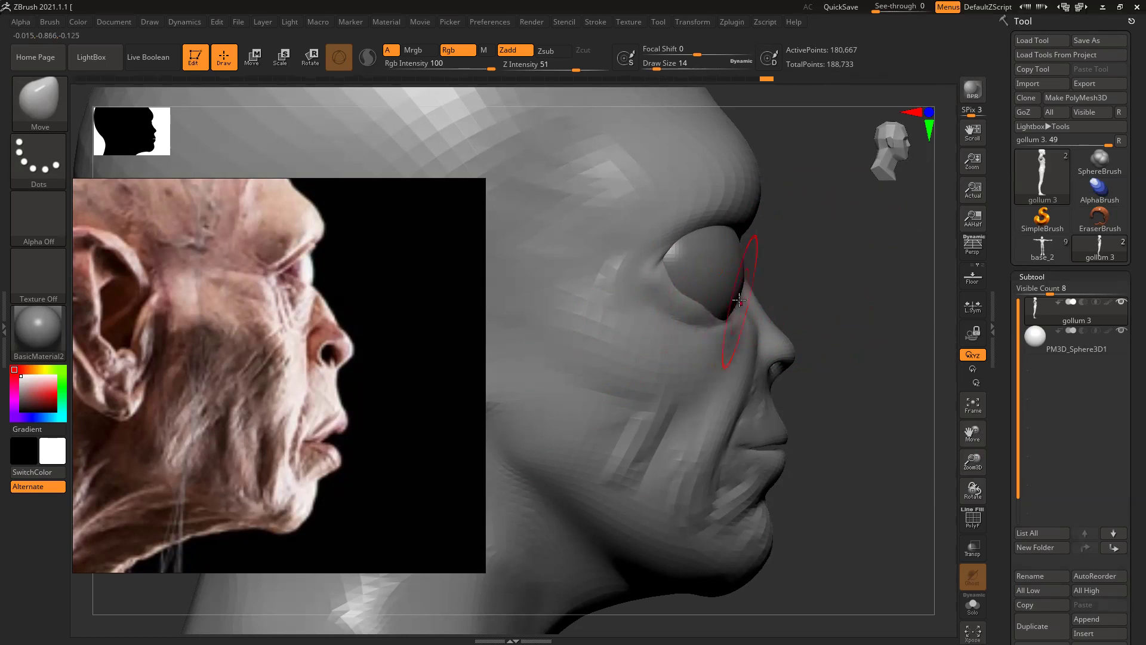
# Step: Pull the lower eyelid against the eyeball with the Move brush at draw size 14, working from the side, below and above
pyautogui.moveTo(730, 293); pyautogui.dragTo(692, 290)
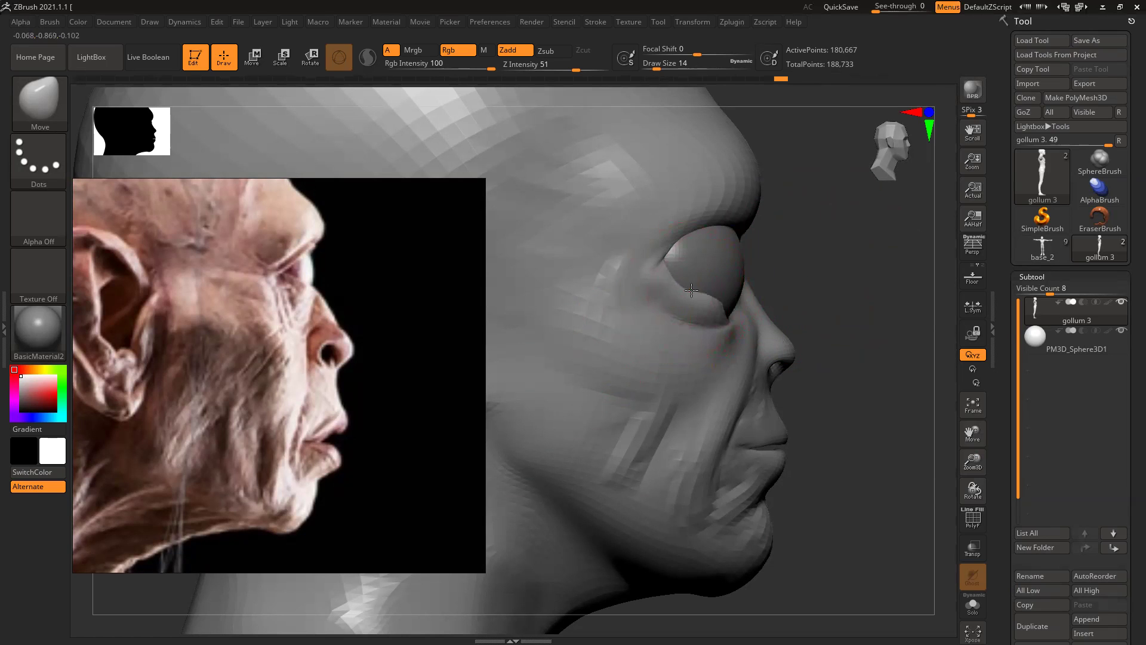
pyautogui.moveTo(810, 275); pyautogui.dragTo(794, 154)
pyautogui.moveTo(719, 338)
pyautogui.mouseDown(button='right')
pyautogui.moveTo(839, 317)
pyautogui.moveTo(754, 348)
pyautogui.mouseUp(button='right')
pyautogui.moveTo(750, 353); pyautogui.dragTo(762, 323)
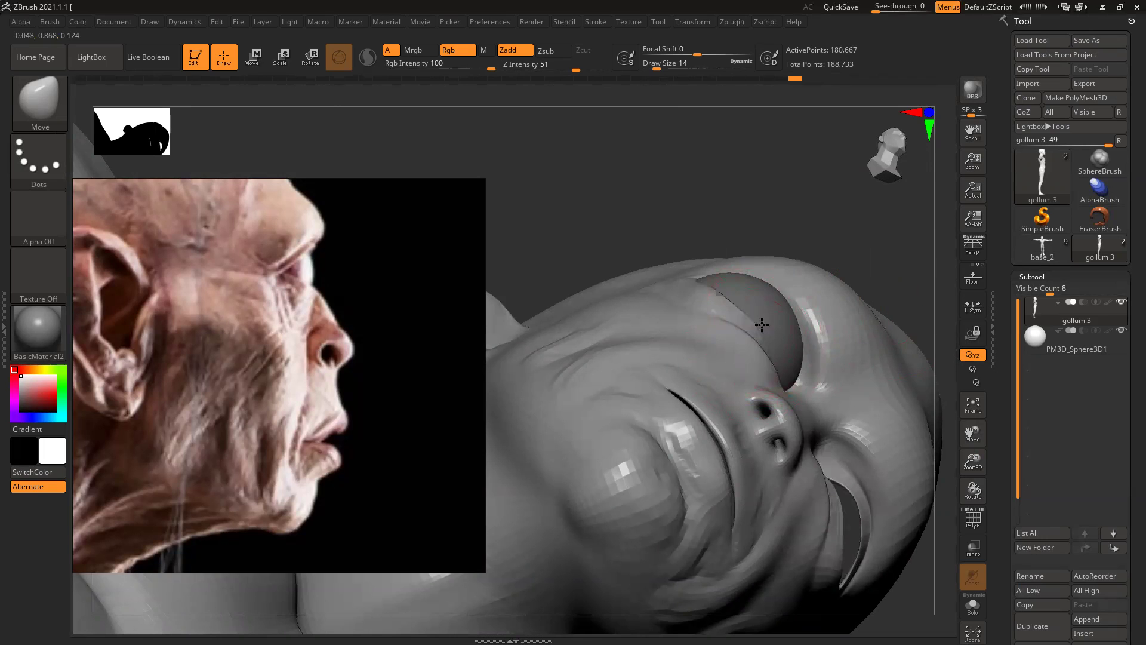
pyautogui.moveTo(879, 255); pyautogui.dragTo(794, 368)
pyautogui.moveTo(794, 369); pyautogui.dragTo(756, 349, button='right')
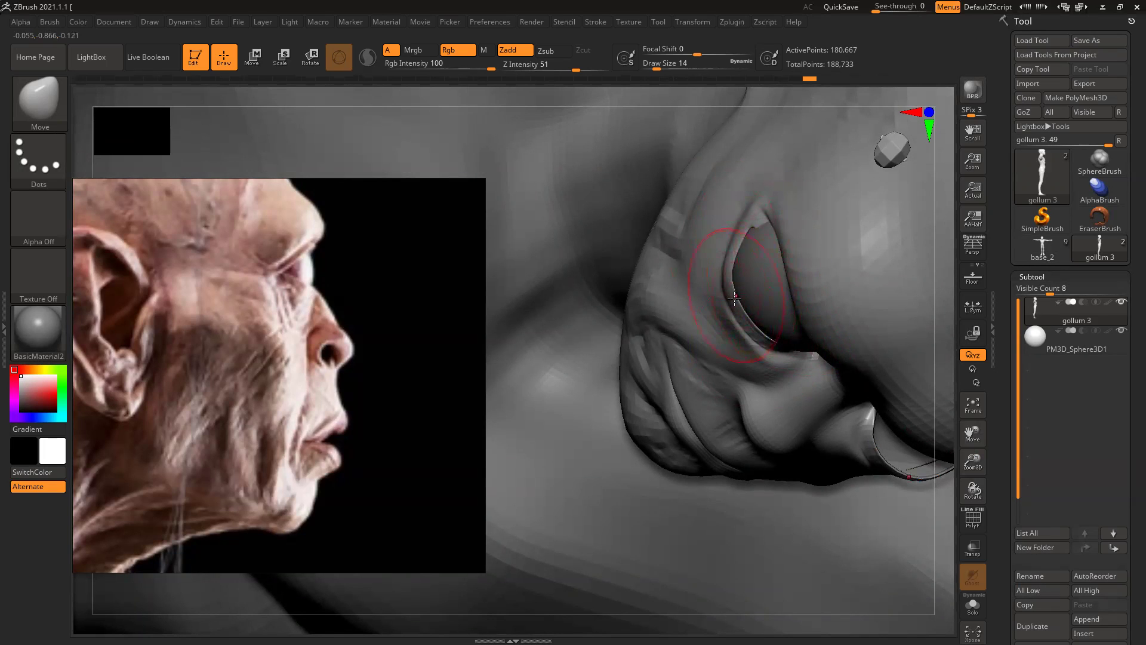
pyautogui.moveTo(731, 273); pyautogui.dragTo(726, 294)
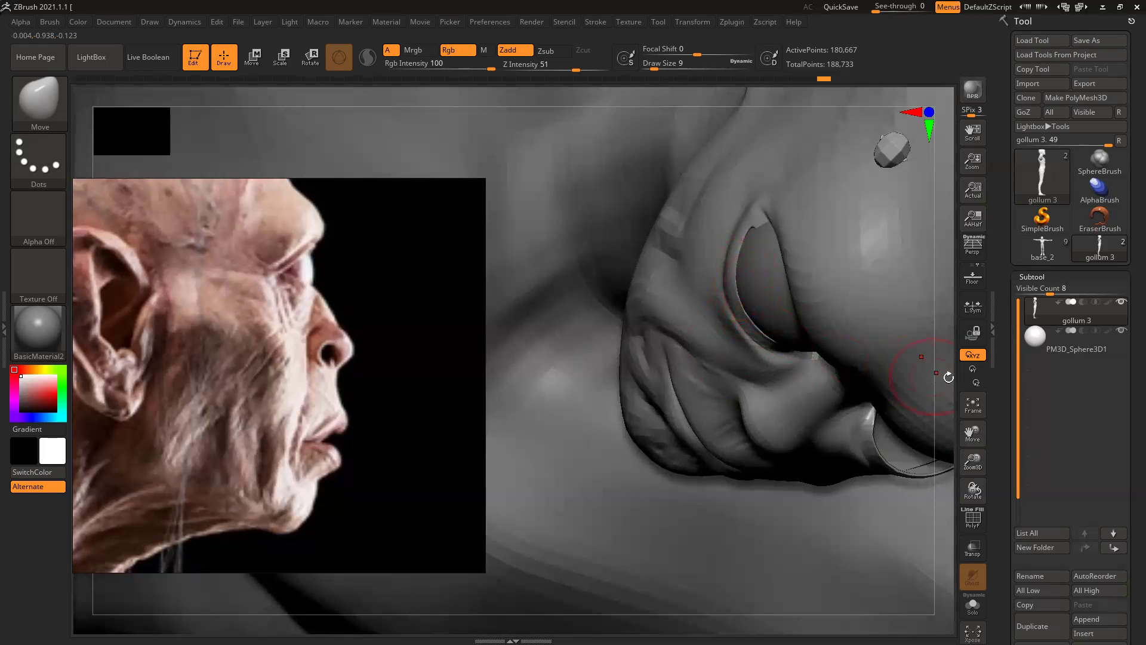
# Step: Reduce the Move brush's draw size to 9 and fit the inner eye corner and upper eyelid around the eyeball
pyautogui.moveTo(951, 360); pyautogui.dragTo(890, 269)
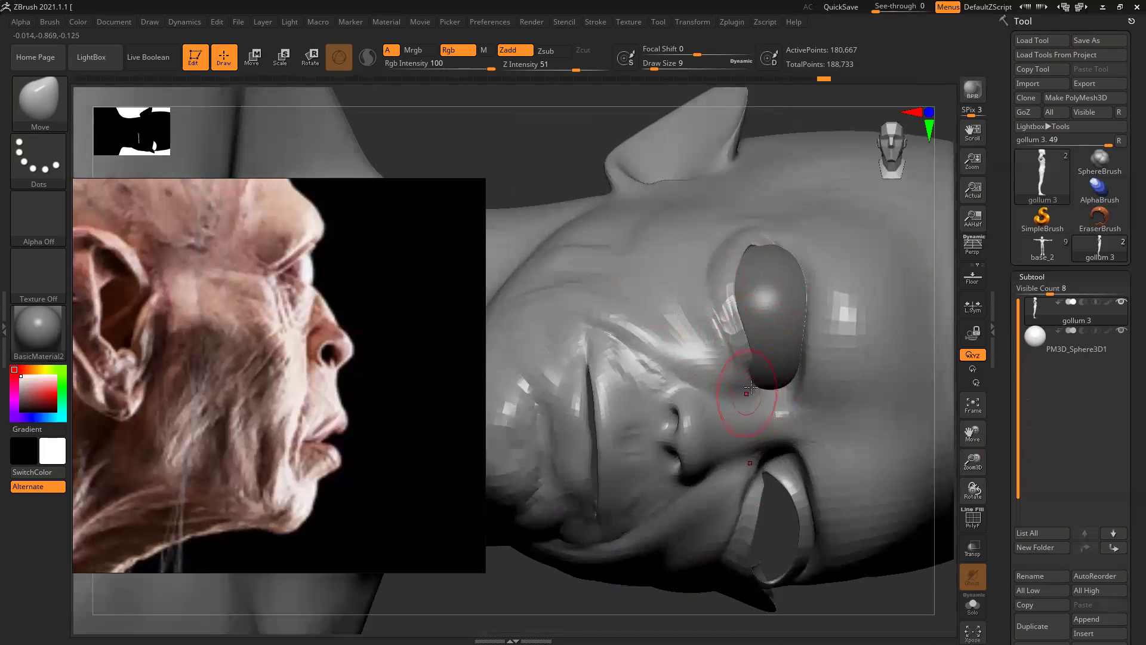
pyautogui.moveTo(955, 382)
pyautogui.mouseDown()
pyautogui.moveTo(770, 388)
pyautogui.moveTo(779, 409)
pyautogui.moveTo(787, 383)
pyautogui.mouseUp()
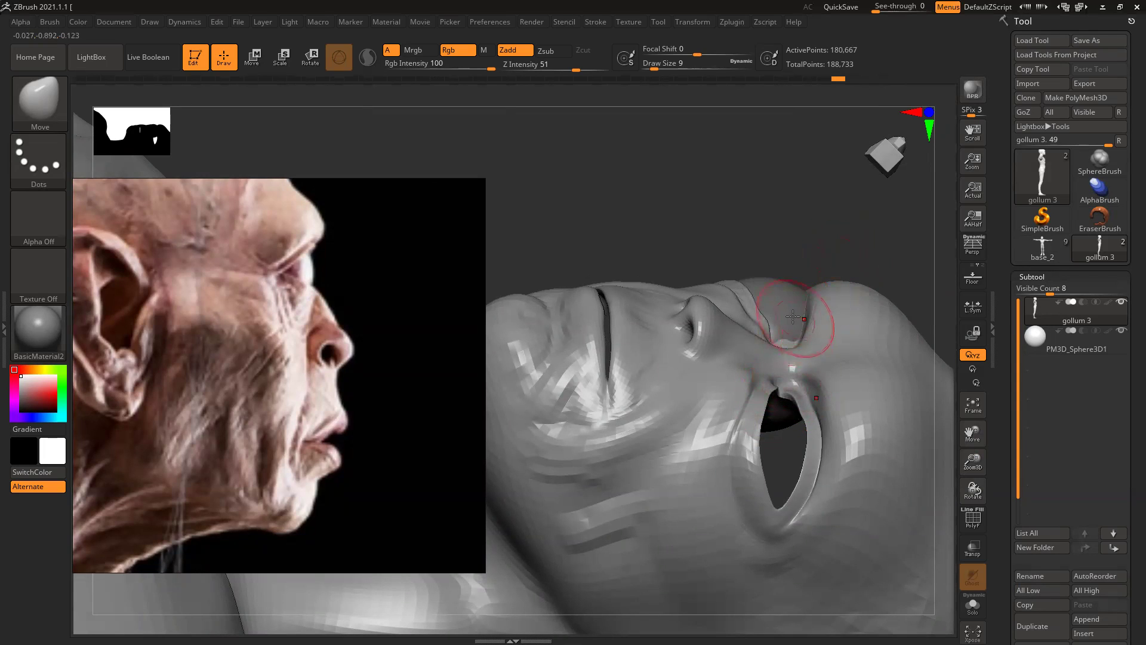
pyautogui.moveTo(791, 304); pyautogui.dragTo(794, 282)
pyautogui.moveTo(807, 244)
pyautogui.mouseDown()
pyautogui.moveTo(908, 271)
pyautogui.moveTo(789, 297)
pyautogui.moveTo(787, 285)
pyautogui.mouseUp()
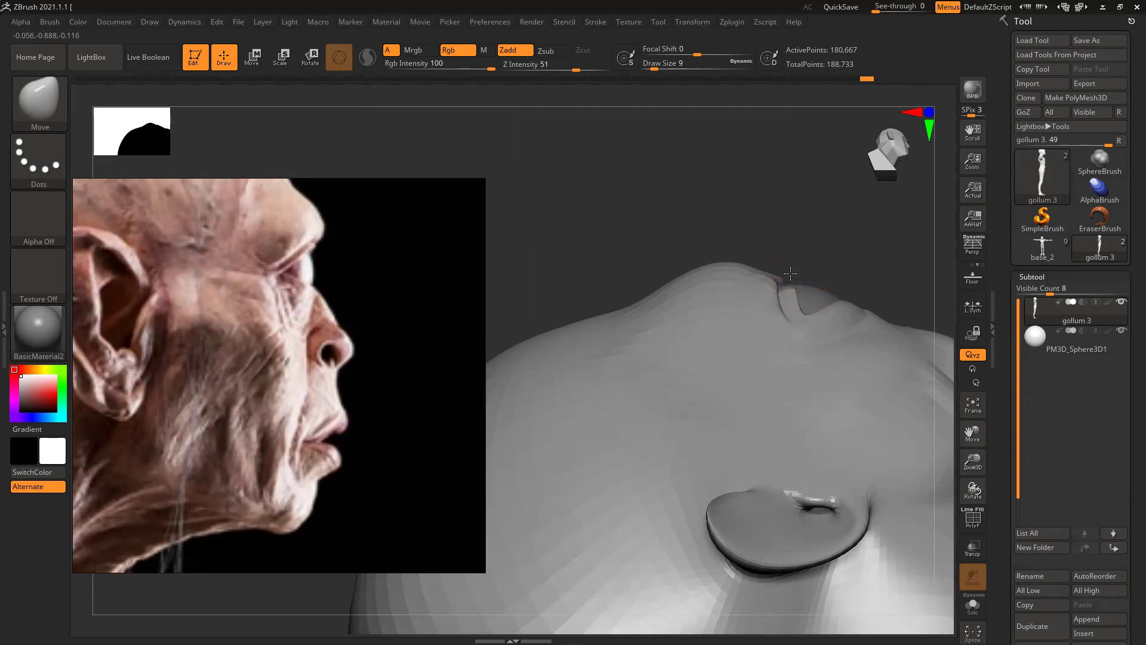
pyautogui.moveTo(856, 241); pyautogui.dragTo(819, 279)
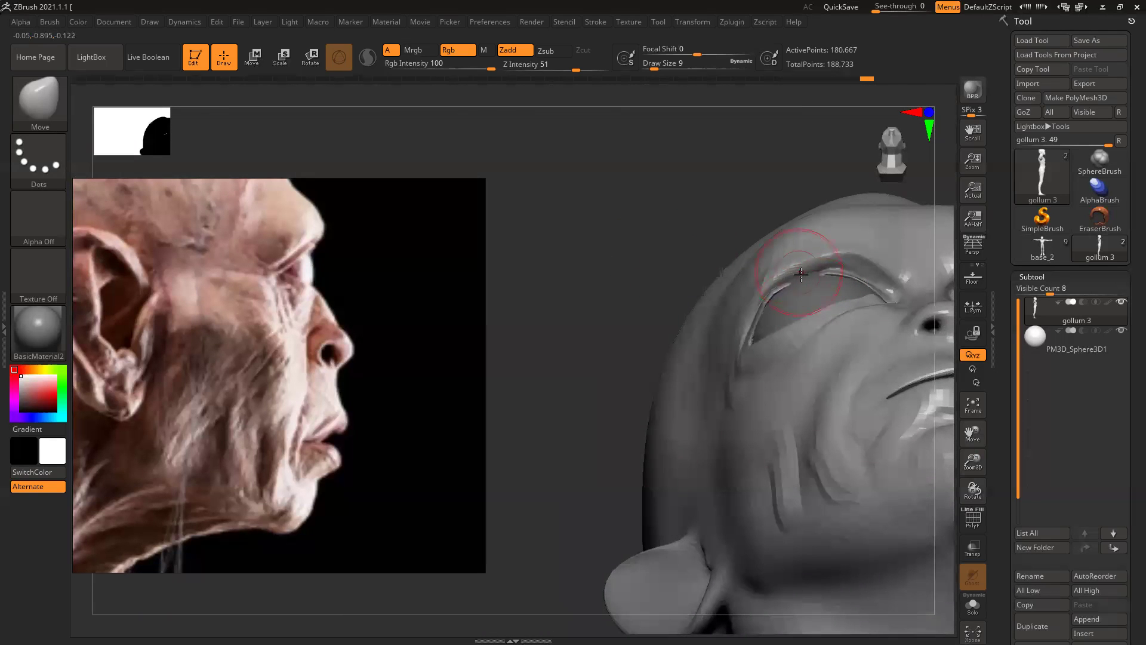
pyautogui.moveTo(801, 270); pyautogui.dragTo(823, 280)
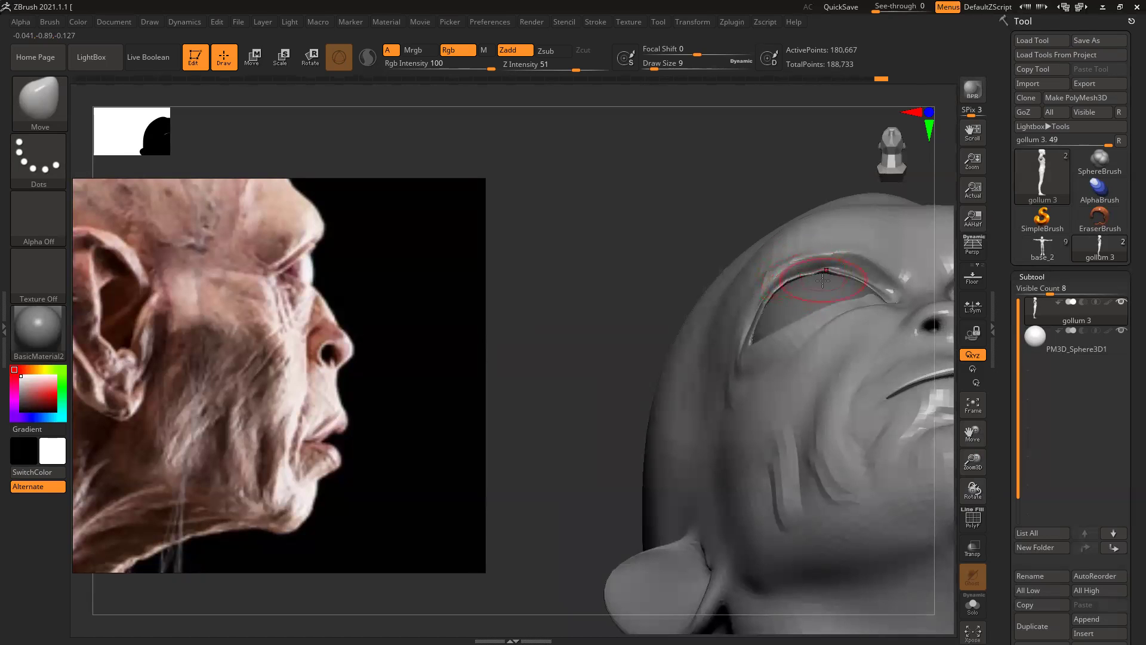
# Step: Set the Move brush's draw size to 6 and align the upper eyelid rim with the eyeball out to the outer corner
pyautogui.keyDown('ctrl'); pyautogui.moveTo(835, 294); pyautogui.dragTo(859, 338, button='right'); pyautogui.keyUp('ctrl')
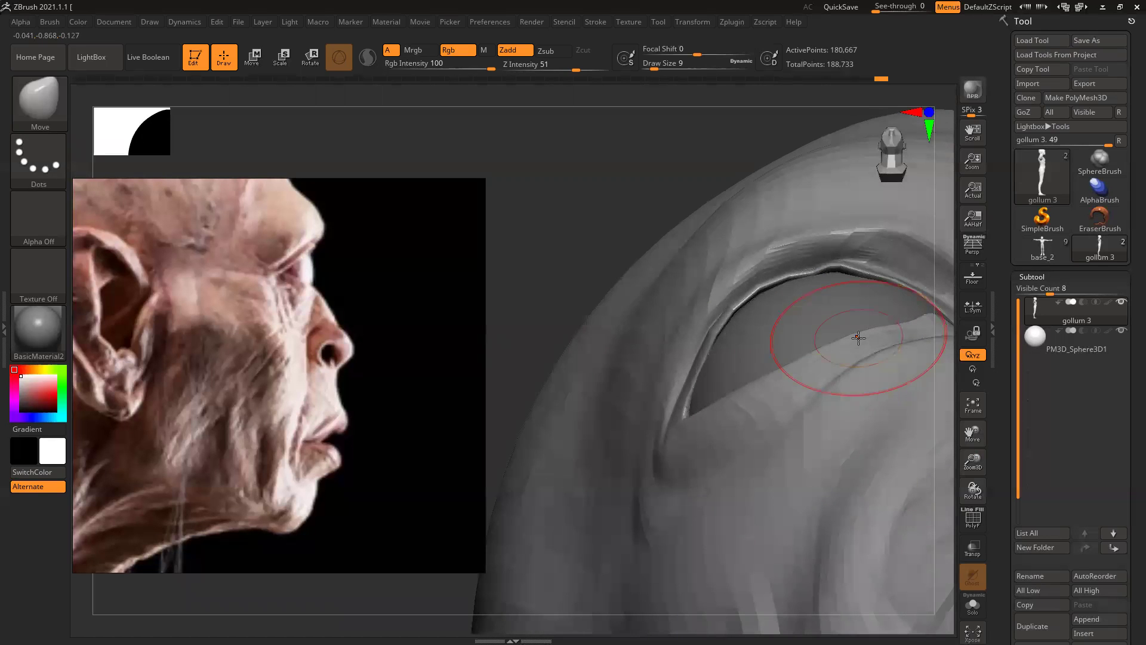
pyautogui.press('space')
pyautogui.moveTo(737, 312); pyautogui.dragTo(731, 313)
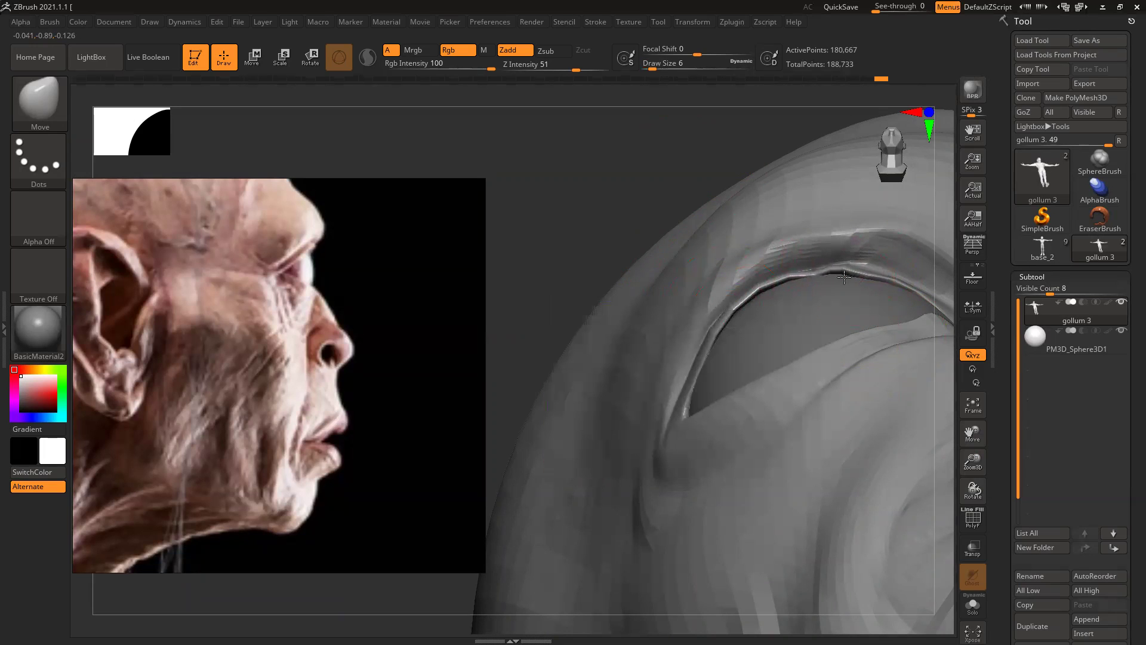
pyautogui.moveTo(768, 281); pyautogui.dragTo(754, 309)
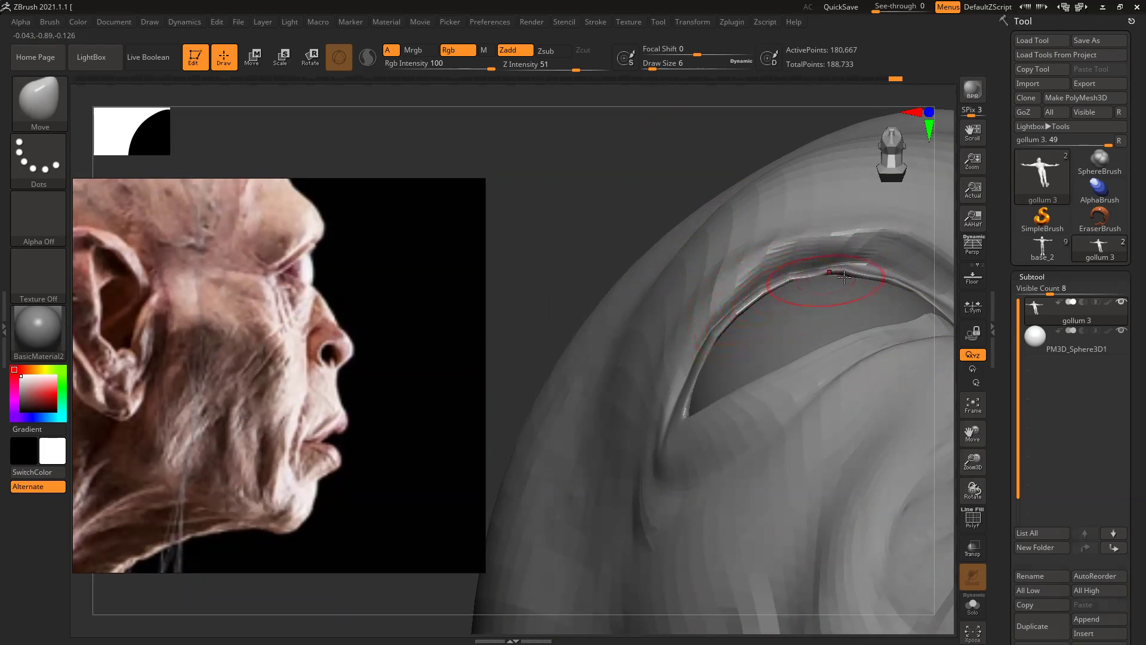
pyautogui.moveTo(824, 275); pyautogui.dragTo(813, 280)
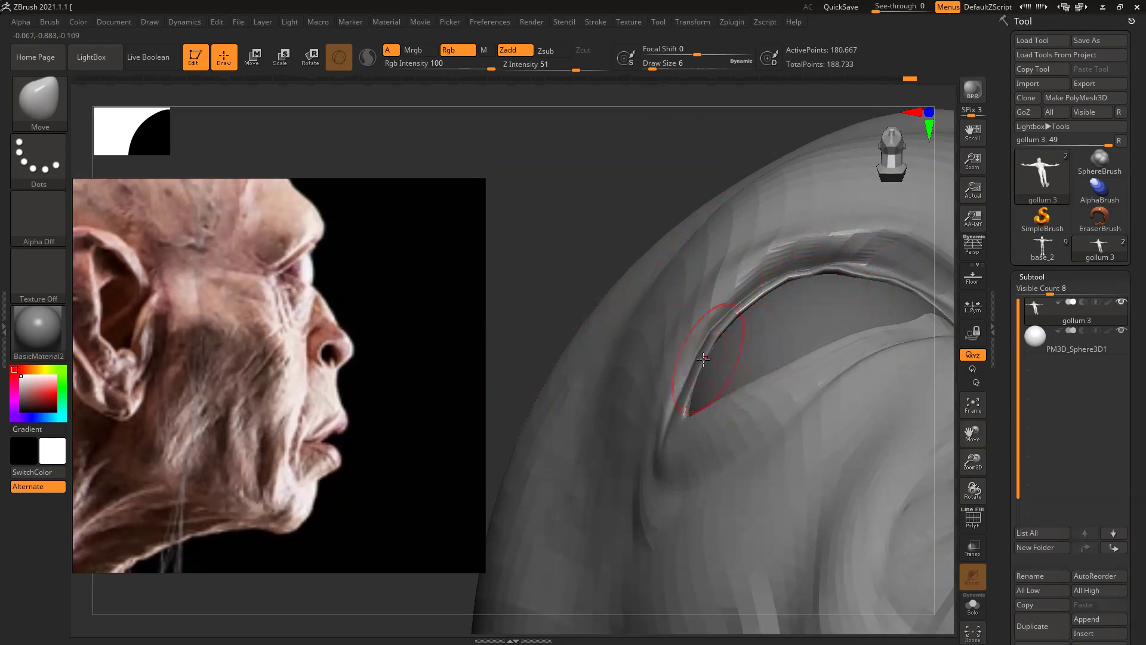
pyautogui.moveTo(706, 362); pyautogui.dragTo(702, 363)
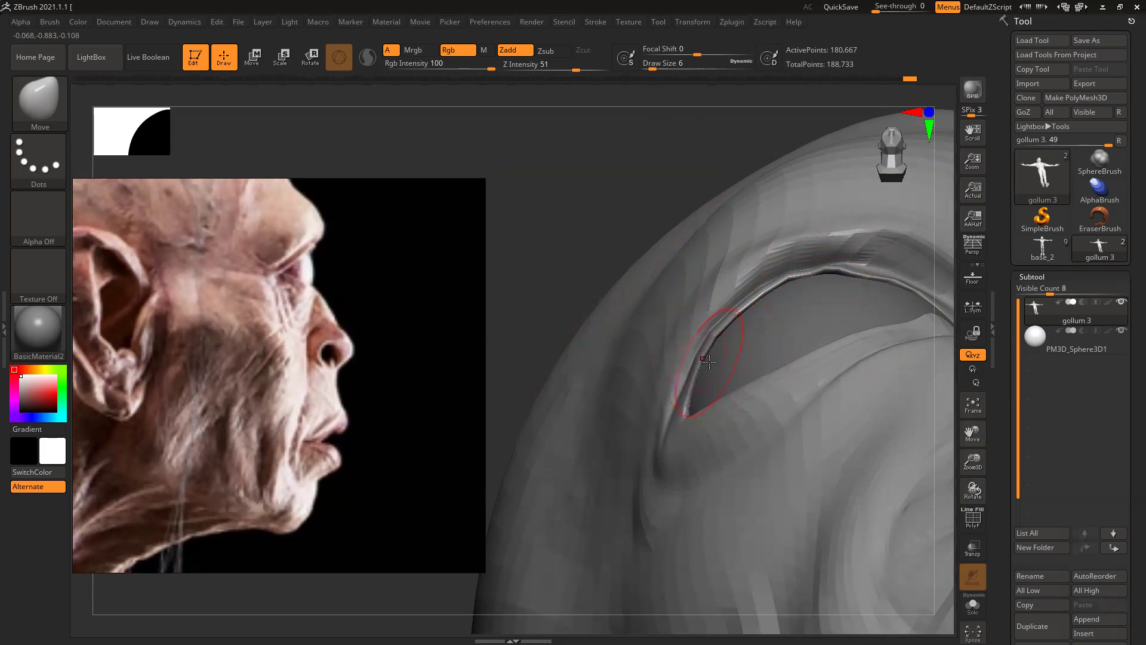
# Step: From the front view, reshape the upper lid, brow fold and lower lid into an even curve around the eyeball
pyautogui.moveTo(812, 363)
pyautogui.keyDown('ctrl'); pyautogui.mouseDown(button='right')
pyautogui.moveTo(645, 264)
pyautogui.moveTo(643, 363)
pyautogui.moveTo(665, 430)
pyautogui.moveTo(599, 384)
pyautogui.mouseUp(button='right'); pyautogui.keyUp('ctrl')
pyautogui.keyDown('ctrl'); pyautogui.moveTo(734, 251); pyautogui.dragTo(794, 391, button='right'); pyautogui.keyUp('ctrl')
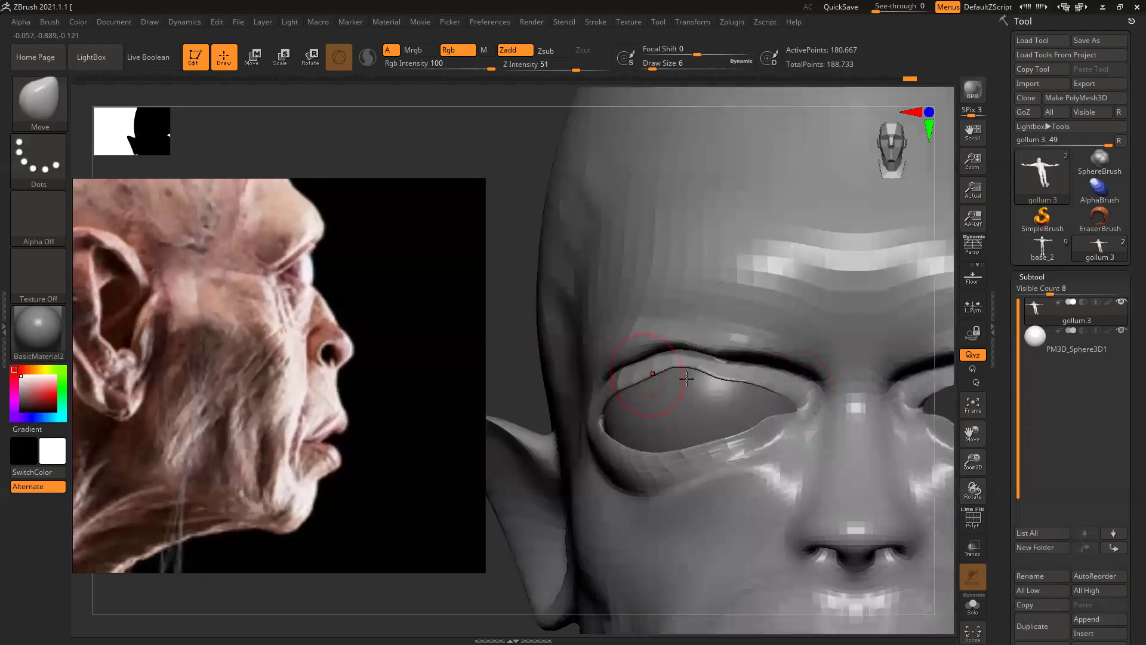
pyautogui.moveTo(725, 379)
pyautogui.mouseDown()
pyautogui.moveTo(668, 369)
pyautogui.moveTo(624, 380)
pyautogui.moveTo(643, 375)
pyautogui.mouseUp()
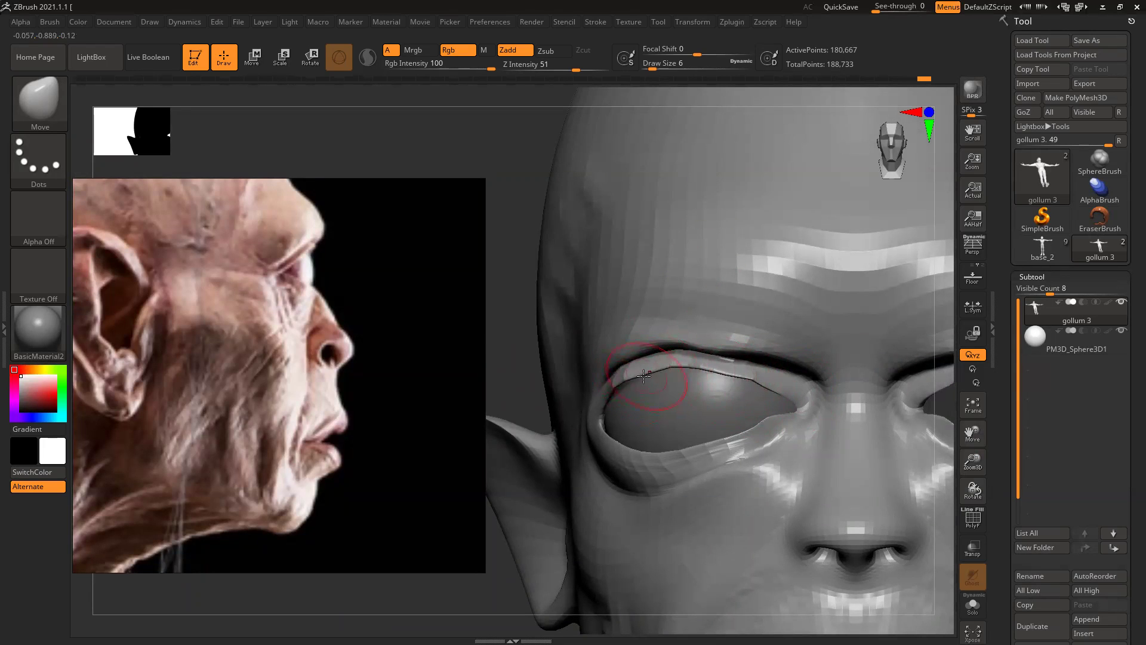
pyautogui.moveTo(709, 339); pyautogui.dragTo(700, 332)
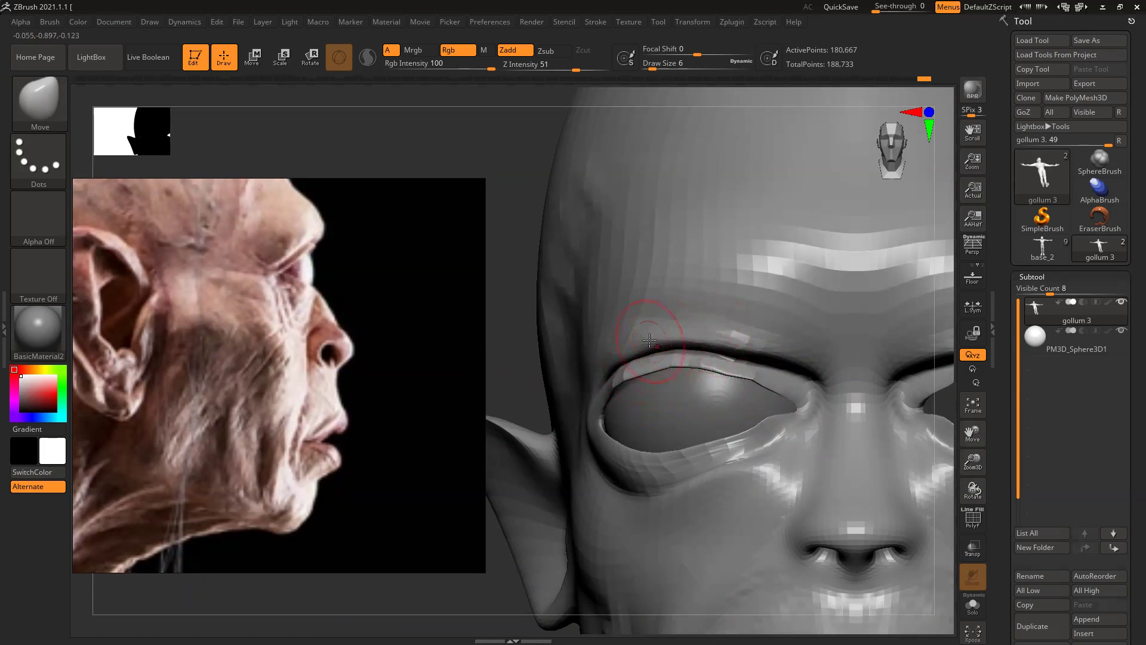
pyautogui.moveTo(597, 425)
pyautogui.mouseDown()
pyautogui.moveTo(700, 462)
pyautogui.moveTo(754, 431)
pyautogui.moveTo(794, 427)
pyautogui.moveTo(767, 445)
pyautogui.moveTo(725, 438)
pyautogui.moveTo(748, 481)
pyautogui.moveTo(711, 504)
pyautogui.moveTo(686, 494)
pyautogui.moveTo(681, 507)
pyautogui.moveTo(757, 449)
pyautogui.moveTo(731, 463)
pyautogui.moveTo(750, 436)
pyautogui.moveTo(683, 466)
pyautogui.moveTo(617, 450)
pyautogui.moveTo(665, 471)
pyautogui.mouseUp()
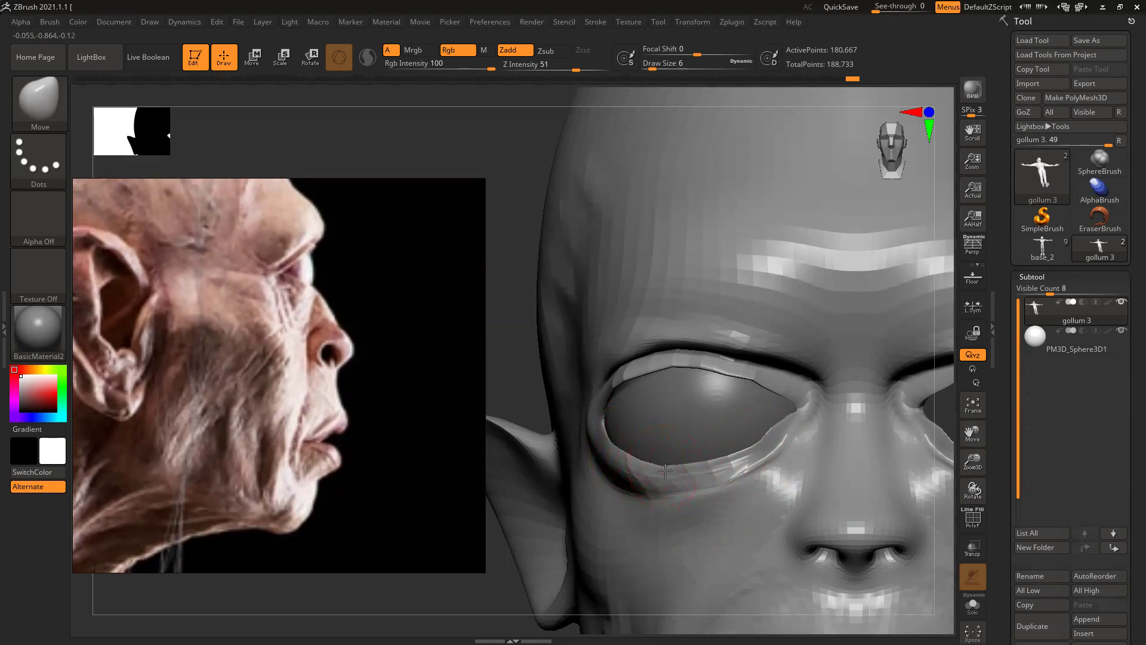
# Step: Fit the outer eye corner, upper lid and inner corner to the eyeball, working from low and three-quarter angles
pyautogui.moveTo(516, 373); pyautogui.dragTo(524, 366)
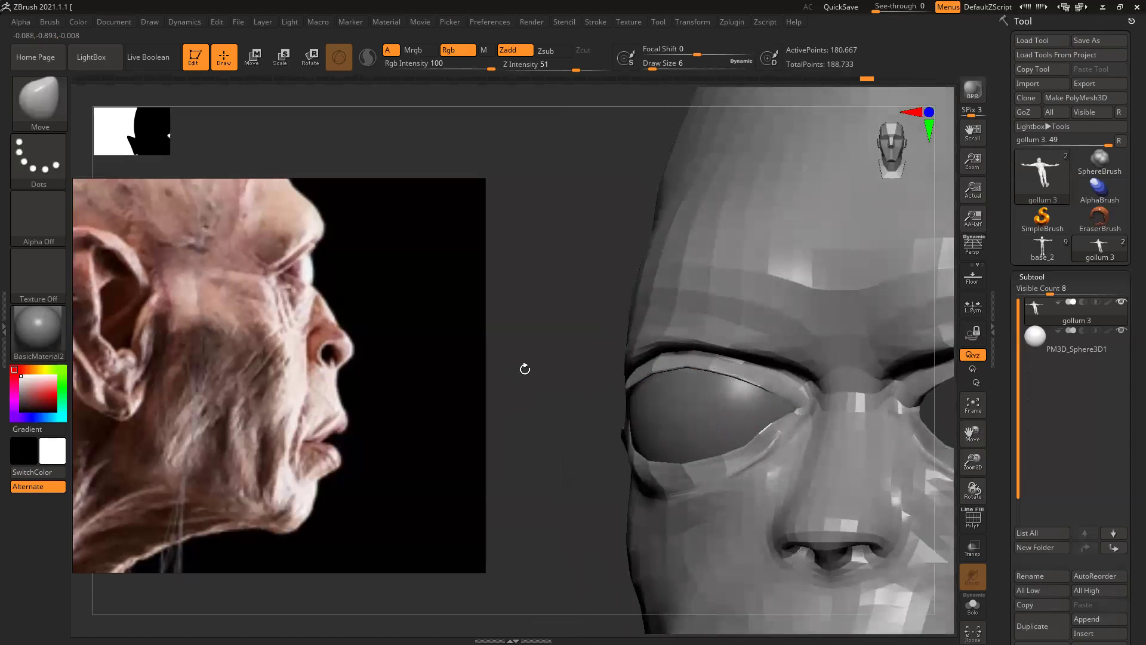
pyautogui.moveTo(613, 384)
pyautogui.mouseDown()
pyautogui.moveTo(573, 353)
pyautogui.moveTo(640, 384)
pyautogui.mouseUp()
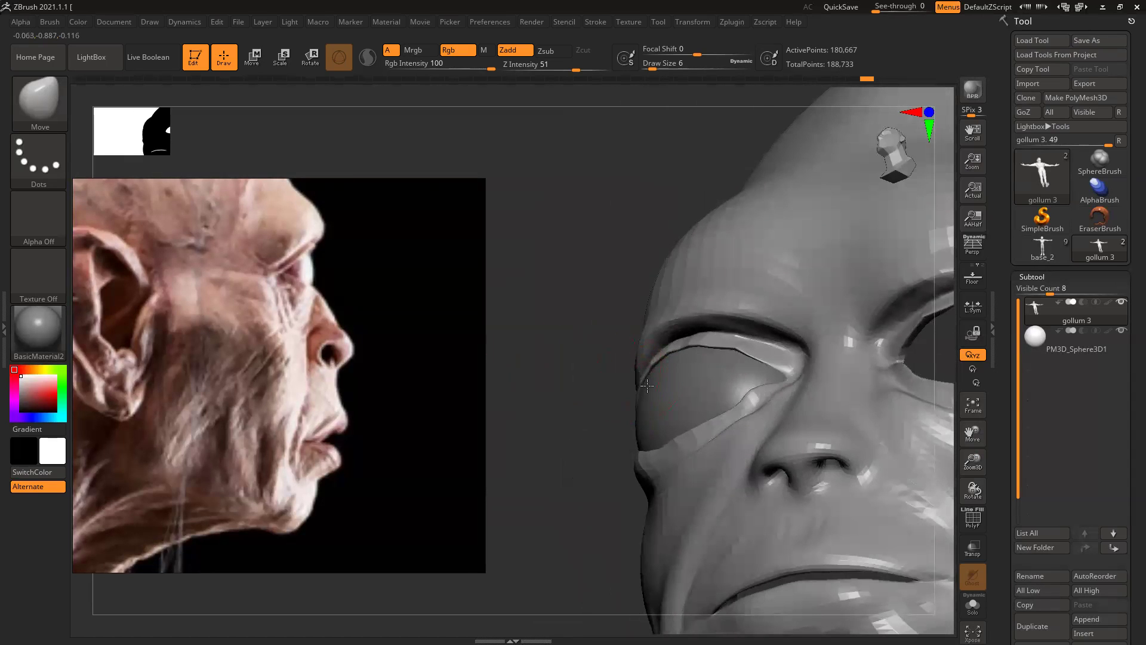
pyautogui.moveTo(569, 398); pyautogui.dragTo(599, 371)
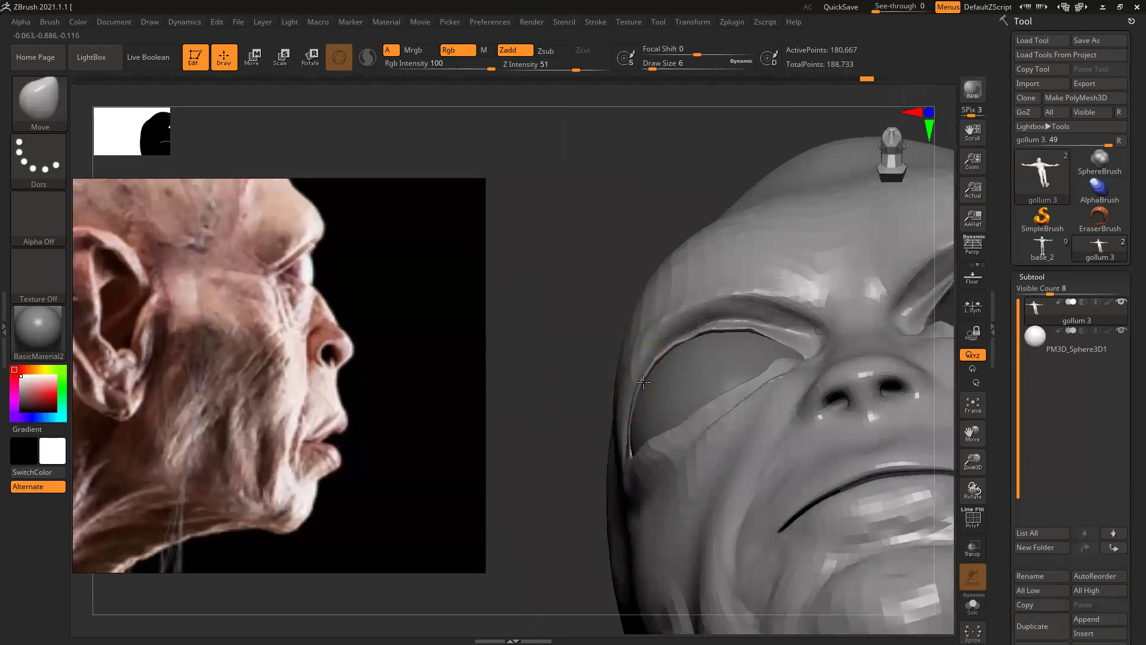
pyautogui.moveTo(568, 368); pyautogui.dragTo(616, 313)
pyautogui.moveTo(765, 328); pyautogui.dragTo(707, 335)
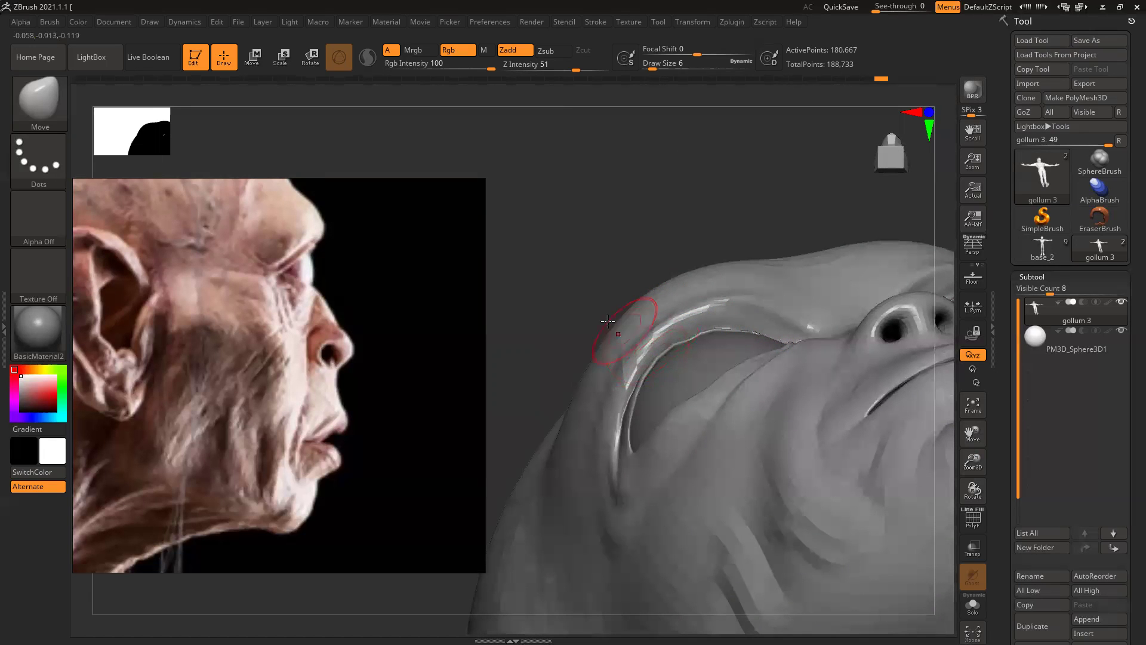
pyautogui.moveTo(614, 246)
pyautogui.mouseDown()
pyautogui.moveTo(906, 391)
pyautogui.moveTo(974, 406)
pyautogui.mouseUp()
pyautogui.moveTo(734, 380); pyautogui.dragTo(736, 377)
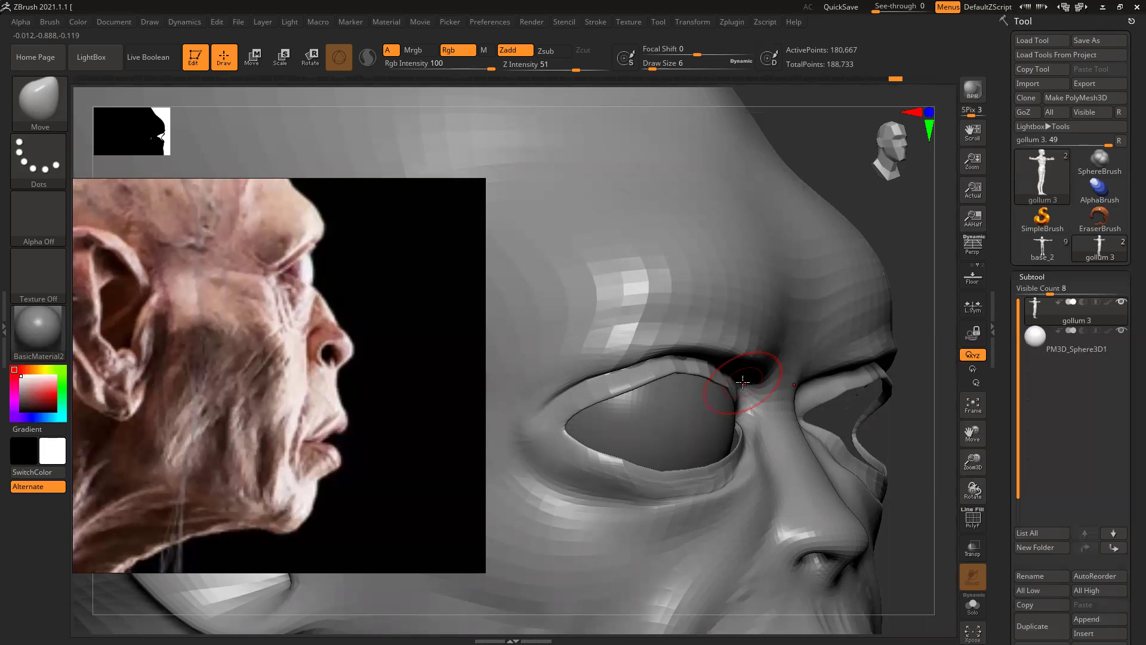
# Step: From a high angle, tighten the lower eyelid rim against the eyeball and even out the upper eyelid's edge
pyautogui.moveTo(846, 431)
pyautogui.keyDown('ctrl'); pyautogui.mouseDown(button='right')
pyautogui.moveTo(867, 431)
pyautogui.moveTo(854, 434)
pyautogui.mouseUp(button='right'); pyautogui.keyUp('ctrl')
pyautogui.moveTo(580, 466); pyautogui.dragTo(638, 514, button='right')
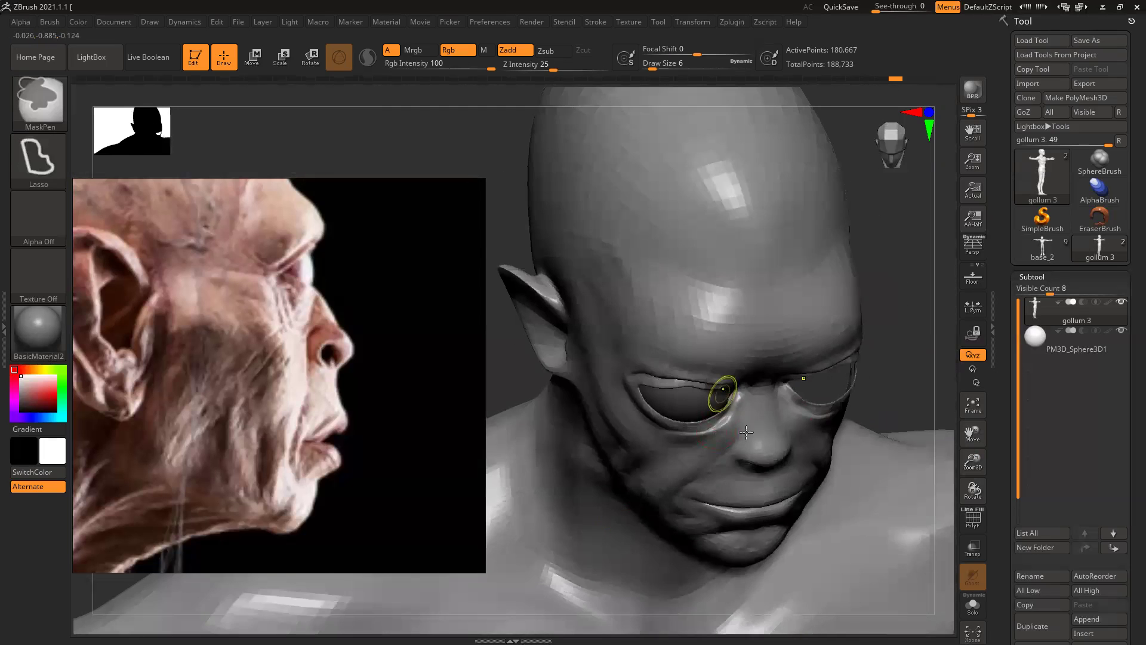
pyautogui.keyDown('ctrl'); pyautogui.moveTo(722, 394); pyautogui.dragTo(782, 495, button='right'); pyautogui.keyUp('ctrl')
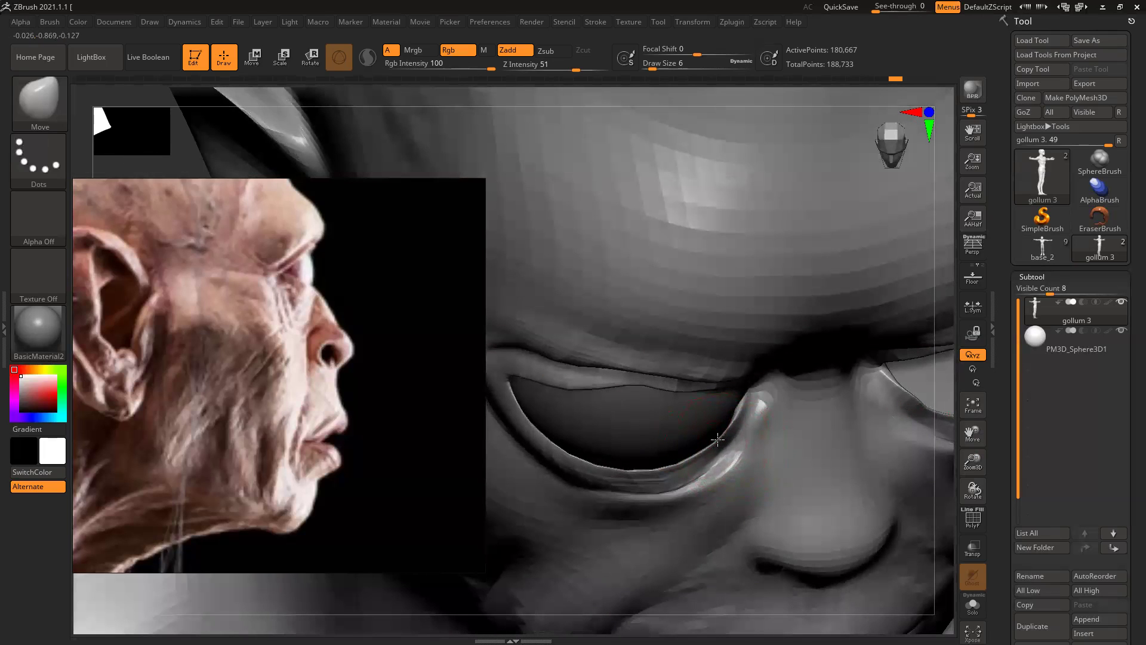
pyautogui.moveTo(734, 423); pyautogui.dragTo(724, 421)
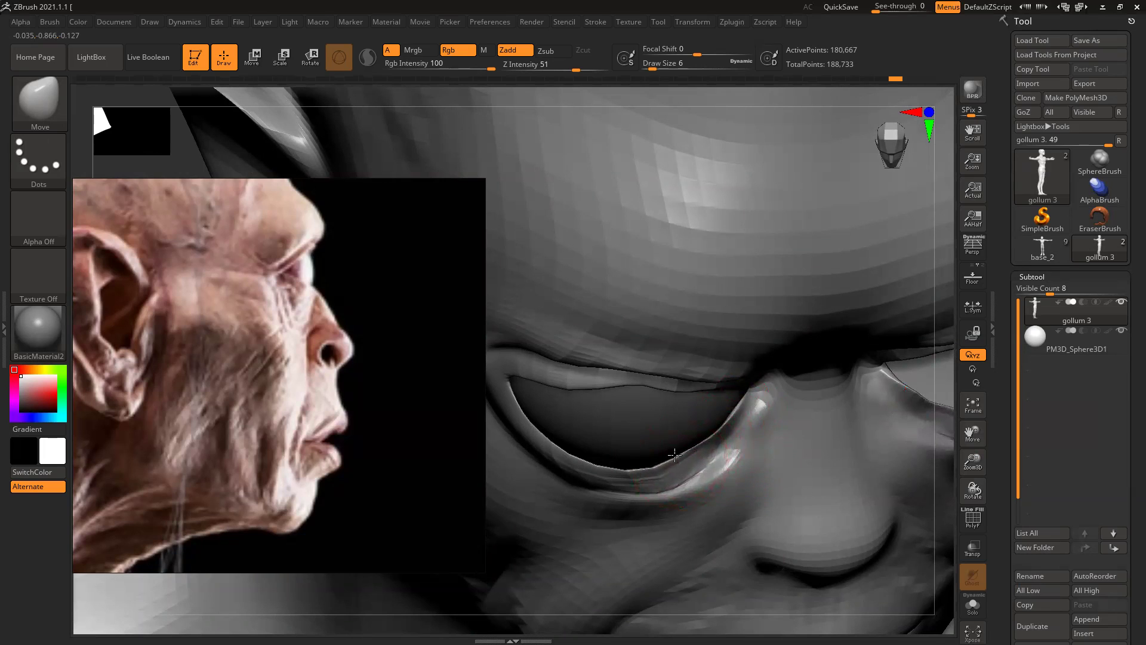
pyautogui.moveTo(653, 470)
pyautogui.mouseDown()
pyautogui.moveTo(614, 463)
pyautogui.moveTo(631, 465)
pyautogui.mouseUp()
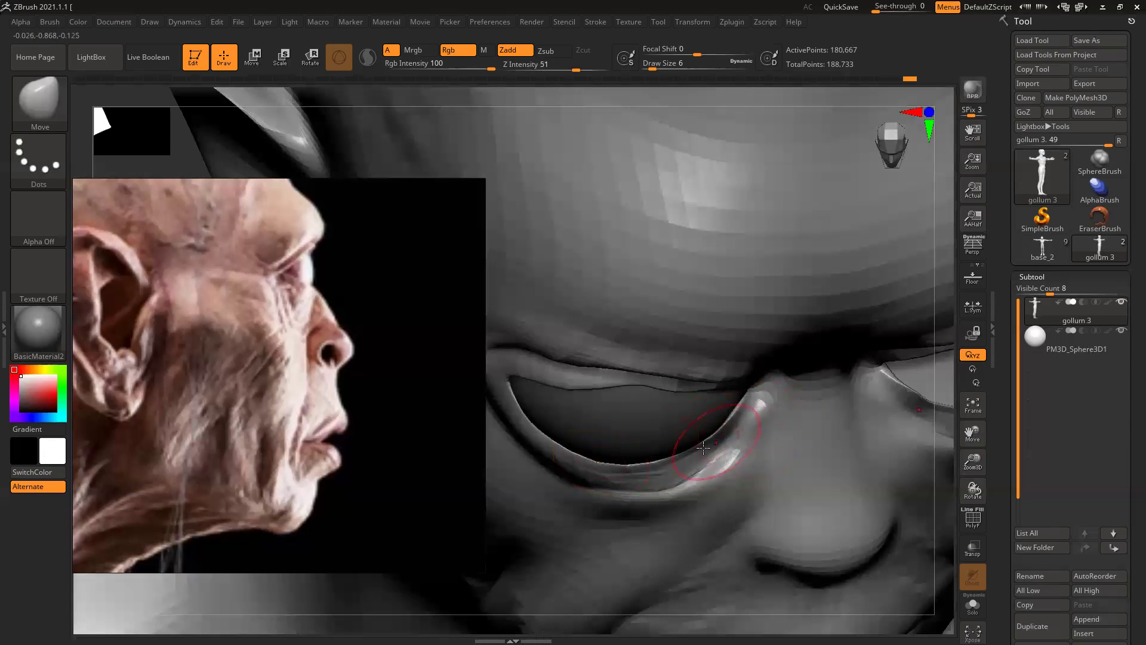
pyautogui.moveTo(695, 447); pyautogui.dragTo(698, 450)
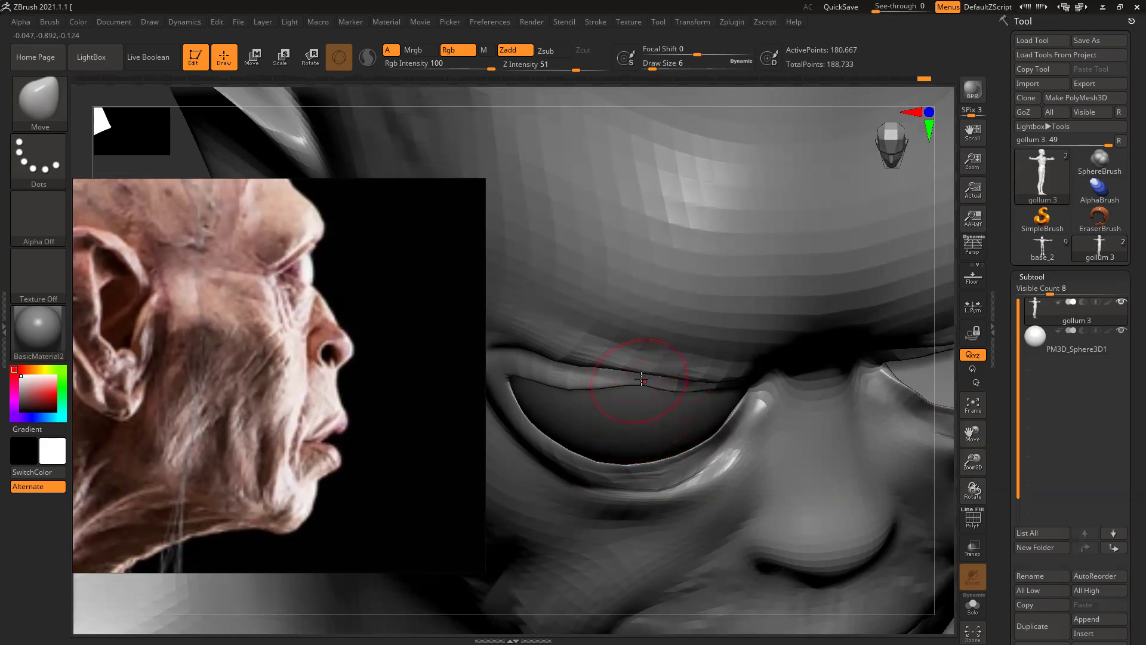
pyautogui.moveTo(629, 387); pyautogui.dragTo(647, 400)
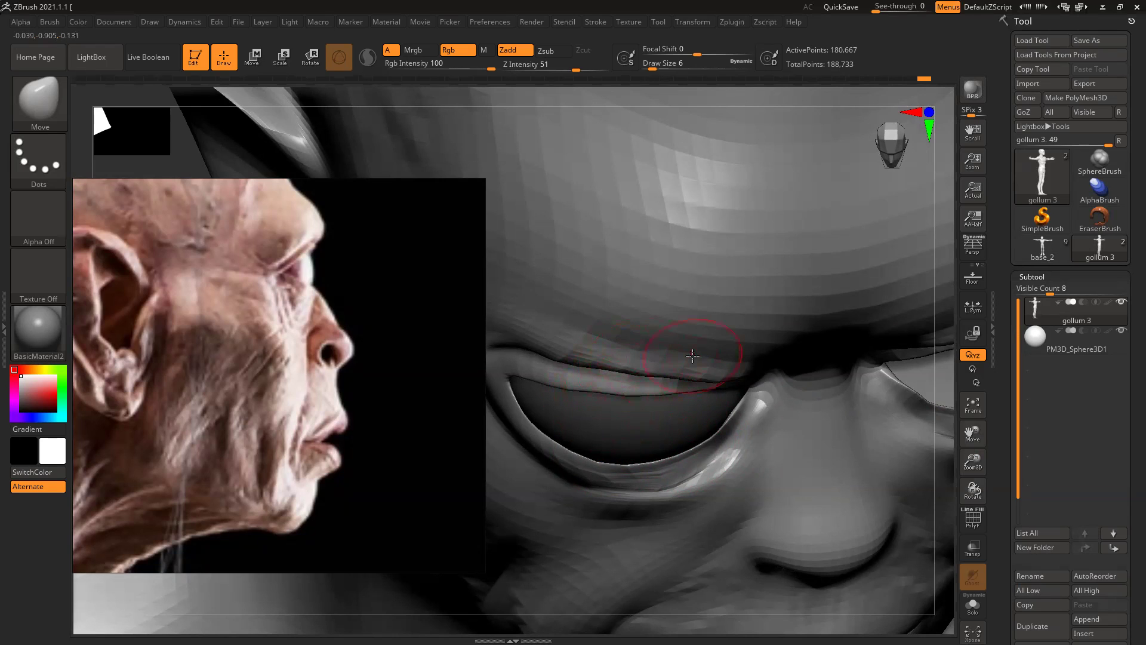
# Step: Move the profile reference image off the canvas and check the eyelid fit from the front and three-quarter views
pyautogui.moveTo(306, 349); pyautogui.dragTo(0, 322, button='right')
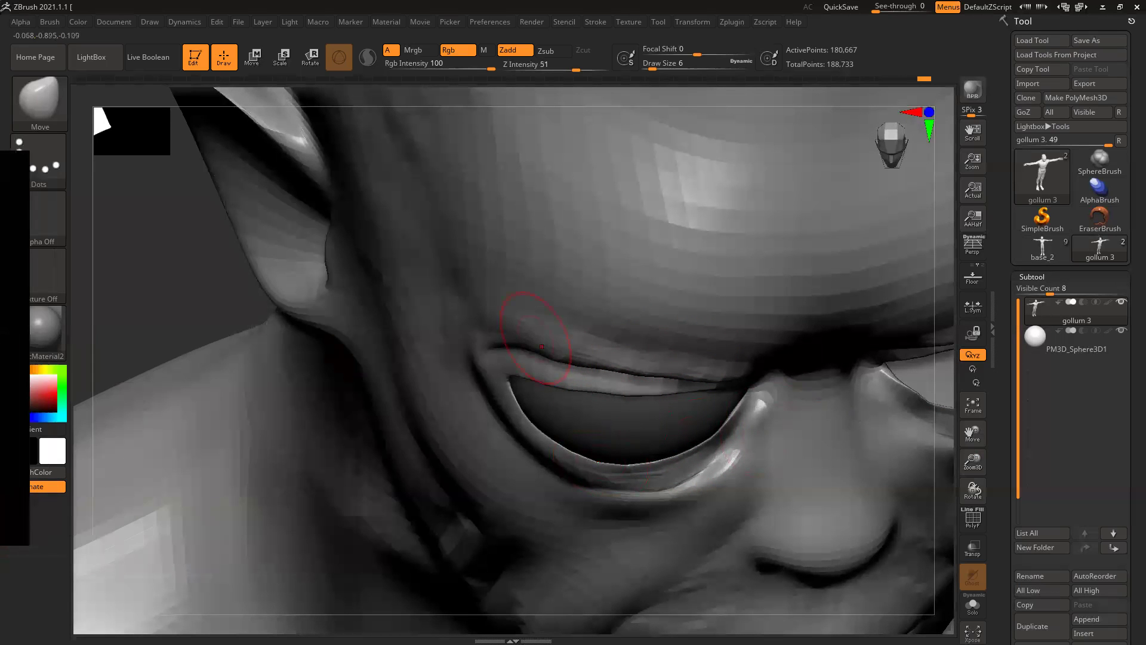
pyautogui.moveTo(184, 298); pyautogui.dragTo(179, 245, button='right')
pyautogui.keyDown('ctrl'); pyautogui.moveTo(524, 366); pyautogui.dragTo(473, 537, button='right'); pyautogui.keyUp('ctrl')
pyautogui.keyDown('alt'); pyautogui.moveTo(473, 538); pyautogui.dragTo(268, 395); pyautogui.keyUp('alt')
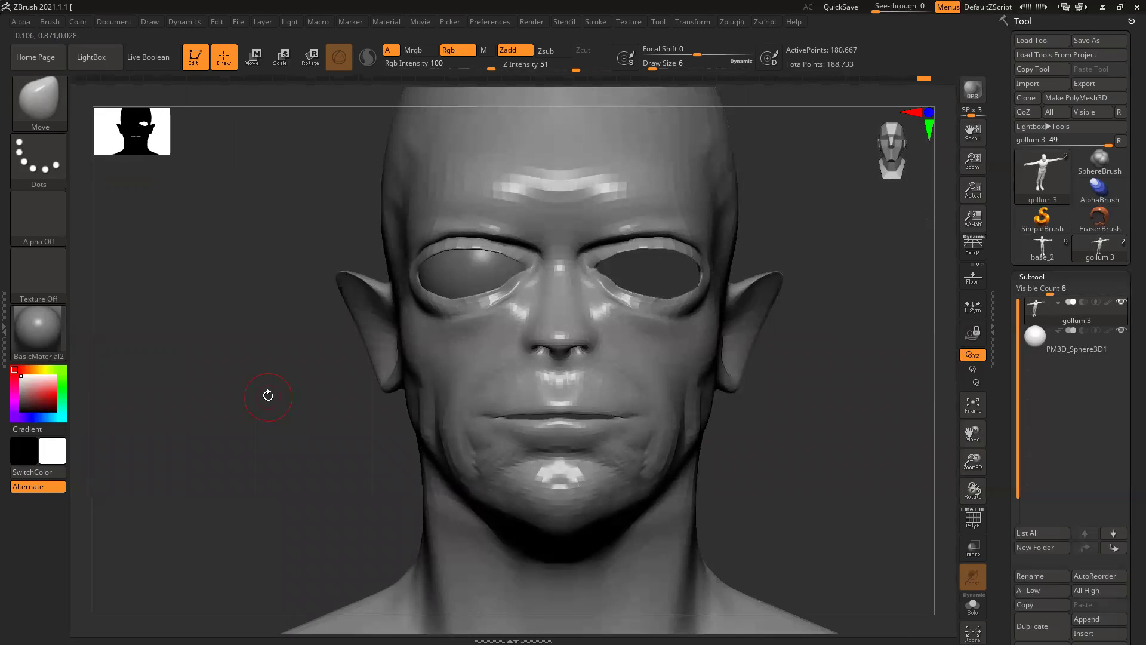
pyautogui.moveTo(245, 452); pyautogui.dragTo(382, 442, button='right')
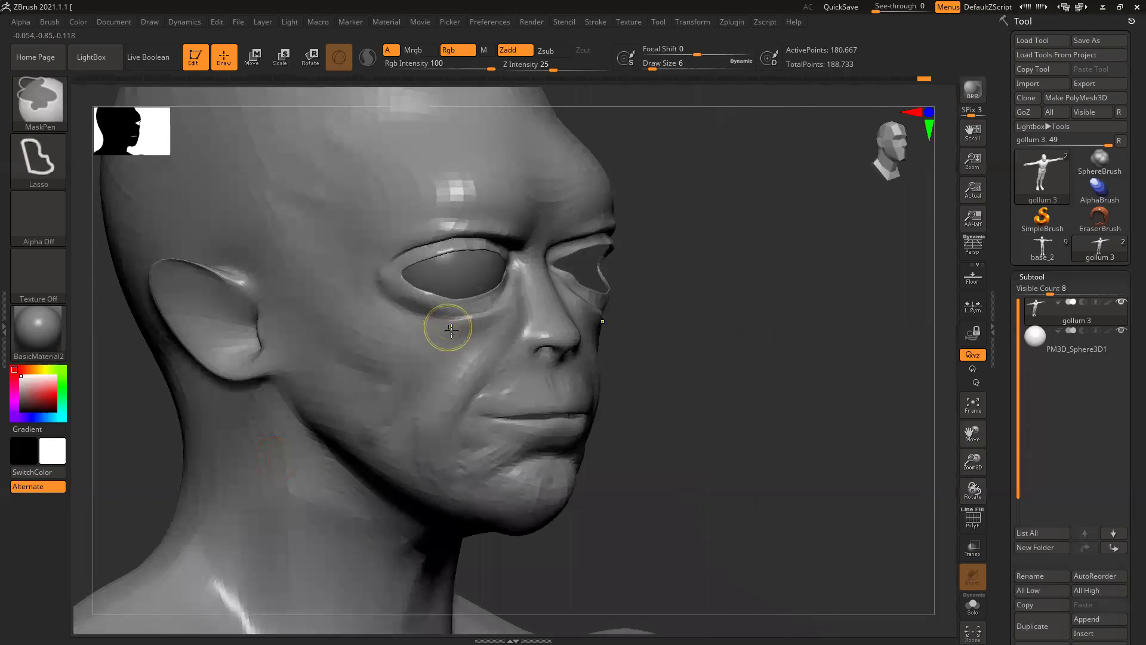
pyautogui.keyDown('ctrl'); pyautogui.moveTo(450, 325); pyautogui.dragTo(499, 435, button='right'); pyautogui.keyUp('ctrl')
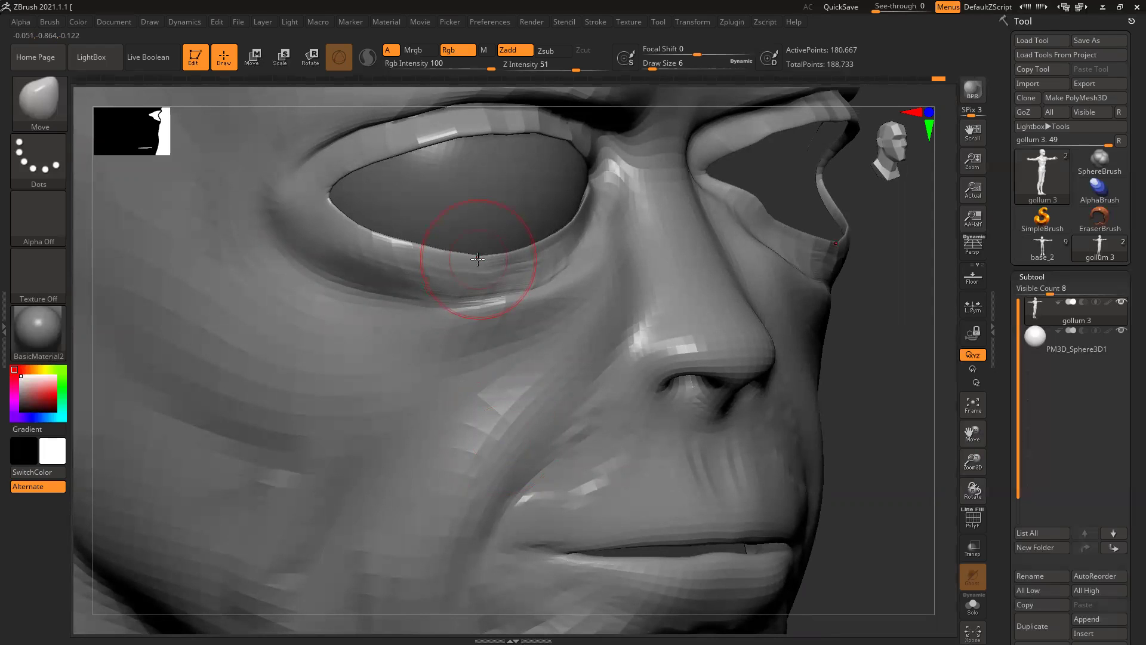
# Step: Set the Move brush's draw size to 17 and reshape the upper eyelid and outer eye corner from the front view
pyautogui.keyDown('ctrl'); pyautogui.moveTo(597, 311); pyautogui.dragTo(818, 340, button='right'); pyautogui.keyUp('ctrl')
pyautogui.keyDown('ctrl'); pyautogui.moveTo(614, 277); pyautogui.dragTo(642, 348, button='right'); pyautogui.keyUp('ctrl')
pyautogui.press('space')
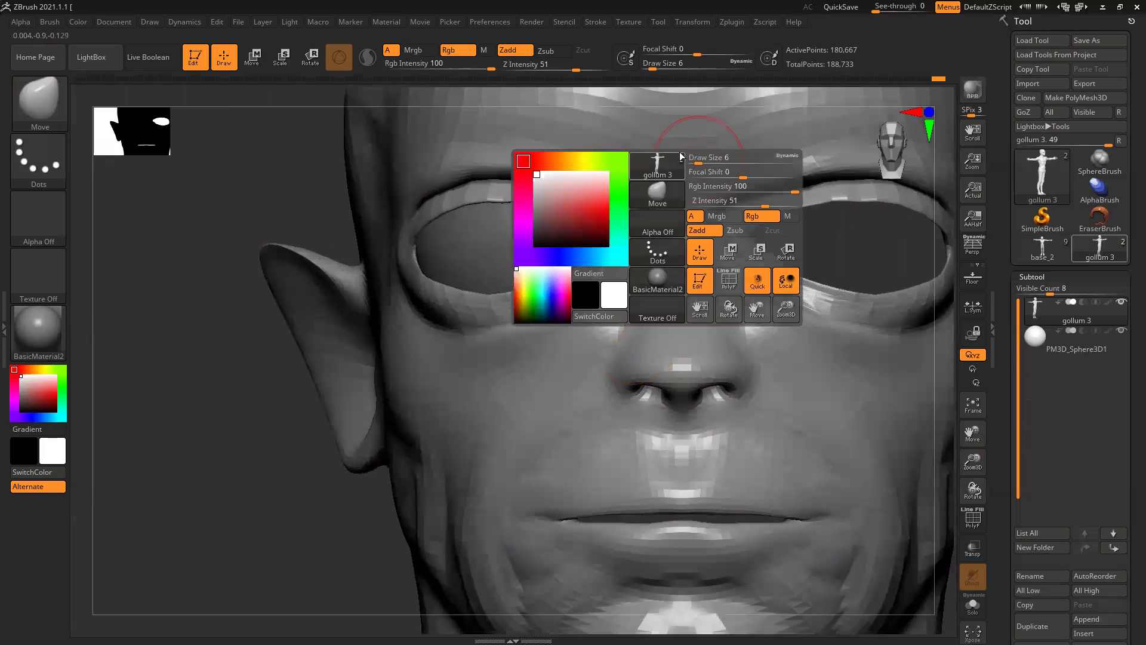
pyautogui.moveTo(707, 160); pyautogui.dragTo(714, 160)
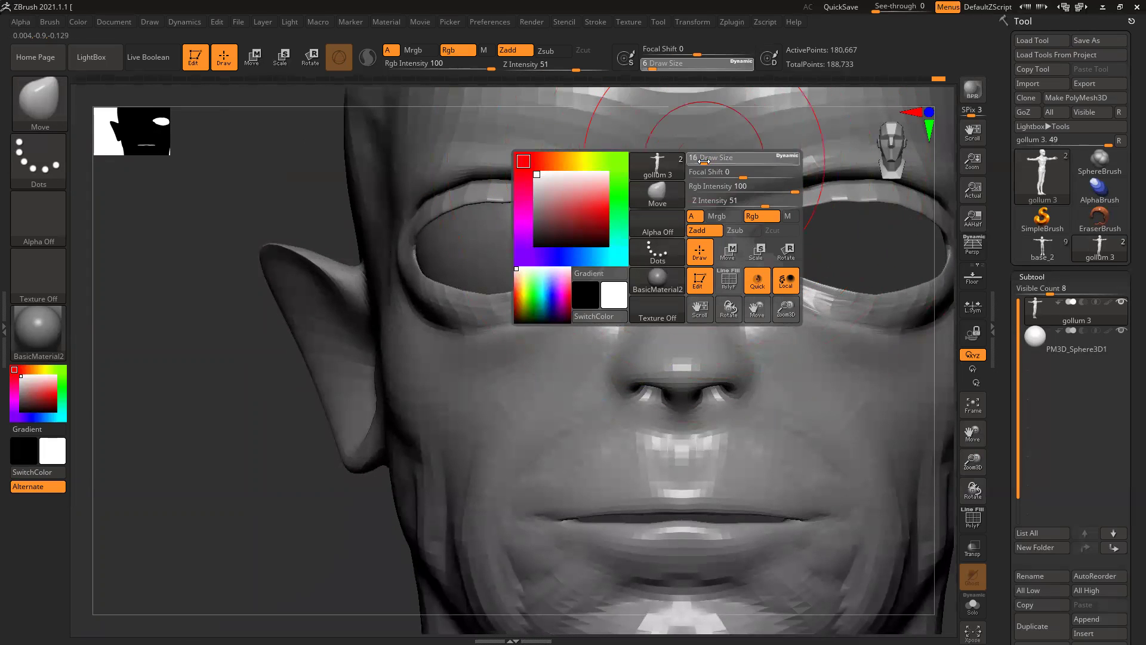
pyautogui.moveTo(418, 313)
pyautogui.mouseDown()
pyautogui.moveTo(530, 351)
pyautogui.moveTo(555, 313)
pyautogui.mouseUp()
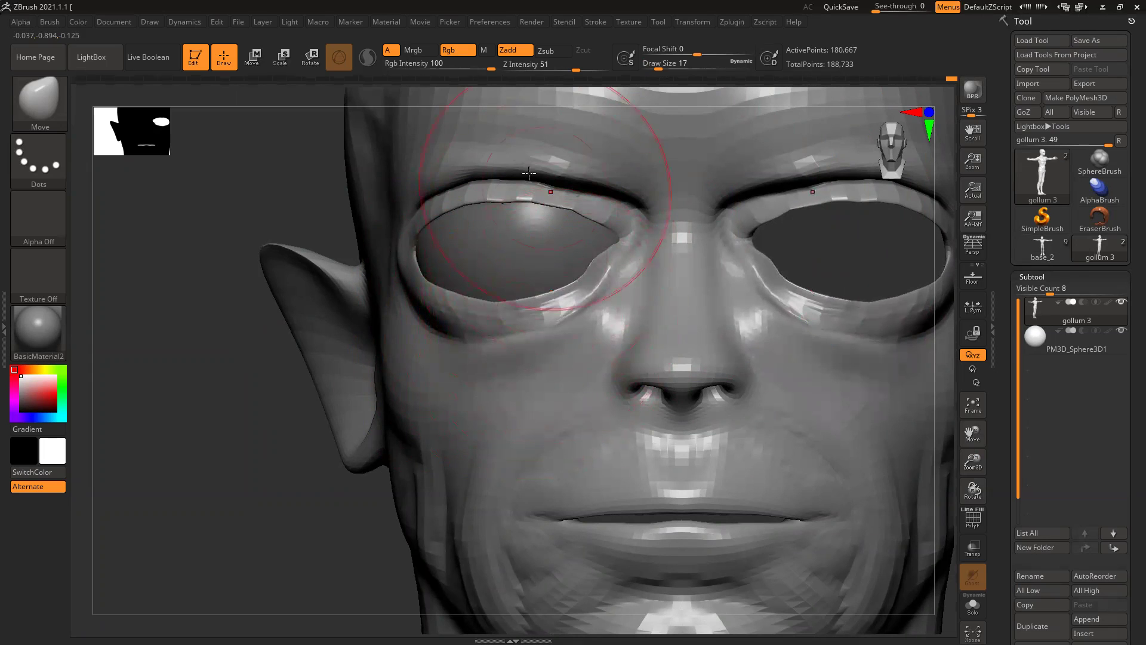
pyautogui.moveTo(524, 168); pyautogui.dragTo(436, 169)
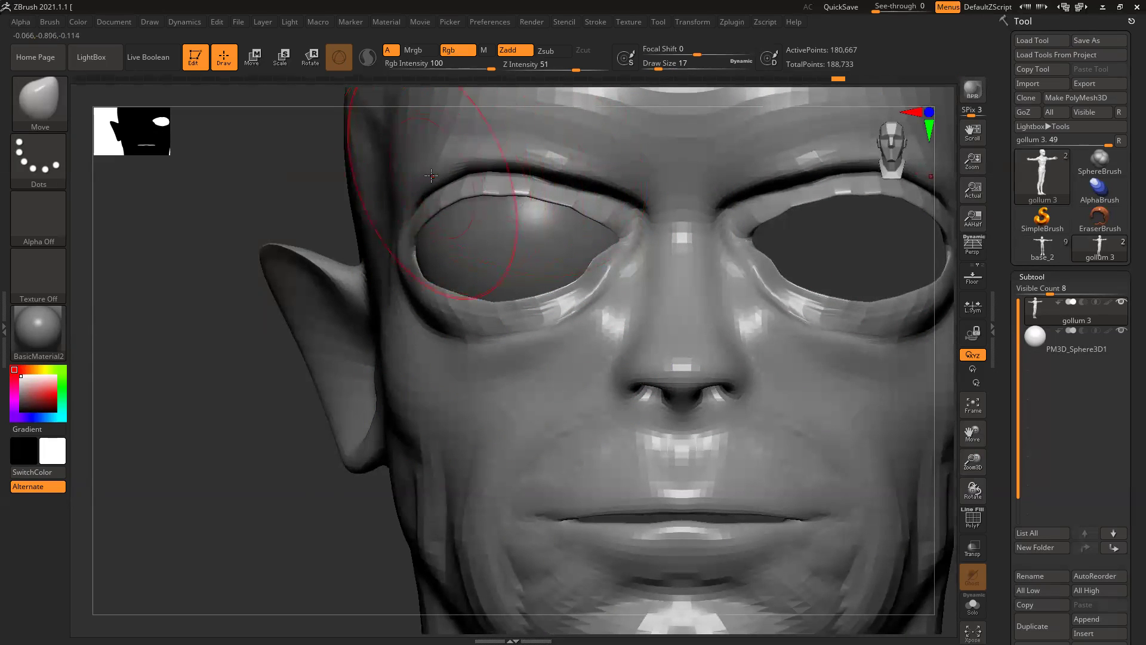
pyautogui.moveTo(419, 212); pyautogui.dragTo(406, 214)
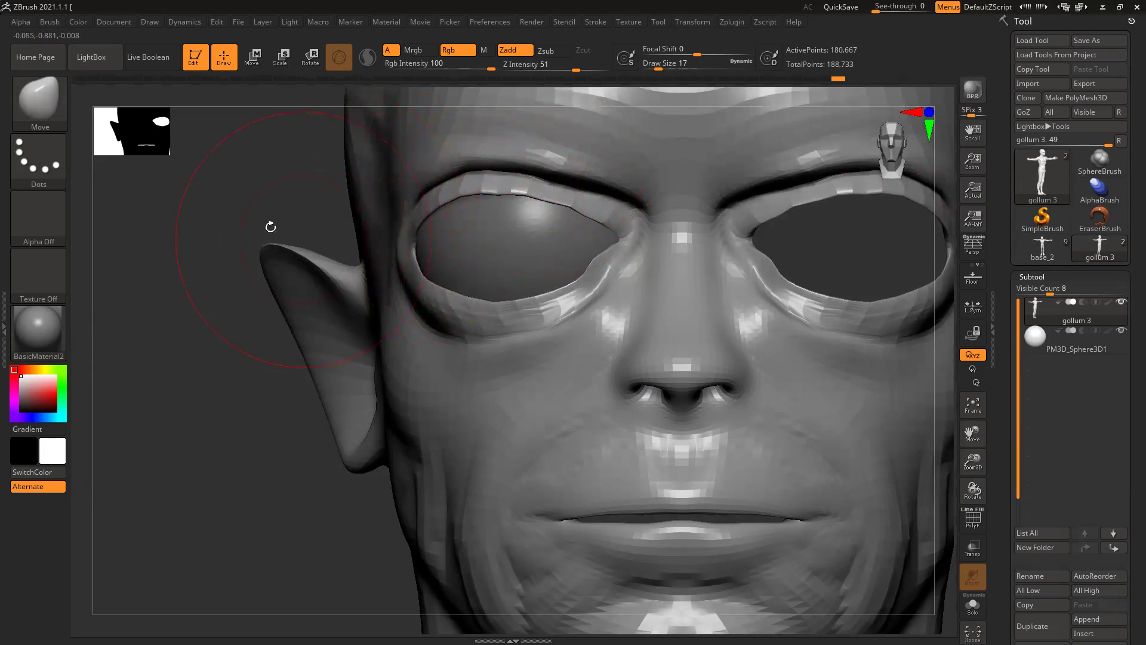
# Step: Refine the outer brow and eye socket contour with the Move brush, checking the shape from side and high angles
pyautogui.moveTo(271, 227); pyautogui.dragTo(385, 198)
pyautogui.moveTo(412, 157)
pyautogui.mouseDown()
pyautogui.moveTo(450, 146)
pyautogui.moveTo(424, 167)
pyautogui.mouseUp()
pyautogui.moveTo(270, 279)
pyautogui.mouseDown()
pyautogui.moveTo(256, 325)
pyautogui.moveTo(297, 217)
pyautogui.moveTo(322, 249)
pyautogui.mouseUp()
pyautogui.moveTo(436, 264); pyautogui.dragTo(430, 248)
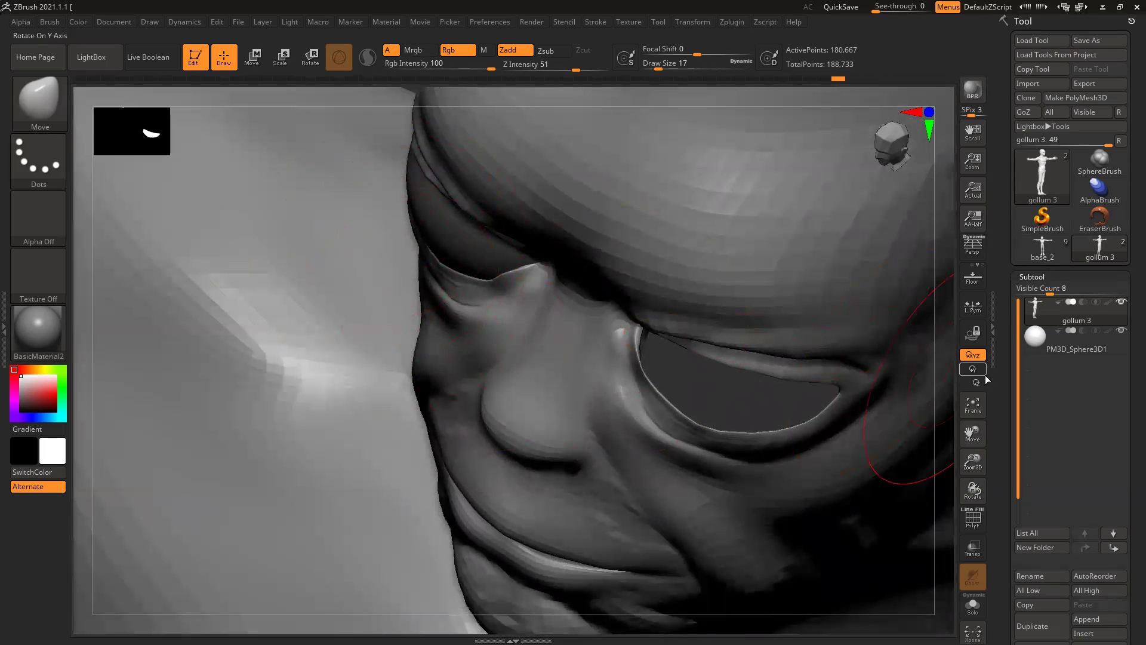
pyautogui.moveTo(949, 357); pyautogui.dragTo(782, 281)
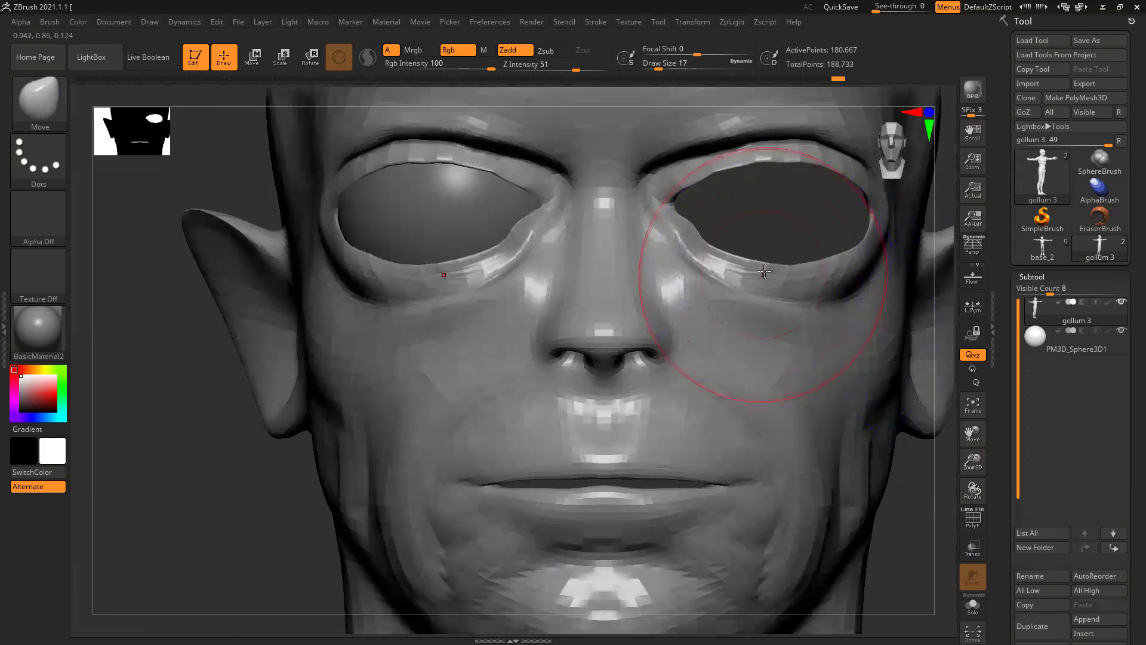
# Step: Reduce the brush to draw size 3 and smooth the lower eyelid from the inner to the outer corner
pyautogui.press('[')
pyautogui.press('[')
pyautogui.press('[')
pyautogui.press('shift')
pyautogui.moveTo(516, 232)
pyautogui.keyDown('shift'); pyautogui.mouseDown()
pyautogui.moveTo(465, 266)
pyautogui.moveTo(482, 267)
pyautogui.moveTo(540, 222)
pyautogui.mouseUp(); pyautogui.keyUp('shift')
pyautogui.moveTo(537, 227)
pyautogui.keyDown('shift'); pyautogui.mouseDown()
pyautogui.moveTo(503, 276)
pyautogui.moveTo(525, 280)
pyautogui.moveTo(417, 291)
pyautogui.moveTo(430, 286)
pyautogui.moveTo(341, 255)
pyautogui.mouseUp(); pyautogui.keyUp('shift')
pyautogui.moveTo(376, 295)
pyautogui.keyDown('shift'); pyautogui.mouseDown()
pyautogui.moveTo(353, 278)
pyautogui.moveTo(447, 286)
pyautogui.mouseUp(); pyautogui.keyUp('shift')
pyautogui.moveTo(531, 240)
pyautogui.keyDown('shift'); pyautogui.mouseDown()
pyautogui.moveTo(499, 277)
pyautogui.moveTo(405, 297)
pyautogui.mouseUp(); pyautogui.keyUp('shift')
# Step: Smooth the upper eyelid from a three-quarter view and nudge its outer fold and the lower rim against the eyeball
pyautogui.moveTo(140, 352); pyautogui.dragTo(274, 286)
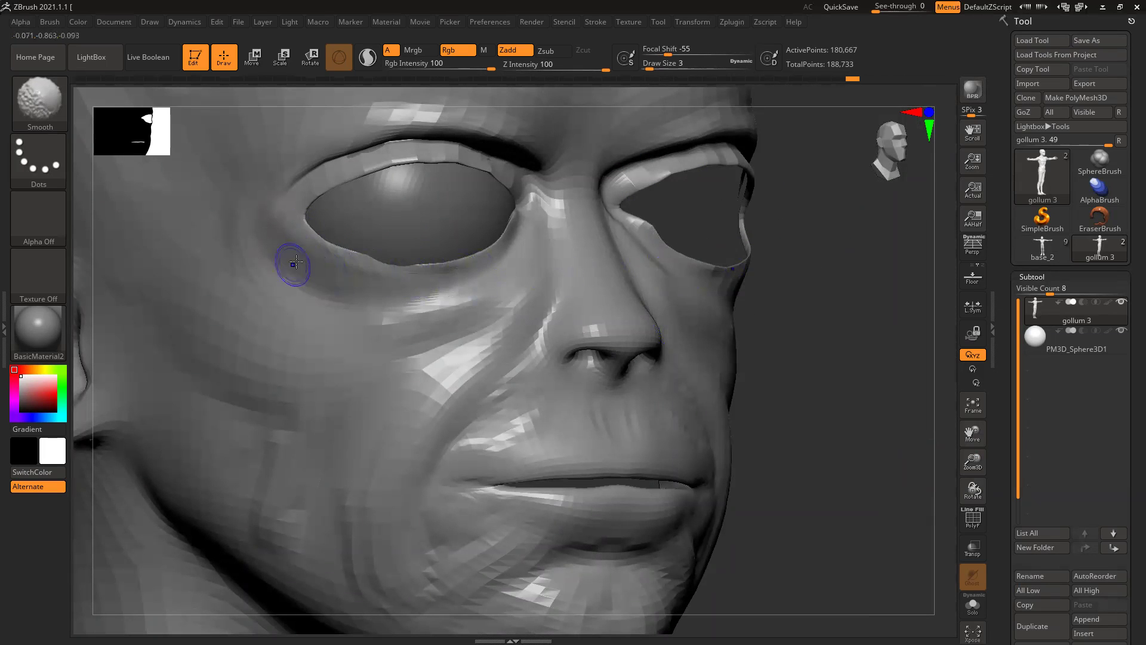
pyautogui.keyDown('shift'); pyautogui.moveTo(393, 157); pyautogui.dragTo(297, 183); pyautogui.keyUp('shift')
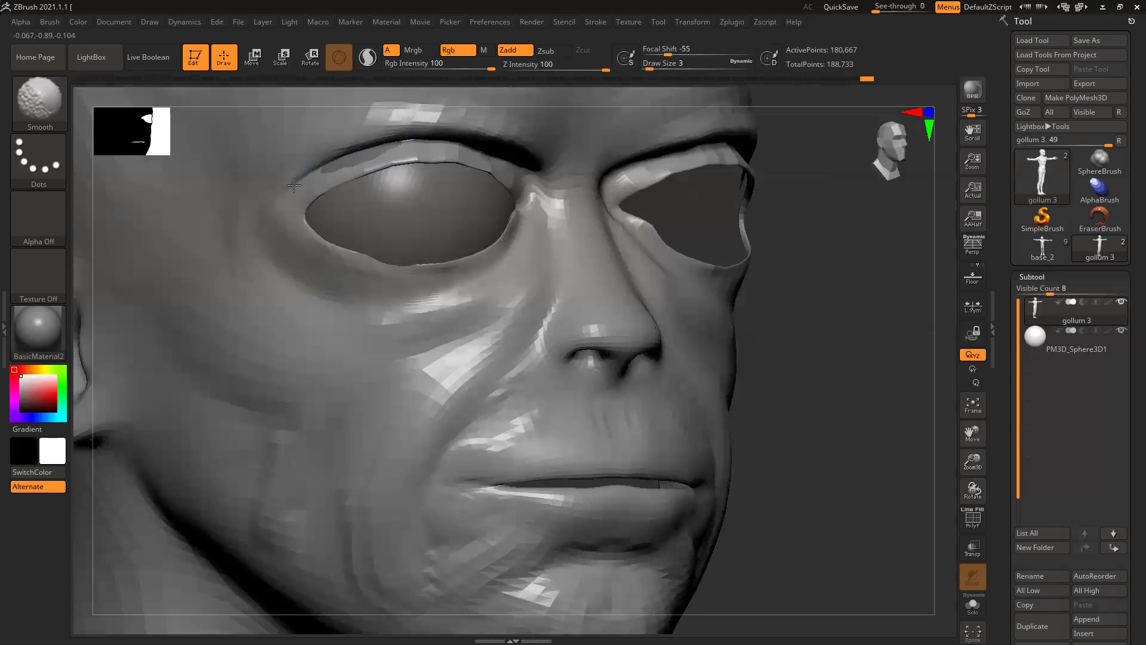
pyautogui.moveTo(481, 154)
pyautogui.keyDown('shift'); pyautogui.mouseDown()
pyautogui.moveTo(529, 186)
pyautogui.moveTo(561, 184)
pyautogui.mouseUp(); pyautogui.keyUp('shift')
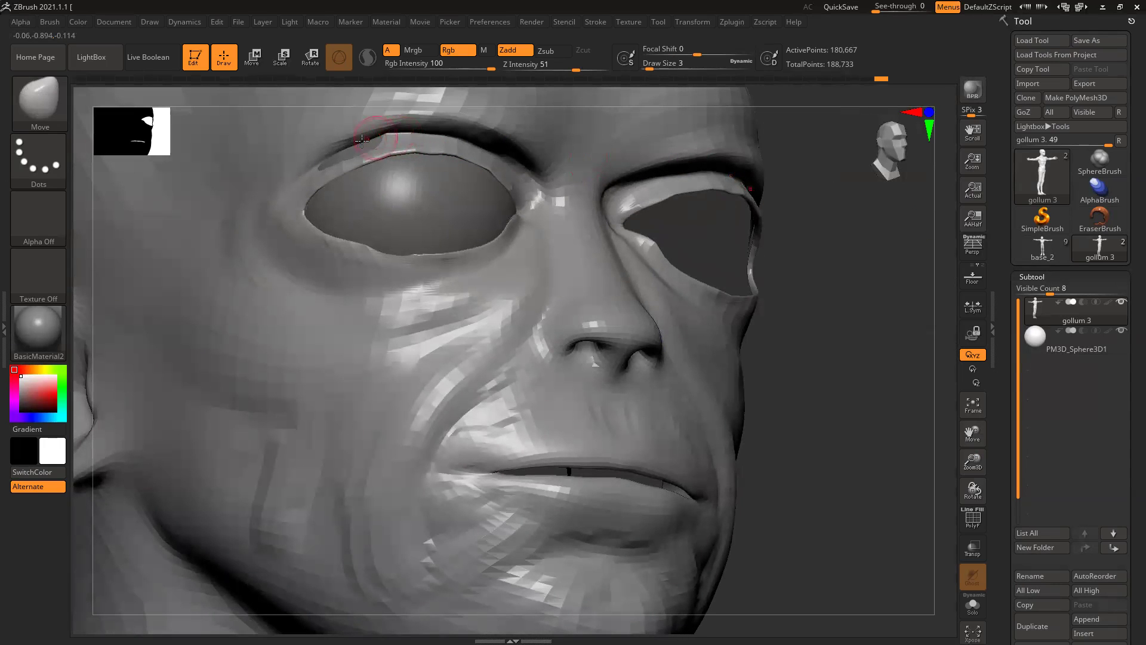
pyautogui.moveTo(343, 152); pyautogui.dragTo(321, 160)
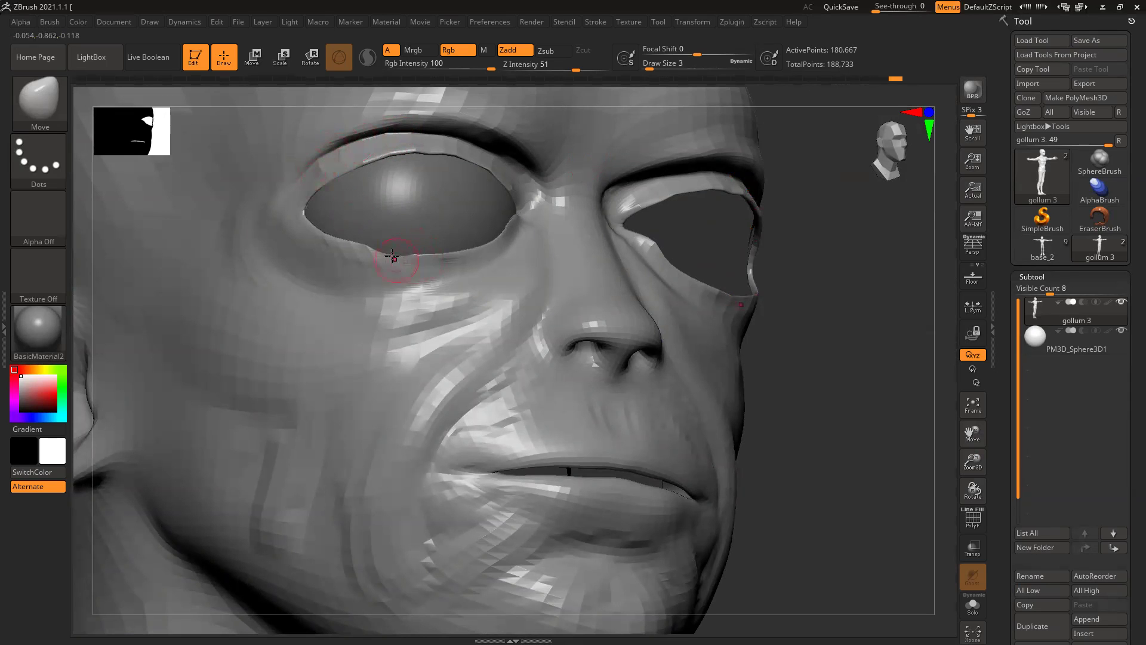
pyautogui.moveTo(882, 301); pyautogui.dragTo(465, 257)
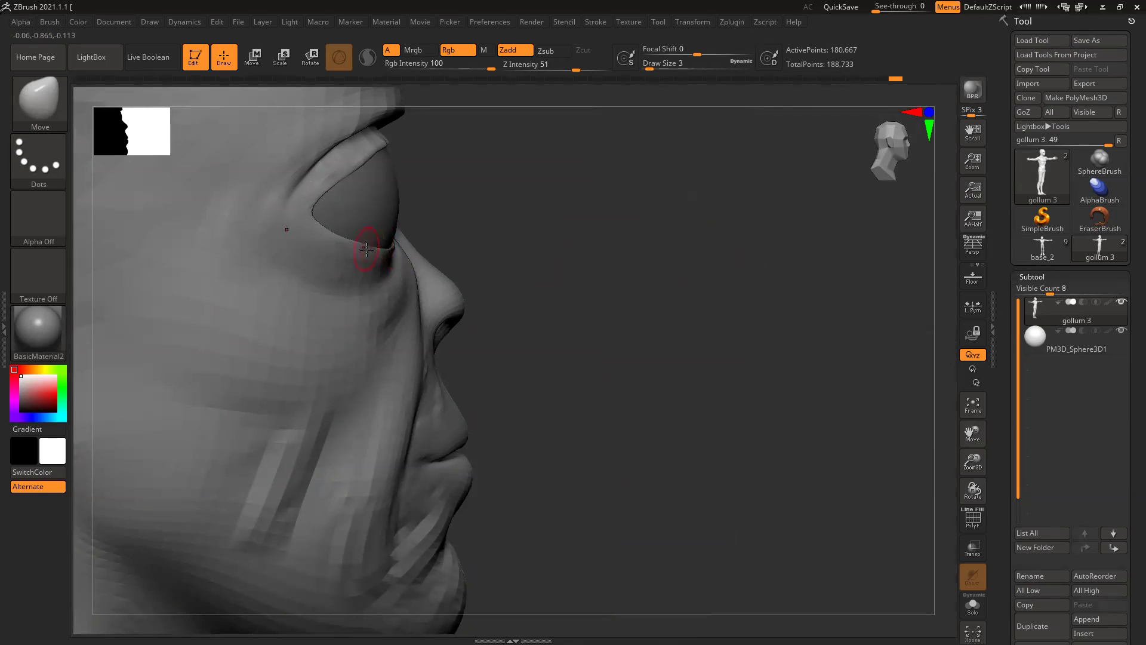
pyautogui.moveTo(638, 260); pyautogui.dragTo(382, 253)
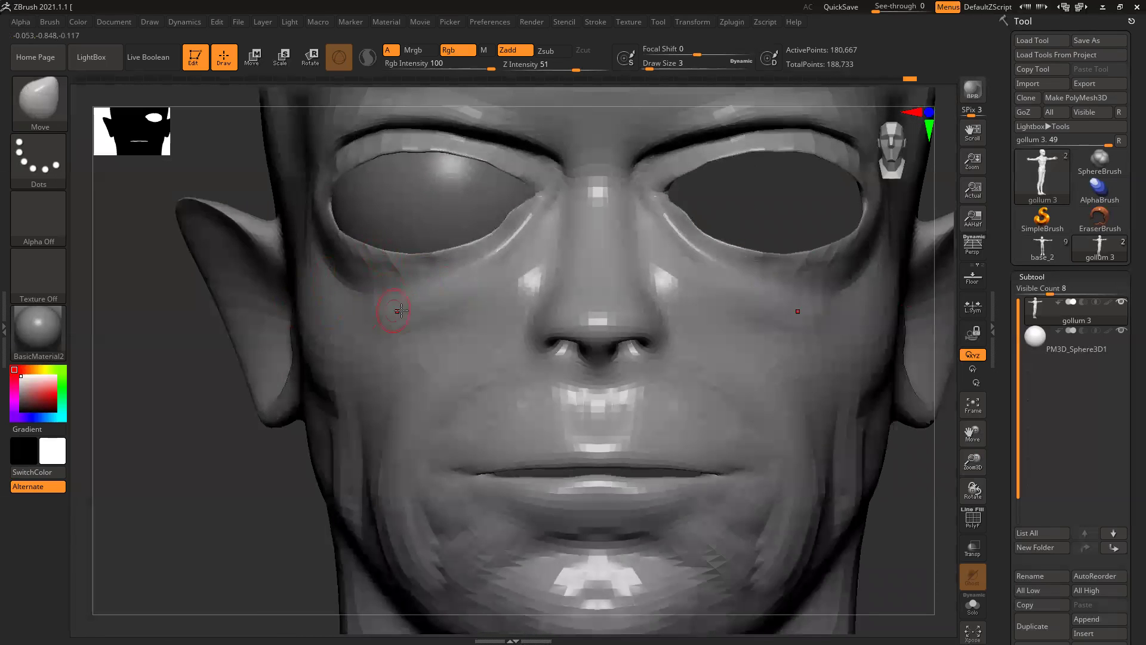
# Step: Build up the lower eyelid's volume with ClayBuildup strokes following its curve from the front view
pyautogui.press('b')
pyautogui.press('c')
pyautogui.press('b')
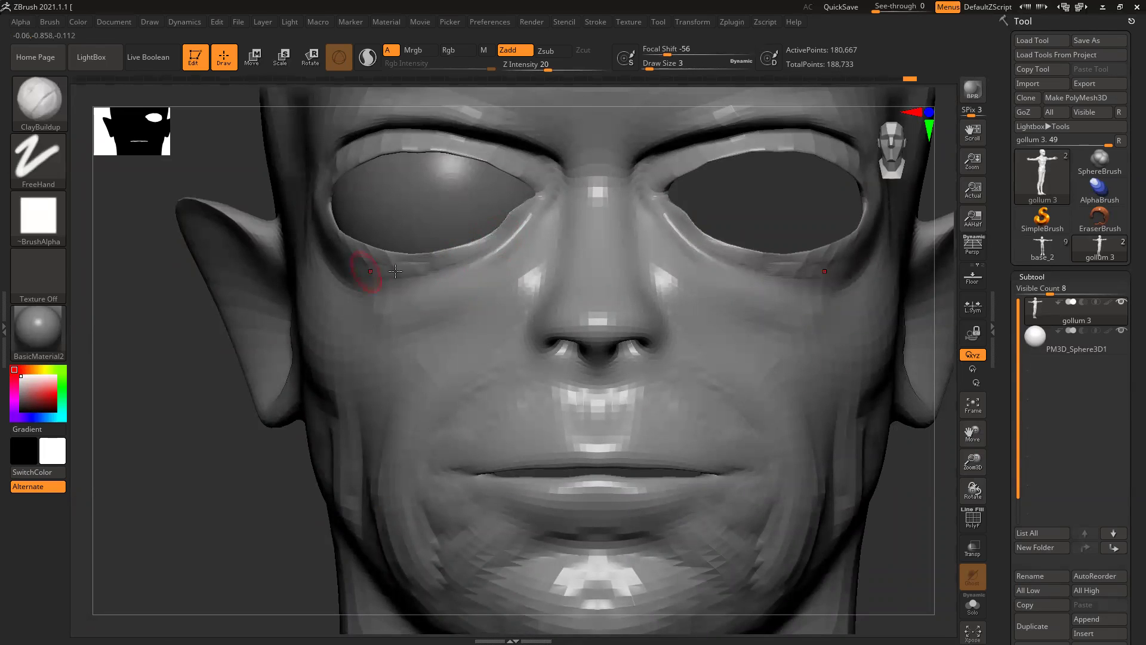
pyautogui.moveTo(523, 221)
pyautogui.mouseDown()
pyautogui.moveTo(371, 268)
pyautogui.moveTo(382, 268)
pyautogui.mouseUp()
pyautogui.moveTo(454, 256); pyautogui.dragTo(388, 272)
pyautogui.moveTo(512, 239); pyautogui.dragTo(397, 275)
pyautogui.moveTo(469, 266)
pyautogui.mouseDown()
pyautogui.moveTo(370, 275)
pyautogui.moveTo(388, 275)
pyautogui.mouseUp()
pyautogui.moveTo(523, 224); pyautogui.dragTo(388, 275)
# Step: Add ClayBuildup volume to the outer half of the lower lid and around the outer eye corner from side angles
pyautogui.moveTo(176, 340); pyautogui.dragTo(275, 334)
pyautogui.moveTo(278, 222)
pyautogui.mouseDown()
pyautogui.moveTo(364, 267)
pyautogui.moveTo(397, 264)
pyautogui.mouseUp()
pyautogui.moveTo(310, 239); pyautogui.dragTo(410, 266)
pyautogui.moveTo(279, 222)
pyautogui.mouseDown()
pyautogui.moveTo(406, 270)
pyautogui.moveTo(382, 286)
pyautogui.moveTo(441, 283)
pyautogui.moveTo(410, 274)
pyautogui.mouseUp()
pyautogui.moveTo(323, 283)
pyautogui.mouseDown()
pyautogui.moveTo(451, 275)
pyautogui.moveTo(423, 276)
pyautogui.mouseUp()
pyautogui.moveTo(276, 241)
pyautogui.mouseDown()
pyautogui.moveTo(334, 282)
pyautogui.moveTo(280, 233)
pyautogui.moveTo(269, 253)
pyautogui.moveTo(340, 284)
pyautogui.mouseUp()
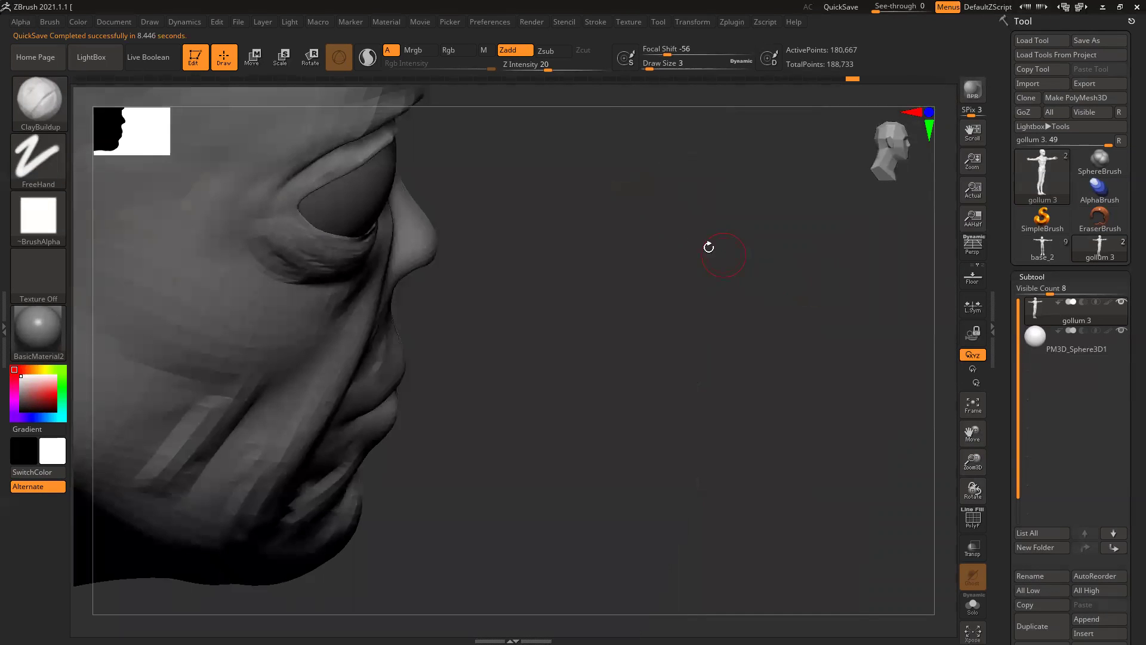
pyautogui.moveTo(709, 247); pyautogui.dragTo(663, 221)
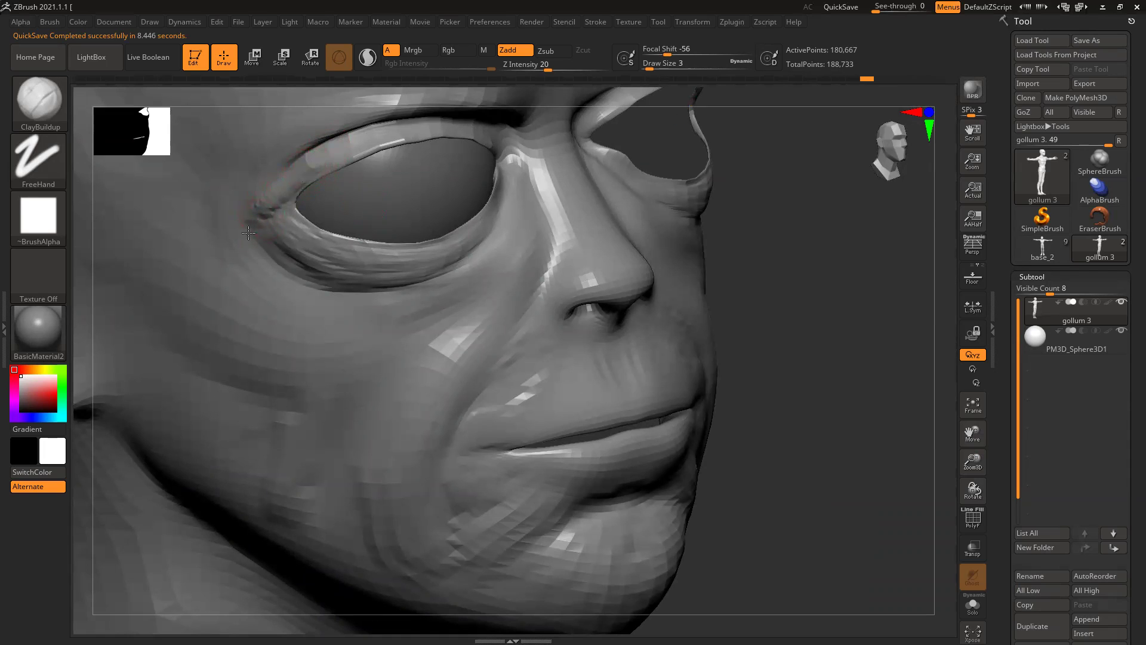
pyautogui.moveTo(279, 182)
pyautogui.mouseDown()
pyautogui.moveTo(276, 192)
pyautogui.moveTo(449, 120)
pyautogui.moveTo(279, 183)
pyautogui.moveTo(253, 219)
pyautogui.mouseUp()
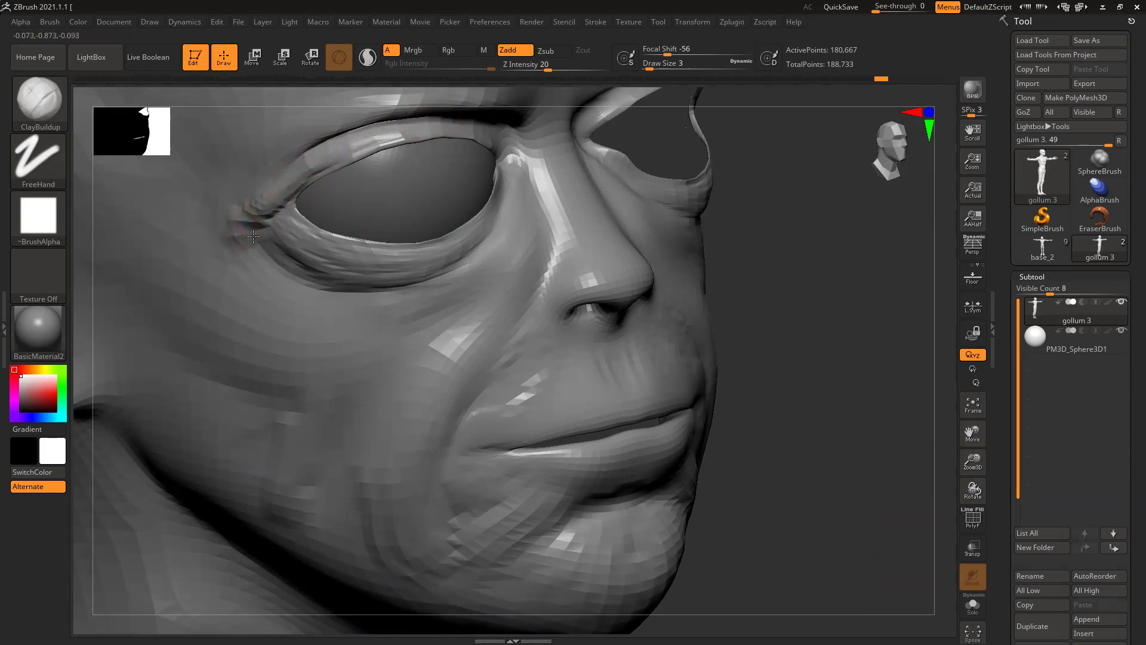
# Step: Soften the clay strokes below the eye and at the outer corner so they blend into the cheek
pyautogui.moveTo(294, 270)
pyautogui.mouseDown()
pyautogui.moveTo(370, 284)
pyautogui.moveTo(406, 304)
pyautogui.moveTo(288, 270)
pyautogui.moveTo(353, 298)
pyautogui.moveTo(331, 287)
pyautogui.moveTo(453, 276)
pyautogui.moveTo(486, 222)
pyautogui.mouseUp()
pyautogui.moveTo(382, 299); pyautogui.dragTo(502, 239)
pyautogui.moveTo(447, 280)
pyautogui.mouseDown()
pyautogui.moveTo(501, 222)
pyautogui.moveTo(417, 299)
pyautogui.moveTo(499, 239)
pyautogui.moveTo(492, 251)
pyautogui.moveTo(377, 311)
pyautogui.mouseUp()
pyautogui.moveTo(487, 242)
pyautogui.mouseDown()
pyautogui.moveTo(412, 297)
pyautogui.moveTo(374, 300)
pyautogui.moveTo(439, 281)
pyautogui.moveTo(463, 235)
pyautogui.moveTo(333, 251)
pyautogui.moveTo(341, 279)
pyautogui.moveTo(487, 257)
pyautogui.mouseUp()
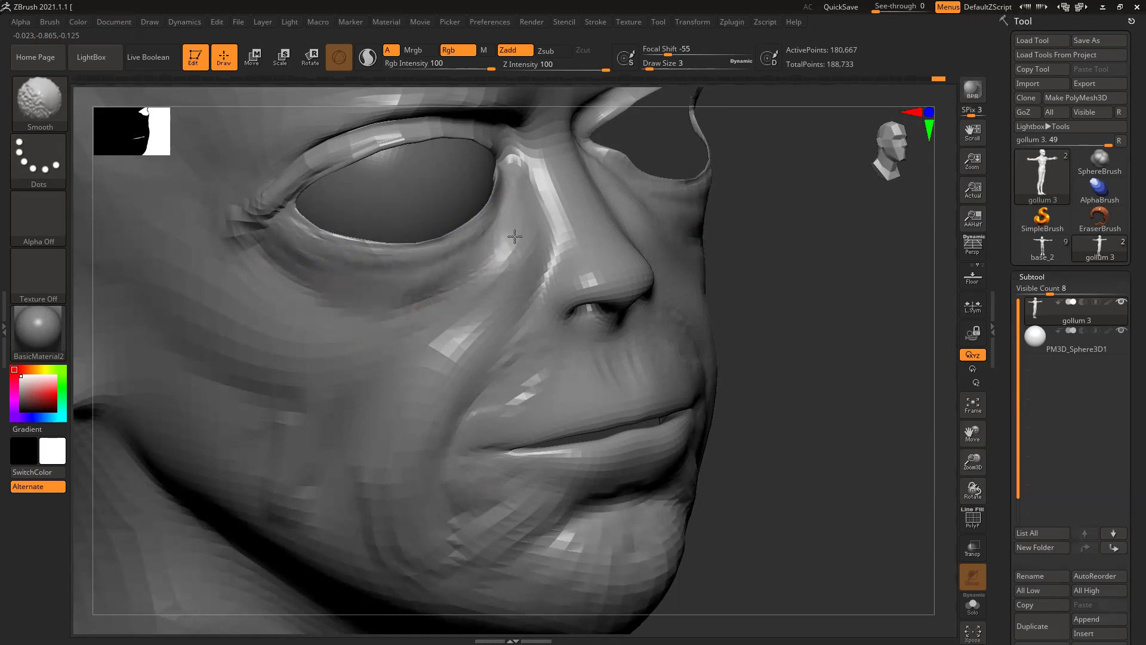
pyautogui.moveTo(285, 212)
pyautogui.keyDown('shift'); pyautogui.mouseDown()
pyautogui.moveTo(237, 220)
pyautogui.moveTo(213, 265)
pyautogui.mouseUp(); pyautogui.keyUp('shift')
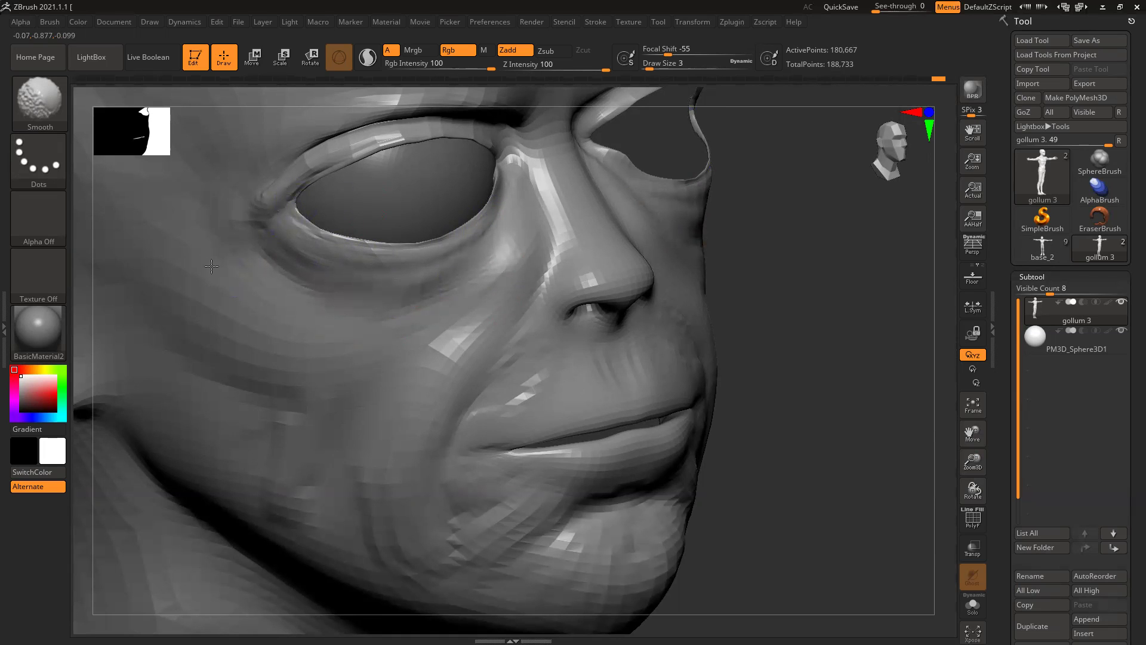
pyautogui.keyDown('shift'); pyautogui.moveTo(824, 283); pyautogui.dragTo(803, 276); pyautogui.keyUp('shift')
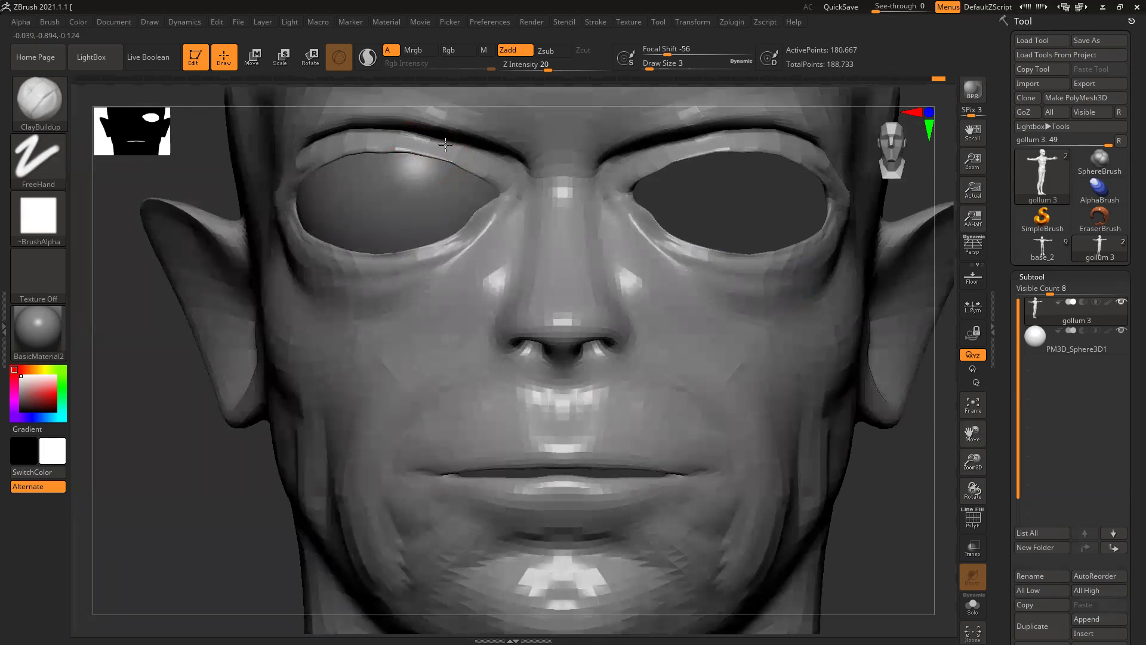
# Step: Thicken the upper eyelid with ClayBuildup and blend it toward the outer eye corner
pyautogui.moveTo(487, 163); pyautogui.dragTo(385, 143)
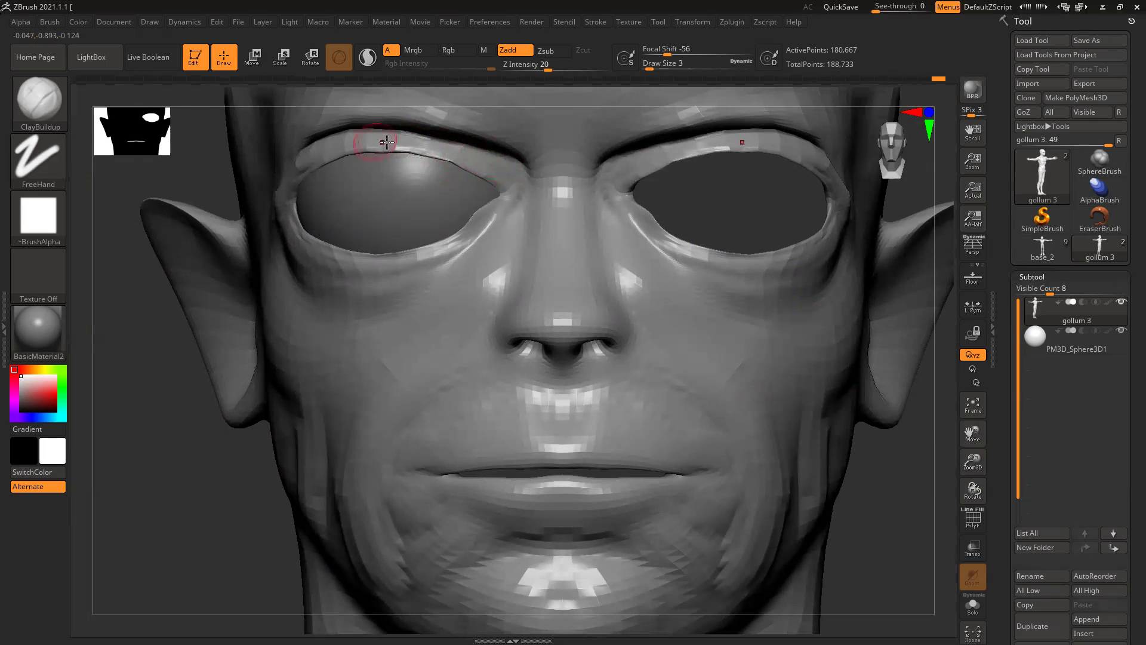
pyautogui.moveTo(263, 209)
pyautogui.keyDown('shift'); pyautogui.mouseDown()
pyautogui.moveTo(192, 205)
pyautogui.moveTo(282, 159)
pyautogui.mouseUp(); pyautogui.keyUp('shift')
pyautogui.keyDown('shift'); pyautogui.moveTo(225, 218); pyautogui.dragTo(400, 270); pyautogui.keyUp('shift')
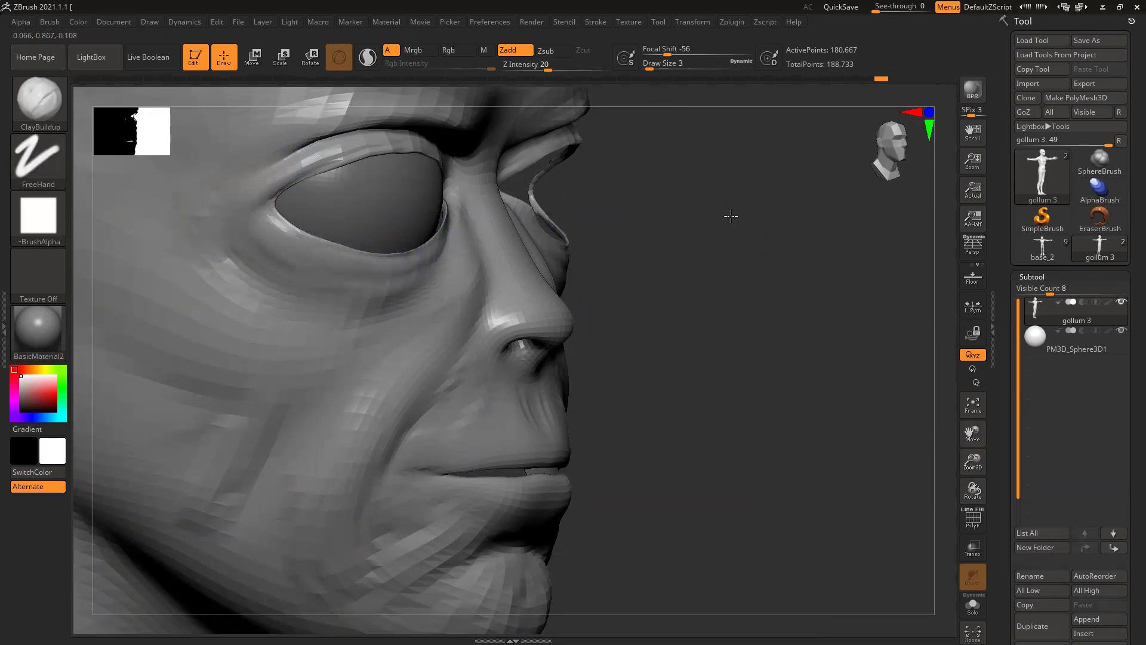
# Step: Smooth the inner part of the lower eyelid rim up to the inner eye corner from a high angle
pyautogui.moveTo(446, 230); pyautogui.dragTo(607, 236, button='right')
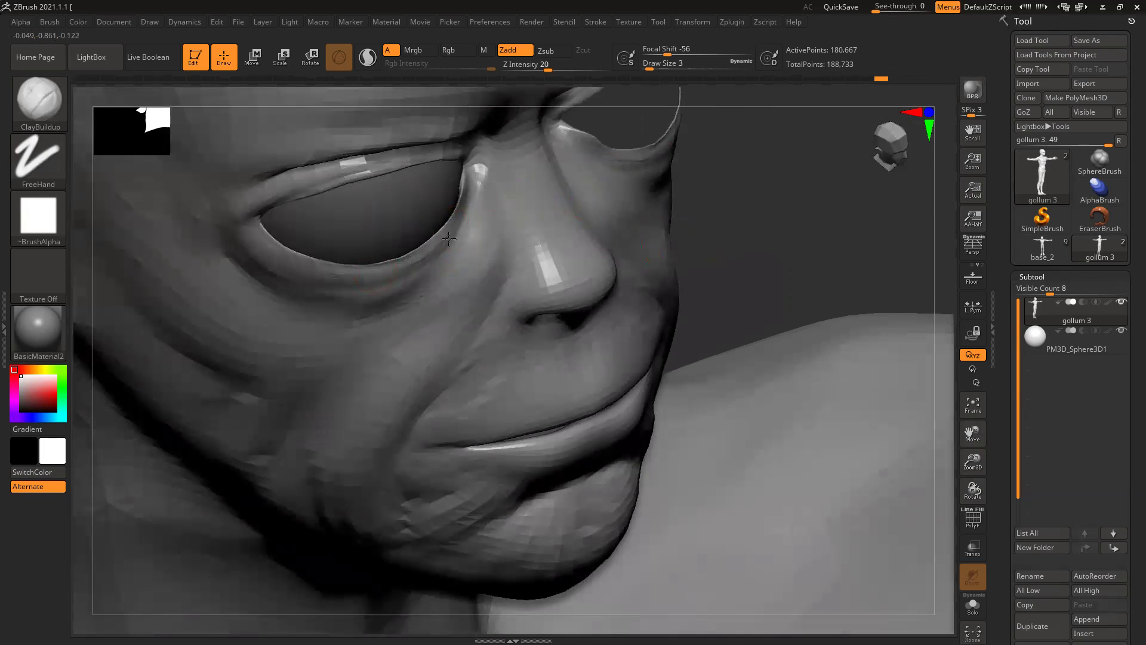
pyautogui.press('shift')
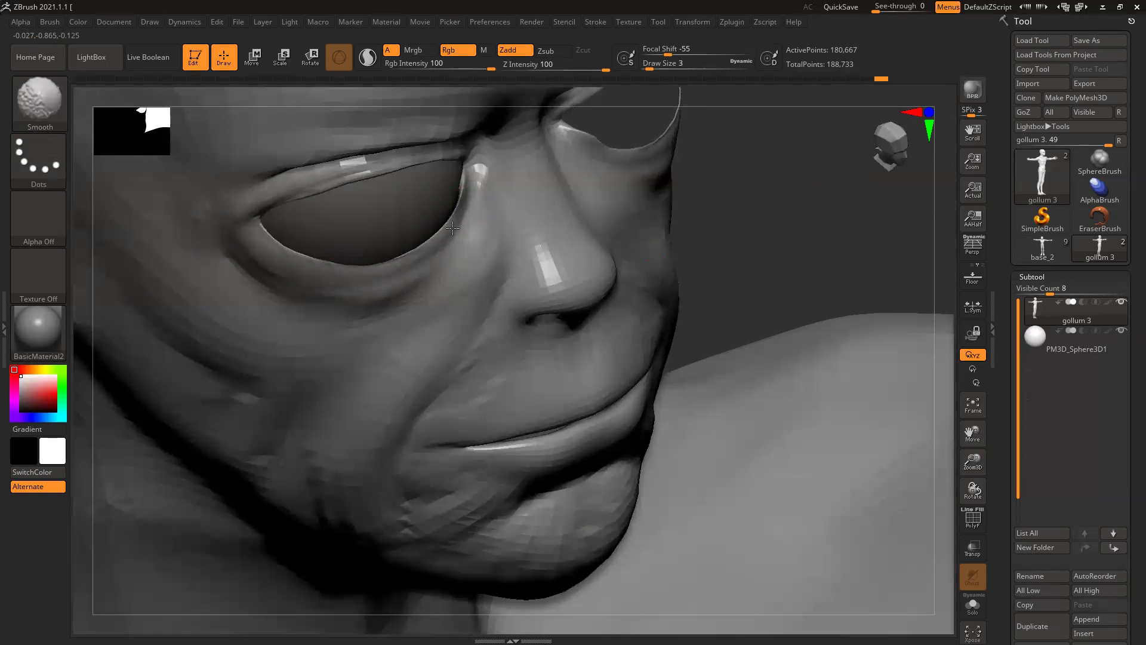
pyautogui.keyDown('shift'); pyautogui.moveTo(457, 208); pyautogui.dragTo(463, 184); pyautogui.keyUp('shift')
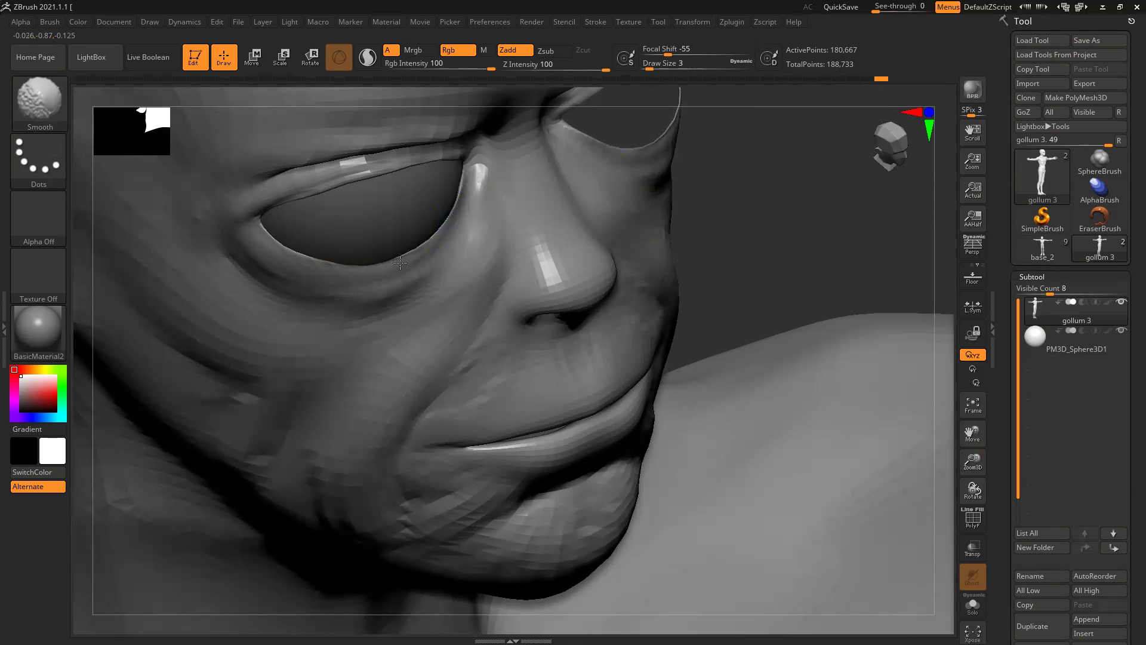
pyautogui.moveTo(400, 262); pyautogui.dragTo(364, 134, button='right')
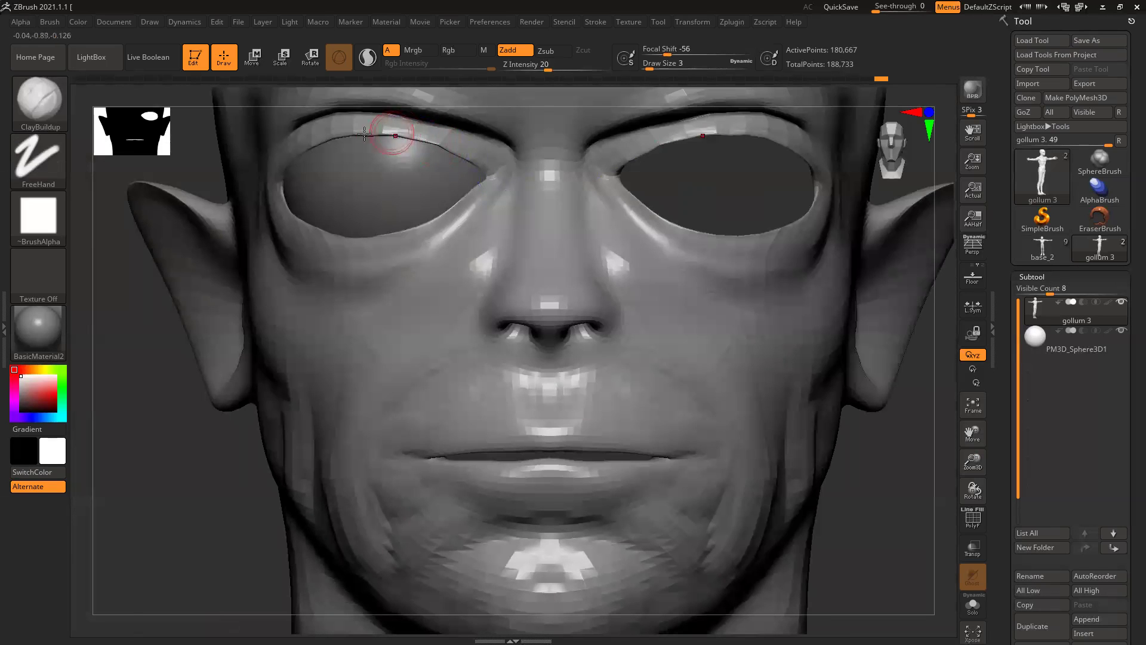
# Step: Smooth the upper lid edge and inner eye corner, working from front and three-quarter views
pyautogui.keyDown('shift'); pyautogui.moveTo(358, 128); pyautogui.dragTo(473, 154); pyautogui.keyUp('shift')
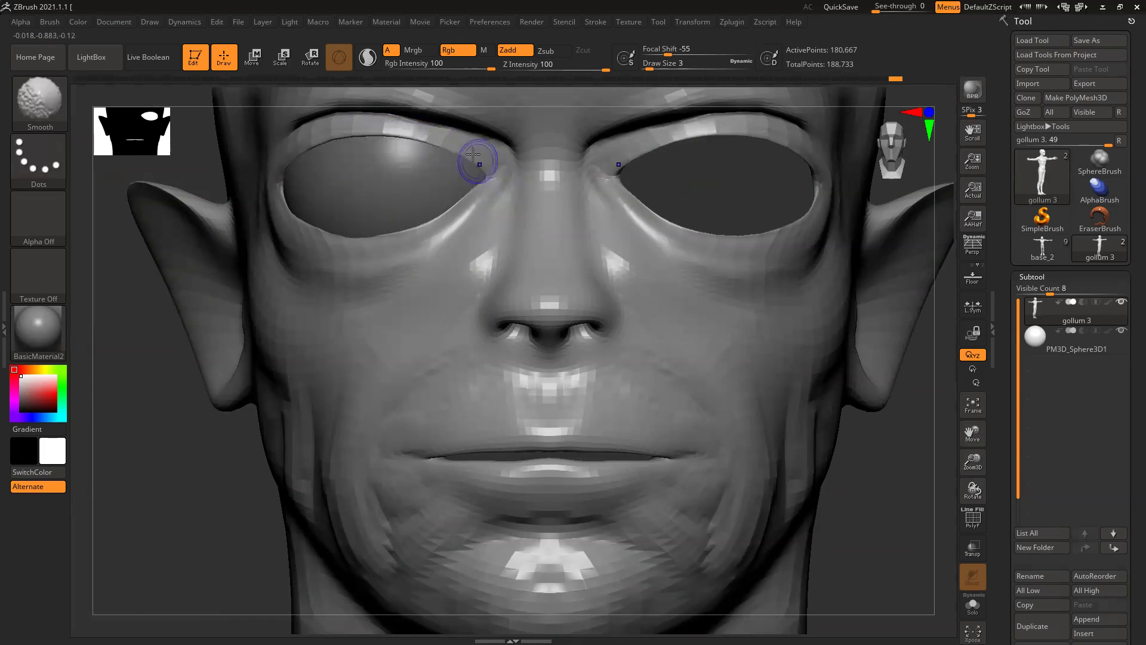
pyautogui.moveTo(192, 206); pyautogui.dragTo(267, 242, button='right')
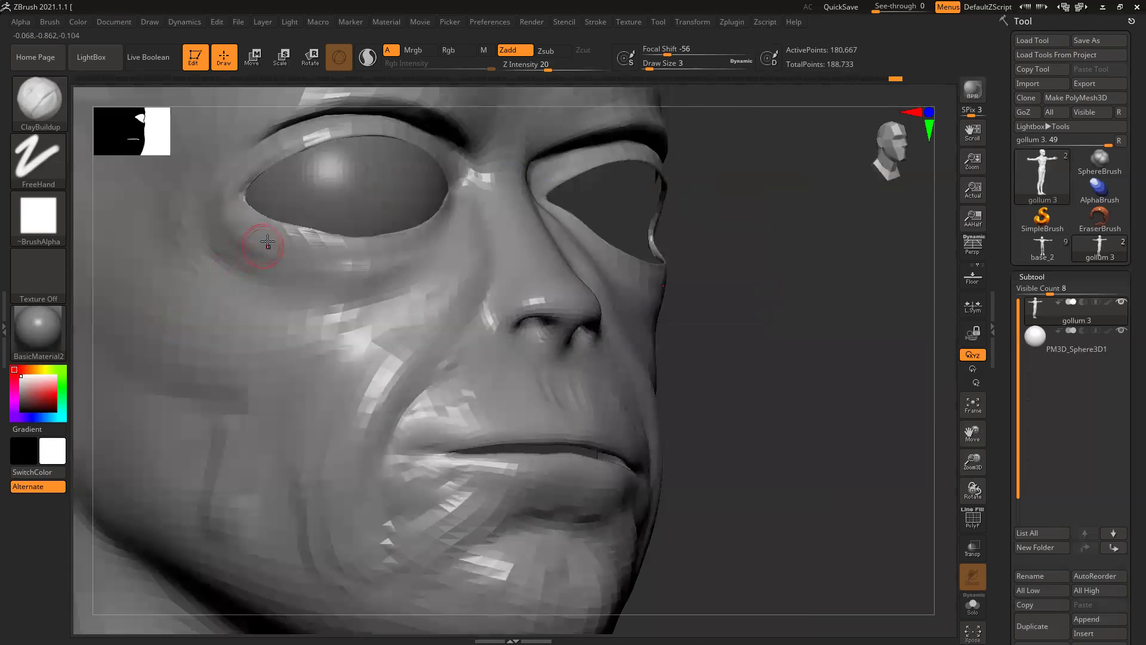
pyautogui.press('shift')
pyautogui.moveTo(346, 154)
pyautogui.keyDown('shift'); pyautogui.mouseDown()
pyautogui.moveTo(277, 179)
pyautogui.moveTo(313, 225)
pyautogui.moveTo(423, 211)
pyautogui.mouseUp(); pyautogui.keyUp('shift')
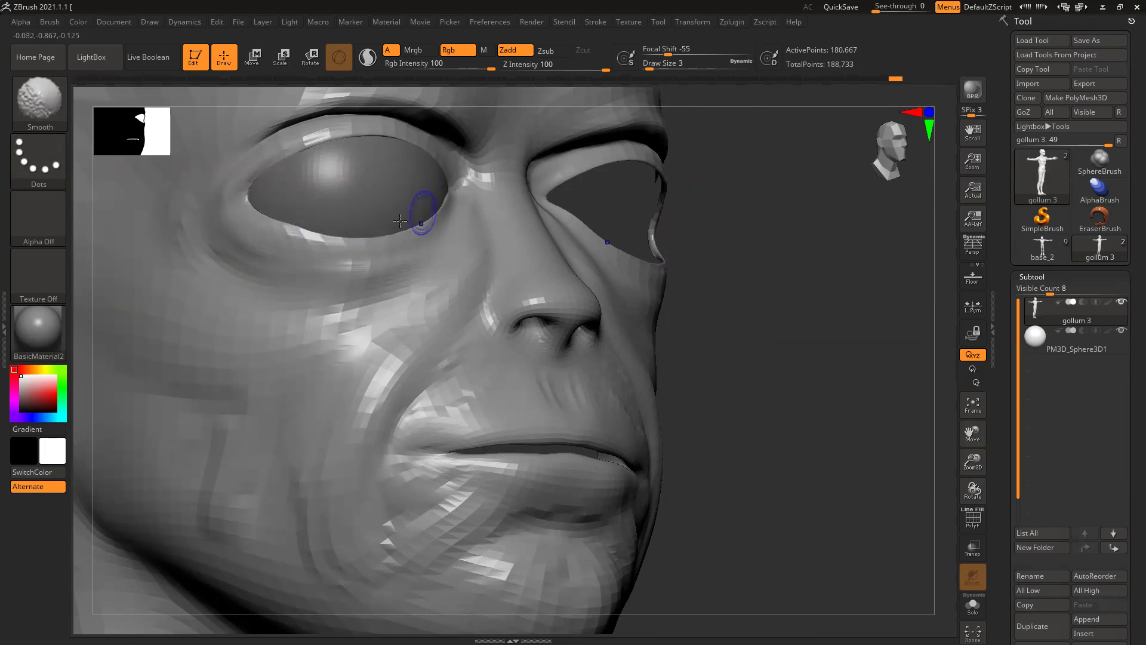
pyautogui.moveTo(776, 244); pyautogui.dragTo(575, 202)
pyautogui.moveTo(452, 150)
pyautogui.keyDown('shift'); pyautogui.mouseDown()
pyautogui.moveTo(495, 179)
pyautogui.moveTo(492, 203)
pyautogui.mouseUp(); pyautogui.keyUp('shift')
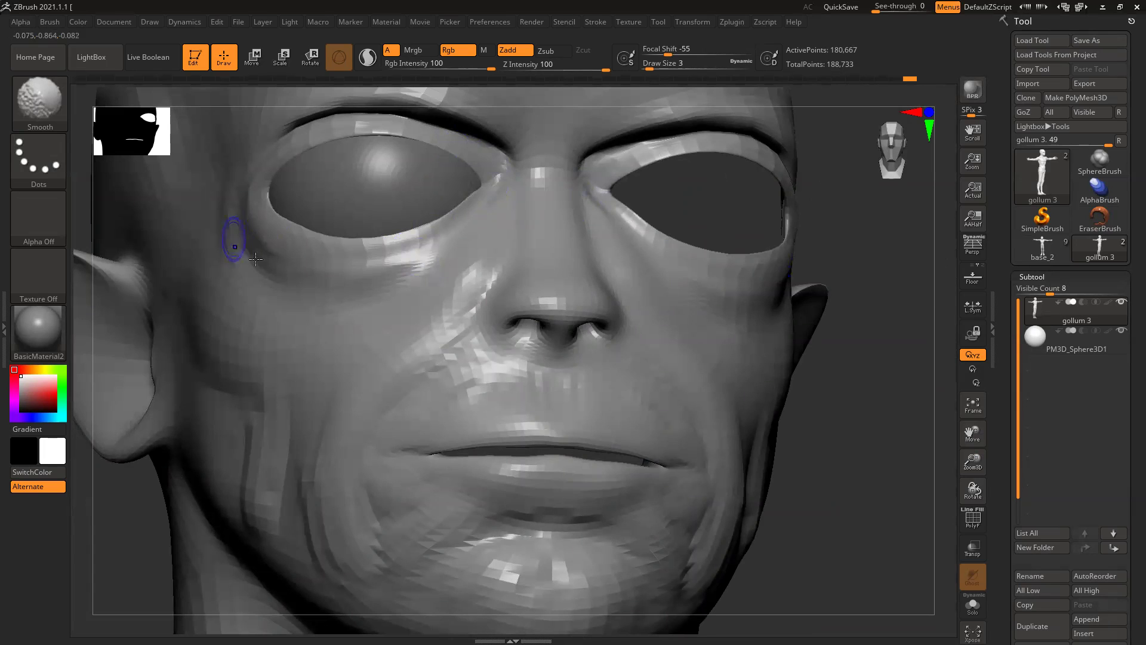
# Step: Carve a crease beneath the lower eyelid from the outer to the inner corner with subtractive ClayBuildup strokes
pyautogui.press('shift')
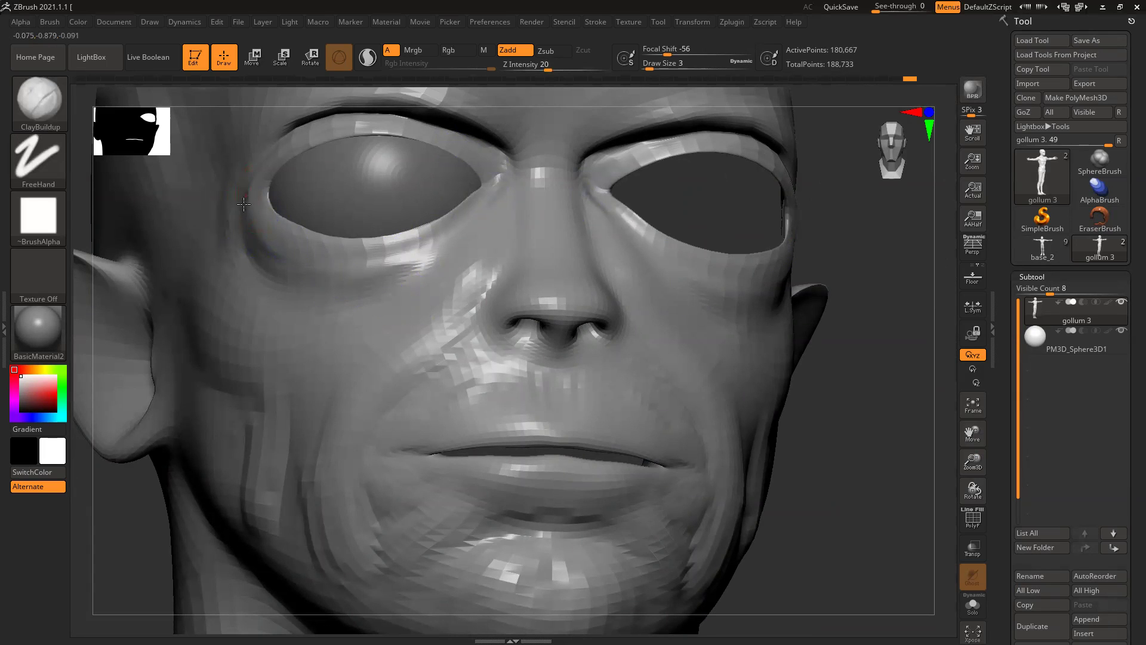
pyautogui.keyDown('alt'); pyautogui.moveTo(243, 207); pyautogui.dragTo(259, 242); pyautogui.keyUp('alt')
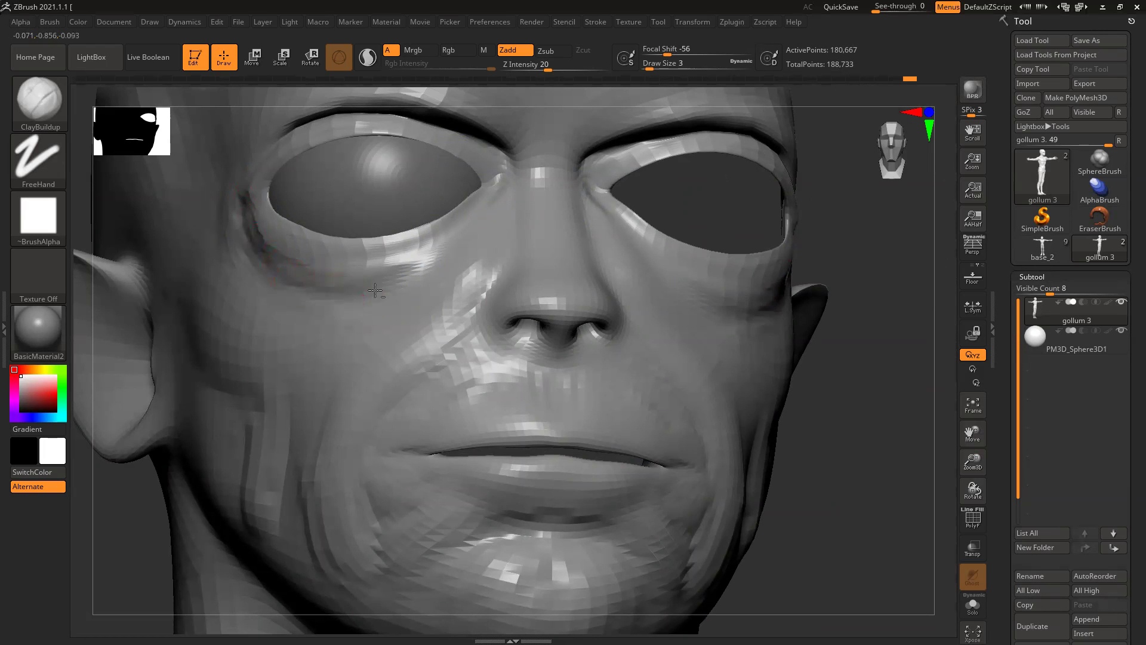
pyautogui.keyDown('alt'); pyautogui.moveTo(362, 294); pyautogui.dragTo(451, 247); pyautogui.keyUp('alt')
pyautogui.keyDown('alt'); pyautogui.moveTo(406, 277); pyautogui.dragTo(505, 204); pyautogui.keyUp('alt')
pyautogui.moveTo(429, 256)
pyautogui.keyDown('alt'); pyautogui.mouseDown()
pyautogui.moveTo(481, 215)
pyautogui.moveTo(449, 239)
pyautogui.mouseUp(); pyautogui.keyUp('alt')
# Step: Build up the eye-bag folds below the crease and the cheek beside the nose with ClayBuildup, and check the whole face
pyautogui.moveTo(405, 279)
pyautogui.mouseDown()
pyautogui.moveTo(430, 302)
pyautogui.moveTo(452, 256)
pyautogui.moveTo(406, 286)
pyautogui.moveTo(249, 263)
pyautogui.mouseUp()
pyautogui.moveTo(272, 302)
pyautogui.mouseDown()
pyautogui.moveTo(448, 258)
pyautogui.moveTo(473, 220)
pyautogui.moveTo(382, 298)
pyautogui.mouseUp()
pyautogui.moveTo(466, 289)
pyautogui.mouseDown()
pyautogui.moveTo(421, 319)
pyautogui.moveTo(442, 299)
pyautogui.moveTo(403, 358)
pyautogui.mouseUp()
pyautogui.moveTo(450, 310); pyautogui.dragTo(388, 370)
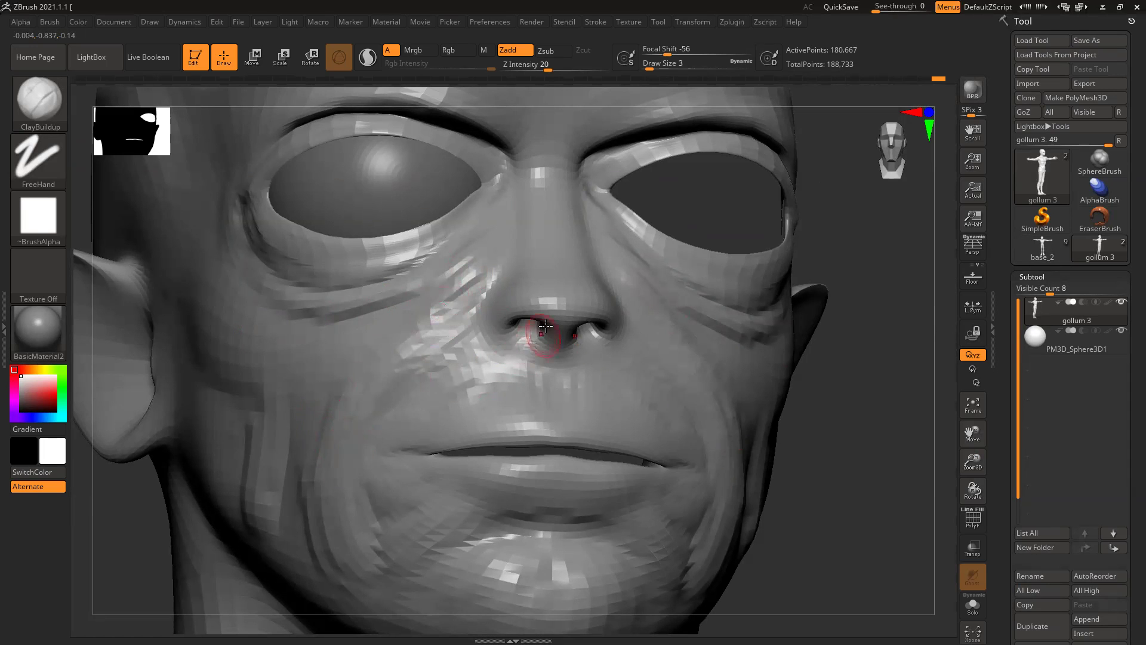
pyautogui.keyDown('shift'); pyautogui.moveTo(877, 379); pyautogui.dragTo(851, 377); pyautogui.keyUp('shift')
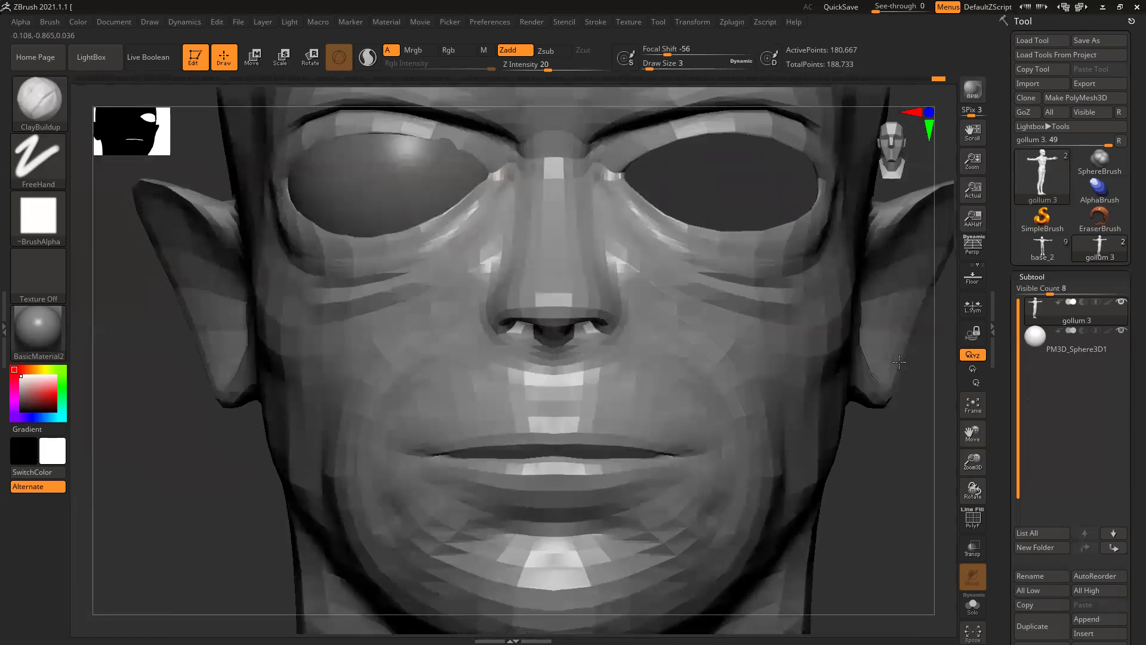
pyautogui.keyDown('ctrl'); pyautogui.moveTo(762, 394); pyautogui.dragTo(655, 363, button='right'); pyautogui.keyUp('ctrl')
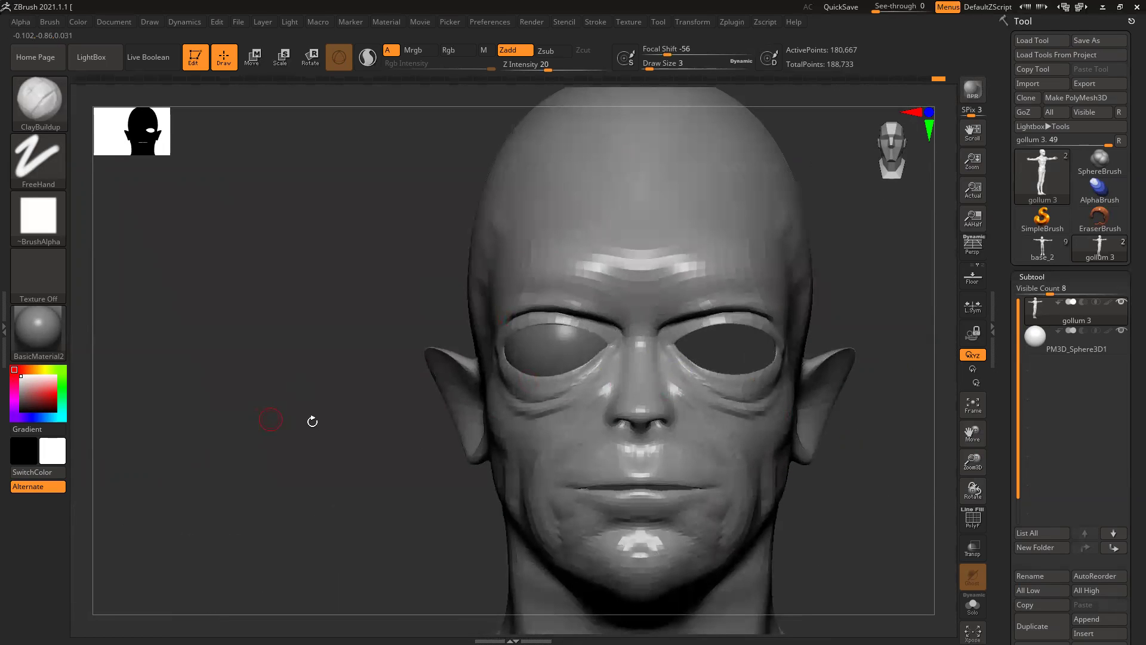
# Step: Select the eyeball sphere and nudge it slightly inward and up within its socket, checking the fit from below and the front
pyautogui.click(1104, 348)
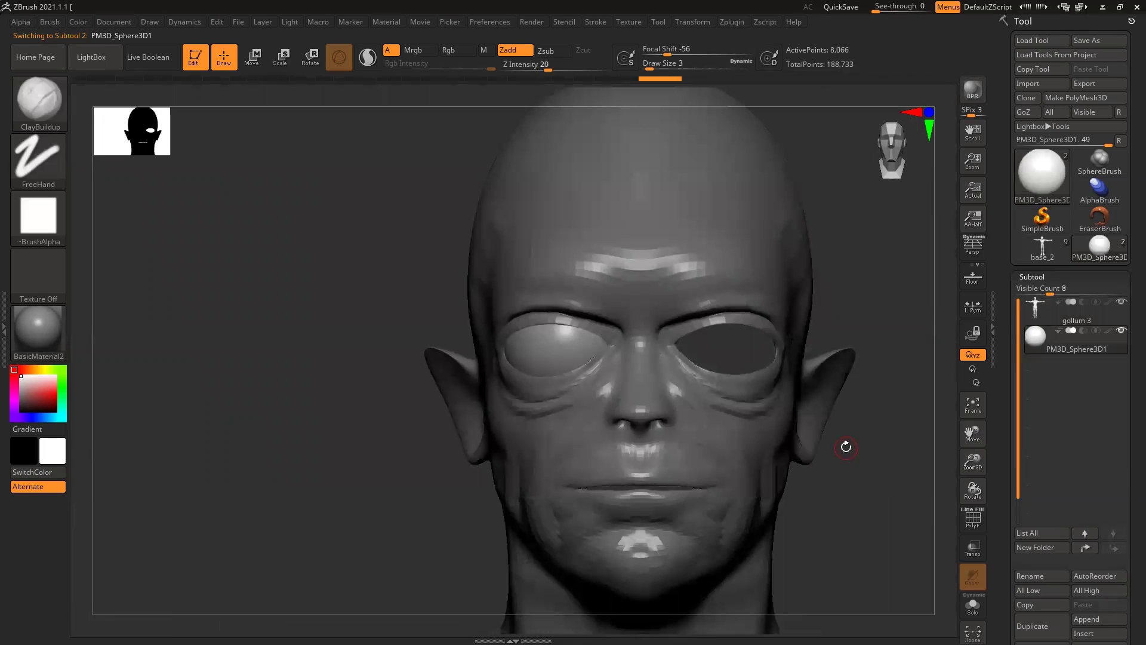
pyautogui.press('w')
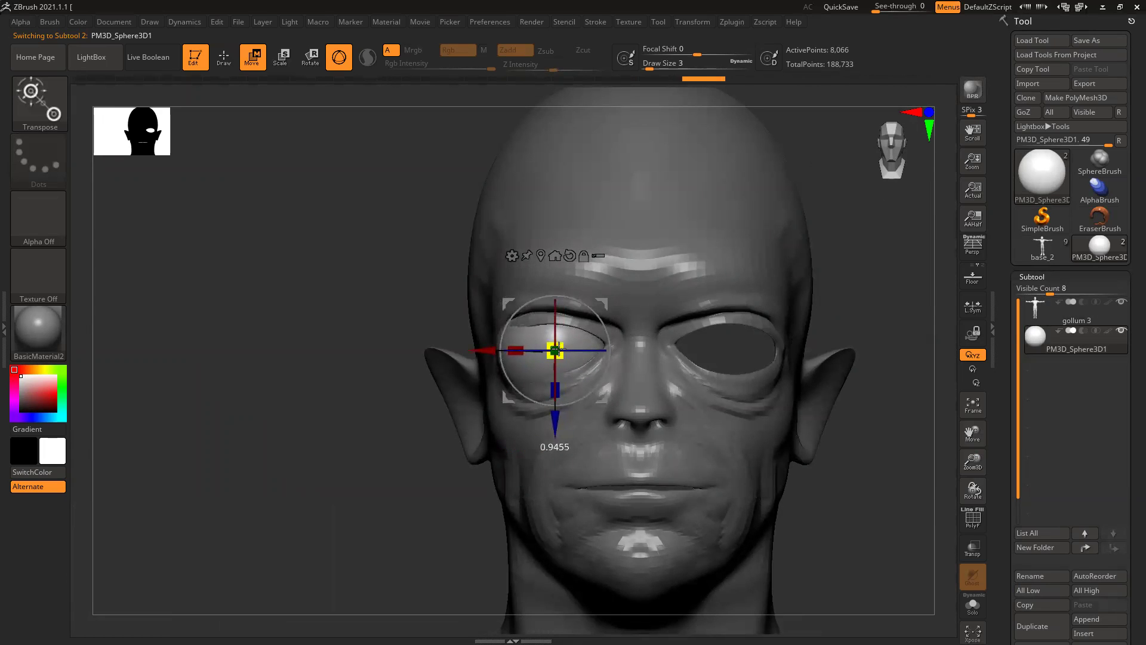
pyautogui.moveTo(604, 399); pyautogui.dragTo(610, 393)
pyautogui.moveTo(378, 466); pyautogui.dragTo(410, 400)
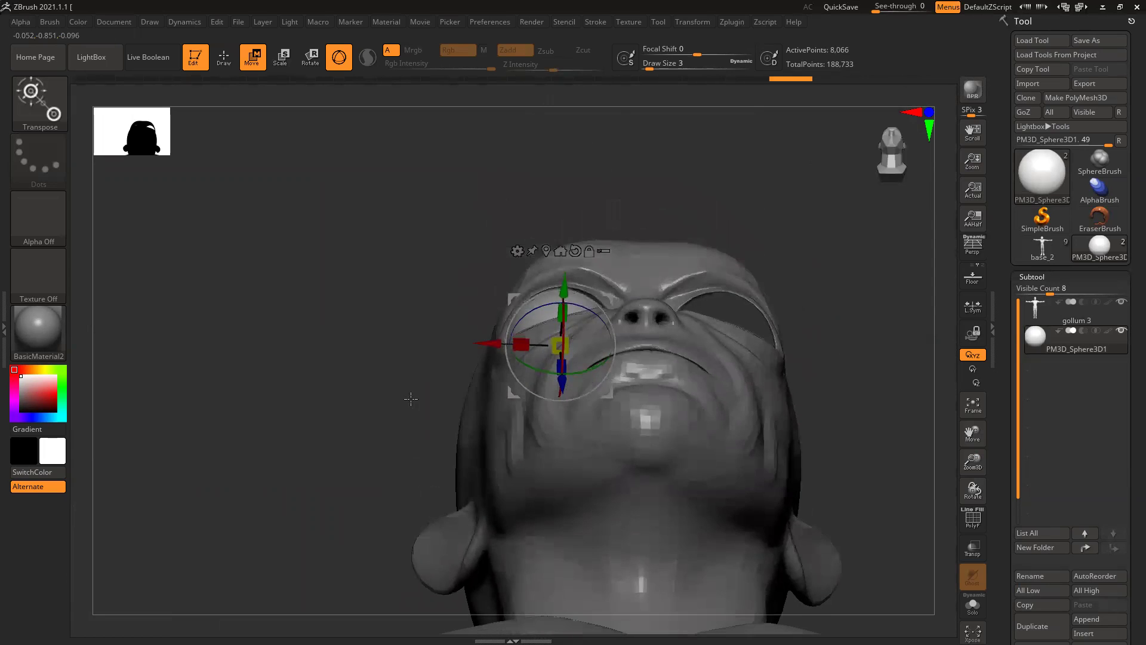
pyautogui.moveTo(338, 476); pyautogui.dragTo(704, 458)
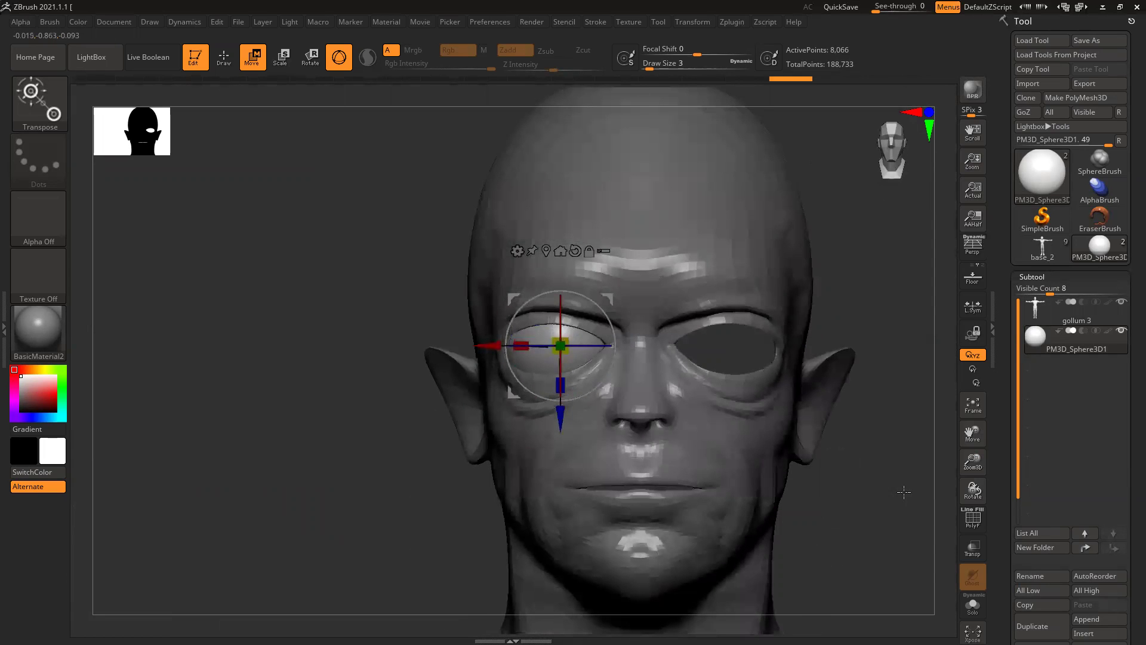
pyautogui.hotkey('ctrl', 'z')
pyautogui.hotkey('ctrl', 'z')
pyautogui.hotkey('ctrl', 'z')
pyautogui.moveTo(906, 520); pyautogui.dragTo(894, 498)
# Step: Mirror the eyeball into the opposite socket with SubTool Master, merging both spheres into one subtool
pyautogui.click(746, 24)
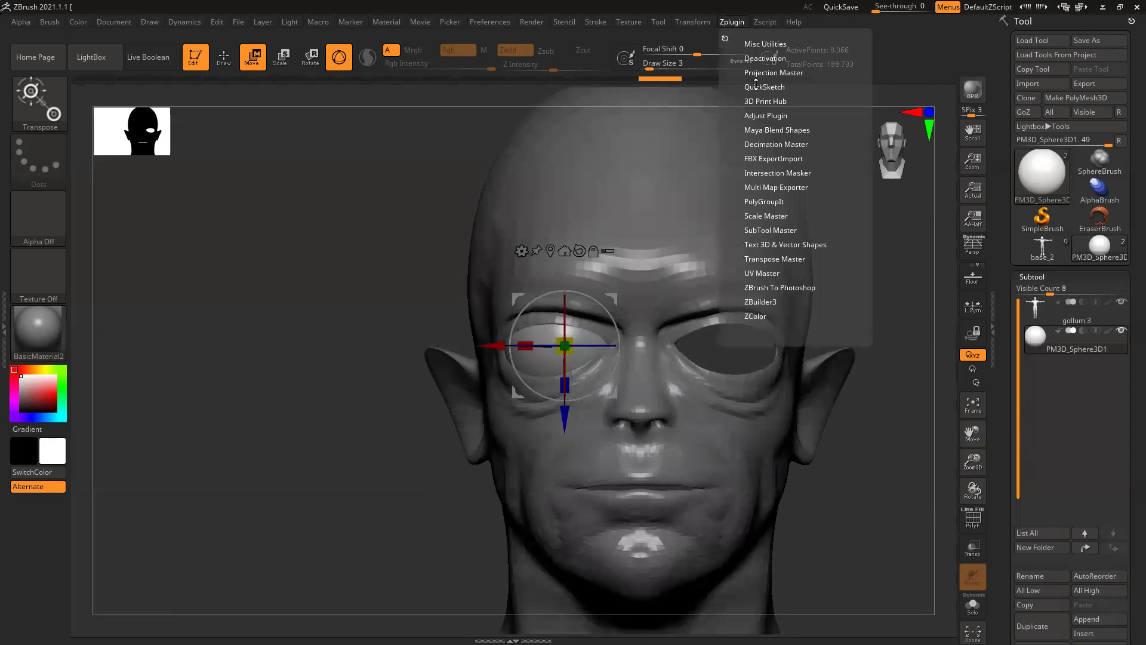
pyautogui.click(762, 229)
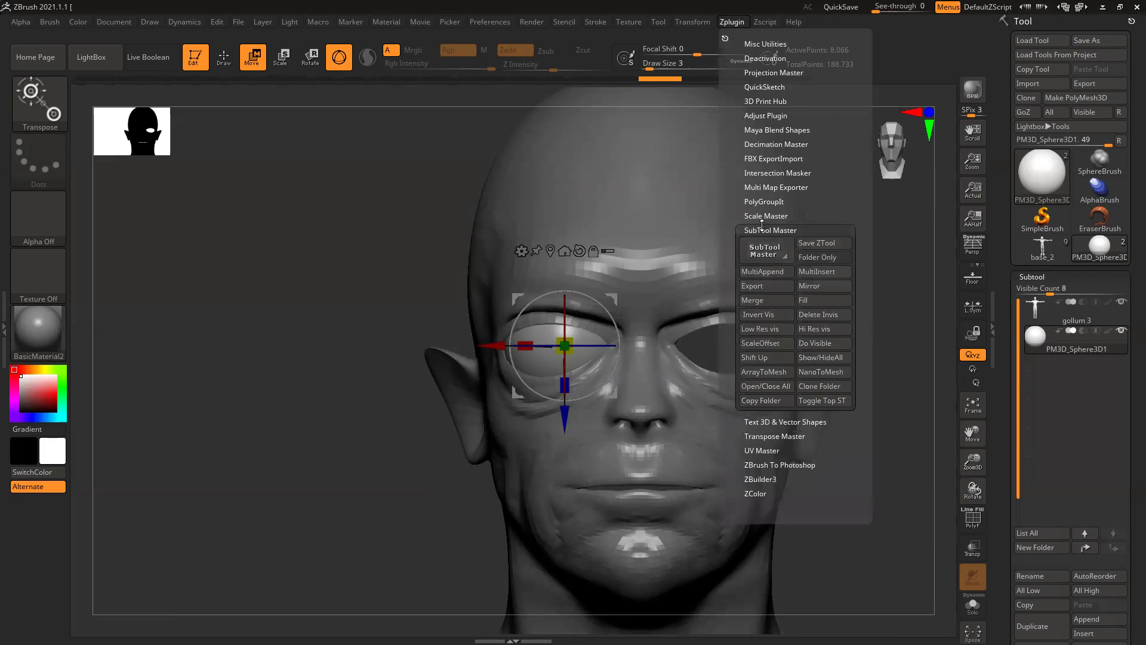
pyautogui.click(823, 285)
pyautogui.click(477, 161)
pyautogui.click(507, 304)
# Step: Reshape the inner brow and nose bridge between the eyes on the head subtool using ClayBuildup at draw size 9
pyautogui.keyDown('alt'); pyautogui.moveTo(862, 456); pyautogui.dragTo(781, 447); pyautogui.keyUp('alt')
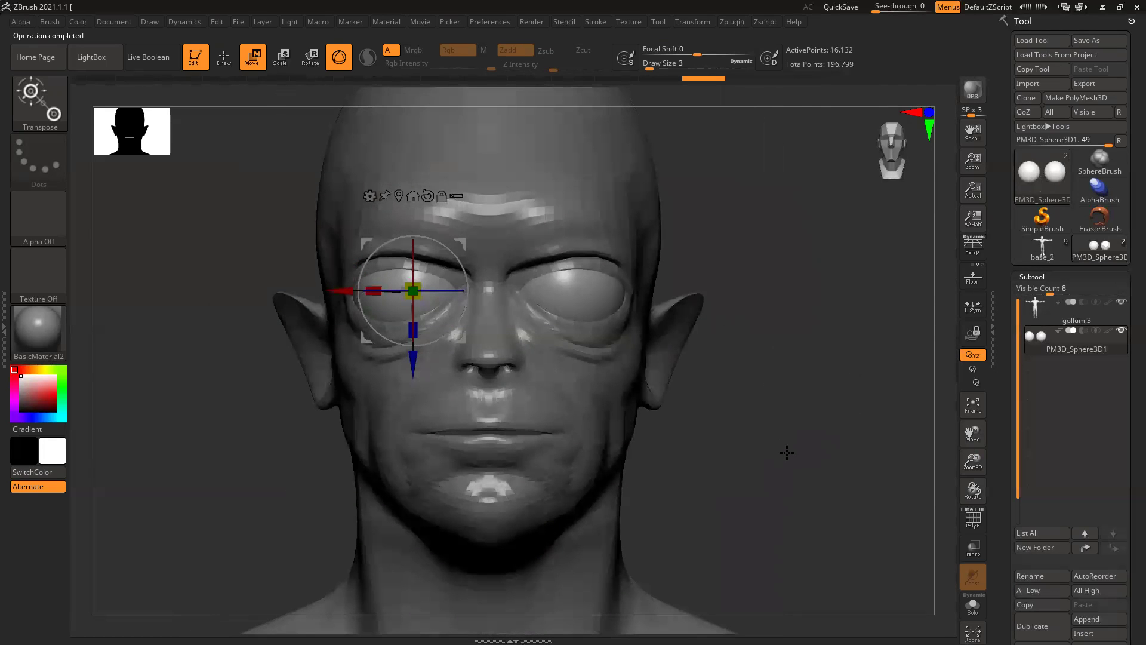
pyautogui.keyDown('alt'); pyautogui.moveTo(775, 454); pyautogui.dragTo(754, 492); pyautogui.keyUp('alt')
pyautogui.keyDown('ctrl'); pyautogui.moveTo(634, 357); pyautogui.dragTo(640, 375, button='right'); pyautogui.keyUp('ctrl')
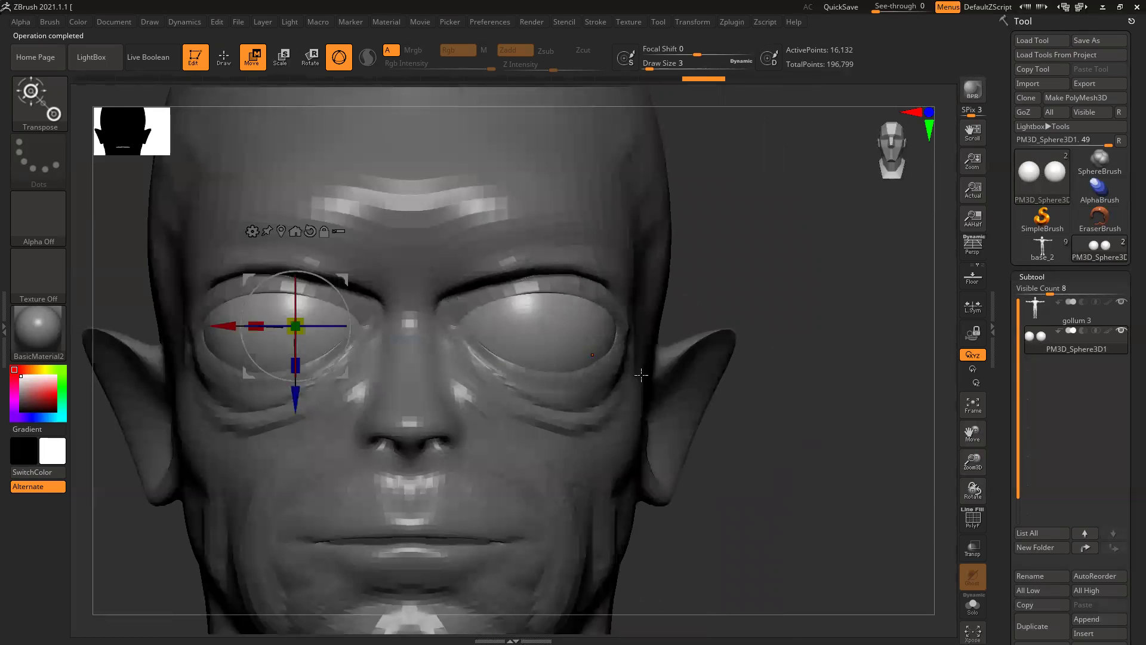
pyautogui.keyDown('alt'); pyautogui.click(419, 201); pyautogui.keyUp('alt')
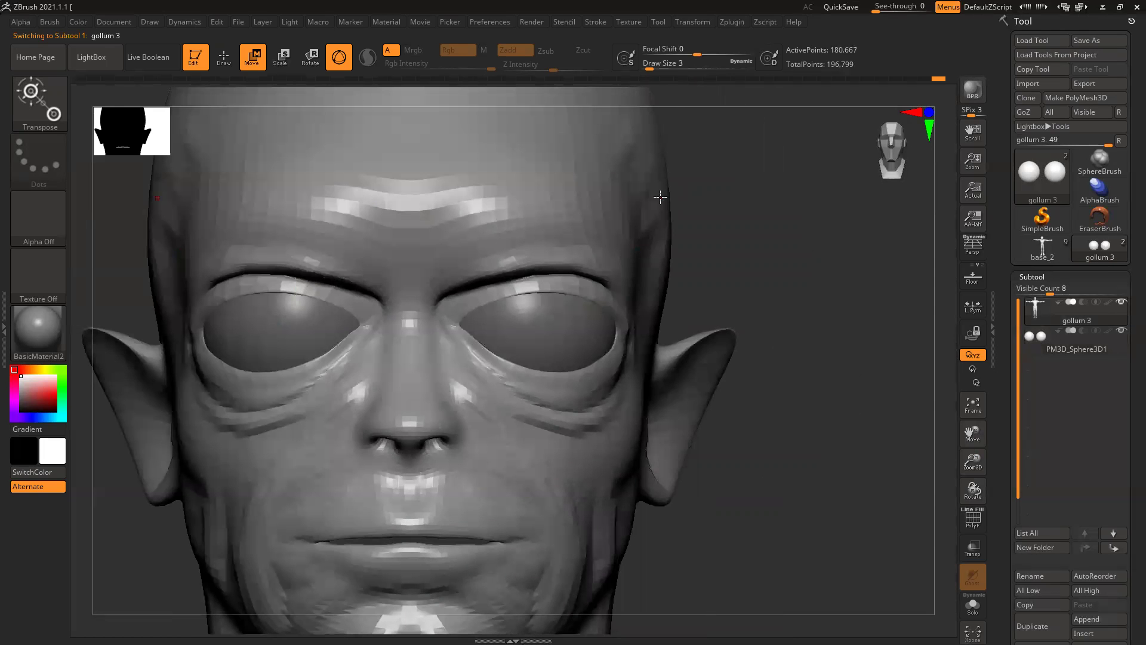
pyautogui.press('b')
pyautogui.press('c')
pyautogui.press('b')
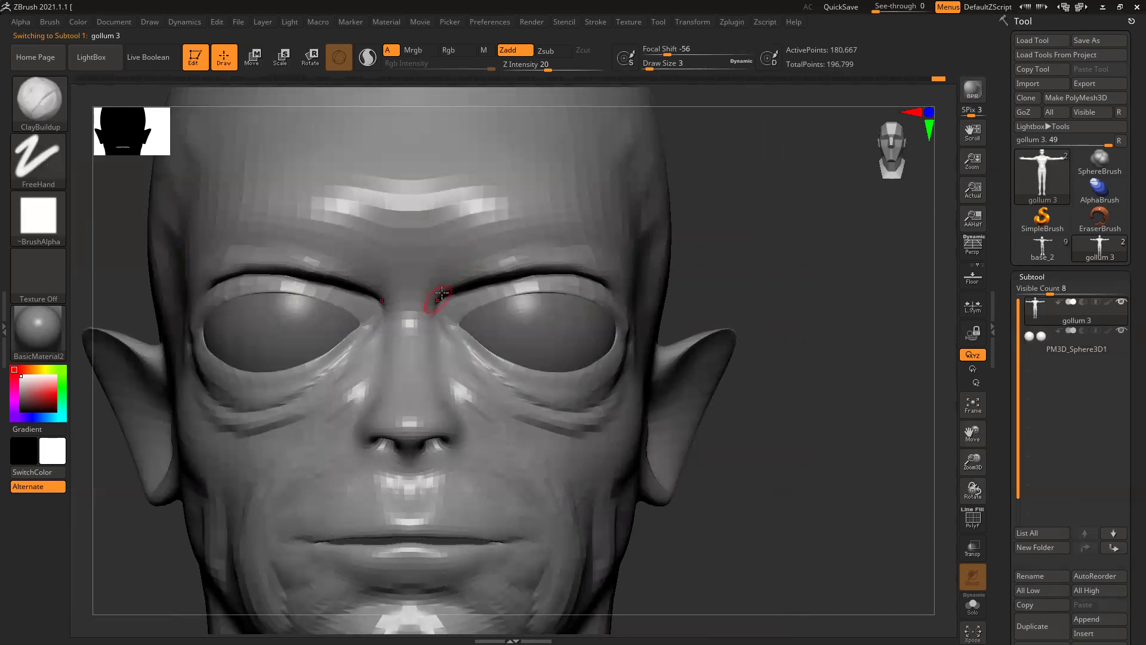
pyautogui.press(']')
pyautogui.moveTo(466, 277); pyautogui.dragTo(421, 316)
pyautogui.moveTo(451, 293); pyautogui.dragTo(420, 335)
pyautogui.moveTo(411, 376)
pyautogui.mouseDown()
pyautogui.moveTo(411, 293)
pyautogui.moveTo(426, 309)
pyautogui.moveTo(412, 316)
pyautogui.mouseUp()
pyautogui.moveTo(455, 281); pyautogui.dragTo(418, 325)
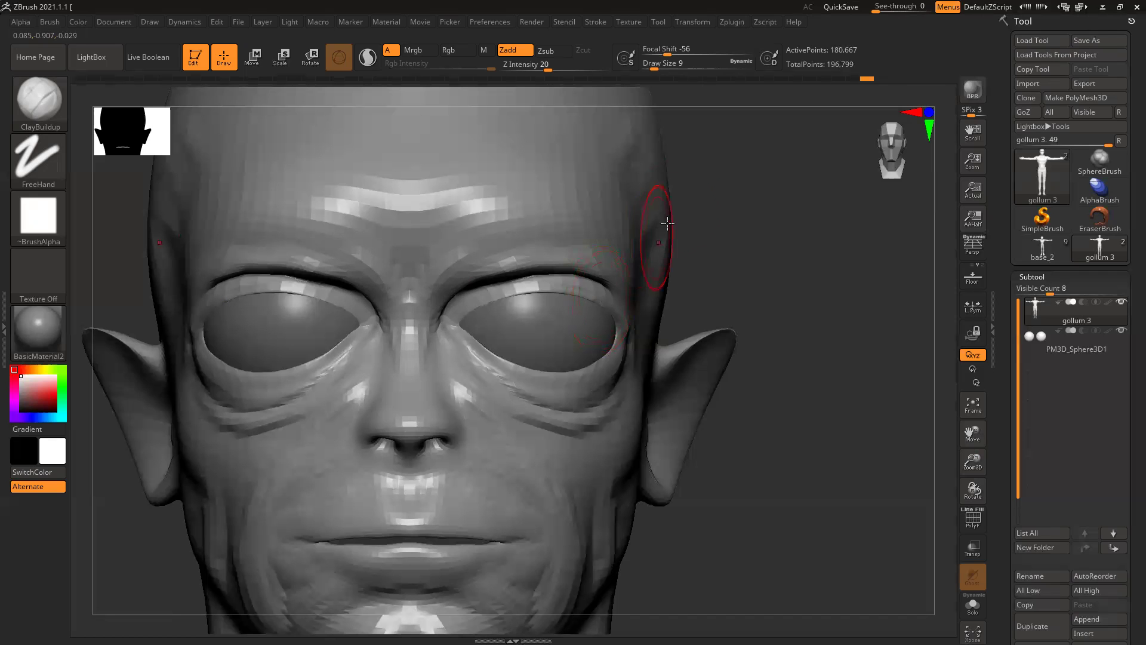
# Step: Build up the brow ridge from the inner brow around to the outer eye corner with ClayBuildup strokes
pyautogui.moveTo(826, 299)
pyautogui.mouseDown()
pyautogui.moveTo(490, 304)
pyautogui.moveTo(449, 314)
pyautogui.moveTo(431, 333)
pyautogui.mouseUp()
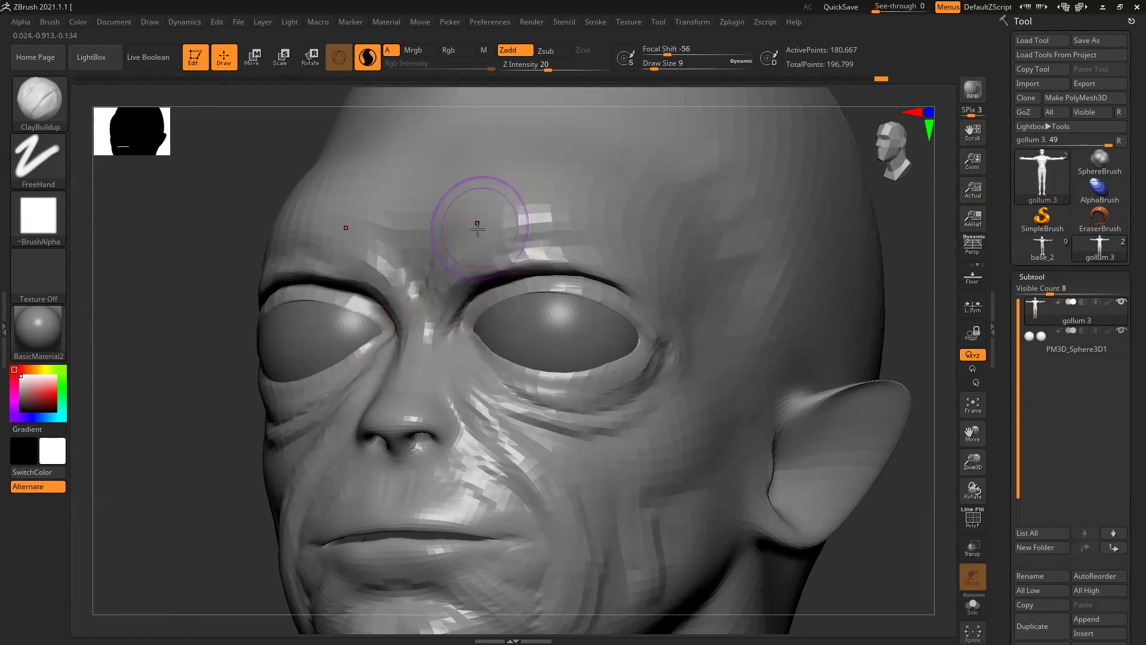
pyautogui.moveTo(517, 242)
pyautogui.mouseDown()
pyautogui.moveTo(446, 254)
pyautogui.moveTo(460, 234)
pyautogui.moveTo(520, 238)
pyautogui.moveTo(473, 270)
pyautogui.mouseUp()
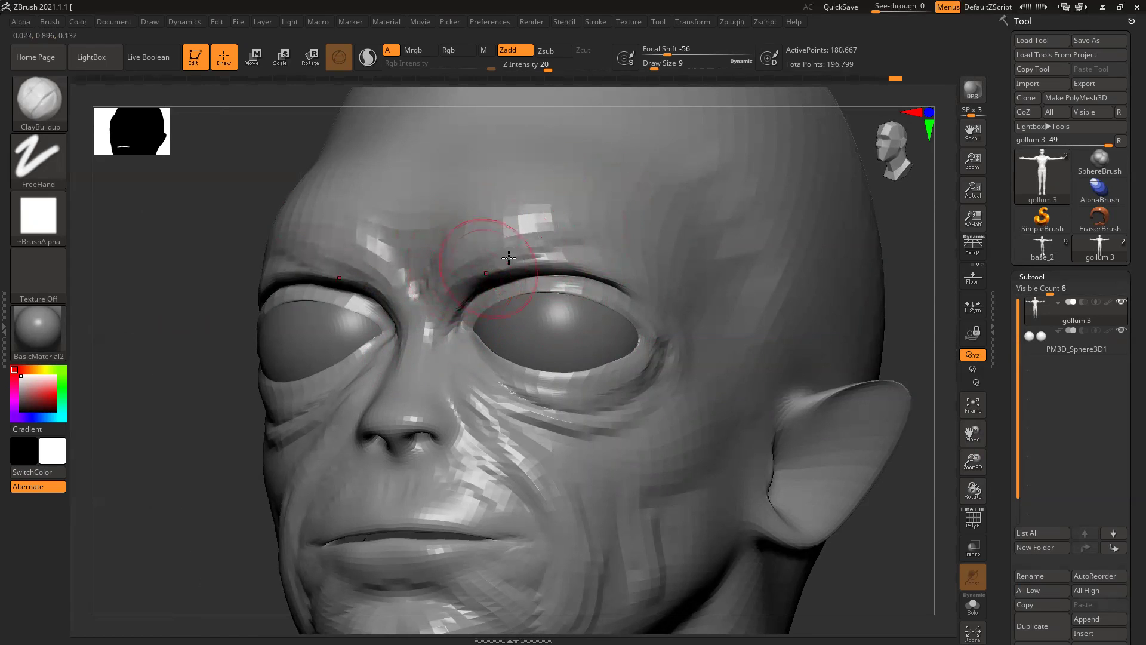
pyautogui.moveTo(603, 241); pyautogui.dragTo(485, 232)
pyautogui.moveTo(621, 222)
pyautogui.mouseDown()
pyautogui.moveTo(521, 205)
pyautogui.moveTo(495, 237)
pyautogui.moveTo(612, 240)
pyautogui.moveTo(673, 288)
pyautogui.moveTo(654, 294)
pyautogui.moveTo(674, 316)
pyautogui.mouseUp()
pyautogui.moveTo(534, 234)
pyautogui.mouseDown()
pyautogui.moveTo(638, 231)
pyautogui.moveTo(627, 251)
pyautogui.moveTo(570, 230)
pyautogui.mouseUp()
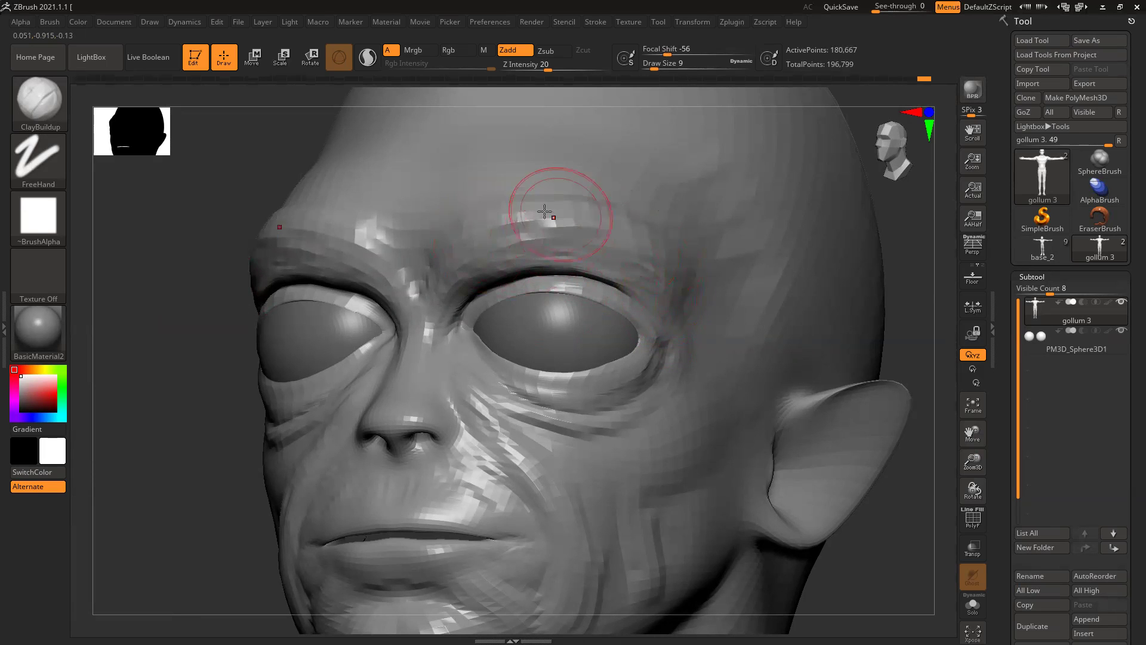
pyautogui.keyDown('shift'); pyautogui.moveTo(171, 351); pyautogui.dragTo(352, 325); pyautogui.keyUp('shift')
pyautogui.moveTo(526, 209); pyautogui.dragTo(477, 213)
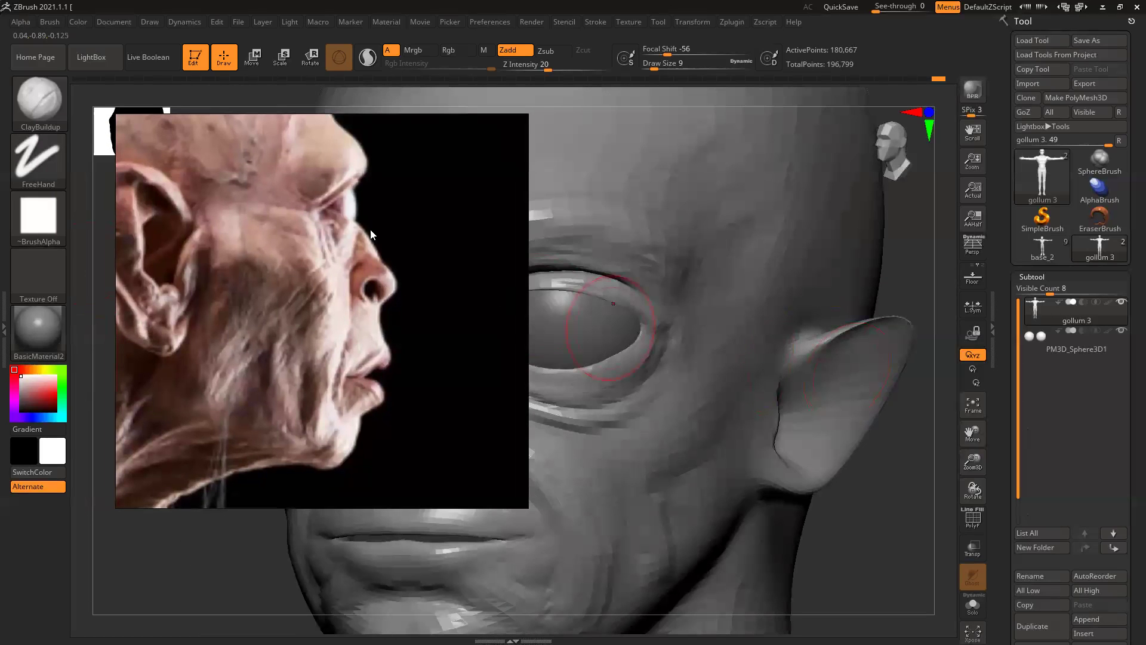
# Step: Examine the Gollum reference photos in profile and three-quarter view against the sculpted head
pyautogui.scroll(-6, 398, 295)
pyautogui.scroll(6, 219, 356)
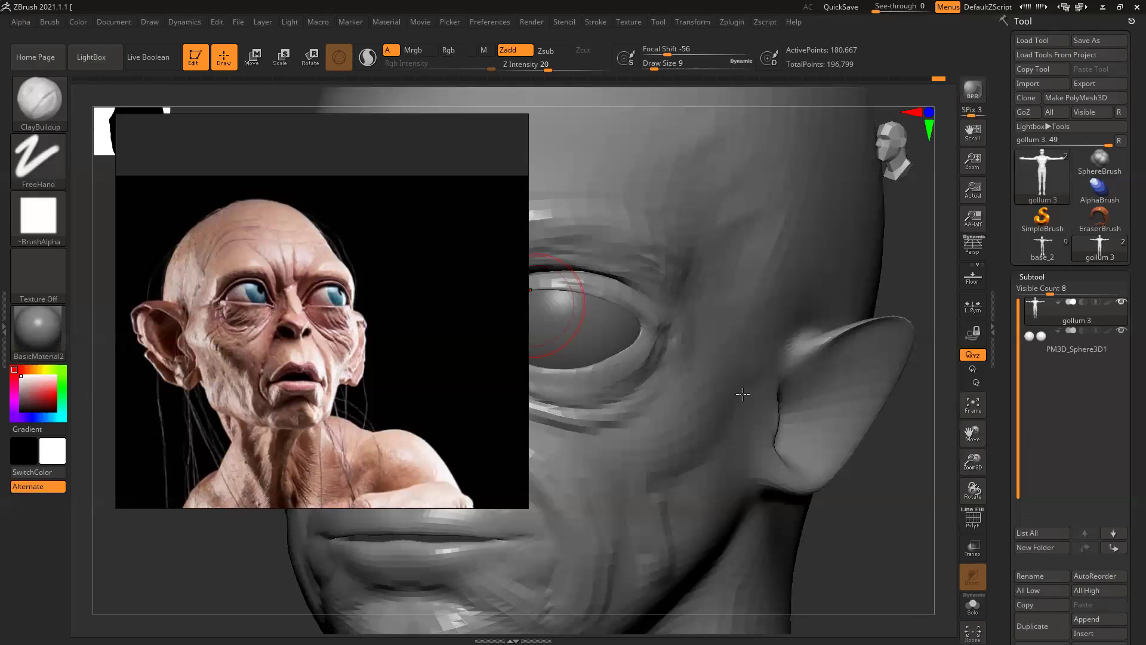
pyautogui.moveTo(419, 278); pyautogui.dragTo(0, 238, button='right')
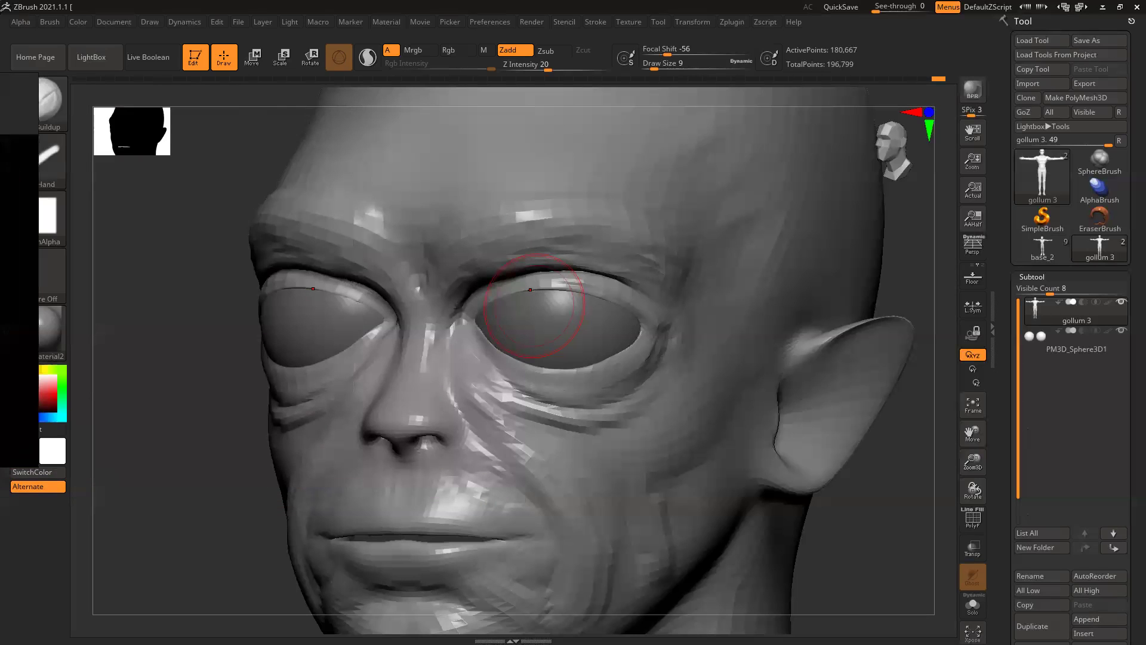
pyautogui.moveTo(171, 379)
pyautogui.mouseDown()
pyautogui.moveTo(287, 378)
pyautogui.moveTo(195, 379)
pyautogui.mouseUp()
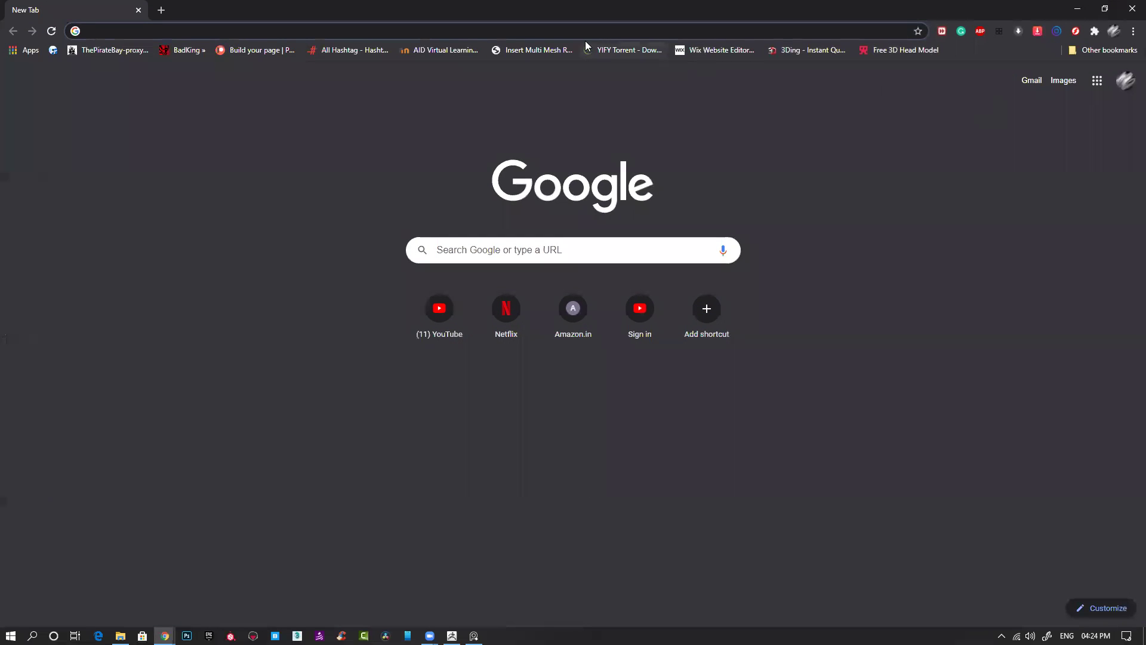
# Step: Switch to Chrome, open artstation.com and dismiss the prints sale pop-up
pyautogui.click(588, 36)
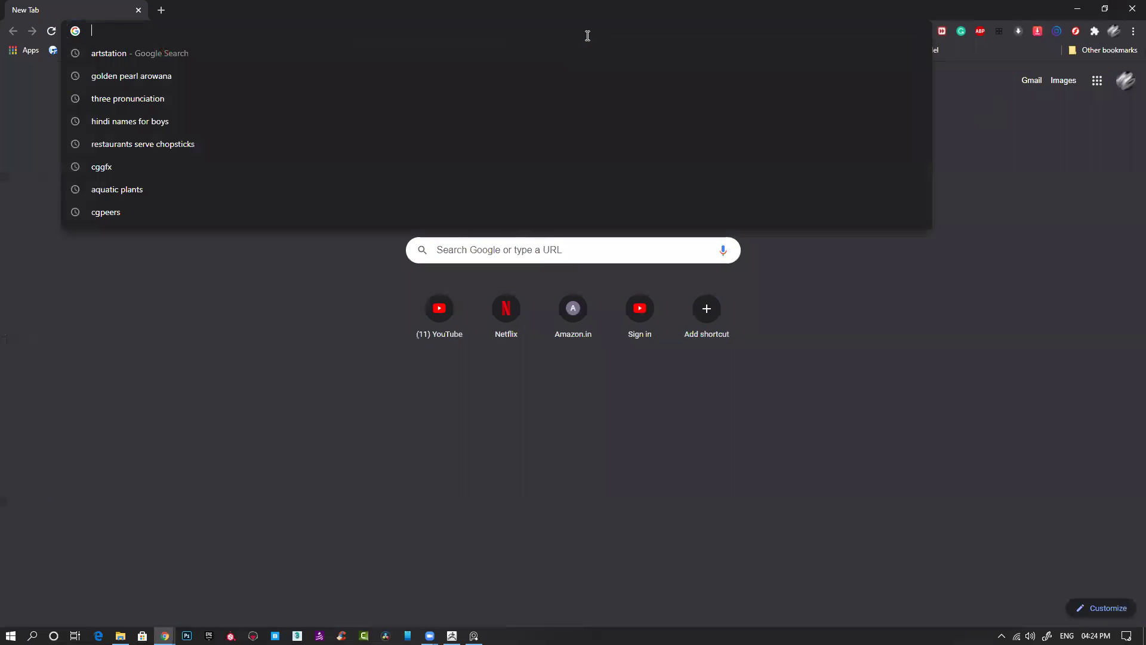
pyautogui.write('artstation.com')
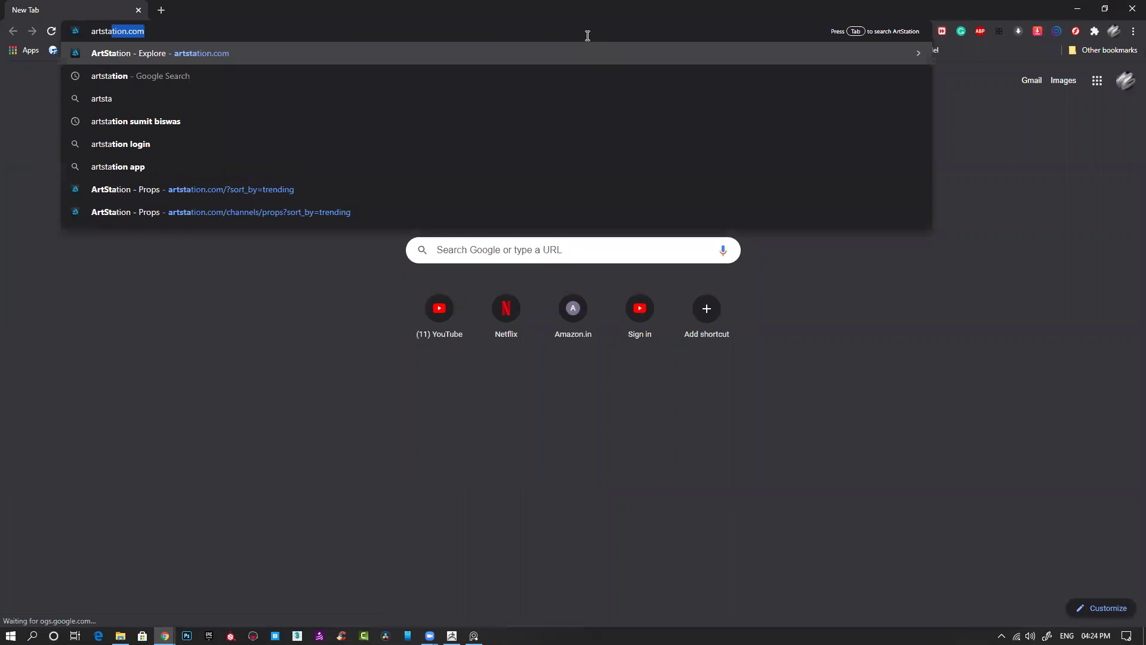
pyautogui.press('Return')
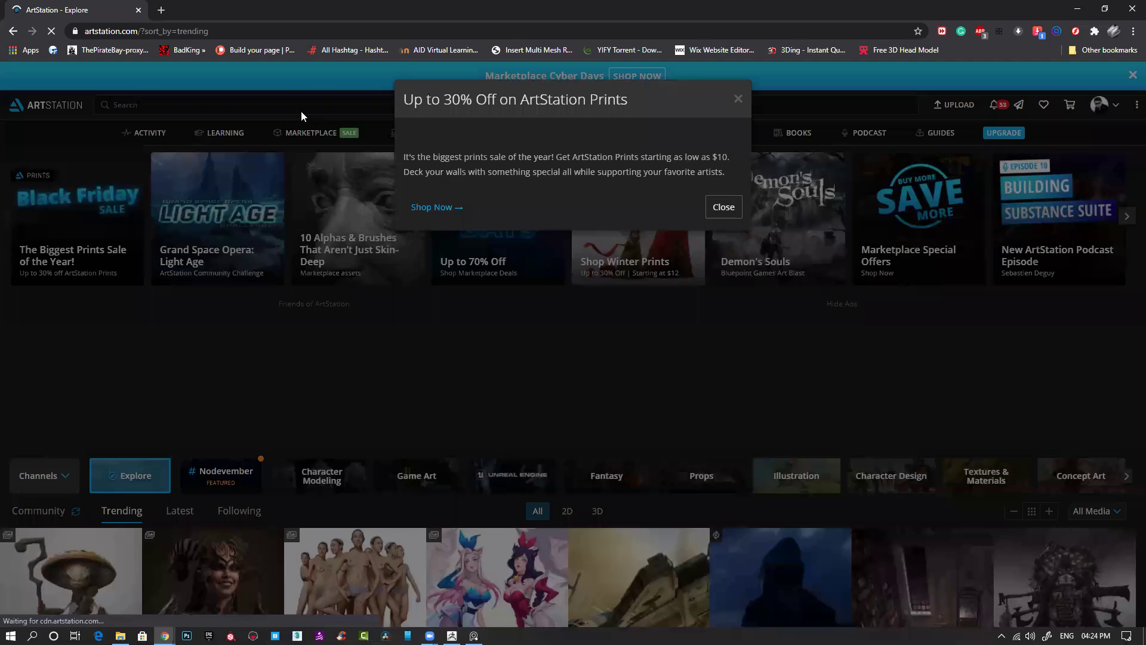
pyautogui.click(733, 99)
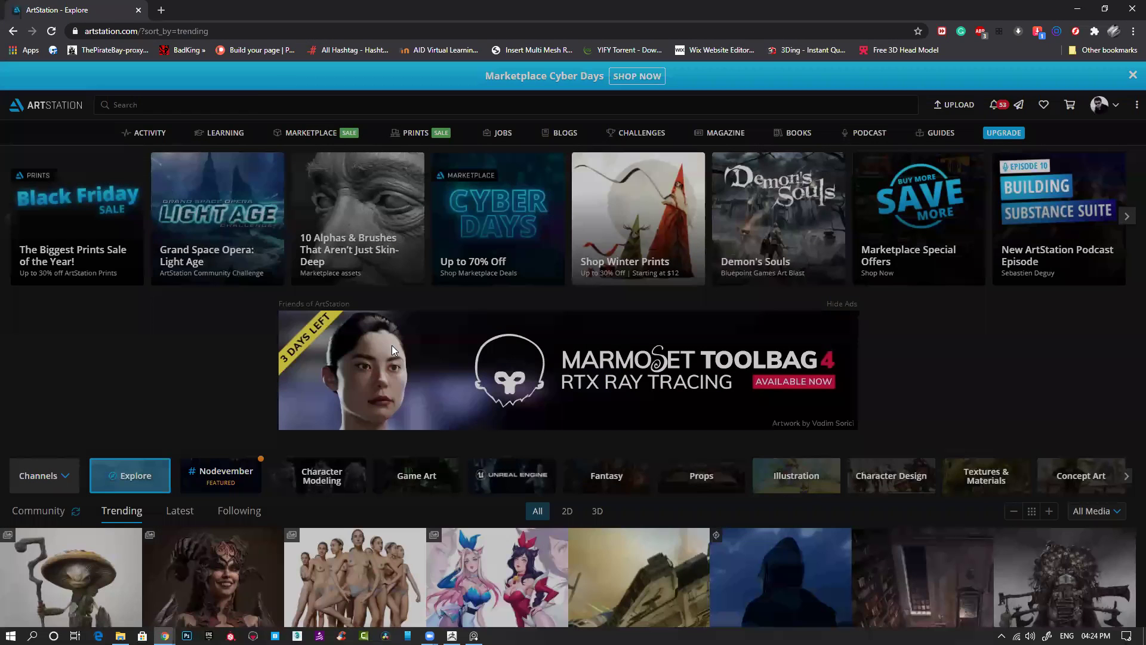
# Step: Search ArtStation for the character artist by name and open the artist's profile
pyautogui.click(254, 102)
pyautogui.write('tushar')
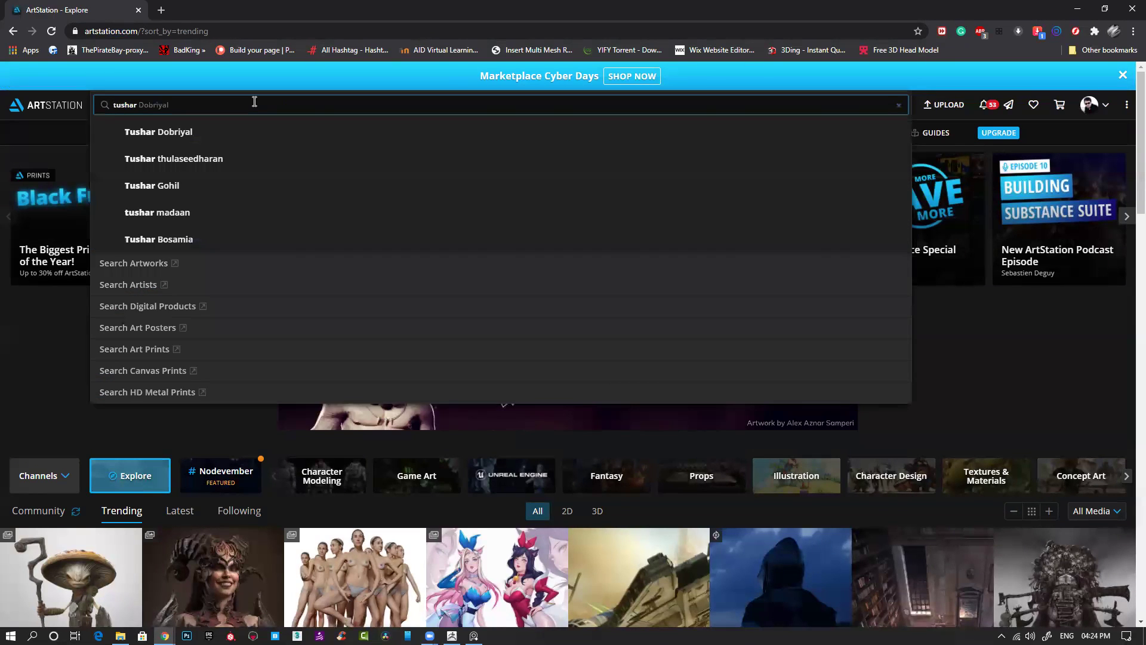
pyautogui.click(182, 129)
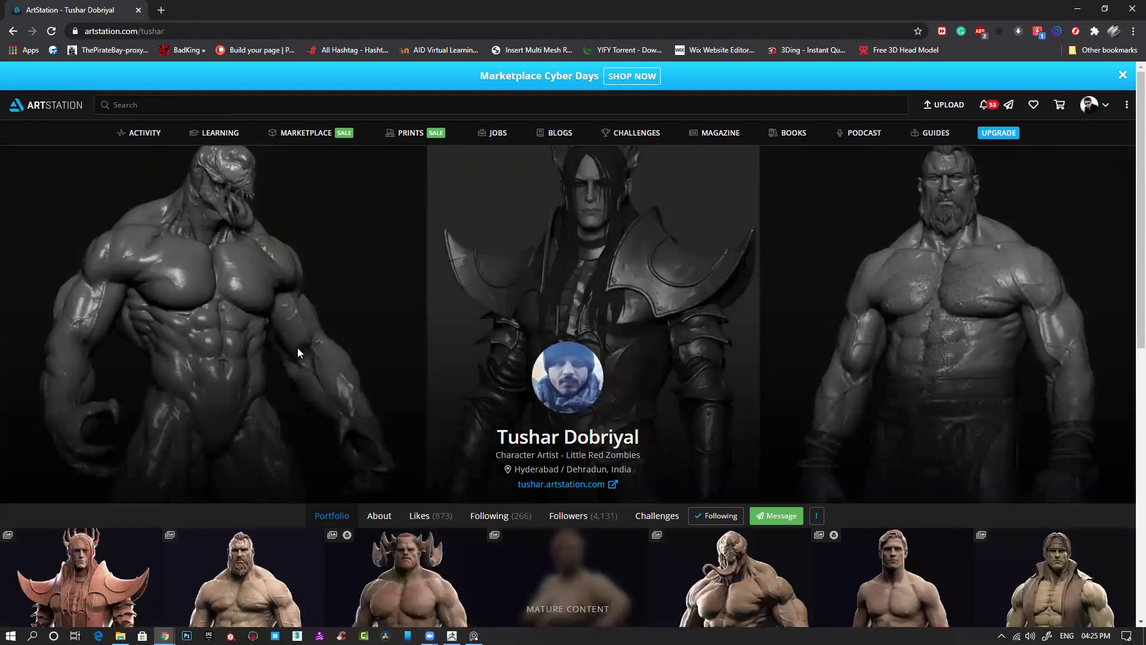
# Step: Look through the character artist's portfolio, examining the anatomy studies, costumed characters and head sculpts
pyautogui.scroll(-3, 297, 348)
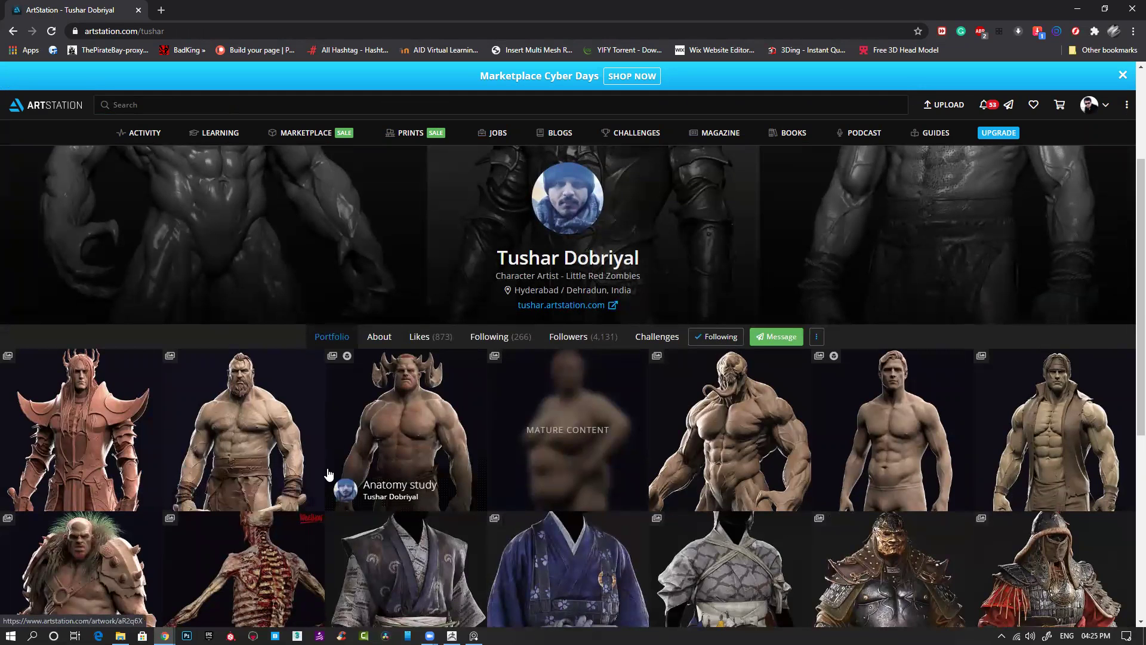
pyautogui.scroll(-2, 328, 471)
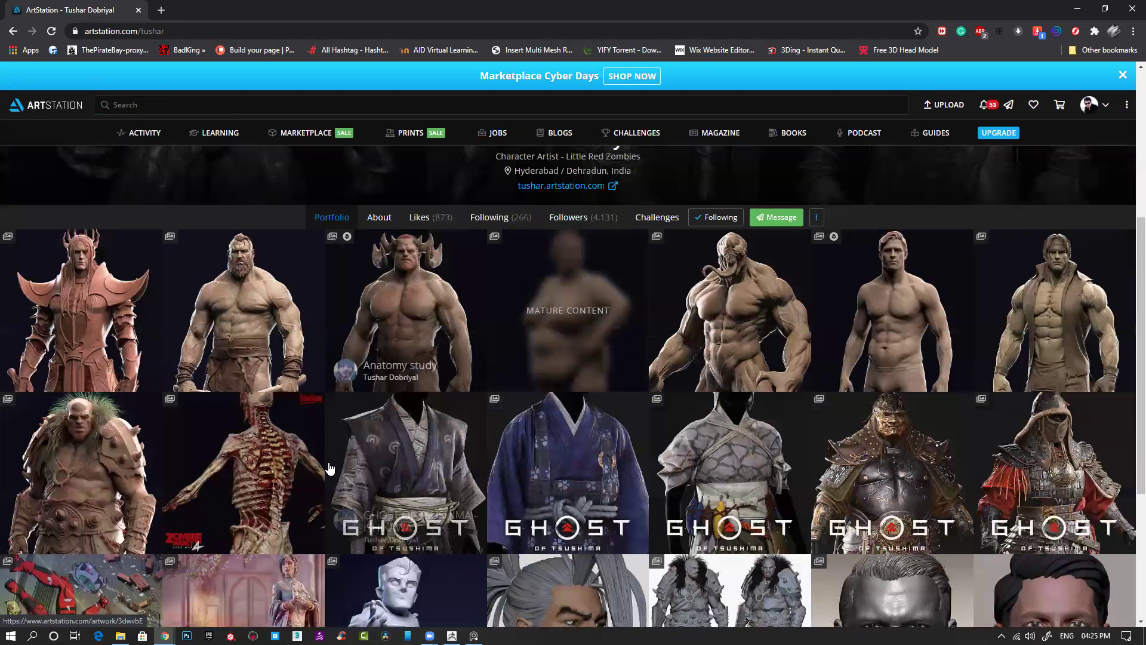
pyautogui.scroll(-4, 331, 467)
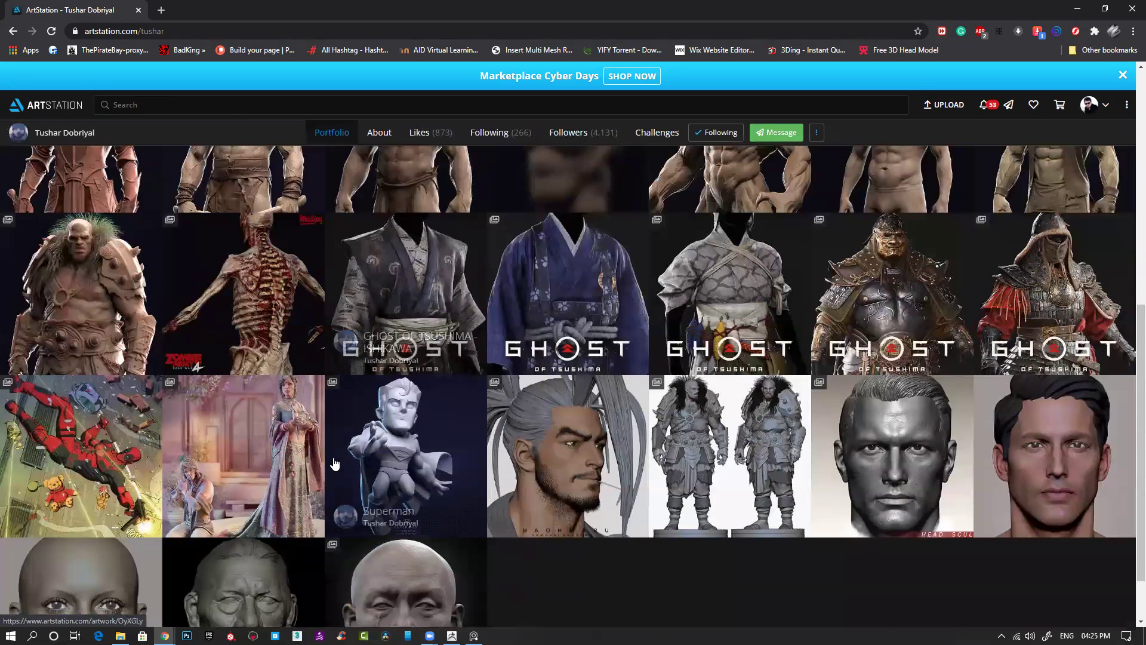
pyautogui.scroll(-2, 740, 538)
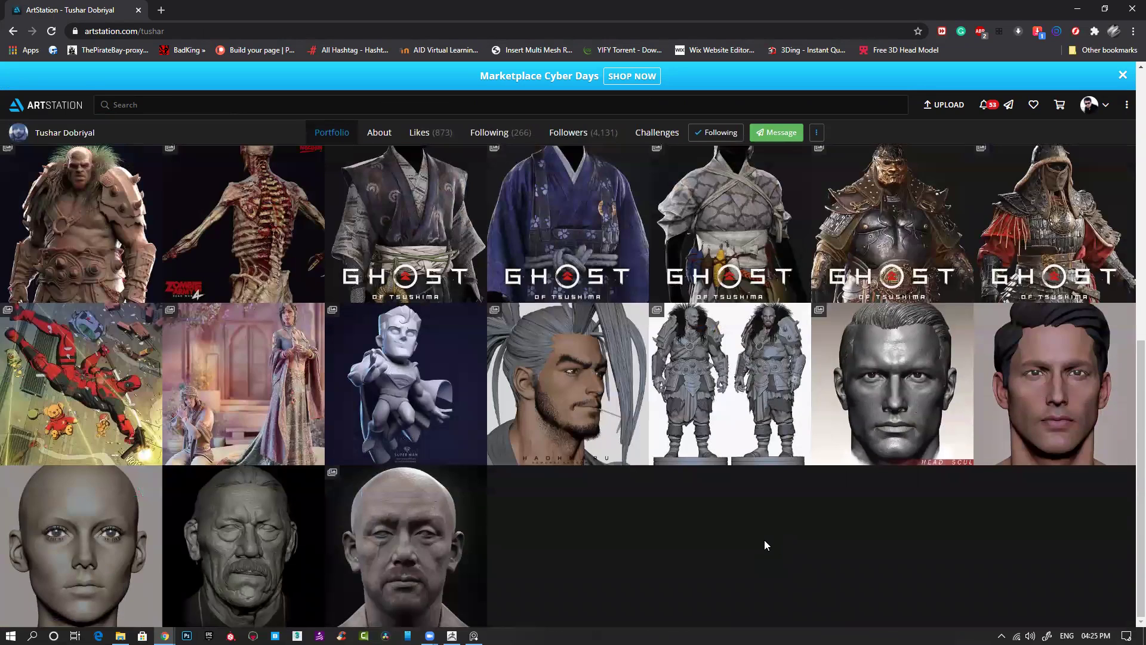
pyautogui.scroll(2, 764, 545)
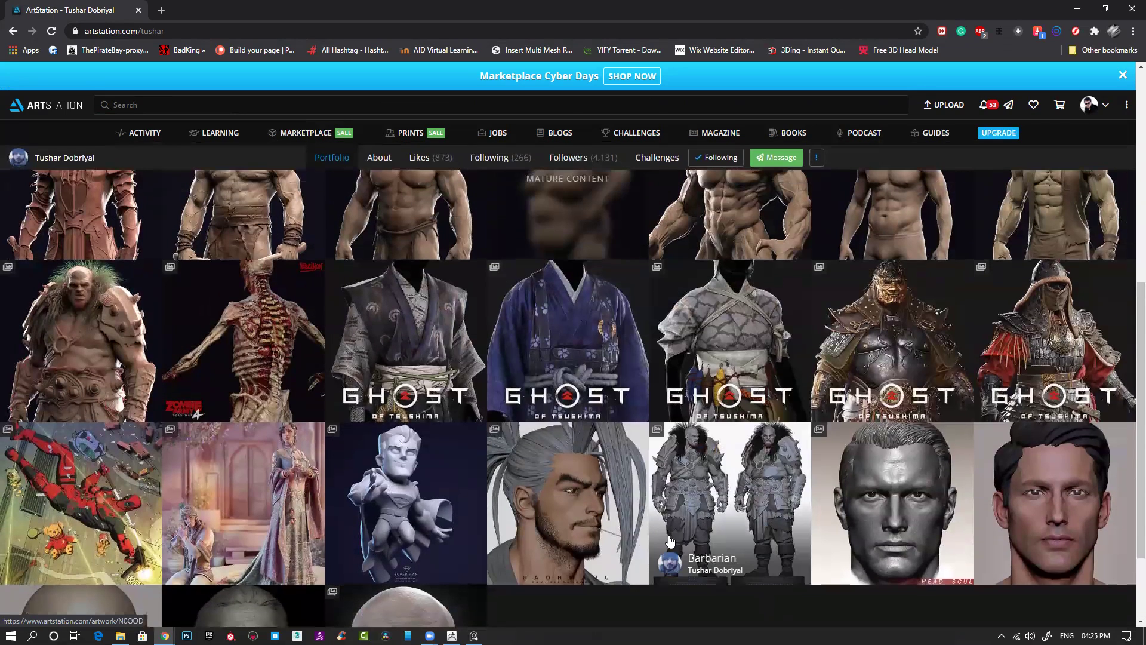
pyautogui.scroll(1, 657, 540)
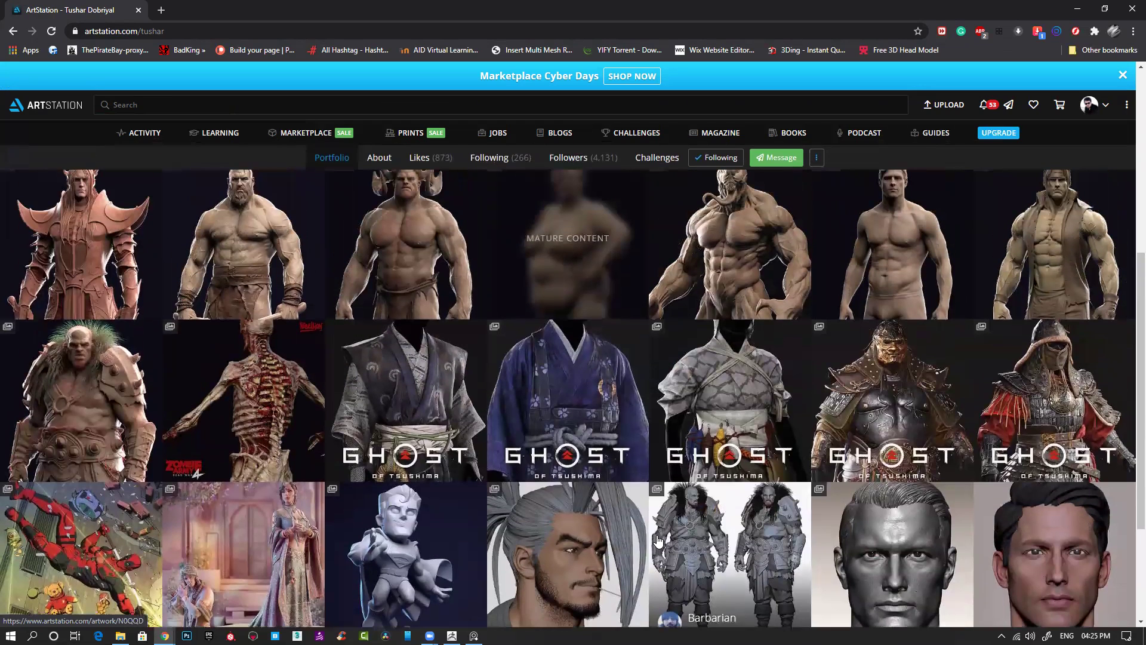
pyautogui.scroll(2, 657, 541)
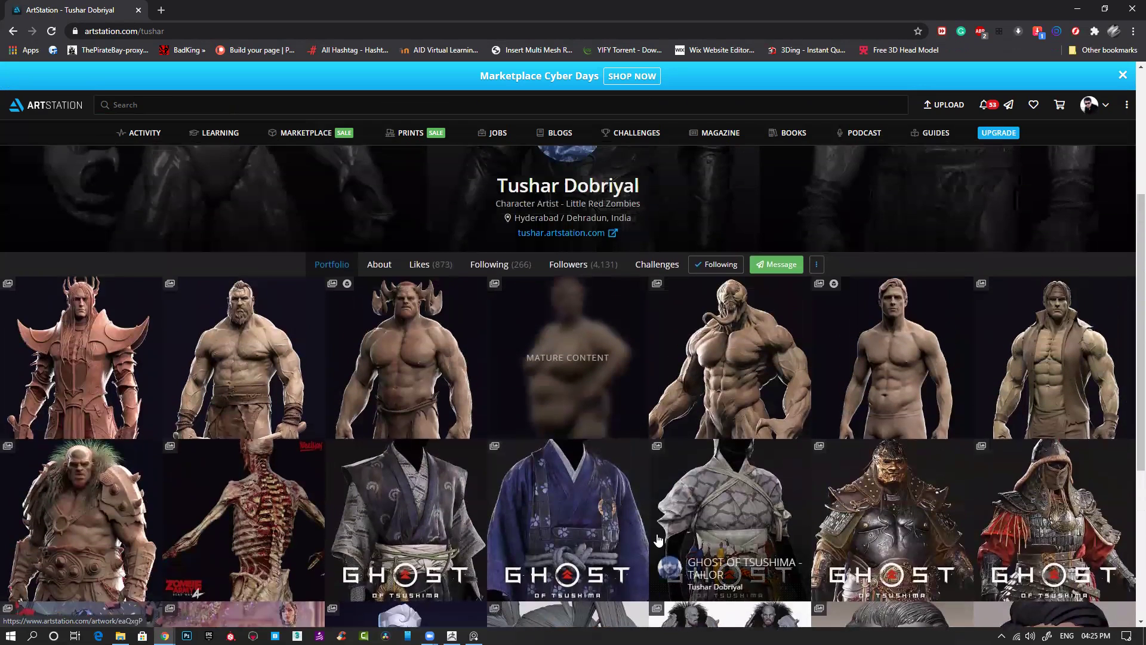
pyautogui.scroll(-1, 650, 496)
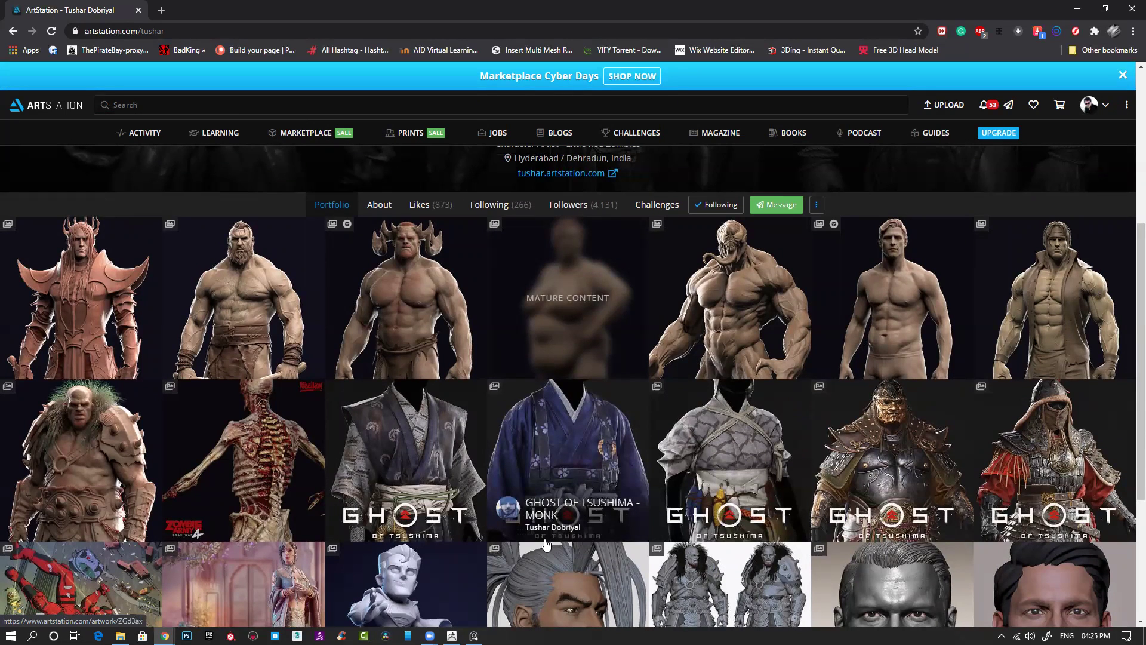
pyautogui.scroll(-3, 545, 543)
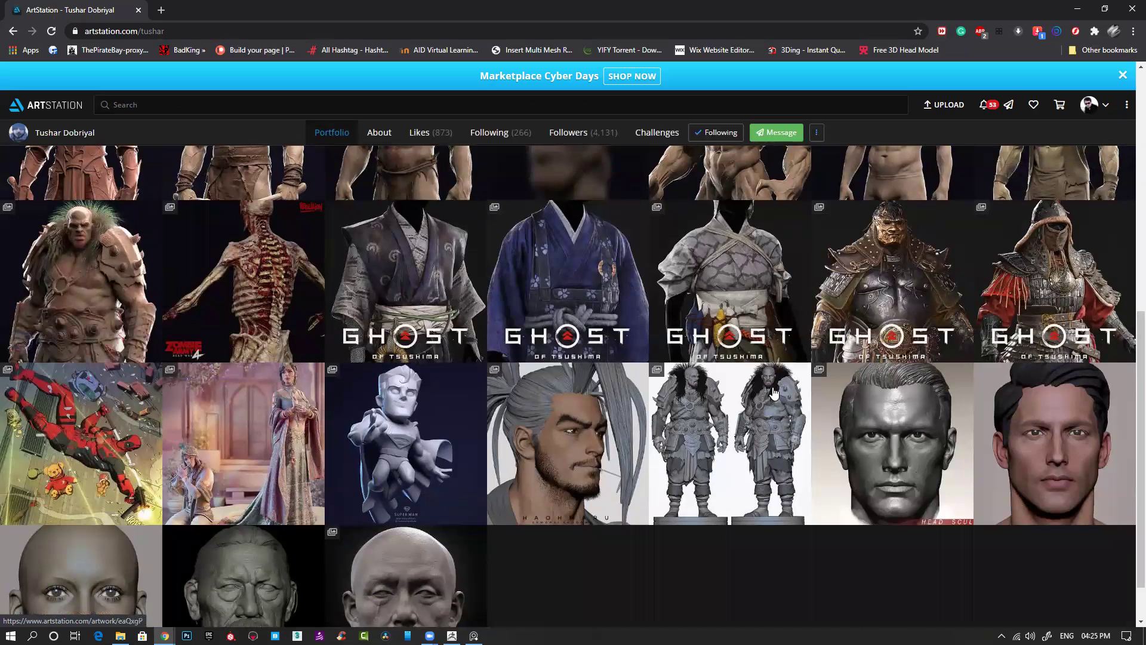
# Step: Open the Ghost of Tsushima Mongols artwork in a new tab and look through its armour renders
pyautogui.scroll(2, 1069, 364)
pyautogui.middleClick(1052, 373)
pyautogui.click(230, 10)
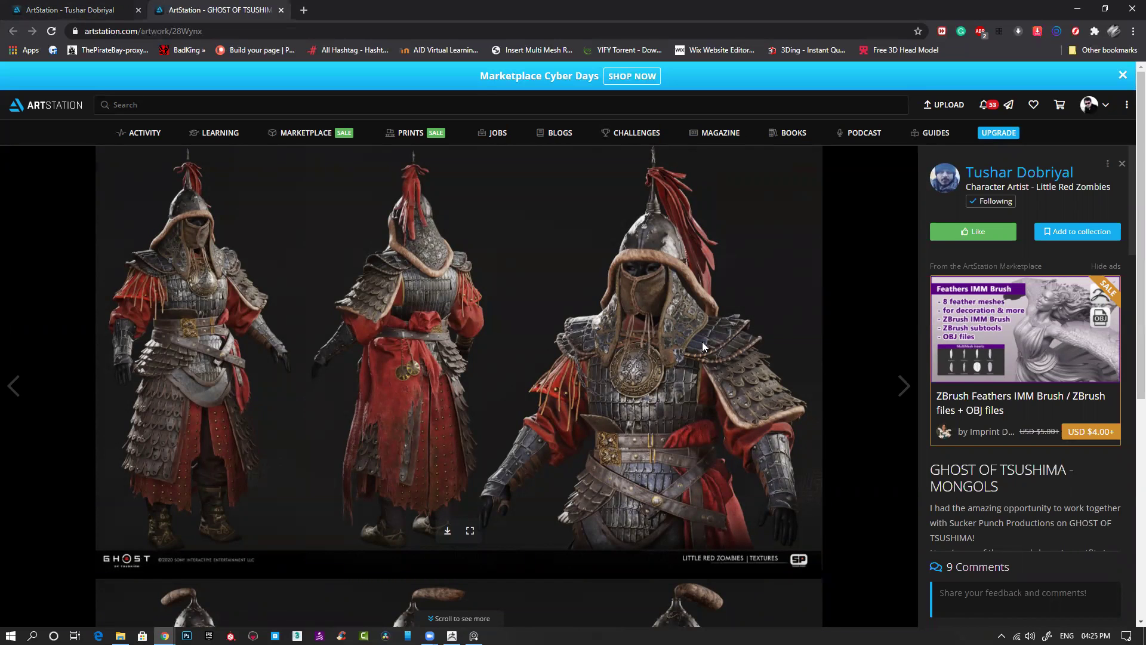
pyautogui.scroll(-7, 530, 412)
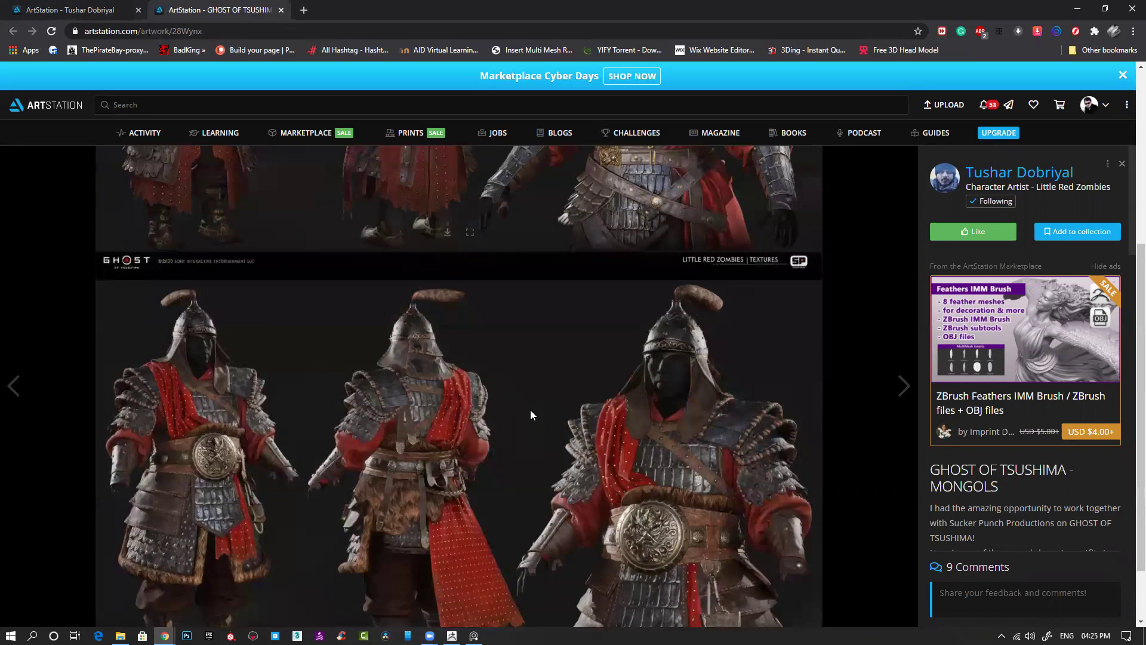
# Step: Return from the Mongols artwork to the artist's profile and look through the anatomy studies, Ghost of Tsushima costumes and head sculpts
pyautogui.scroll(5, 530, 410)
pyautogui.scroll(2, 534, 409)
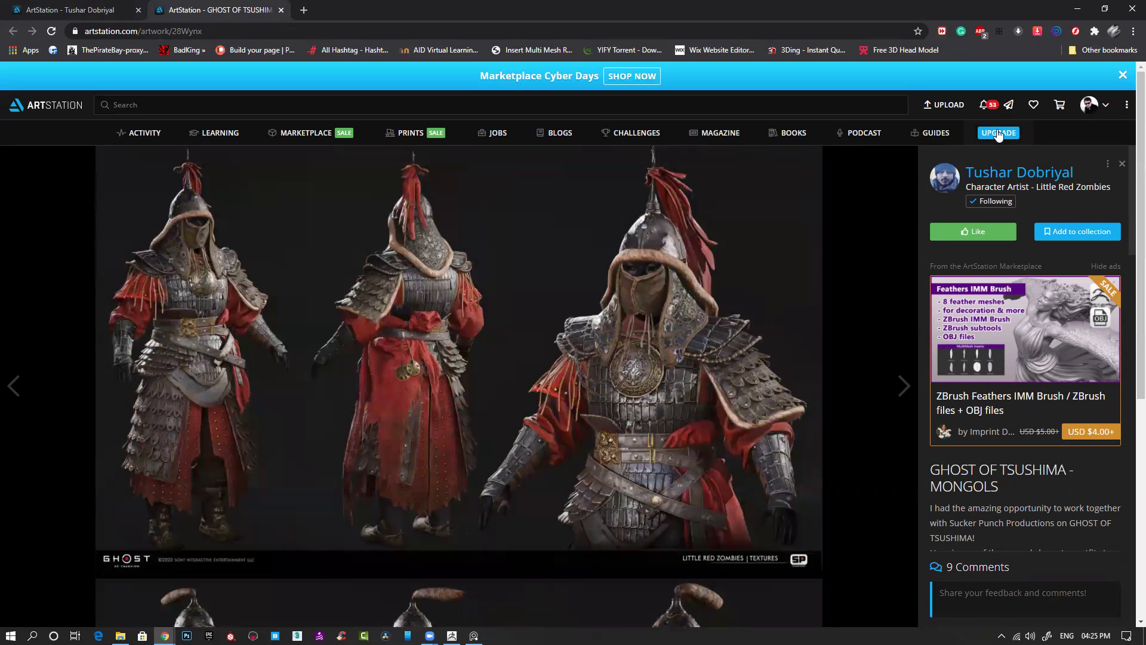
pyautogui.click(1005, 172)
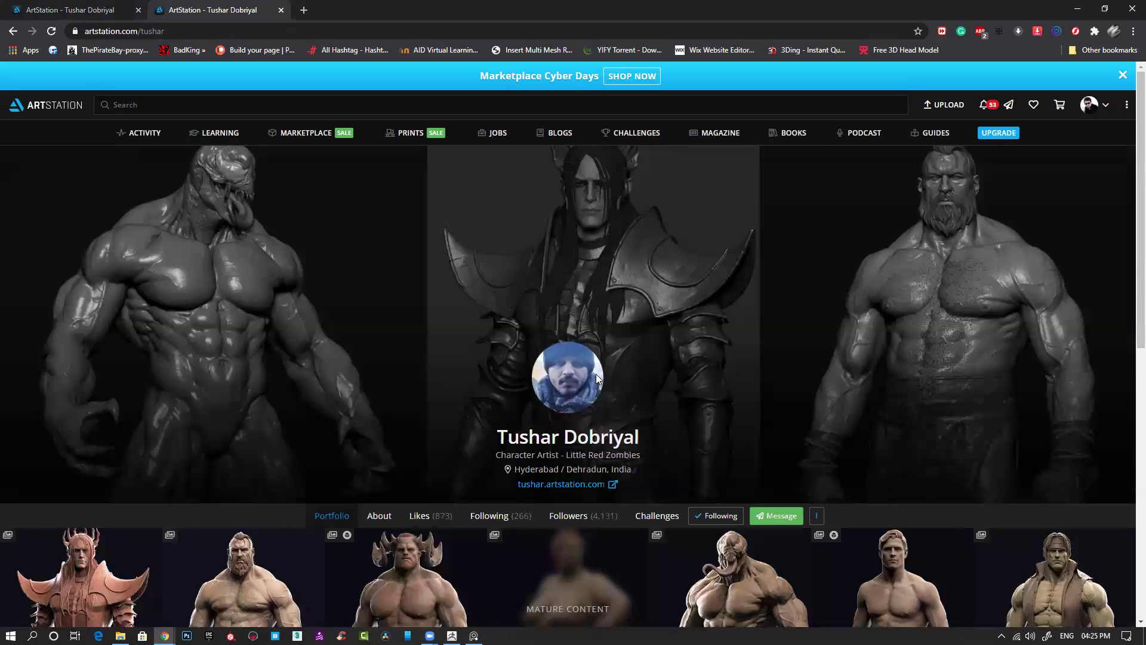
pyautogui.scroll(-4, 592, 362)
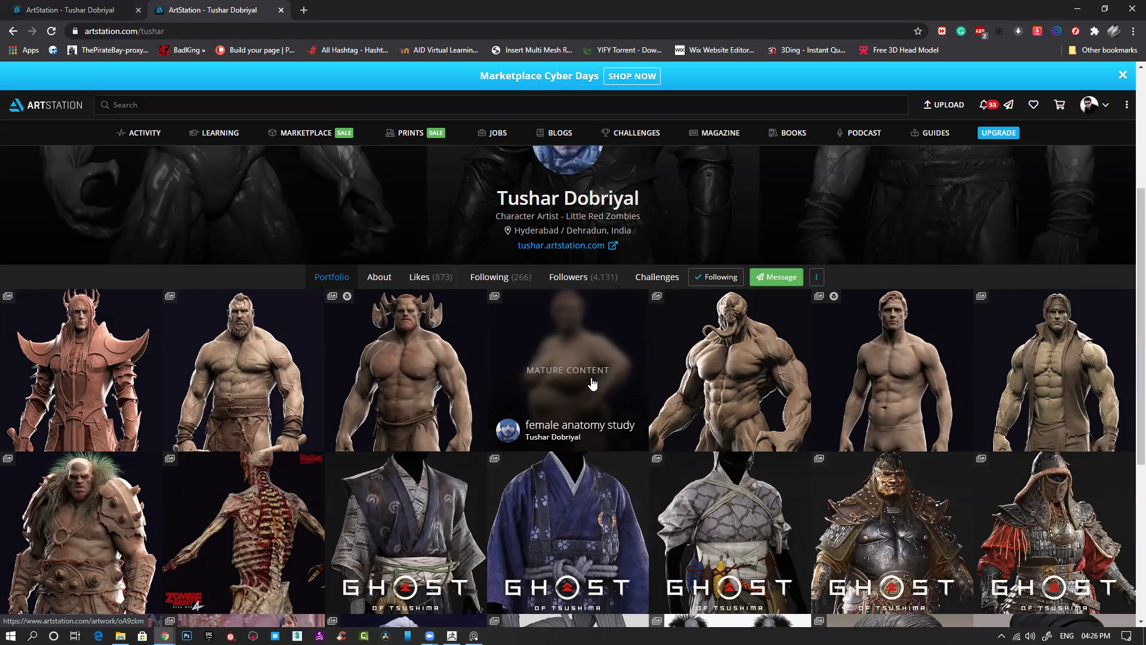
pyautogui.scroll(-2, 592, 383)
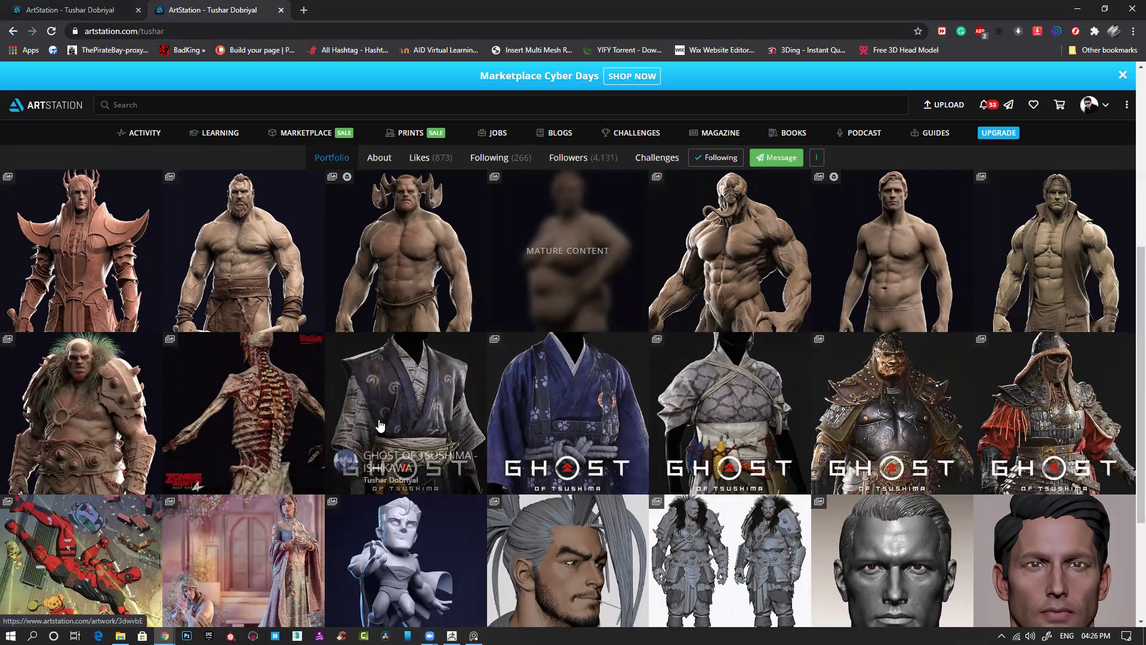
pyautogui.scroll(-1, 378, 425)
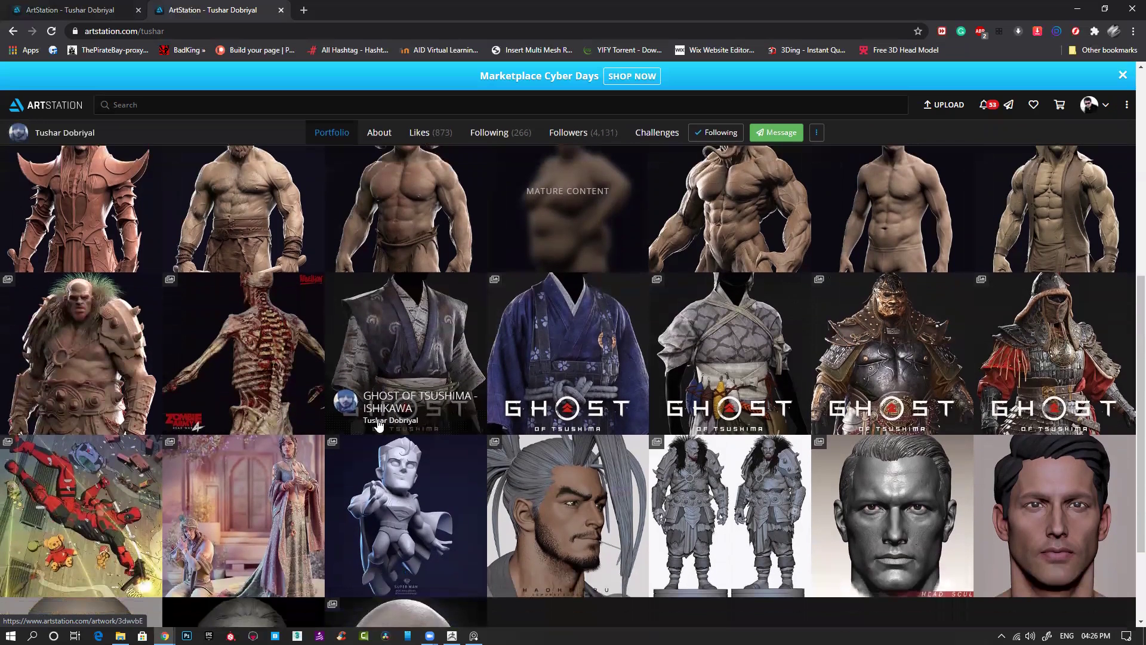
pyautogui.scroll(-1, 378, 425)
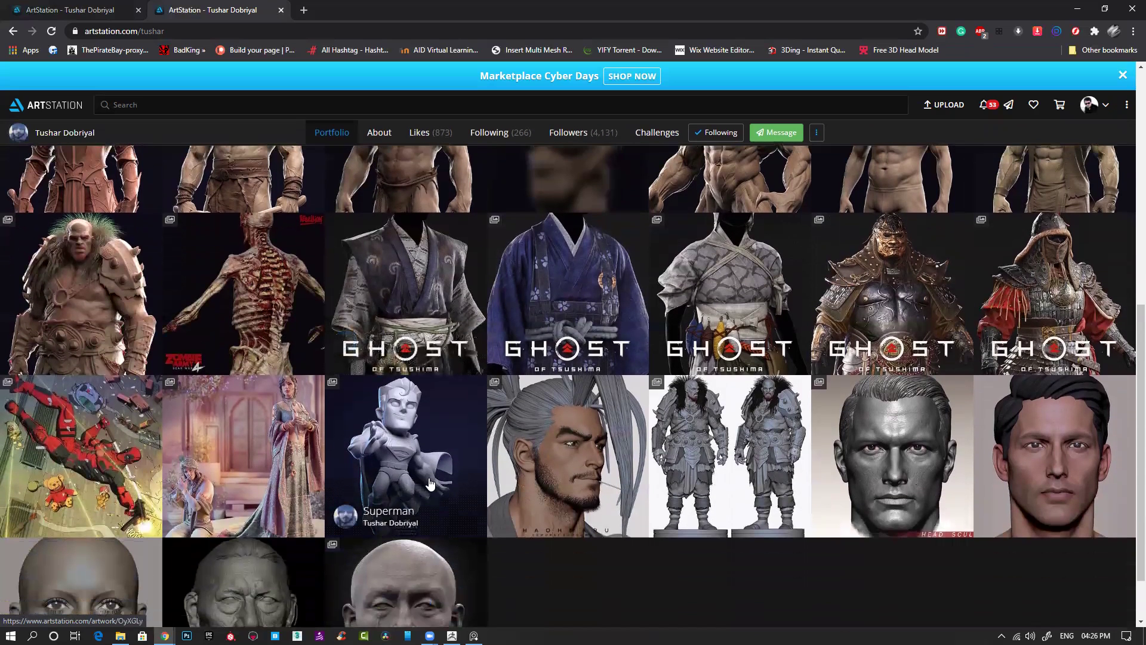
pyautogui.scroll(-1, 590, 551)
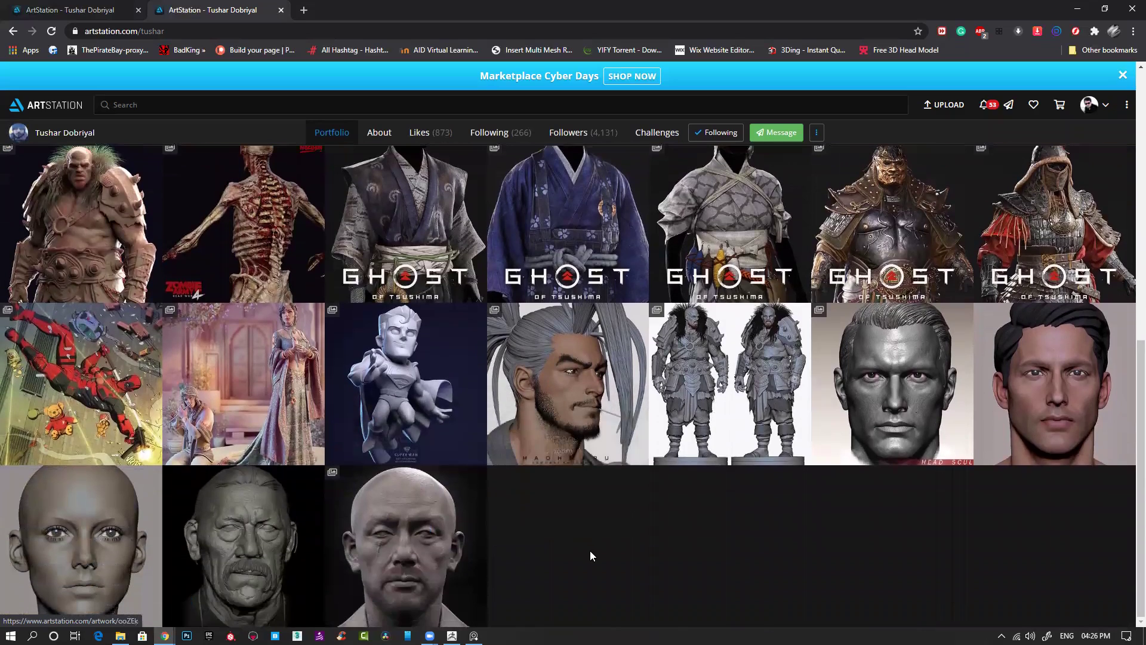
pyautogui.scroll(4, 292, 529)
pyautogui.scroll(-3, 623, 514)
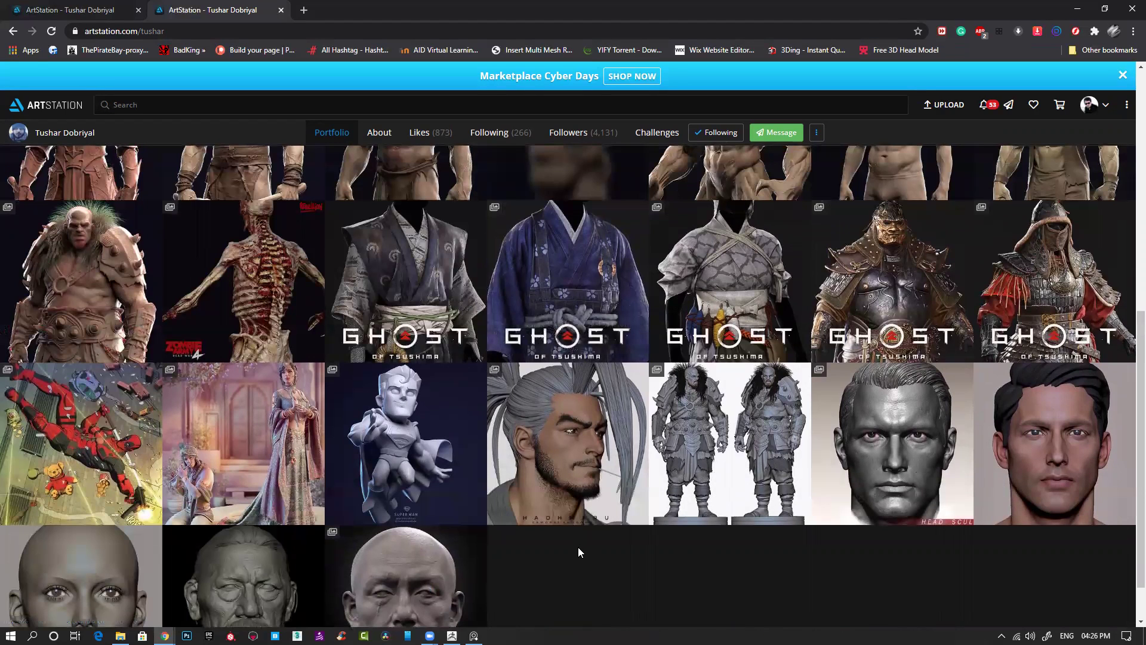
pyautogui.scroll(3, 577, 547)
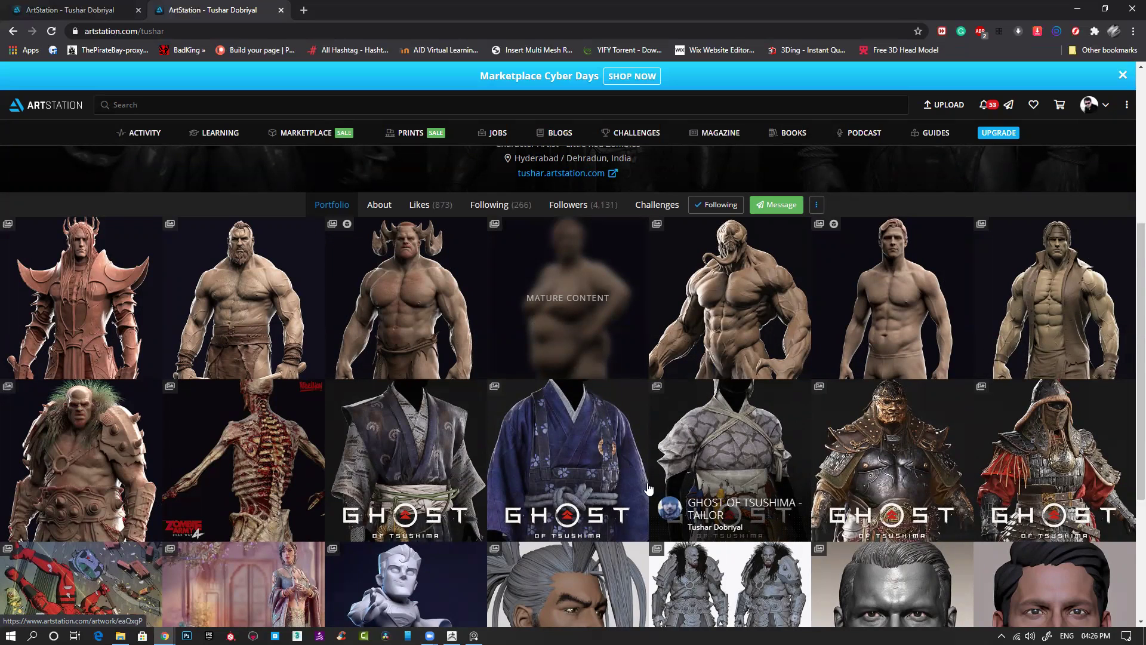
pyautogui.click(221, 102)
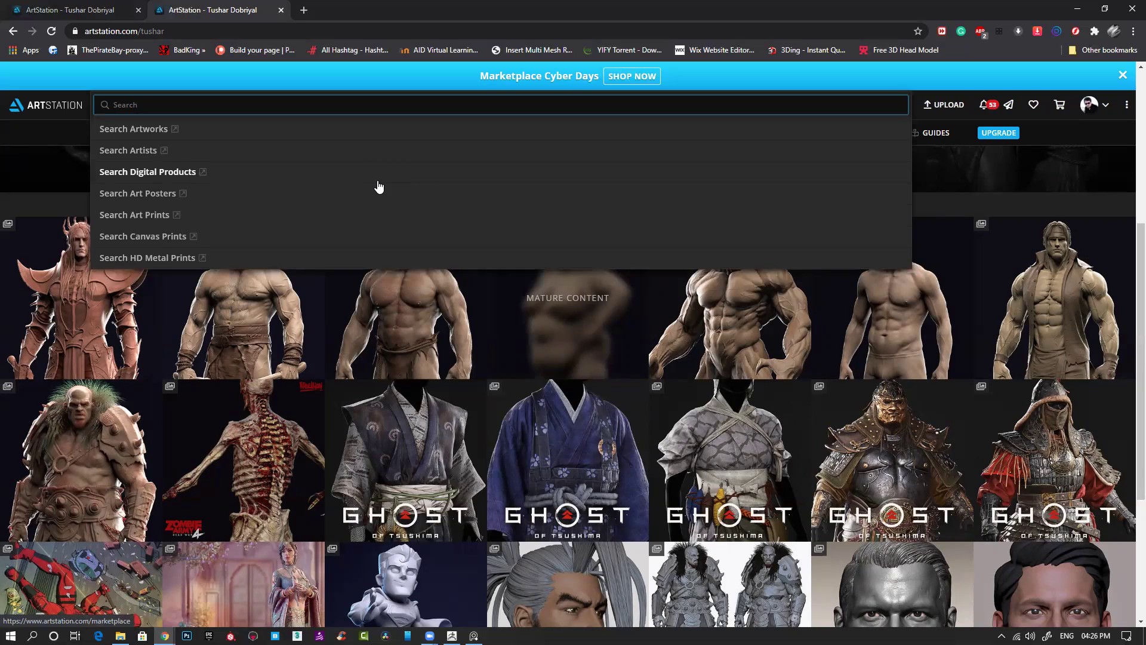
pyautogui.write('pra')
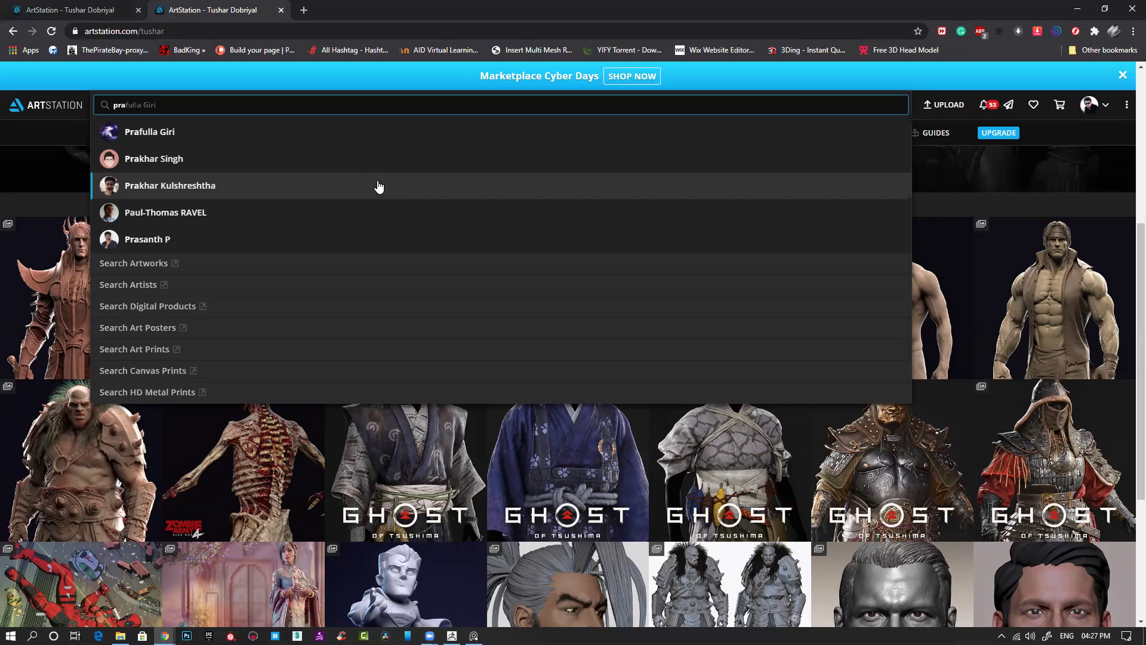
pyautogui.write('sh')
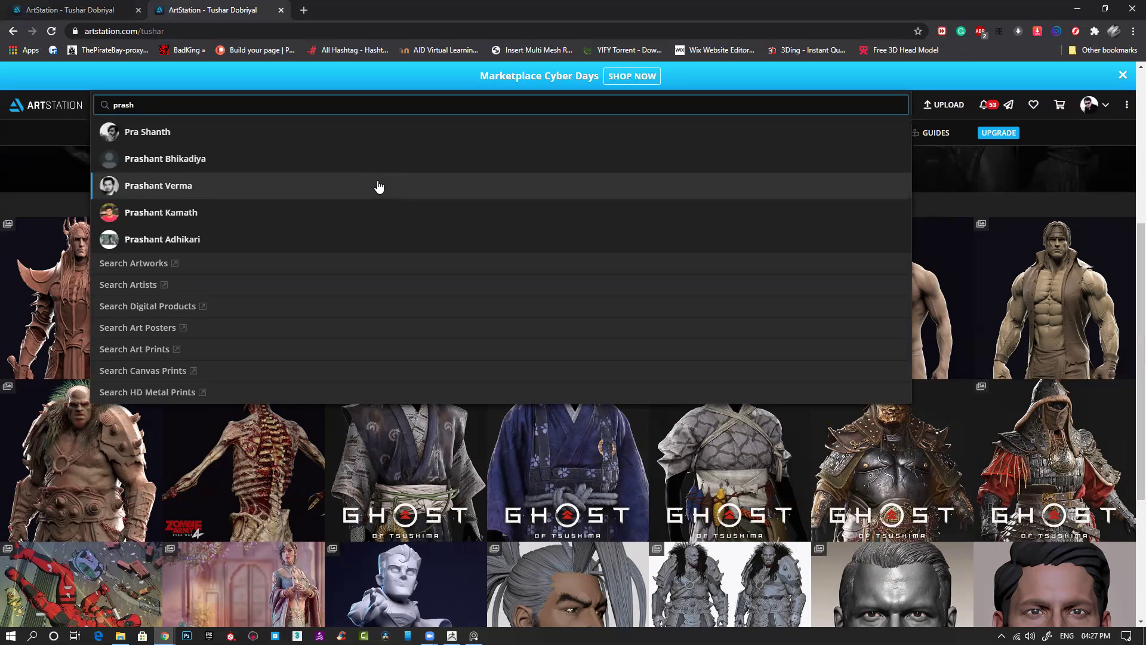
pyautogui.press('Escape')
pyautogui.press('BackSpace')
pyautogui.press('BackSpace')
pyautogui.press('BackSpace')
pyautogui.press('BackSpace')
pyautogui.press('BackSpace')
pyautogui.write('chen')
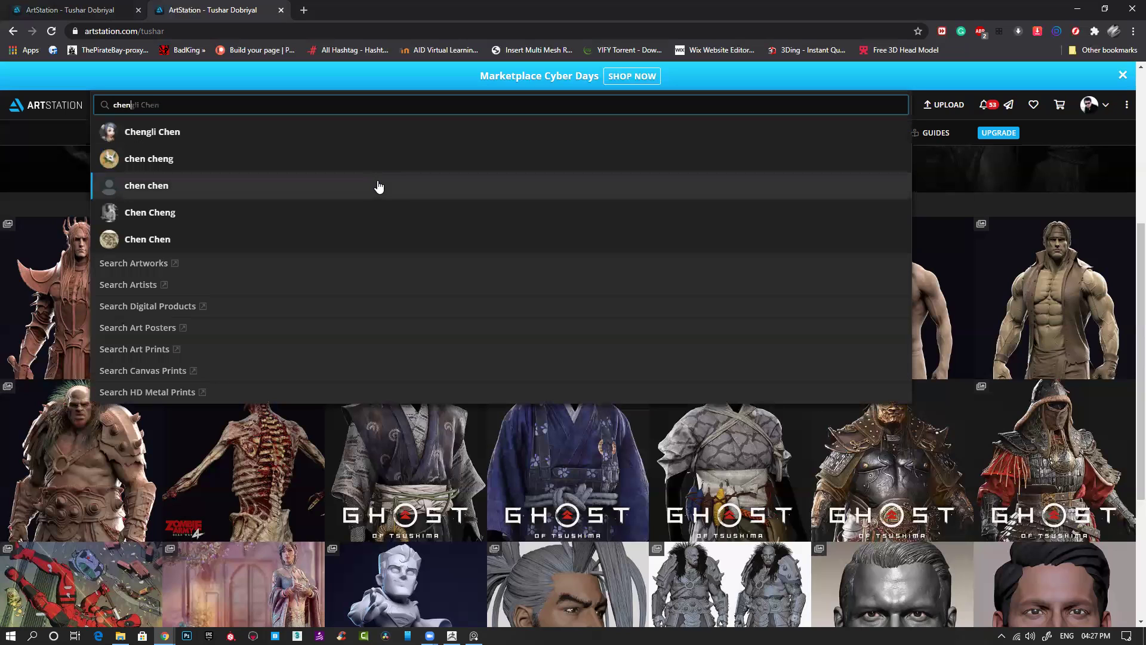
pyautogui.press('Escape')
pyautogui.press('BackSpace')
pyautogui.press('BackSpace')
pyautogui.press('BackSpace')
pyautogui.press('BackSpace')
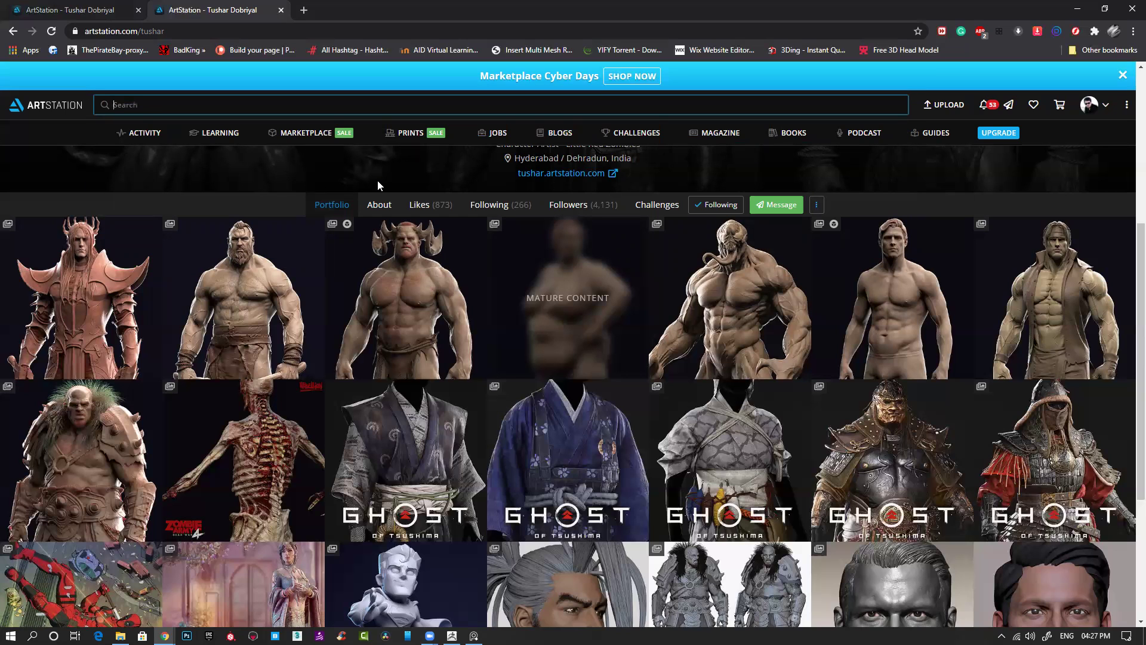
# Step: Search ArtStation for a second character artist by name and open that artist's profile
pyautogui.scroll(5, 487, 552)
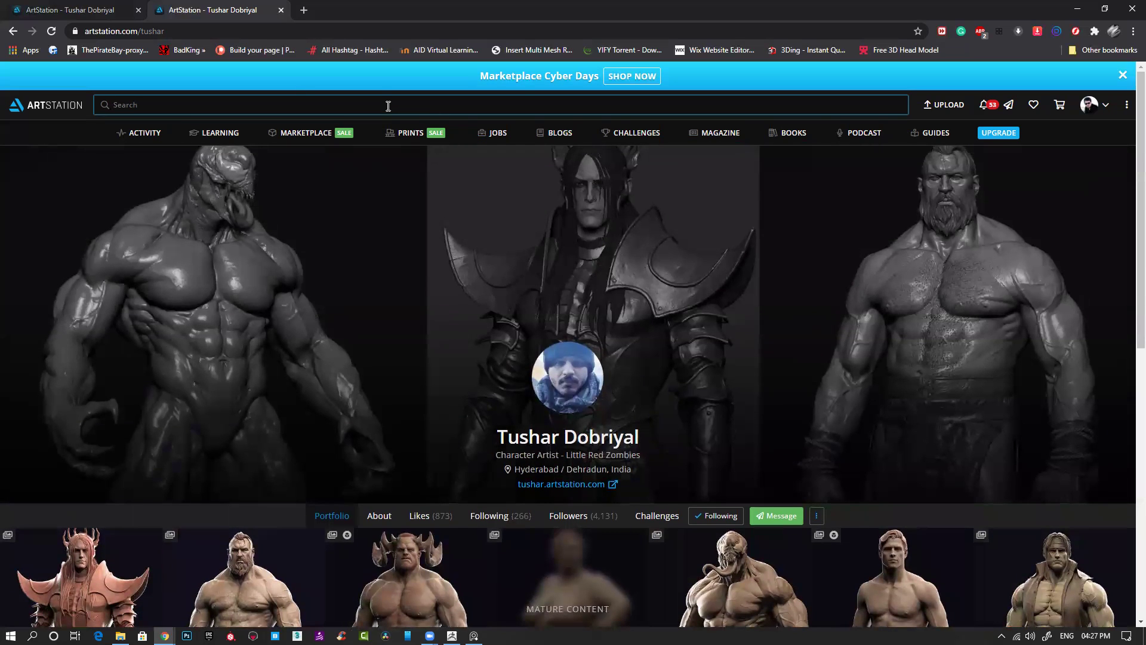
pyautogui.write('mazhar')
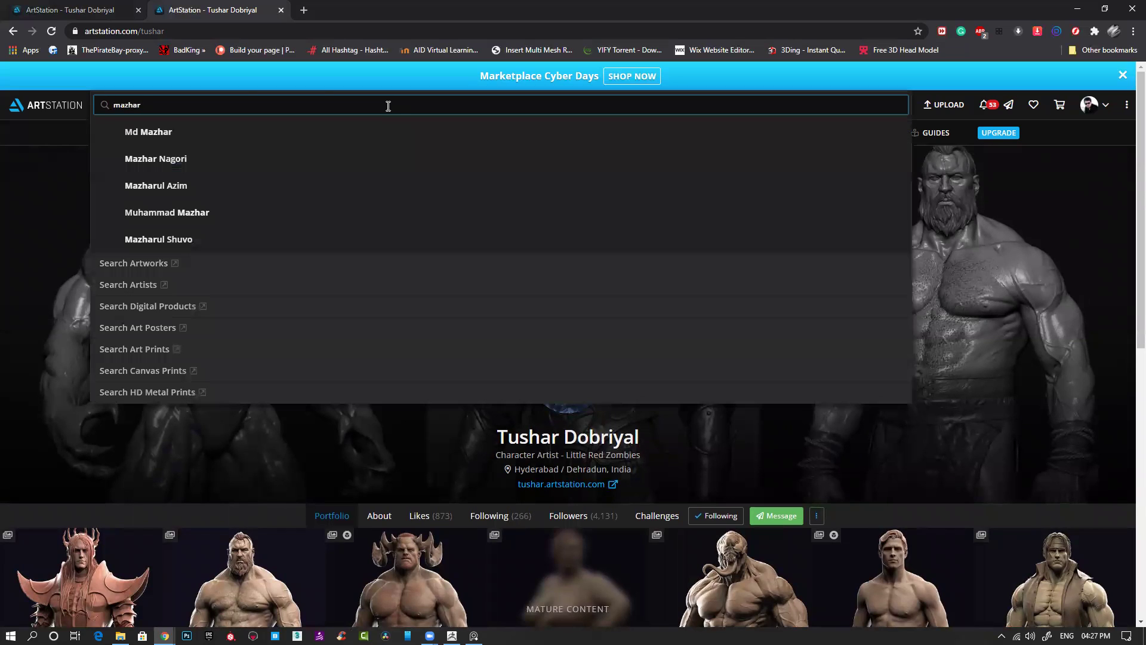
pyautogui.click(136, 132)
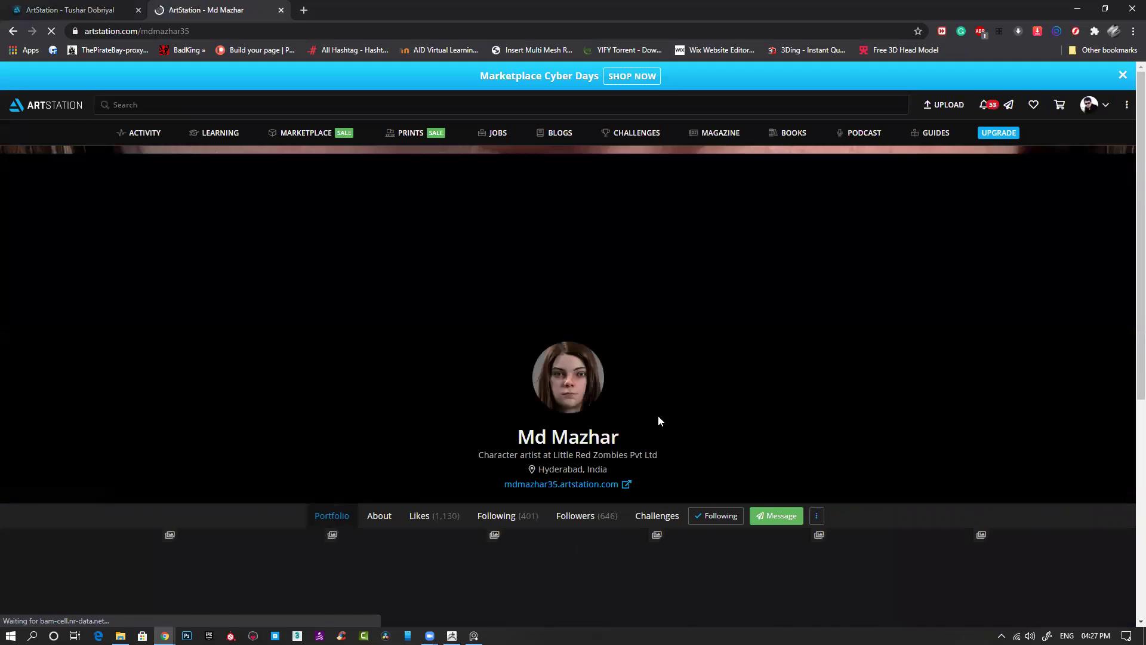
# Step: Look through the second artist's portfolio, examining the arm study, female heads, pirate, goblin bust and game characters
pyautogui.scroll(-4, 340, 440)
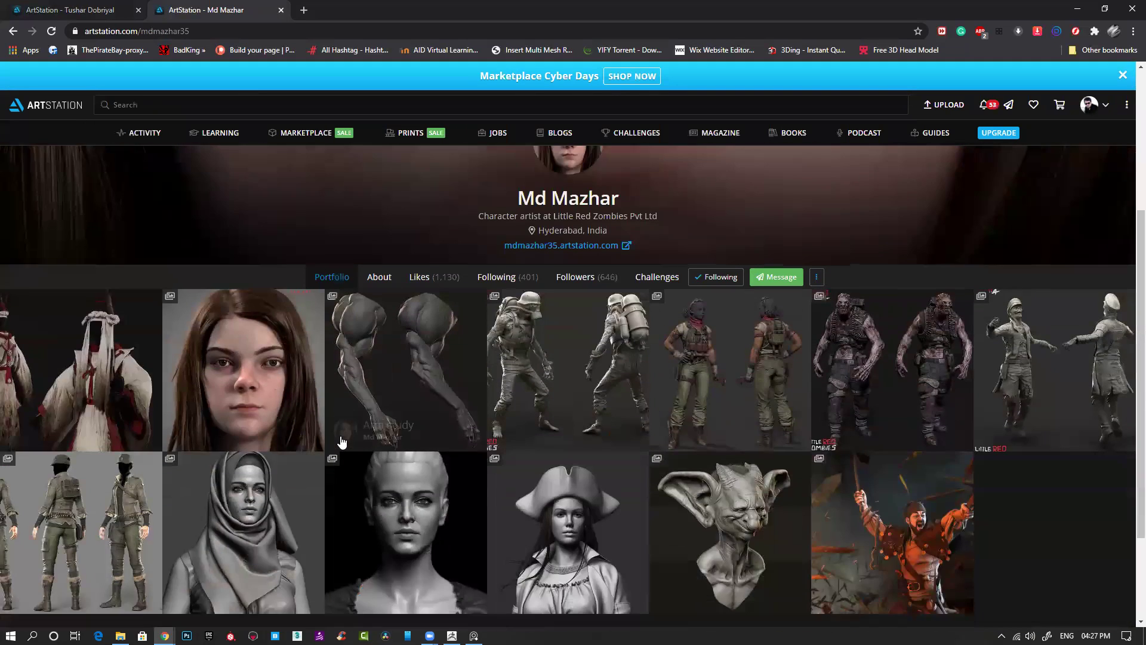
pyautogui.scroll(-3, 340, 440)
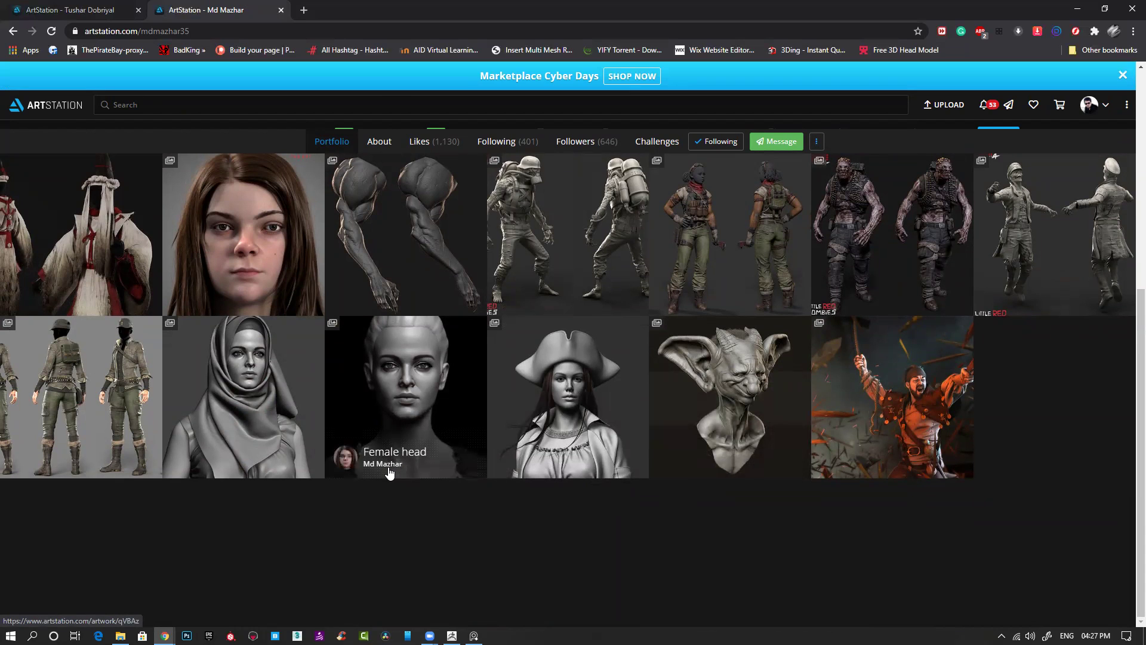
pyautogui.scroll(1, 389, 473)
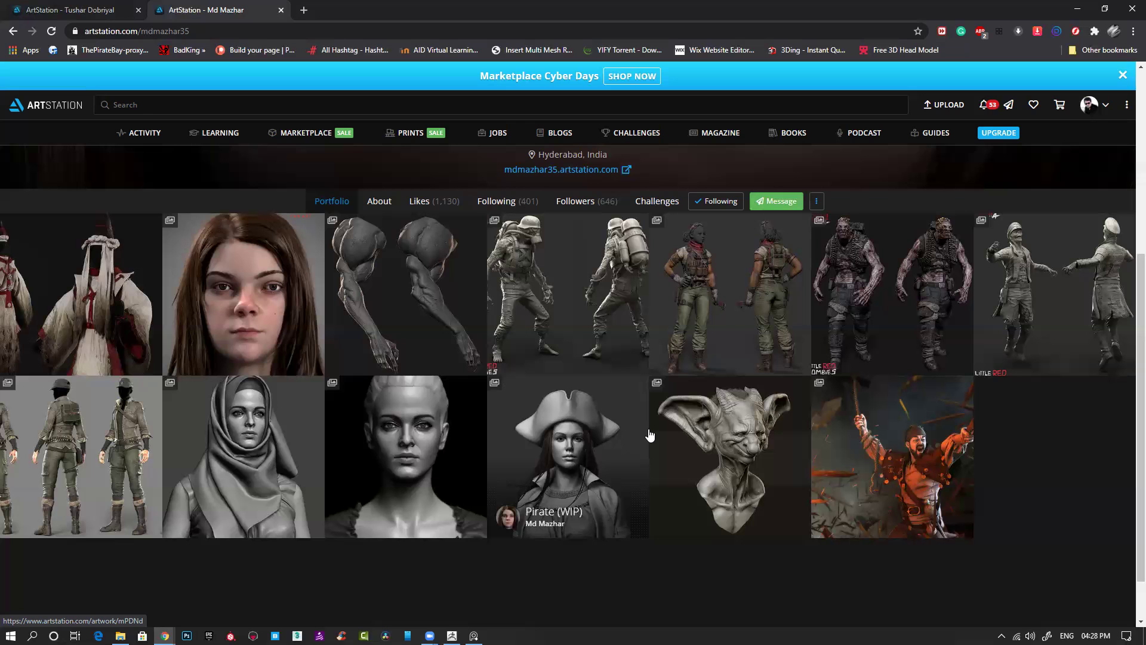
# Step: Switch back to ZBrush and refine the inner eye corners by smoothing and reshaping them with the Move brush at draw size 14
pyautogui.click(1077, 9)
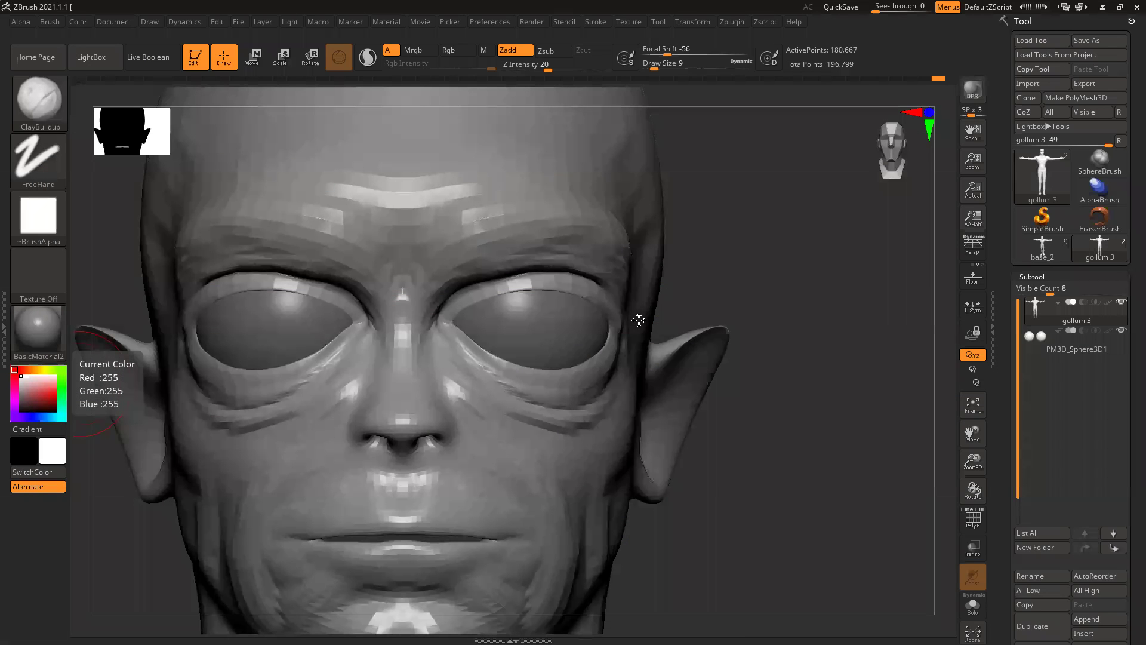
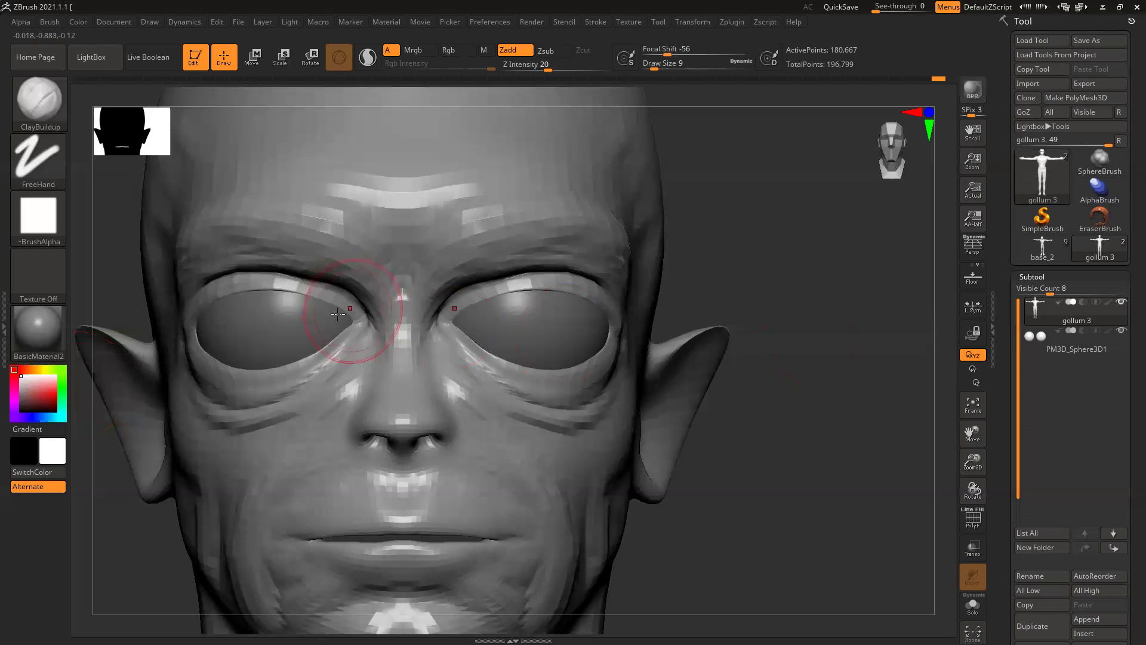
pyautogui.press(']')
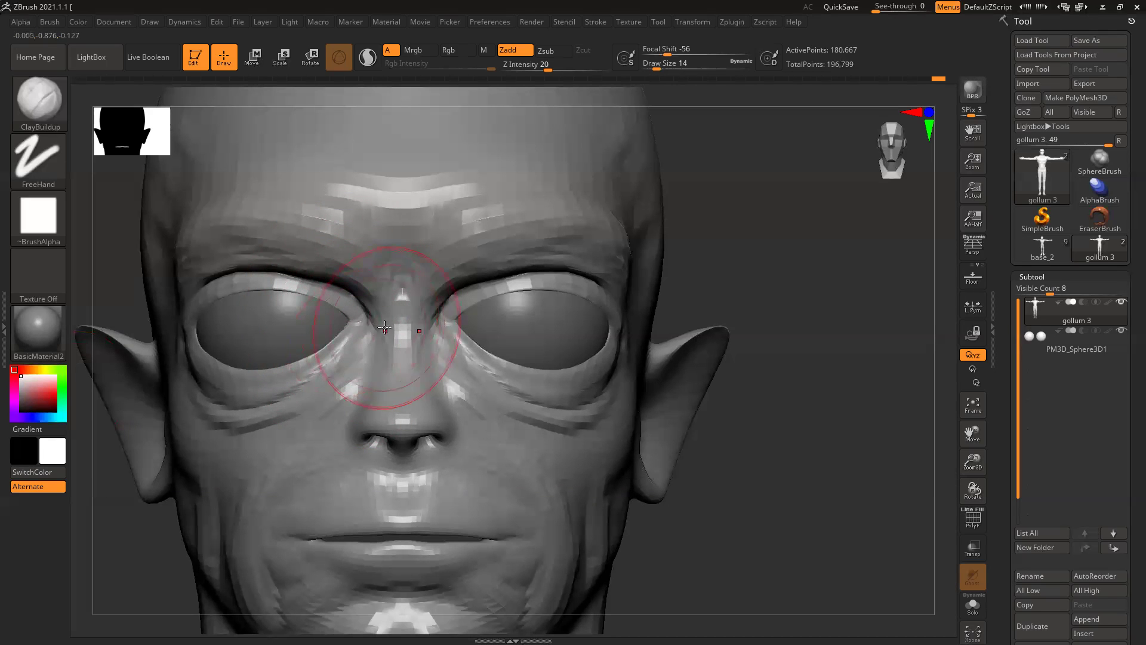
pyautogui.keyDown('shift'); pyautogui.moveTo(367, 329); pyautogui.dragTo(353, 334); pyautogui.keyUp('shift')
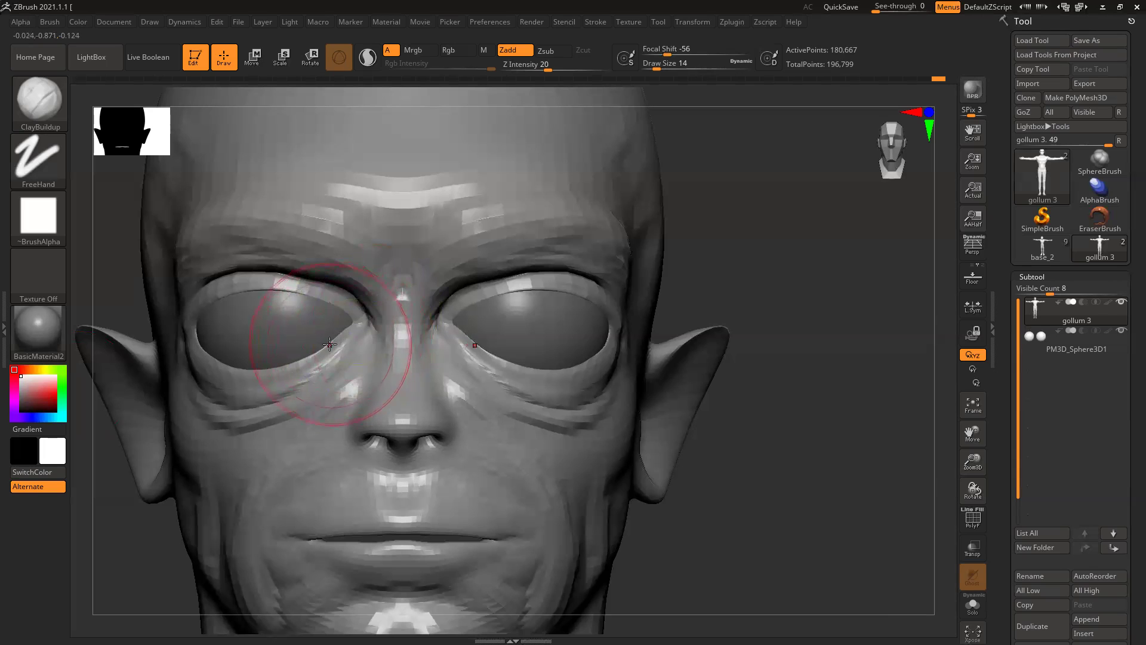
pyautogui.press('b')
pyautogui.press('m')
pyautogui.press('v')
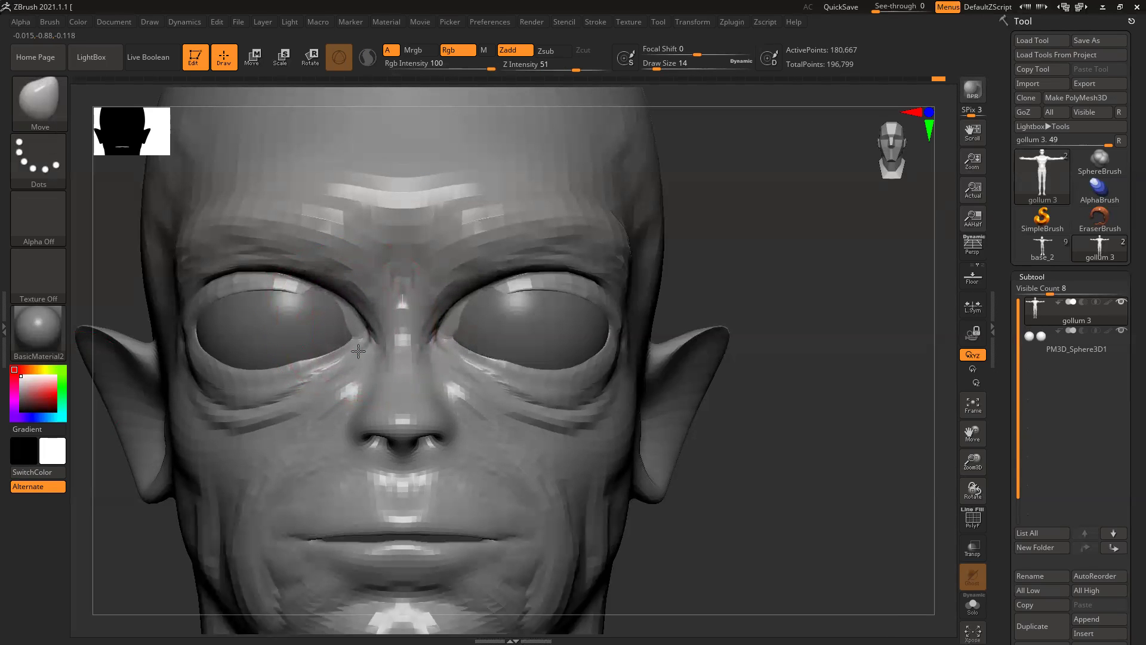
# Step: Bring up the Gollum reference photo and adjust the eyelid rims around the eyeballs with the Move brush, checking them from several angles
pyautogui.moveTo(760, 296); pyautogui.dragTo(737, 236)
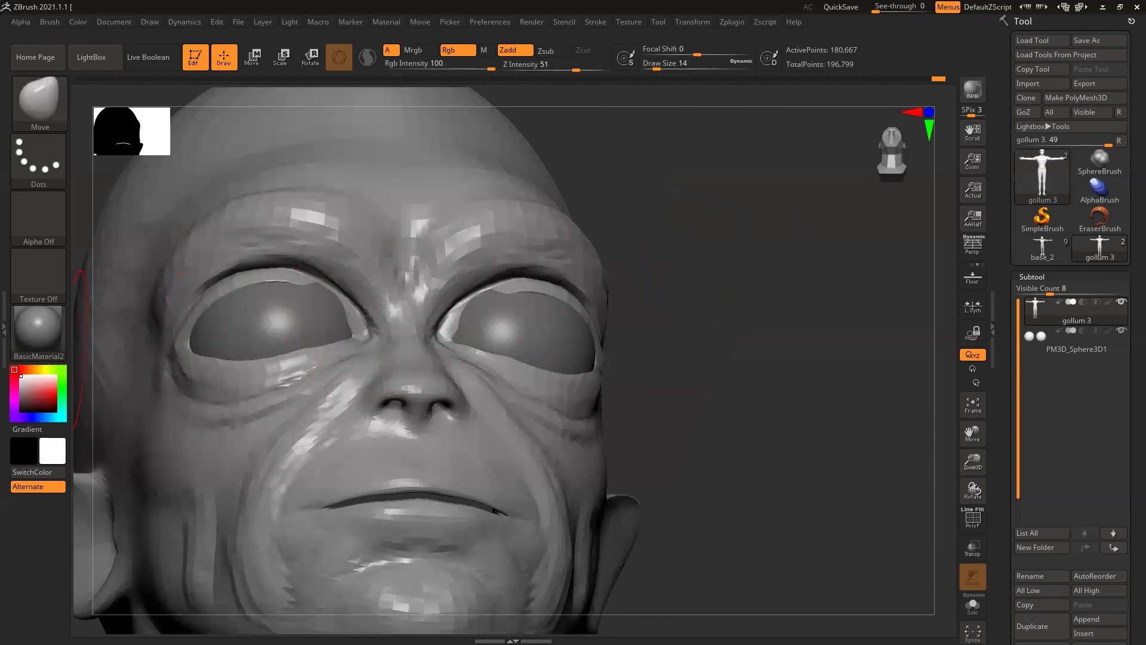
pyautogui.moveTo(0, 143); pyautogui.dragTo(876, 120, button='right')
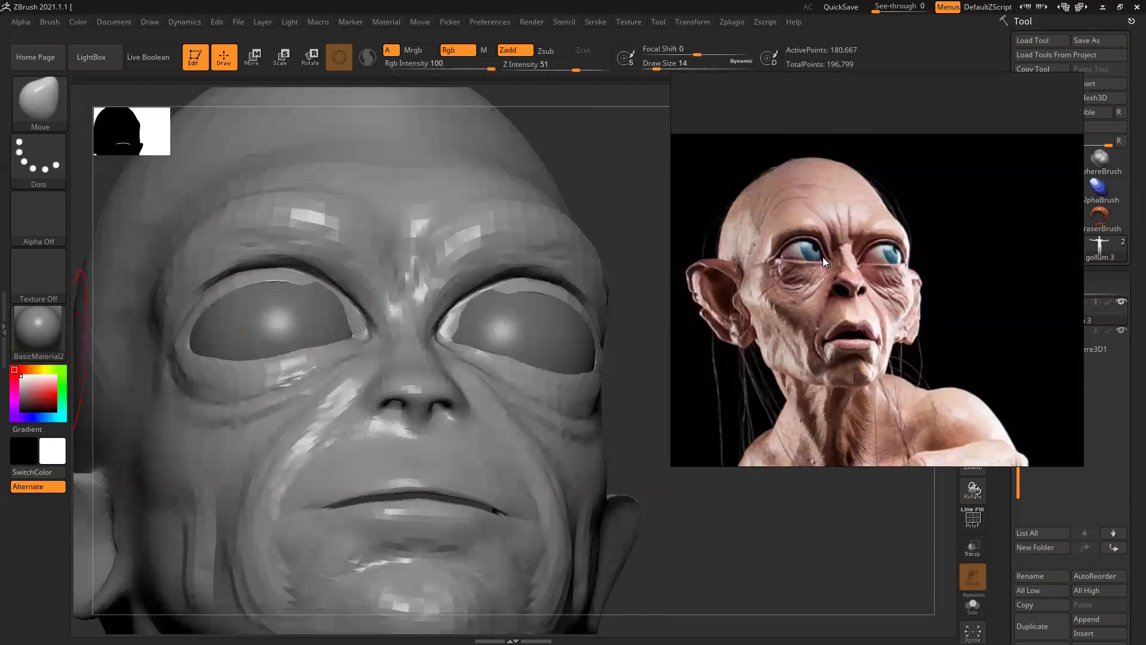
pyautogui.moveTo(620, 227); pyautogui.dragTo(621, 220)
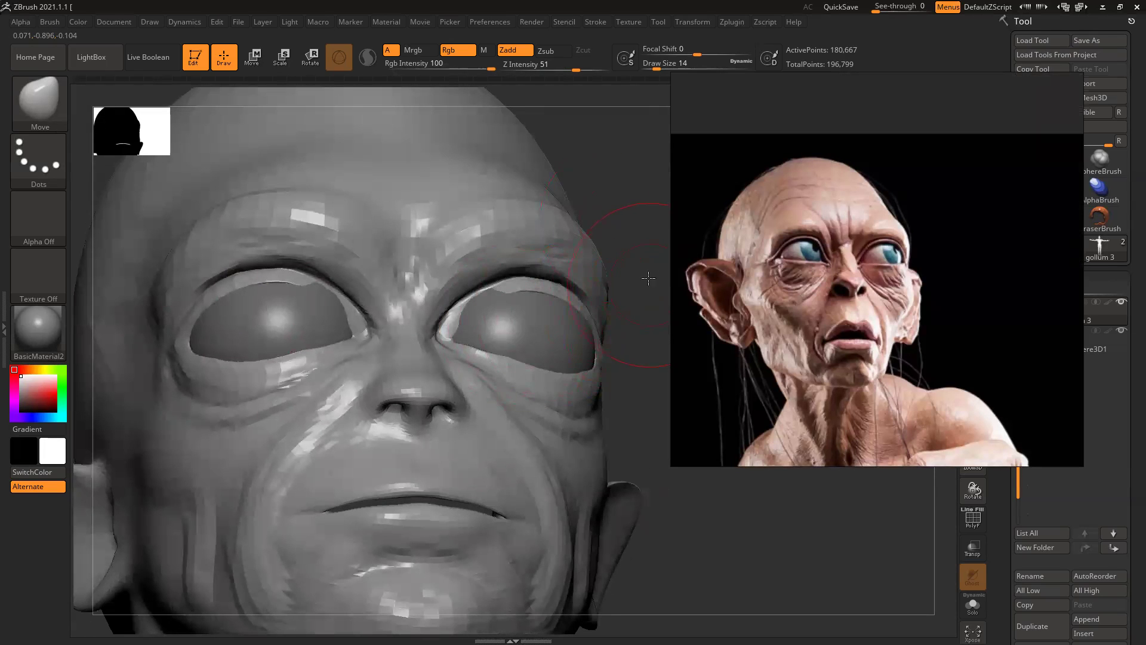
pyautogui.moveTo(648, 279); pyautogui.dragTo(383, 243)
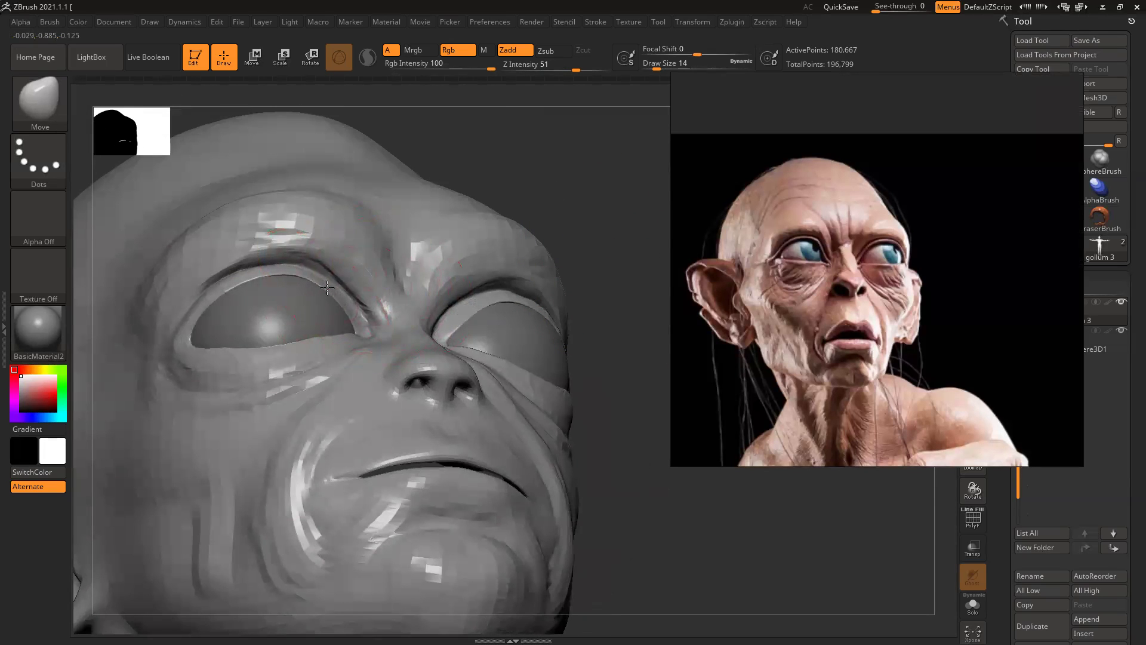
pyautogui.moveTo(616, 269)
pyautogui.mouseDown()
pyautogui.moveTo(607, 309)
pyautogui.moveTo(358, 382)
pyautogui.moveTo(364, 369)
pyautogui.mouseUp()
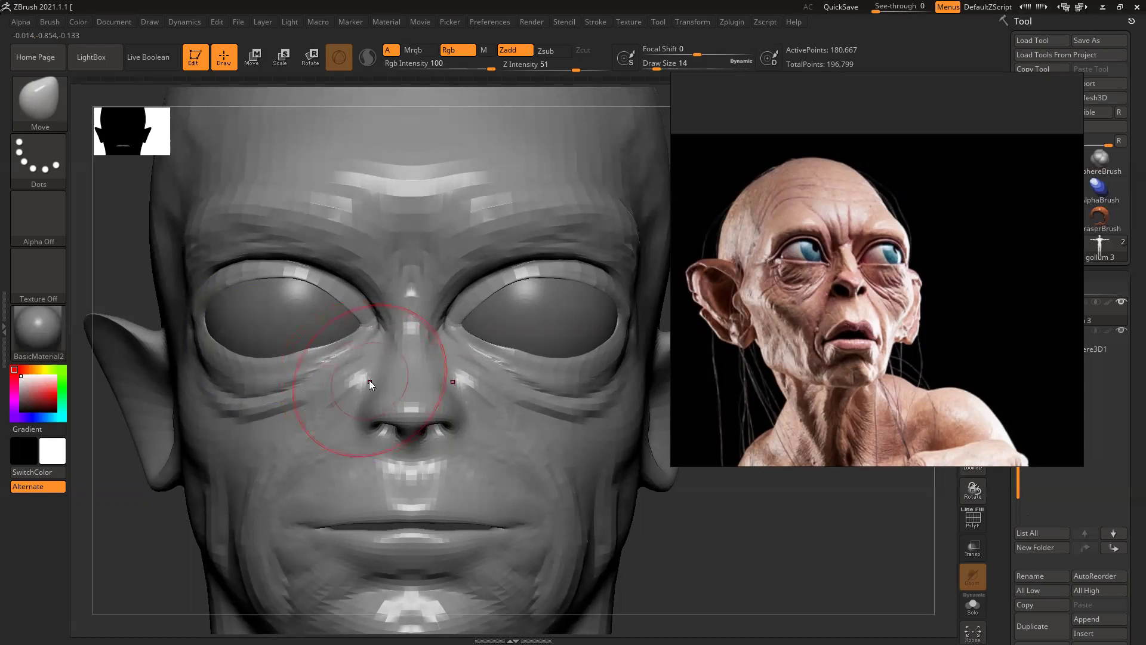
pyautogui.moveTo(734, 521)
pyautogui.mouseDown()
pyautogui.moveTo(727, 499)
pyautogui.moveTo(507, 445)
pyautogui.mouseUp()
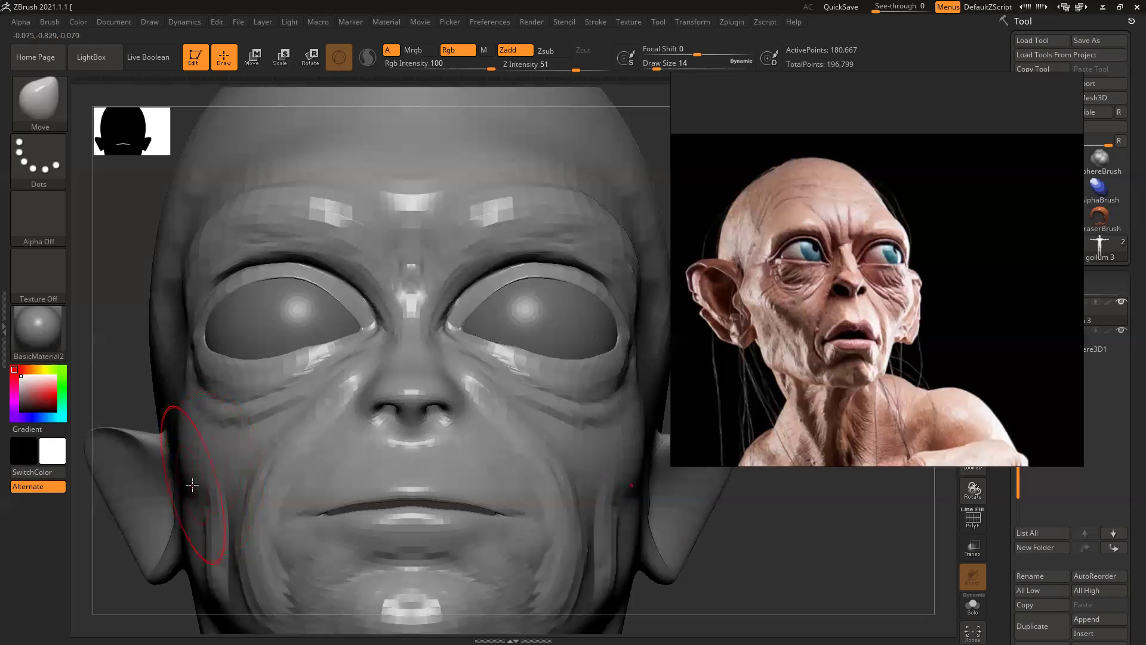
pyautogui.moveTo(128, 348)
pyautogui.mouseDown()
pyautogui.moveTo(119, 330)
pyautogui.moveTo(205, 294)
pyautogui.mouseUp()
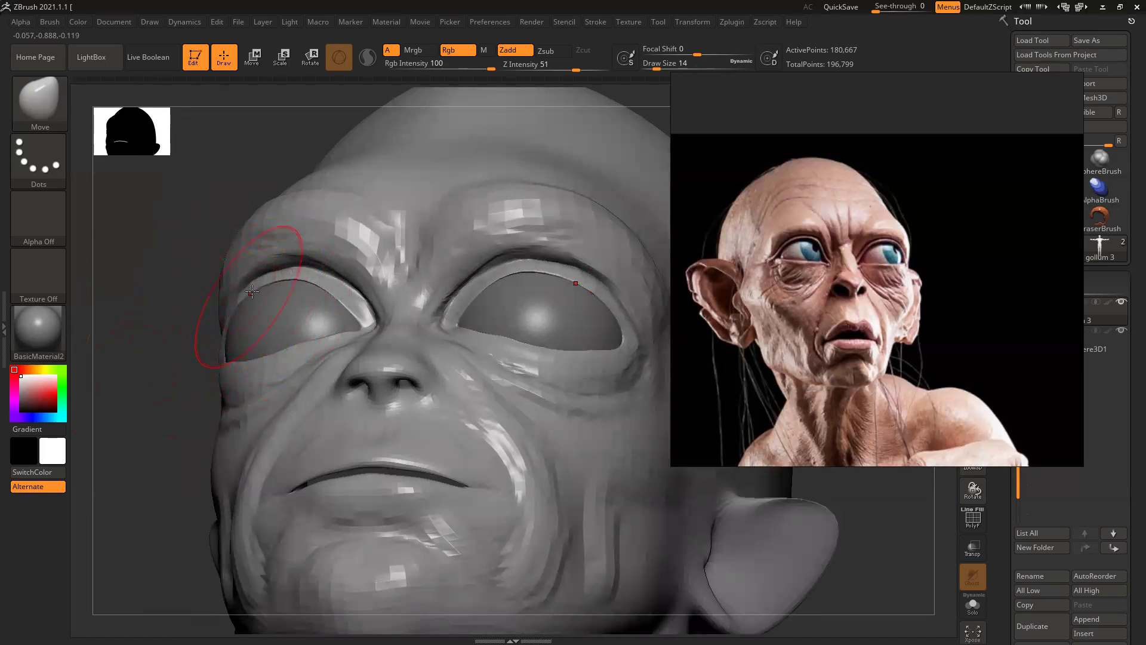
pyautogui.moveTo(168, 326); pyautogui.dragTo(257, 359)
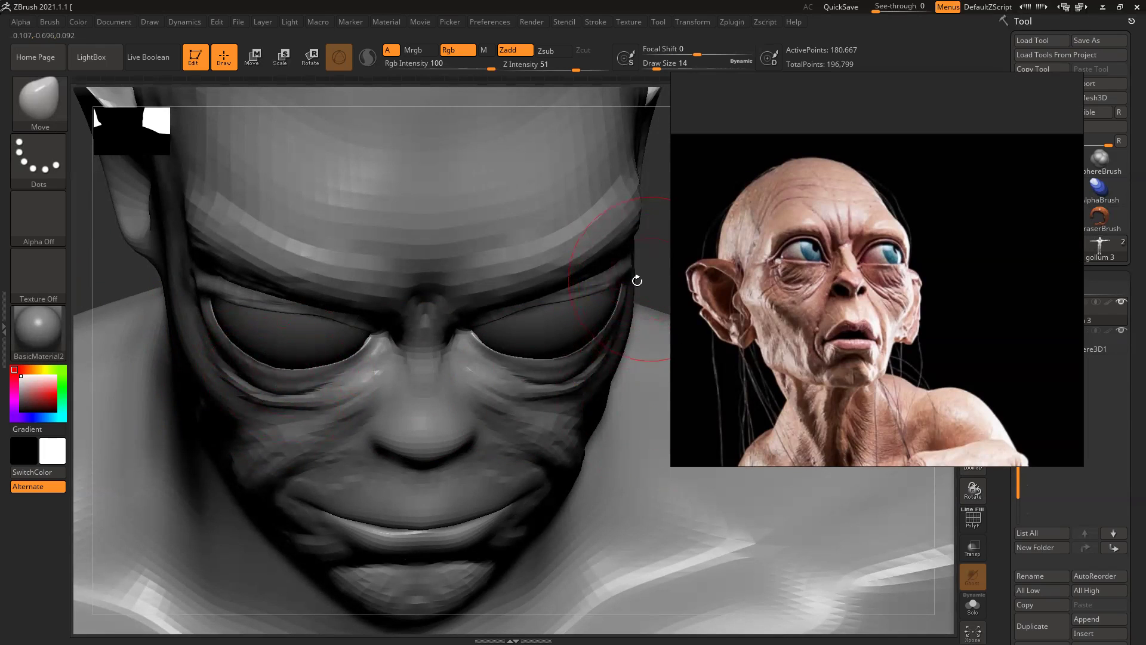
# Step: Set the Move brush's draw size to 7 and compare the head and shoulders from the front with the Gollum reference
pyautogui.press('[')
pyautogui.press('[')
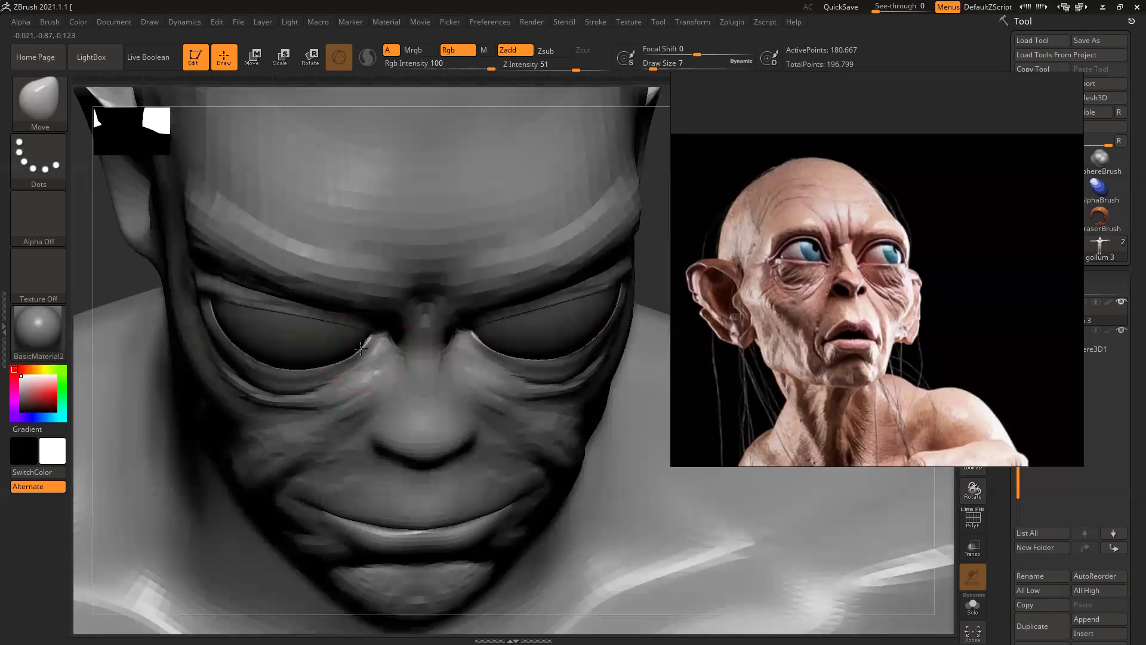
pyautogui.press('ctrl')
pyautogui.moveTo(522, 358)
pyautogui.keyDown('ctrl'); pyautogui.mouseDown(button='right')
pyautogui.moveTo(322, 320)
pyautogui.moveTo(315, 253)
pyautogui.mouseUp(button='right'); pyautogui.keyUp('ctrl')
pyautogui.keyDown('alt'); pyautogui.moveTo(328, 361); pyautogui.dragTo(243, 322, button='right'); pyautogui.keyUp('alt')
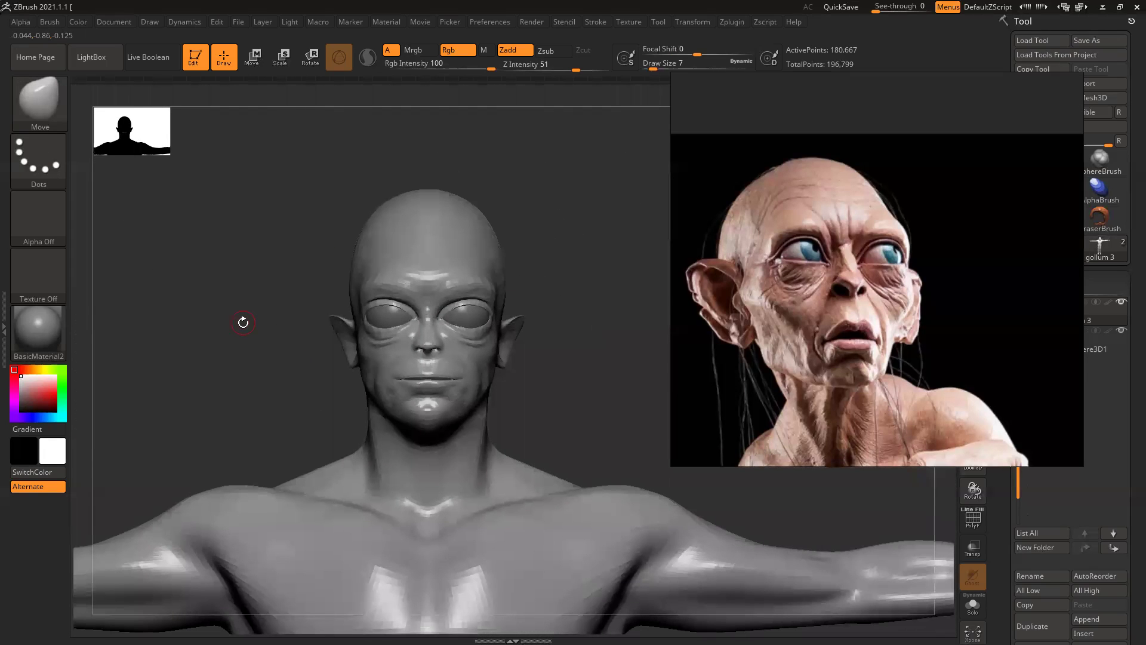
# Step: Inspect the gollum 3 head in profile, close up and from the front, and move the reference photo off the model
pyautogui.moveTo(238, 325); pyautogui.dragTo(602, 436)
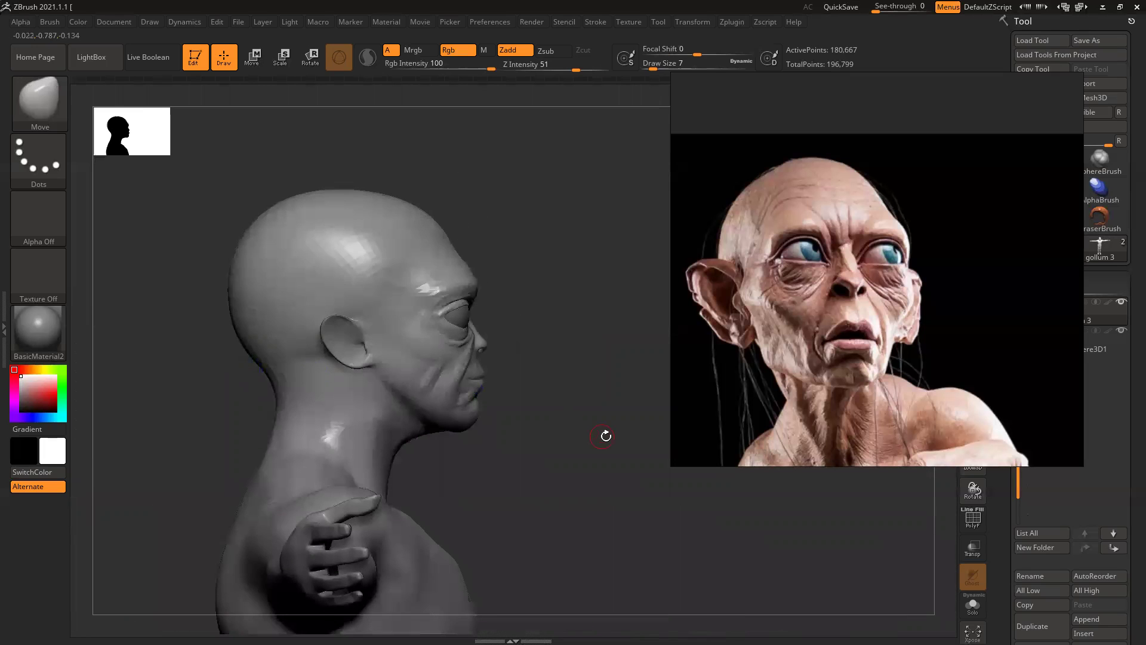
pyautogui.keyDown('alt'); pyautogui.moveTo(606, 435); pyautogui.dragTo(532, 445, button='right'); pyautogui.keyUp('alt')
pyautogui.keyDown('ctrl'); pyautogui.moveTo(376, 340); pyautogui.dragTo(526, 502, button='right'); pyautogui.keyUp('ctrl')
pyautogui.keyDown('alt'); pyautogui.moveTo(585, 379); pyautogui.dragTo(574, 401, button='right'); pyautogui.keyUp('alt')
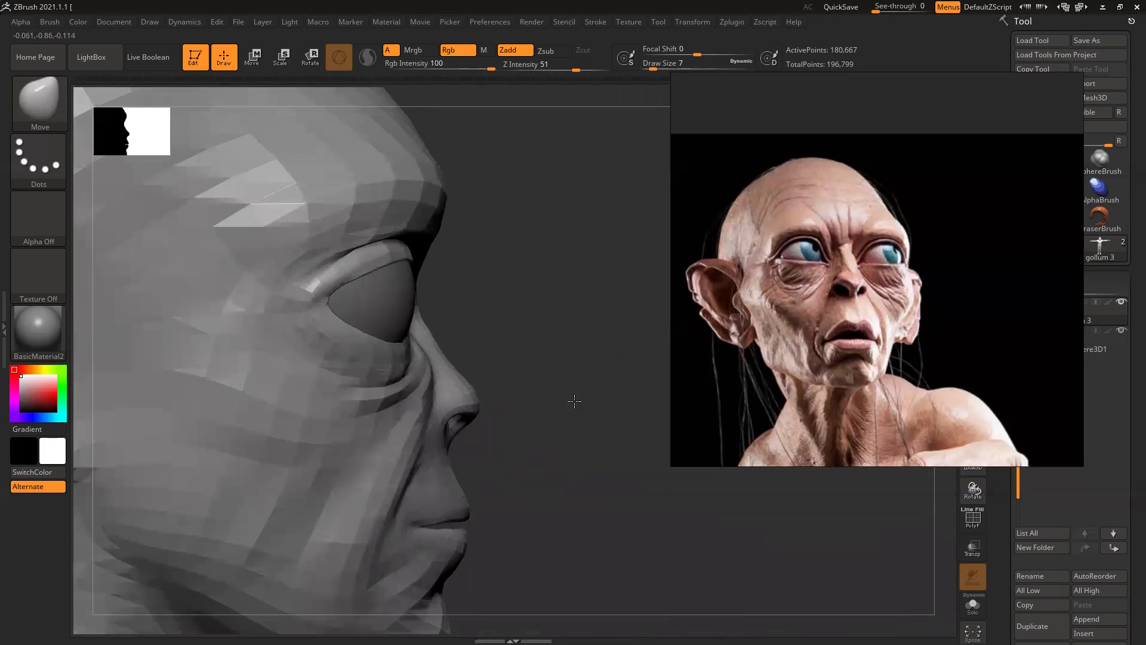
pyautogui.moveTo(561, 396); pyautogui.dragTo(500, 397)
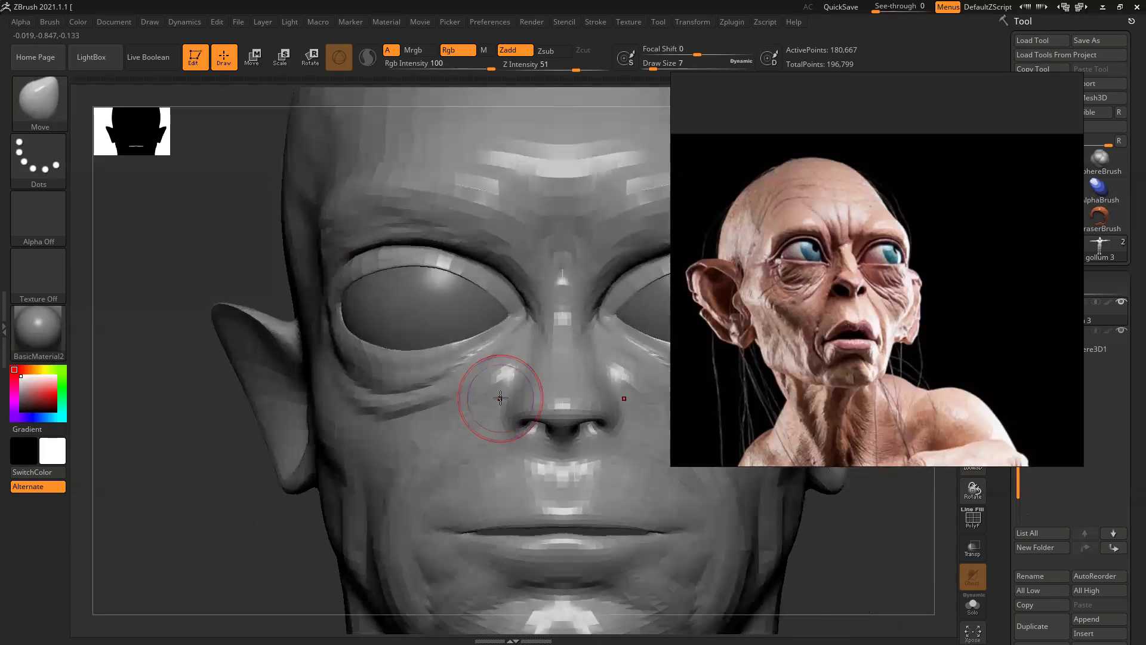
pyautogui.moveTo(500, 398)
pyautogui.keyDown('ctrl'); pyautogui.mouseDown(button='right')
pyautogui.moveTo(399, 499)
pyautogui.moveTo(218, 404)
pyautogui.mouseUp(button='right'); pyautogui.keyUp('ctrl')
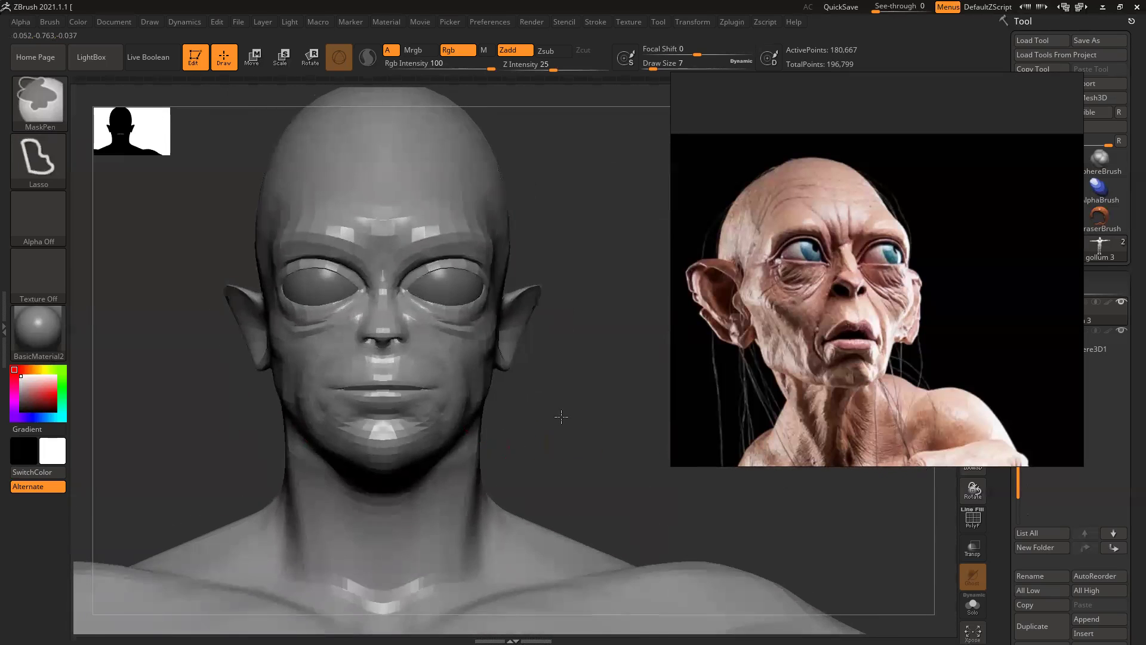
pyautogui.keyDown('ctrl'); pyautogui.moveTo(561, 417); pyautogui.dragTo(561, 459, button='right'); pyautogui.keyUp('ctrl')
pyautogui.moveTo(980, 207); pyautogui.dragTo(0, 230, button='right')
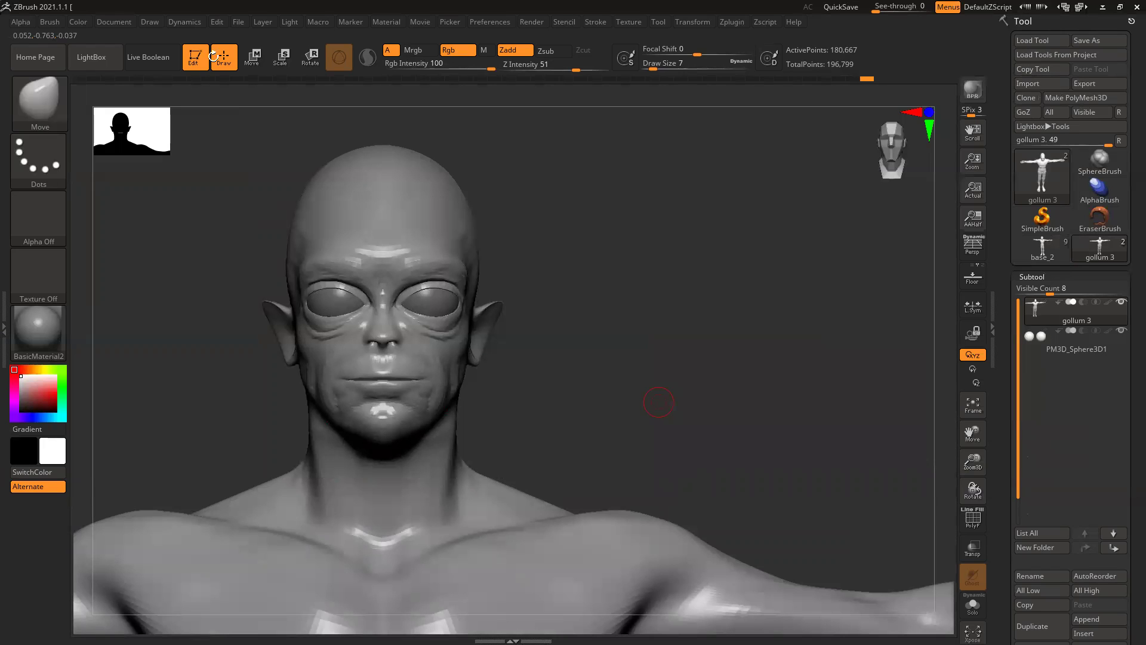
# Step: Scrub through the sculpt's undo history from its earliest state to the latest to review how the head developed
pyautogui.click(73, 78)
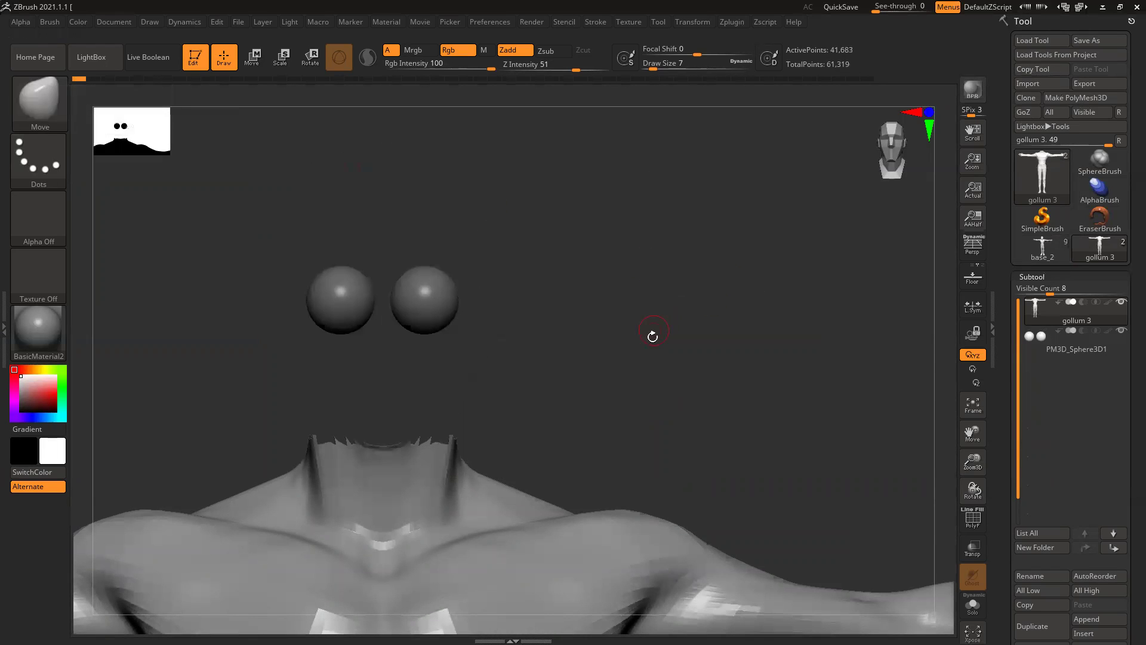
pyautogui.keyDown('ctrl'); pyautogui.keyDown('shift'); pyautogui.click(645, 371); pyautogui.keyUp('shift'); pyautogui.keyUp('ctrl')
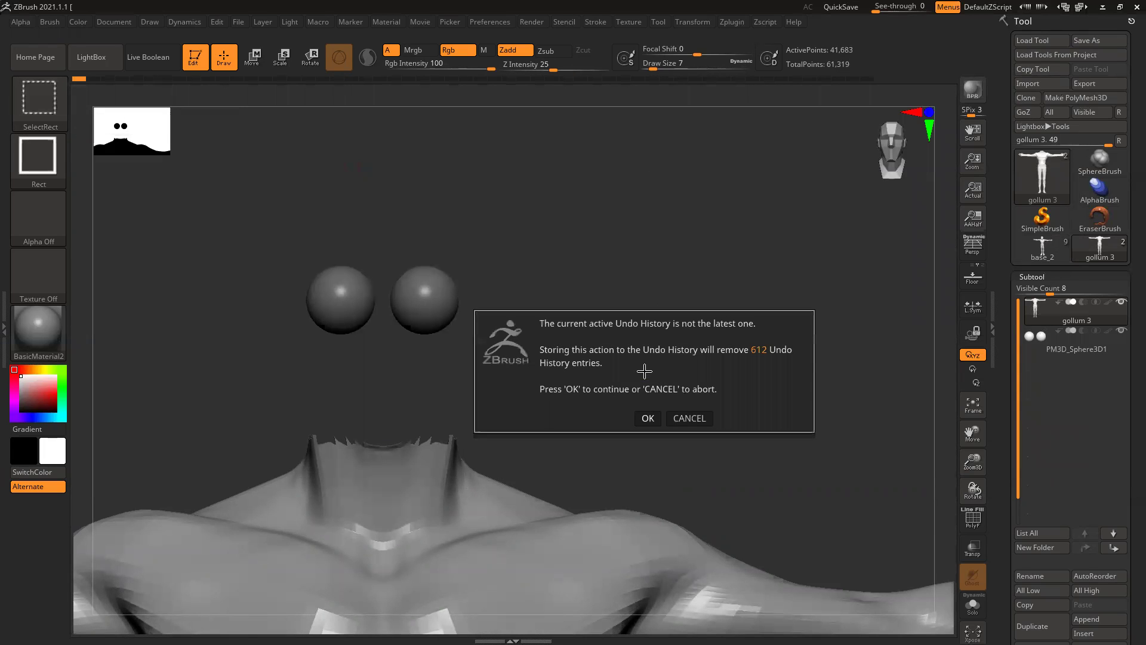
pyautogui.click(689, 418)
pyautogui.click(81, 79)
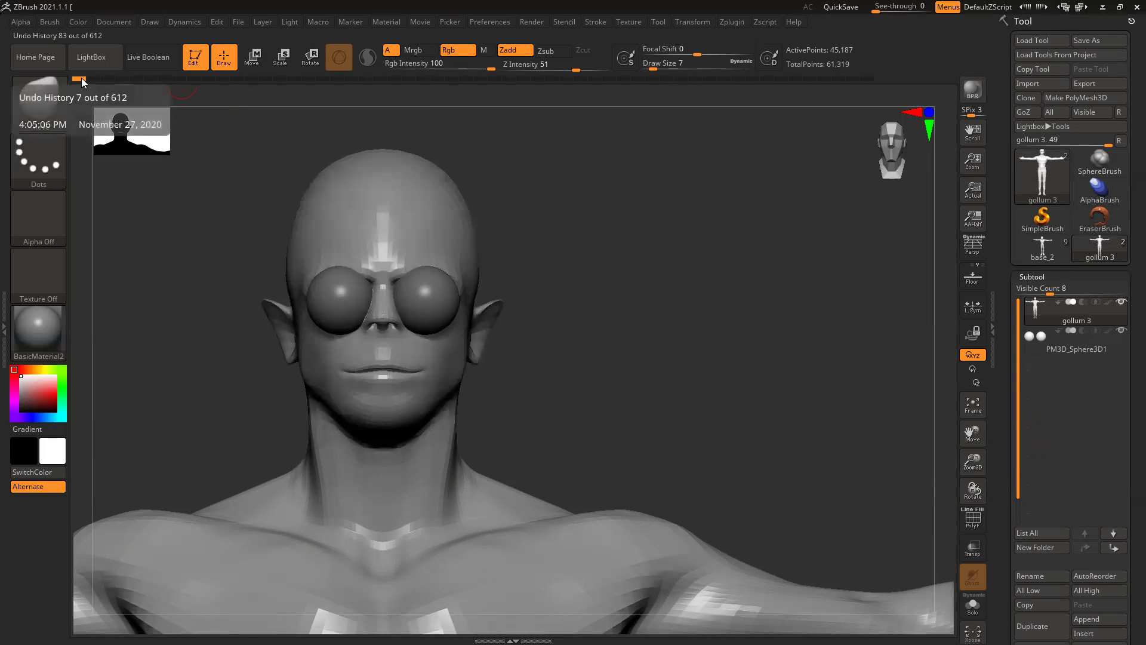
pyautogui.click(89, 79)
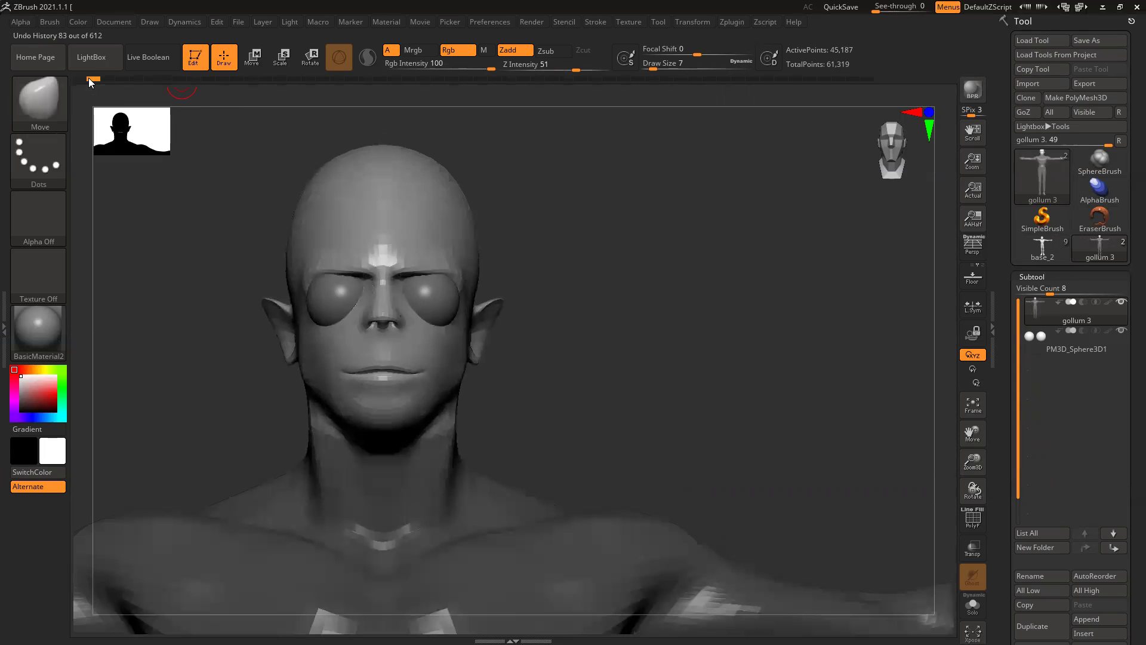
pyautogui.moveTo(88, 78); pyautogui.dragTo(958, 77)
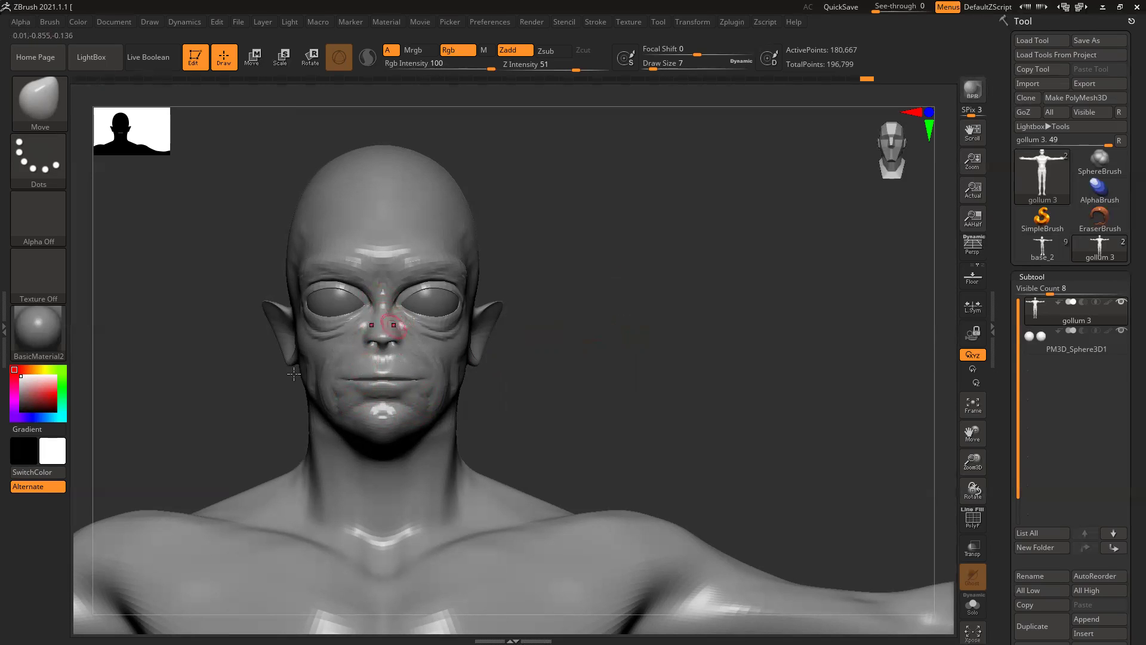
# Step: Bring up the Gollum reference board and examine the crouching profile figure and the snarling face
pyautogui.moveTo(3, 280); pyautogui.dragTo(536, 308, button='right')
pyautogui.scroll(-3, 578, 381)
pyautogui.scroll(-4, 578, 381)
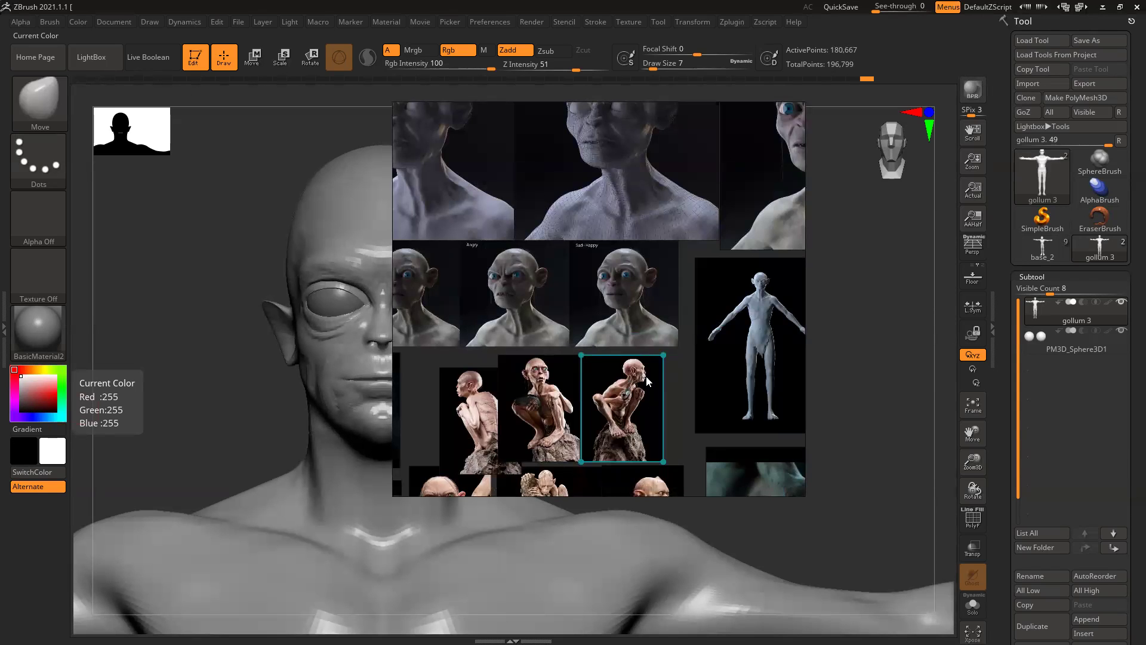
pyautogui.scroll(5, 648, 379)
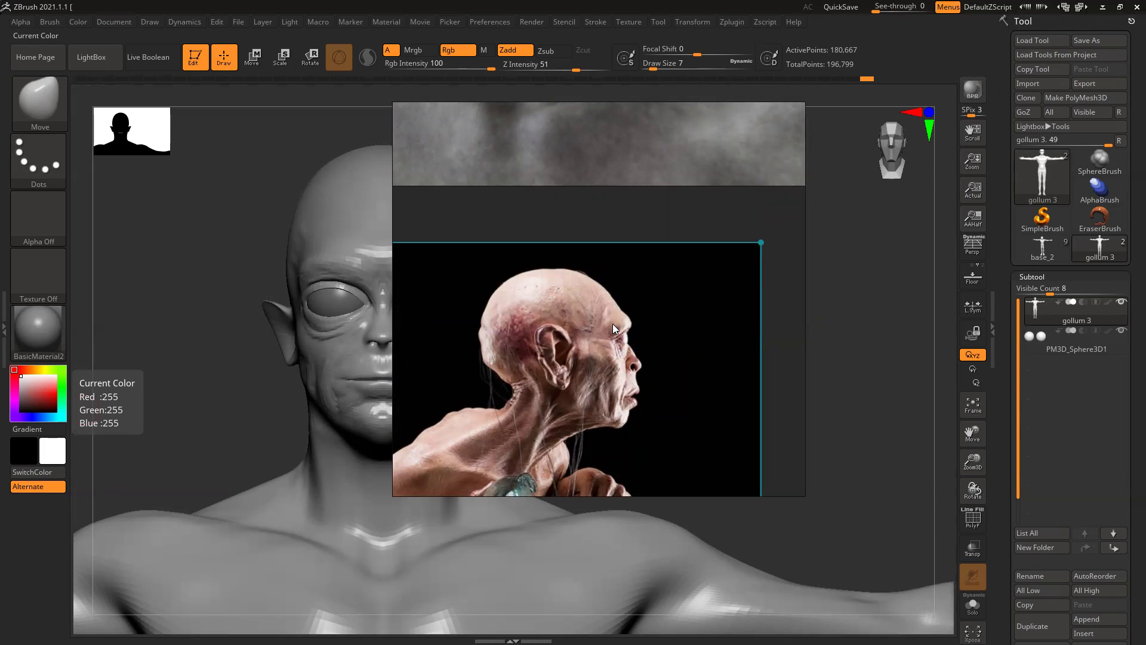
pyautogui.scroll(-4, 554, 351)
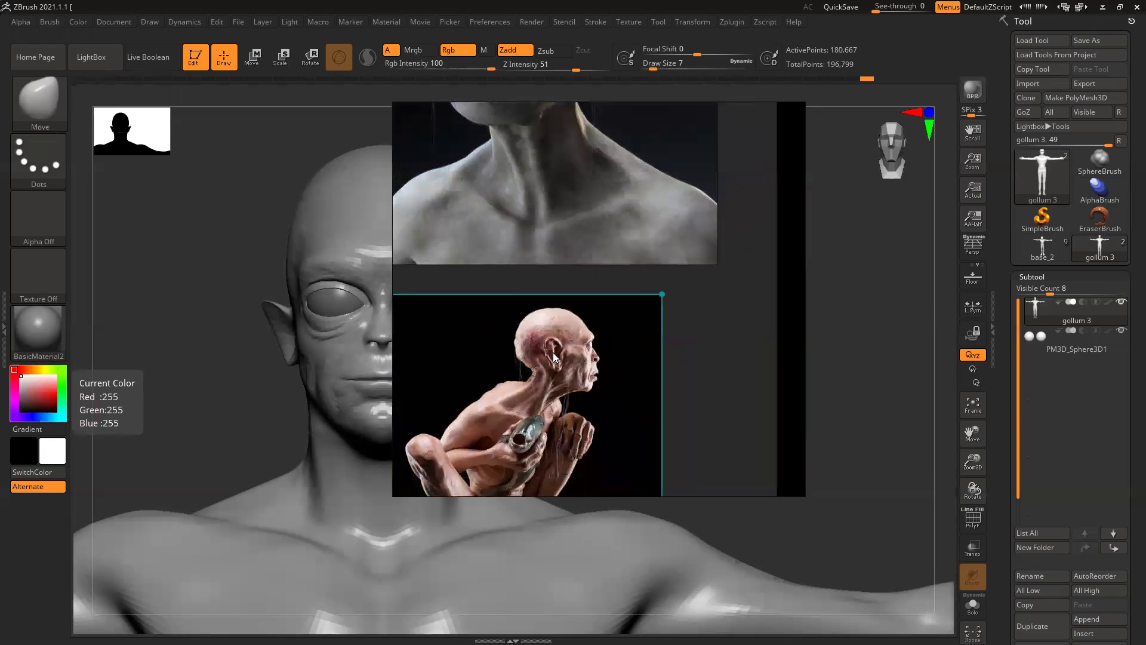
pyautogui.scroll(4, 500, 361)
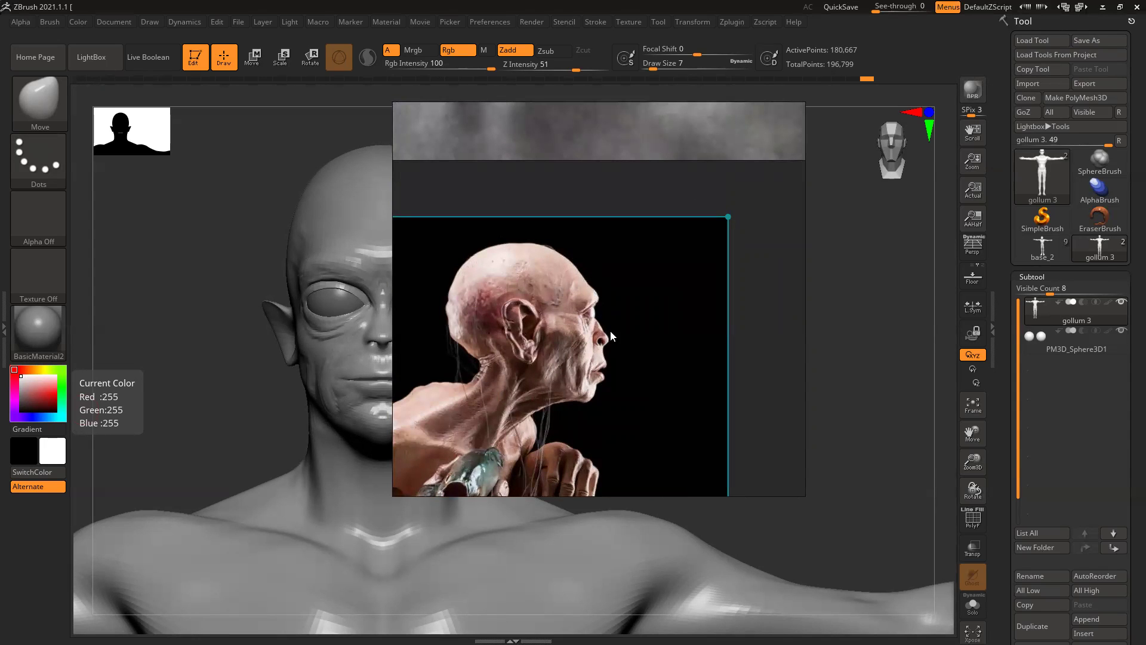
pyautogui.scroll(-6, 575, 309)
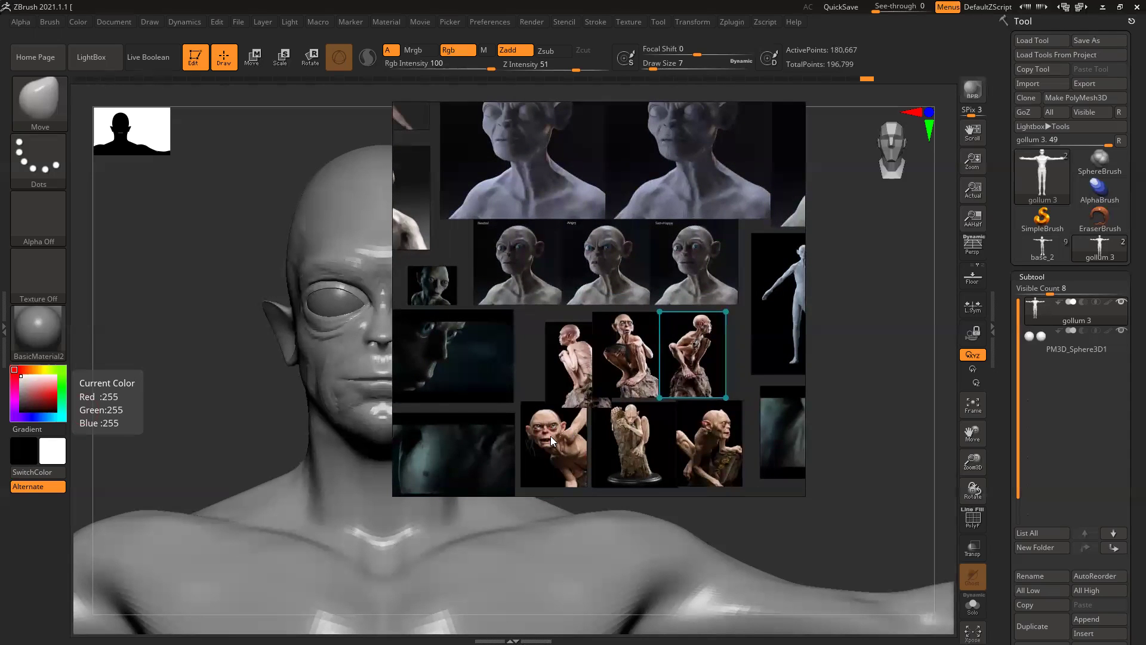
pyautogui.scroll(5, 550, 436)
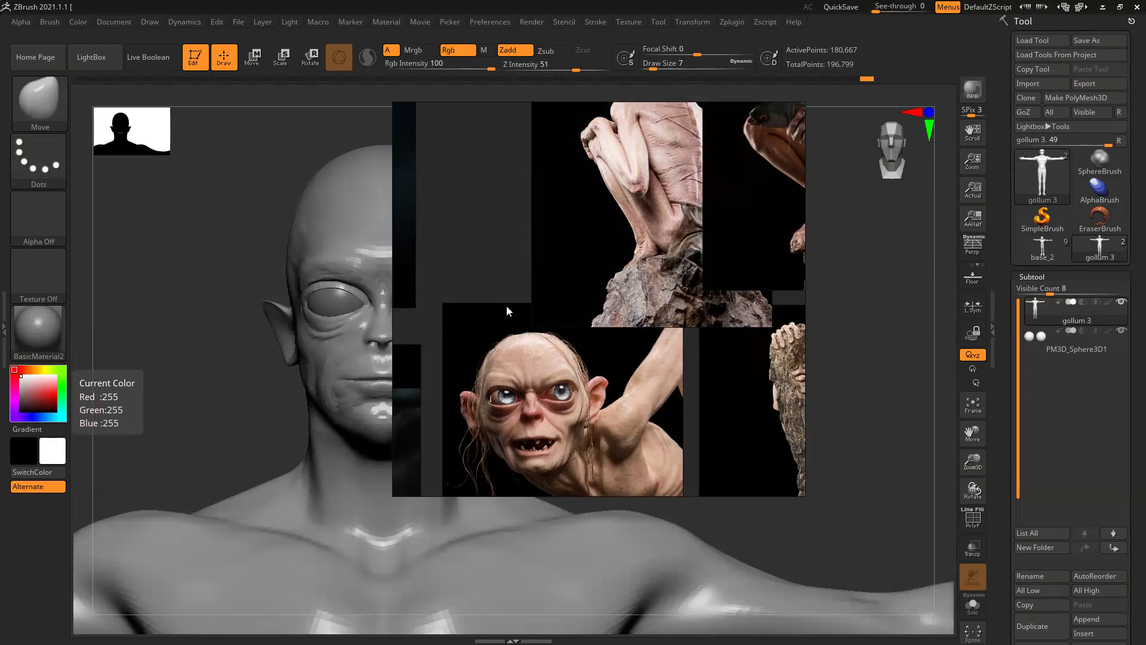
# Step: Switch to the detailed base_2 model and examine its torso, shoulders and outstretched arm
pyautogui.hotkey('alt', 'Tab')
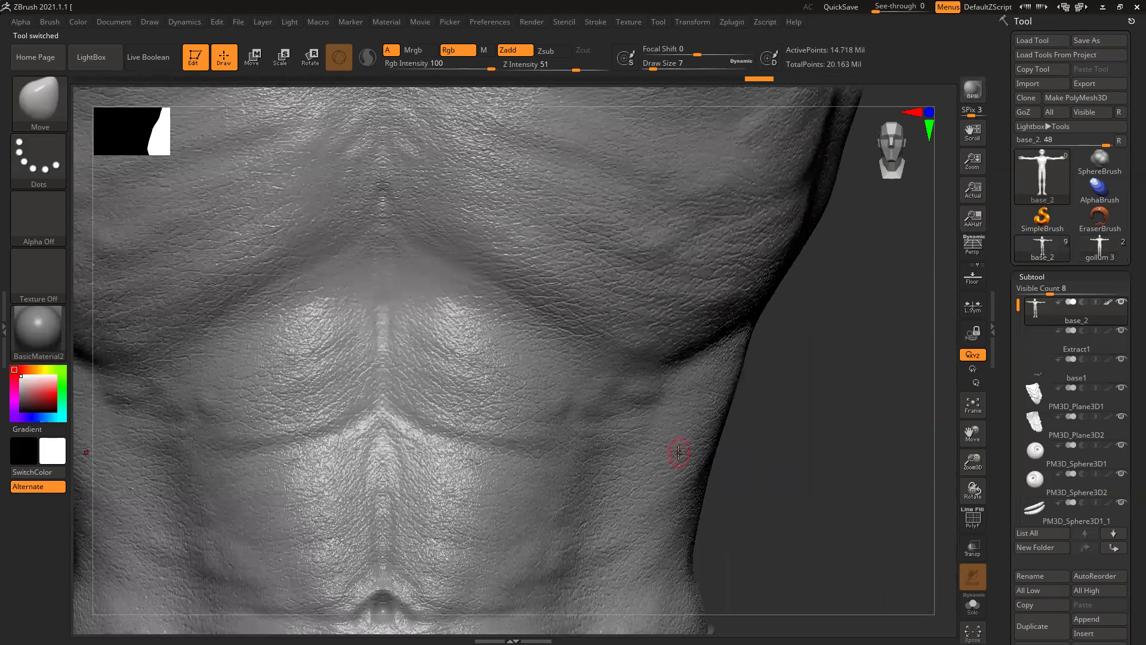
pyautogui.press('f')
pyautogui.moveTo(630, 316)
pyautogui.keyDown('alt'); pyautogui.mouseDown(button='right')
pyautogui.moveTo(614, 384)
pyautogui.moveTo(624, 396)
pyautogui.moveTo(633, 388)
pyautogui.mouseUp(button='right'); pyautogui.keyUp('alt')
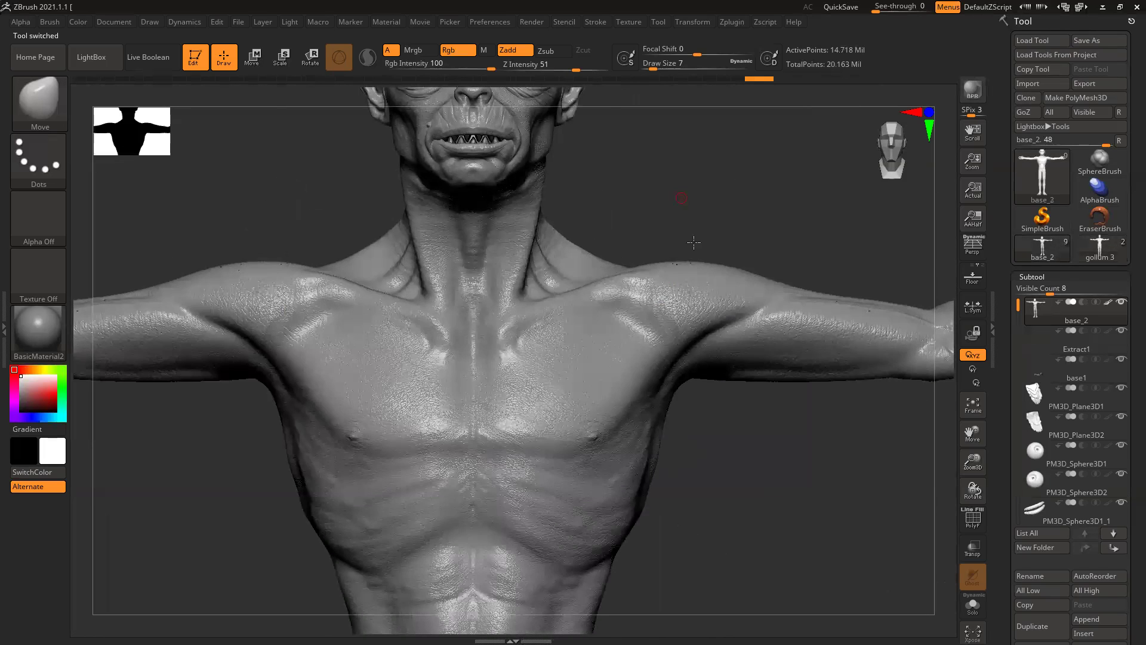
pyautogui.keyDown('alt'); pyautogui.moveTo(694, 242); pyautogui.dragTo(701, 358, button='right'); pyautogui.keyUp('alt')
pyautogui.keyDown('alt'); pyautogui.moveTo(281, 316); pyautogui.dragTo(784, 234, button='right'); pyautogui.keyUp('alt')
pyautogui.keyDown('alt'); pyautogui.moveTo(704, 507); pyautogui.dragTo(607, 435, button='right'); pyautogui.keyUp('alt')
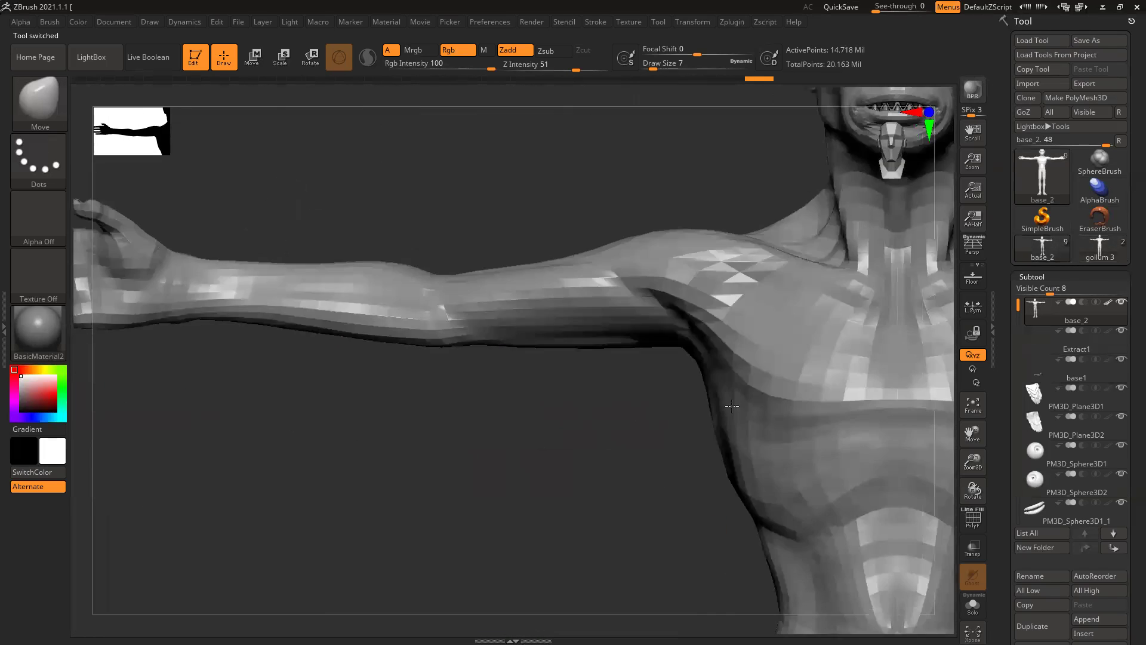
pyautogui.keyDown('alt'); pyautogui.moveTo(686, 518); pyautogui.dragTo(465, 330, button='right'); pyautogui.keyUp('alt')
pyautogui.moveTo(638, 345)
pyautogui.keyDown('ctrl'); pyautogui.mouseDown(button='right')
pyautogui.moveTo(320, 430)
pyautogui.moveTo(542, 353)
pyautogui.moveTo(568, 333)
pyautogui.moveTo(543, 278)
pyautogui.moveTo(690, 353)
pyautogui.moveTo(637, 379)
pyautogui.moveTo(632, 363)
pyautogui.moveTo(522, 325)
pyautogui.mouseUp(button='right'); pyautogui.keyUp('ctrl')
pyautogui.moveTo(624, 437); pyautogui.dragTo(465, 446, button='right')
# Step: Examine the finished head, neck and upper chest of the base_2 model from the front
pyautogui.keyDown('alt'); pyautogui.moveTo(740, 440); pyautogui.dragTo(199, 419, button='right'); pyautogui.keyUp('alt')
pyautogui.keyDown('alt'); pyautogui.moveTo(793, 369); pyautogui.dragTo(798, 557, button='right'); pyautogui.keyUp('alt')
pyautogui.keyDown('alt'); pyautogui.moveTo(732, 322); pyautogui.dragTo(707, 452, button='right'); pyautogui.keyUp('alt')
pyautogui.moveTo(859, 342); pyautogui.dragTo(790, 344, button='right')
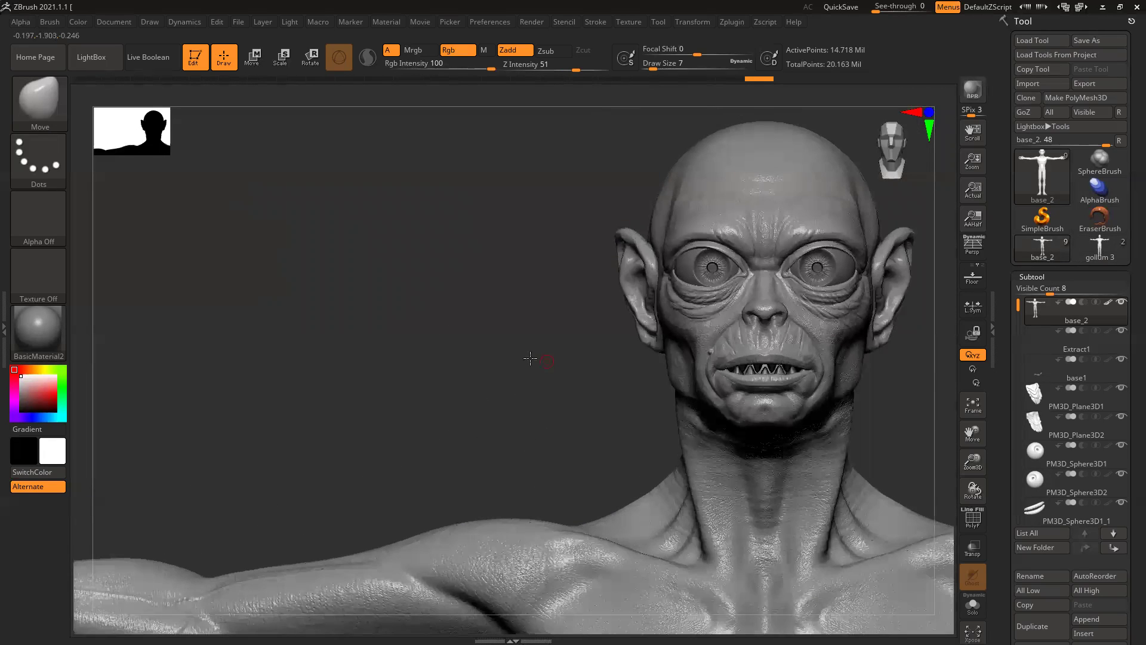
pyautogui.moveTo(529, 358); pyautogui.dragTo(450, 321, button='right')
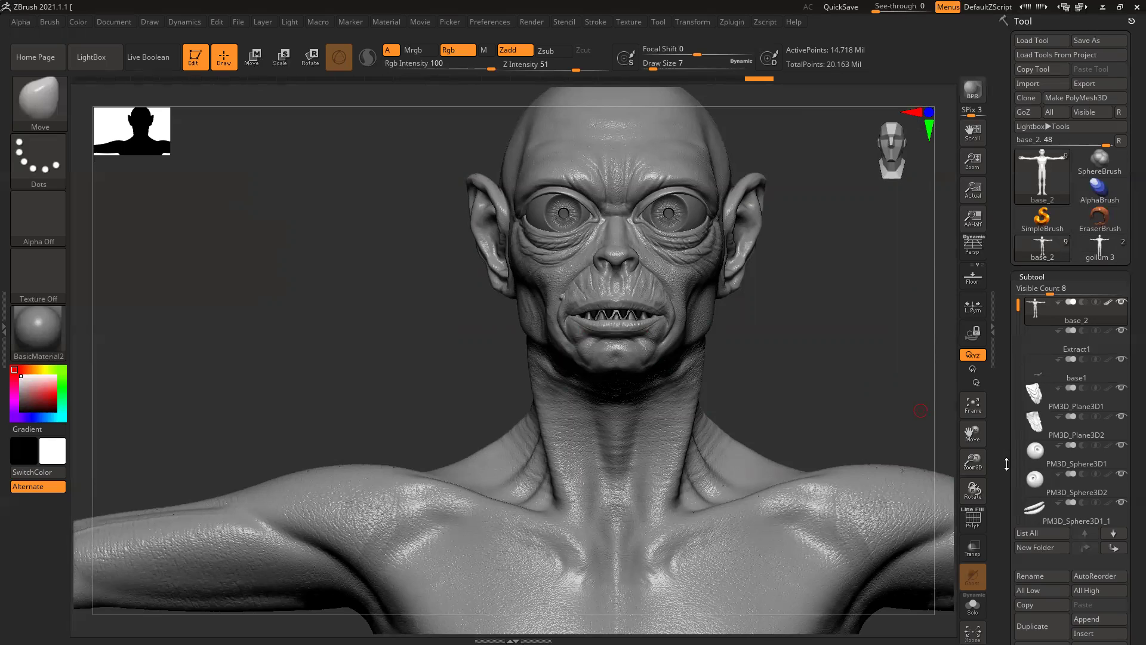
# Step: Place the reference board beside the model and bring up the grey sculpt close-up of the mouth and cheek wrinkles
pyautogui.moveTo(2, 290); pyautogui.dragTo(180, 312, button='right')
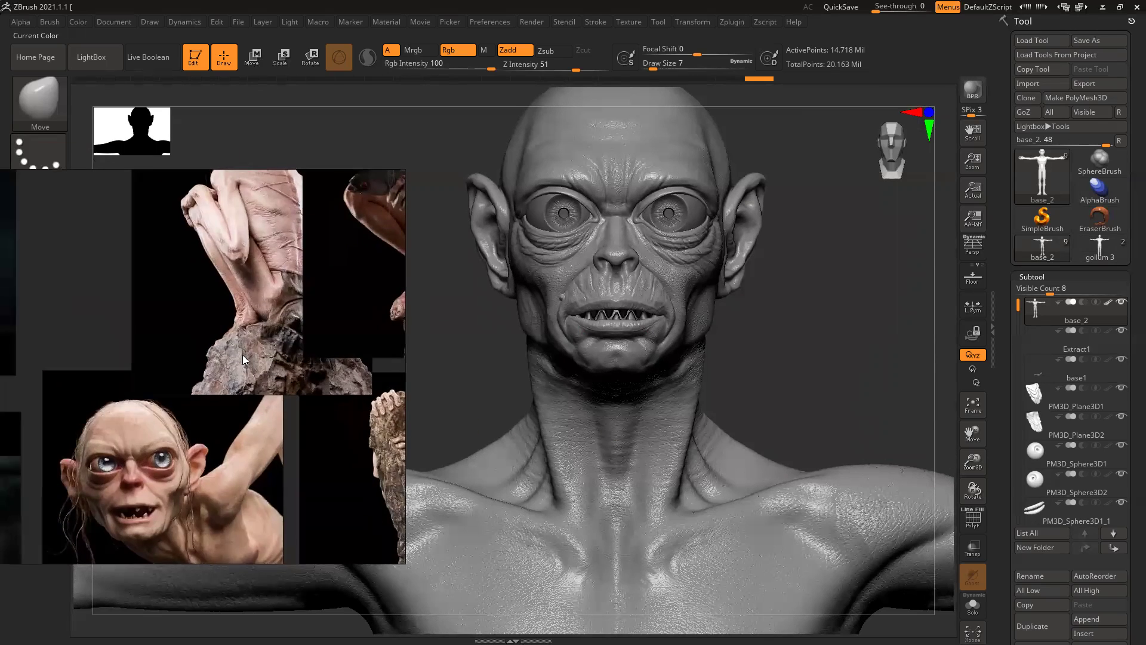
pyautogui.scroll(-3, 180, 312)
pyautogui.scroll(-2, 244, 359)
pyautogui.moveTo(244, 360)
pyautogui.mouseDown(button='middle')
pyautogui.moveTo(221, 362)
pyautogui.moveTo(113, 278)
pyautogui.mouseUp(button='middle')
pyautogui.moveTo(287, 380); pyautogui.dragTo(287, 256, button='middle')
pyautogui.moveTo(112, 480); pyautogui.dragTo(382, 263, button='middle')
pyautogui.moveTo(245, 540)
pyautogui.mouseDown(button='middle')
pyautogui.moveTo(262, 446)
pyautogui.moveTo(253, 366)
pyautogui.mouseUp(button='middle')
pyautogui.scroll(8, 254, 410)
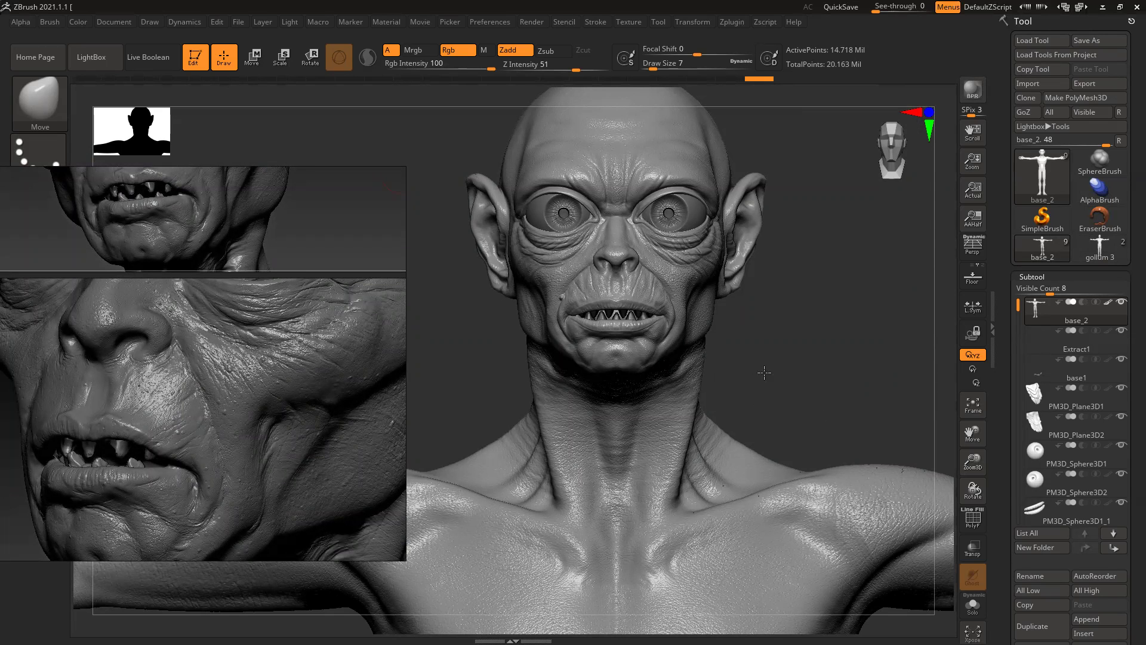
# Step: Compare the model's mouth, nose and cheek in three-quarter view with the sculpt close-up, moving the reference clear of the face
pyautogui.moveTo(821, 357); pyautogui.dragTo(761, 353)
pyautogui.moveTo(577, 313)
pyautogui.keyDown('ctrl'); pyautogui.mouseDown(button='right')
pyautogui.moveTo(755, 410)
pyautogui.moveTo(866, 434)
pyautogui.mouseUp(button='right'); pyautogui.keyUp('ctrl')
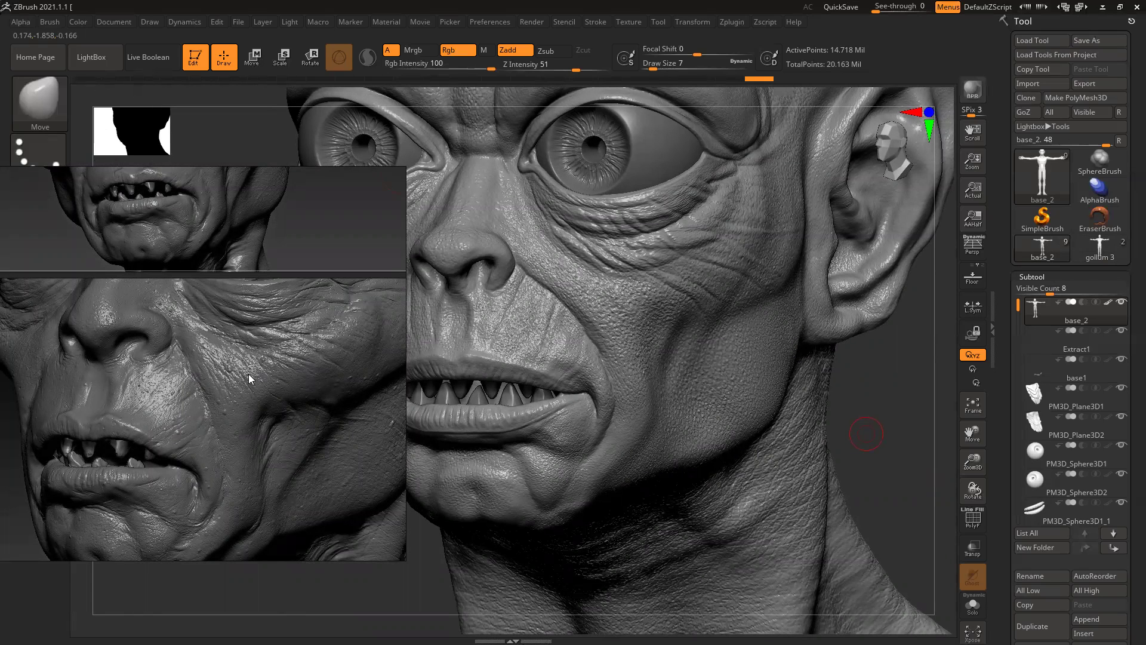
pyautogui.moveTo(307, 363); pyautogui.dragTo(0, 334, button='right')
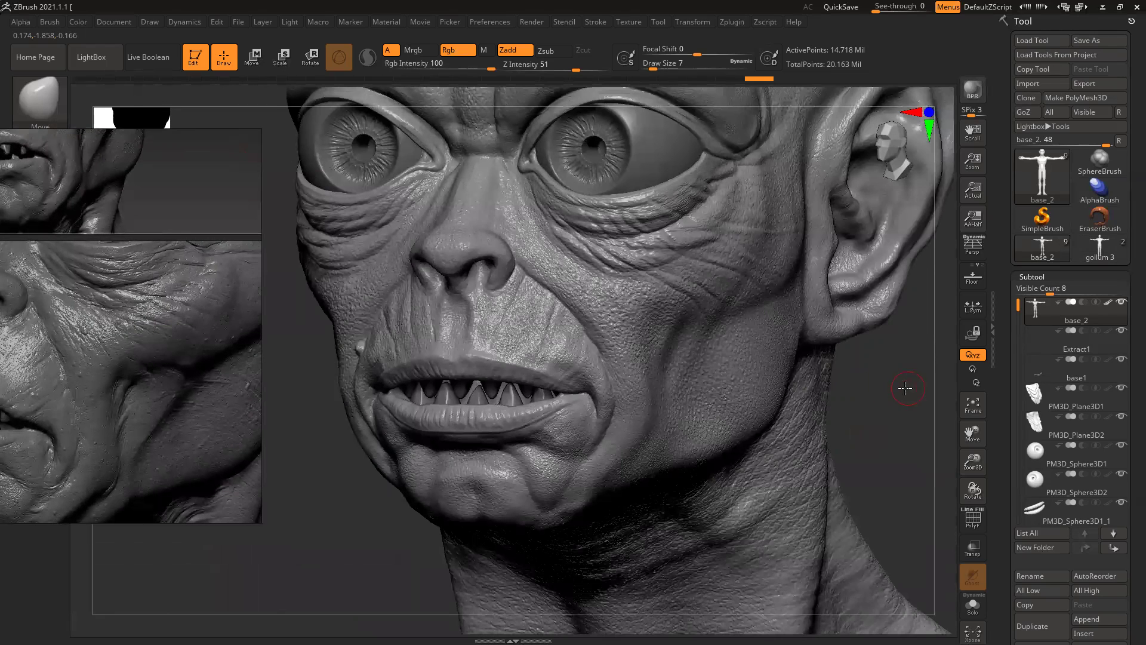
pyautogui.keyDown('alt'); pyautogui.moveTo(905, 388); pyautogui.dragTo(851, 407, button='right'); pyautogui.keyUp('alt')
pyautogui.keyDown('ctrl'); pyautogui.moveTo(637, 326); pyautogui.dragTo(668, 344, button='right'); pyautogui.keyUp('ctrl')
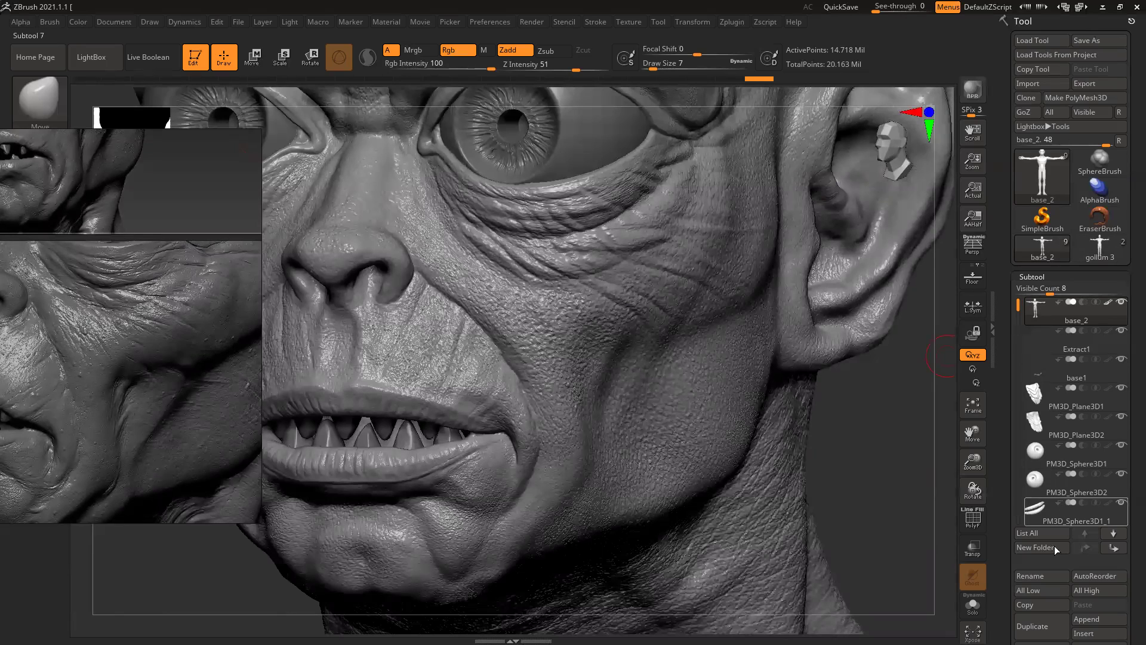
# Step: Open the layer list of the base_2 subtool and centre the eye and nose area
pyautogui.scroll(-5, 1057, 525)
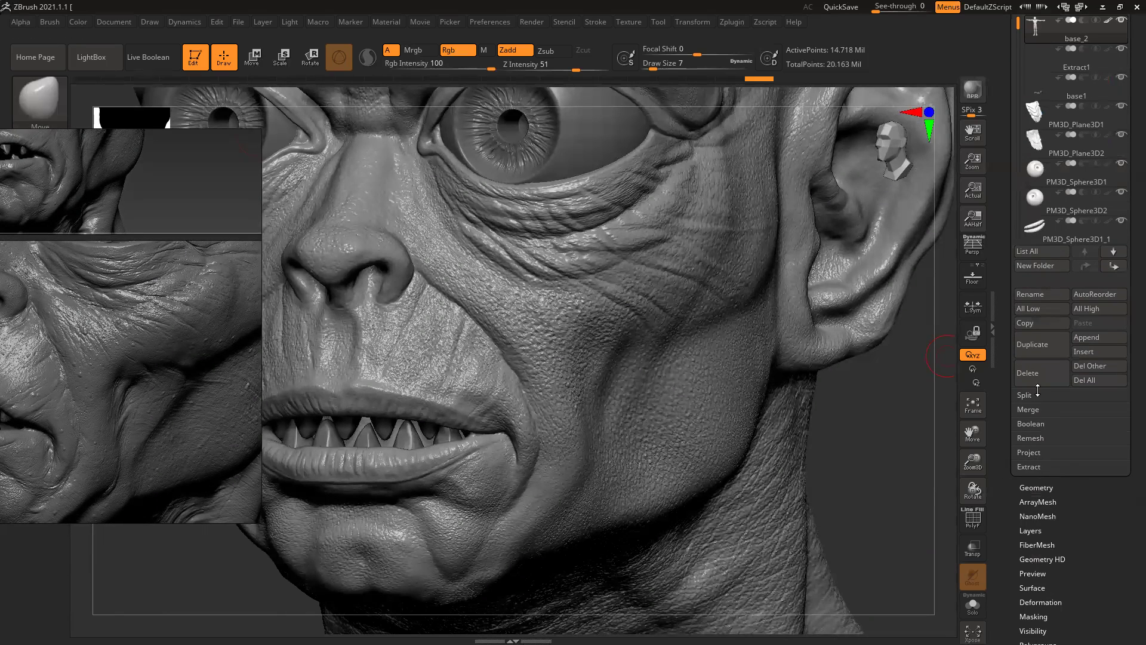
pyautogui.click(1030, 531)
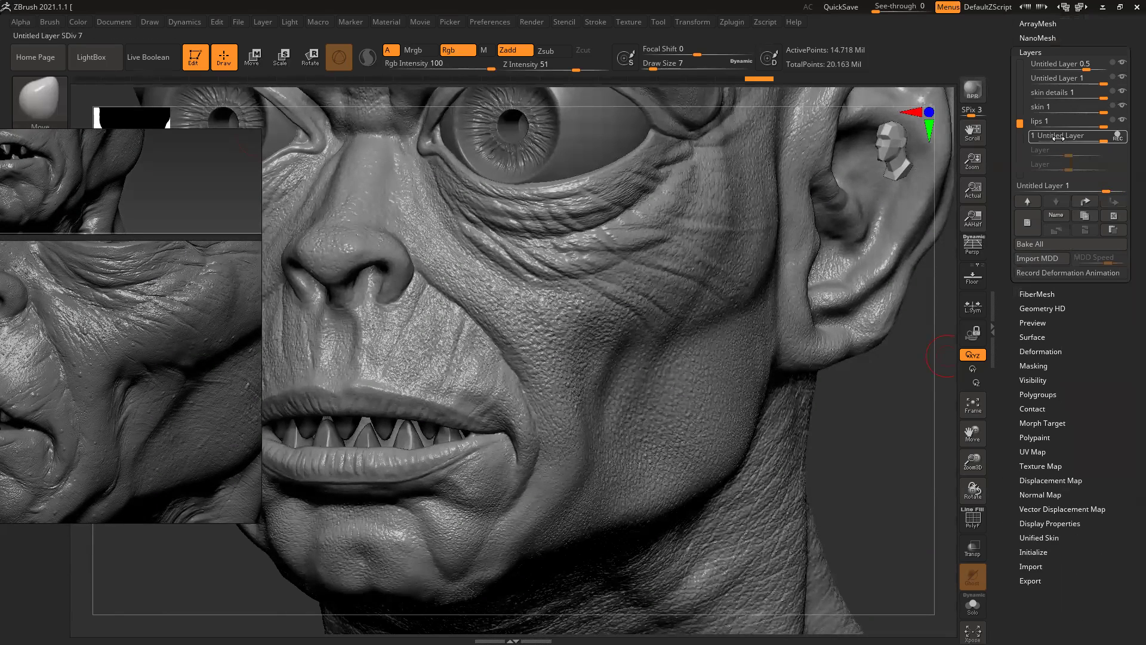
pyautogui.keyDown('alt'); pyautogui.moveTo(889, 430); pyautogui.dragTo(938, 529, button='right'); pyautogui.keyUp('alt')
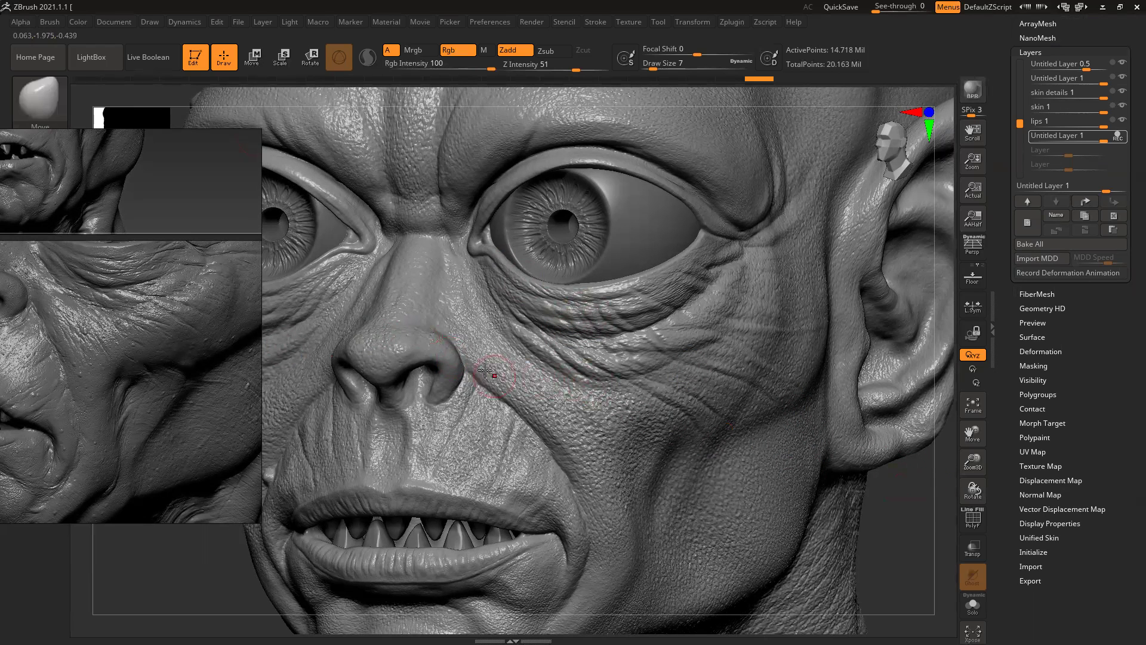
# Step: Carve skin creases on the cheek beside the nostril with the DamStandard brush at draw size 3
pyautogui.keyDown('ctrl'); pyautogui.moveTo(442, 379); pyautogui.dragTo(482, 453, button='right'); pyautogui.keyUp('ctrl')
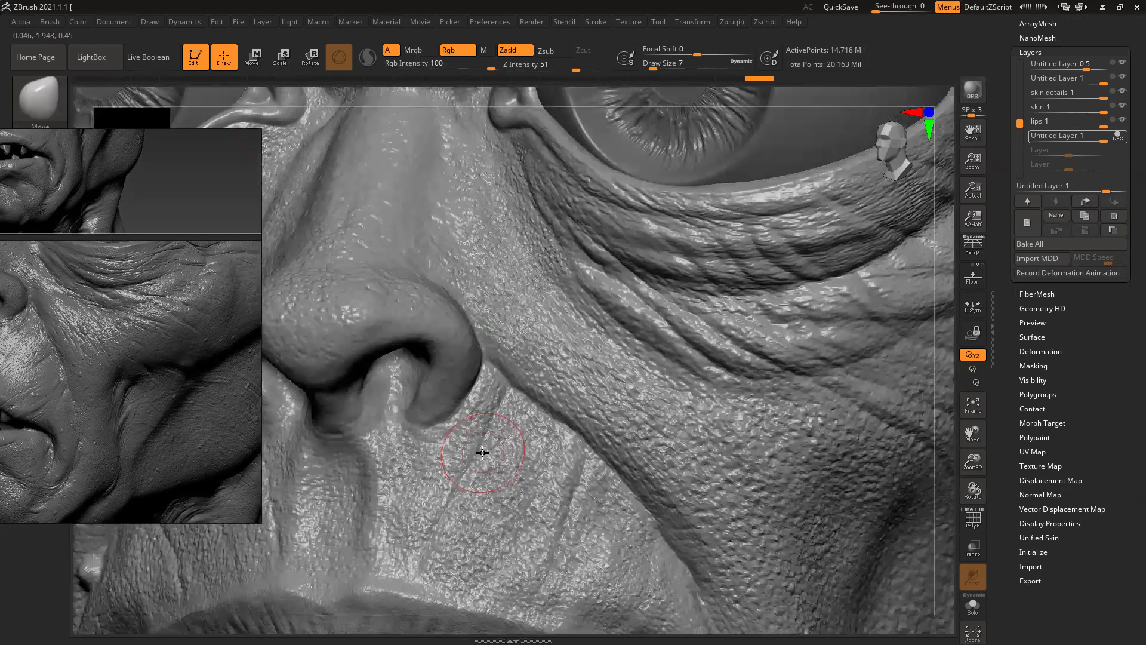
pyautogui.press('[')
pyautogui.press('b')
pyautogui.press('d')
pyautogui.press('s')
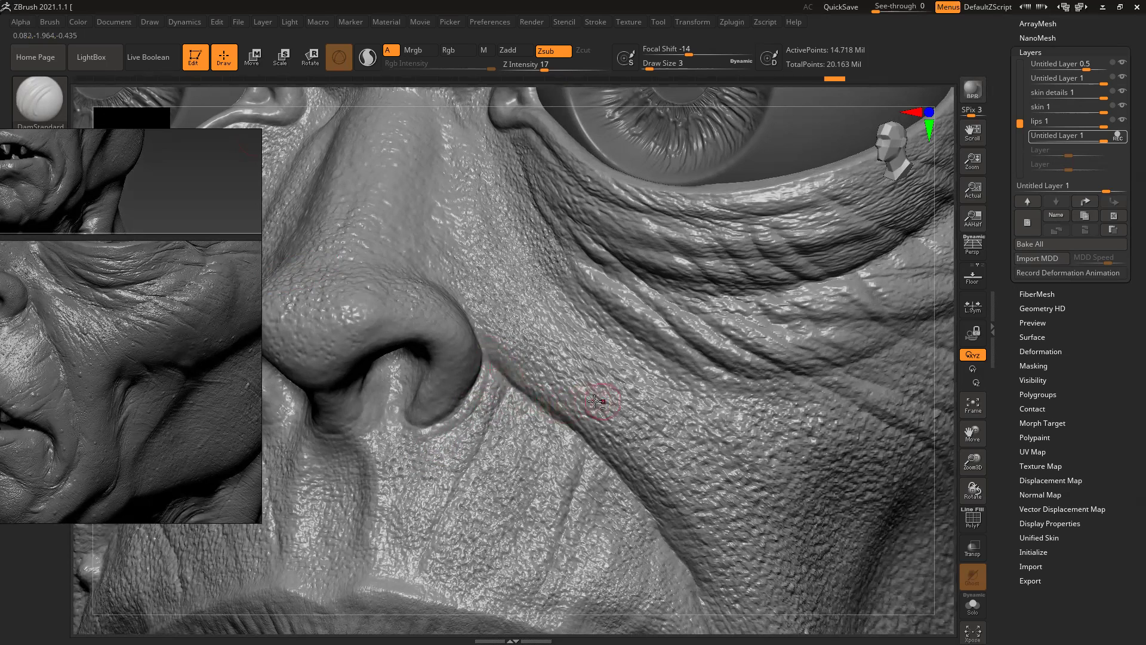
pyautogui.moveTo(483, 322)
pyautogui.mouseDown()
pyautogui.moveTo(523, 330)
pyautogui.moveTo(567, 371)
pyautogui.mouseUp()
pyautogui.moveTo(480, 323)
pyautogui.mouseDown()
pyautogui.moveTo(520, 331)
pyautogui.moveTo(563, 365)
pyautogui.mouseUp()
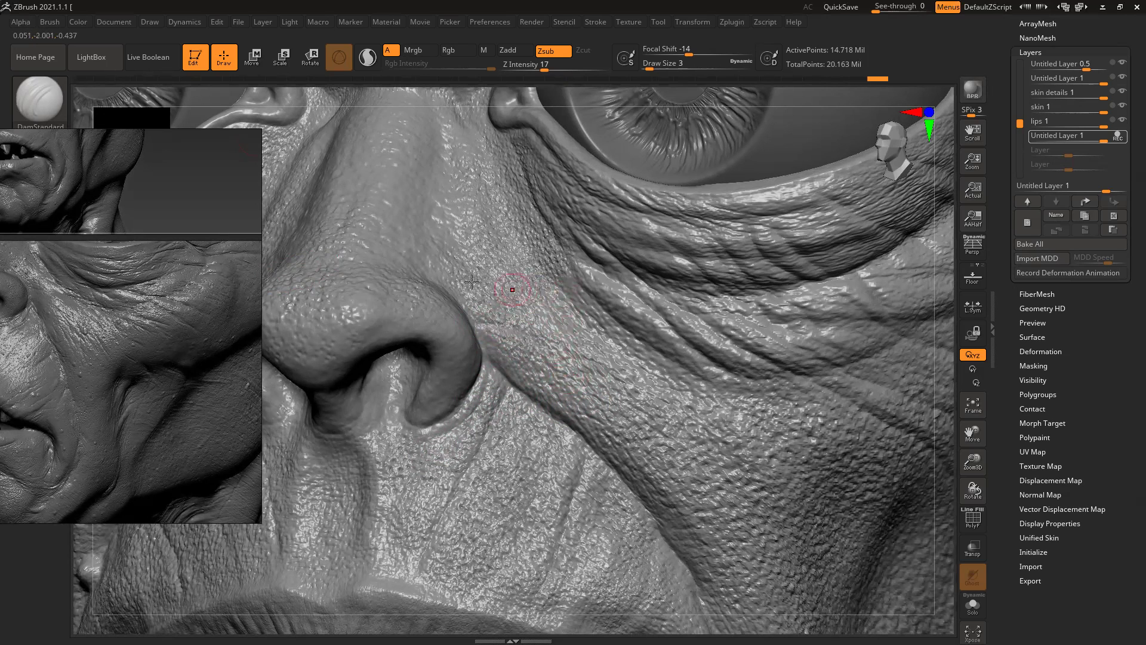
# Step: Carve fine wrinkles with DamStandard from the side of the nose along the under-eye folds and onto the cheek
pyautogui.moveTo(436, 266); pyautogui.dragTo(486, 327)
pyautogui.moveTo(543, 274); pyautogui.dragTo(658, 383)
pyautogui.moveTo(608, 338); pyautogui.dragTo(670, 381)
pyautogui.moveTo(613, 342)
pyautogui.mouseDown()
pyautogui.moveTo(729, 391)
pyautogui.moveTo(842, 370)
pyautogui.mouseUp()
pyautogui.moveTo(684, 365)
pyautogui.mouseDown()
pyautogui.moveTo(657, 381)
pyautogui.moveTo(732, 431)
pyautogui.moveTo(773, 428)
pyautogui.moveTo(807, 465)
pyautogui.mouseUp()
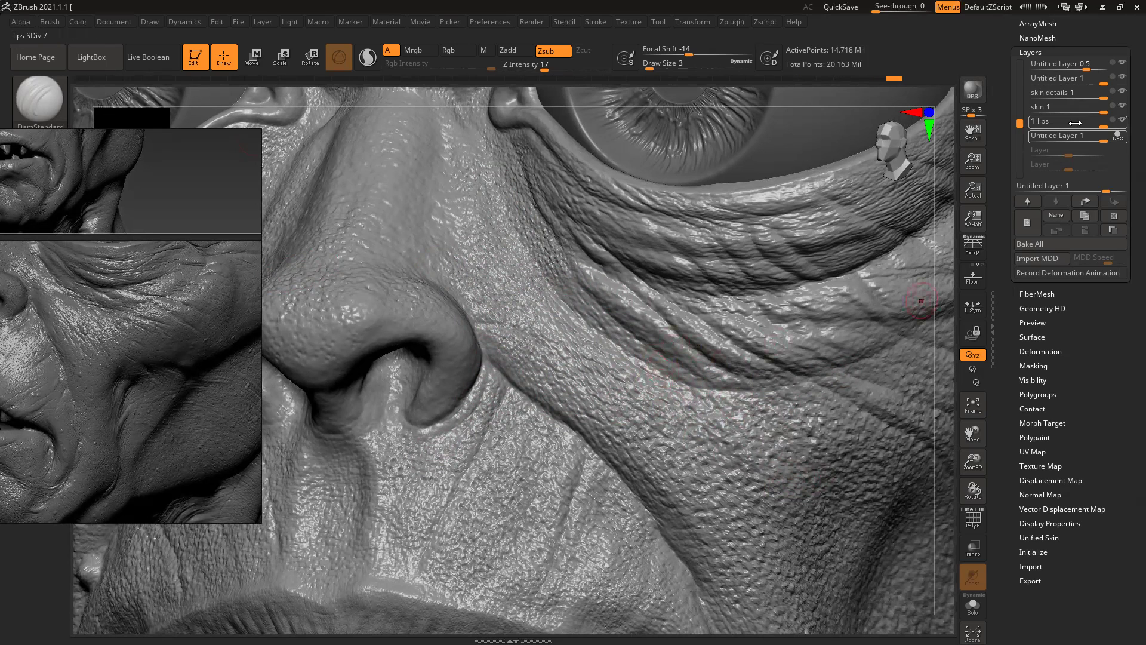
# Step: Check the upper skin details layer's effect by hiding and showing it again, and hide the skin layer
pyautogui.click(1123, 107)
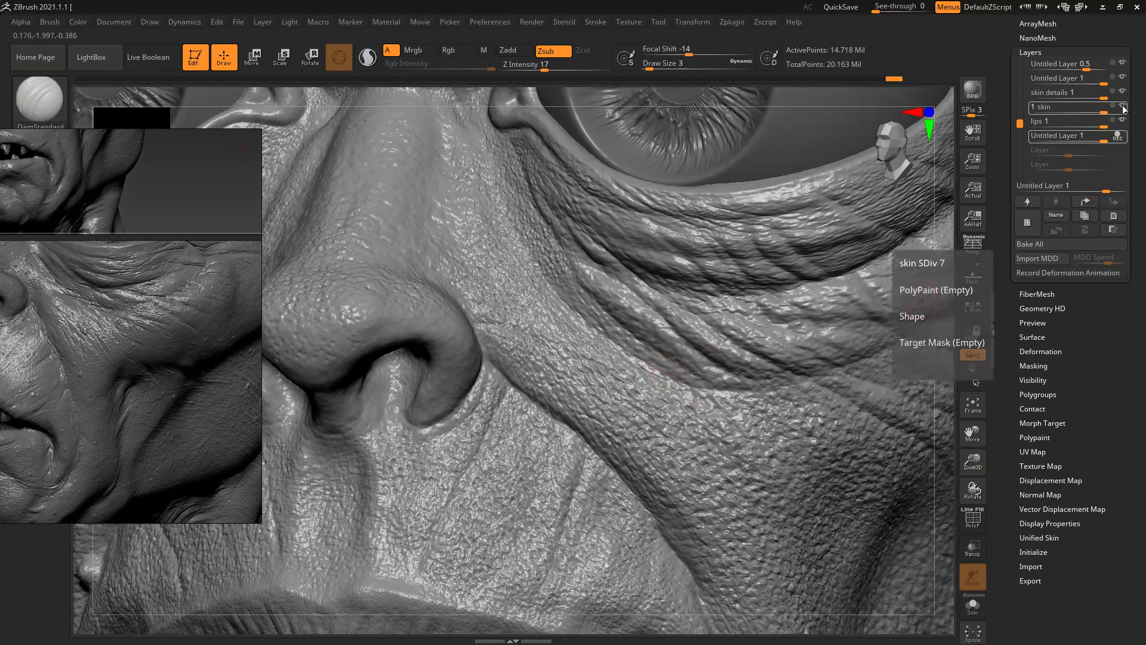
pyautogui.click(1121, 94)
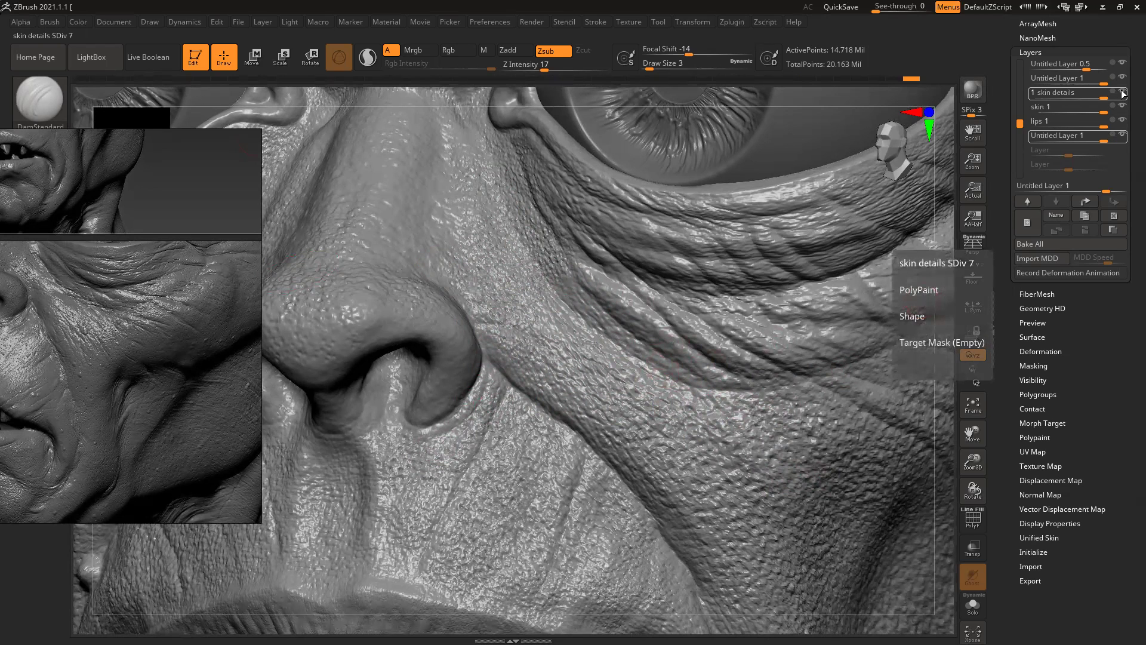
pyautogui.click(1123, 94)
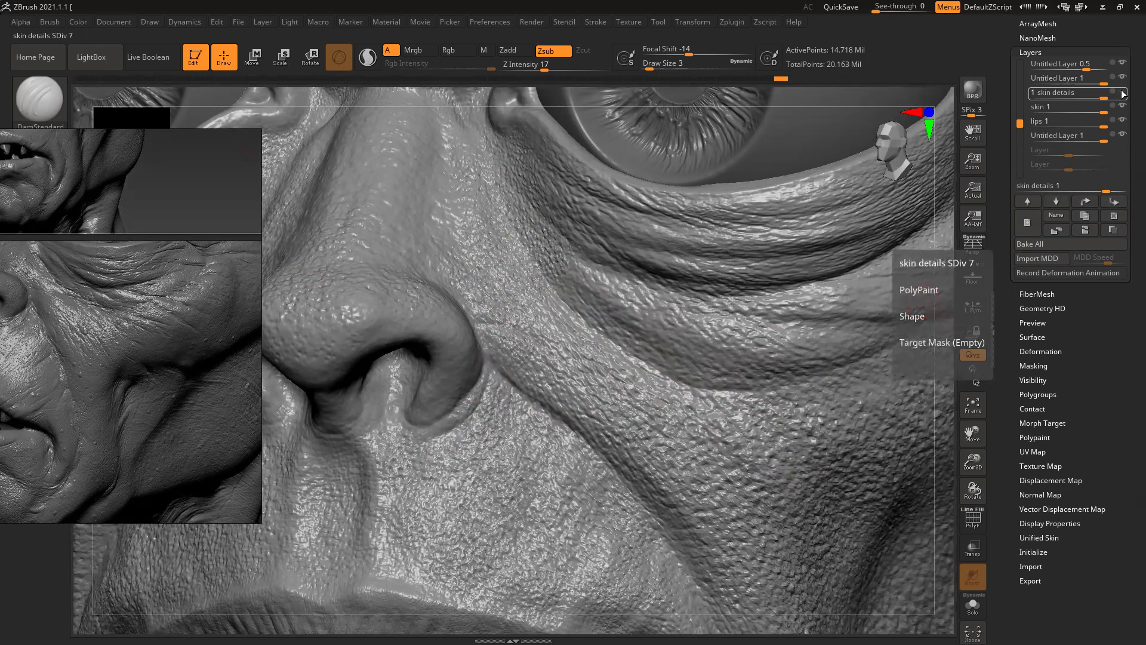
pyautogui.click(1123, 94)
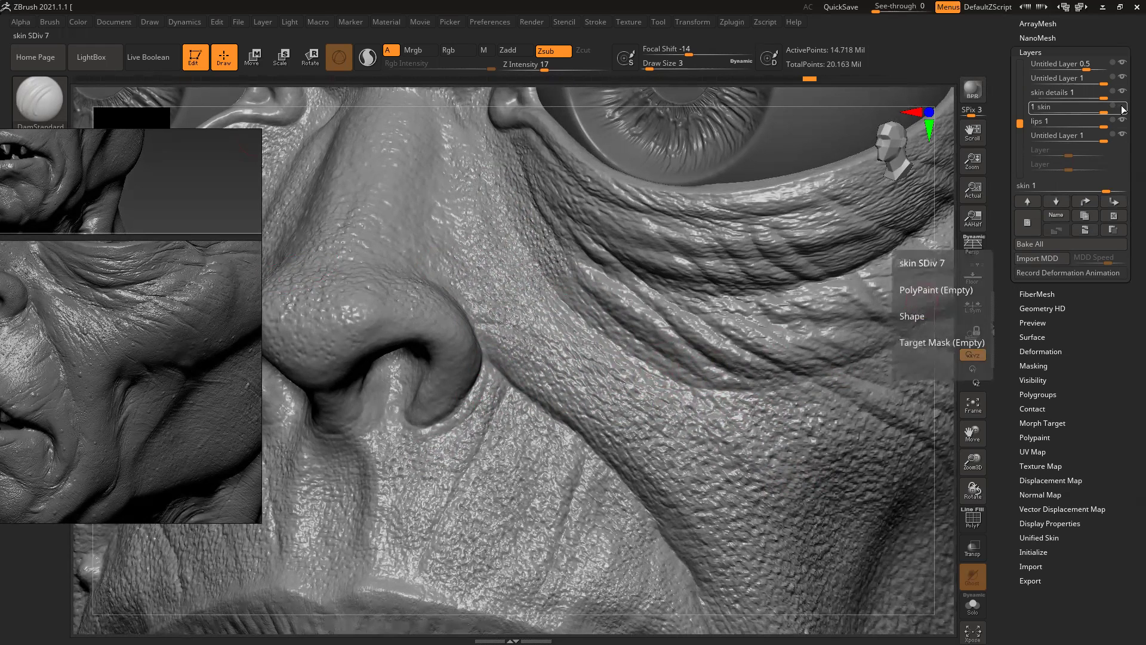
# Step: Hide the skin details layer set to 0.4, the two untitled layers above the lower skin details layer, and the pores layer
pyautogui.moveTo(1020, 124); pyautogui.dragTo(1021, 94)
pyautogui.moveTo(1120, 82)
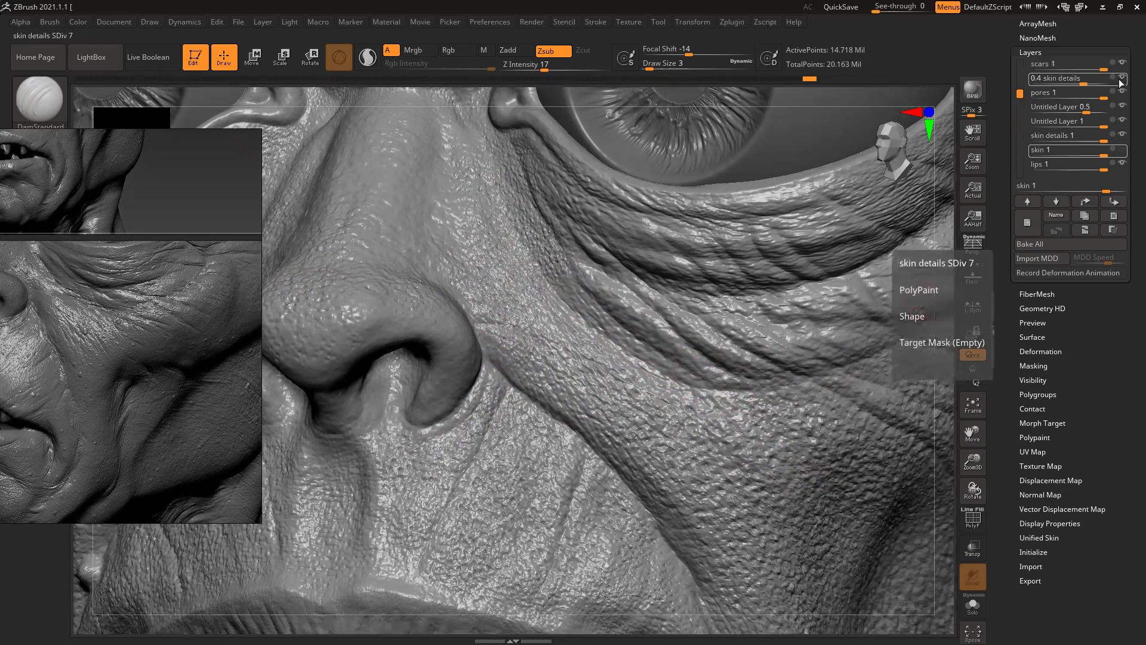
pyautogui.click(1121, 78)
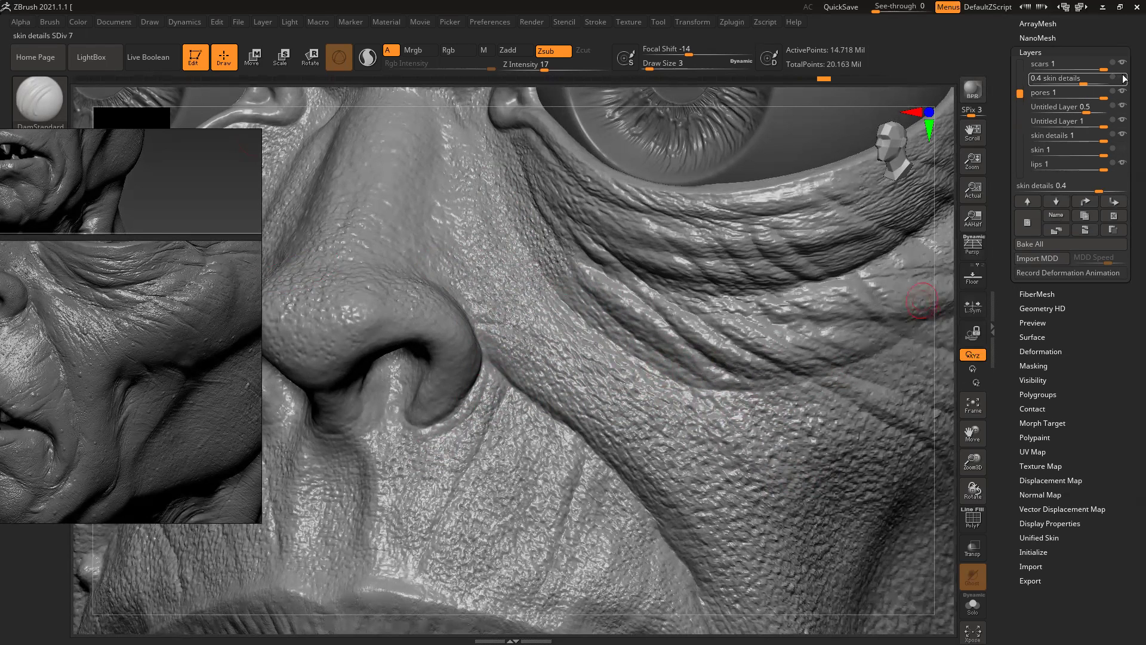
pyautogui.click(1124, 108)
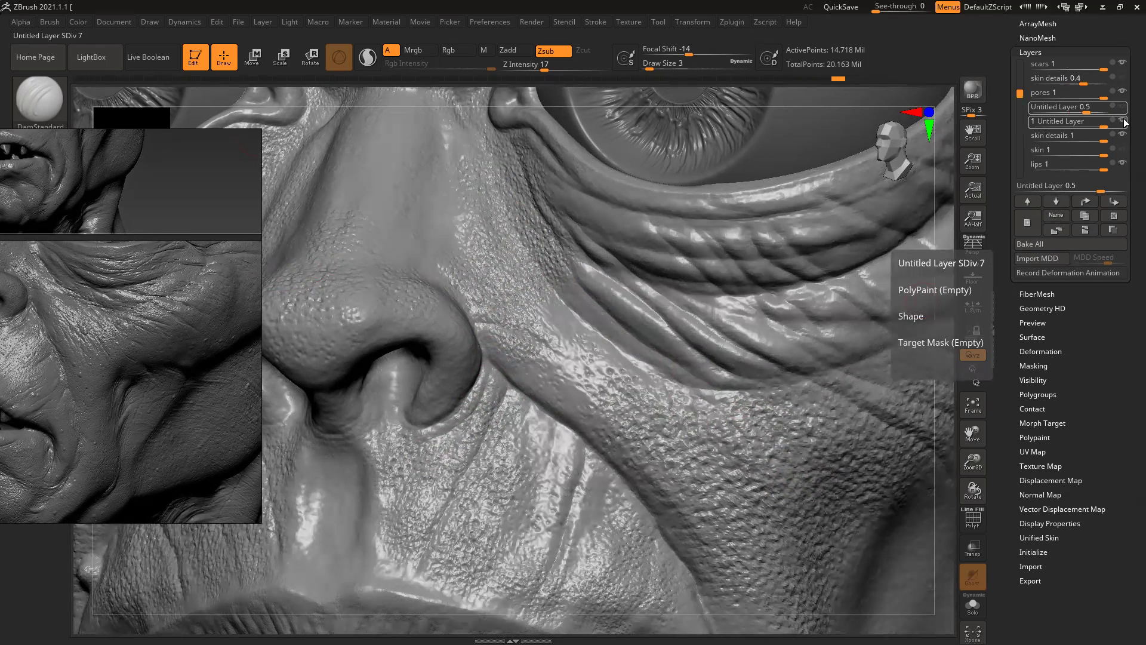
pyautogui.click(1126, 122)
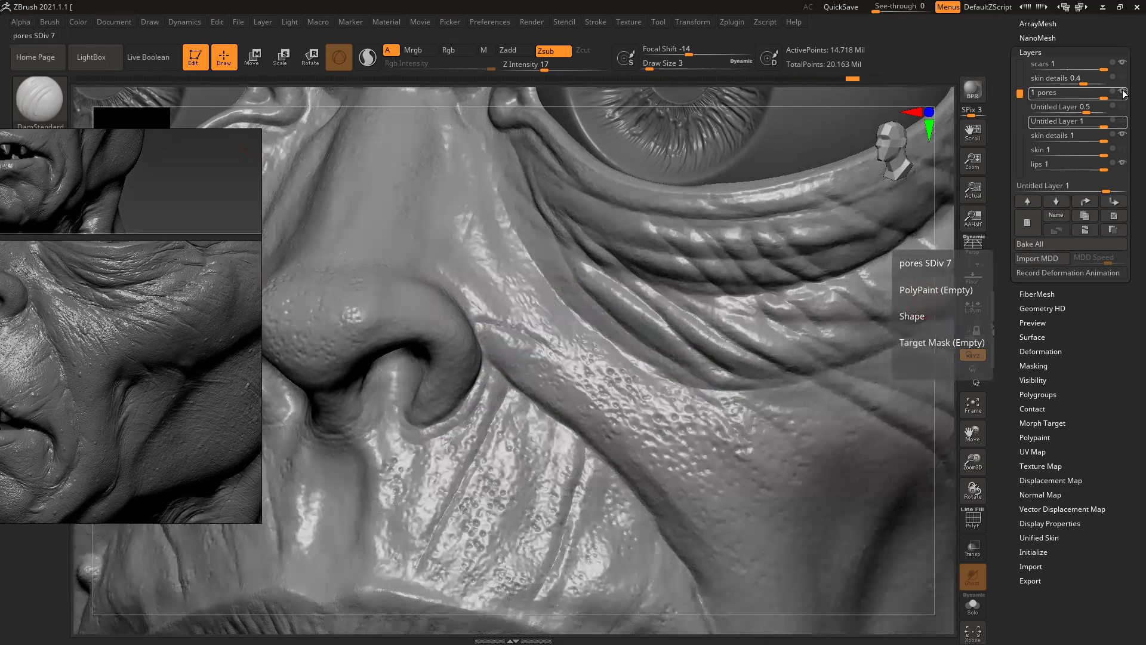
pyautogui.click(1124, 94)
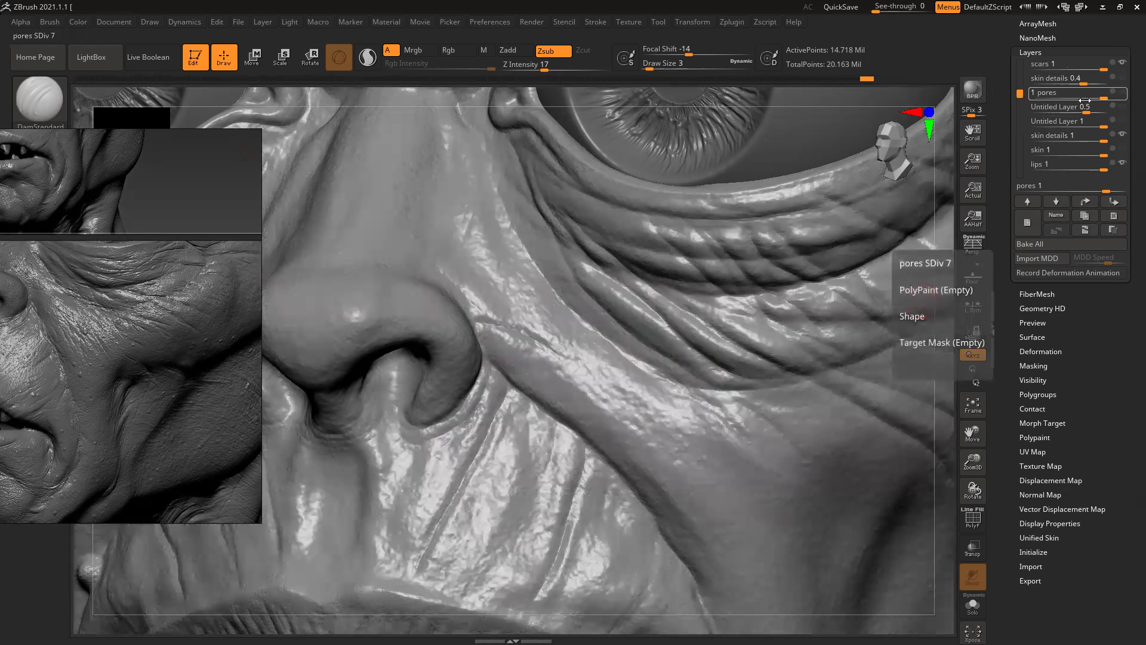
# Step: Set the untitled layer below lips to record and carve creases beside the nostril and upper lip with DamStandard
pyautogui.moveTo(1020, 95); pyautogui.dragTo(1021, 123)
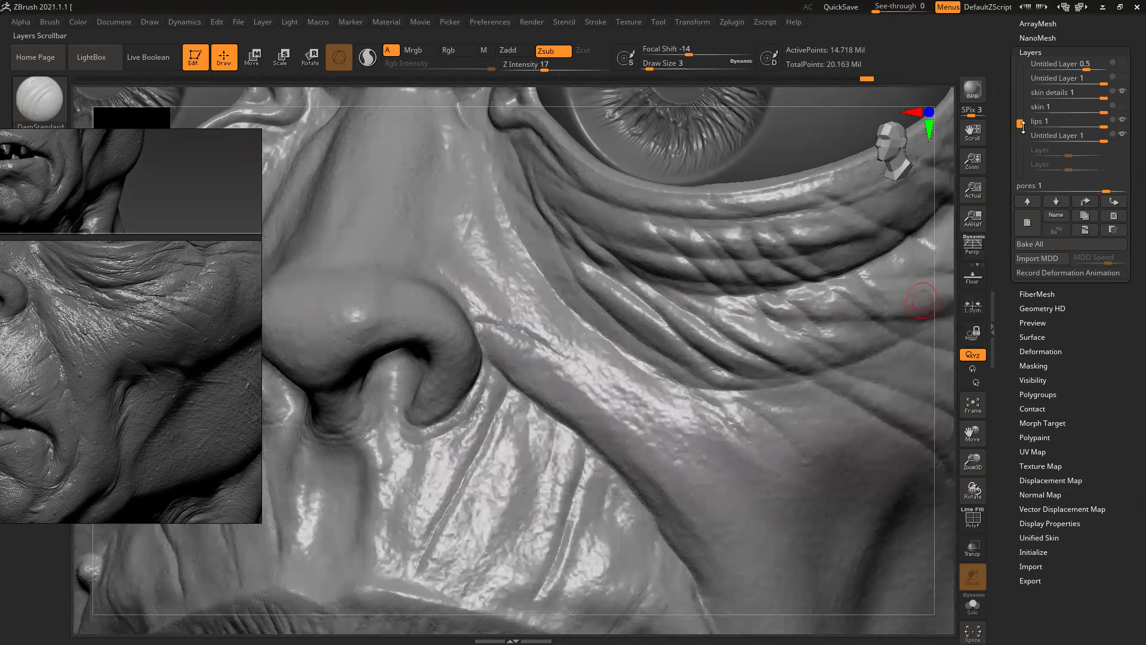
pyautogui.click(1118, 135)
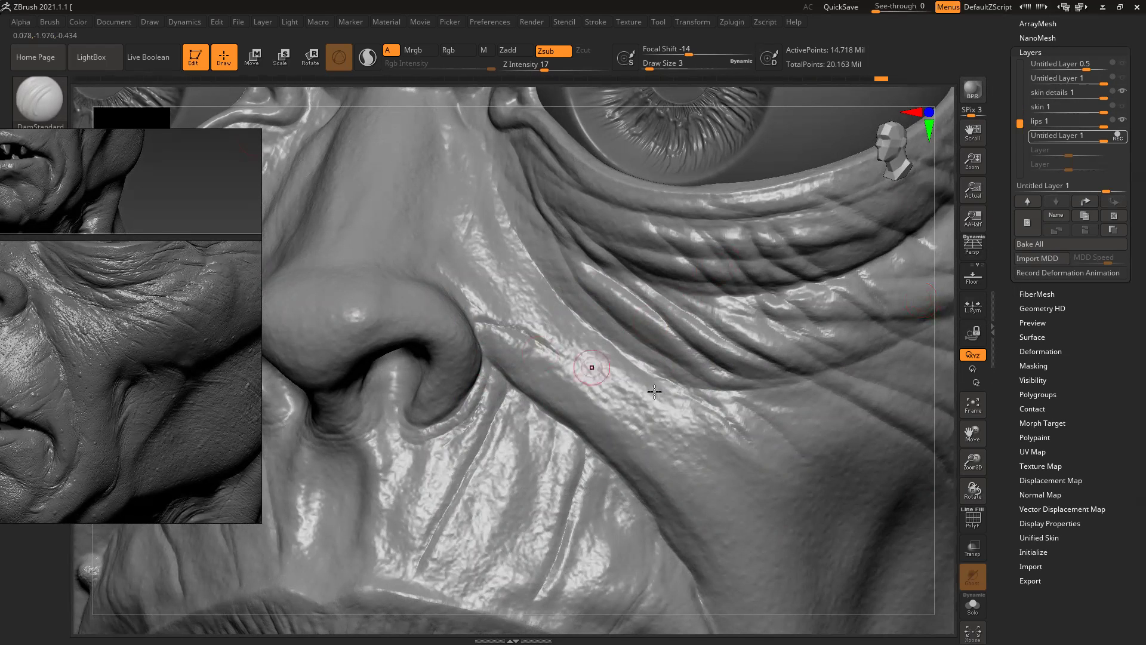
pyautogui.moveTo(492, 389); pyautogui.dragTo(438, 451)
pyautogui.moveTo(482, 320)
pyautogui.mouseDown()
pyautogui.moveTo(524, 335)
pyautogui.moveTo(480, 341)
pyautogui.moveTo(480, 393)
pyautogui.mouseUp()
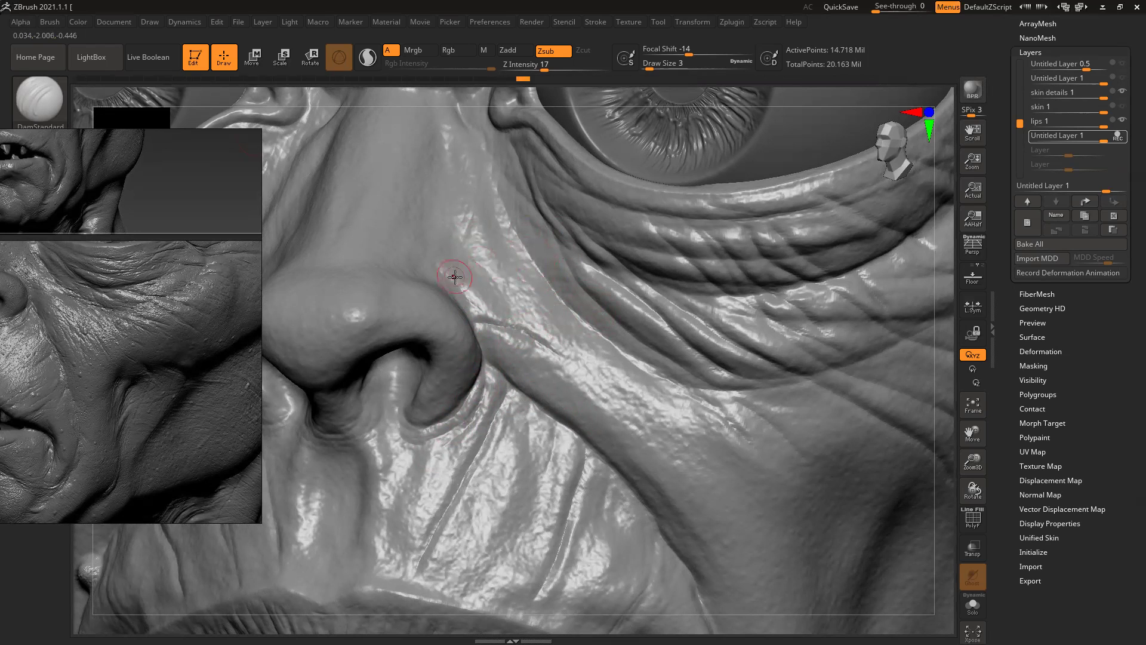
# Step: Carve fine wrinkles from the nostril wing across the cheek below the eye folds, using draw size 1 and Z intensity 26
pyautogui.moveTo(944, 239); pyautogui.dragTo(931, 285)
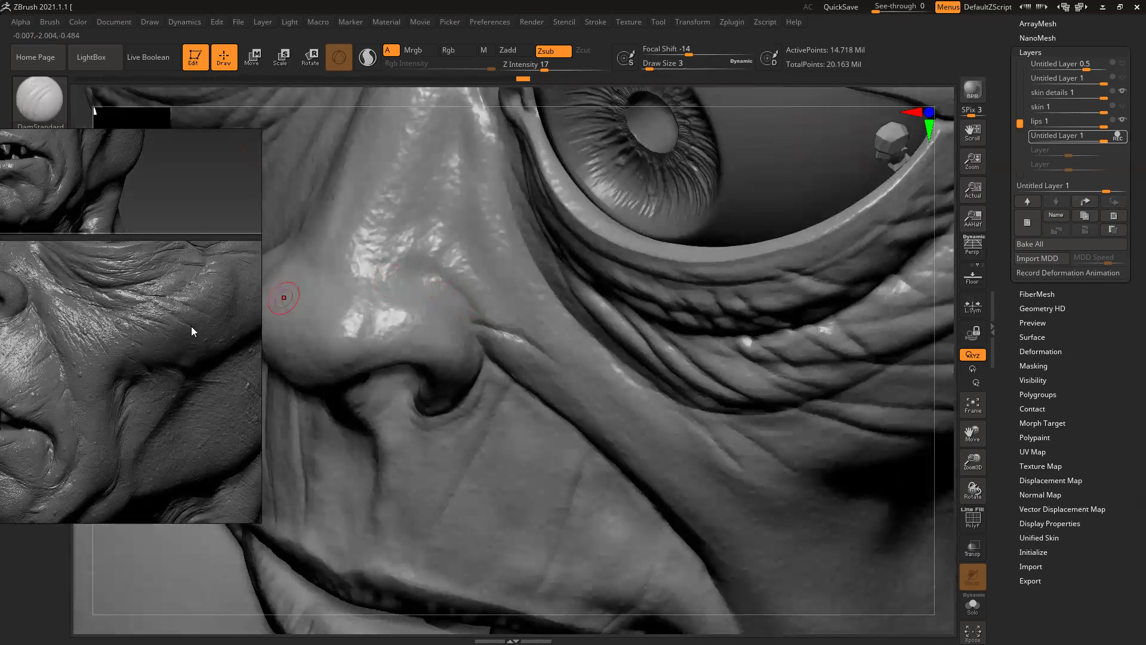
pyautogui.moveTo(394, 277); pyautogui.dragTo(481, 307)
pyautogui.press('[')
pyautogui.moveTo(495, 322); pyautogui.dragTo(494, 309)
pyautogui.click(554, 68)
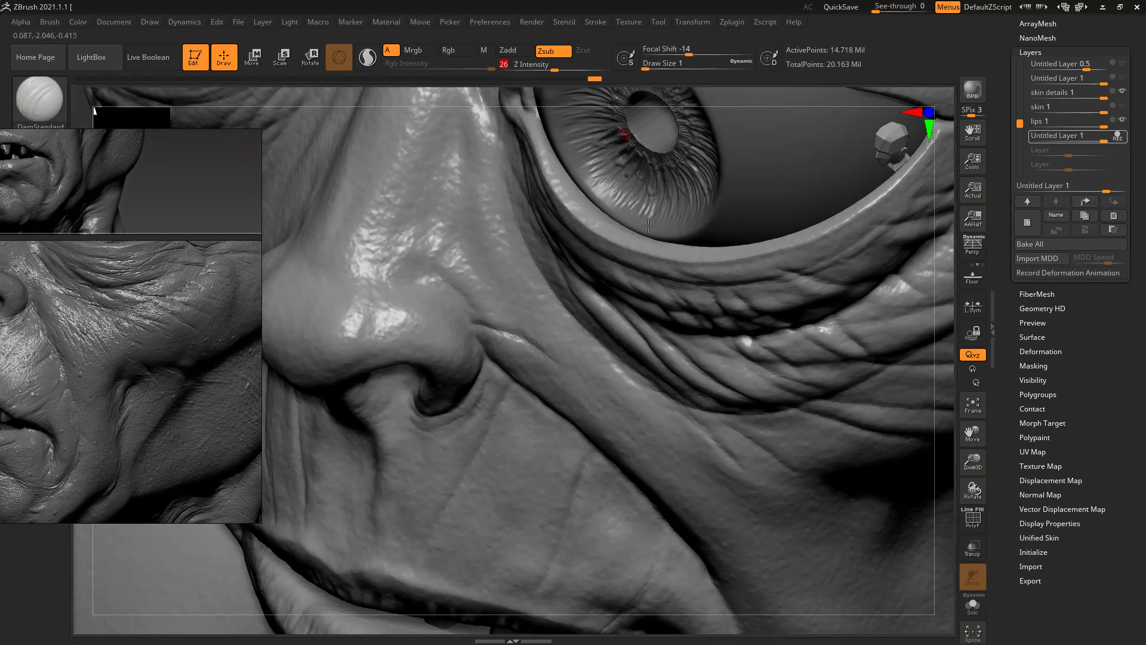
pyautogui.moveTo(478, 317); pyautogui.dragTo(498, 320)
pyautogui.moveTo(554, 260); pyautogui.dragTo(607, 285)
pyautogui.moveTo(717, 435); pyautogui.dragTo(722, 461)
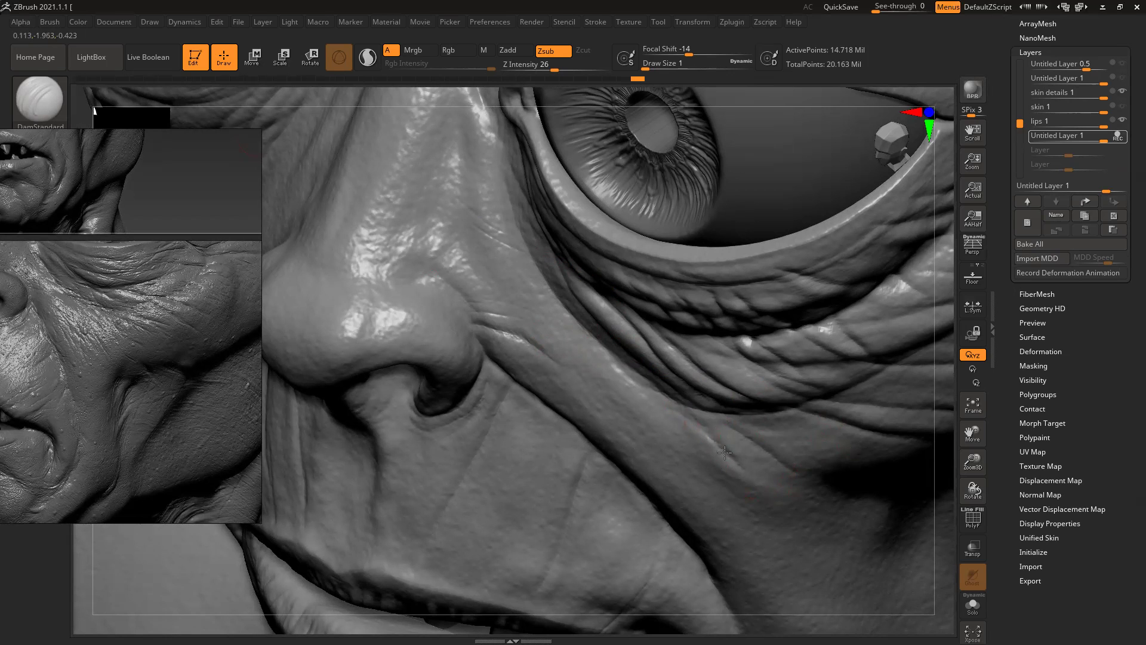
pyautogui.moveTo(804, 478); pyautogui.dragTo(853, 494)
# Step: Carve fine creases along the nasolabial fold and down the upper lip towards the mouth corner
pyautogui.moveTo(941, 485); pyautogui.dragTo(942, 418)
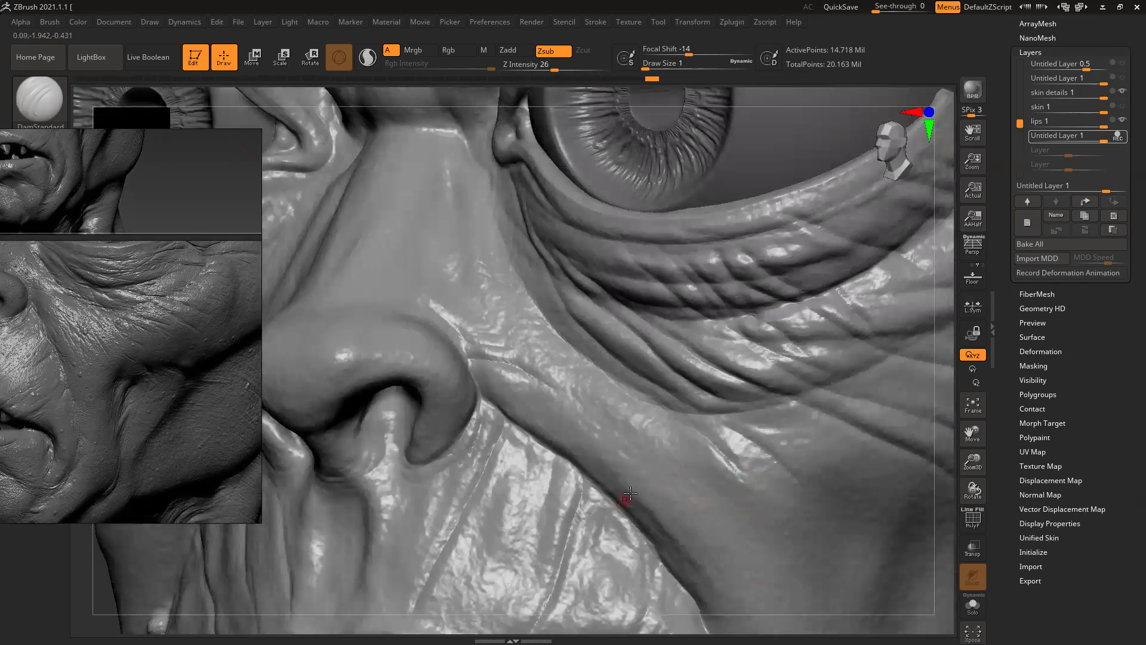
pyautogui.moveTo(655, 533)
pyautogui.mouseDown()
pyautogui.moveTo(695, 567)
pyautogui.moveTo(646, 574)
pyautogui.mouseUp()
pyautogui.moveTo(935, 526)
pyautogui.keyDown('alt'); pyautogui.mouseDown()
pyautogui.moveTo(901, 326)
pyautogui.moveTo(890, 328)
pyautogui.mouseUp(); pyautogui.keyUp('alt')
pyautogui.moveTo(530, 330)
pyautogui.mouseDown()
pyautogui.moveTo(513, 402)
pyautogui.moveTo(479, 456)
pyautogui.mouseUp()
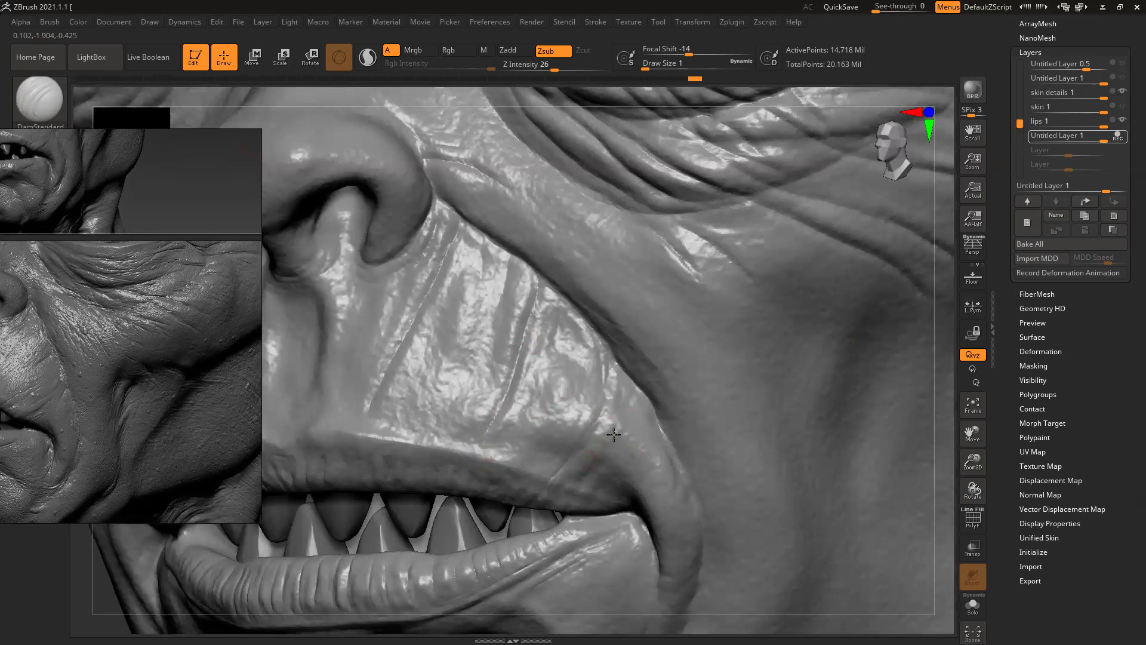
pyautogui.moveTo(558, 495); pyautogui.dragTo(552, 504)
pyautogui.moveTo(603, 472); pyautogui.dragTo(569, 506)
pyautogui.moveTo(613, 471); pyautogui.dragTo(586, 506)
# Step: Add fine wrinkles over the fold that wraps around the mouth corner
pyautogui.moveTo(662, 462); pyautogui.dragTo(629, 385)
pyautogui.moveTo(663, 438)
pyautogui.mouseDown()
pyautogui.moveTo(666, 457)
pyautogui.moveTo(631, 457)
pyautogui.moveTo(614, 498)
pyautogui.moveTo(642, 511)
pyautogui.mouseUp()
pyautogui.moveTo(663, 431); pyautogui.dragTo(696, 521)
pyautogui.moveTo(685, 463); pyautogui.dragTo(707, 512)
pyautogui.moveTo(644, 389); pyautogui.dragTo(651, 454)
# Step: Carve thin slanted creases across the upper lip skin between the nostril and the lip edge
pyautogui.moveTo(537, 291); pyautogui.dragTo(541, 337)
pyautogui.moveTo(514, 272); pyautogui.dragTo(502, 315)
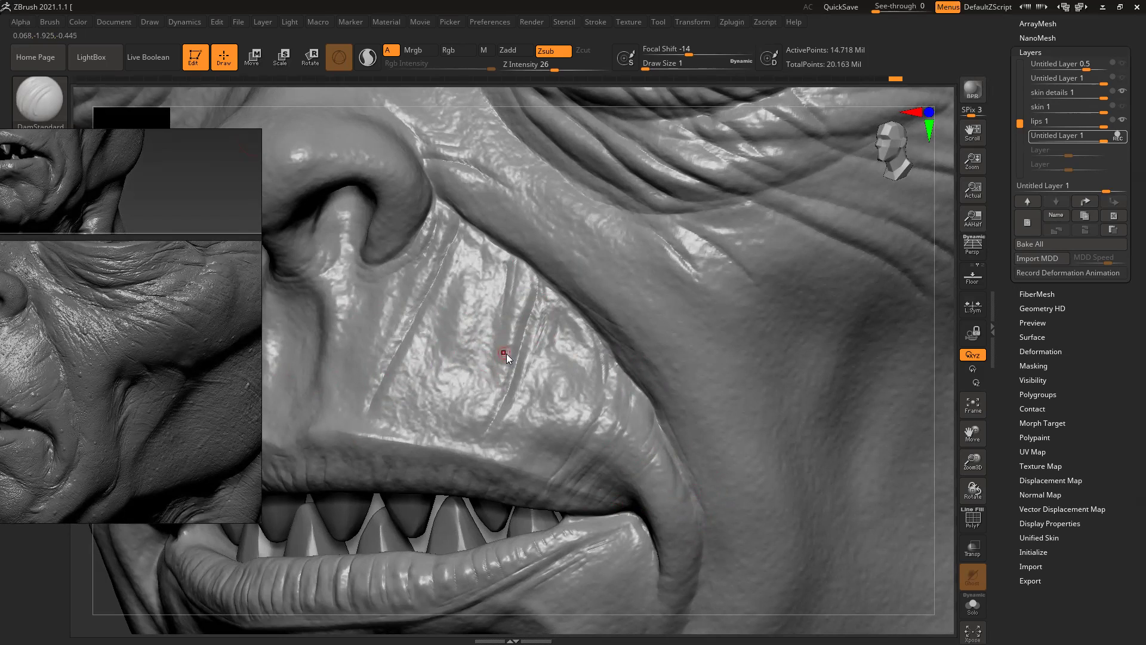
pyautogui.moveTo(487, 437); pyautogui.dragTo(471, 474)
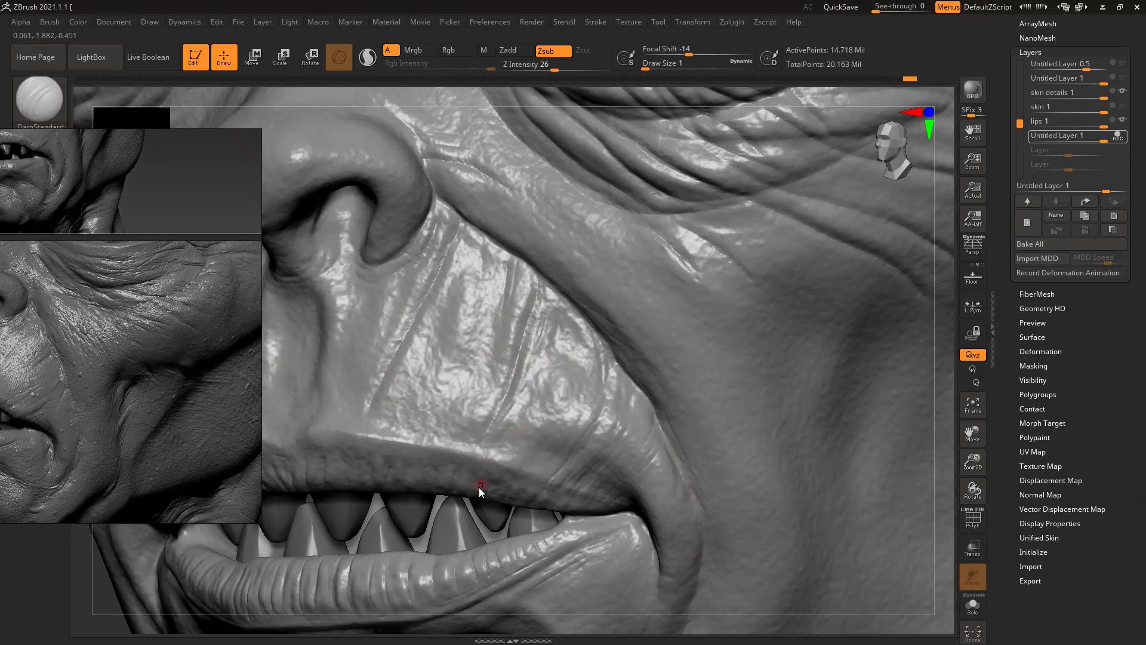
pyautogui.moveTo(545, 460); pyautogui.dragTo(520, 486)
pyautogui.moveTo(483, 296); pyautogui.dragTo(488, 280)
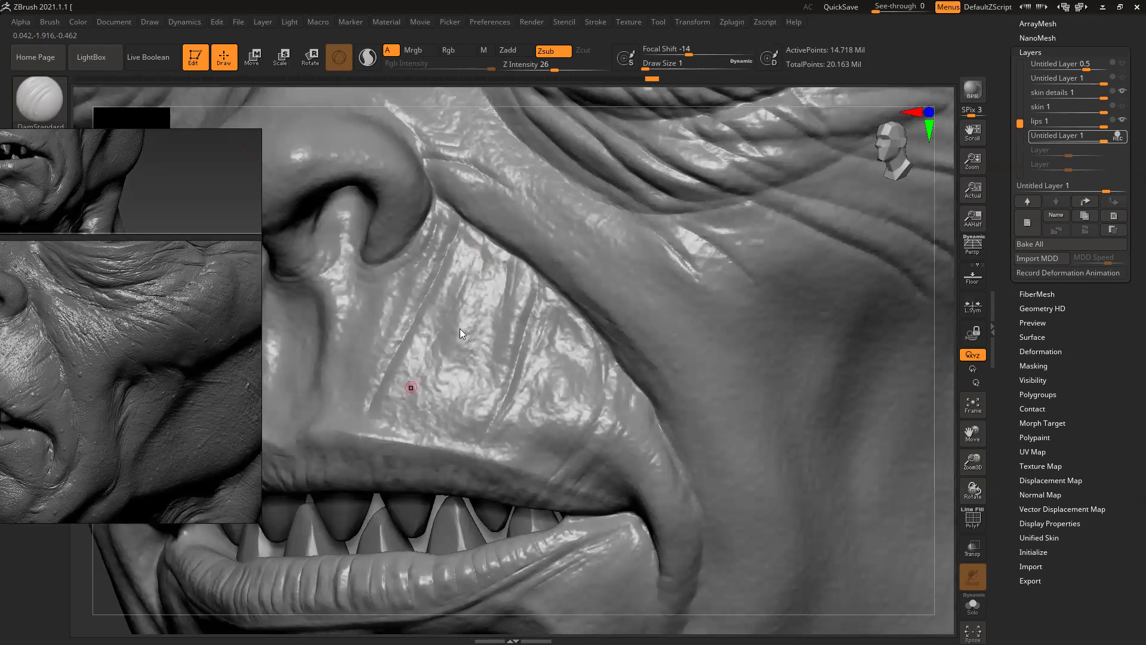
pyautogui.moveTo(397, 422); pyautogui.dragTo(406, 401)
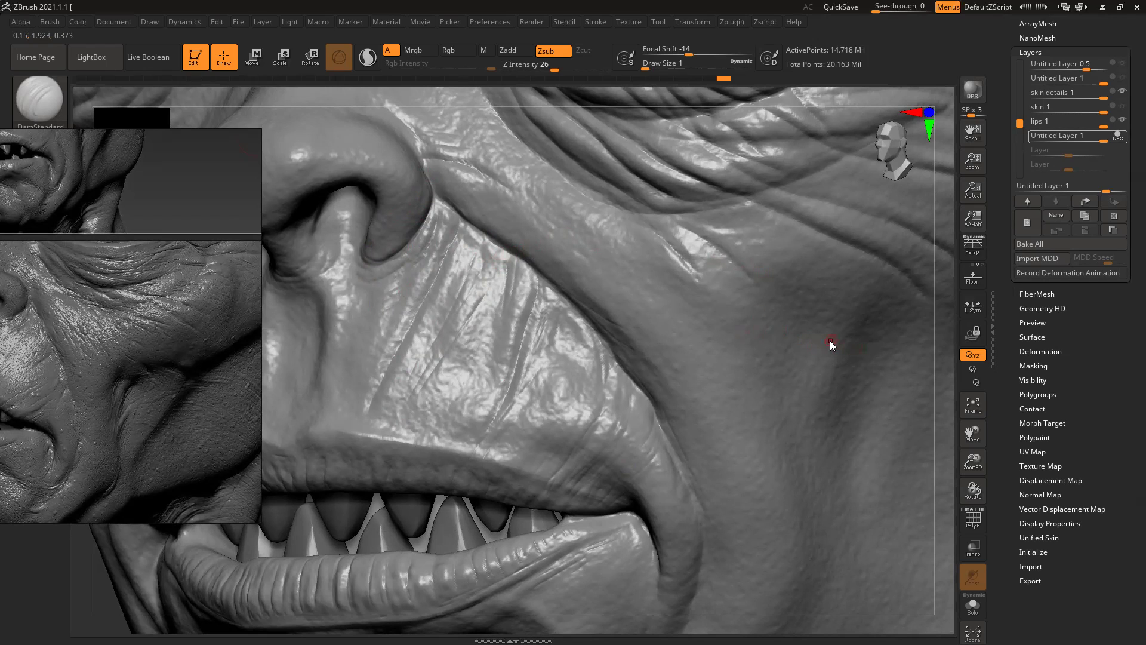
# Step: Raise the draw size to 2 and carve vertical creases in the cheek hollow beside the mouth fold
pyautogui.press('f')
pyautogui.keyDown('alt'); pyautogui.moveTo(914, 403); pyautogui.dragTo(751, 353, button='right'); pyautogui.keyUp('alt')
pyautogui.keyDown('ctrl'); pyautogui.moveTo(662, 274); pyautogui.dragTo(685, 317, button='right'); pyautogui.keyUp('ctrl')
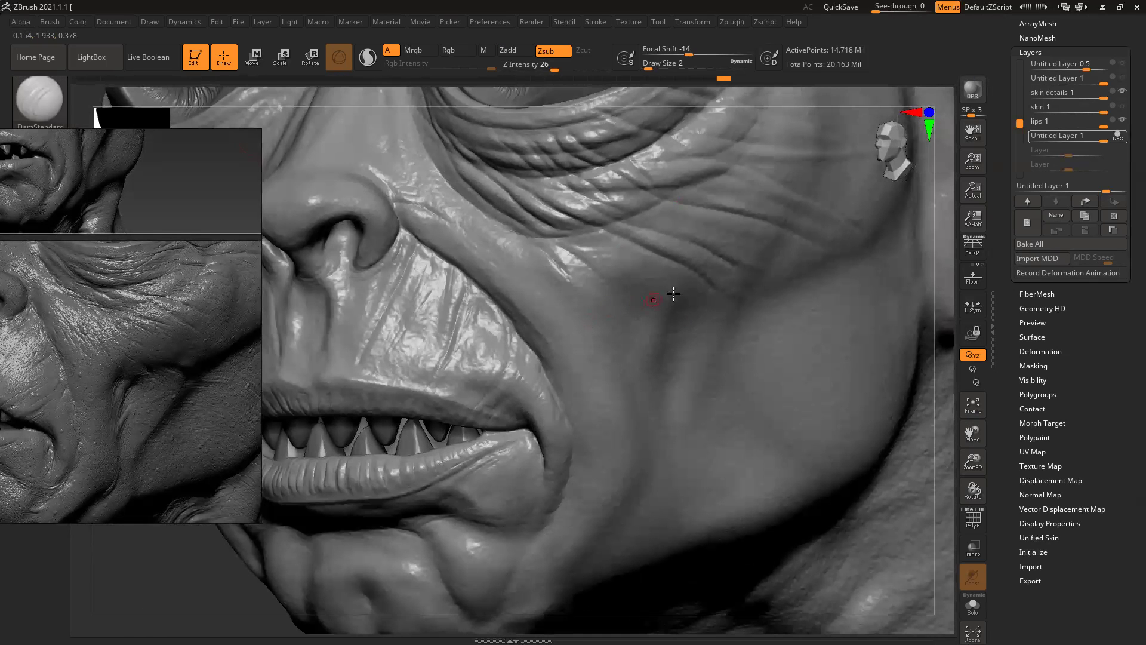
pyautogui.press(']')
pyautogui.moveTo(625, 332); pyautogui.dragTo(641, 376)
pyautogui.moveTo(659, 337); pyautogui.dragTo(642, 415)
# Step: Carve sweeping skin creases from the under-eye folds across the outer cheek and down the cheek hollow
pyautogui.moveTo(657, 271); pyautogui.dragTo(869, 326)
pyautogui.moveTo(778, 312); pyautogui.dragTo(880, 379)
pyautogui.moveTo(810, 362); pyautogui.dragTo(681, 359)
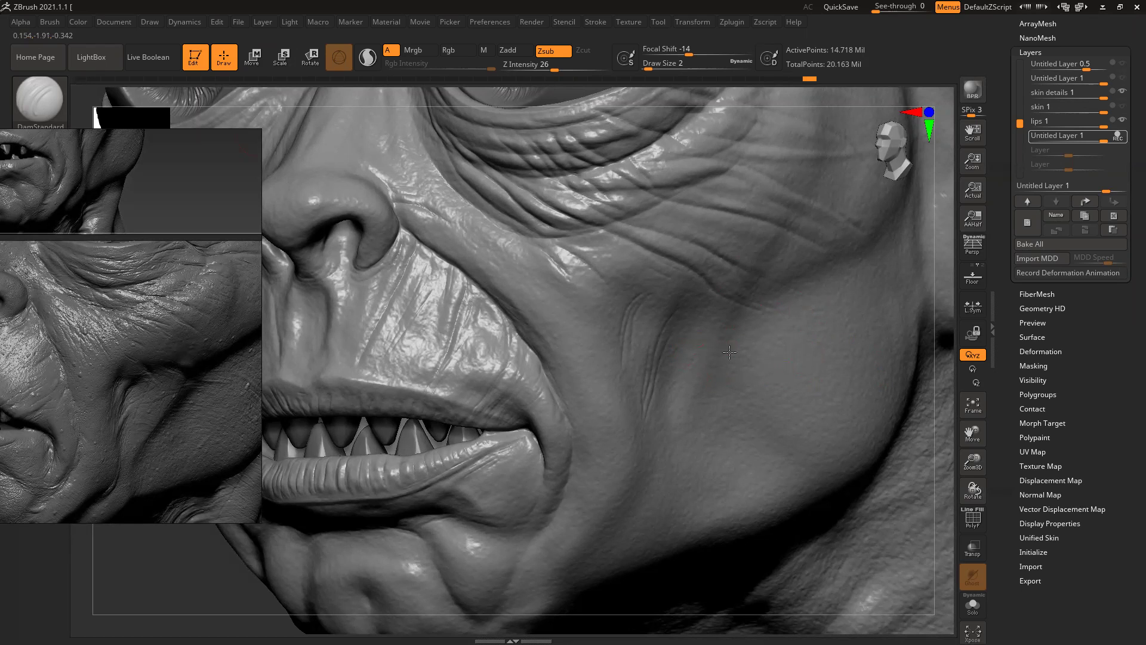
pyautogui.moveTo(761, 338)
pyautogui.mouseDown()
pyautogui.moveTo(691, 394)
pyautogui.moveTo(709, 398)
pyautogui.moveTo(696, 467)
pyautogui.mouseUp()
pyautogui.moveTo(673, 392); pyautogui.dragTo(632, 498)
pyautogui.moveTo(651, 431); pyautogui.dragTo(646, 440)
# Step: Carve fine vertical wrinkles over the philtrum below the nose with DamStandard at draw size 2
pyautogui.moveTo(331, 528); pyautogui.dragTo(373, 519, button='right')
pyautogui.keyDown('ctrl'); pyautogui.moveTo(512, 323); pyautogui.dragTo(550, 374, button='right'); pyautogui.keyUp('ctrl')
pyautogui.press(']')
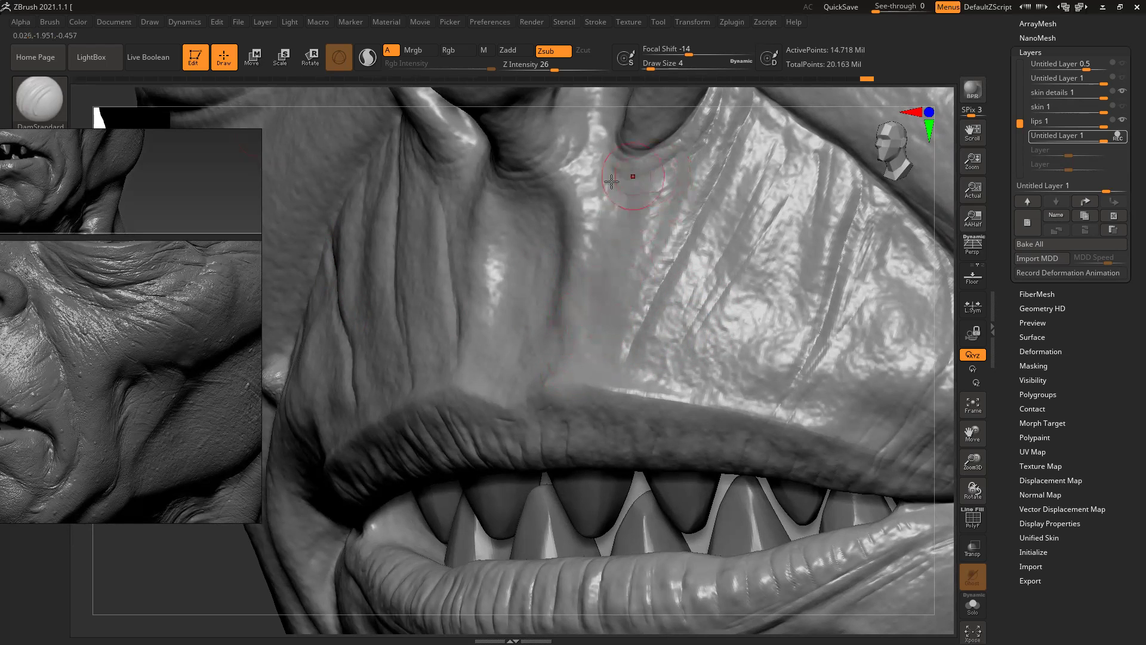
pyautogui.press('[')
pyautogui.moveTo(599, 185)
pyautogui.mouseDown()
pyautogui.moveTo(561, 214)
pyautogui.moveTo(567, 187)
pyautogui.moveTo(521, 182)
pyautogui.moveTo(470, 181)
pyautogui.moveTo(465, 204)
pyautogui.mouseUp()
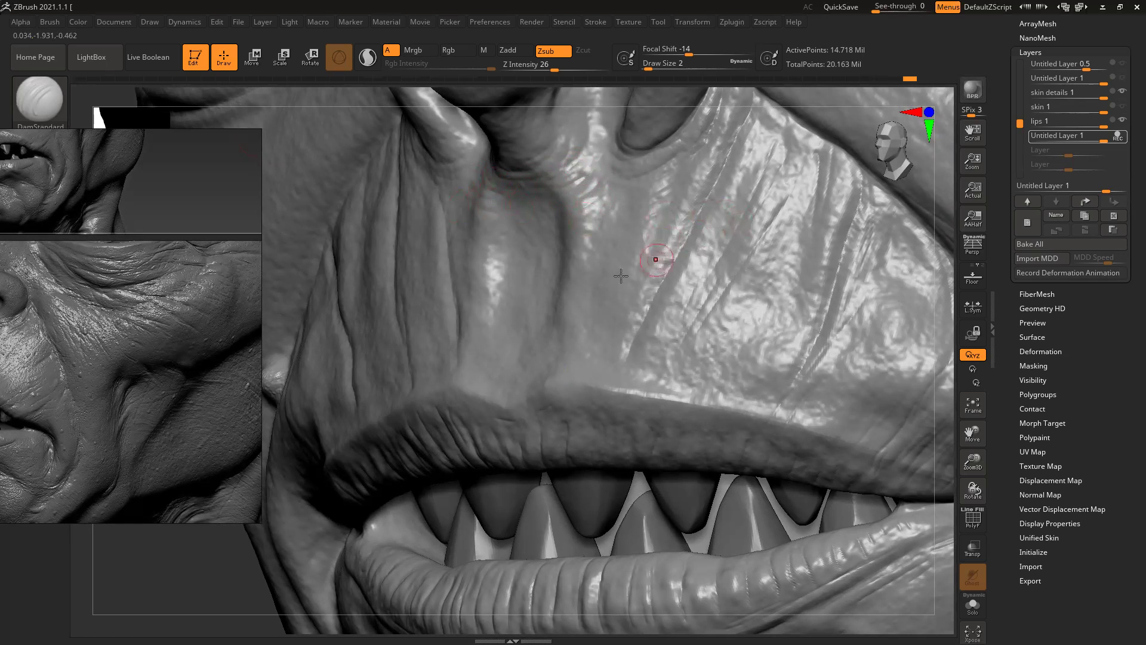
pyautogui.moveTo(499, 274)
pyautogui.mouseDown()
pyautogui.moveTo(522, 273)
pyautogui.moveTo(549, 359)
pyautogui.moveTo(588, 298)
pyautogui.mouseUp()
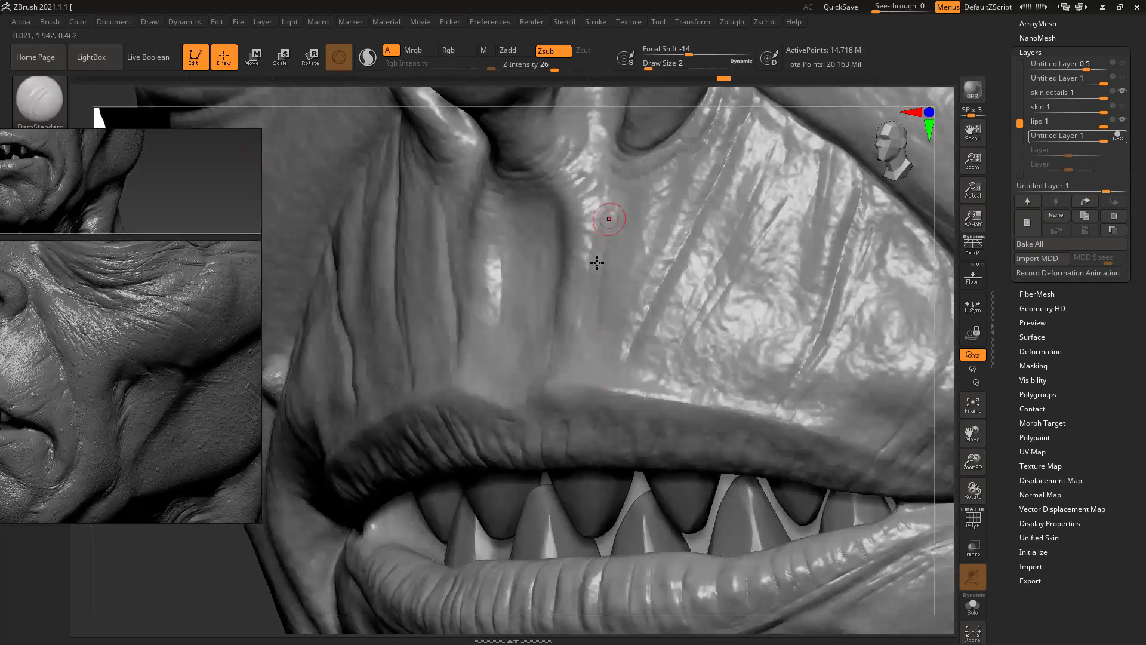
# Step: Deepen the slanted creases on the upper lip skin next to the philtrum
pyautogui.moveTo(605, 359)
pyautogui.mouseDown()
pyautogui.moveTo(625, 303)
pyautogui.moveTo(622, 360)
pyautogui.mouseUp()
pyautogui.moveTo(684, 297); pyautogui.dragTo(649, 370)
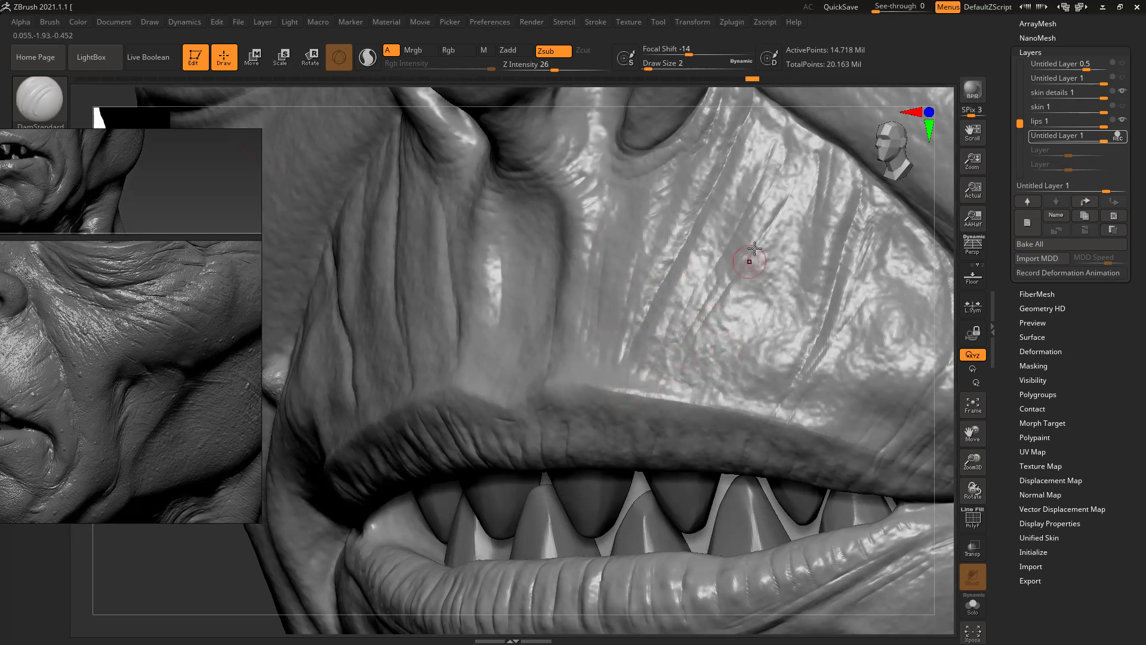
pyautogui.moveTo(752, 273); pyautogui.dragTo(703, 332)
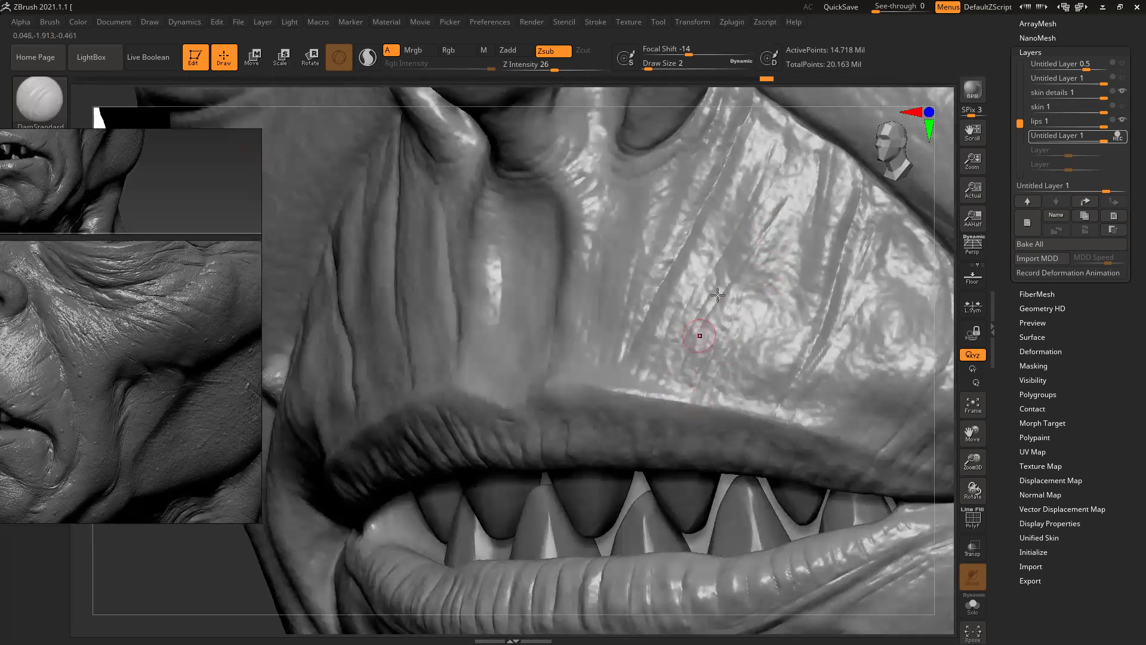
pyautogui.moveTo(594, 342); pyautogui.dragTo(548, 363)
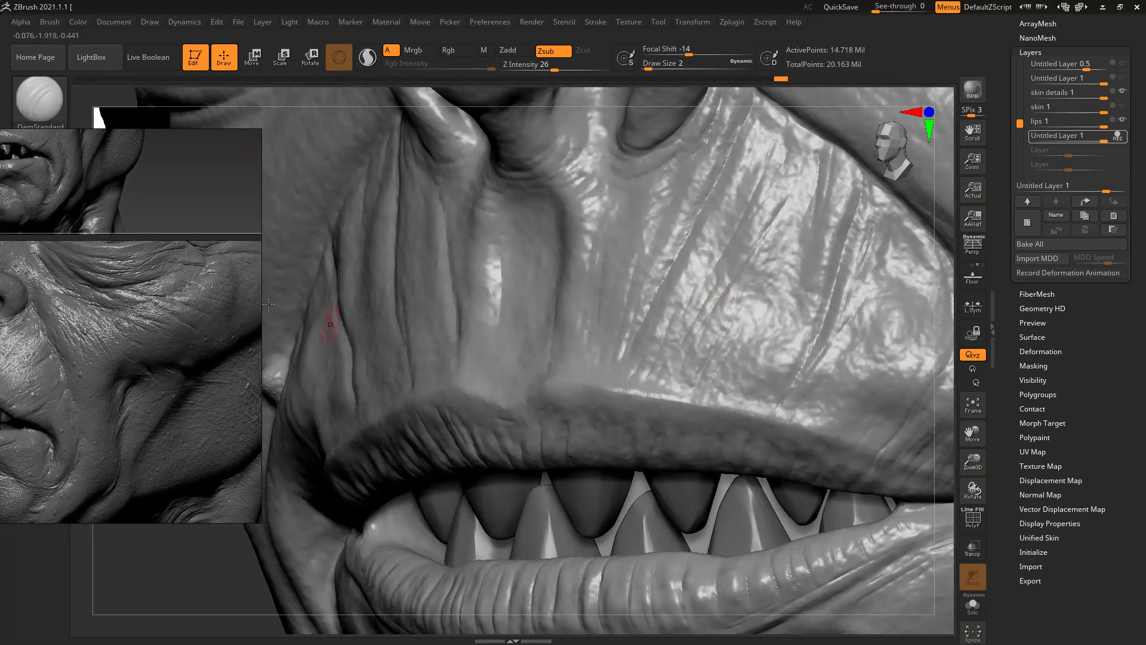
# Step: From the front view, carve creases running down to the lip edge on the opposite side of the philtrum
pyautogui.moveTo(162, 549)
pyautogui.keyDown('shift'); pyautogui.mouseDown()
pyautogui.moveTo(394, 241)
pyautogui.moveTo(405, 343)
pyautogui.mouseUp(); pyautogui.keyUp('shift')
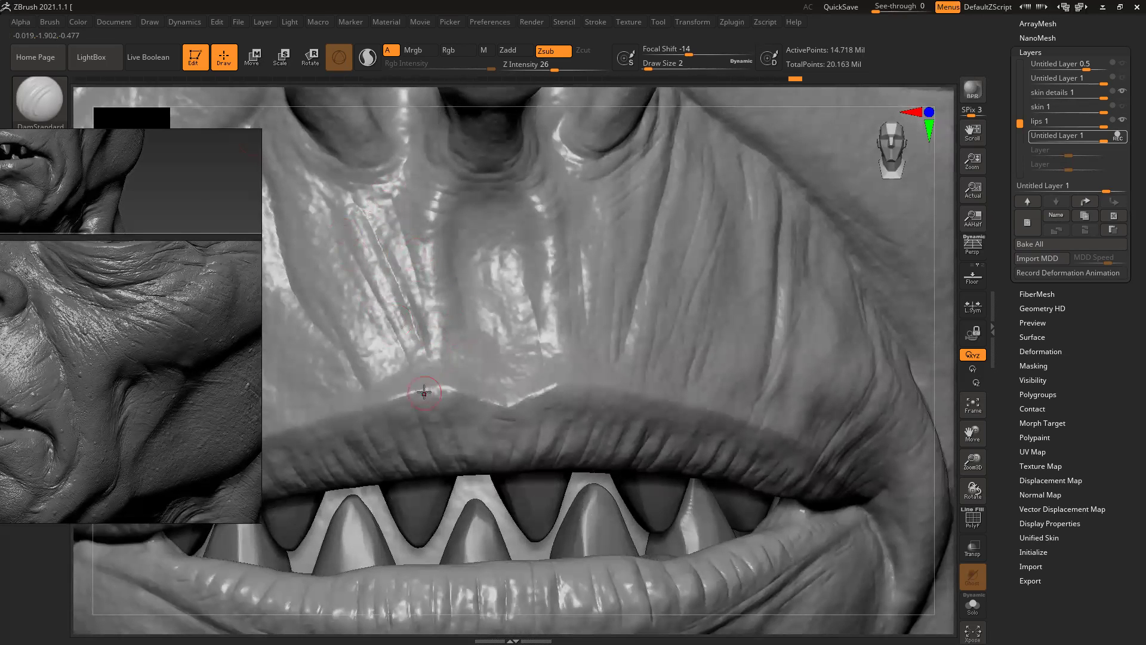
pyautogui.moveTo(332, 216); pyautogui.dragTo(396, 378)
pyautogui.moveTo(332, 255)
pyautogui.mouseDown()
pyautogui.moveTo(380, 388)
pyautogui.moveTo(416, 387)
pyautogui.mouseUp()
pyautogui.moveTo(426, 338); pyautogui.dragTo(448, 379)
pyautogui.moveTo(430, 340); pyautogui.dragTo(448, 373)
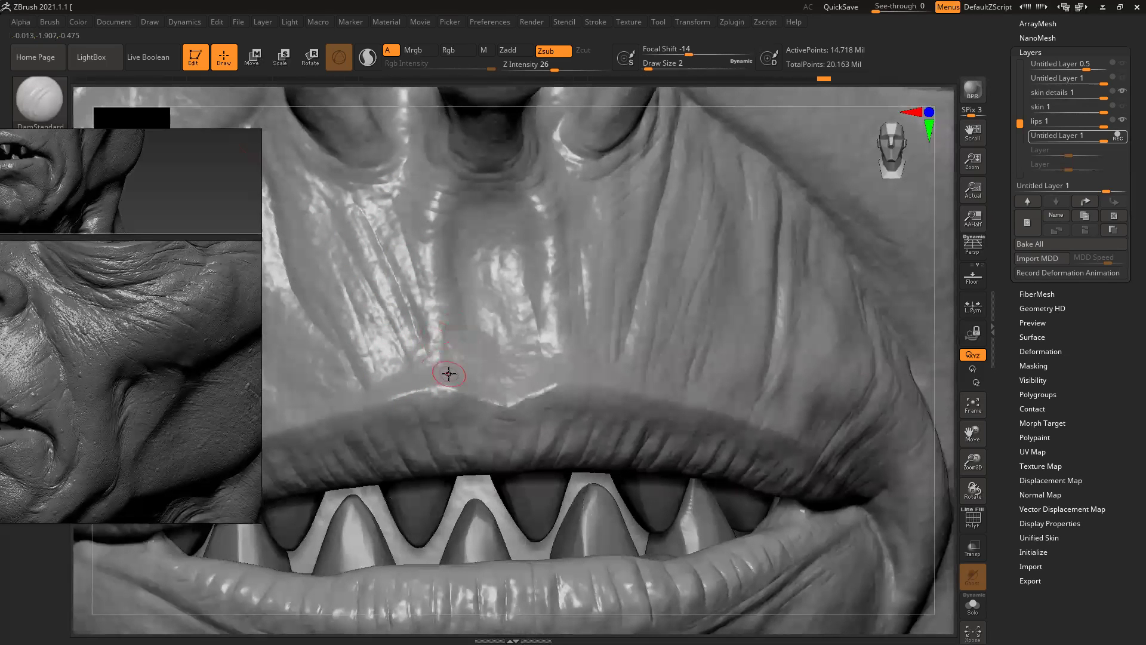
# Step: Carve wrinkles on the upper lip skin above the wart-side mouth corner, starting from the nasolabial fold
pyautogui.keyDown('alt'); pyautogui.moveTo(84, 573); pyautogui.dragTo(463, 521); pyautogui.keyUp('alt')
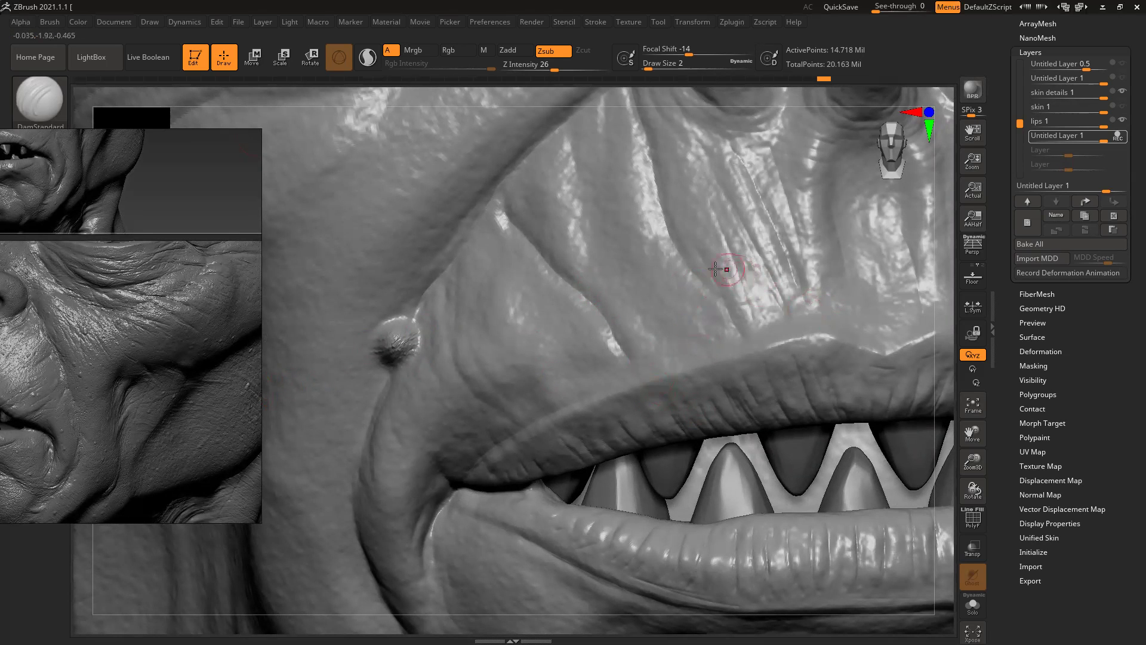
pyautogui.moveTo(524, 162); pyautogui.dragTo(545, 214)
pyautogui.moveTo(575, 131); pyautogui.dragTo(578, 196)
pyautogui.moveTo(556, 155); pyautogui.dragTo(600, 240)
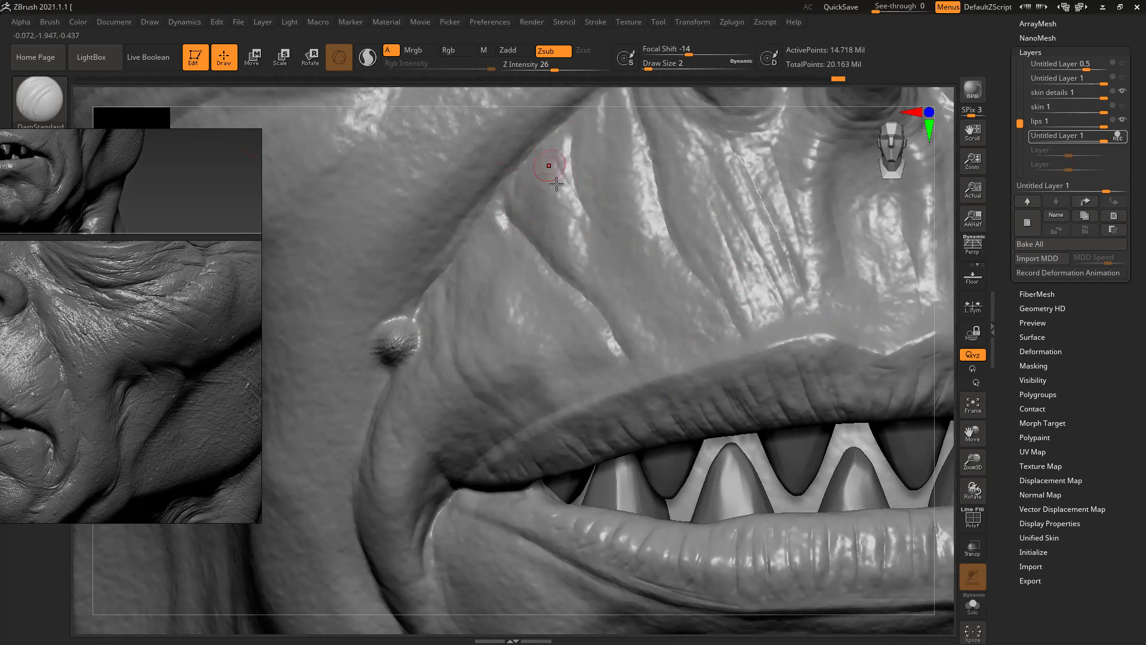
# Step: Carve creases along the nasolabial fold, around the wart and into the mouth corner
pyautogui.moveTo(494, 187); pyautogui.dragTo(453, 257)
pyautogui.moveTo(473, 202); pyautogui.dragTo(464, 230)
pyautogui.moveTo(411, 309); pyautogui.dragTo(414, 348)
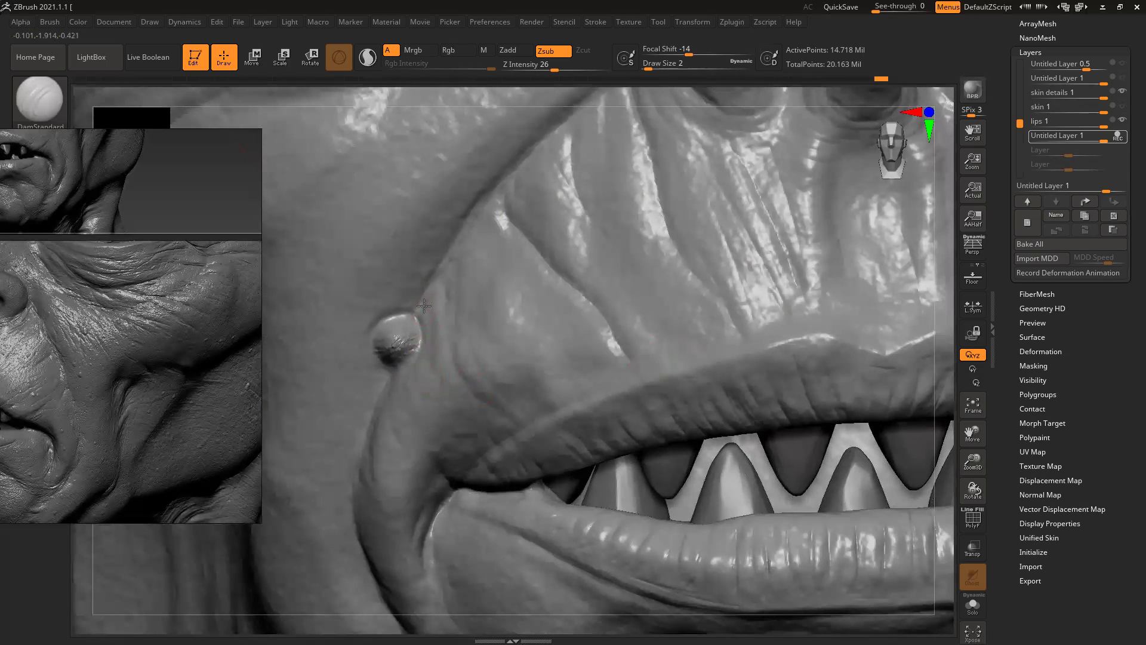
pyautogui.moveTo(447, 406); pyautogui.dragTo(519, 439)
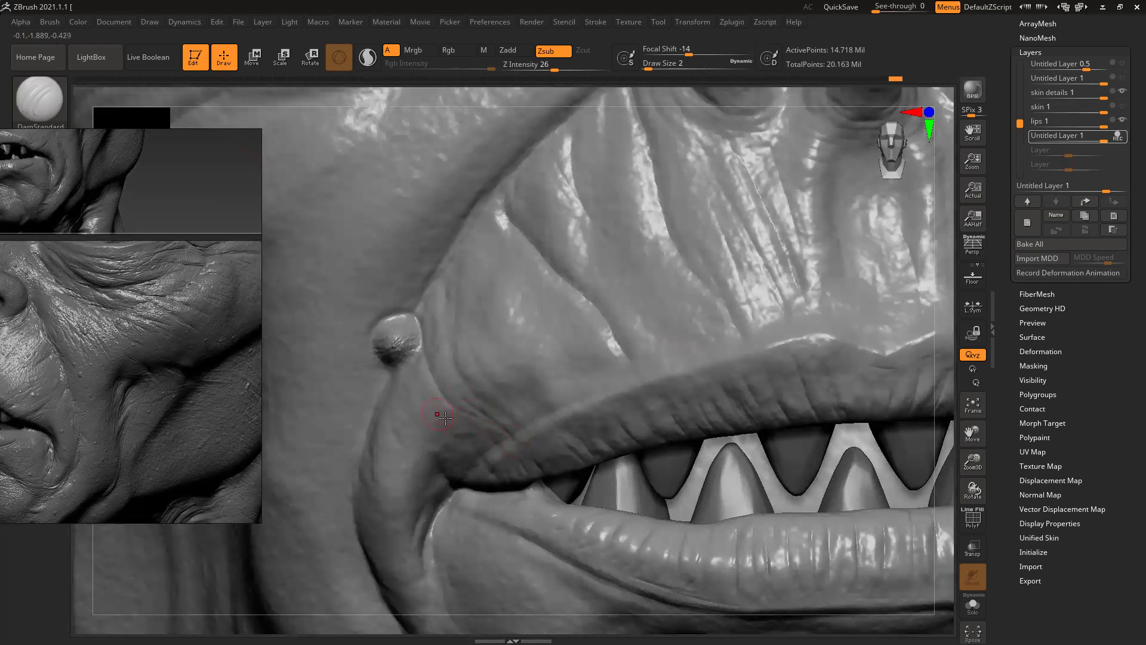
# Step: Carve slanted creases from the wart-side mouth corner across the lower part of the upper lip skin, down onto the lip edge
pyautogui.moveTo(418, 416); pyautogui.dragTo(443, 458)
pyautogui.moveTo(485, 357); pyautogui.dragTo(538, 423)
pyautogui.moveTo(483, 398); pyautogui.dragTo(531, 443)
pyautogui.moveTo(581, 321); pyautogui.dragTo(643, 409)
pyautogui.moveTo(546, 326); pyautogui.dragTo(627, 425)
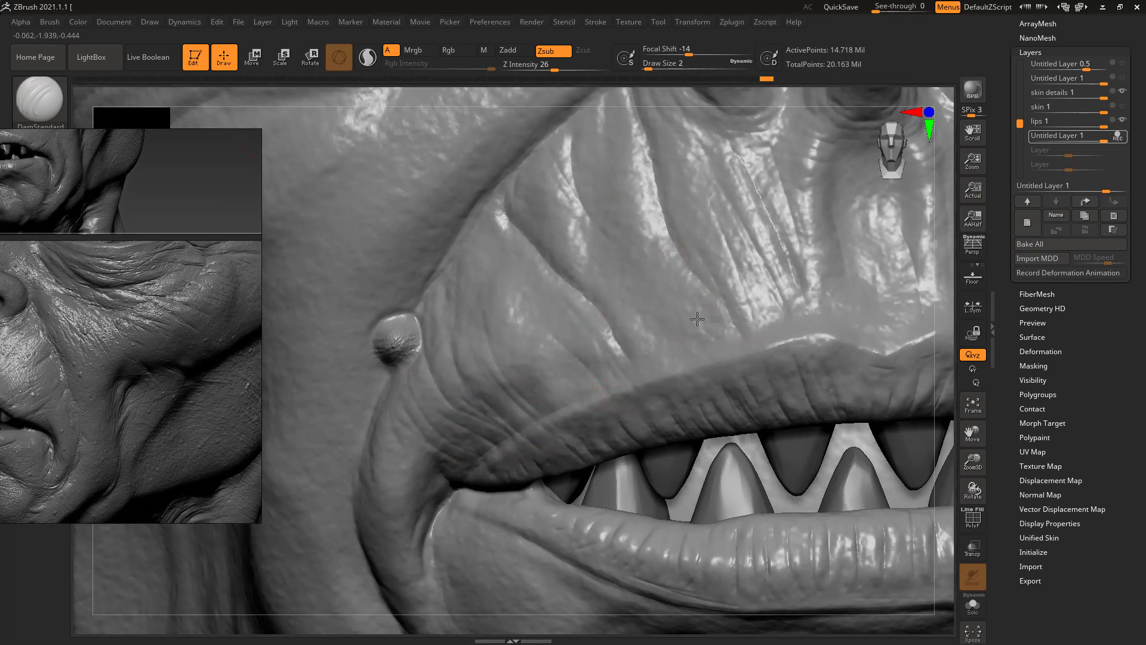
pyautogui.moveTo(699, 307); pyautogui.dragTo(728, 367)
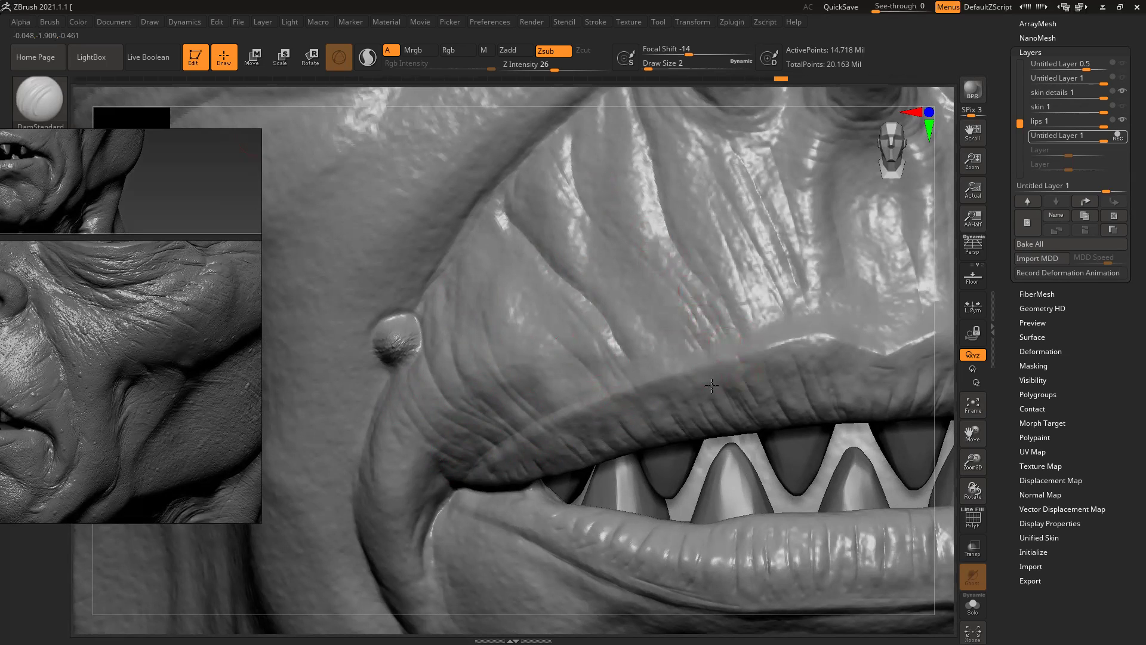
pyautogui.moveTo(743, 429); pyautogui.dragTo(731, 416)
pyautogui.moveTo(624, 382); pyautogui.dragTo(646, 429)
# Step: Carve wrinkles around the mouth corner opposite the wart and along the fold curving beneath it
pyautogui.moveTo(603, 289)
pyautogui.keyDown('ctrl'); pyautogui.mouseDown(button='right')
pyautogui.moveTo(546, 435)
pyautogui.moveTo(332, 386)
pyautogui.mouseUp(button='right'); pyautogui.keyUp('ctrl')
pyautogui.keyDown('alt'); pyautogui.moveTo(931, 403); pyautogui.dragTo(656, 360, button='right'); pyautogui.keyUp('alt')
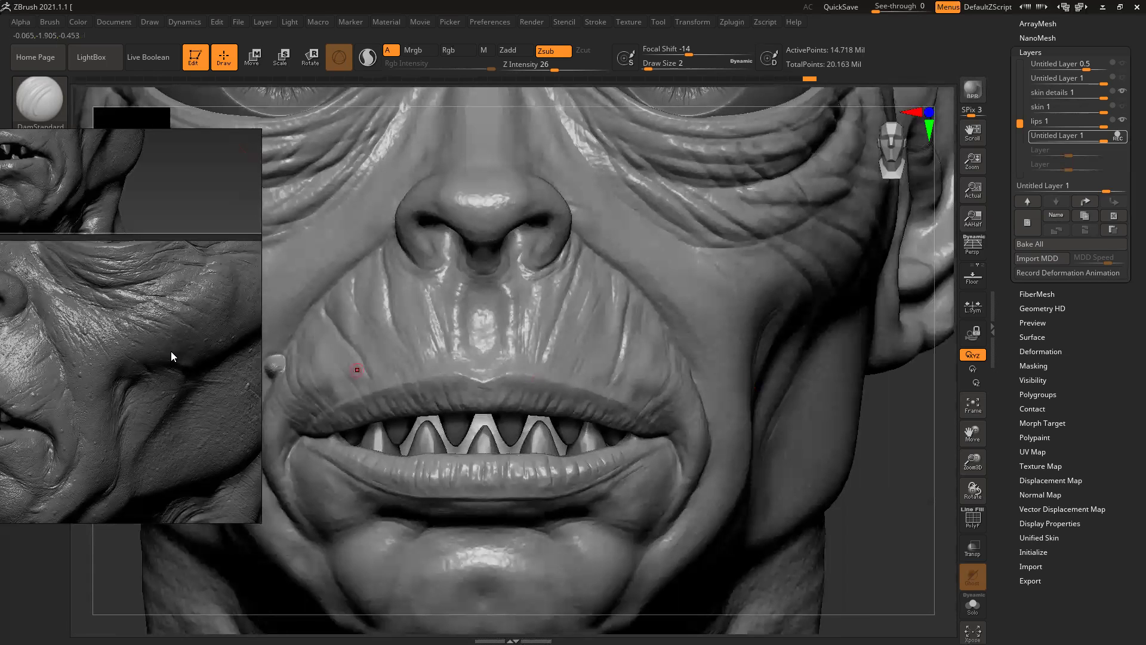
pyautogui.moveTo(913, 418)
pyautogui.mouseDown(button='right')
pyautogui.moveTo(716, 312)
pyautogui.moveTo(752, 351)
pyautogui.mouseUp(button='right')
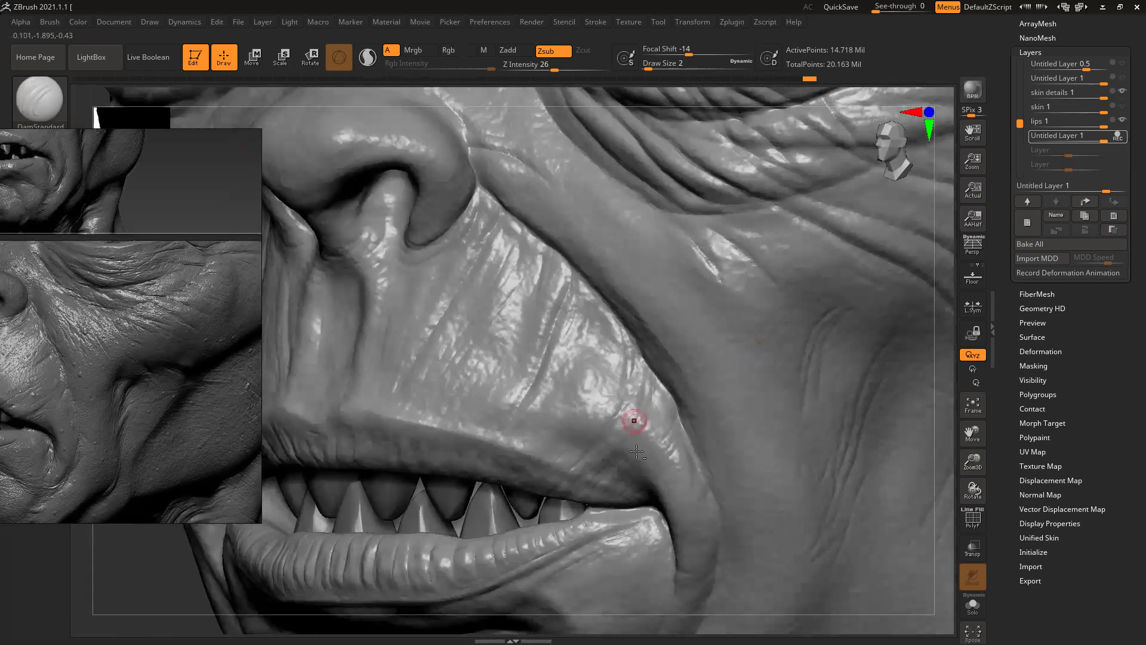
pyautogui.keyDown('alt'); pyautogui.moveTo(936, 514); pyautogui.dragTo(911, 263, button='right'); pyautogui.keyUp('alt')
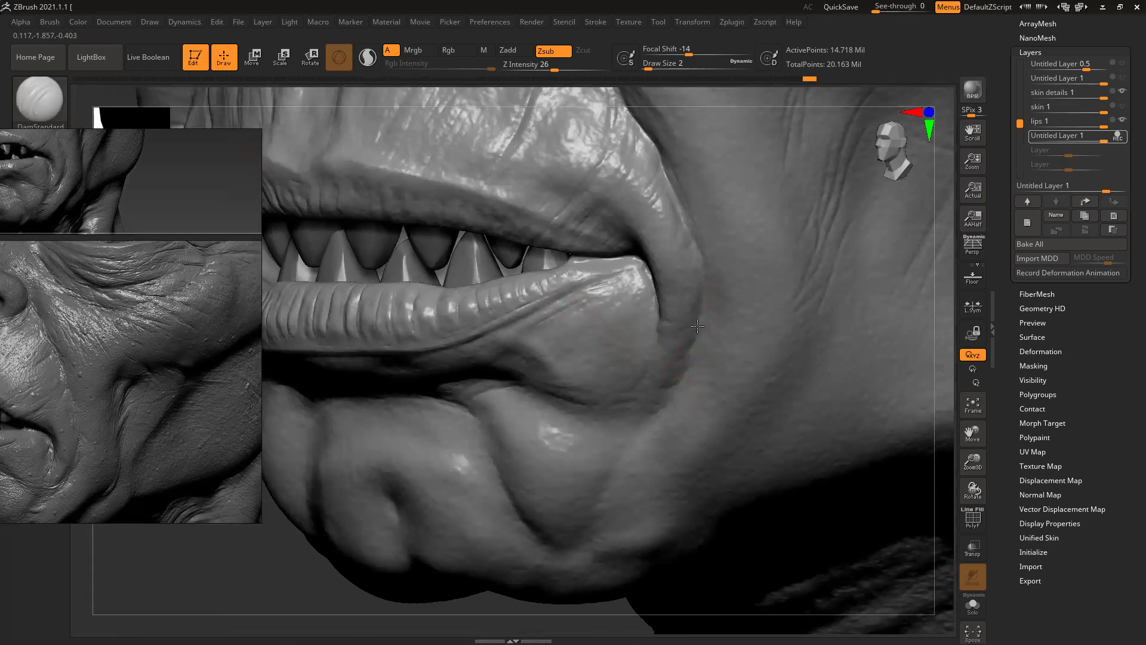
pyautogui.moveTo(670, 343); pyautogui.dragTo(679, 342)
pyautogui.moveTo(678, 347); pyautogui.dragTo(674, 367)
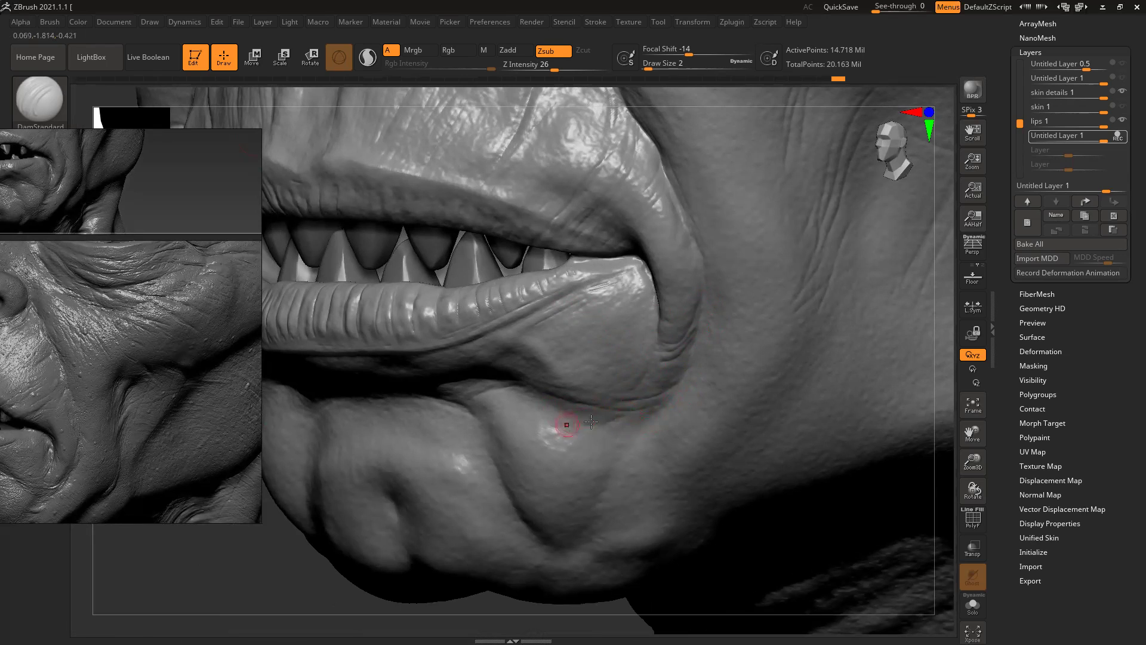
pyautogui.moveTo(661, 409); pyautogui.dragTo(592, 425)
pyautogui.moveTo(649, 352); pyautogui.dragTo(606, 376)
pyautogui.moveTo(520, 387); pyautogui.dragTo(601, 418)
# Step: Carve fine crossing wrinkles on the side of the chin below the mouth-corner fold
pyautogui.moveTo(594, 465); pyautogui.dragTo(608, 461)
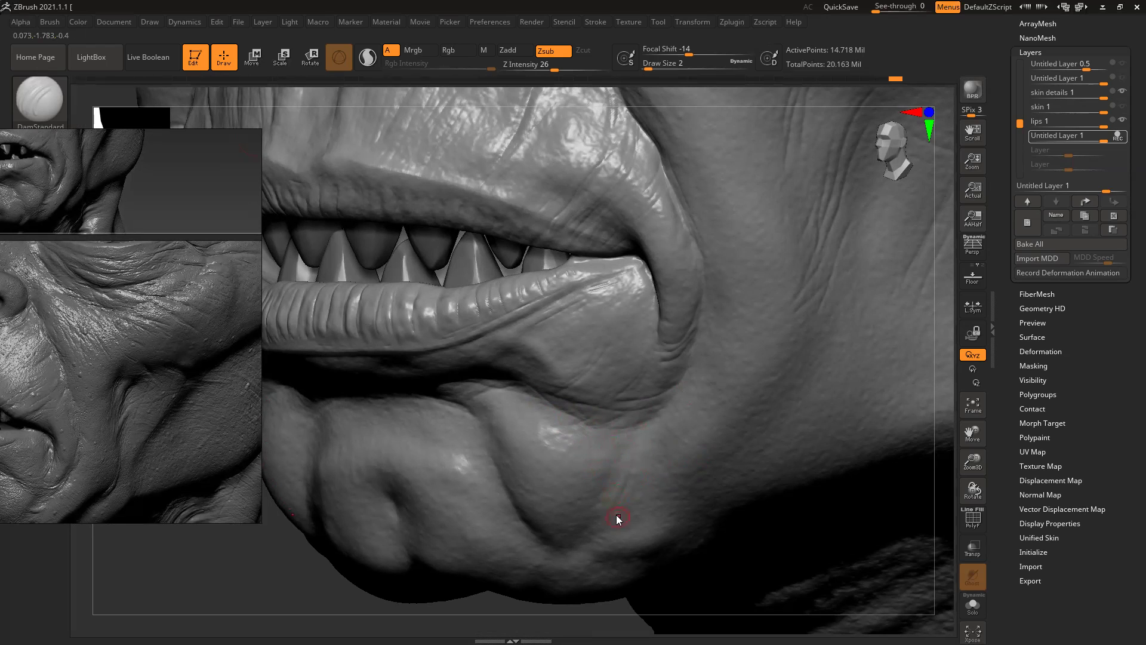
pyautogui.moveTo(735, 490); pyautogui.dragTo(746, 500)
pyautogui.moveTo(655, 511)
pyautogui.mouseDown()
pyautogui.moveTo(608, 521)
pyautogui.moveTo(623, 493)
pyautogui.mouseUp()
pyautogui.moveTo(646, 443); pyautogui.dragTo(638, 453)
pyautogui.moveTo(583, 536); pyautogui.dragTo(562, 536)
# Step: Add small creases inside the mouth corner and on the skin pad just below the end of the lower lip
pyautogui.moveTo(600, 298); pyautogui.dragTo(619, 293)
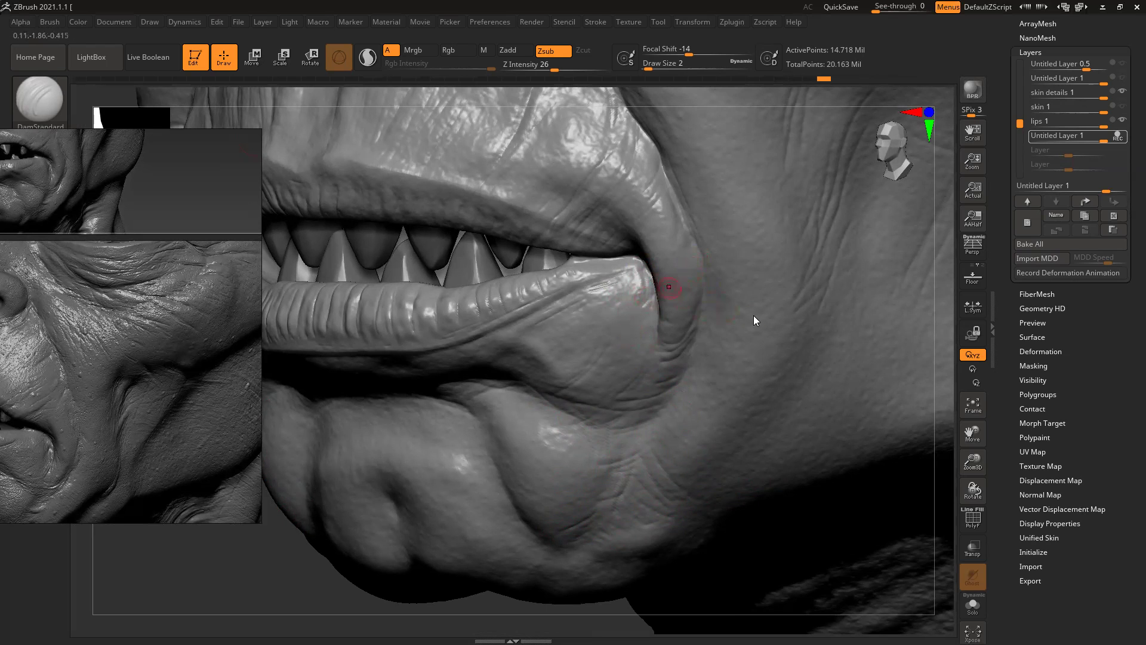
pyautogui.moveTo(945, 320); pyautogui.dragTo(1003, 320)
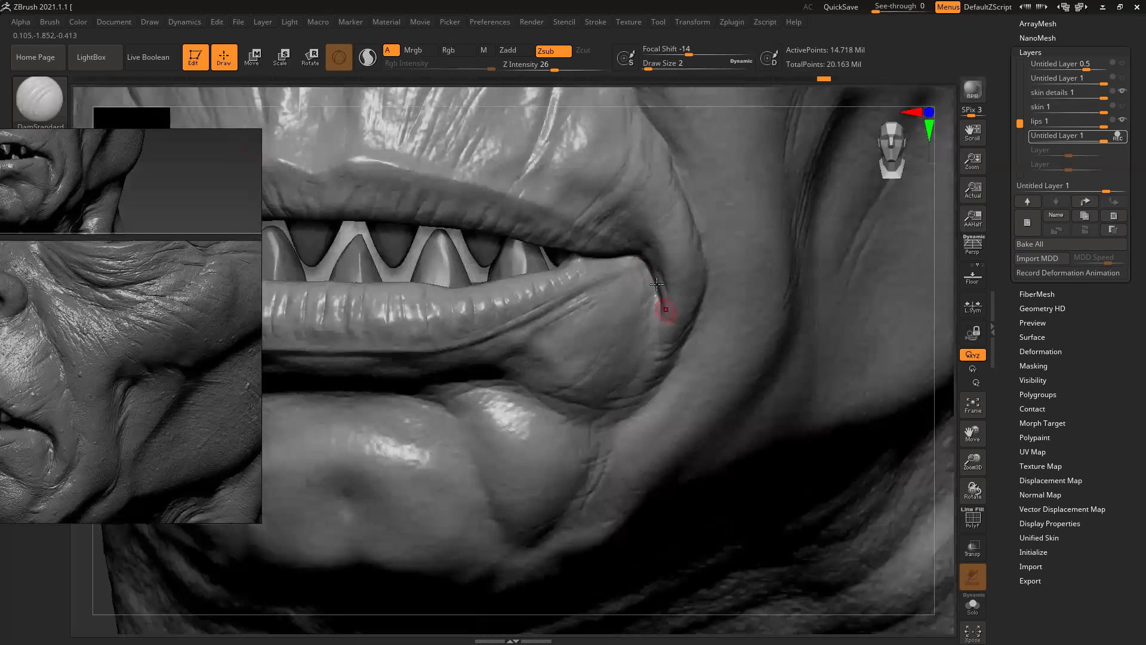
pyautogui.moveTo(645, 257); pyautogui.dragTo(665, 238)
pyautogui.moveTo(660, 320); pyautogui.dragTo(659, 324)
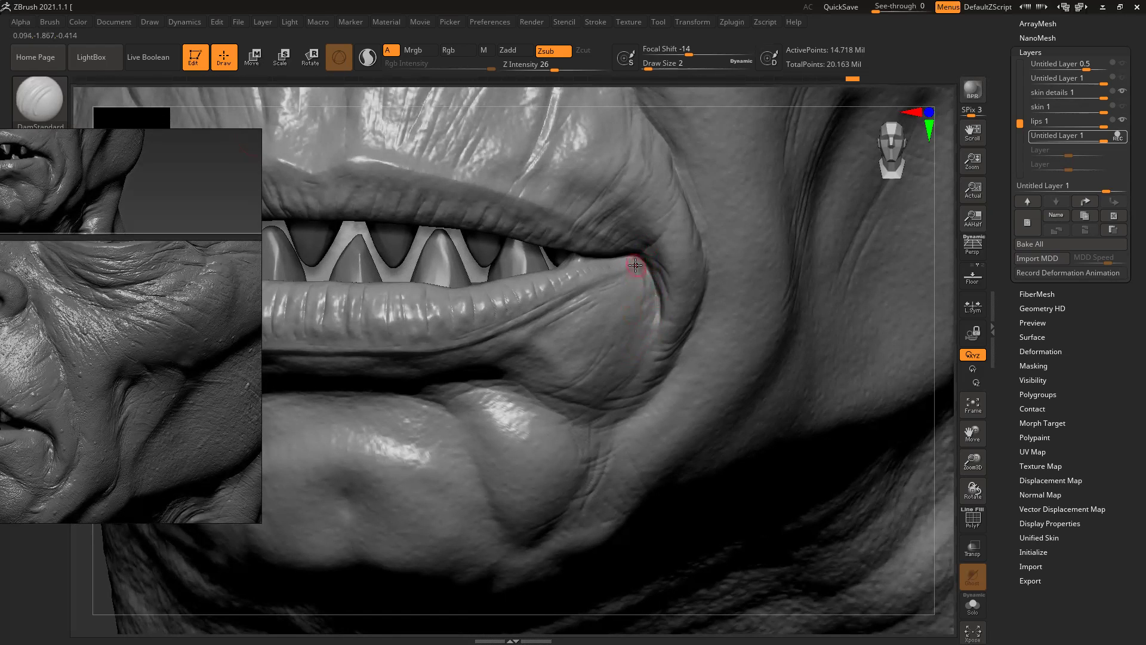
pyautogui.moveTo(593, 286); pyautogui.dragTo(625, 266)
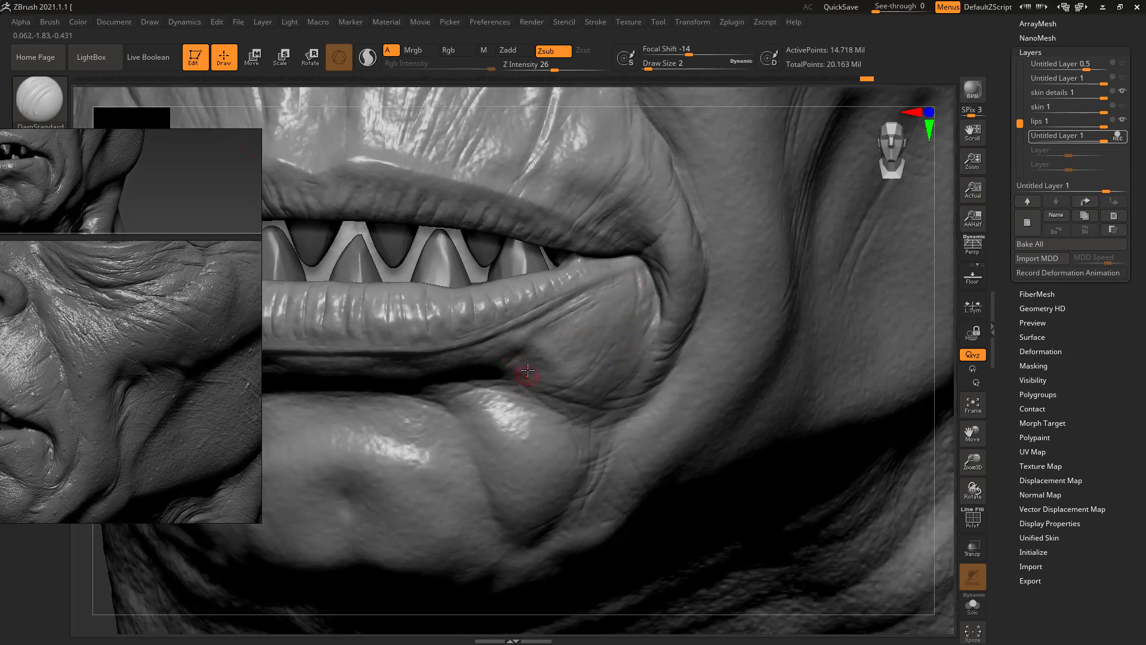
# Step: Carve fine wrinkles between the large cheekbone folds below the eye opposite the wart, undoing the last stroke
pyautogui.keyDown('ctrl'); pyautogui.moveTo(806, 390); pyautogui.dragTo(517, 363, button='right'); pyautogui.keyUp('ctrl')
pyautogui.moveTo(486, 447); pyautogui.dragTo(328, 367, button='right')
pyautogui.keyDown('ctrl'); pyautogui.moveTo(720, 334); pyautogui.dragTo(870, 381, button='right'); pyautogui.keyUp('ctrl')
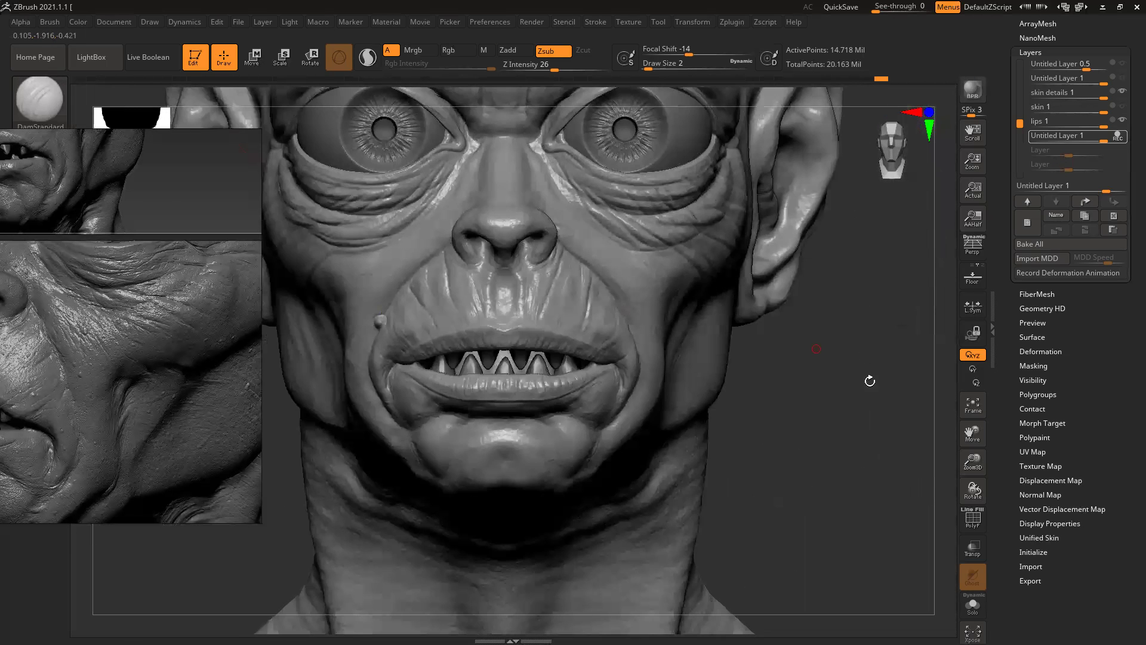
pyautogui.moveTo(817, 451); pyautogui.dragTo(899, 428)
pyautogui.keyDown('alt'); pyautogui.moveTo(806, 428); pyautogui.dragTo(627, 359, button='right'); pyautogui.keyUp('alt')
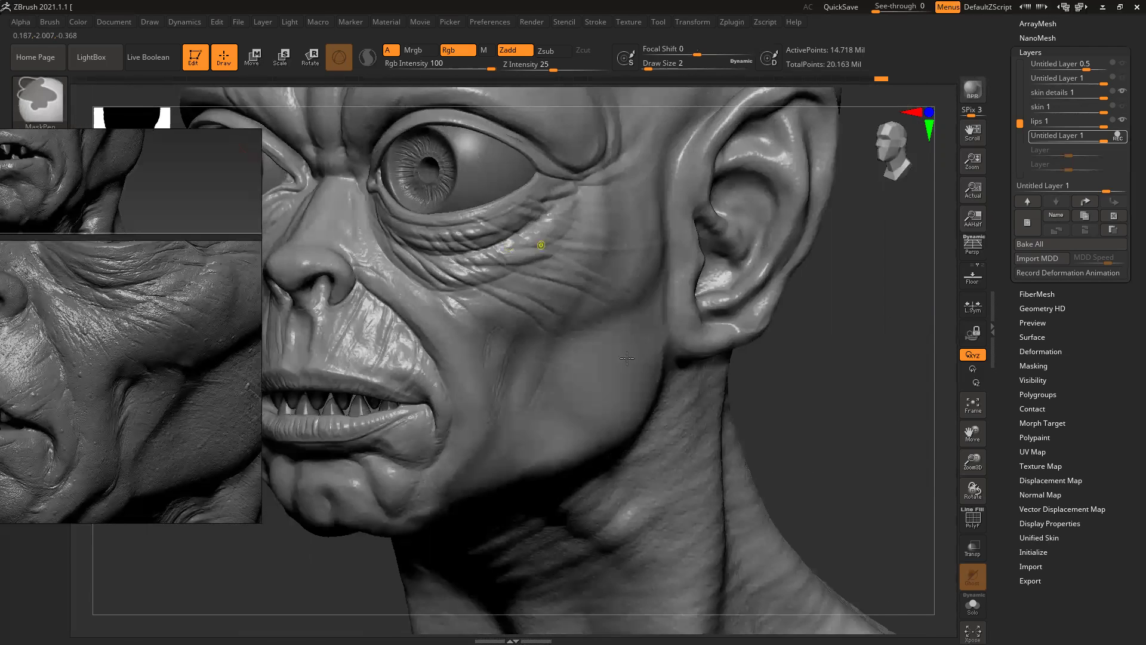
pyautogui.keyDown('ctrl'); pyautogui.moveTo(538, 245); pyautogui.dragTo(628, 363, button='right'); pyautogui.keyUp('ctrl')
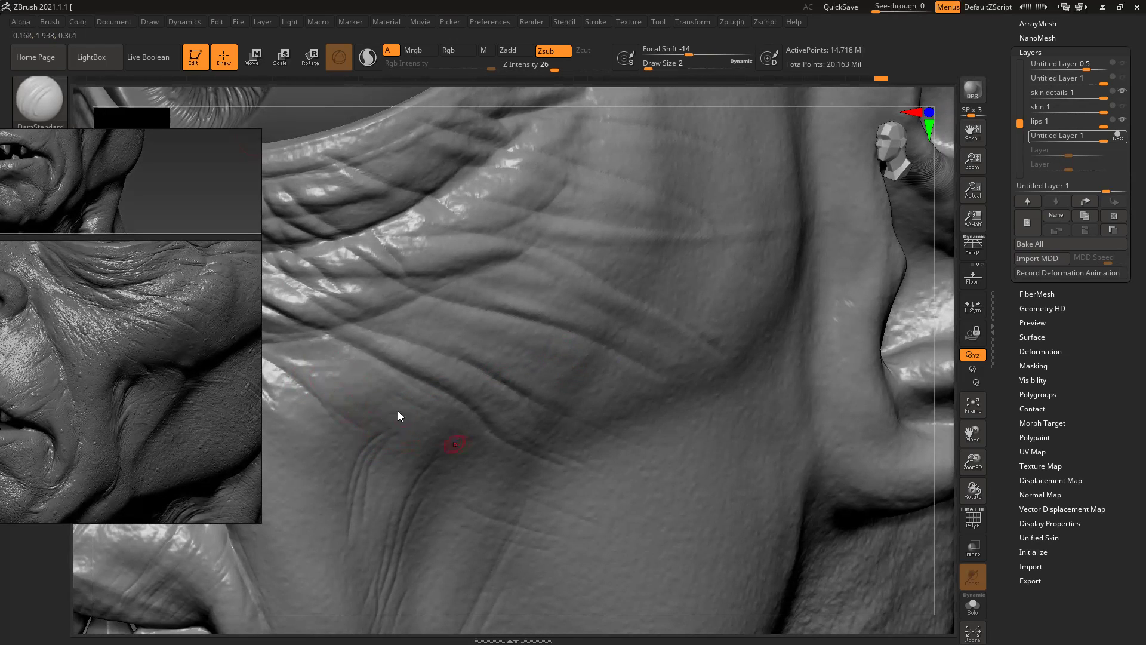
pyautogui.moveTo(437, 411); pyautogui.dragTo(491, 444)
pyautogui.moveTo(517, 341); pyautogui.dragTo(545, 372)
pyautogui.moveTo(362, 304); pyautogui.dragTo(386, 317)
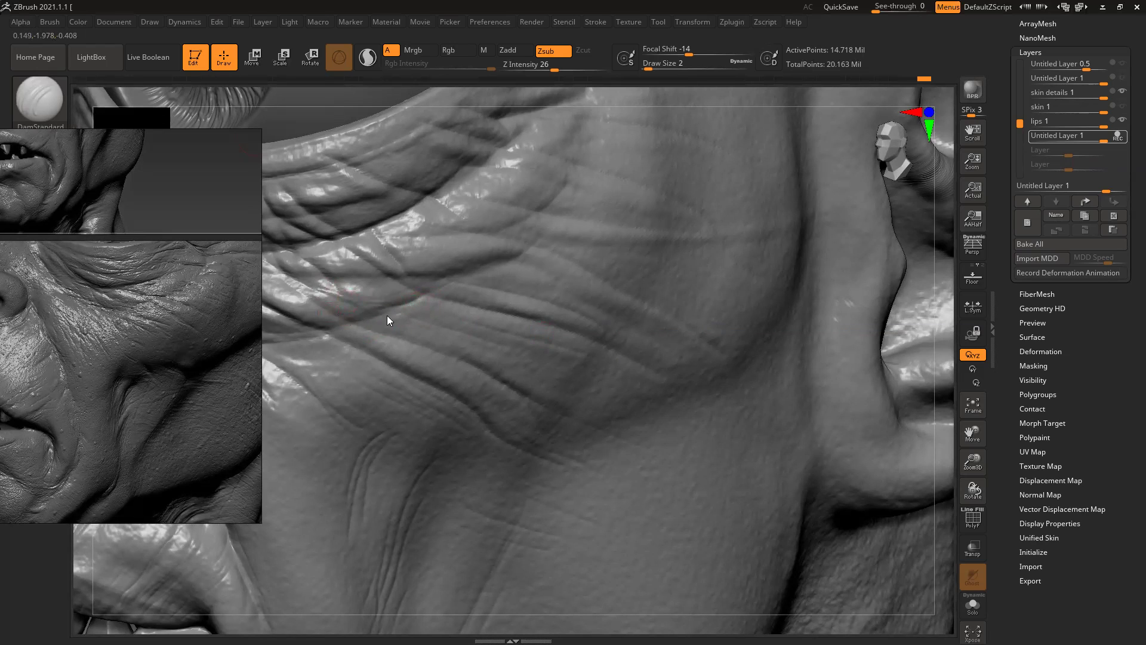
pyautogui.moveTo(554, 315); pyautogui.dragTo(488, 285)
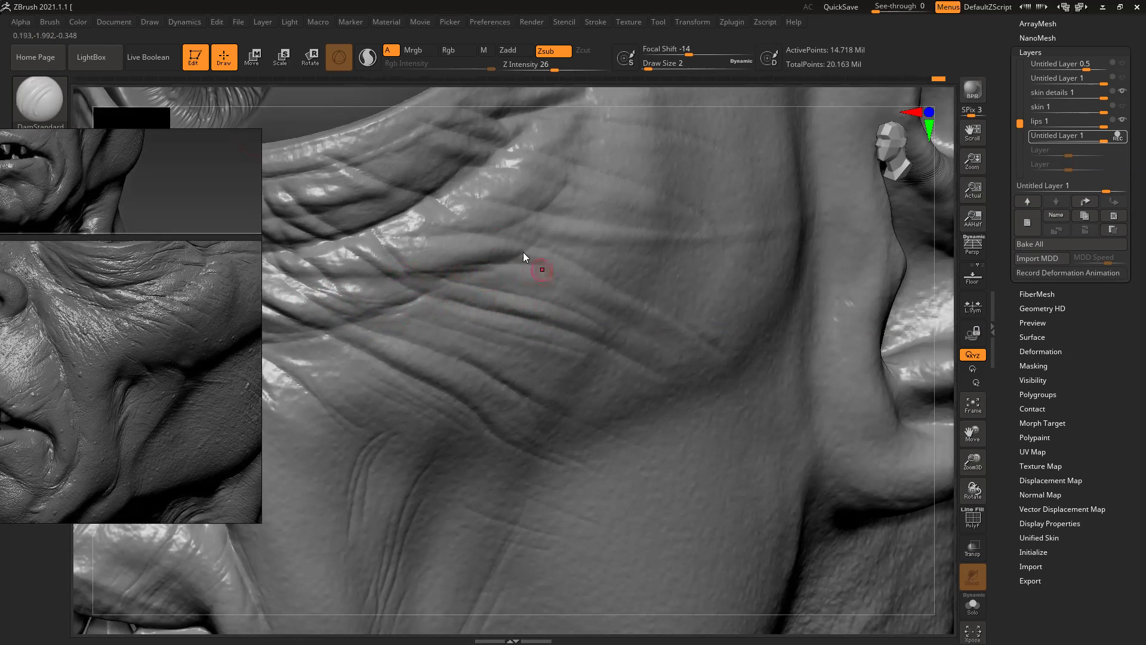
pyautogui.moveTo(495, 240); pyautogui.dragTo(508, 261)
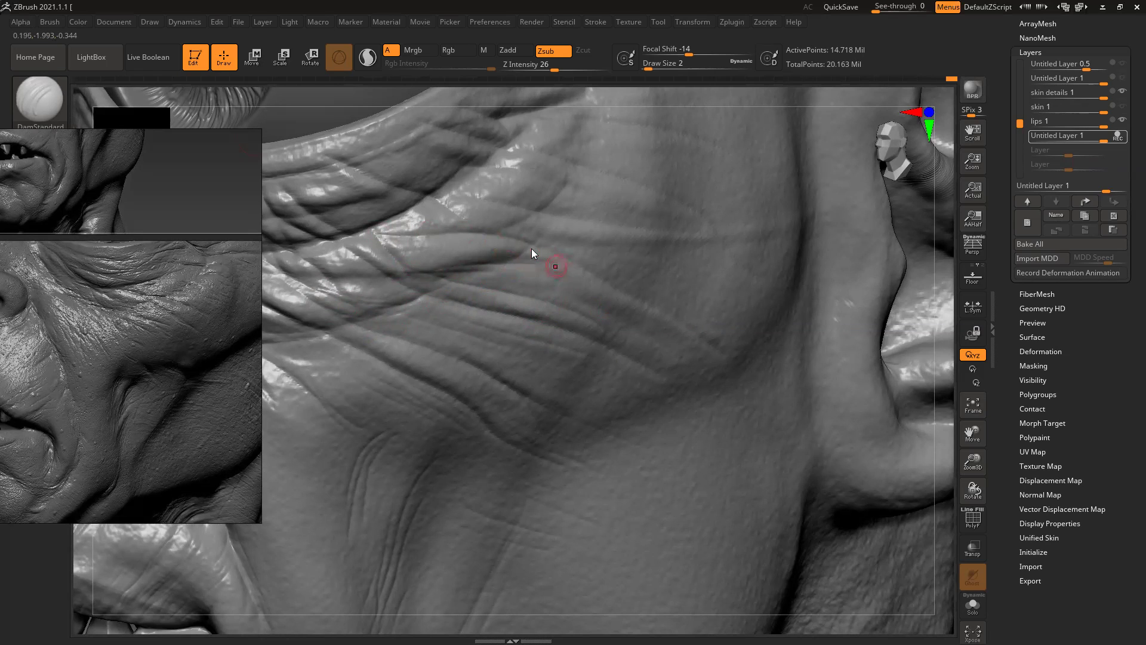
pyautogui.hotkey('ctrl', 'z')
# Step: Extend fine crossing creases over the outer cheekbone toward the ear and along the lower cheek folds
pyautogui.moveTo(664, 318); pyautogui.dragTo(696, 359)
pyautogui.moveTo(753, 287); pyautogui.dragTo(730, 281)
pyautogui.moveTo(697, 164); pyautogui.dragTo(679, 197)
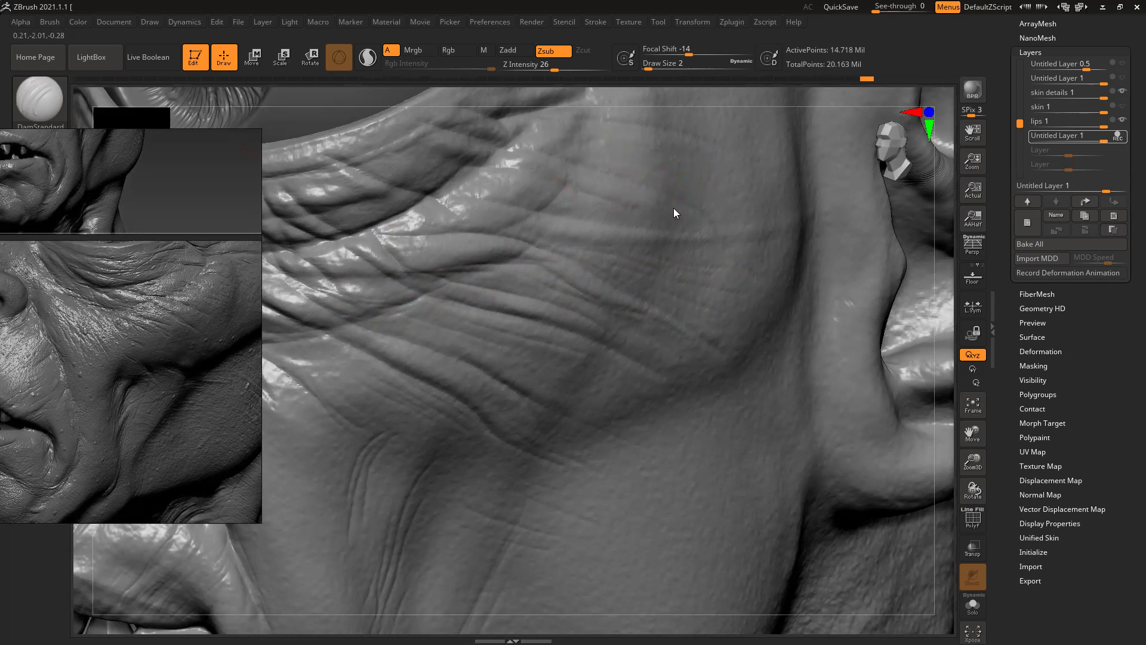
pyautogui.moveTo(708, 156); pyautogui.dragTo(710, 222, button='right')
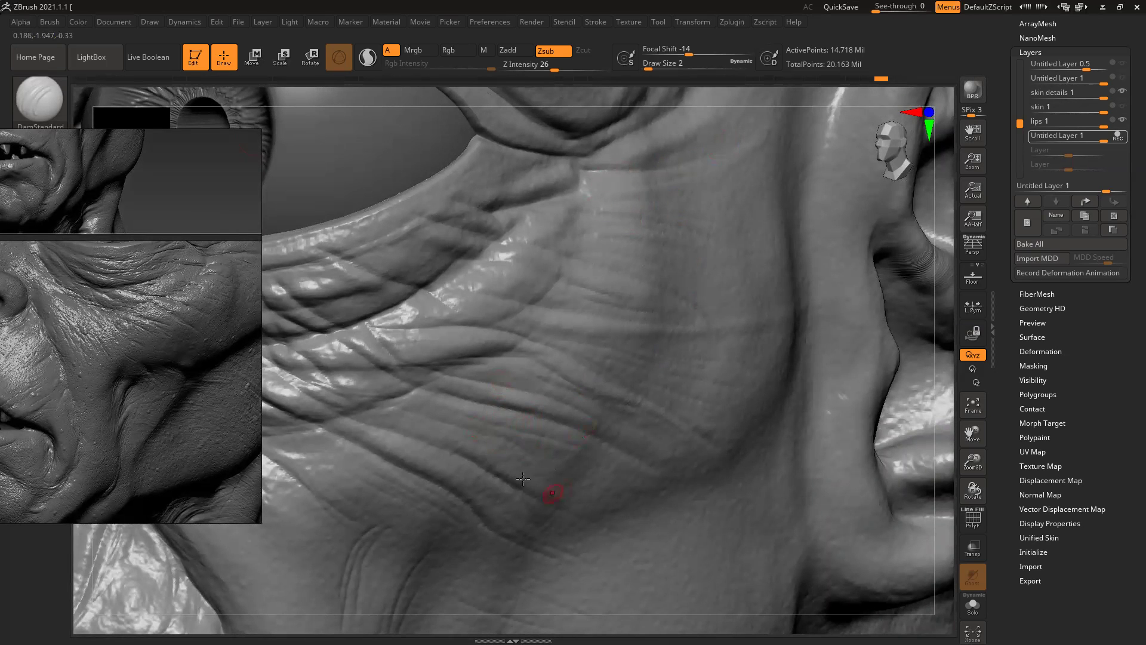
pyautogui.moveTo(633, 505); pyautogui.dragTo(629, 473)
pyautogui.moveTo(382, 488); pyautogui.dragTo(428, 502)
# Step: Carve slanted wrinkles on the inner cheek along the outer side of the nasolabial fold opposite the wart
pyautogui.keyDown('alt'); pyautogui.moveTo(945, 480); pyautogui.dragTo(785, 356); pyautogui.keyUp('alt')
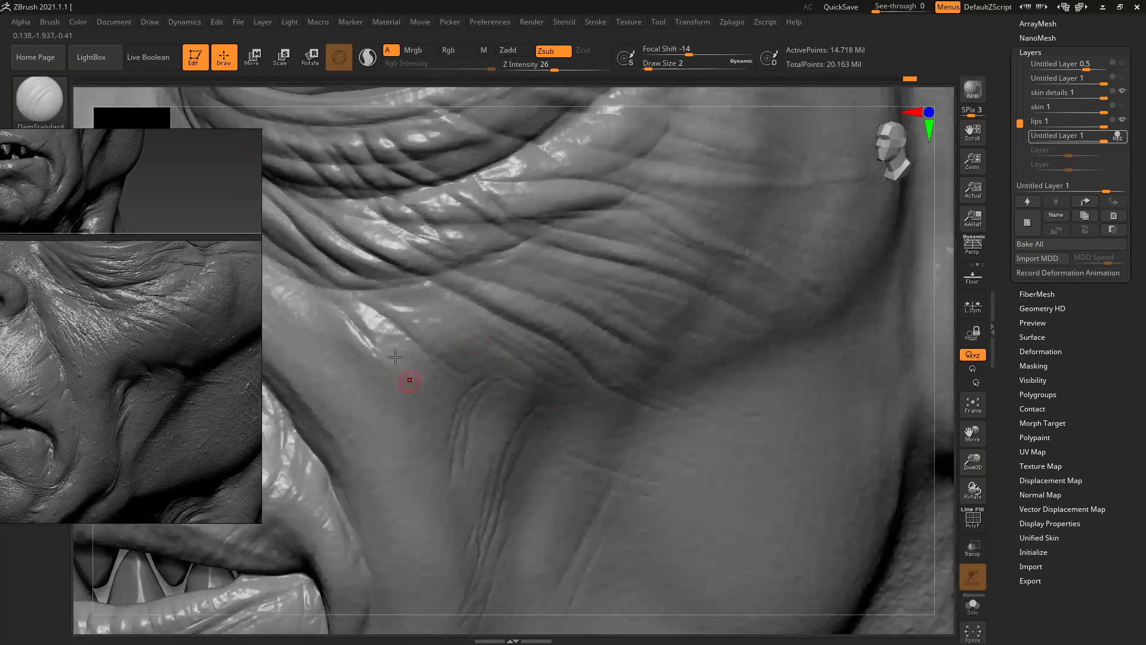
pyautogui.moveTo(306, 305); pyautogui.dragTo(345, 346)
pyautogui.keyDown('alt'); pyautogui.moveTo(400, 335); pyautogui.dragTo(701, 239, button='right'); pyautogui.keyUp('alt')
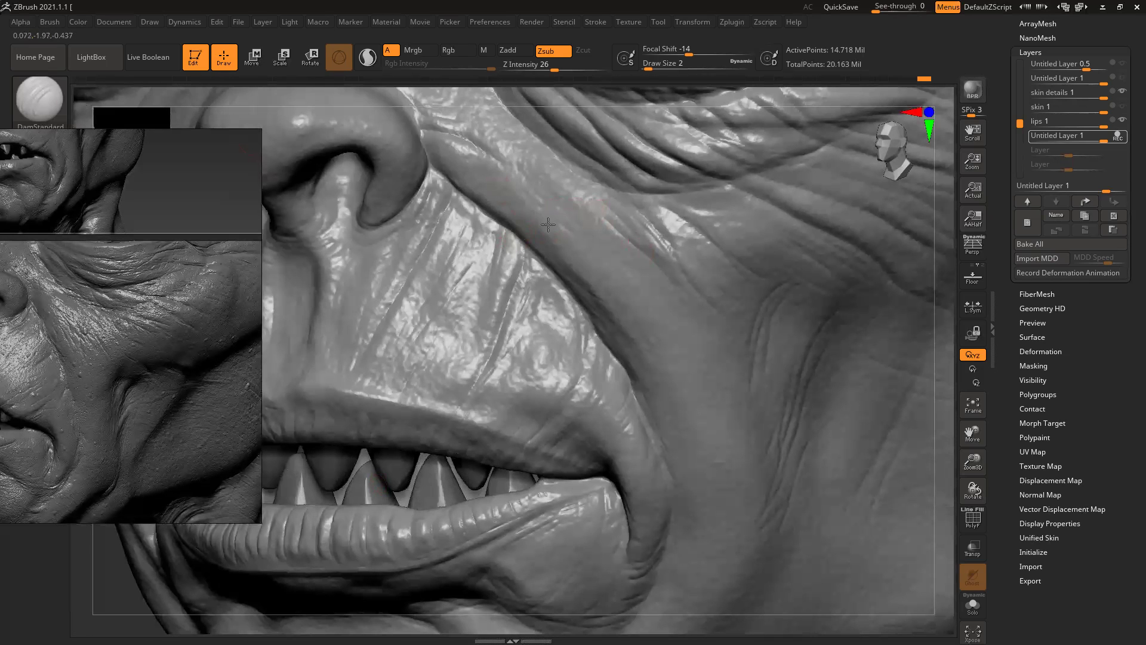
pyautogui.moveTo(967, 312); pyautogui.dragTo(749, 281, button='right')
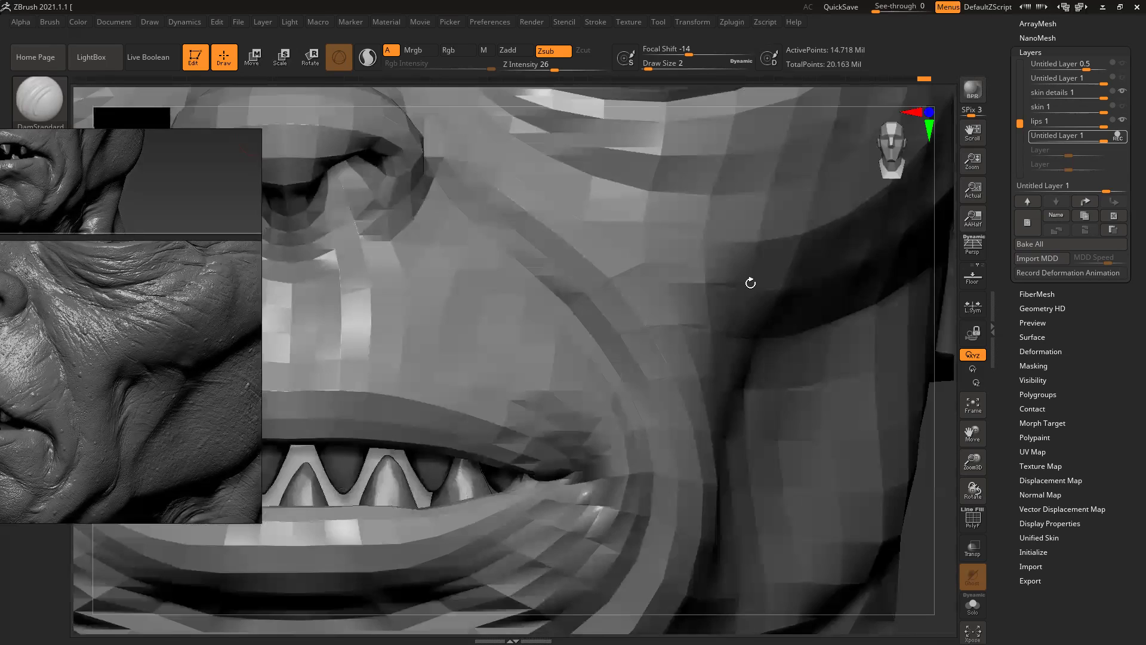
pyautogui.moveTo(507, 200); pyautogui.dragTo(589, 271)
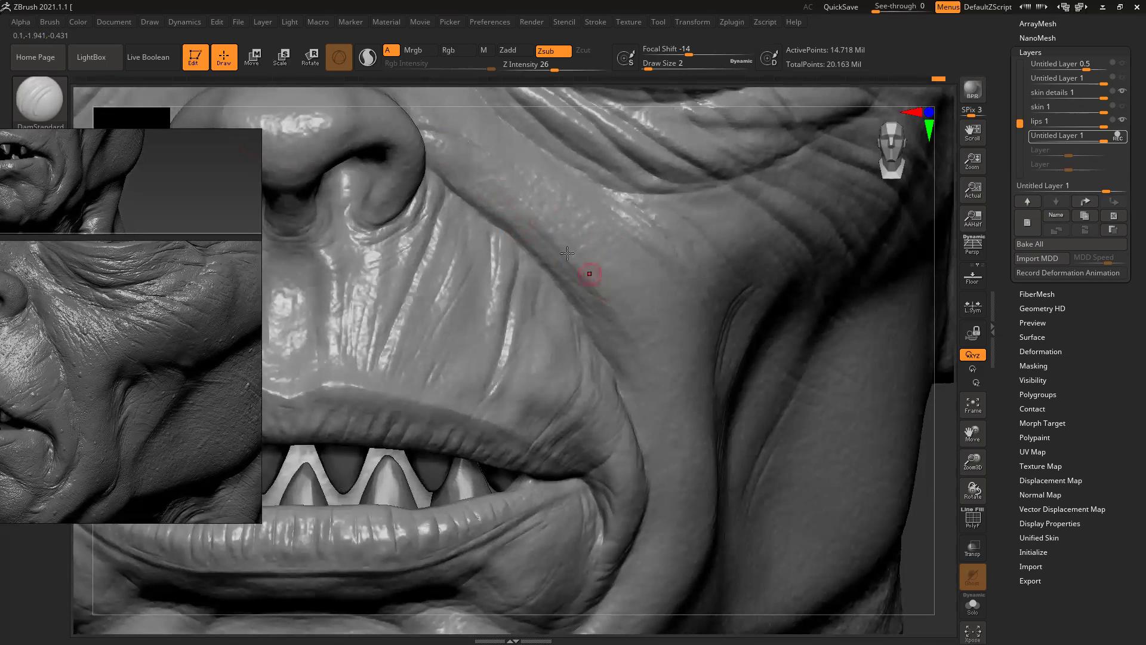
pyautogui.moveTo(521, 200); pyautogui.dragTo(633, 298)
pyautogui.moveTo(564, 204); pyautogui.dragTo(631, 318)
pyautogui.moveTo(601, 257); pyautogui.dragTo(621, 338)
pyautogui.moveTo(592, 251)
pyautogui.mouseDown()
pyautogui.moveTo(616, 358)
pyautogui.moveTo(656, 359)
pyautogui.mouseUp()
pyautogui.moveTo(626, 255); pyautogui.dragTo(665, 330)
pyautogui.hotkey('ctrl', 'z')
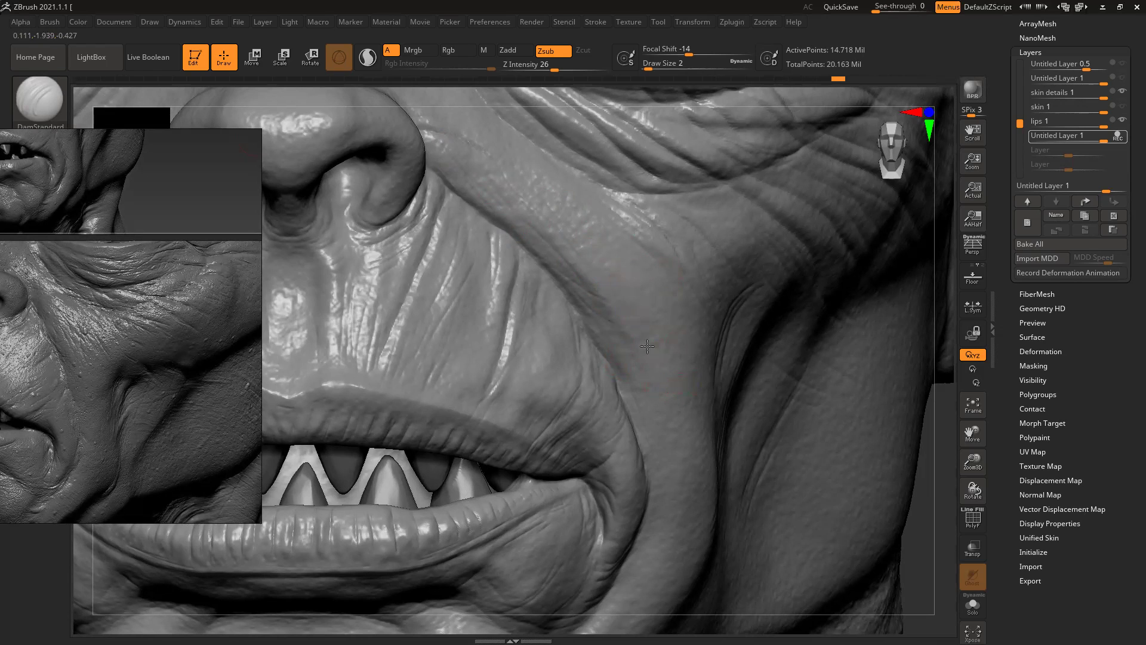
pyautogui.hotkey('ctrl', 'shift', 'z')
# Step: Carve long thin wrinkles down the hollow of the wart-side cheek and beside the mouth toward the jaw
pyautogui.moveTo(724, 399)
pyautogui.keyDown('ctrl'); pyautogui.mouseDown(button='right')
pyautogui.moveTo(839, 480)
pyautogui.moveTo(816, 489)
pyautogui.moveTo(883, 484)
pyautogui.moveTo(614, 454)
pyautogui.mouseUp(button='right'); pyautogui.keyUp('ctrl')
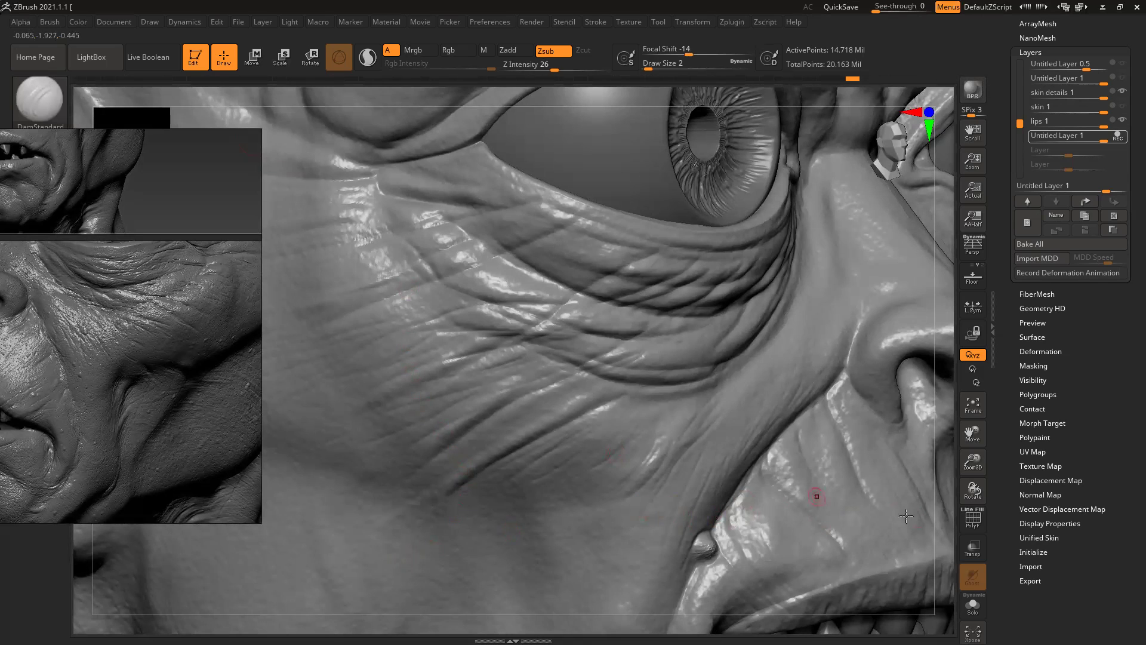
pyautogui.keyDown('alt'); pyautogui.moveTo(605, 535); pyautogui.dragTo(611, 310, button='right'); pyautogui.keyUp('alt')
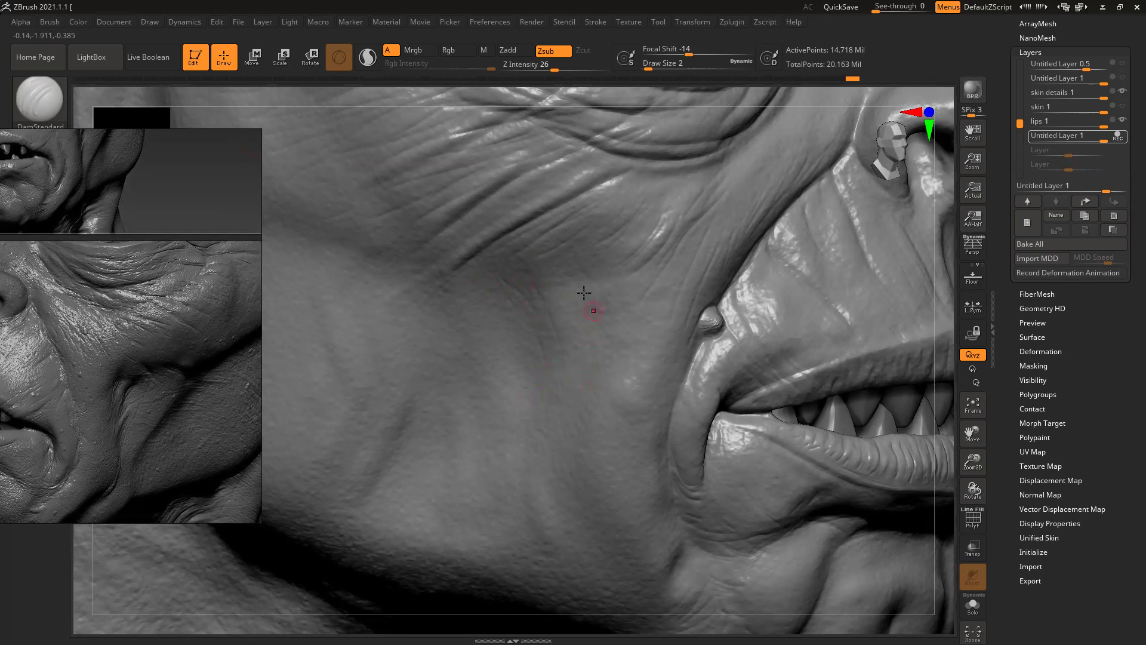
pyautogui.moveTo(589, 276); pyautogui.dragTo(589, 375)
pyautogui.moveTo(670, 422); pyautogui.dragTo(651, 471)
pyautogui.moveTo(901, 422); pyautogui.dragTo(782, 417, button='right')
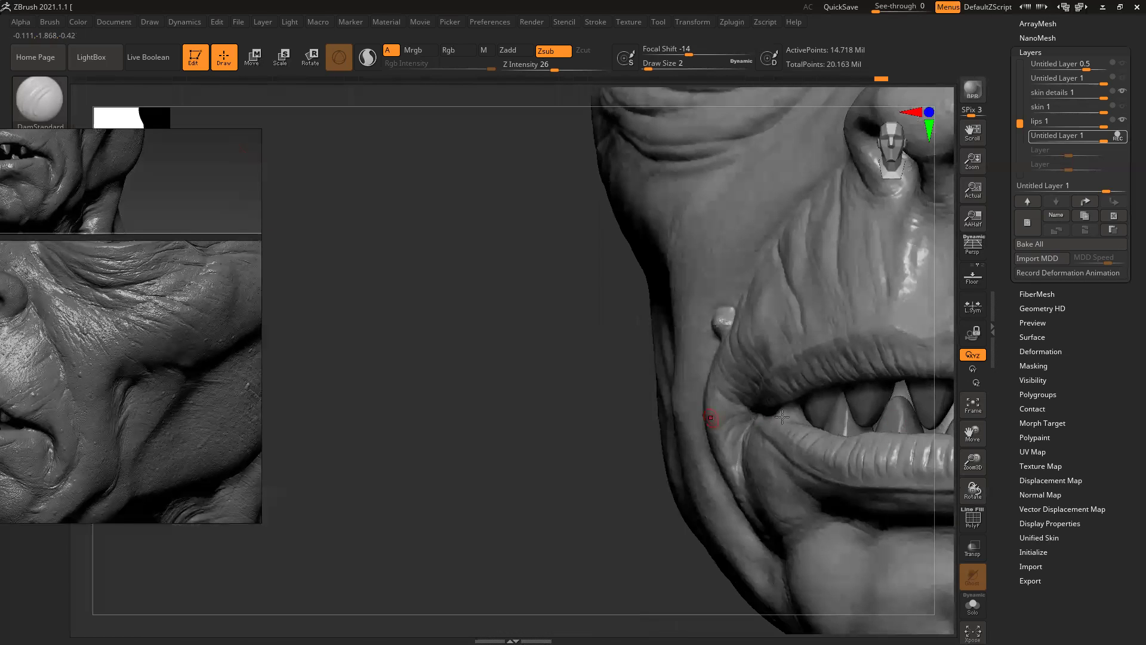
pyautogui.moveTo(535, 434); pyautogui.dragTo(639, 333)
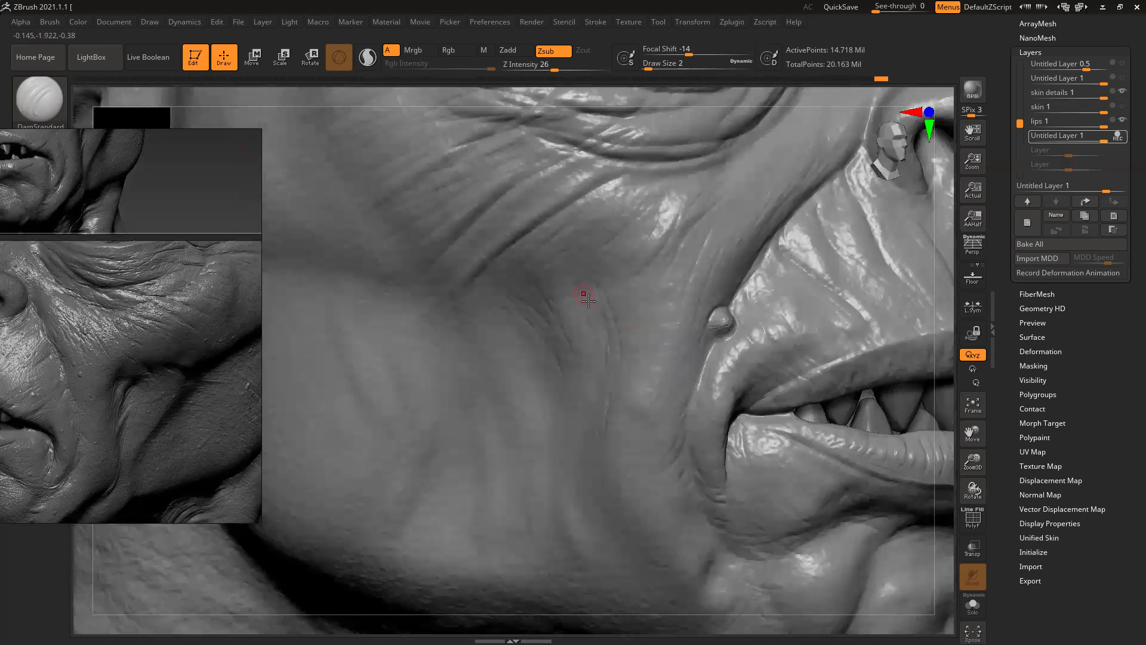
pyautogui.moveTo(534, 326); pyautogui.dragTo(525, 355)
pyautogui.moveTo(686, 598); pyautogui.dragTo(719, 582)
pyautogui.moveTo(453, 360); pyautogui.dragTo(372, 437)
# Step: Switch to the Standard brush with the FreeHand stroke and bring the face into front view
pyautogui.keyDown('ctrl'); pyautogui.moveTo(629, 420); pyautogui.dragTo(623, 365, button='right'); pyautogui.keyUp('ctrl')
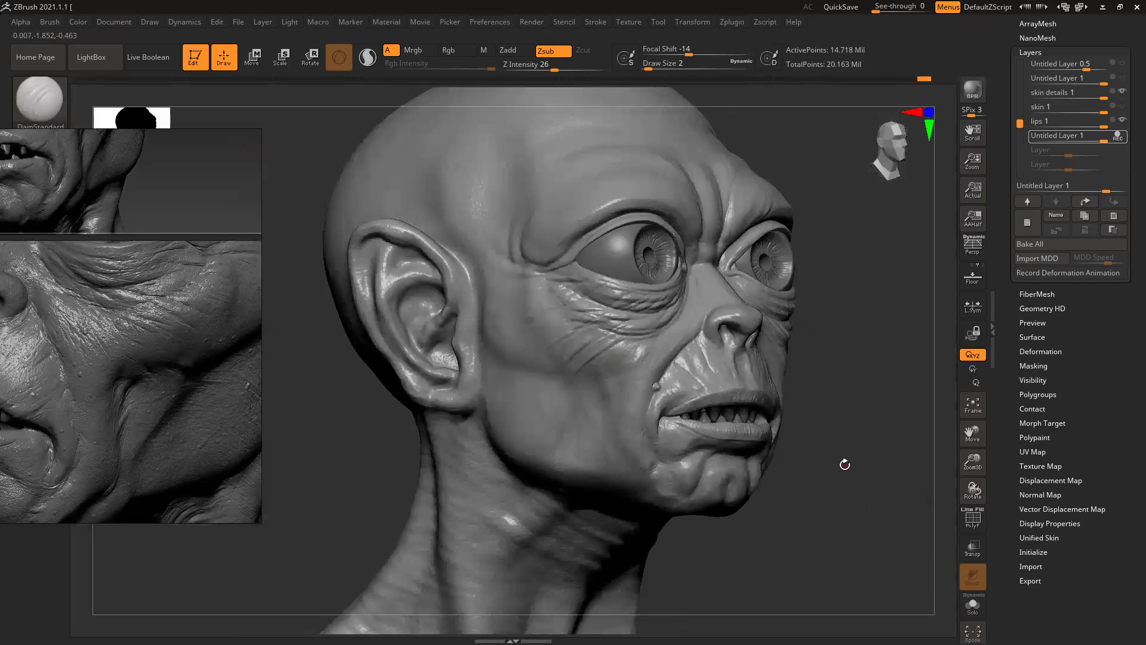
pyautogui.press('b')
pyautogui.click(523, 117)
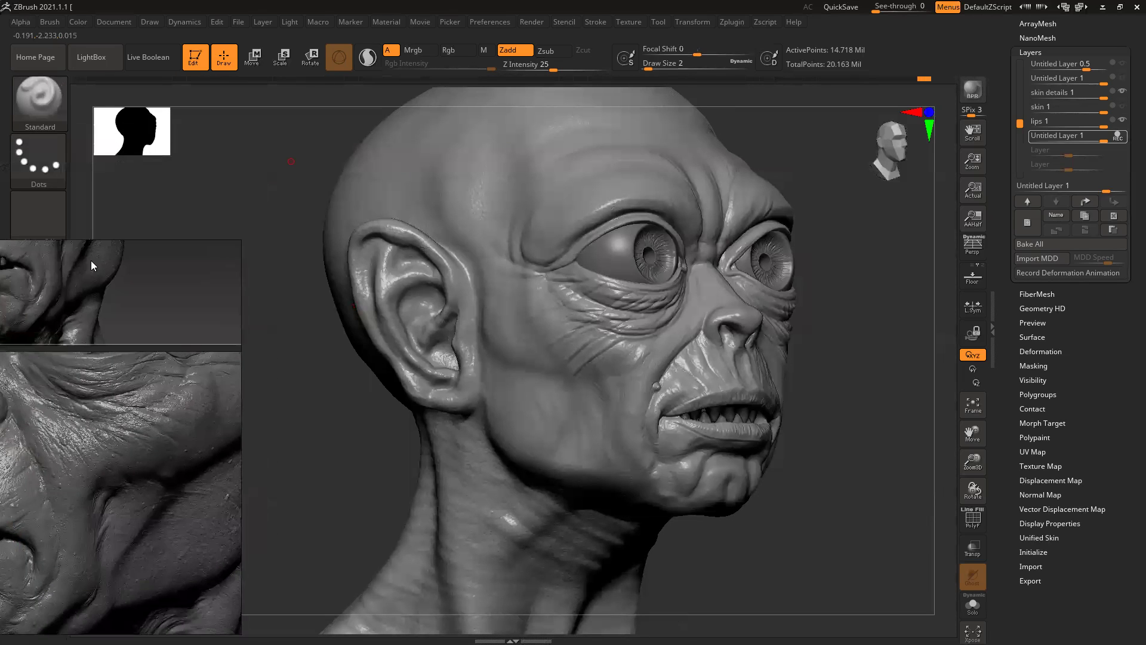
pyautogui.click(39, 170)
pyautogui.click(226, 169)
pyautogui.moveTo(332, 432)
pyautogui.mouseDown(button='right')
pyautogui.moveTo(819, 409)
pyautogui.moveTo(765, 269)
pyautogui.mouseUp(button='right')
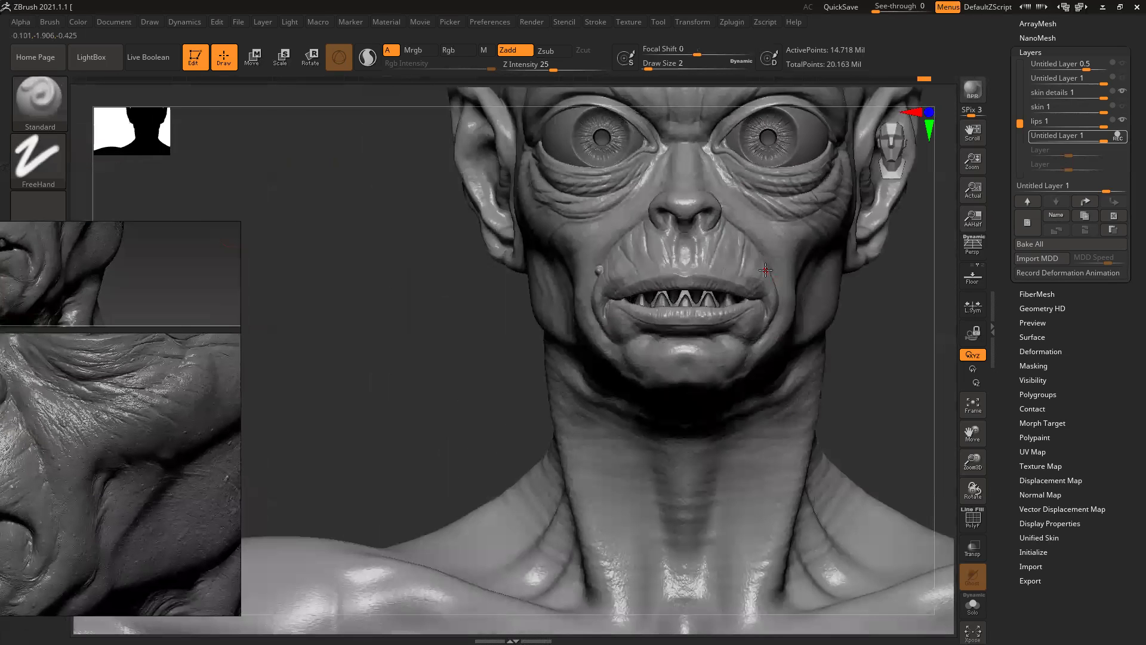
# Step: Reduce the Standard brush's draw size to 1 and dab small raised bumps on the skin below the mouth corner
pyautogui.moveTo(865, 358); pyautogui.dragTo(826, 353)
pyautogui.moveTo(737, 539)
pyautogui.keyDown('ctrl'); pyautogui.mouseDown(button='right')
pyautogui.moveTo(960, 519)
pyautogui.moveTo(894, 327)
pyautogui.mouseUp(button='right'); pyautogui.keyUp('ctrl')
pyautogui.moveTo(433, 584); pyautogui.dragTo(850, 484, button='right')
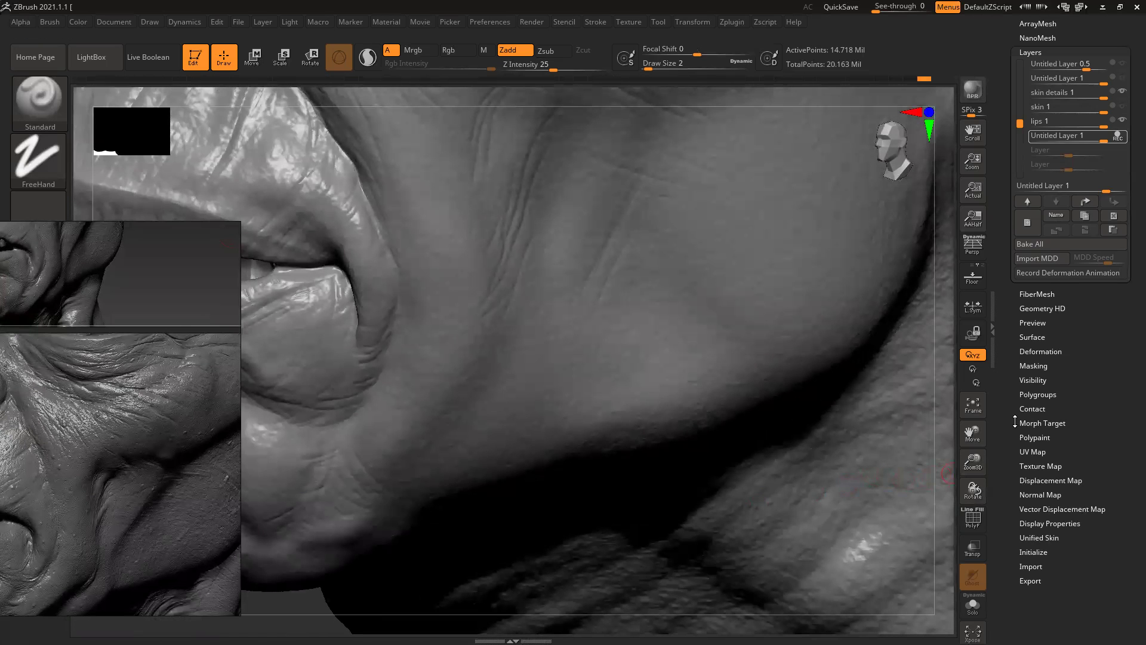
pyautogui.moveTo(297, 605); pyautogui.dragTo(115, 526, button='right')
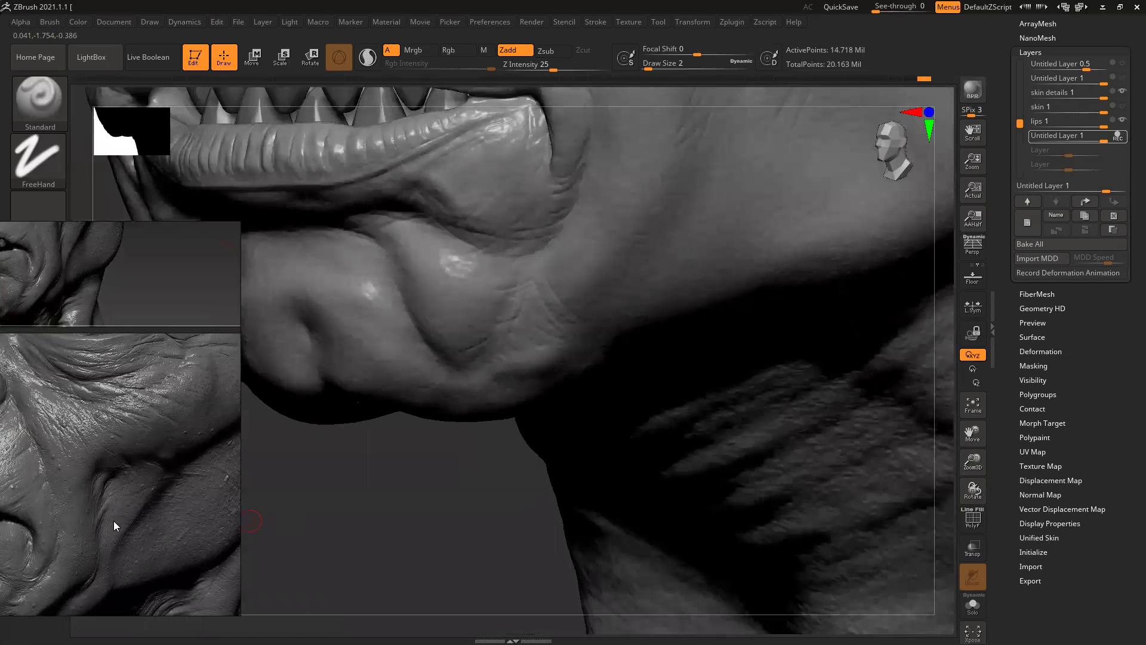
pyautogui.moveTo(74, 487); pyautogui.dragTo(129, 432)
pyautogui.moveTo(540, 505); pyautogui.dragTo(453, 481)
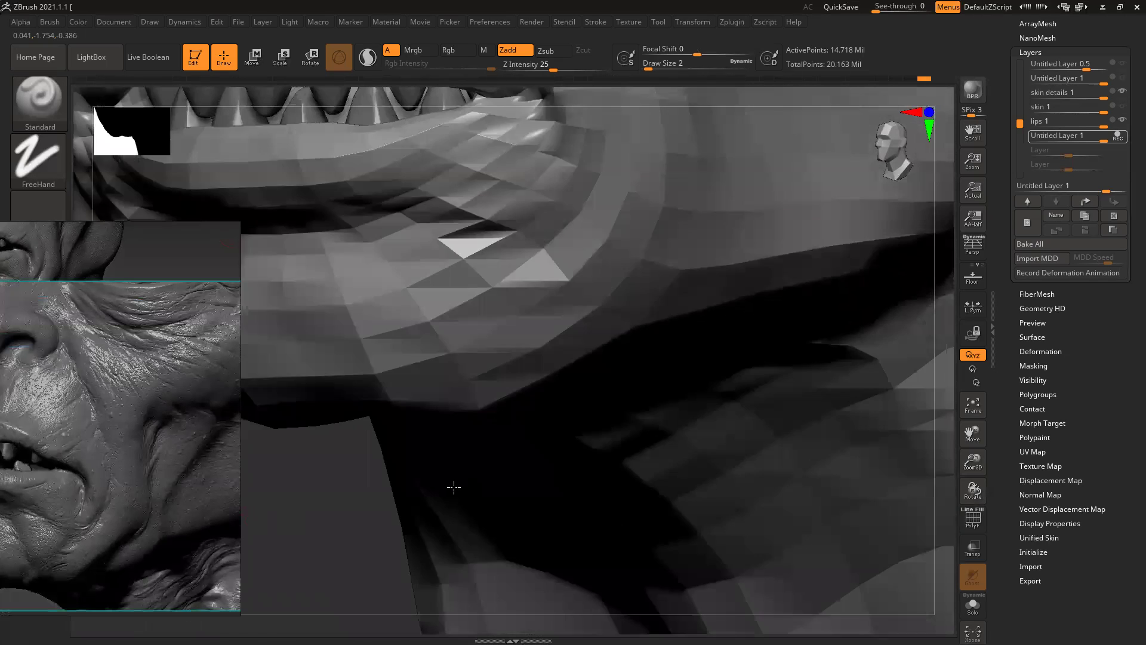
pyautogui.moveTo(950, 373); pyautogui.dragTo(896, 358)
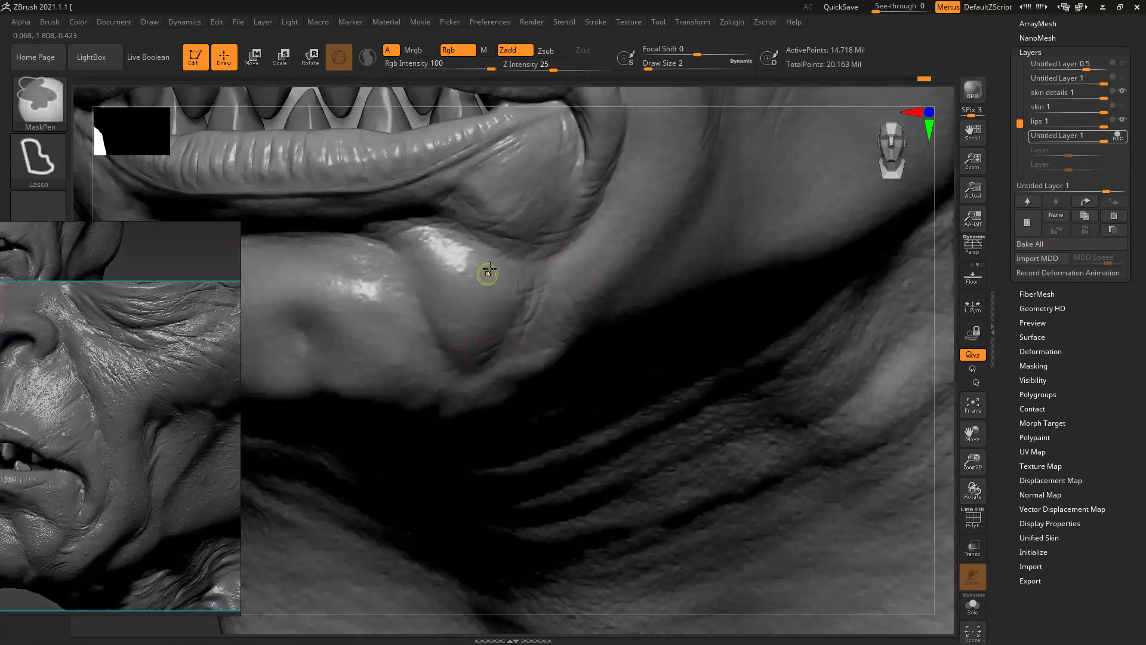
pyautogui.keyDown('ctrl'); pyautogui.moveTo(489, 271); pyautogui.dragTo(490, 289, button='right'); pyautogui.keyUp('ctrl')
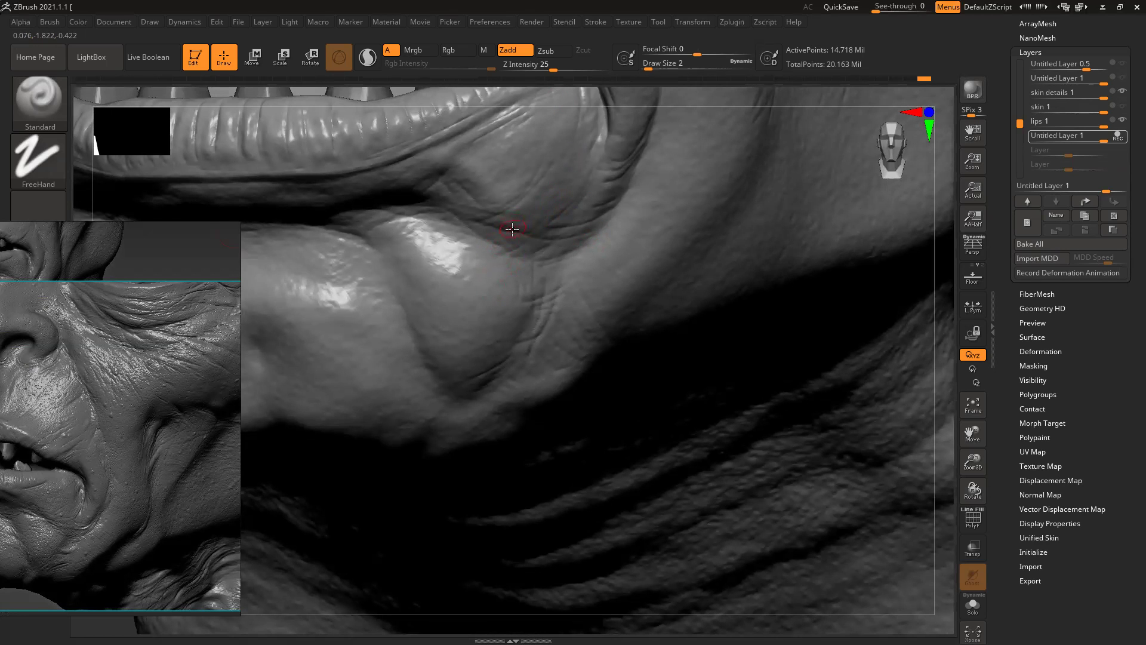
pyautogui.press('[')
pyautogui.click(530, 227)
pyautogui.click(562, 374)
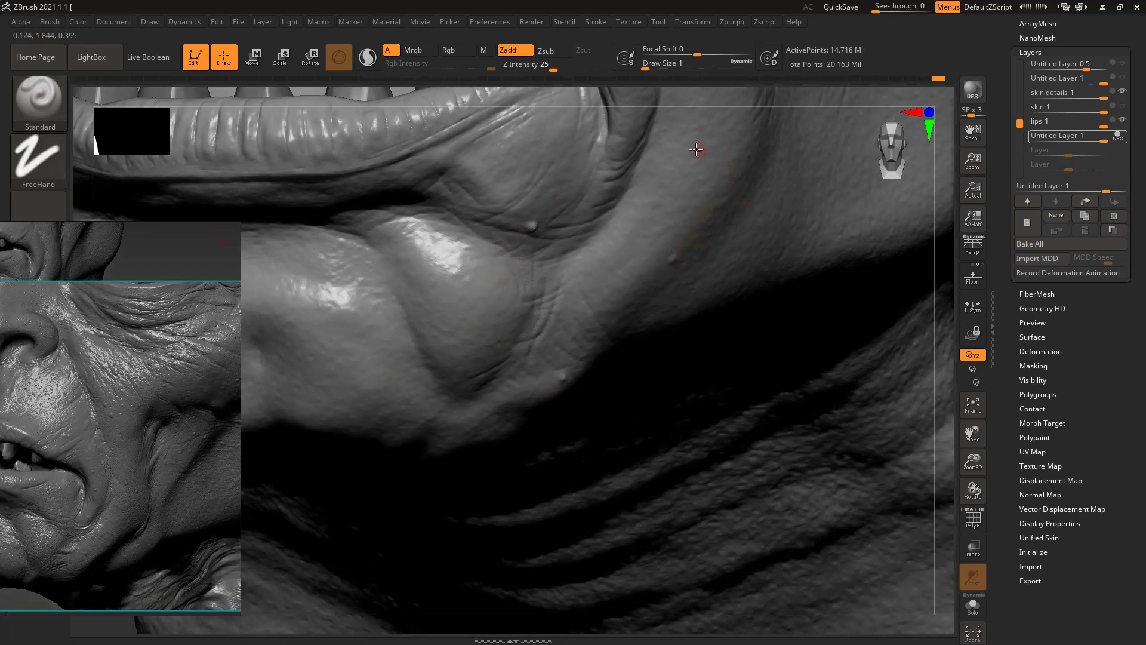
# Step: Dab more small bumps around the mouth corner, on the upper lip area and along the adjoining cheek fold
pyautogui.keyDown('alt'); pyautogui.moveTo(757, 96); pyautogui.dragTo(769, 211); pyautogui.keyUp('alt')
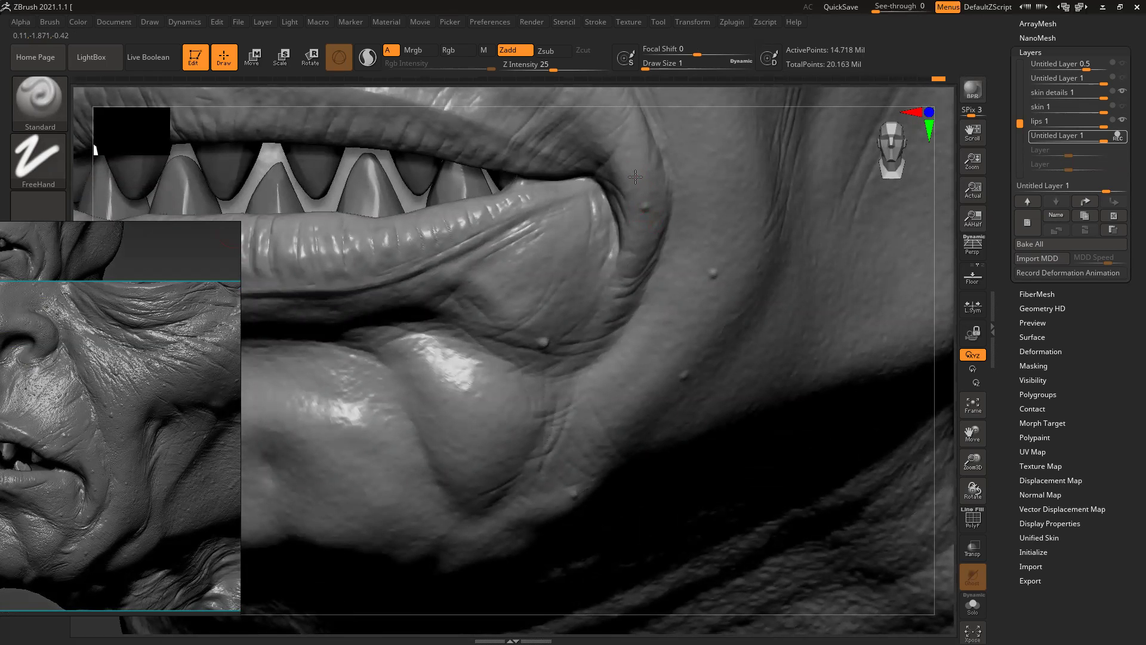
pyautogui.moveTo(722, 106)
pyautogui.keyDown('alt'); pyautogui.mouseDown(button='right')
pyautogui.moveTo(711, 312)
pyautogui.moveTo(606, 235)
pyautogui.mouseUp(button='right'); pyautogui.keyUp('alt')
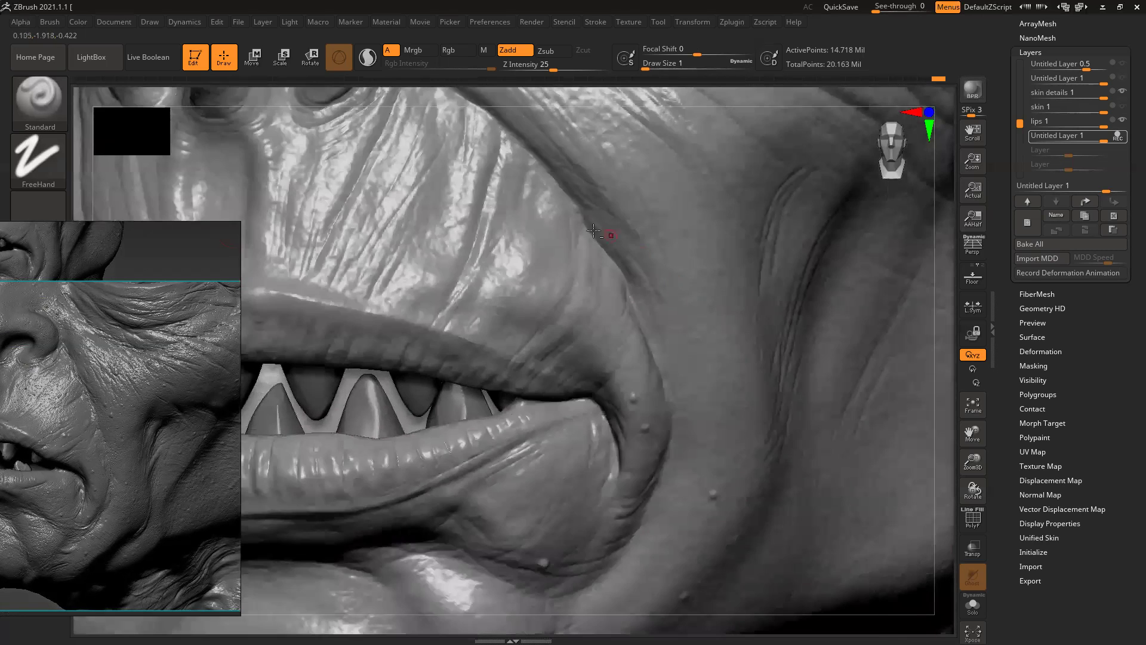
pyautogui.click(523, 312)
pyautogui.click(458, 185)
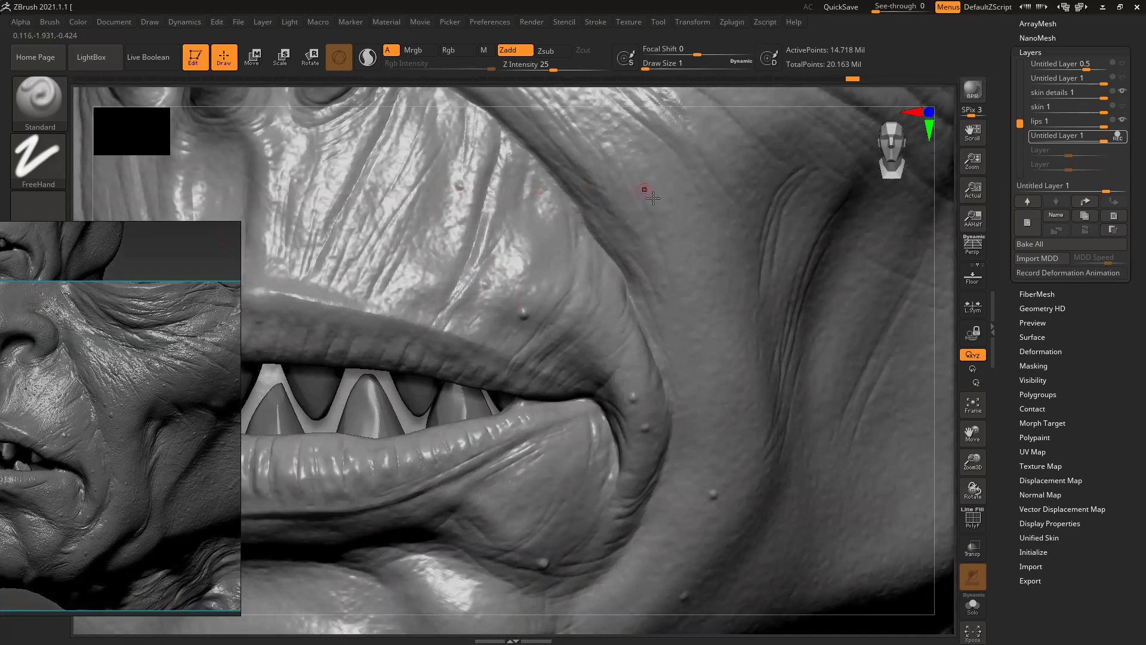
pyautogui.click(637, 221)
pyautogui.click(623, 186)
pyautogui.click(759, 154)
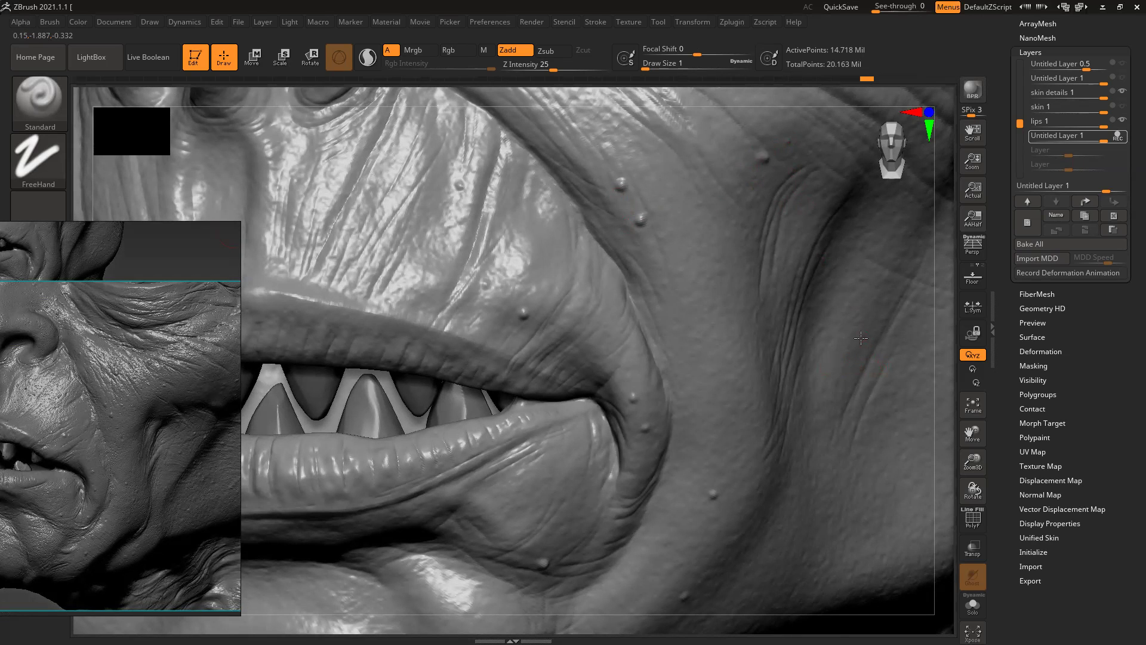
# Step: Add small bumps on the cheek beside the nose and on the wrinkled skin beneath the nostril
pyautogui.keyDown('alt'); pyautogui.moveTo(953, 289); pyautogui.dragTo(902, 416); pyautogui.keyUp('alt')
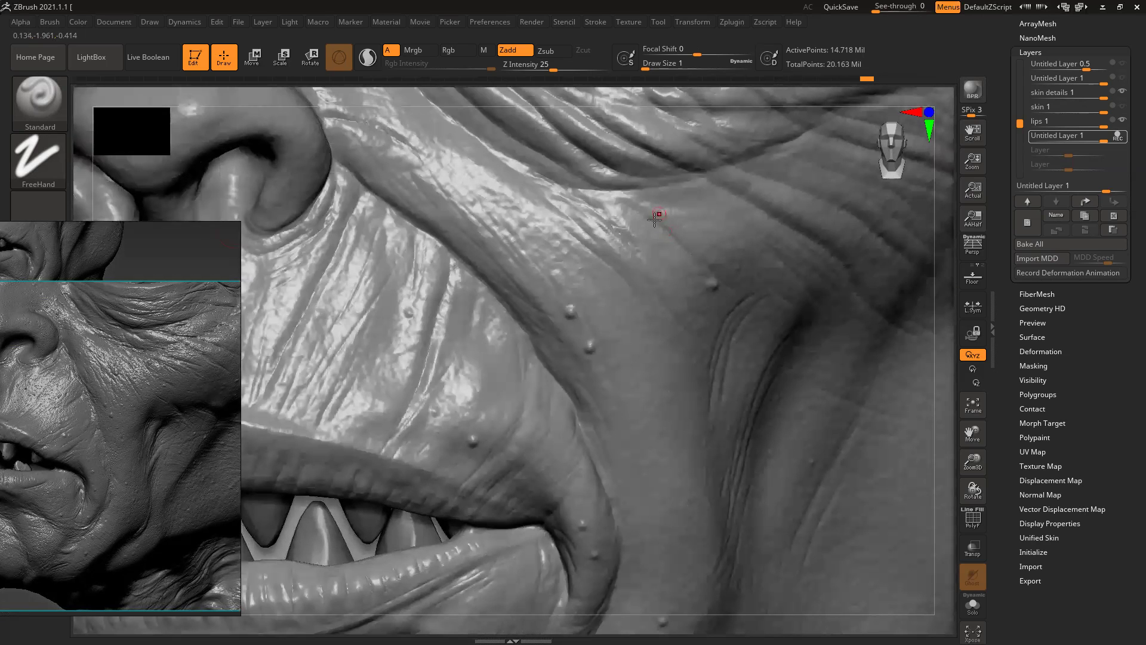
pyautogui.moveTo(486, 102)
pyautogui.keyDown('alt'); pyautogui.mouseDown()
pyautogui.moveTo(408, 173)
pyautogui.moveTo(430, 159)
pyautogui.mouseUp(); pyautogui.keyUp('alt')
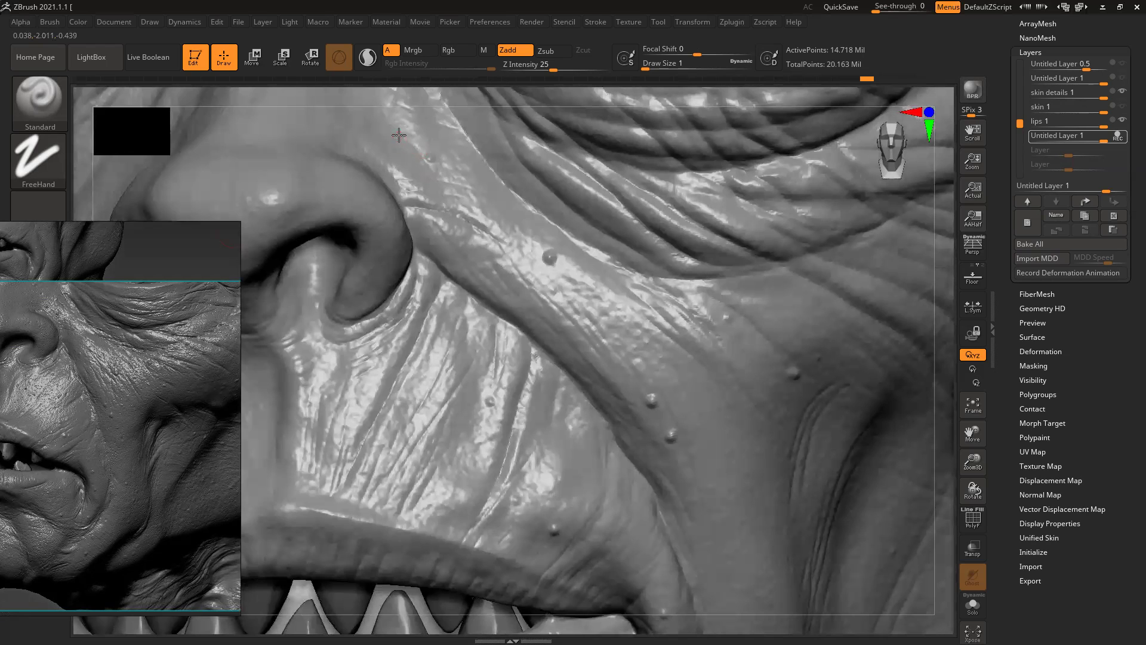
pyautogui.click(362, 384)
pyautogui.click(350, 415)
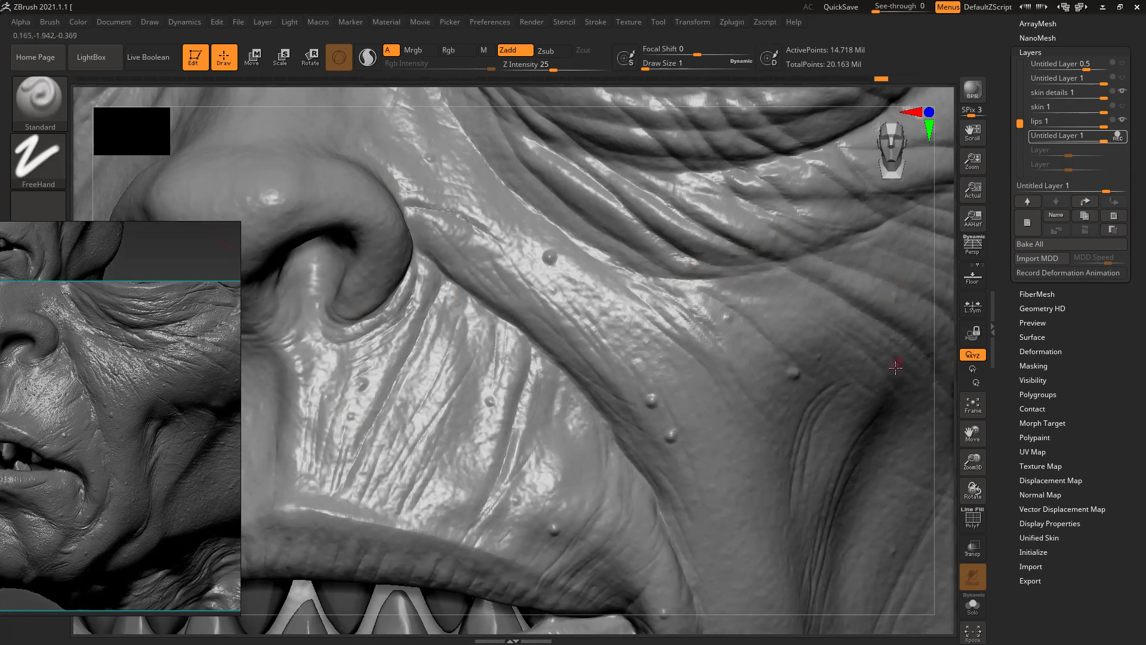
# Step: Add a few small bumps to the wrinkled skin on the upper cheek below the eye
pyautogui.keyDown('alt'); pyautogui.moveTo(947, 327); pyautogui.dragTo(749, 386); pyautogui.keyUp('alt')
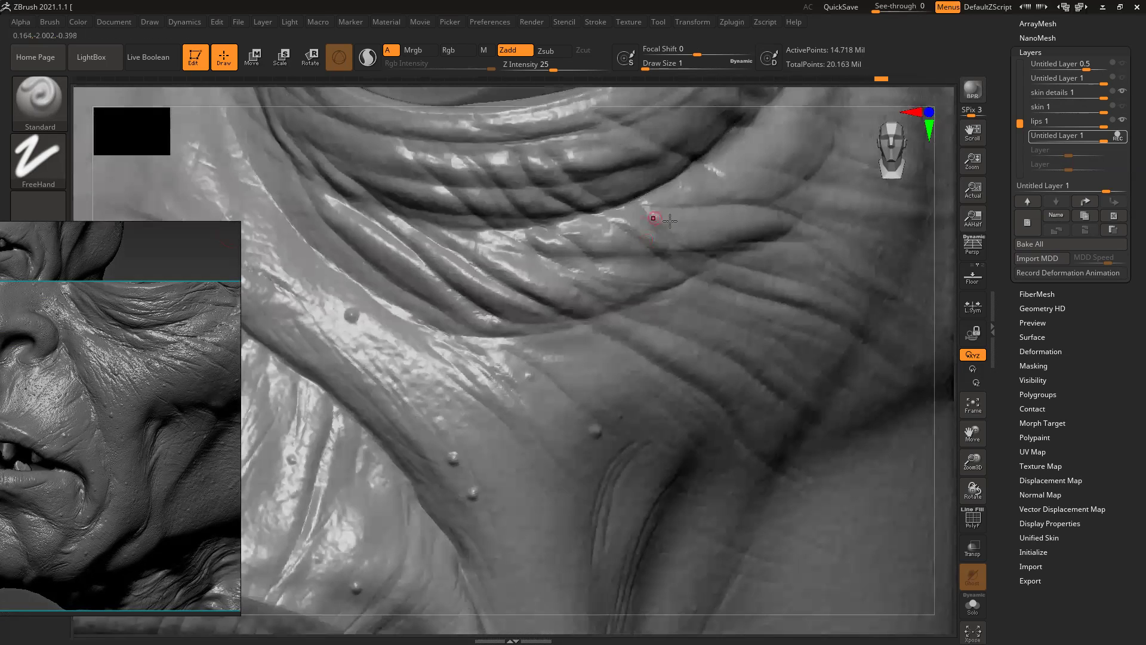
pyautogui.click(669, 223)
pyautogui.click(702, 219)
pyautogui.click(688, 190)
# Step: Sculpt additional fine wrinkle lines along the vertical cheek folds with short Standard brush strokes
pyautogui.keyDown('alt'); pyautogui.moveTo(945, 454); pyautogui.dragTo(680, 214); pyautogui.keyUp('alt')
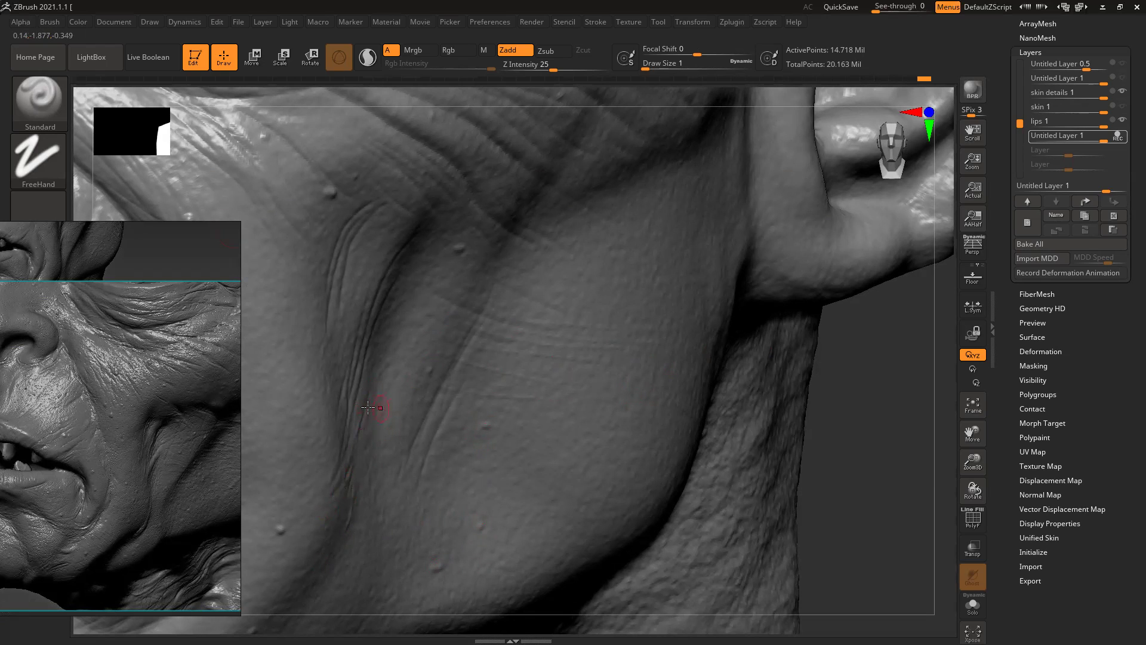
pyautogui.moveTo(372, 385); pyautogui.dragTo(342, 504)
pyautogui.moveTo(367, 414); pyautogui.dragTo(349, 501)
pyautogui.moveTo(383, 336); pyautogui.dragTo(343, 452)
pyautogui.moveTo(374, 210)
pyautogui.mouseDown()
pyautogui.moveTo(350, 239)
pyautogui.moveTo(338, 293)
pyautogui.mouseUp()
pyautogui.moveTo(421, 216); pyautogui.dragTo(348, 363)
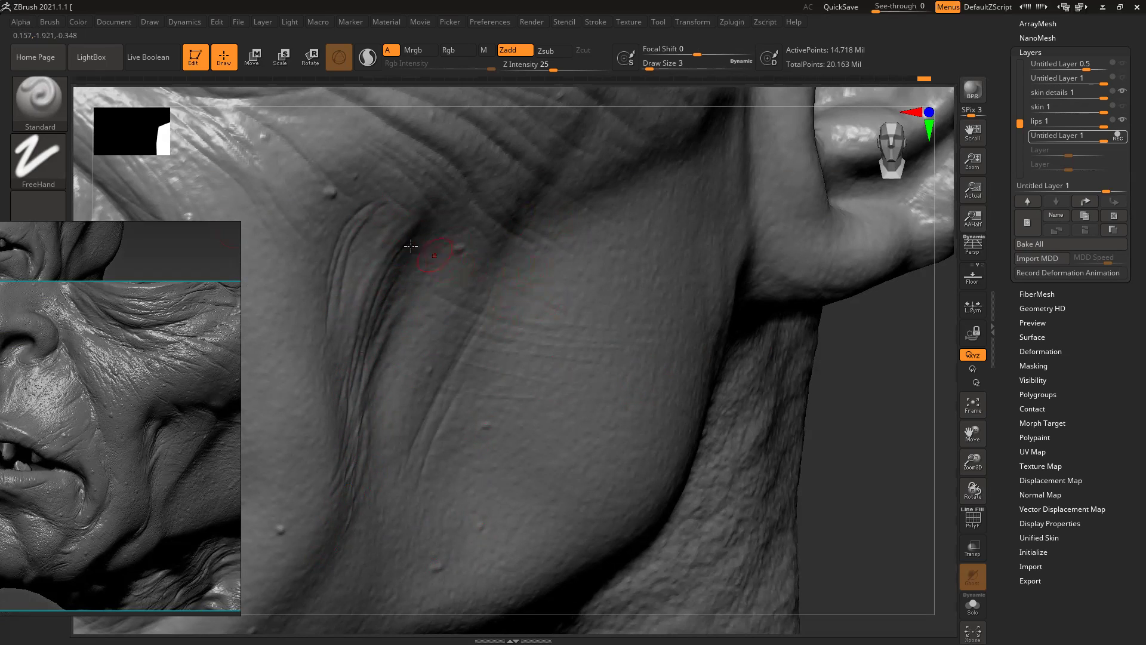
pyautogui.moveTo(420, 214); pyautogui.dragTo(456, 251)
# Step: Dab a small bump on the opposite cheek, beside the mouth corner, with draw size 1
pyautogui.keyDown('ctrl'); pyautogui.moveTo(453, 373); pyautogui.dragTo(453, 263, button='right'); pyautogui.keyUp('ctrl')
pyautogui.moveTo(848, 470)
pyautogui.mouseDown()
pyautogui.moveTo(862, 468)
pyautogui.moveTo(835, 512)
pyautogui.moveTo(836, 474)
pyautogui.moveTo(898, 473)
pyautogui.mouseUp()
pyautogui.keyDown('ctrl'); pyautogui.moveTo(617, 337); pyautogui.dragTo(666, 464, button='right'); pyautogui.keyUp('ctrl')
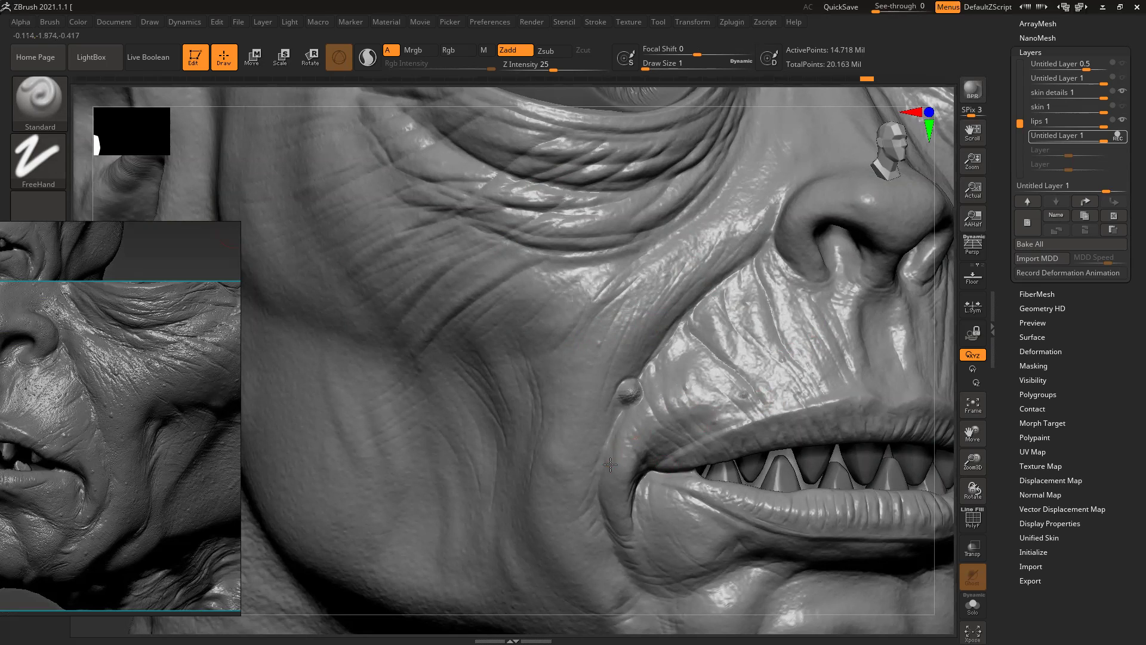
pyautogui.click(562, 462)
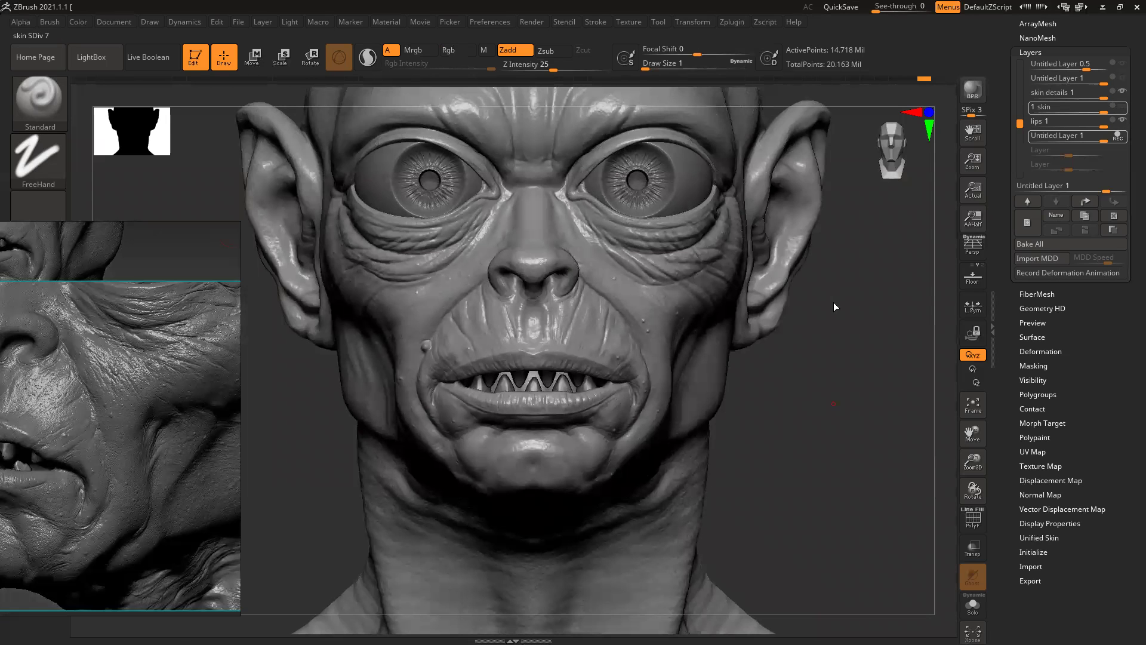
# Step: Turn on visibility of the skin, pores, 0.4-strength skin details and 0.5-strength untitled sculpt layers
pyautogui.moveTo(1123, 110)
pyautogui.click(1123, 109)
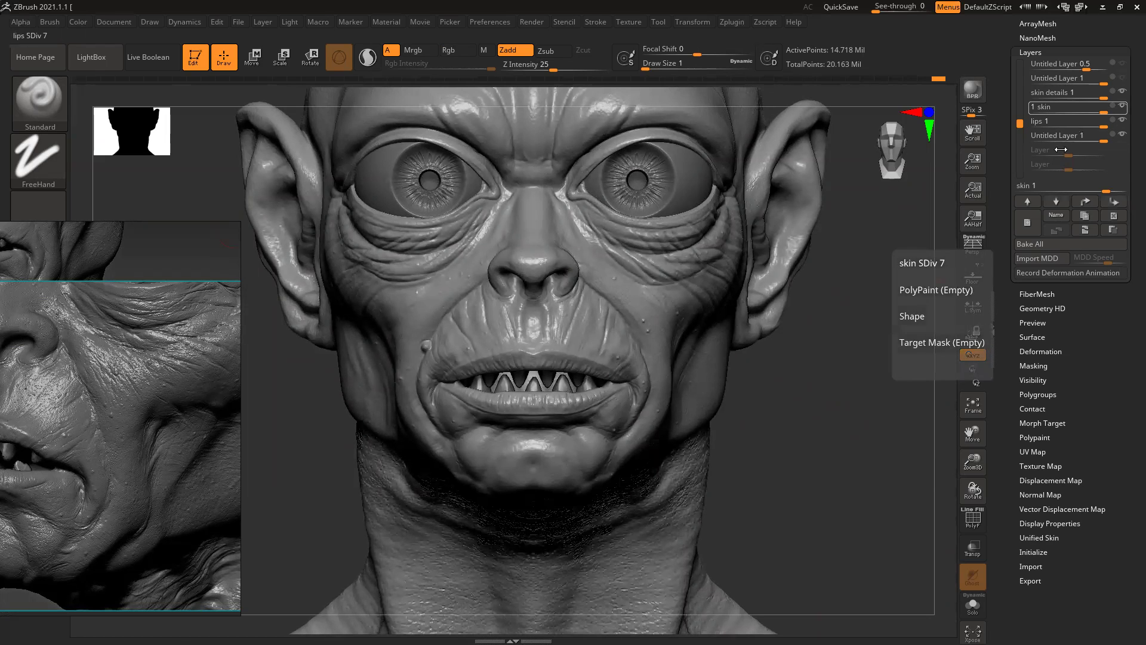
pyautogui.click(1124, 66)
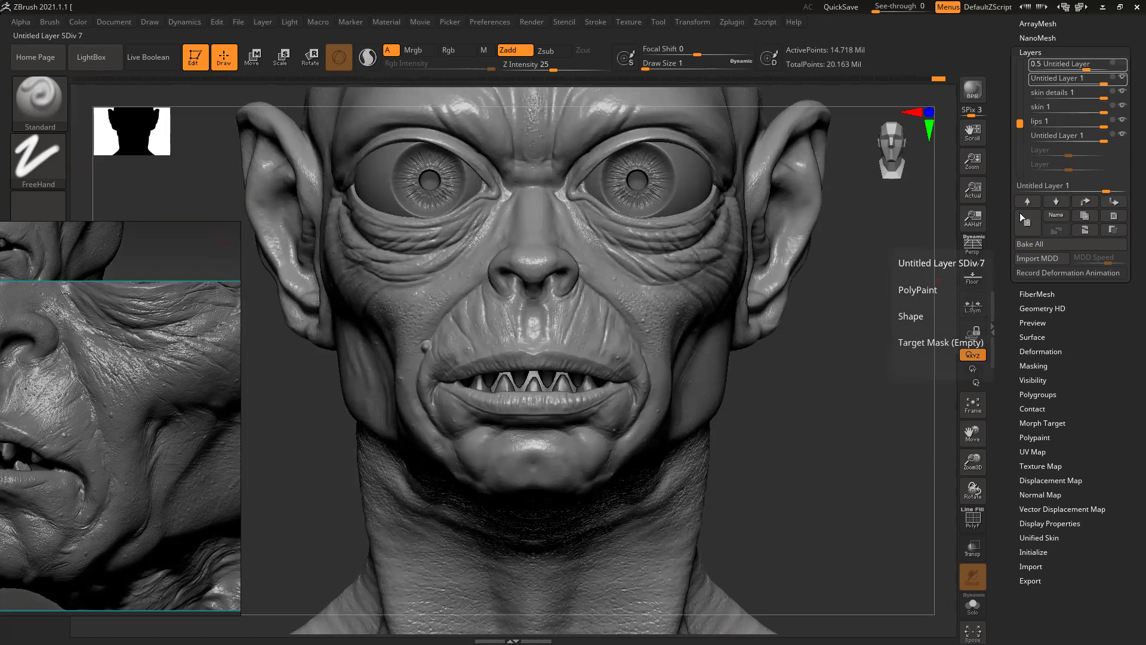
pyautogui.moveTo(1022, 117); pyautogui.dragTo(1022, 78)
pyautogui.click(1124, 110)
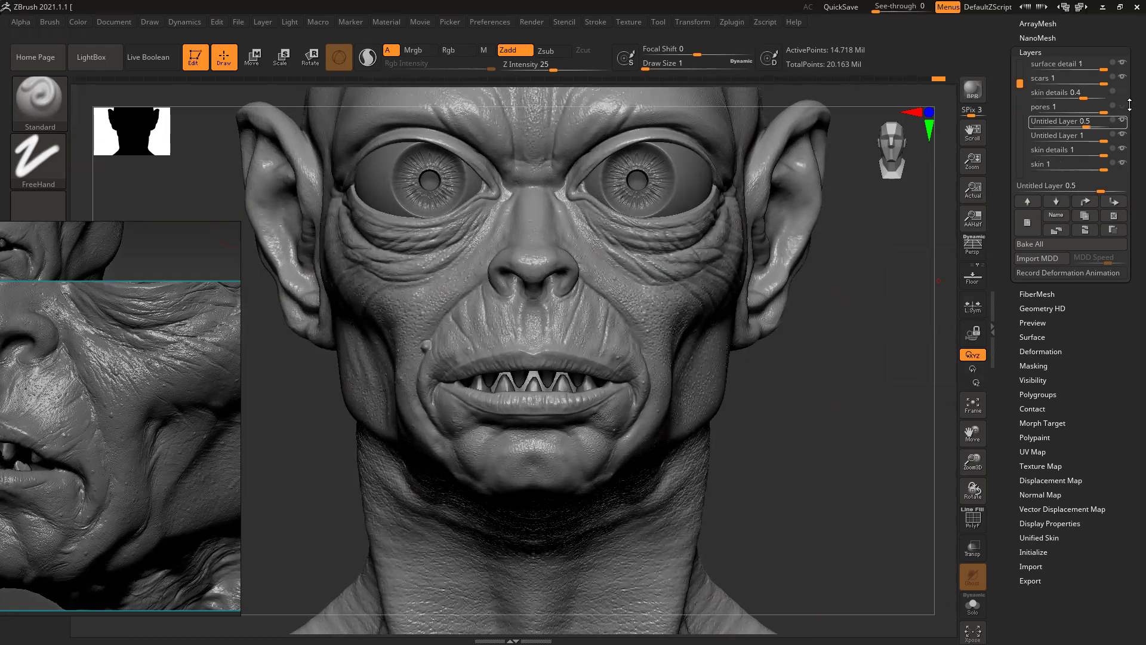
pyautogui.click(1125, 94)
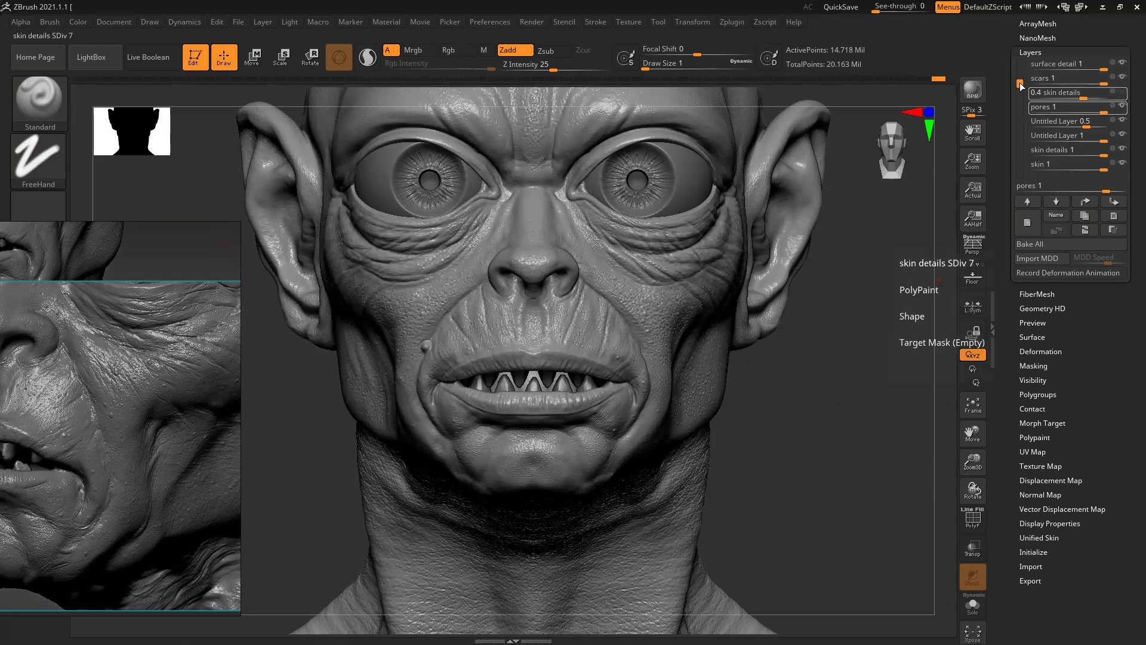
# Step: Examine the combined skin detail on the mouth, cheeks and neck from close up and from several angles
pyautogui.keyDown('alt'); pyautogui.moveTo(852, 458); pyautogui.dragTo(838, 356, button='right'); pyautogui.keyUp('alt')
pyautogui.keyDown('ctrl'); pyautogui.moveTo(675, 310); pyautogui.dragTo(864, 388, button='right'); pyautogui.keyUp('ctrl')
pyautogui.moveTo(603, 333); pyautogui.dragTo(528, 331, button='right')
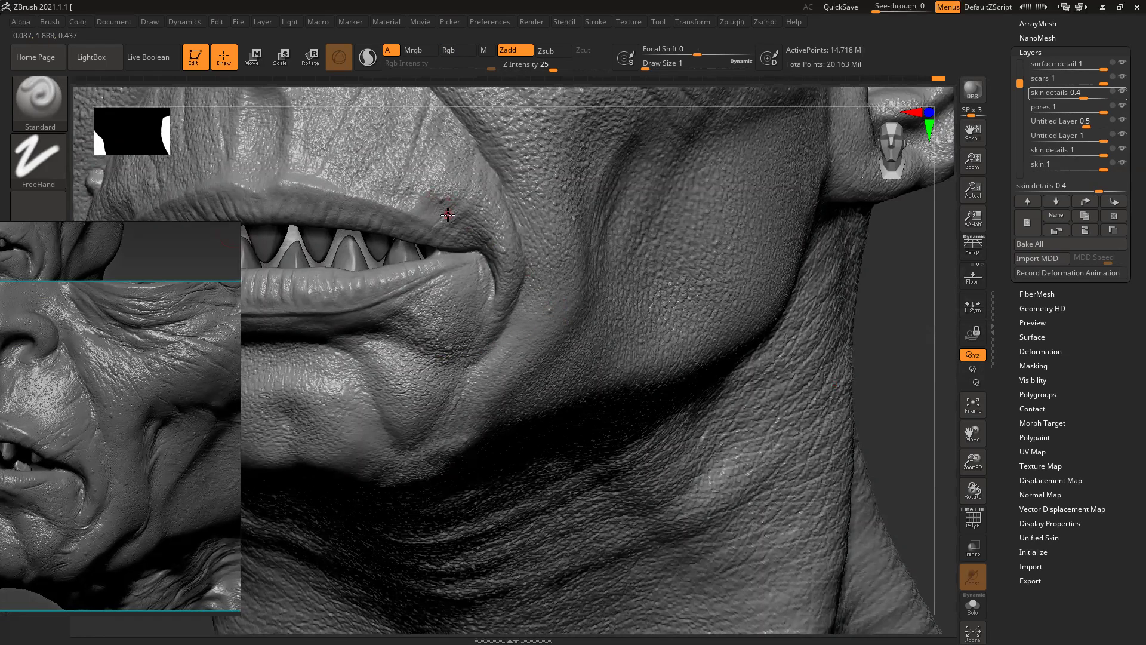
pyautogui.keyDown('ctrl'); pyautogui.moveTo(733, 401); pyautogui.dragTo(687, 301, button='right'); pyautogui.keyUp('ctrl')
pyautogui.moveTo(367, 481); pyautogui.dragTo(924, 466)
pyautogui.moveTo(840, 462)
pyautogui.mouseDown()
pyautogui.moveTo(859, 461)
pyautogui.moveTo(893, 420)
pyautogui.moveTo(856, 455)
pyautogui.moveTo(885, 432)
pyautogui.mouseUp()
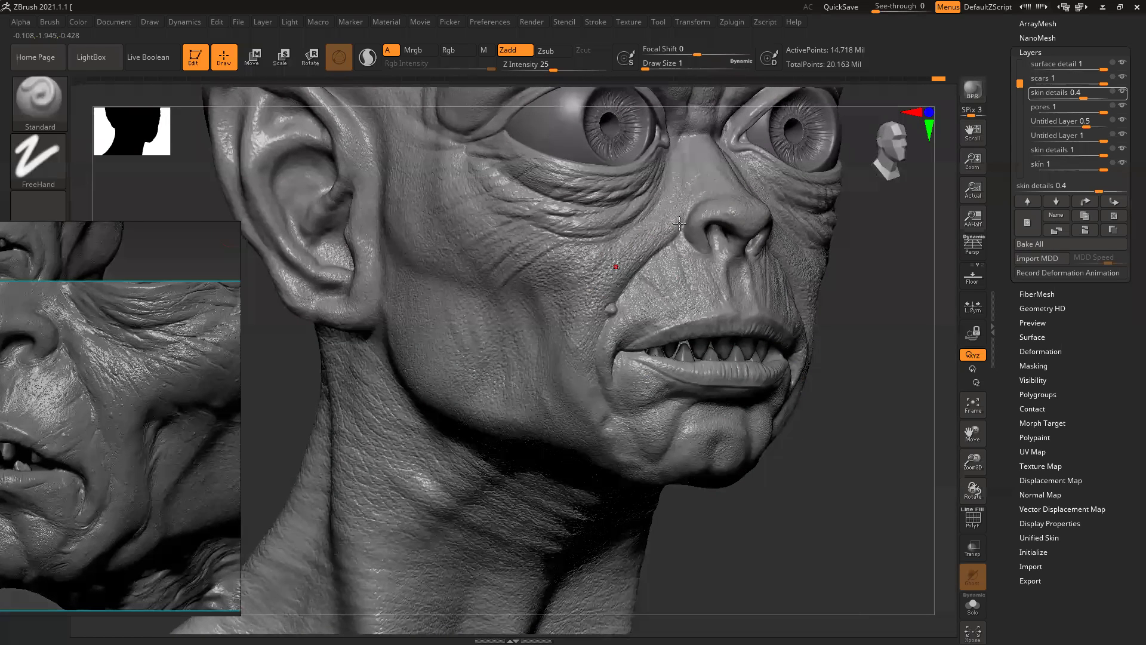
pyautogui.moveTo(923, 396); pyautogui.dragTo(851, 420)
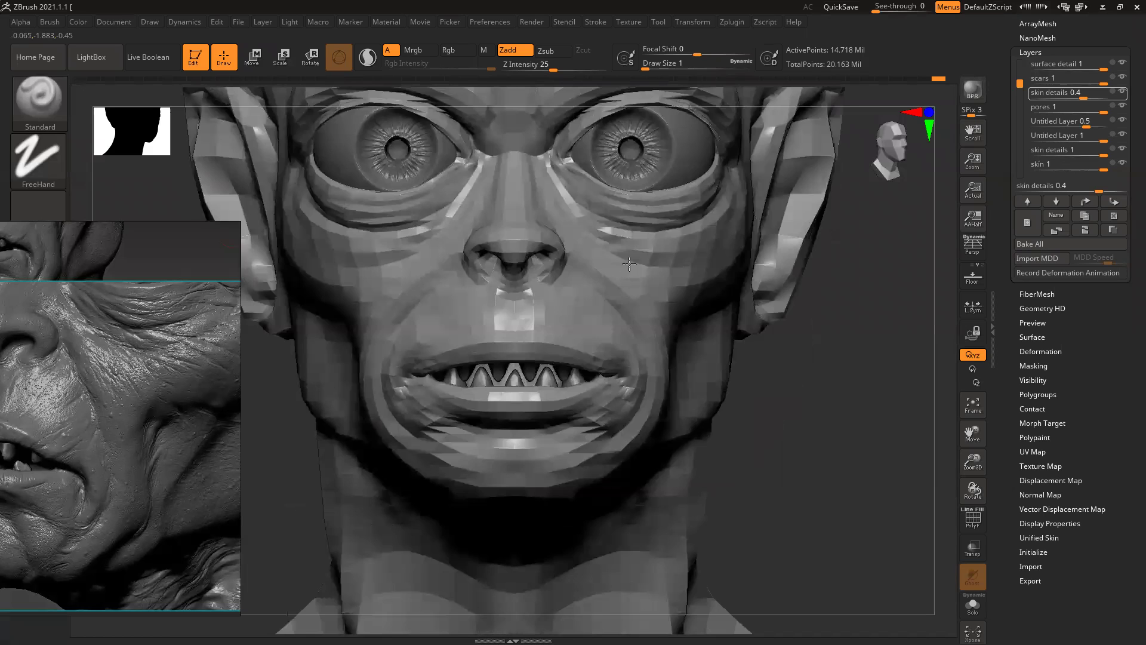
pyautogui.keyDown('ctrl'); pyautogui.moveTo(630, 301); pyautogui.dragTo(906, 475, button='right'); pyautogui.keyUp('ctrl')
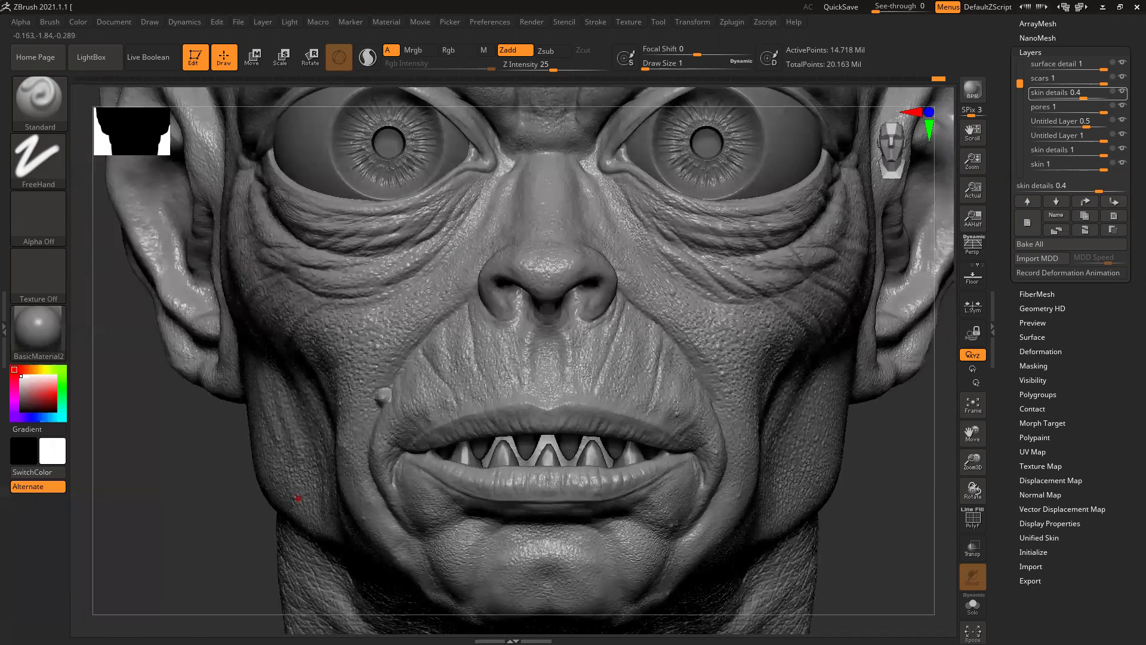
pyautogui.moveTo(128, 465); pyautogui.dragTo(376, 446)
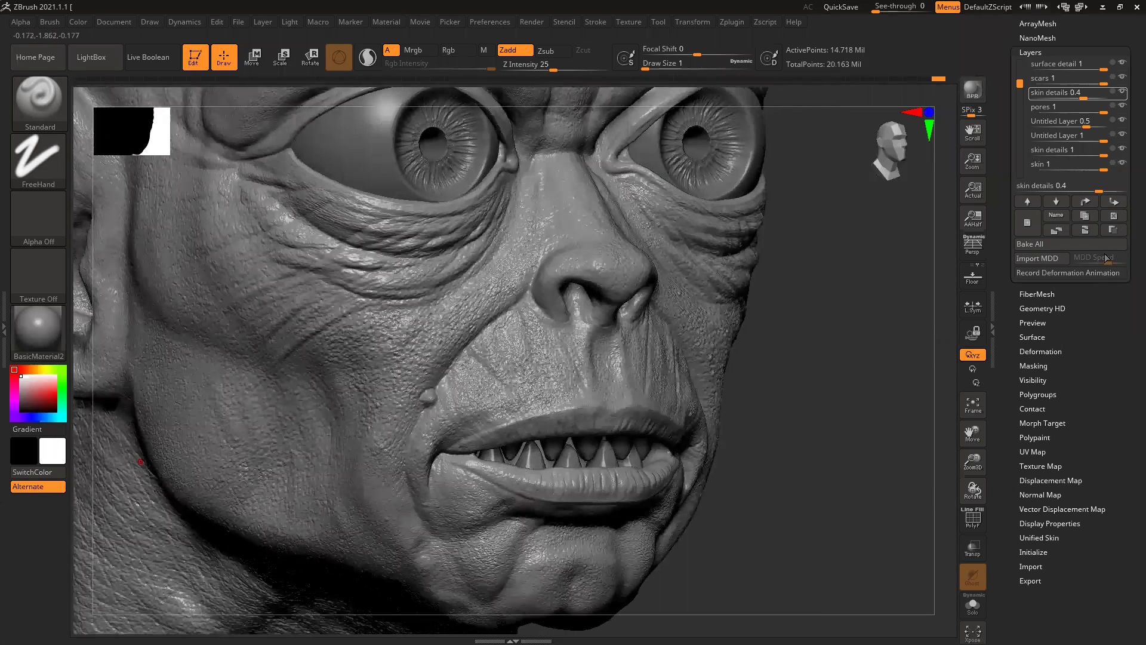
# Step: Hide and reshow the full-strength skin details layer and the two untitled layers in turn to compare their effect on the face
pyautogui.click(1123, 150)
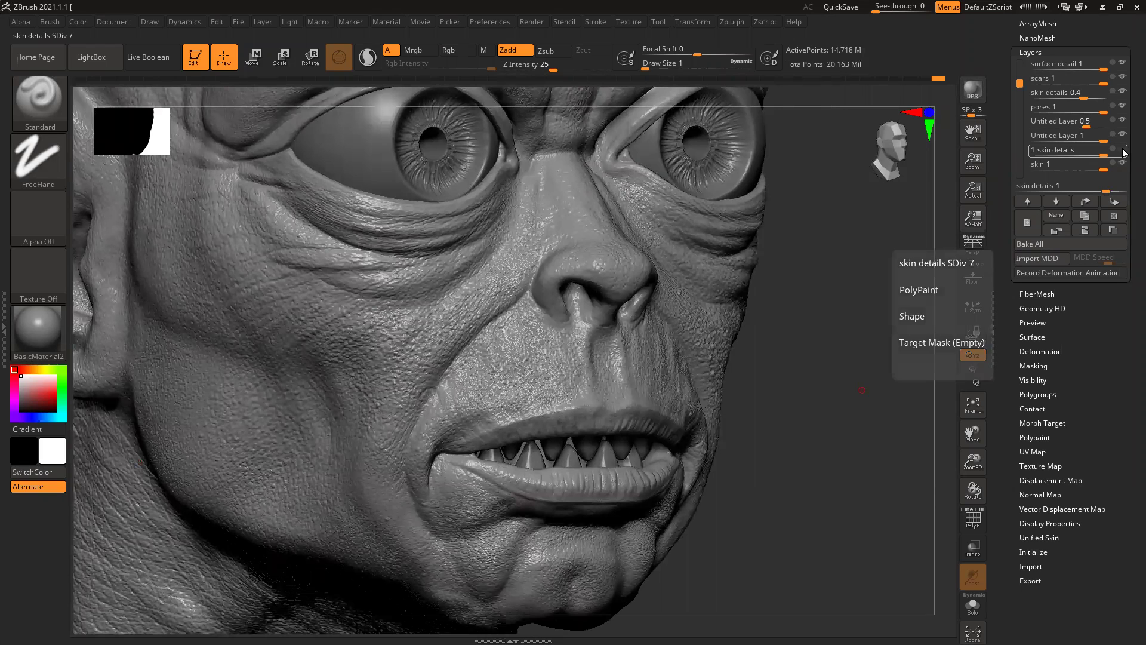
pyautogui.click(1123, 151)
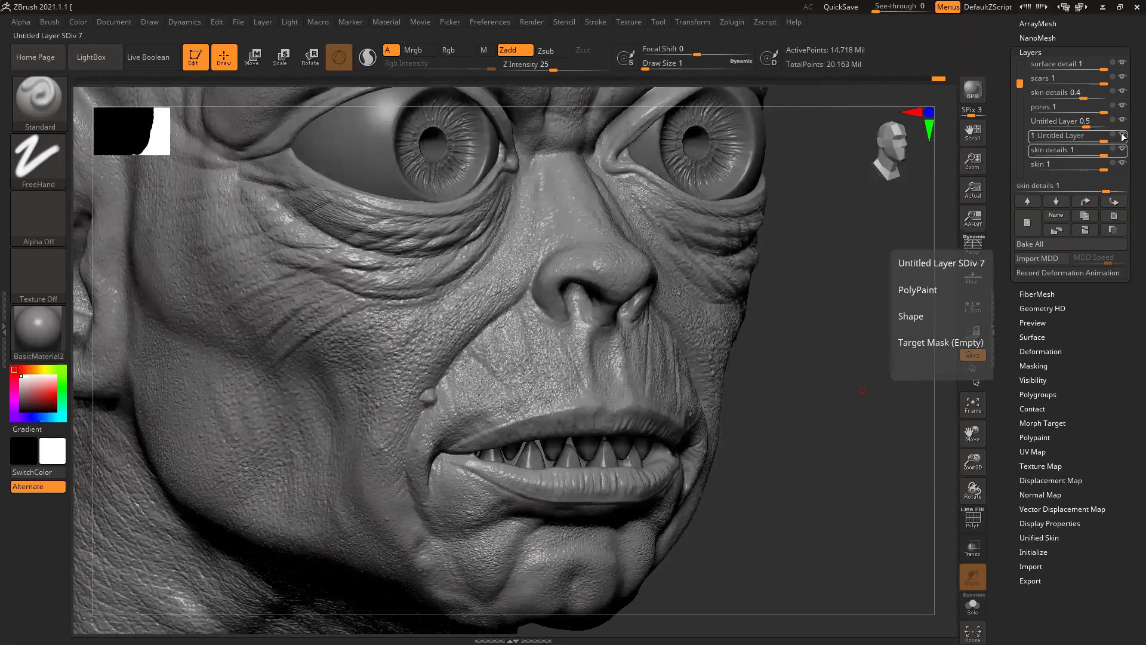
pyautogui.click(1123, 137)
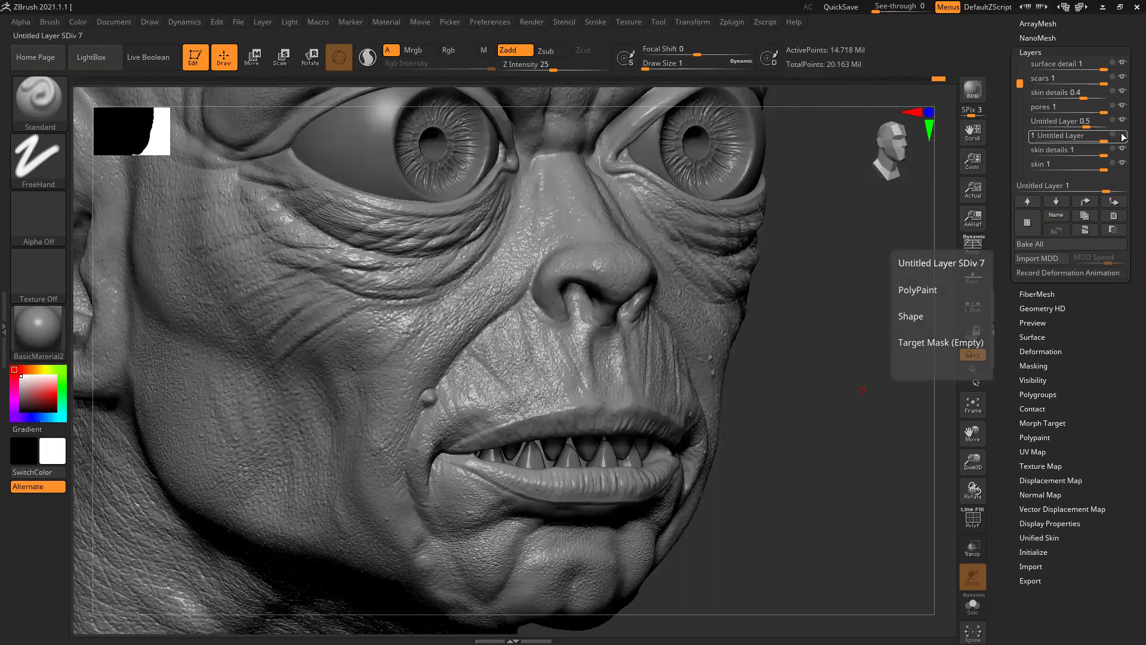
pyautogui.click(1123, 137)
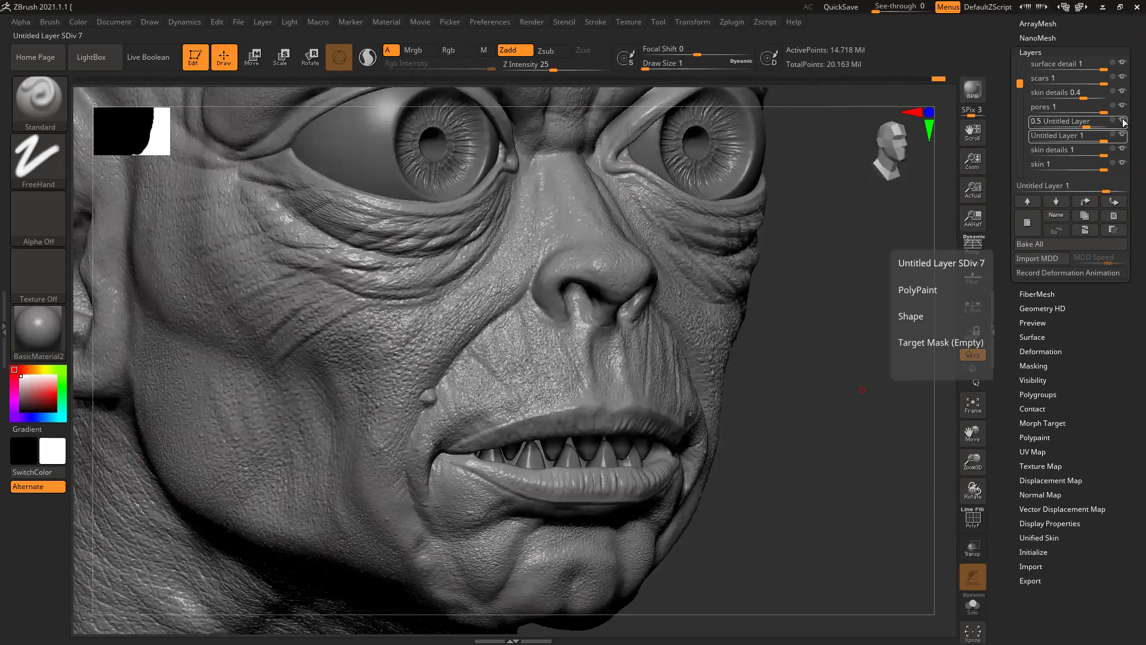
pyautogui.click(1124, 122)
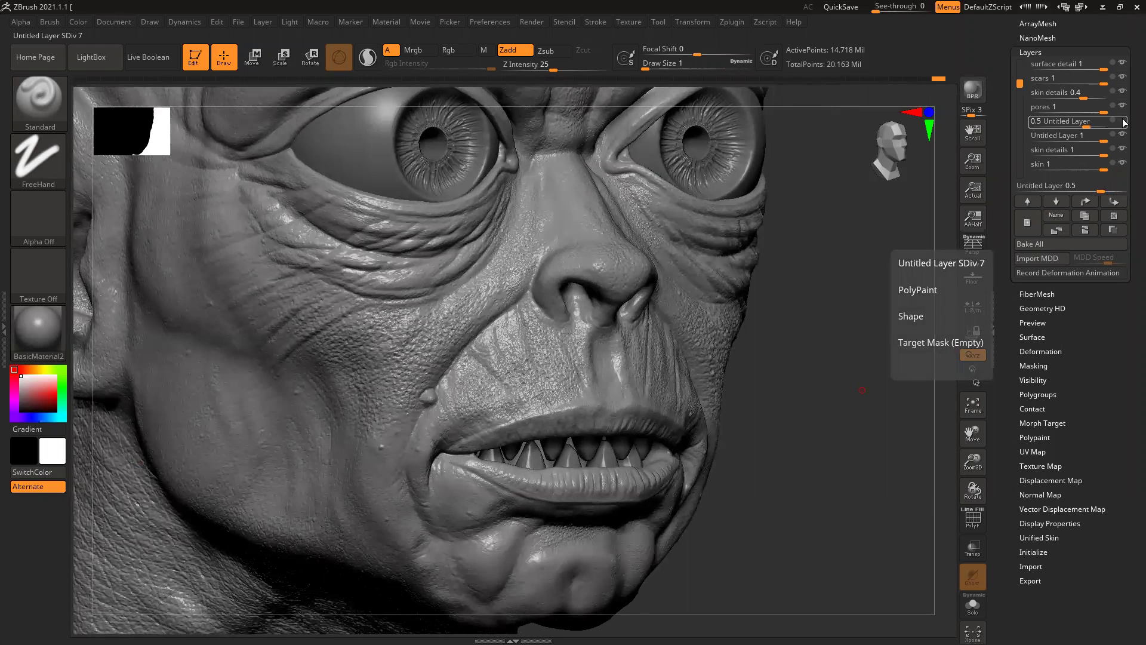
pyautogui.click(1123, 122)
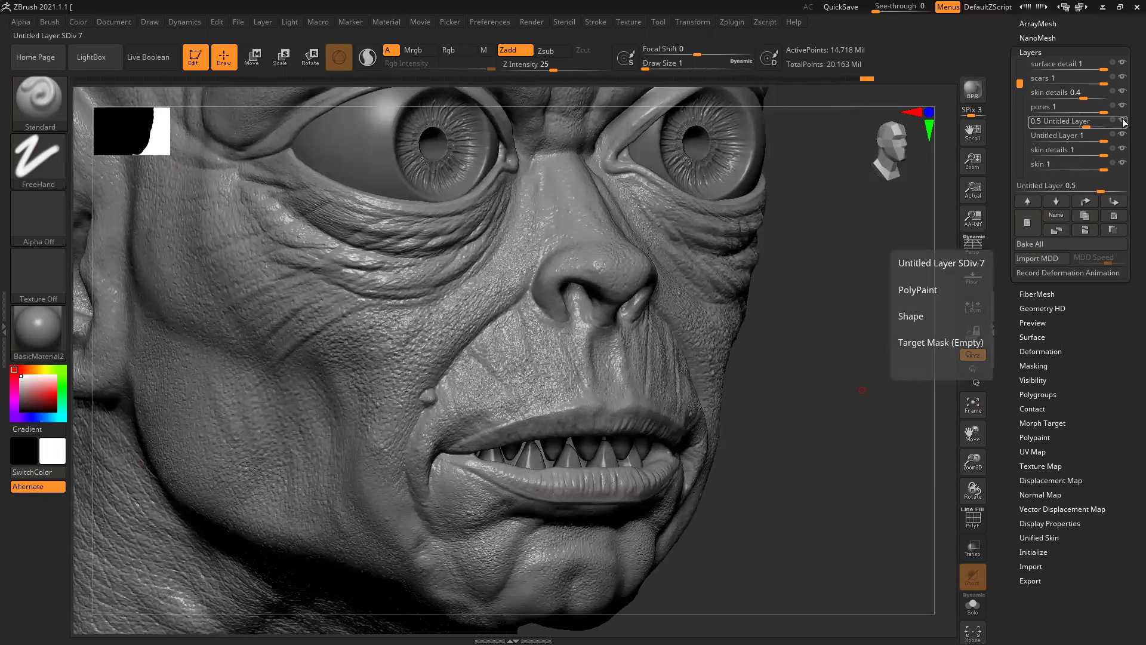
# Step: Hide the surface detail layer to check its contribution to the face
pyautogui.moveTo(1020, 76); pyautogui.dragTo(1019, 62)
pyautogui.moveTo(1118, 97)
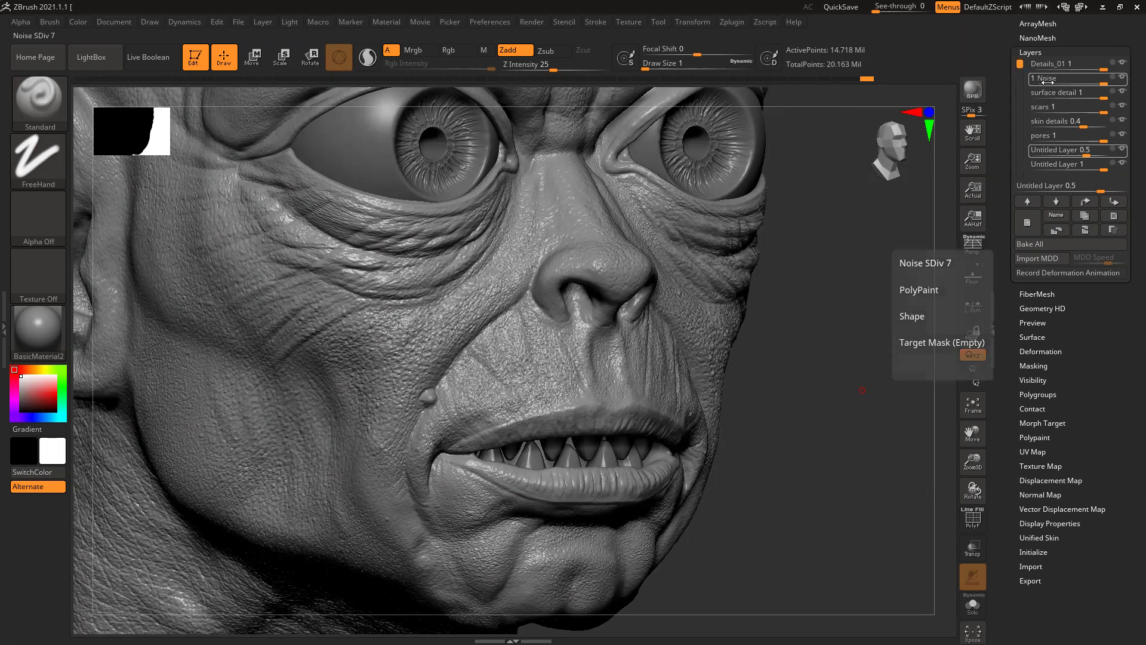
pyautogui.click(1123, 93)
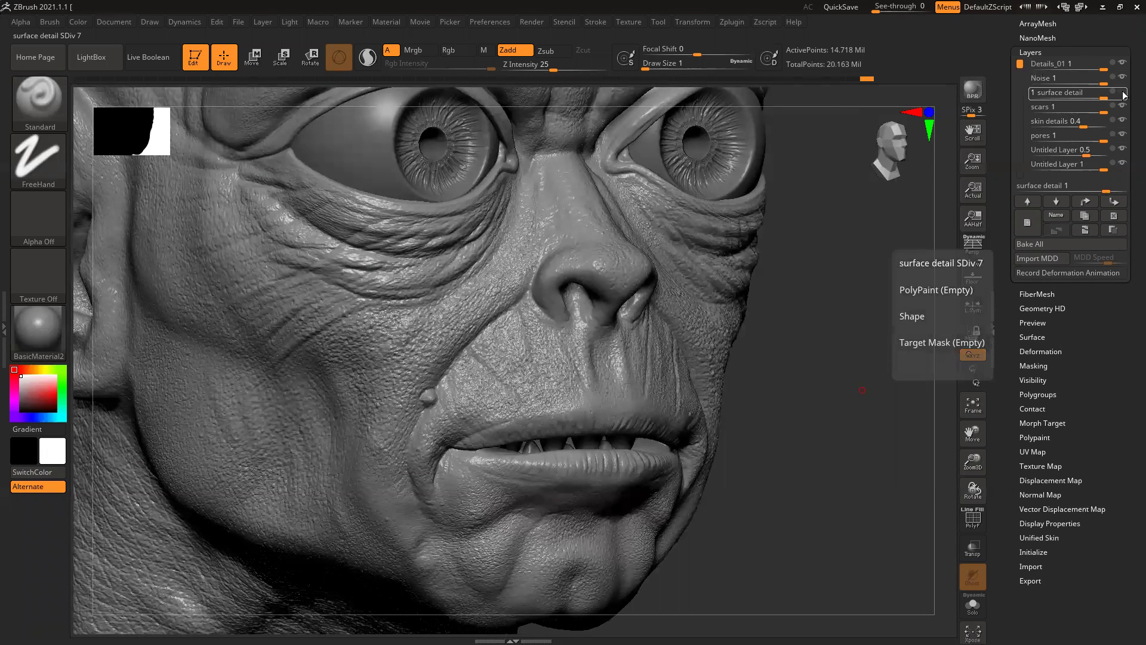
# Step: Show the surface detail layer again, and hide and reshow the Details_01 layer to compare its effect on the face
pyautogui.click(1124, 95)
pyautogui.click(1123, 65)
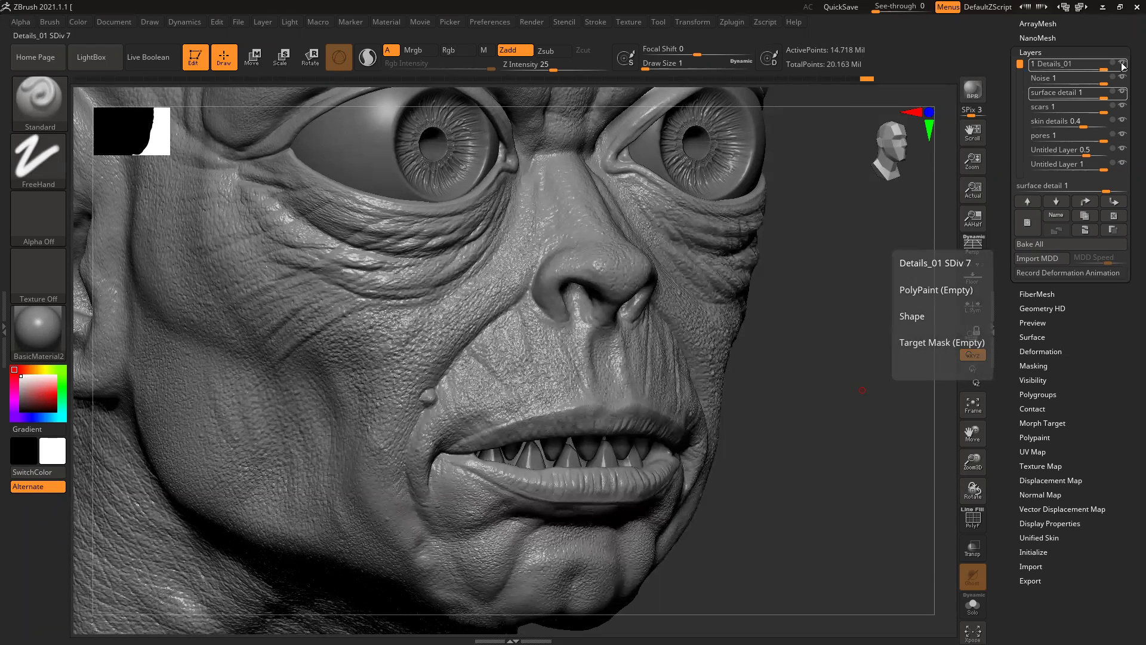
pyautogui.click(1123, 65)
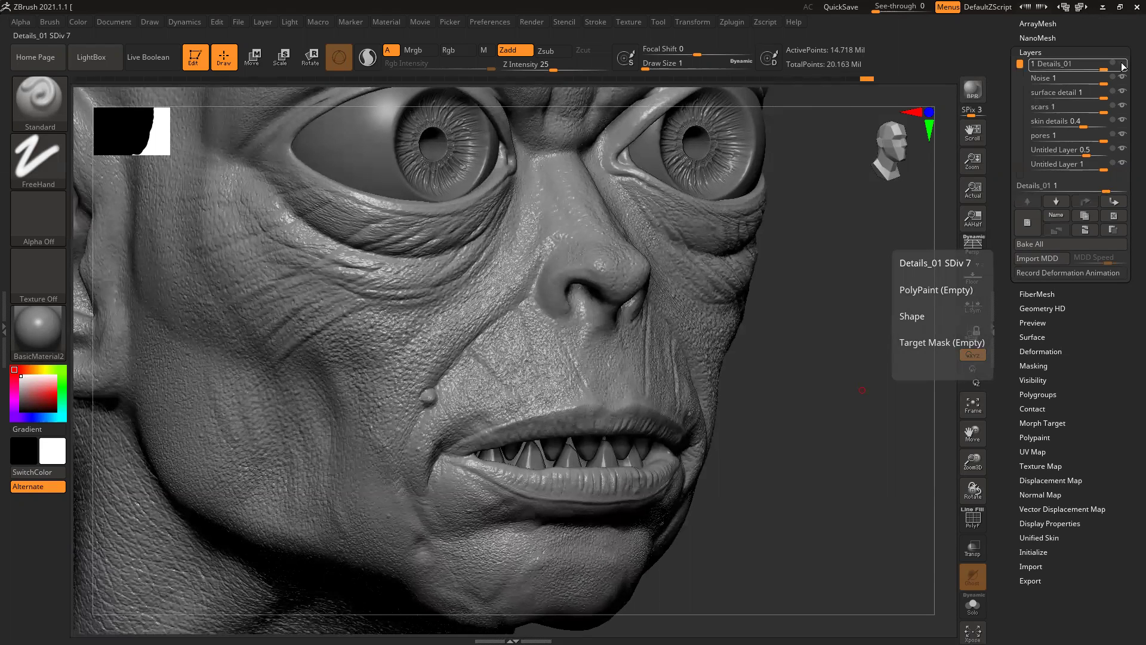
pyautogui.click(1066, 94)
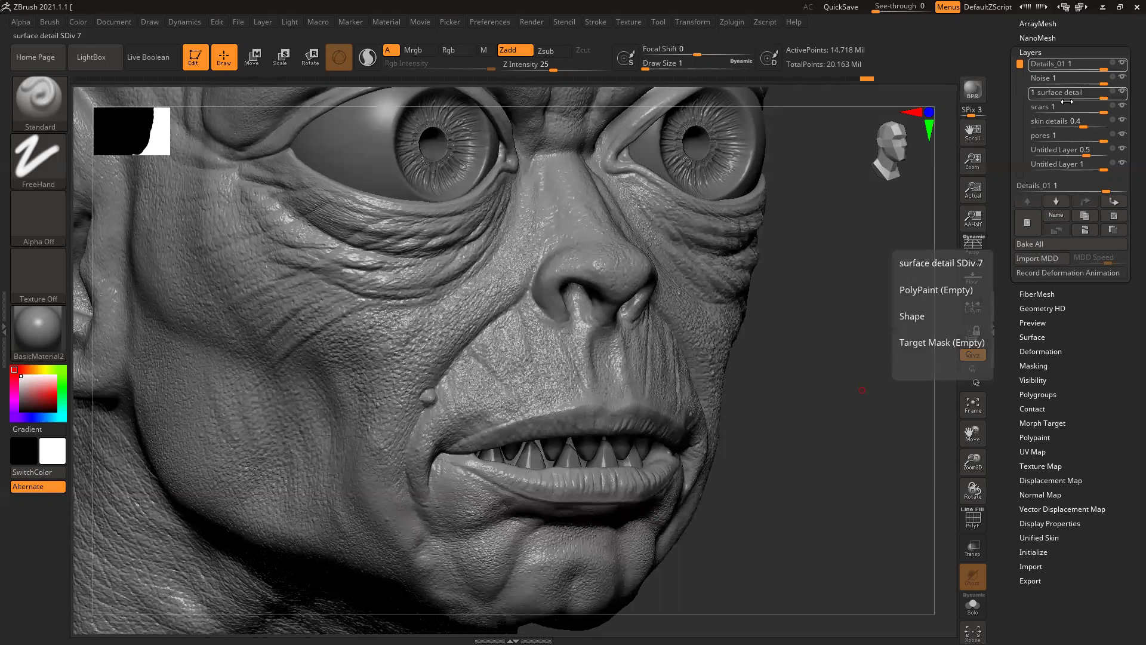
# Step: Toggle the Noise, surface detail and scars layers in turn to check what each adds to the face
pyautogui.click(1075, 78)
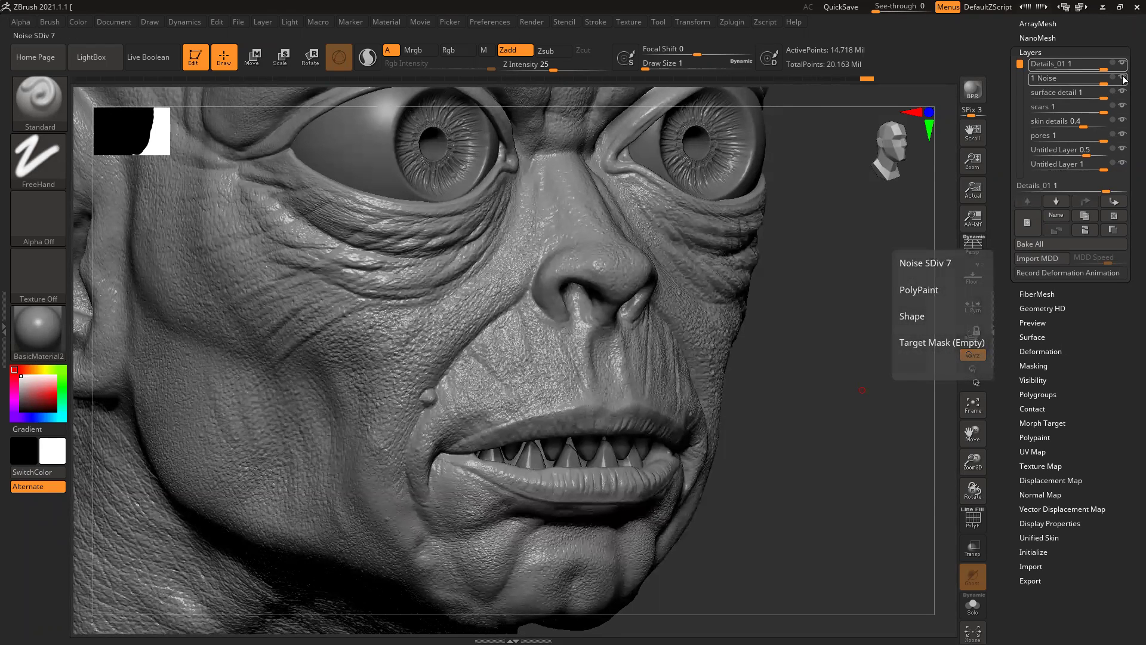
pyautogui.click(1123, 80)
pyautogui.click(1123, 93)
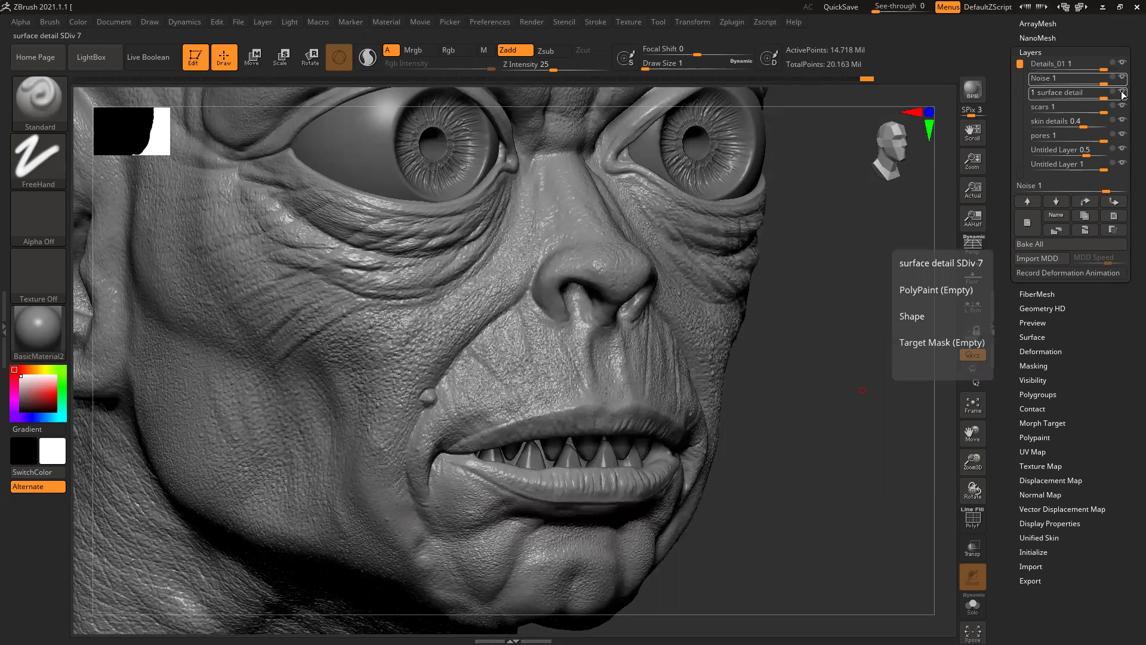
pyautogui.click(1124, 94)
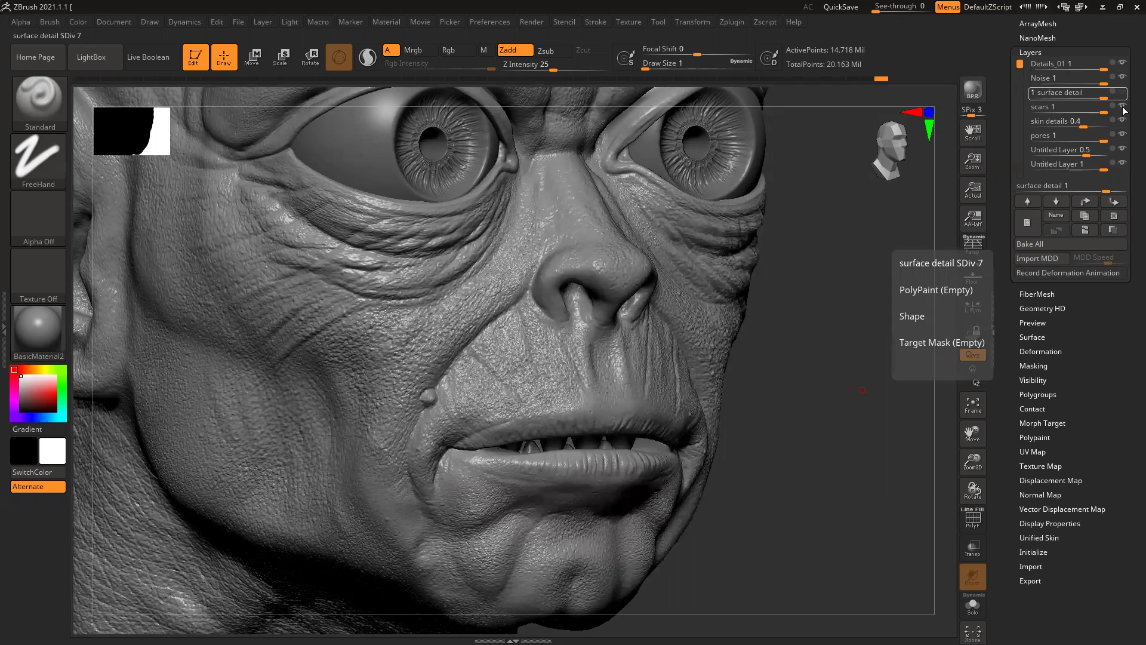
pyautogui.click(1124, 109)
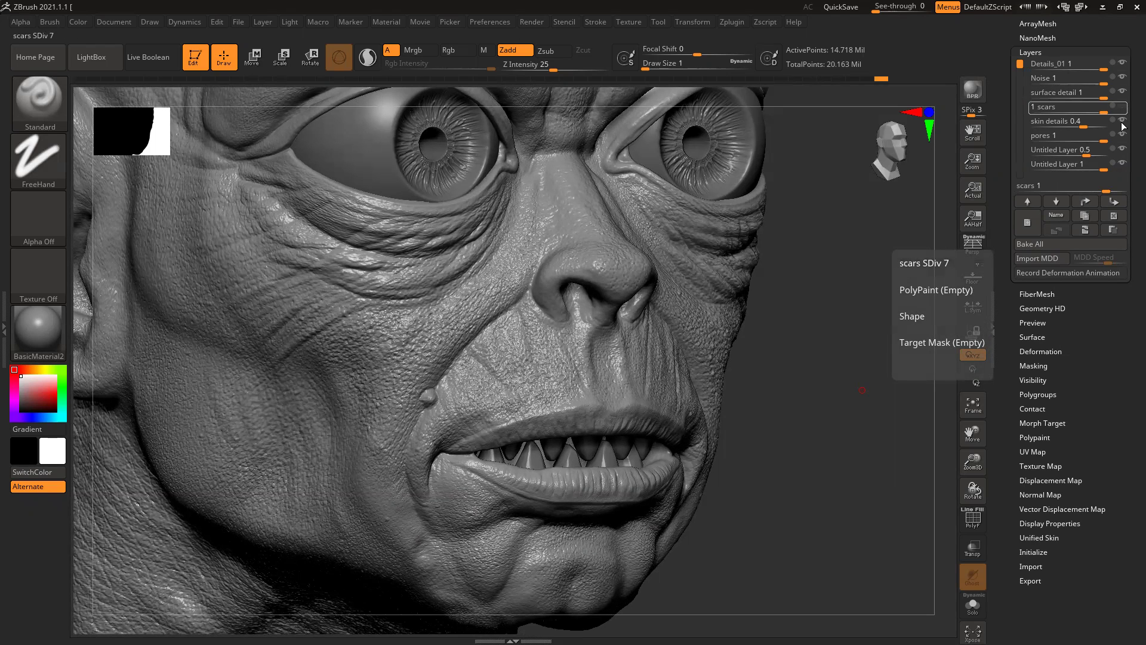
# Step: Compare the head and torso with and without the 0.4-strength skin details layer, and delete that layer
pyautogui.click(1124, 123)
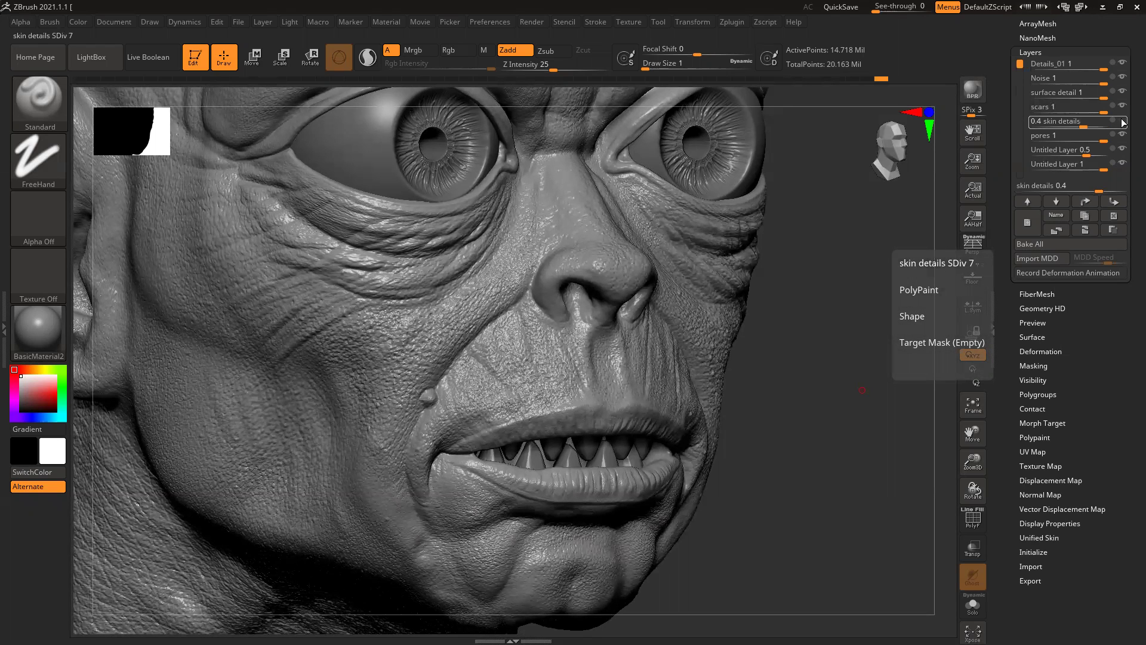
pyautogui.keyDown('shift'); pyautogui.moveTo(822, 334); pyautogui.dragTo(868, 382); pyautogui.keyUp('shift')
pyautogui.keyDown('ctrl'); pyautogui.moveTo(880, 412); pyautogui.dragTo(824, 407, button='right'); pyautogui.keyUp('ctrl')
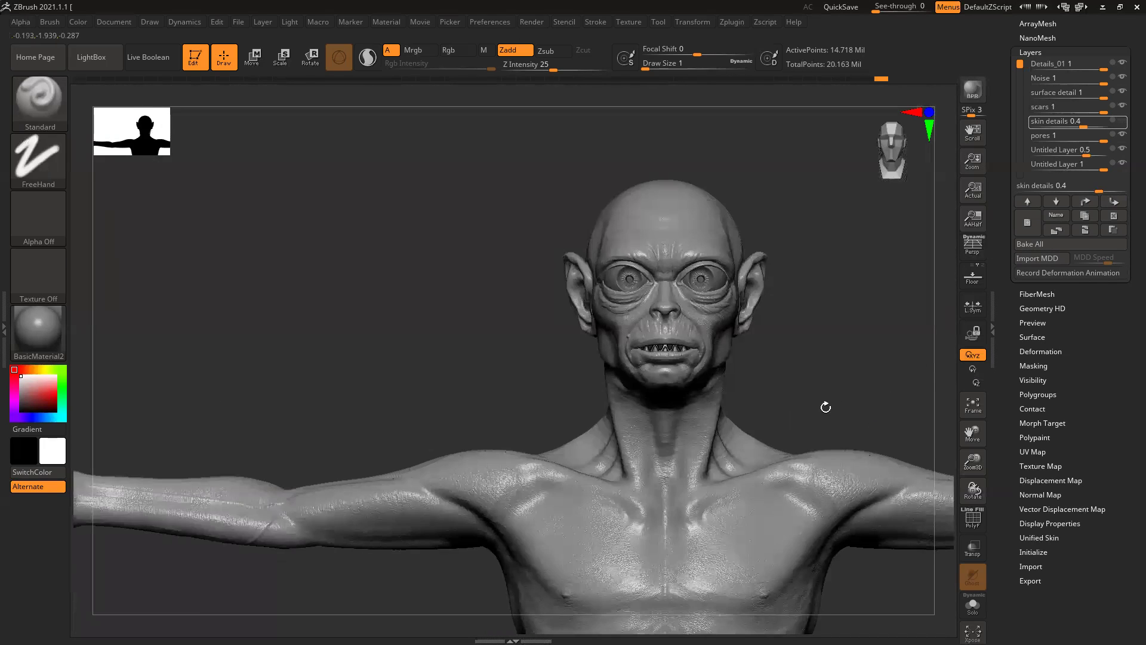
pyautogui.keyDown('alt'); pyautogui.moveTo(820, 336); pyautogui.dragTo(766, 251, button='right'); pyautogui.keyUp('alt')
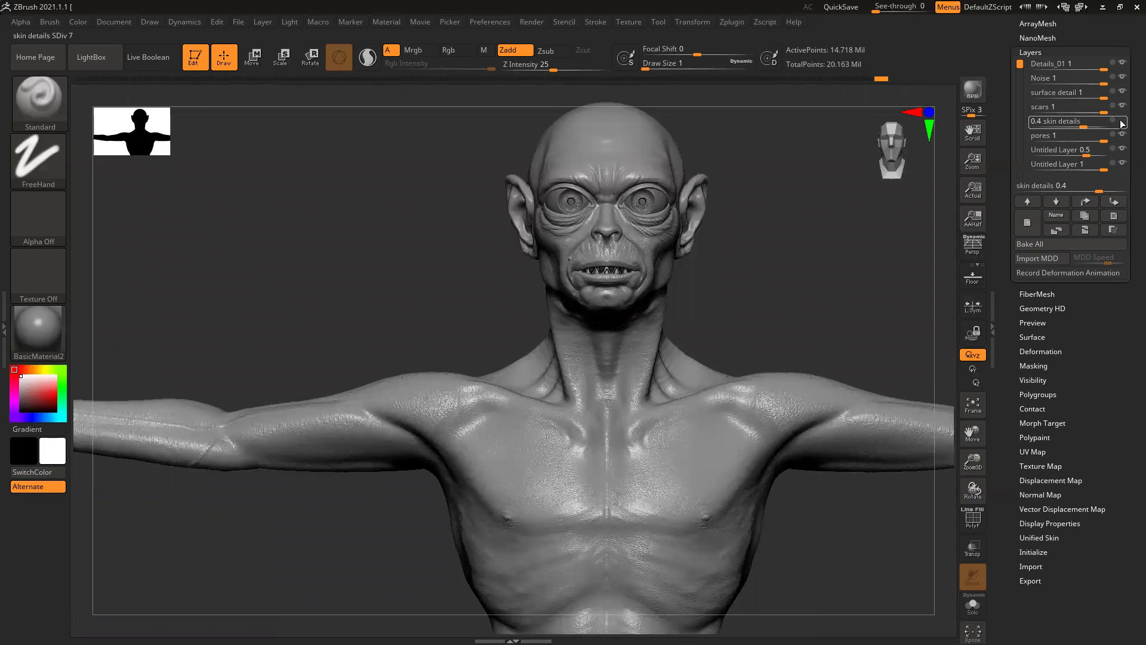
pyautogui.moveTo(1122, 122)
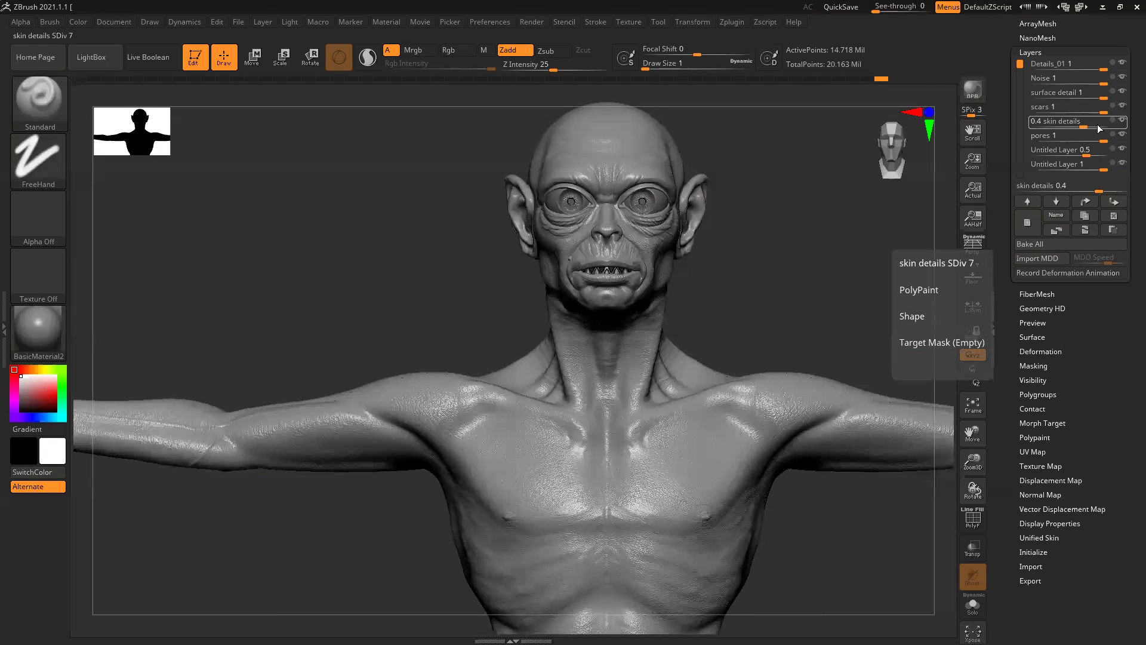
pyautogui.click(1066, 118)
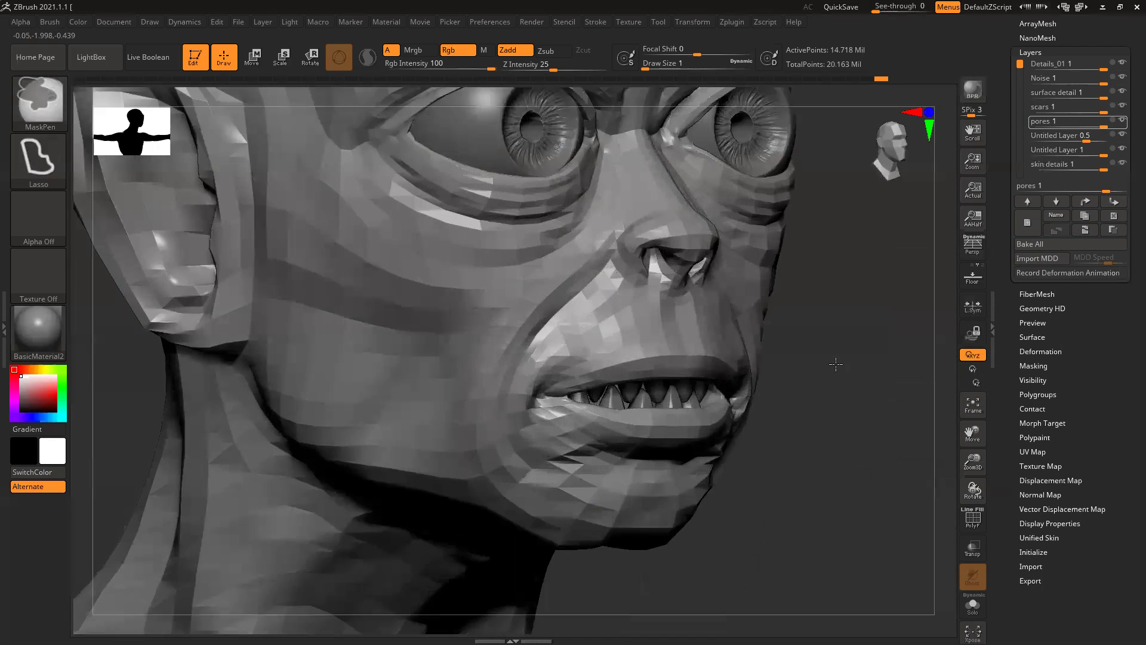
# Step: Hide and reshow the 0.5-strength untitled layer to judge its skin texture on the cheek and chin up close
pyautogui.keyDown('ctrl'); pyautogui.moveTo(835, 364); pyautogui.dragTo(859, 376, button='right'); pyautogui.keyUp('ctrl')
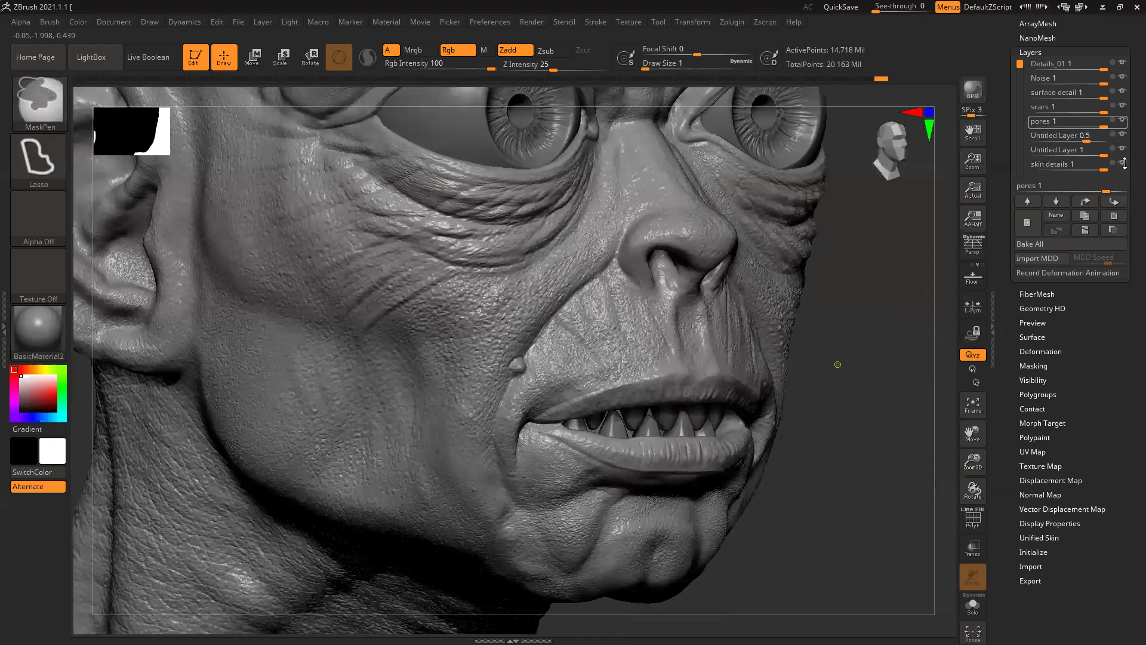
pyautogui.moveTo(1122, 137)
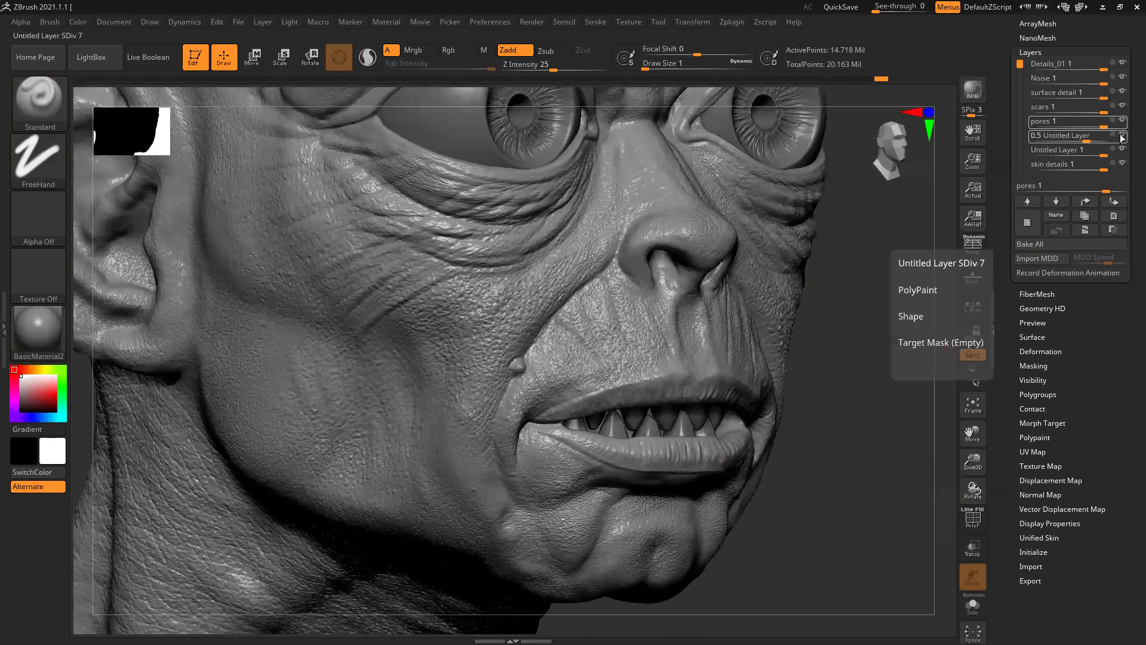
pyautogui.click(1121, 136)
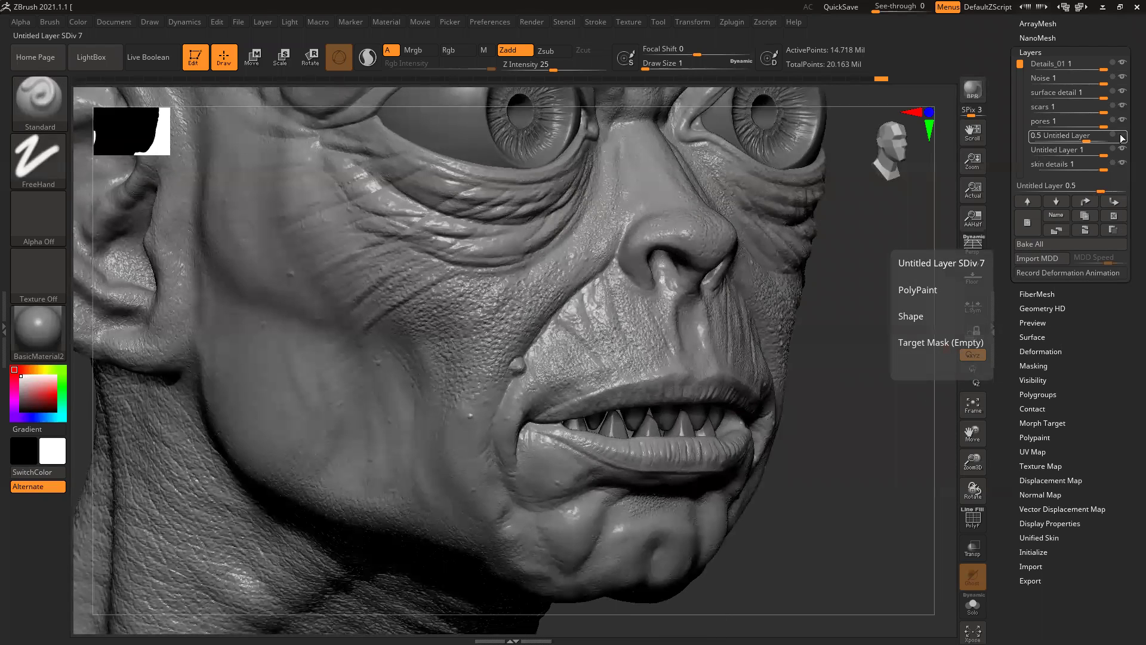
pyautogui.click(1121, 137)
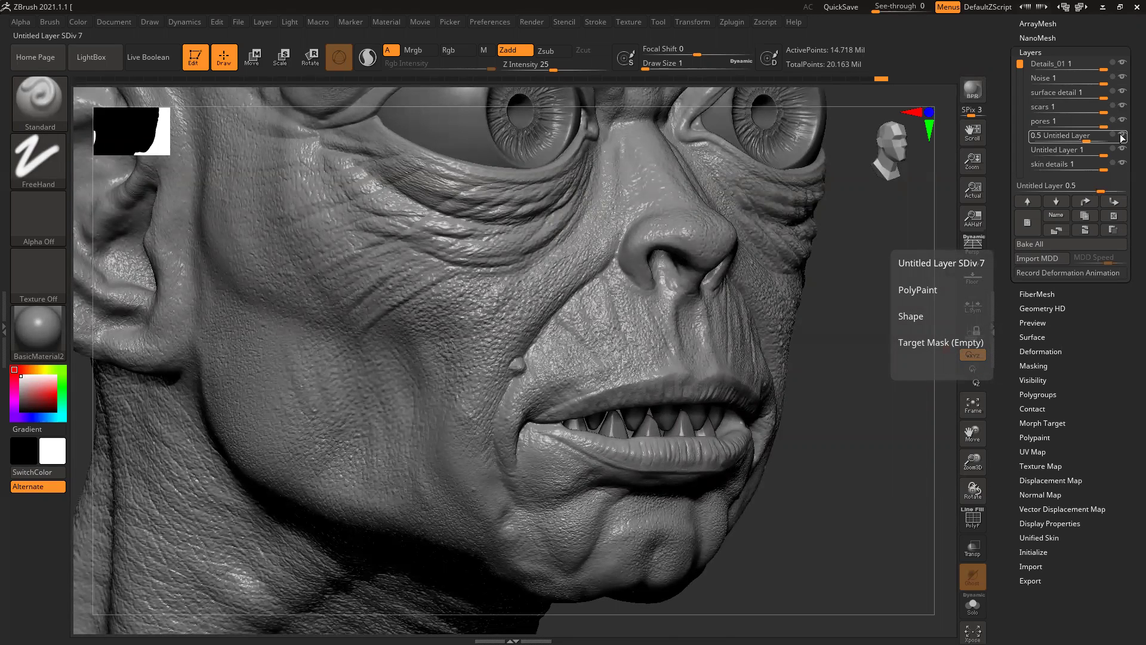
pyautogui.click(1121, 138)
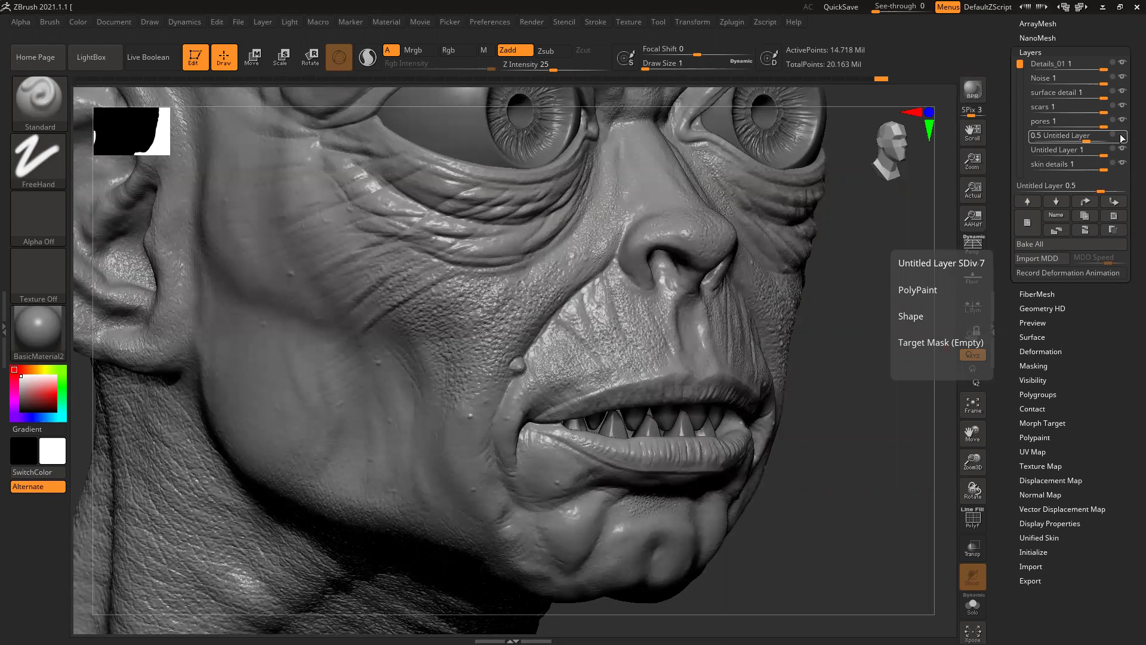
pyautogui.click(1121, 138)
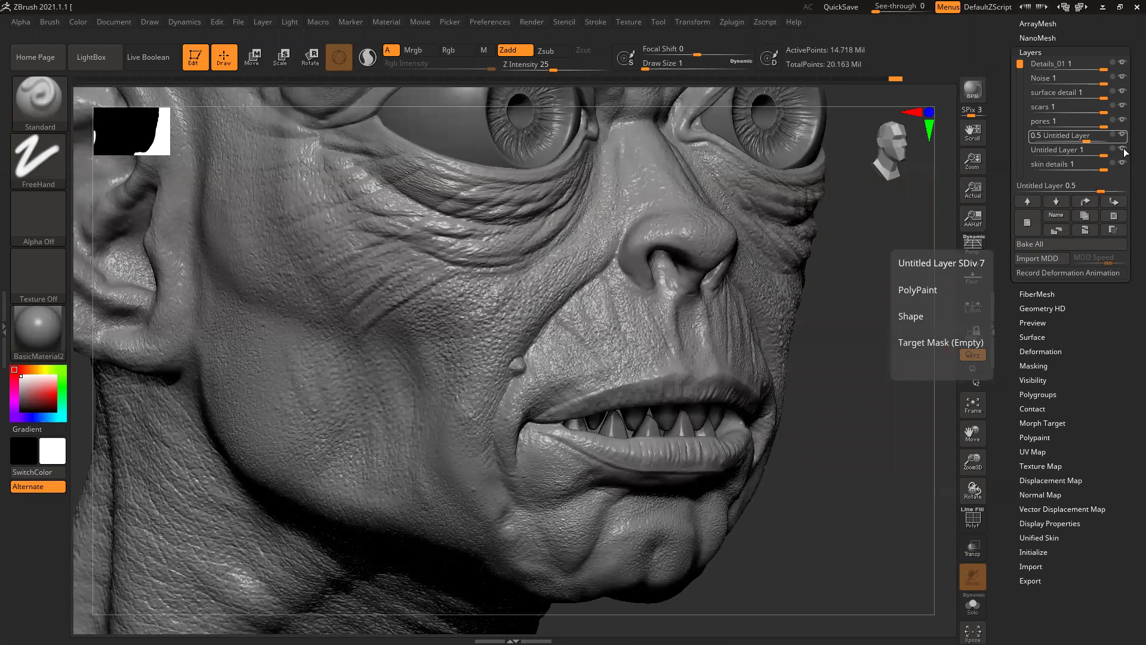
# Step: Check the full-strength untitled layer's effect around the mouth and set its intensity to 0.5
pyautogui.click(1123, 149)
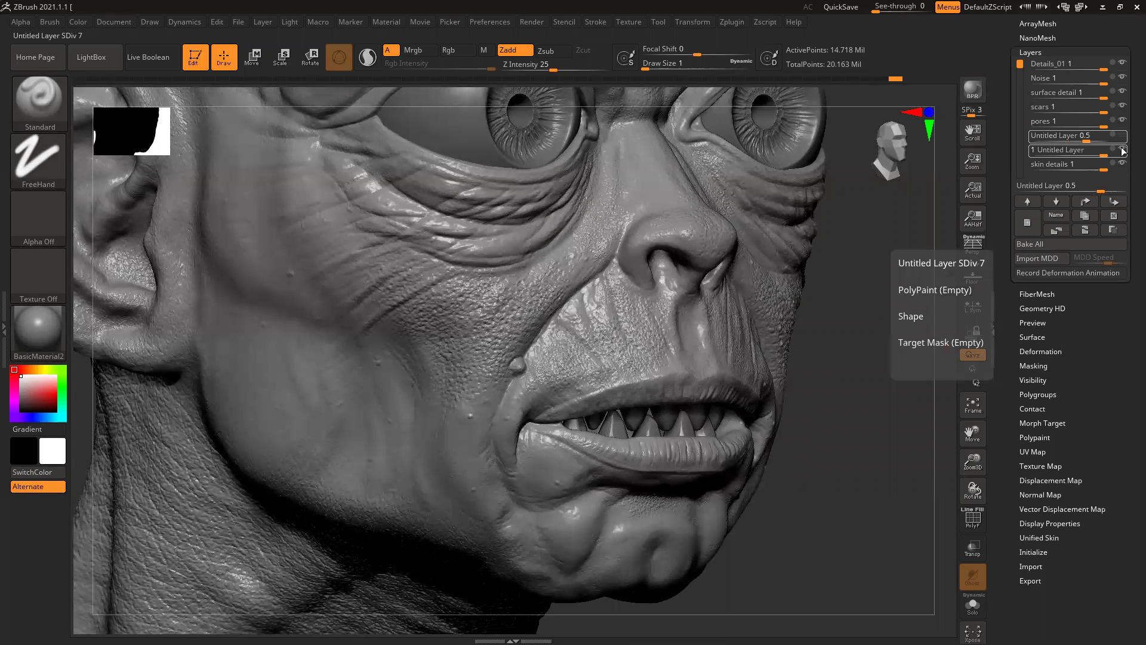
pyautogui.click(1122, 150)
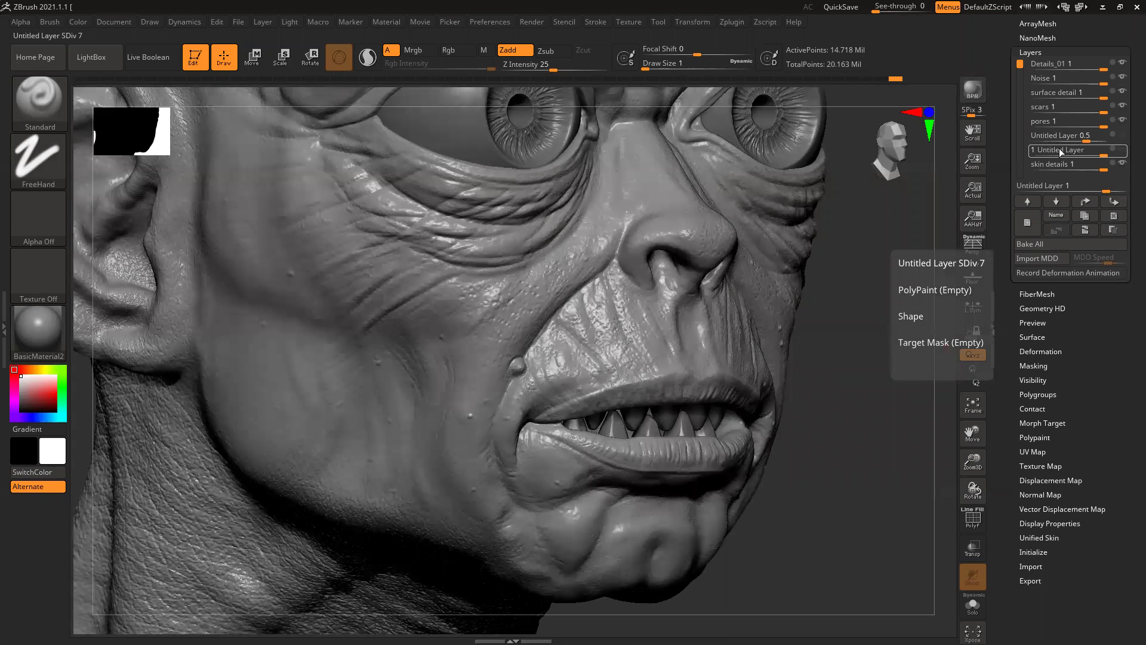
pyautogui.moveTo(1060, 153); pyautogui.dragTo(1061, 149)
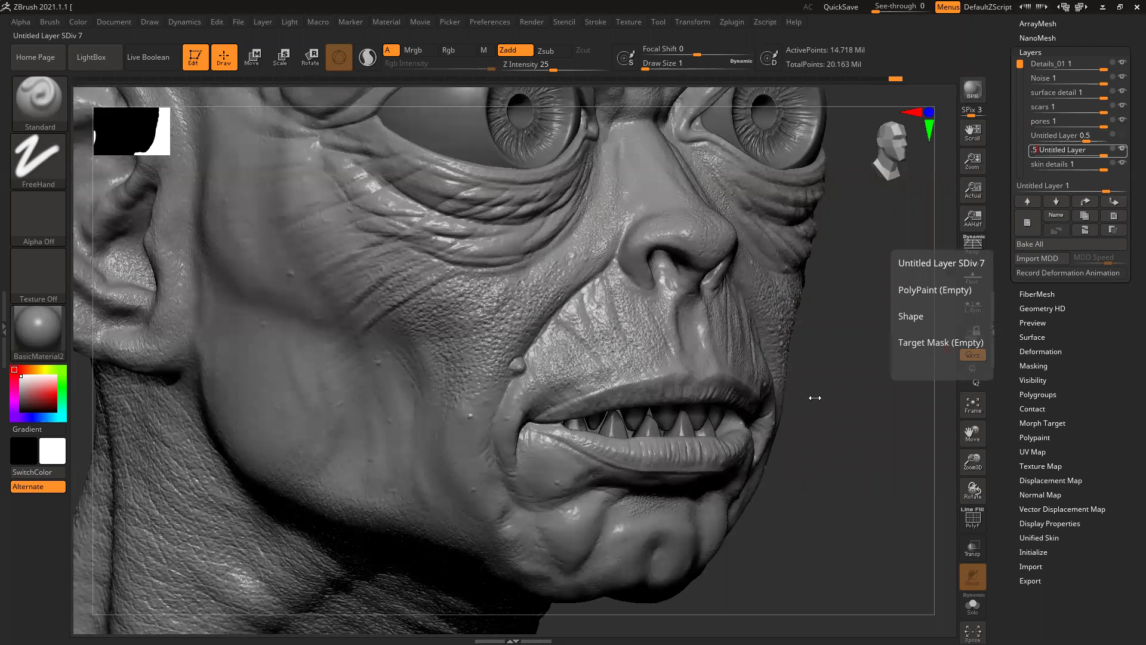
pyautogui.moveTo(830, 383); pyautogui.dragTo(791, 378)
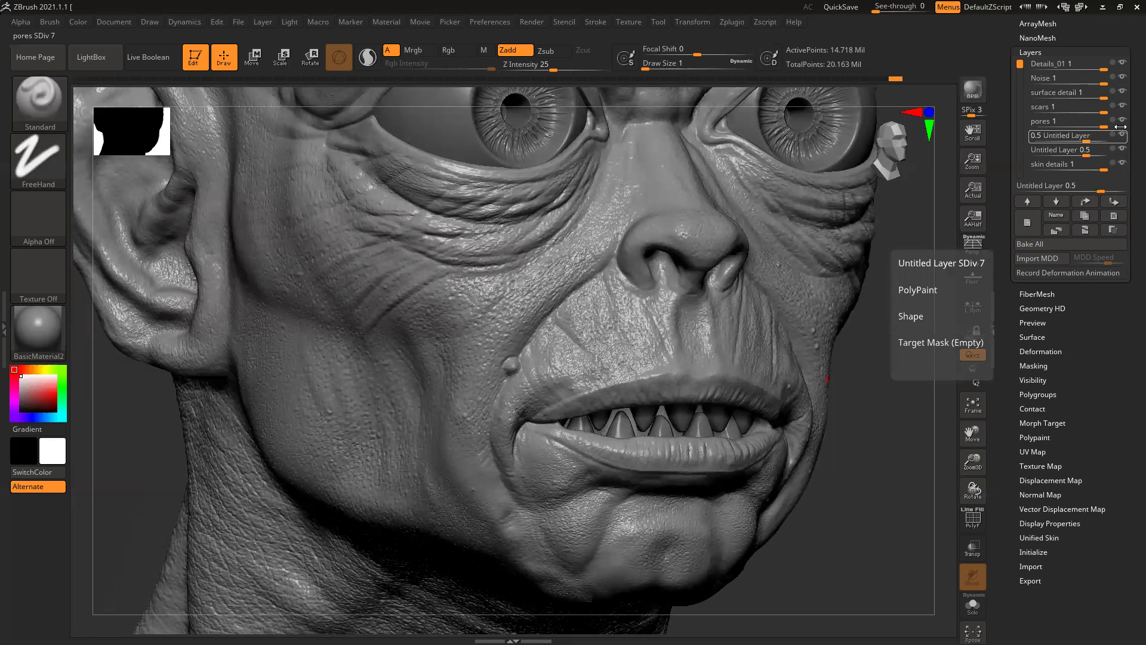
# Step: Hide and reshow the surface detail layer and the lower 0.5-strength untitled layer to compare their effect on the face
pyautogui.click(1123, 93)
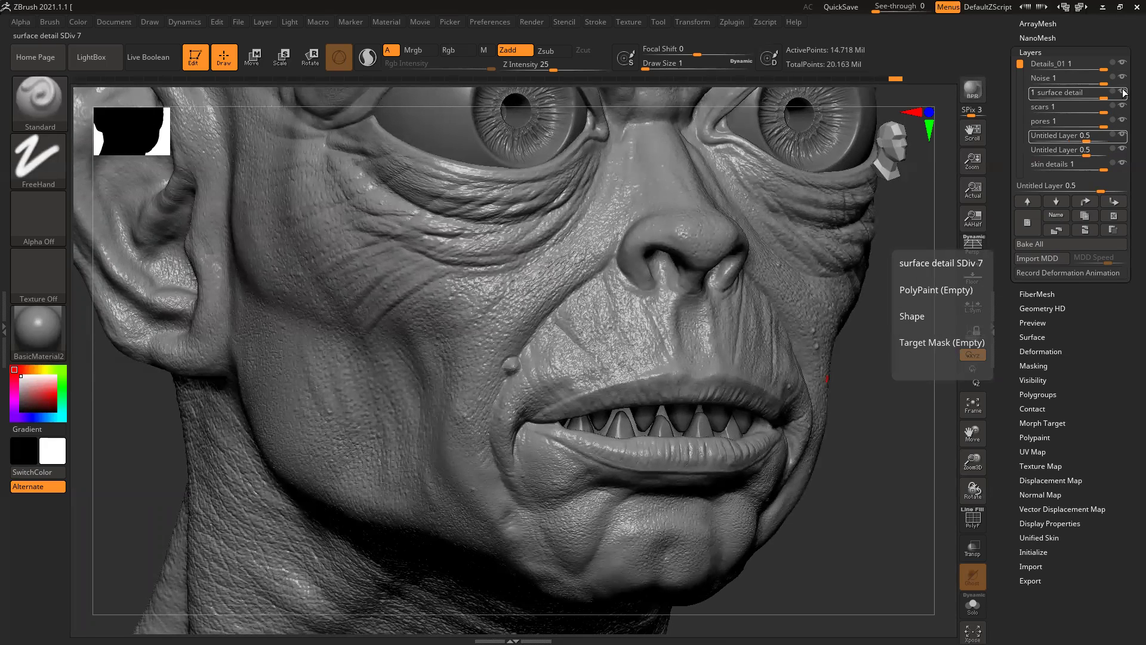
pyautogui.click(1122, 94)
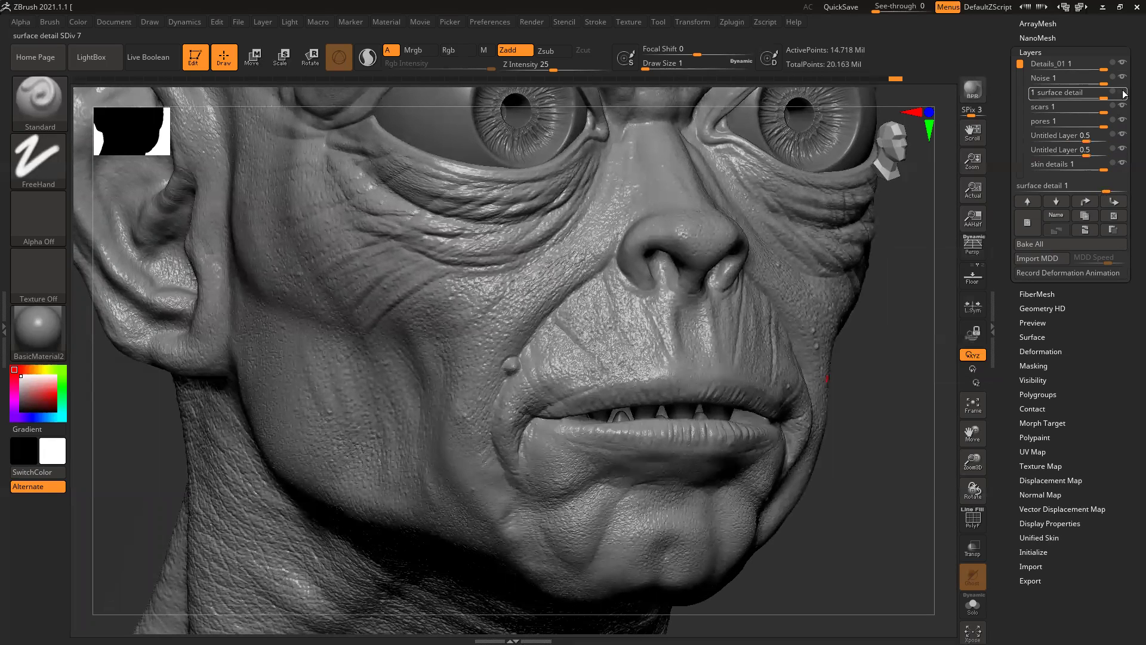
pyautogui.moveTo(1018, 67); pyautogui.dragTo(1018, 90)
pyautogui.click(1124, 136)
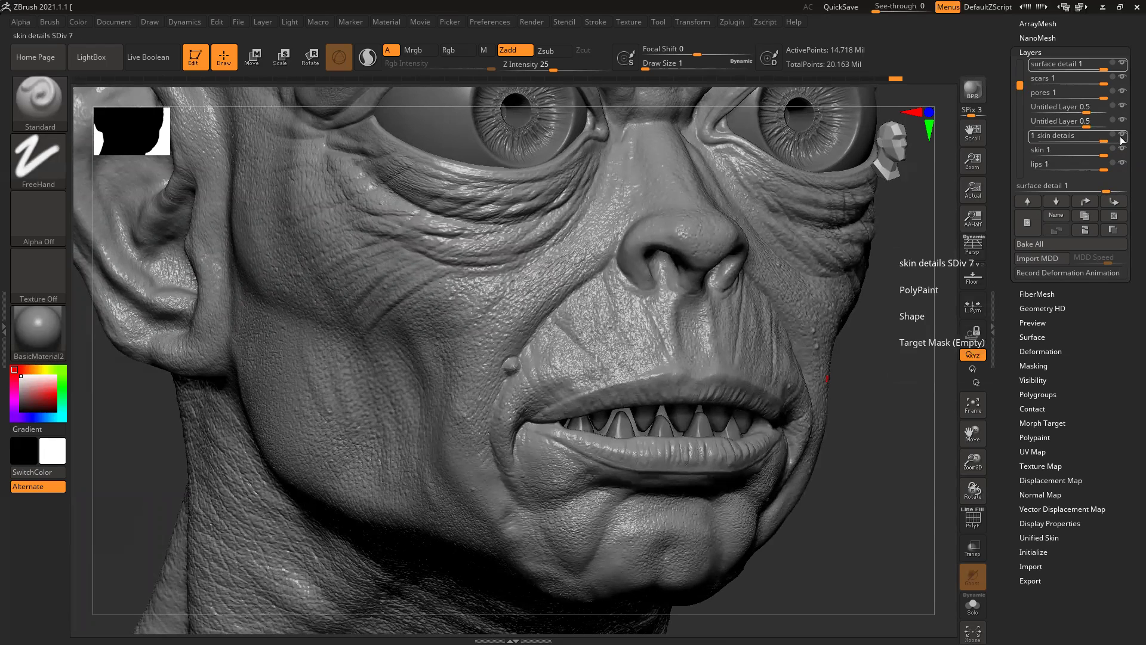
pyautogui.click(1124, 123)
pyautogui.click(1124, 123)
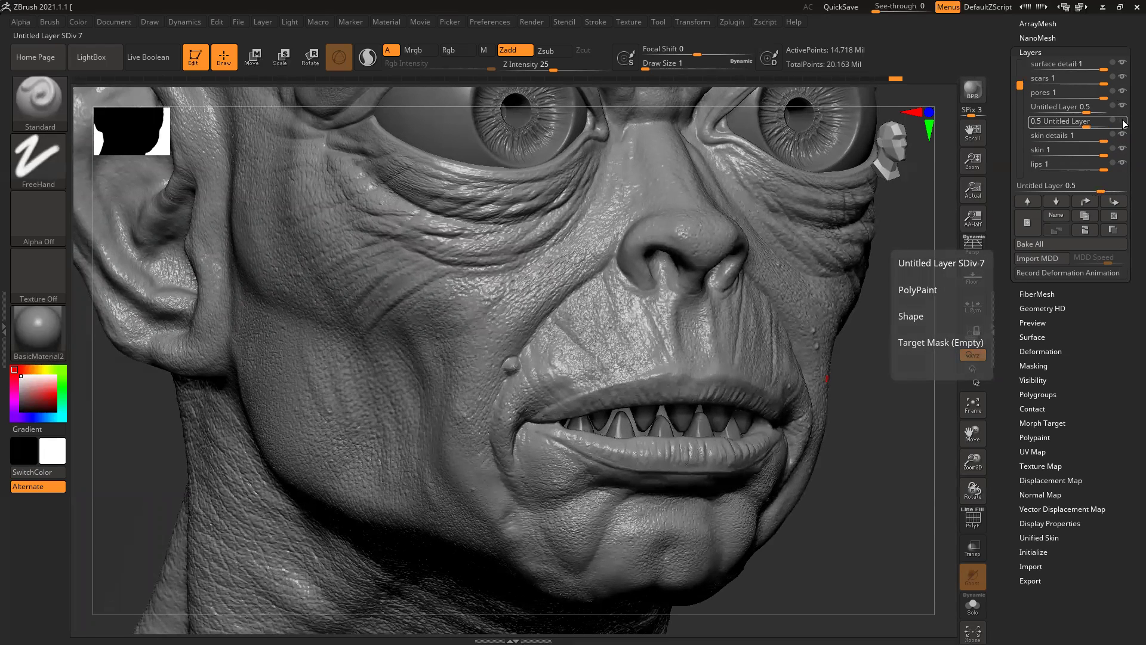
# Step: Hide and reshow the full-strength skin details and skin layers in turn to compare the wrinkles and neck texture
pyautogui.click(1124, 136)
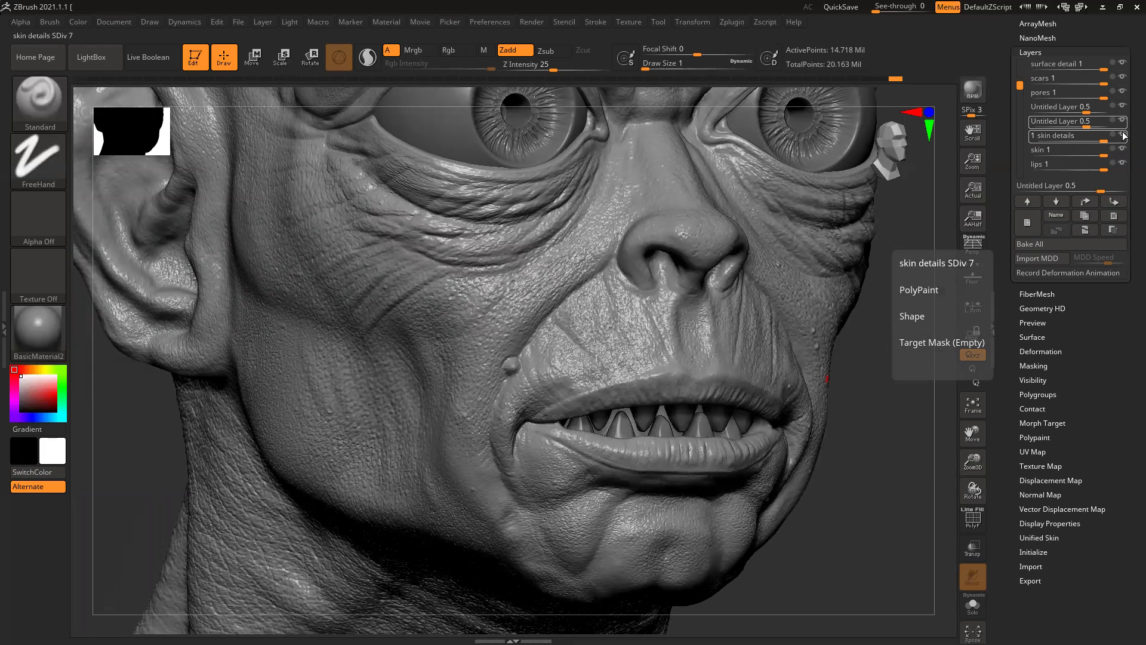
pyautogui.click(1122, 132)
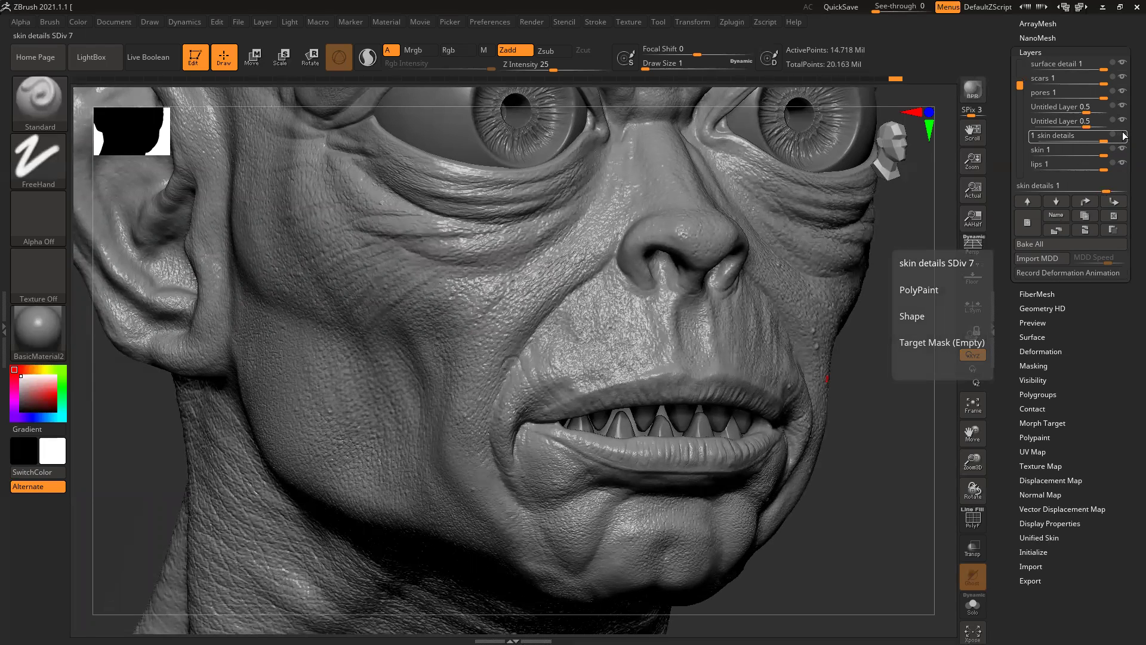
pyautogui.click(1122, 135)
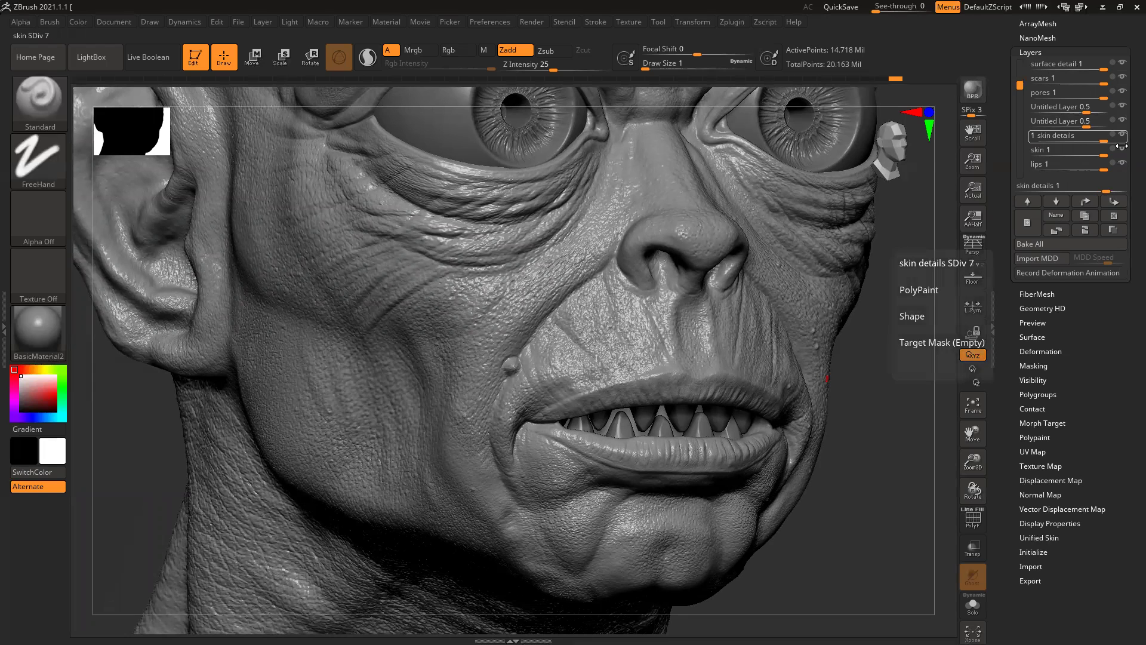
pyautogui.click(1123, 149)
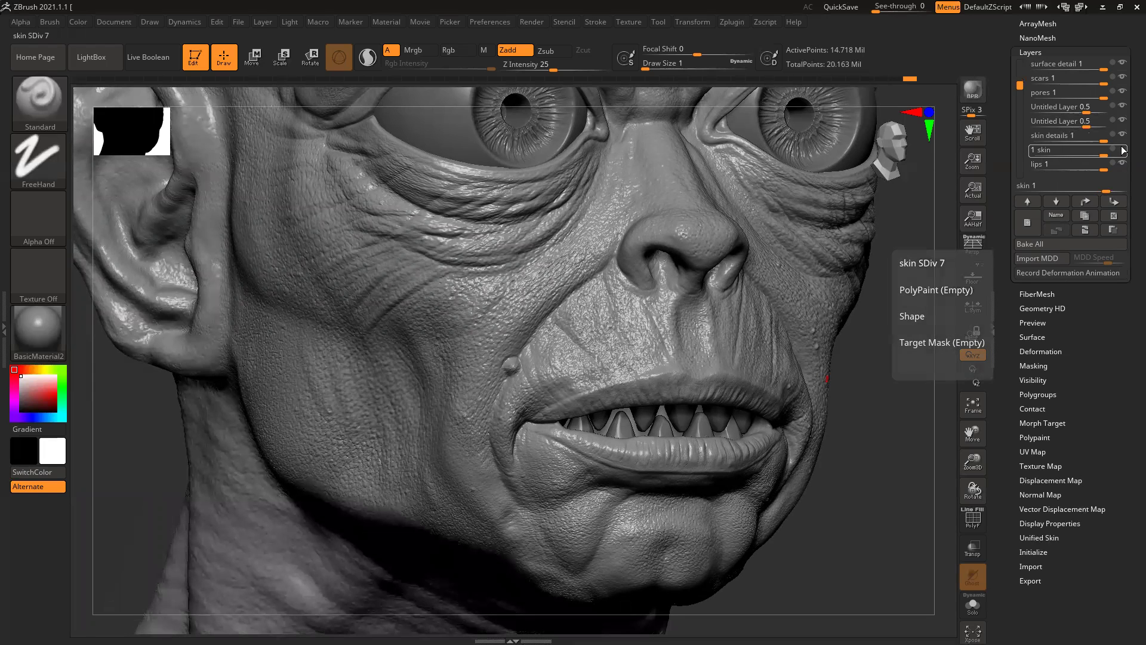
pyautogui.click(1122, 150)
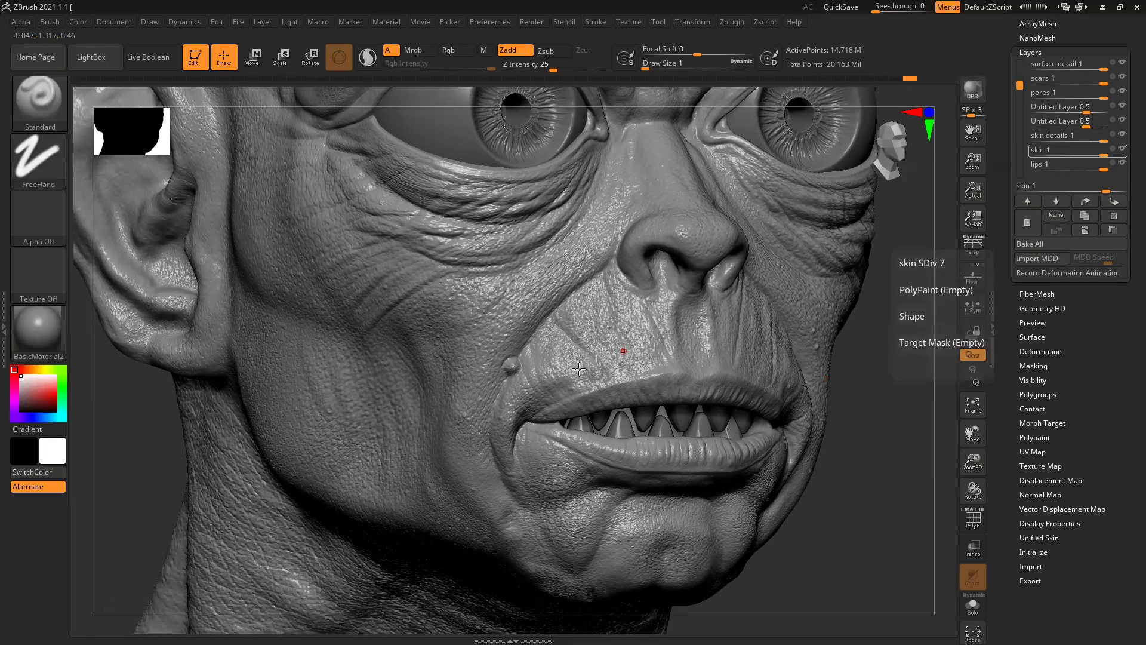
# Step: Examine the combined skin detail on the mouth, nose, cheeks and neck from the side, front and close up
pyautogui.keyDown('ctrl'); pyautogui.moveTo(644, 441); pyautogui.dragTo(707, 388, button='right'); pyautogui.keyUp('ctrl')
pyautogui.moveTo(870, 450); pyautogui.dragTo(949, 449, button='right')
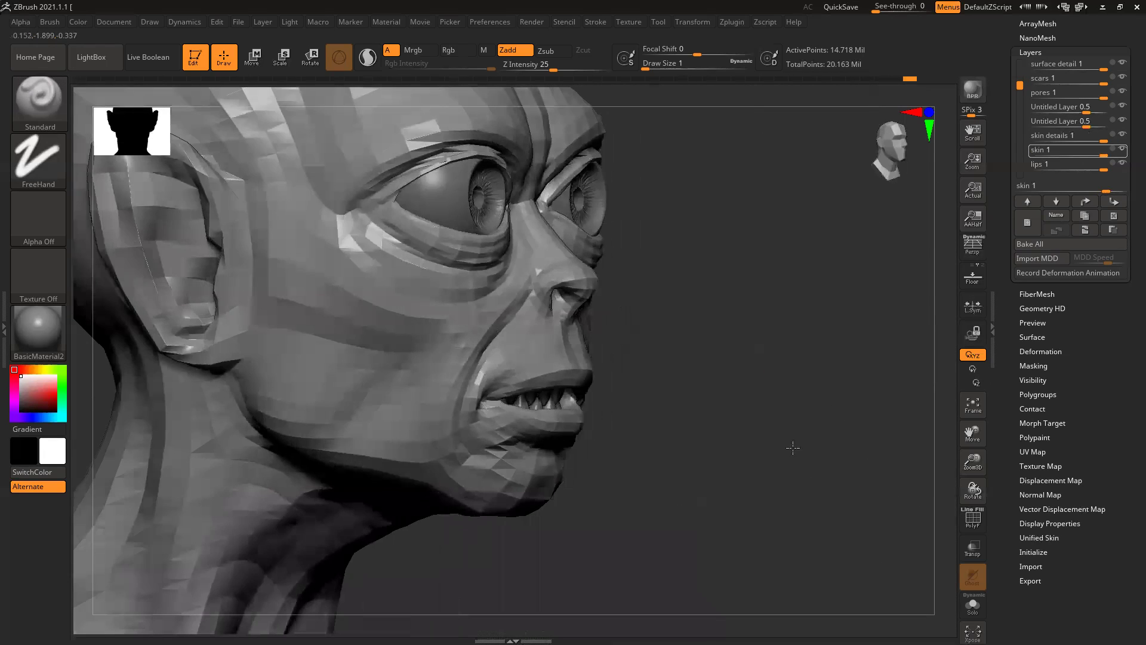
pyautogui.keyDown('ctrl'); pyautogui.moveTo(488, 295); pyautogui.dragTo(596, 355, button='right'); pyautogui.keyUp('ctrl')
pyautogui.moveTo(803, 424); pyautogui.dragTo(701, 428, button='right')
pyautogui.keyDown('ctrl'); pyautogui.moveTo(328, 477); pyautogui.dragTo(386, 471, button='right'); pyautogui.keyUp('ctrl')
pyautogui.keyDown('alt'); pyautogui.moveTo(292, 475); pyautogui.dragTo(181, 374, button='right'); pyautogui.keyUp('alt')
pyautogui.moveTo(809, 441); pyautogui.dragTo(846, 406, button='right')
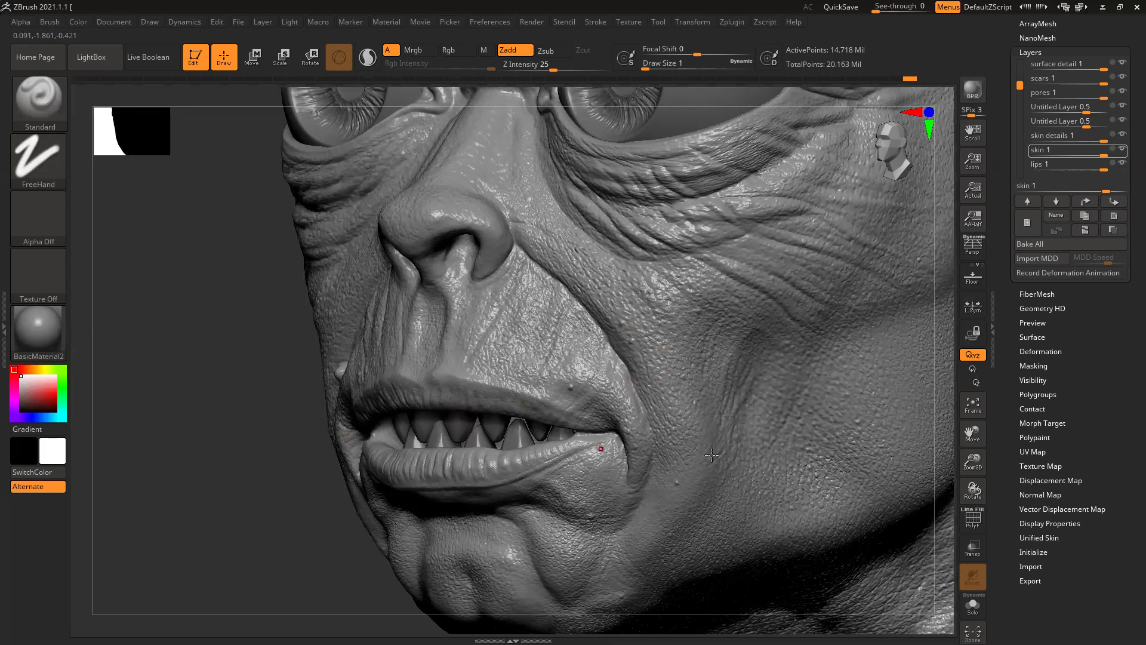
pyautogui.moveTo(302, 464); pyautogui.dragTo(681, 312, button='right')
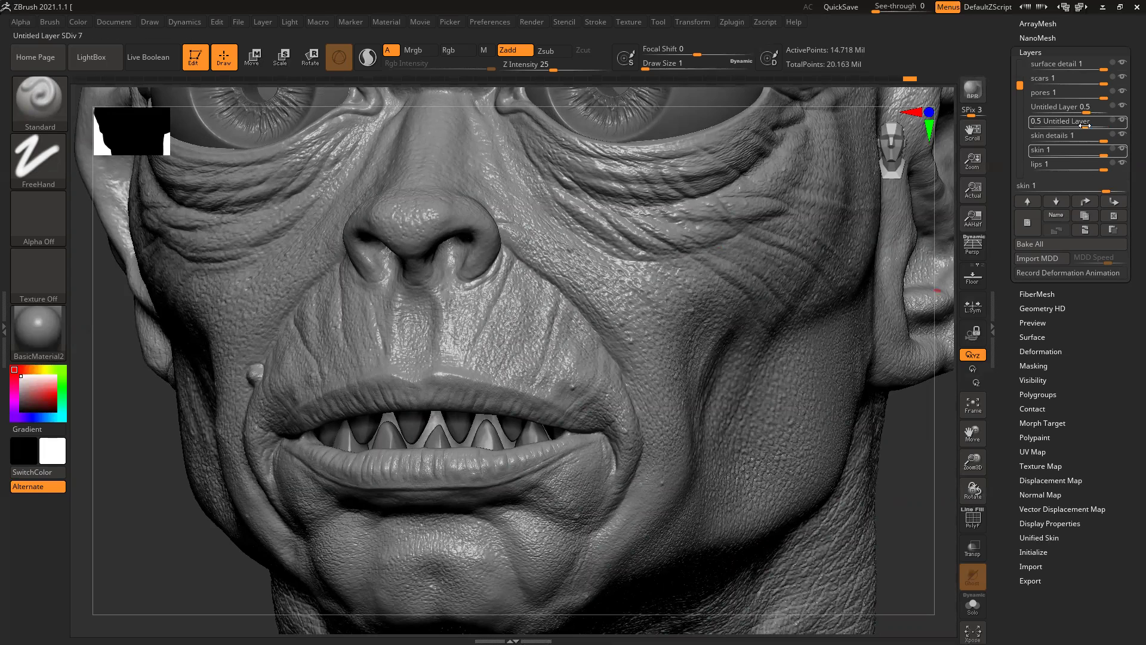
# Step: Hide and reshow the upper 0.5-strength untitled layer to check its effect on the face, and set its intensity to 0.3
pyautogui.moveTo(1118, 124)
pyautogui.click(1121, 123)
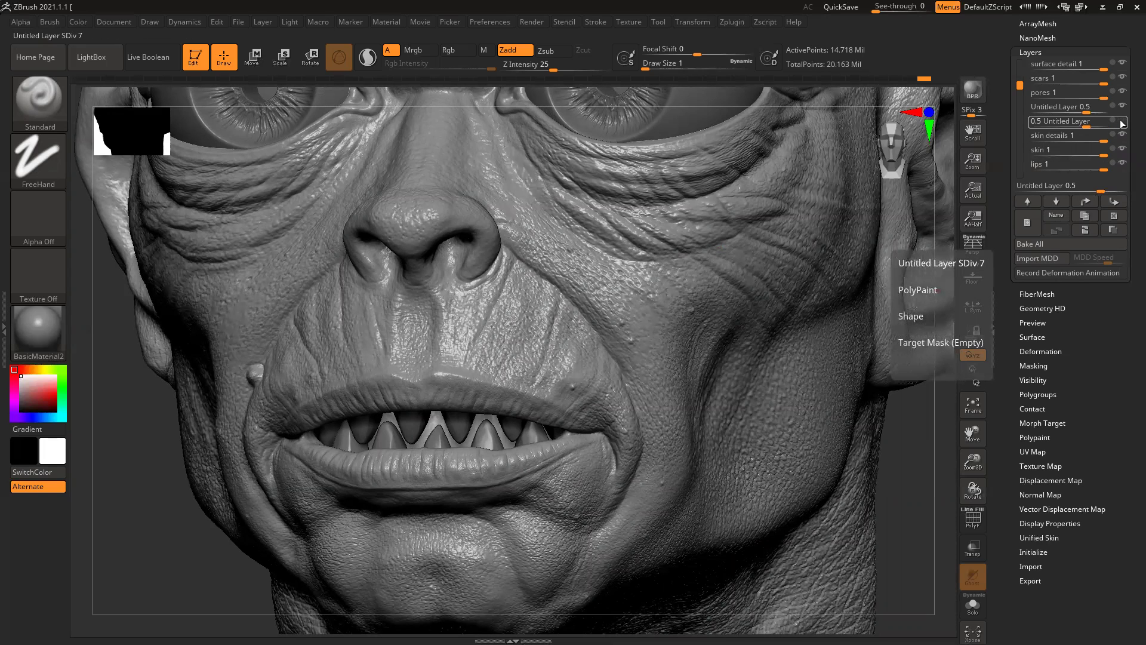
pyautogui.moveTo(1122, 121); pyautogui.dragTo(1126, 109)
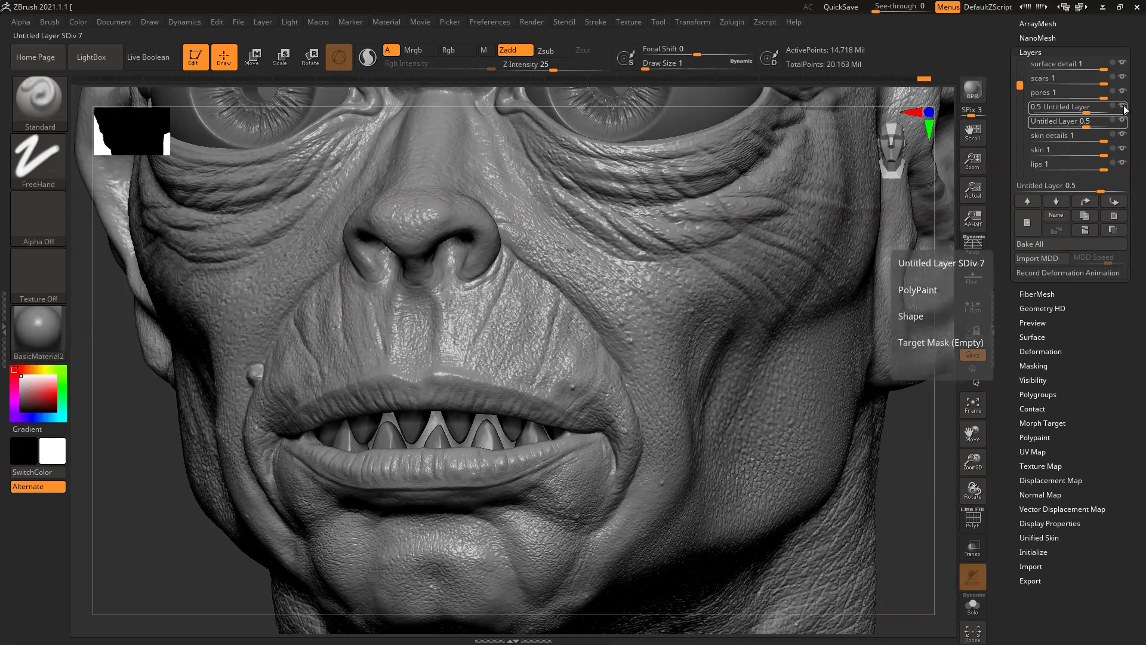
pyautogui.click(1124, 109)
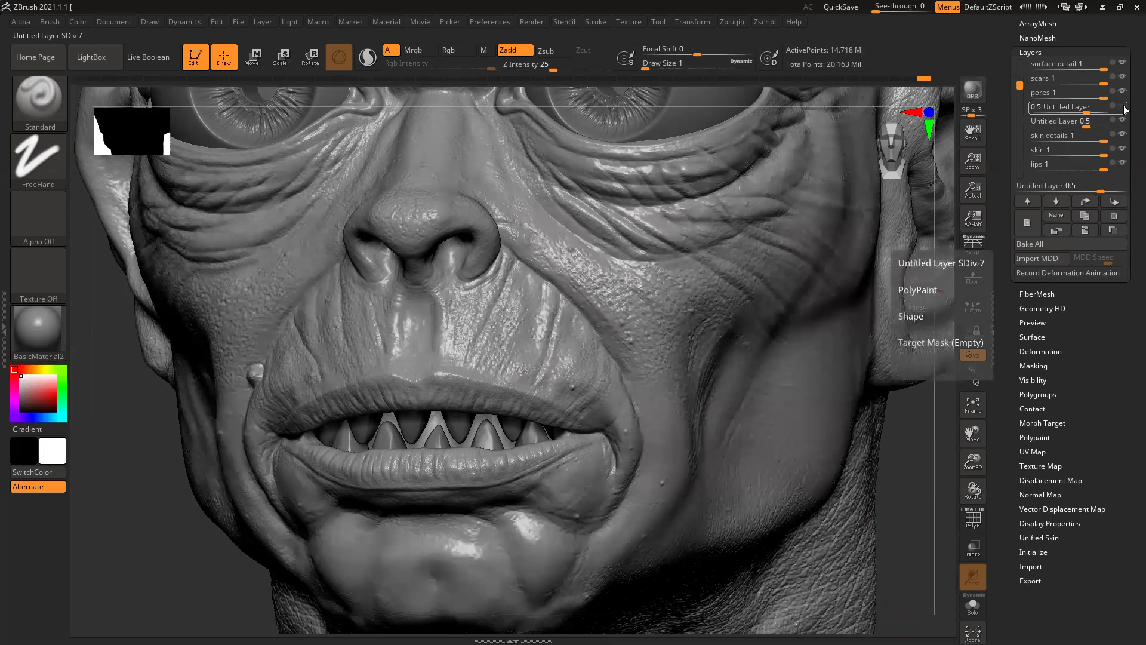
pyautogui.click(1057, 107)
pyautogui.write('.3')
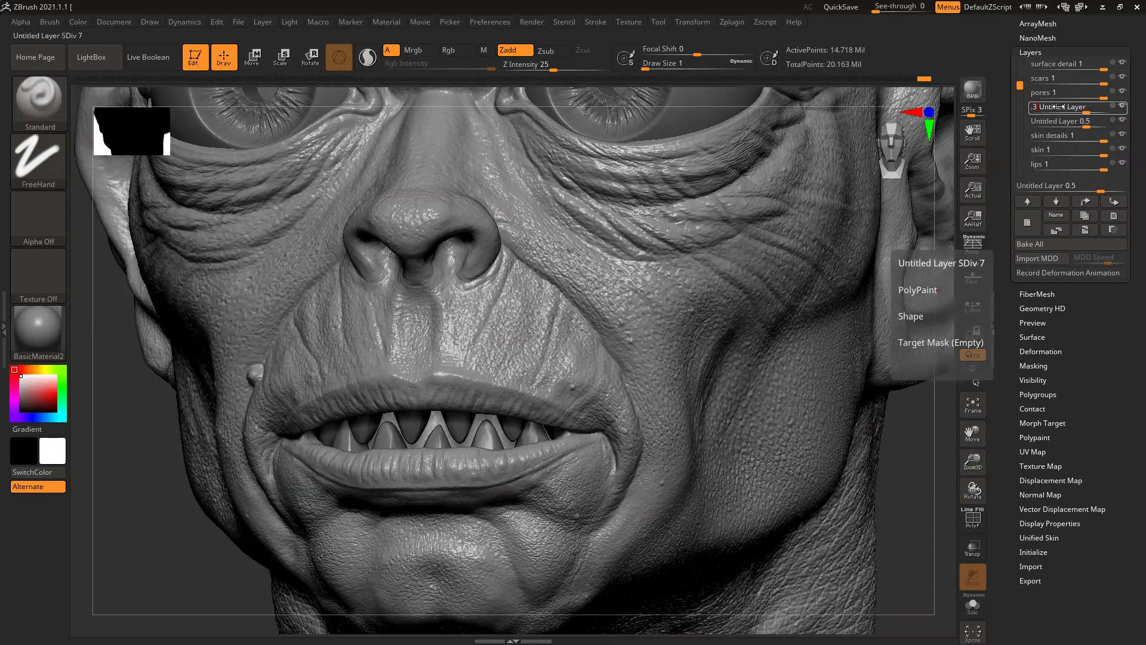
pyautogui.write('.3')
pyautogui.press('Return')
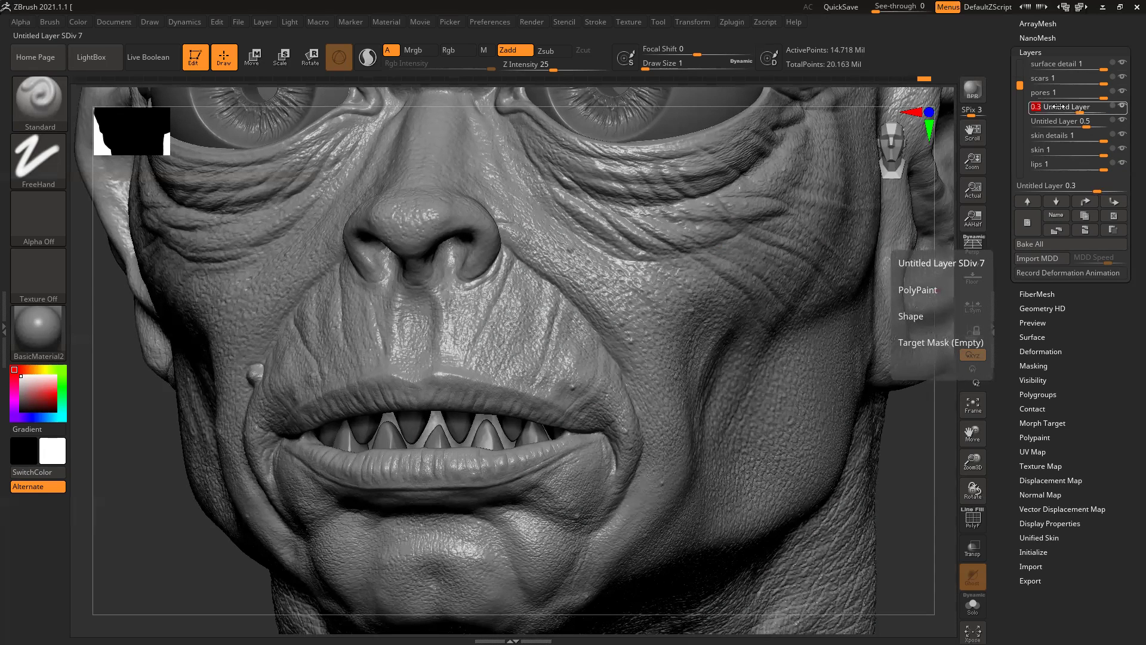
# Step: Examine the weakened skin detail on the cheeks, eye wrinkles and mouth from several angles, including the whole head
pyautogui.keyDown('ctrl'); pyautogui.moveTo(533, 424); pyautogui.dragTo(880, 464, button='right'); pyautogui.keyUp('ctrl')
pyautogui.keyDown('shift'); pyautogui.moveTo(880, 463); pyautogui.dragTo(778, 448); pyautogui.keyUp('shift')
pyautogui.keyDown('ctrl'); pyautogui.moveTo(655, 369); pyautogui.dragTo(701, 398, button='right'); pyautogui.keyUp('ctrl')
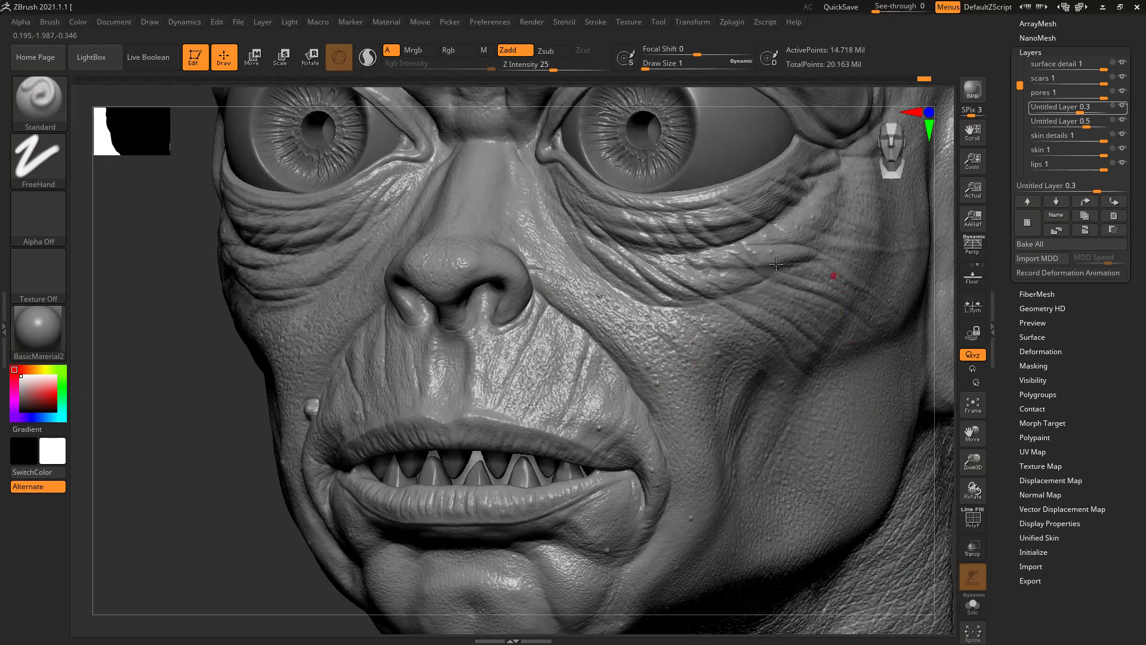
pyautogui.keyDown('shift'); pyautogui.moveTo(193, 430); pyautogui.dragTo(212, 431); pyautogui.keyUp('shift')
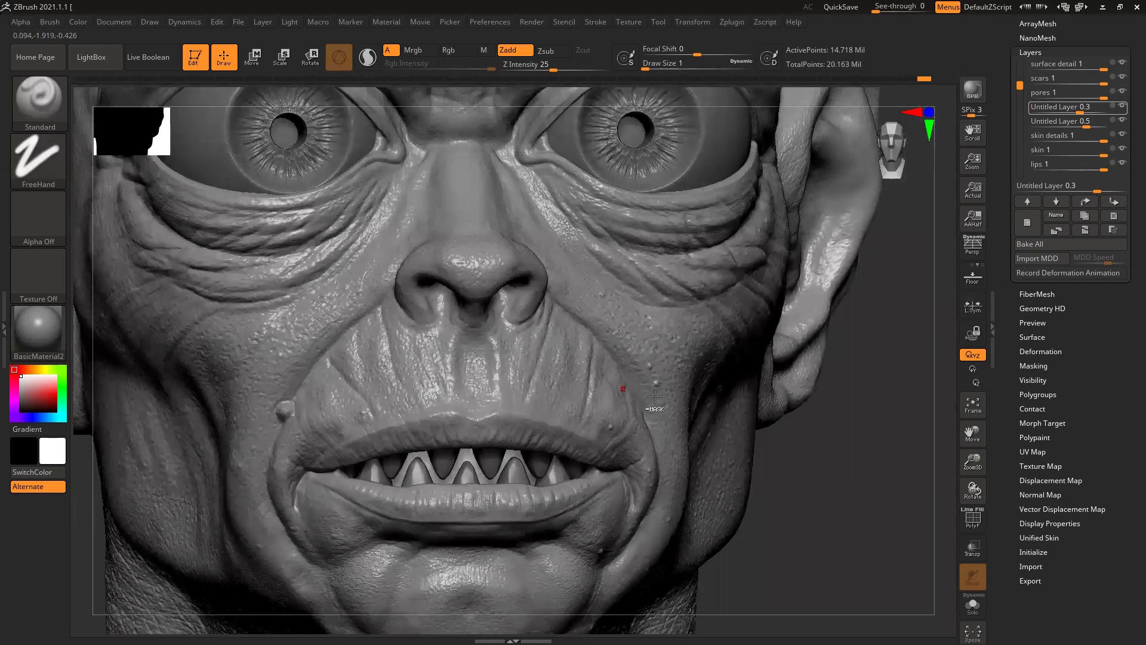
pyautogui.keyDown('ctrl'); pyautogui.moveTo(684, 418); pyautogui.dragTo(819, 441, button='right'); pyautogui.keyUp('ctrl')
pyautogui.moveTo(819, 441); pyautogui.dragTo(786, 406)
pyautogui.moveTo(908, 509); pyautogui.dragTo(898, 511)
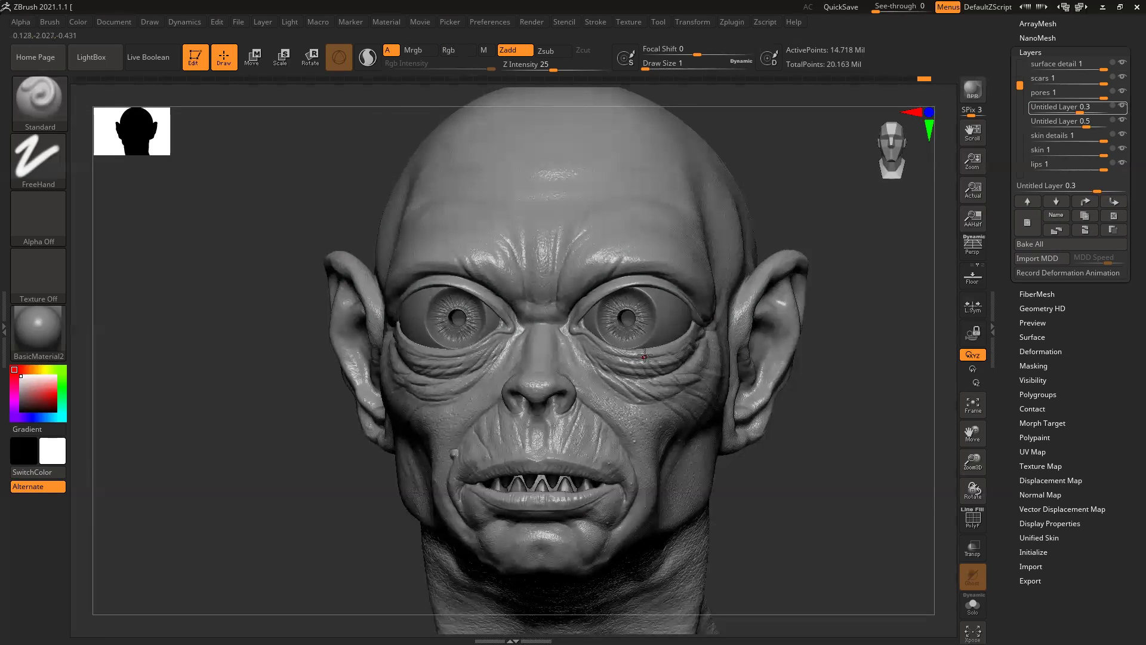
# Step: Save the tool over the existing base_2.ztl file in the gollum folder
pyautogui.keyDown('alt'); pyautogui.moveTo(859, 419); pyautogui.dragTo(699, 222, button='right'); pyautogui.keyUp('alt')
pyautogui.moveTo(1005, 41); pyautogui.dragTo(1006, 325)
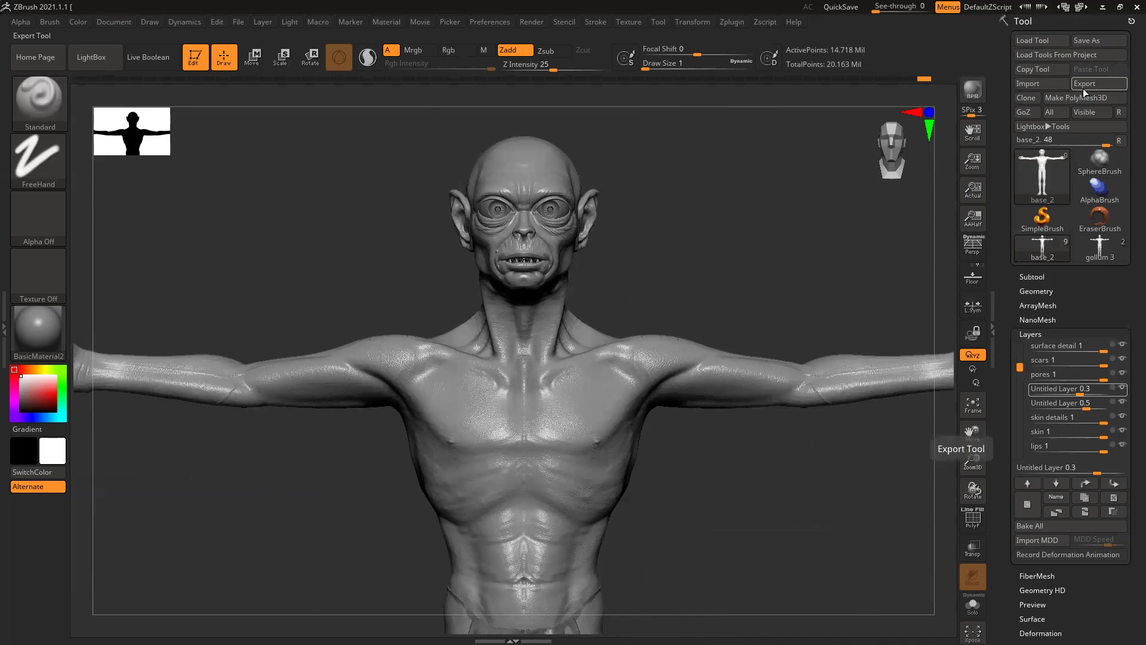
pyautogui.click(1102, 40)
pyautogui.click(318, 180)
pyautogui.click(771, 490)
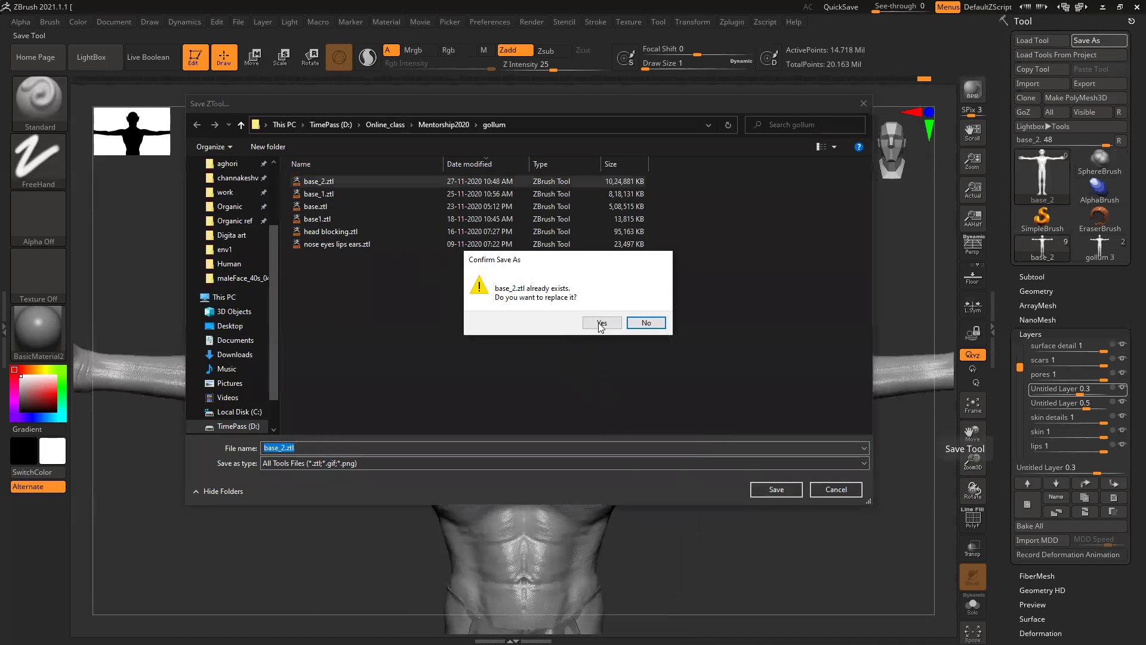
pyautogui.click(572, 354)
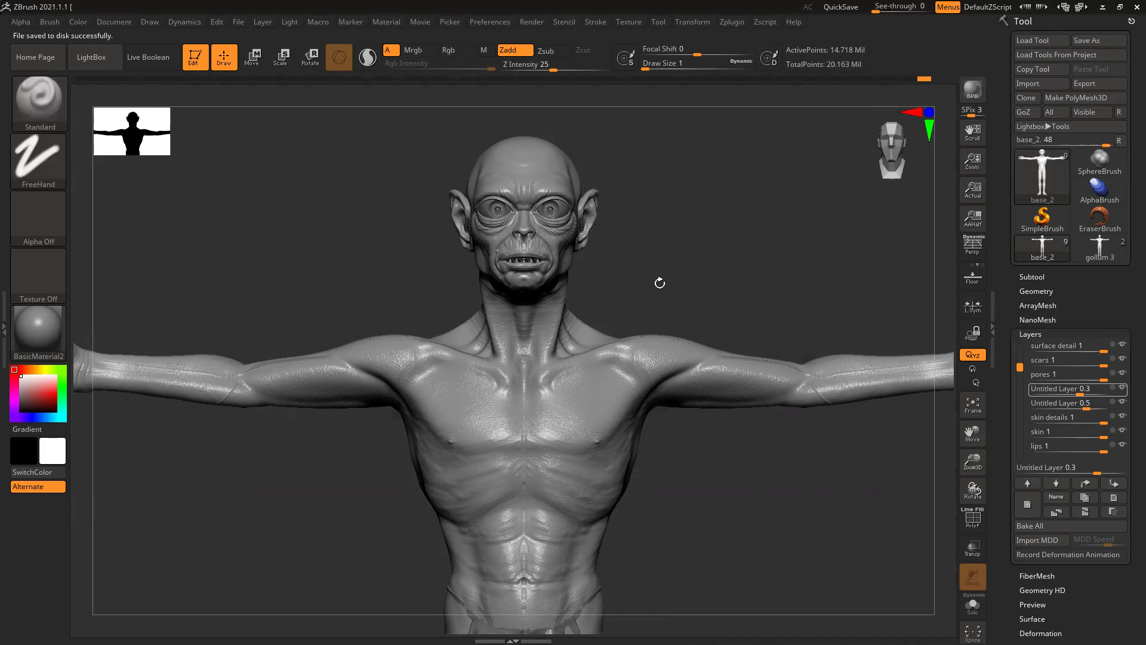
# Step: Examine the skin detail on the torso, the nose close up and the face from the front and three-quarter view
pyautogui.keyDown('alt'); pyautogui.moveTo(694, 624); pyautogui.dragTo(722, 407); pyautogui.keyUp('alt')
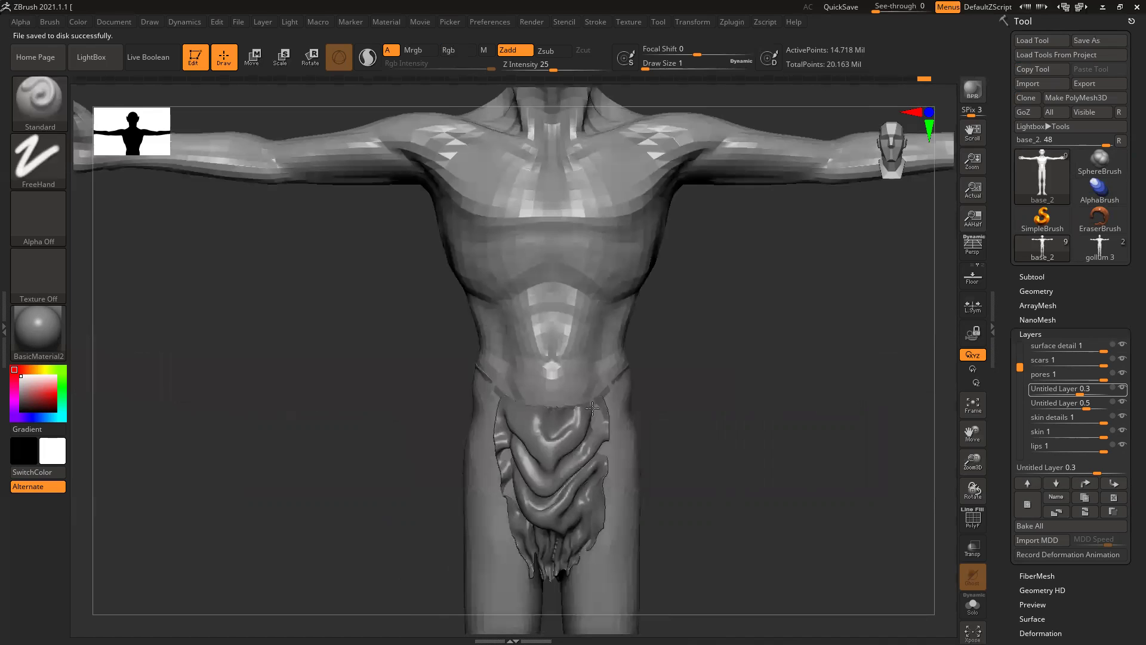
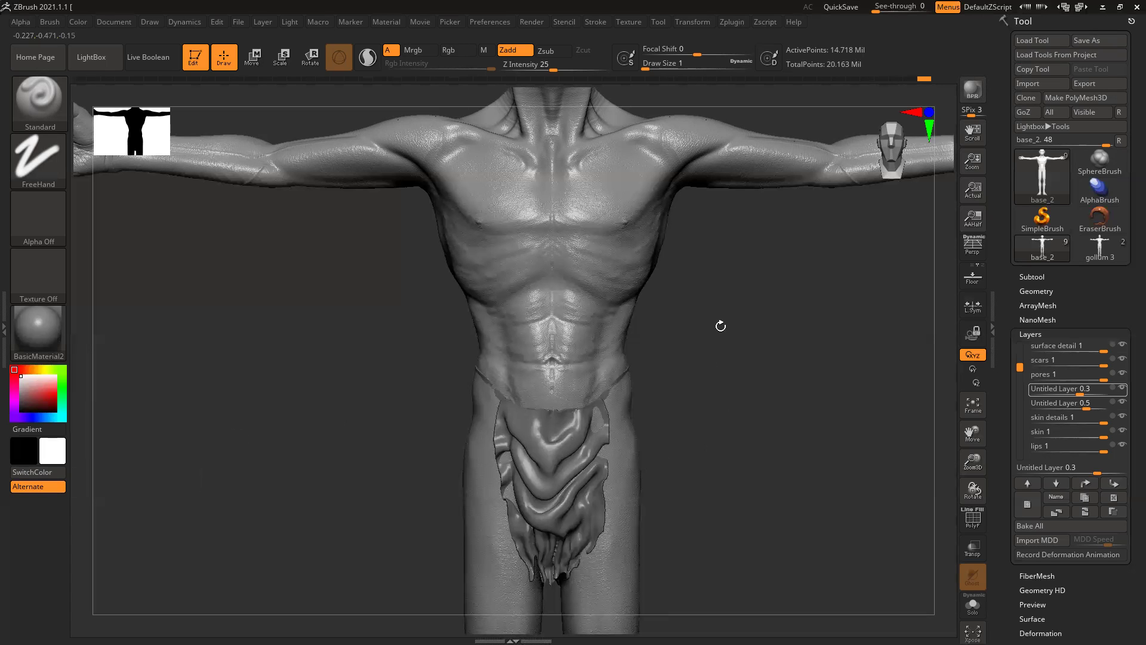
pyautogui.keyDown('alt'); pyautogui.moveTo(739, 260); pyautogui.dragTo(754, 582, button='right'); pyautogui.keyUp('alt')
pyautogui.moveTo(734, 478)
pyautogui.keyDown('ctrl'); pyautogui.mouseDown(button='right')
pyautogui.moveTo(709, 543)
pyautogui.moveTo(808, 530)
pyautogui.mouseUp(button='right'); pyautogui.keyUp('ctrl')
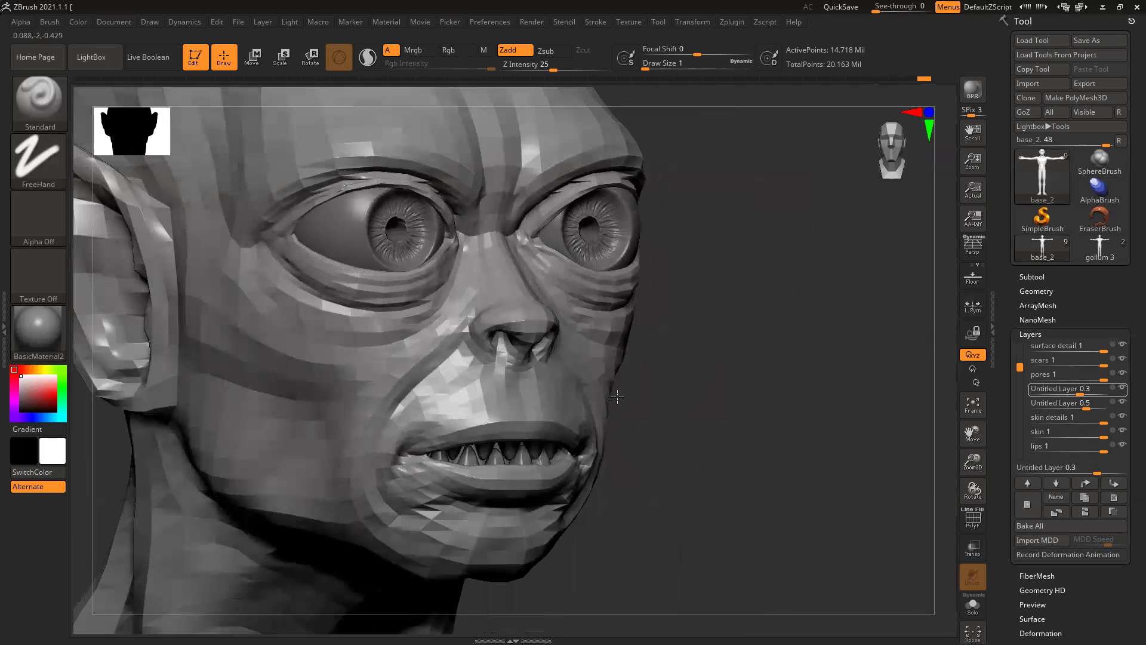
pyautogui.keyDown('ctrl'); pyautogui.moveTo(617, 396); pyautogui.dragTo(709, 459, button='right'); pyautogui.keyUp('ctrl')
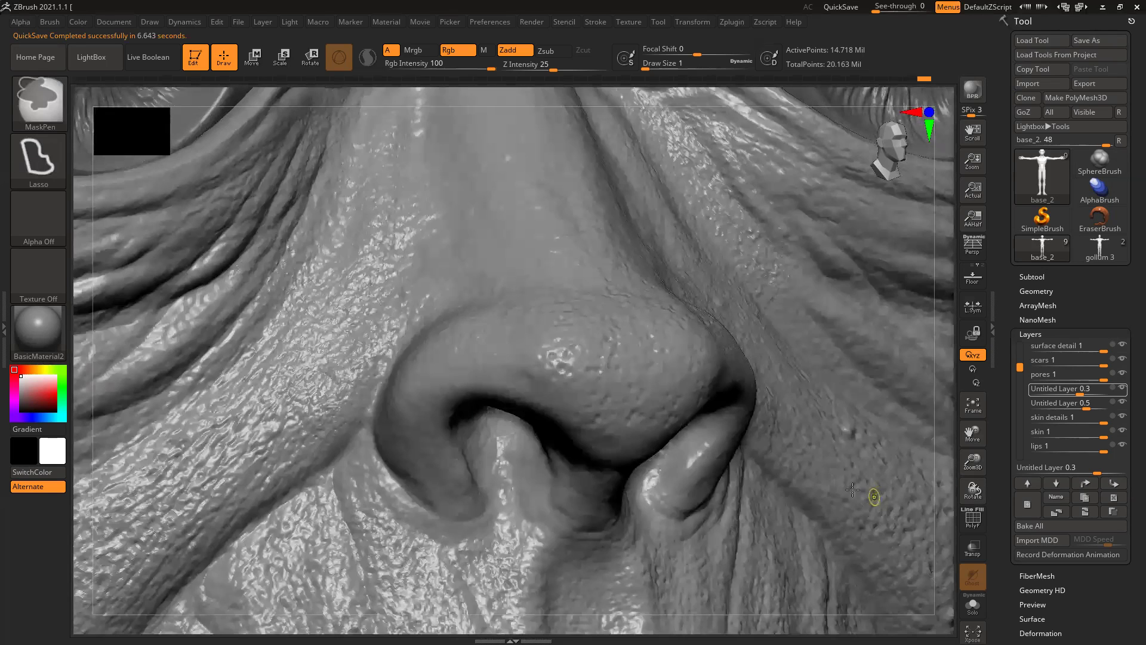
pyautogui.moveTo(874, 499)
pyautogui.keyDown('ctrl'); pyautogui.mouseDown(button='right')
pyautogui.moveTo(397, 491)
pyautogui.moveTo(201, 324)
pyautogui.mouseUp(button='right'); pyautogui.keyUp('ctrl')
pyautogui.keyDown('shift'); pyautogui.moveTo(750, 430); pyautogui.dragTo(847, 453, button='right'); pyautogui.keyUp('shift')
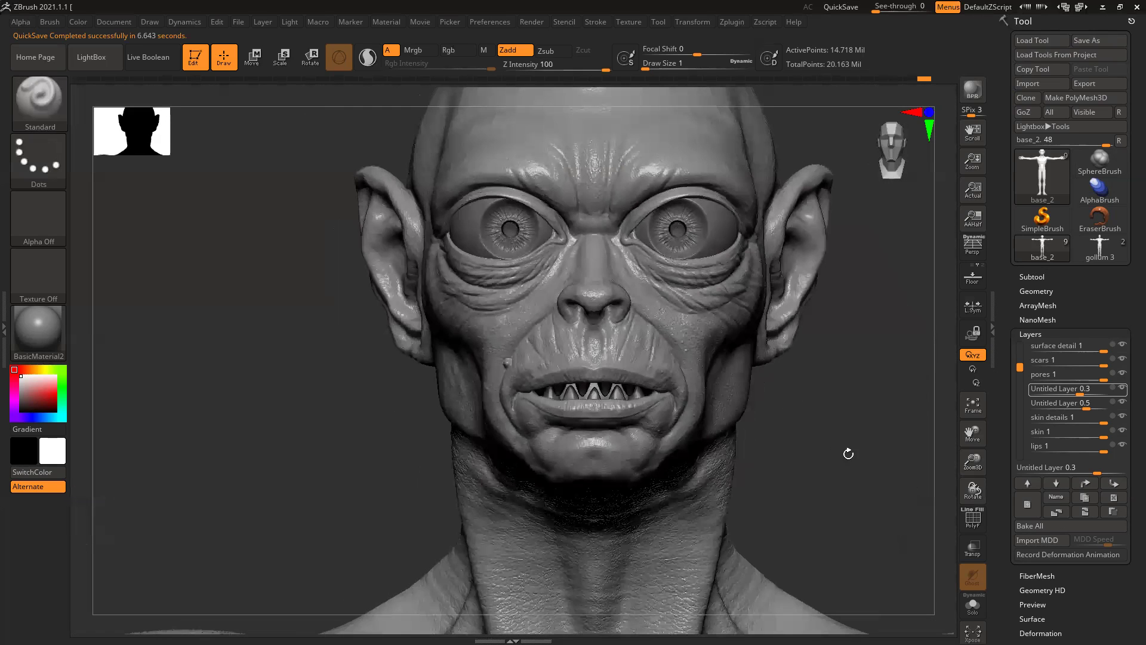
pyautogui.moveTo(656, 383)
pyautogui.keyDown('ctrl'); pyautogui.mouseDown(button='right')
pyautogui.moveTo(847, 495)
pyautogui.moveTo(848, 477)
pyautogui.moveTo(687, 448)
pyautogui.moveTo(557, 406)
pyautogui.mouseUp(button='right'); pyautogui.keyUp('ctrl')
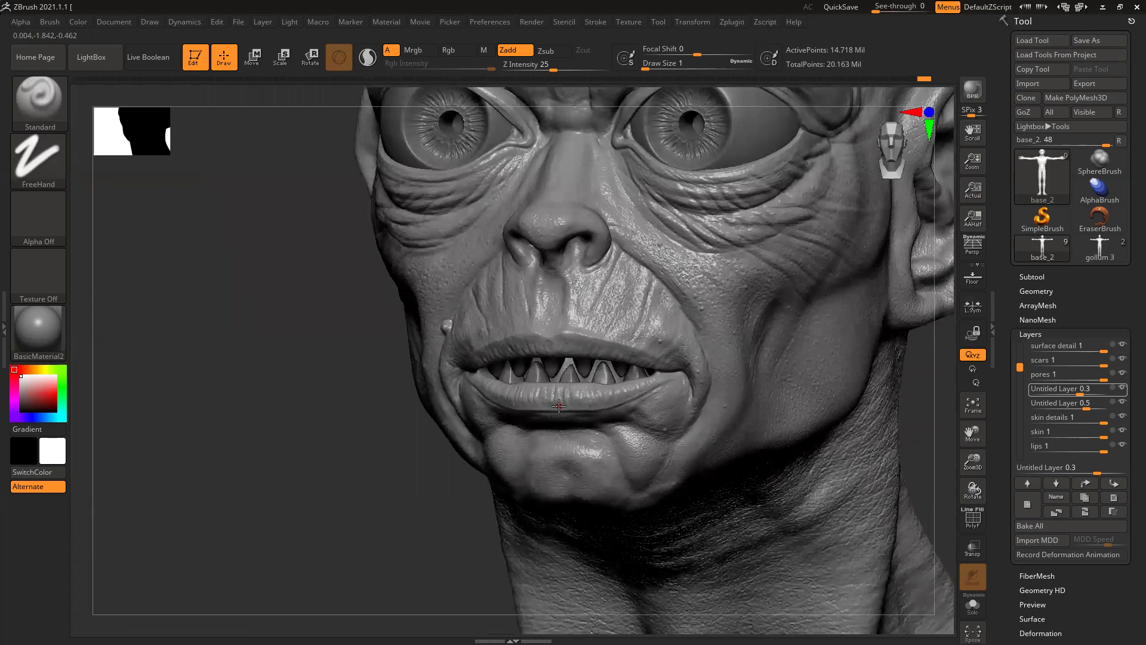
# Step: Turn on perspective and reframe the whole figure to view it around the arm
pyautogui.click(972, 244)
pyautogui.press('f')
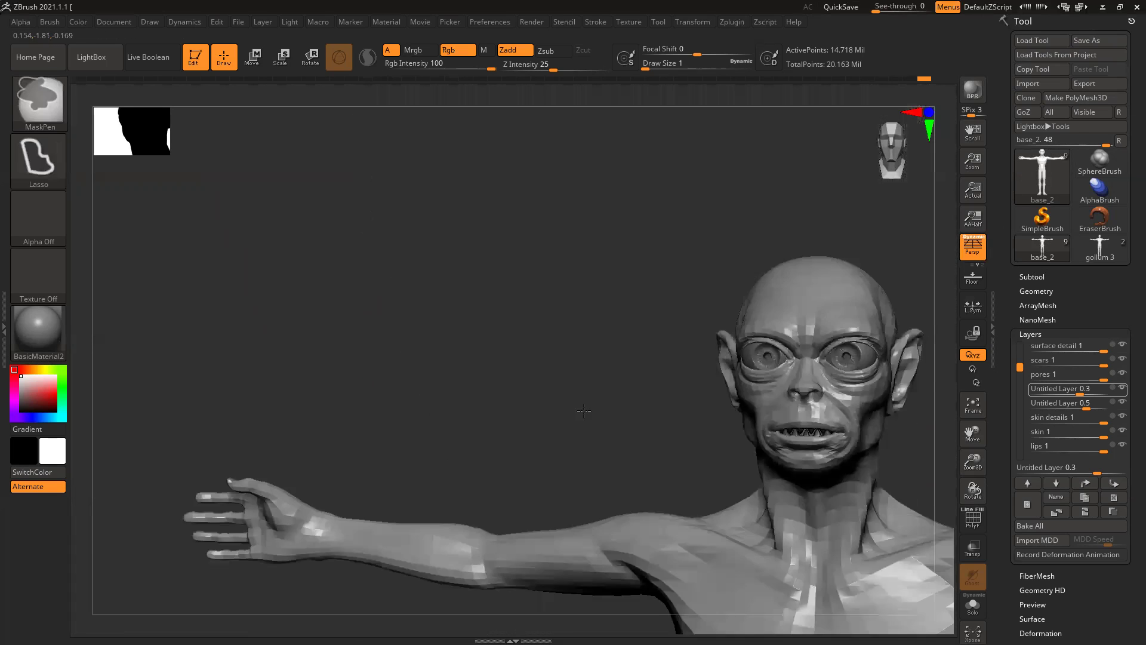
pyautogui.moveTo(570, 419); pyautogui.dragTo(585, 425, button='right')
pyautogui.moveTo(499, 386); pyautogui.dragTo(511, 334, button='right')
pyautogui.moveTo(834, 335); pyautogui.dragTo(597, 322, button='right')
pyautogui.moveTo(448, 502); pyautogui.dragTo(567, 511, button='right')
# Step: Examine the skin texture along the hand and forearm close up, and the scarred back from behind
pyautogui.keyDown('ctrl'); pyautogui.moveTo(693, 268); pyautogui.dragTo(755, 342, button='right'); pyautogui.keyUp('ctrl')
pyautogui.moveTo(748, 240); pyautogui.dragTo(694, 254, button='right')
pyautogui.moveTo(458, 371); pyautogui.dragTo(432, 355, button='right')
pyautogui.keyDown('alt'); pyautogui.moveTo(796, 287); pyautogui.dragTo(410, 263, button='right'); pyautogui.keyUp('alt')
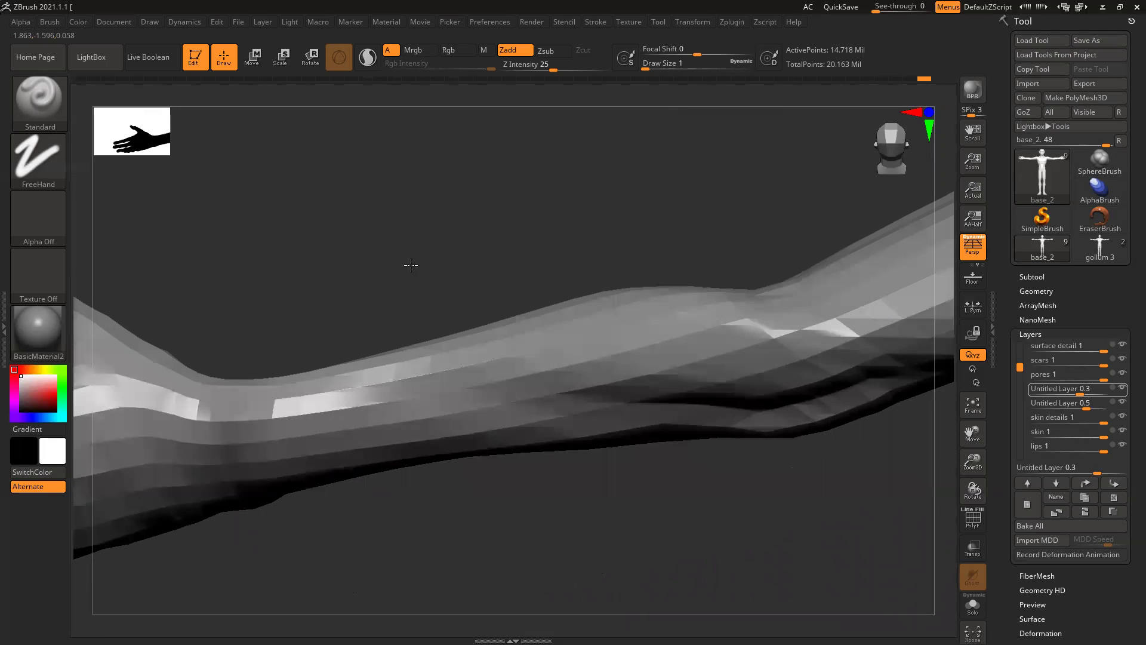
pyautogui.moveTo(652, 523); pyautogui.dragTo(751, 505, button='right')
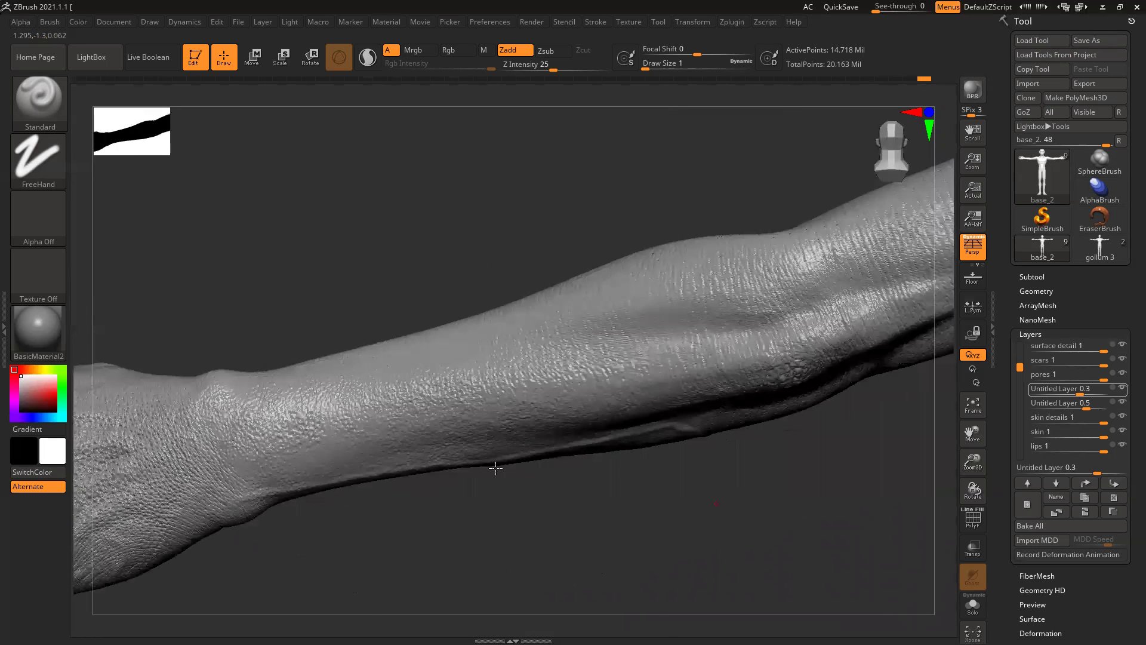
pyautogui.keyDown('ctrl'); pyautogui.moveTo(499, 469); pyautogui.dragTo(523, 472, button='right'); pyautogui.keyUp('ctrl')
pyautogui.moveTo(516, 424); pyautogui.dragTo(455, 405, button='right')
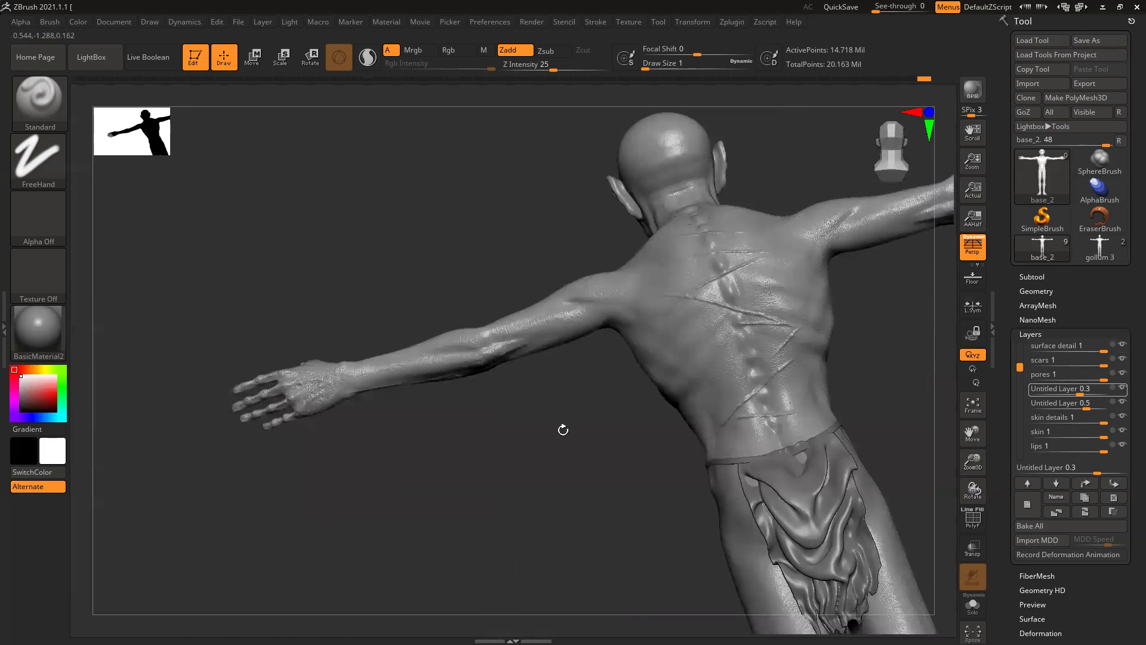
pyautogui.moveTo(563, 427); pyautogui.dragTo(579, 429, button='right')
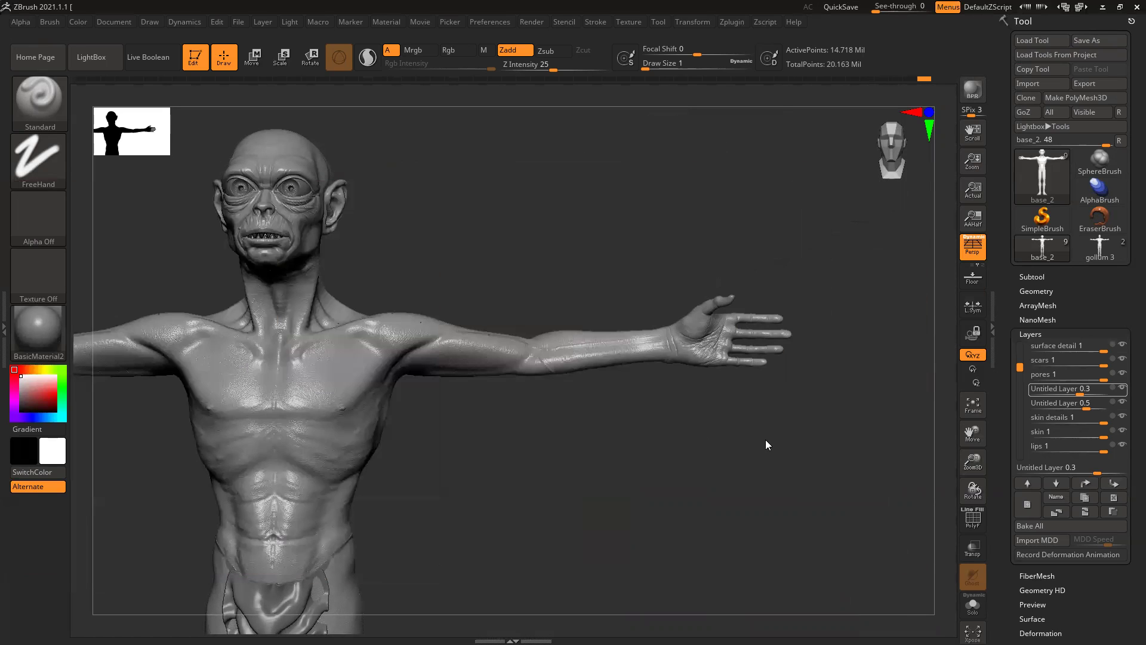
# Step: Select the full-strength untitled layer below the lips layer and turn on its recording mode
pyautogui.moveTo(752, 441)
pyautogui.mouseDown()
pyautogui.moveTo(668, 450)
pyautogui.moveTo(955, 387)
pyautogui.mouseUp()
pyautogui.moveTo(1020, 367); pyautogui.dragTo(1020, 411)
pyautogui.click(1077, 401)
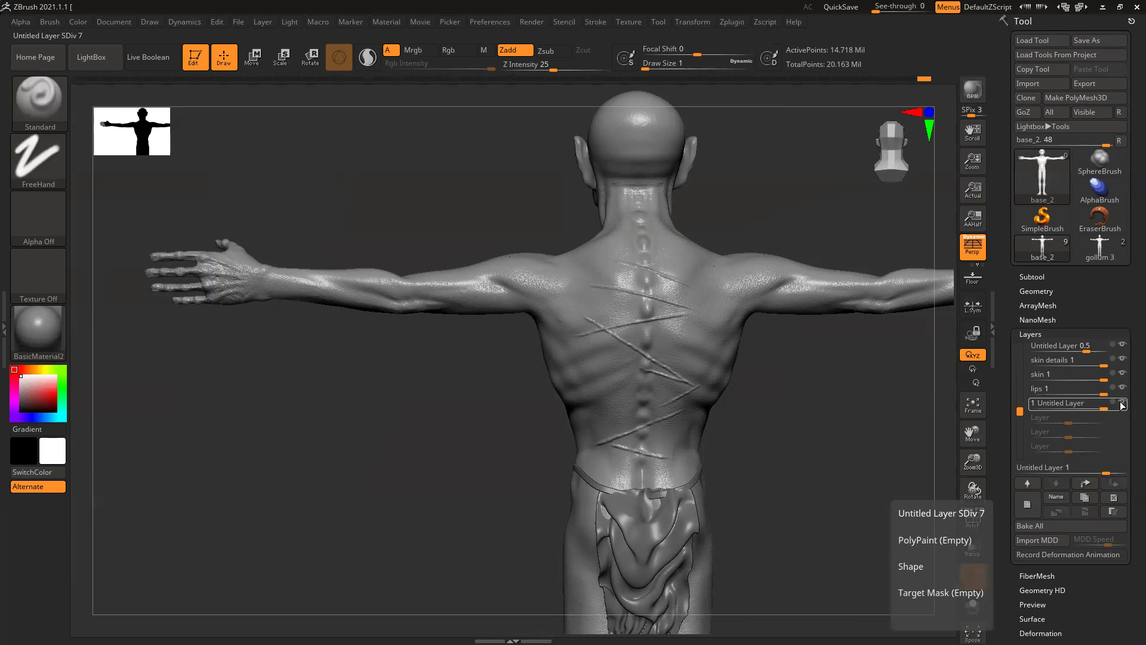
pyautogui.moveTo(491, 395); pyautogui.dragTo(1024, 412)
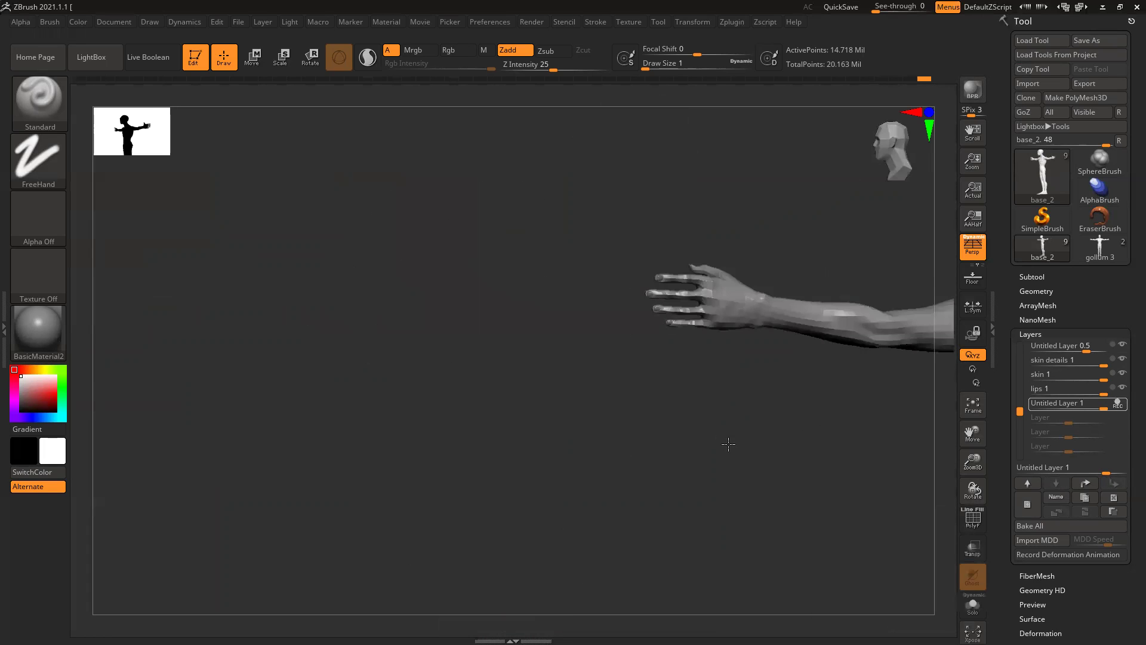
# Step: Bring up the crouching figure's reference photo and enlarge its wrinkled back beside a close view of the model's left armpit
pyautogui.moveTo(702, 419); pyautogui.dragTo(514, 388)
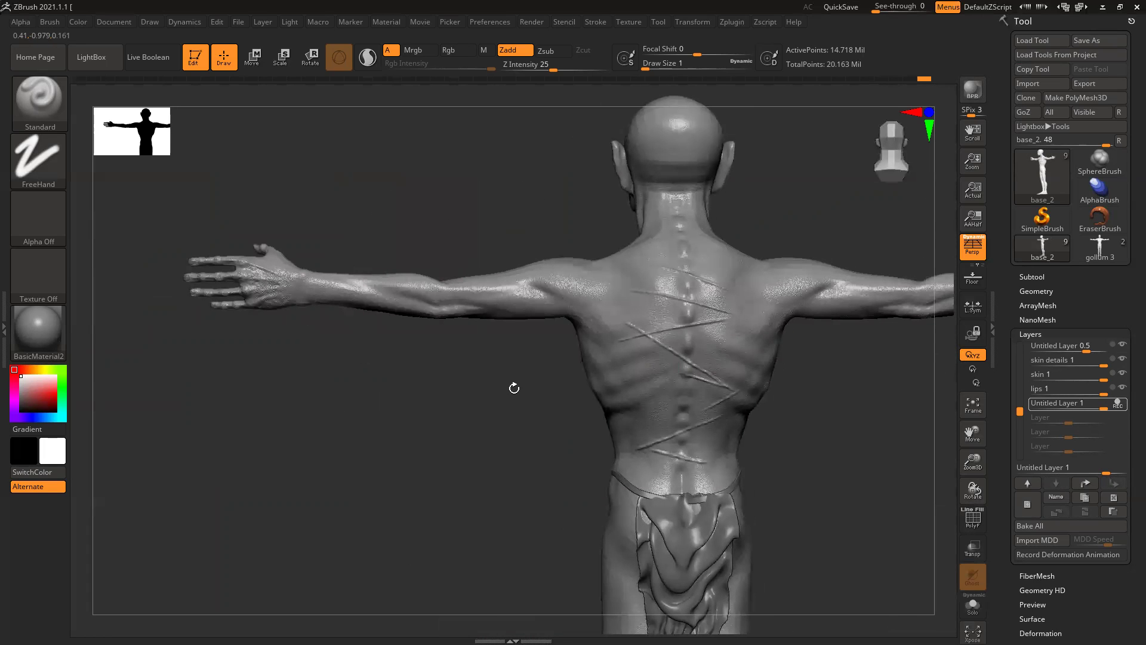
pyautogui.keyDown('ctrl'); pyautogui.moveTo(593, 348); pyautogui.dragTo(603, 506, button='right'); pyautogui.keyUp('ctrl')
pyautogui.moveTo(481, 484)
pyautogui.mouseDown(button='right')
pyautogui.moveTo(532, 340)
pyautogui.moveTo(571, 430)
pyautogui.mouseUp(button='right')
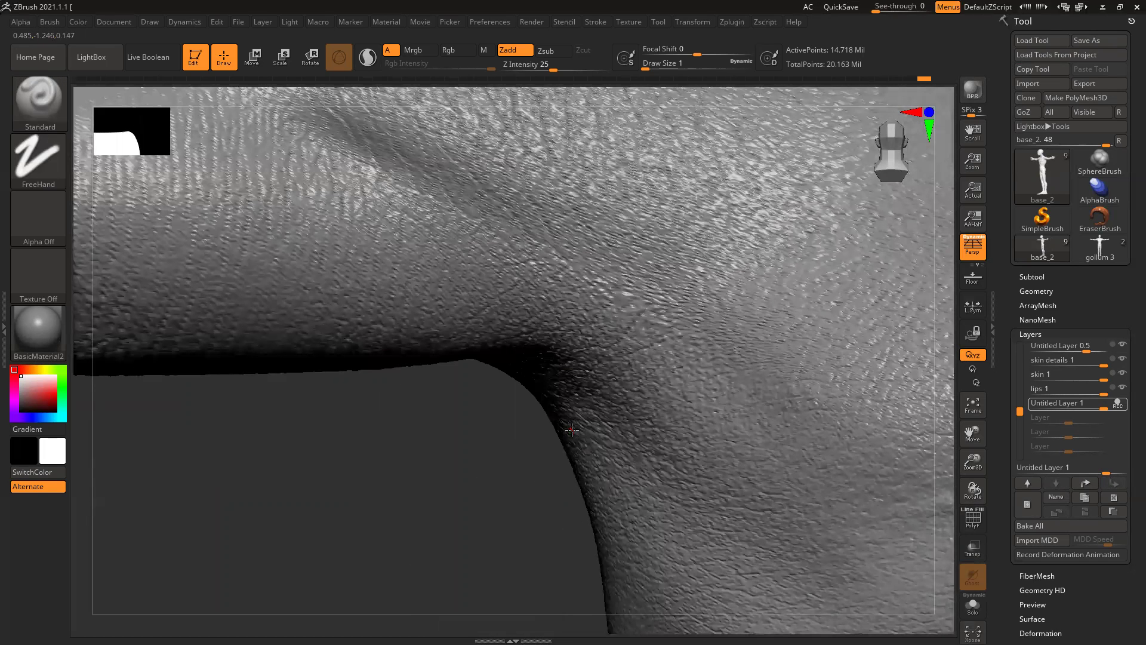
pyautogui.moveTo(1, 352); pyautogui.dragTo(194, 422, button='right')
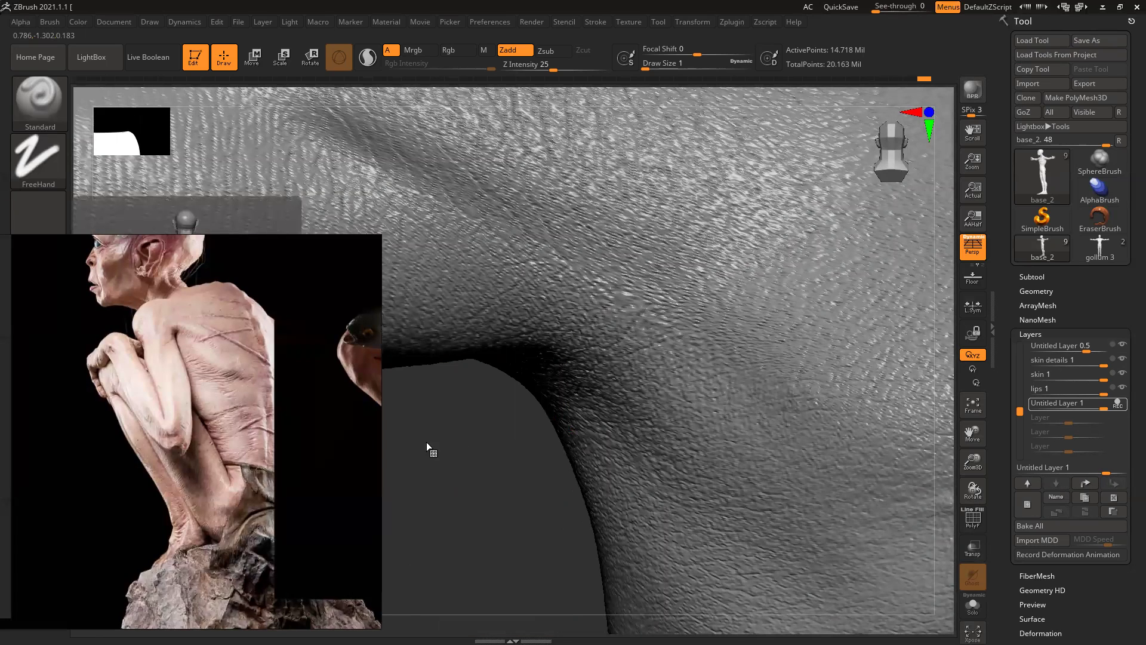
pyautogui.scroll(3, 190, 306)
pyautogui.keyDown('ctrl'); pyautogui.moveTo(865, 351); pyautogui.dragTo(652, 353, button='right'); pyautogui.keyUp('ctrl')
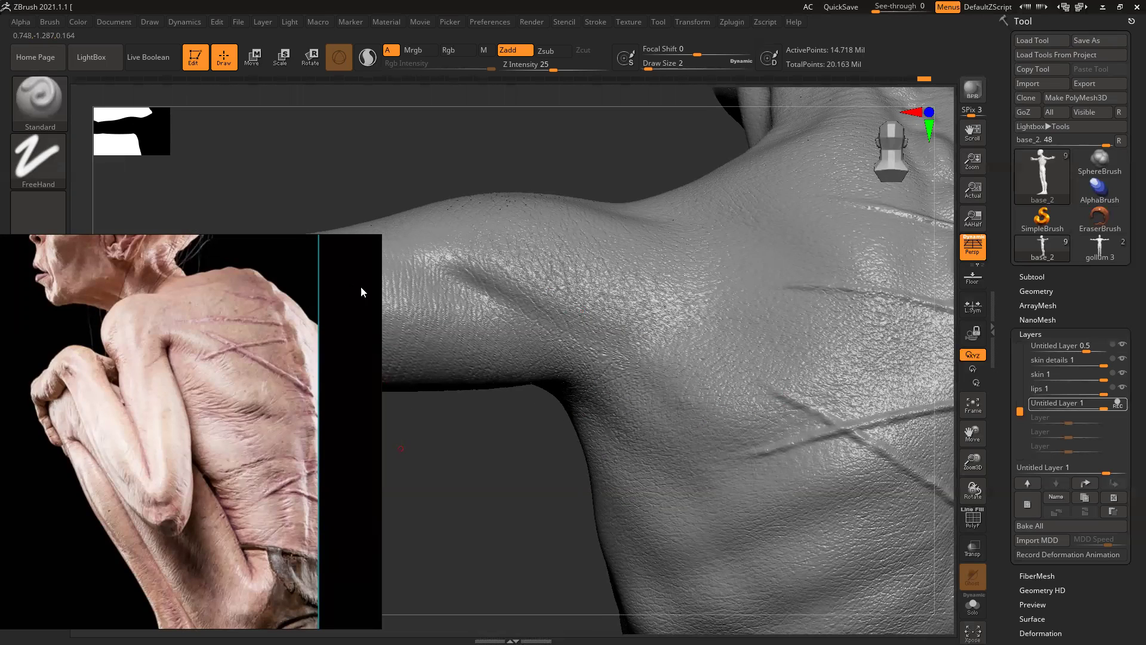
# Step: Adjust the Standard brush's draw size and sculpt the first fine skin creases below the left armpit
pyautogui.press(']')
pyautogui.press('[')
pyautogui.press('[')
pyautogui.moveTo(587, 338); pyautogui.dragTo(565, 392)
pyautogui.hotkey('ctrl', 'z')
pyautogui.hotkey('ctrl', 'shift', 'z')
pyautogui.keyDown('alt'); pyautogui.moveTo(524, 537); pyautogui.dragTo(514, 397); pyautogui.keyUp('alt')
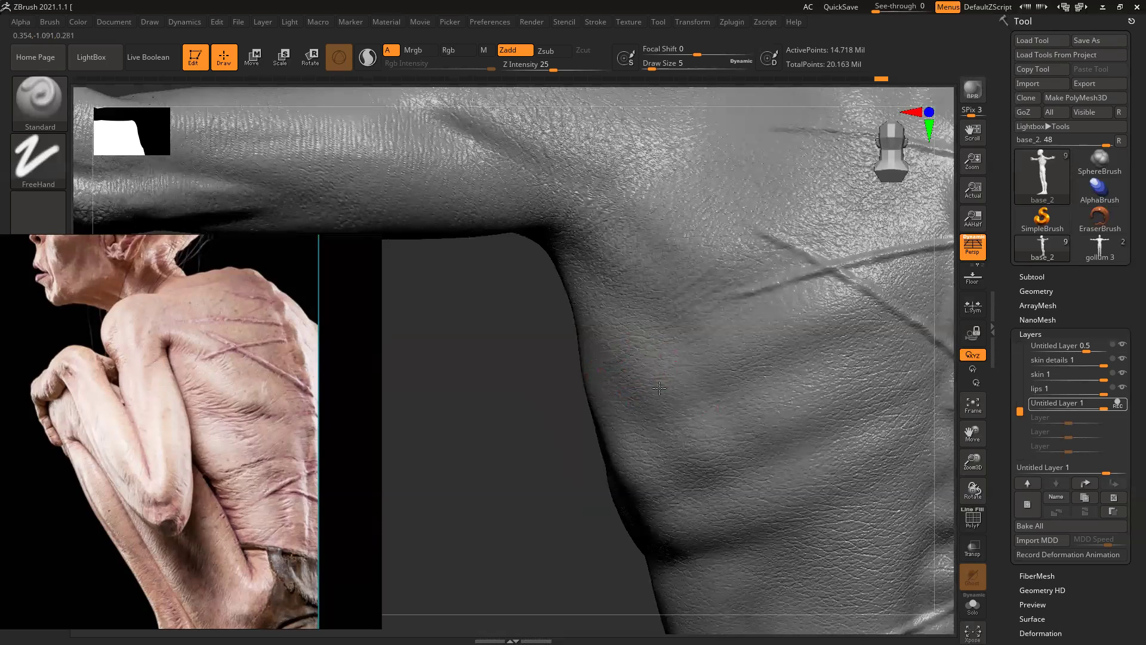
# Step: Sculpt fine diagonal wrinkles across the left side of the back along the ribs, using draw size 5
pyautogui.moveTo(614, 428); pyautogui.dragTo(625, 422)
pyautogui.moveTo(701, 390); pyautogui.dragTo(734, 381)
pyautogui.moveTo(695, 478); pyautogui.dragTo(672, 481)
pyautogui.moveTo(525, 537)
pyautogui.mouseDown()
pyautogui.moveTo(422, 476)
pyautogui.moveTo(686, 414)
pyautogui.mouseUp()
pyautogui.click(619, 430)
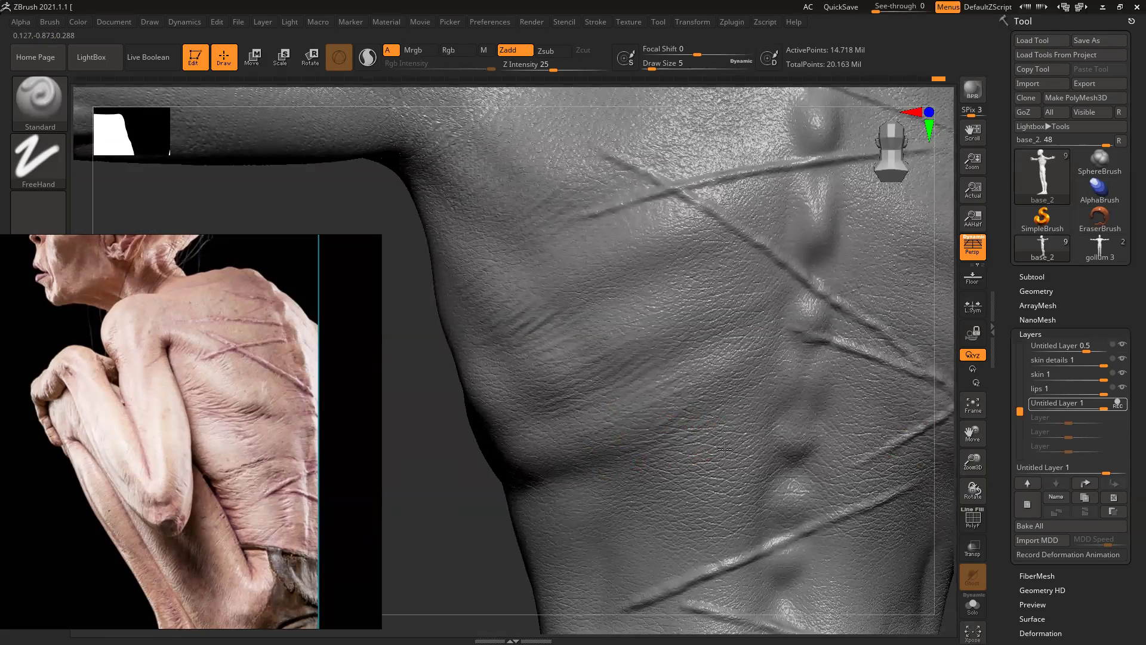
# Step: Undo a stray stroke and add more fine creases following the lower left ribs toward the side of the back
pyautogui.moveTo(740, 487); pyautogui.dragTo(721, 483)
pyautogui.hotkey('ctrl', 'z')
pyautogui.moveTo(596, 463); pyautogui.dragTo(587, 448)
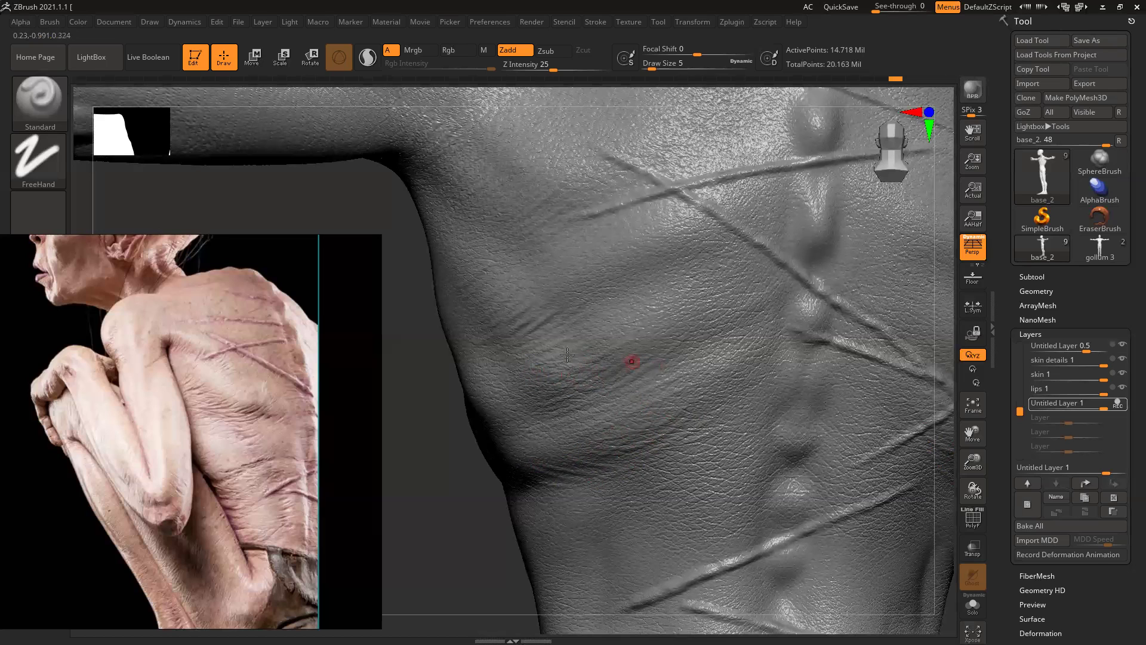
pyautogui.moveTo(465, 292); pyautogui.dragTo(446, 283)
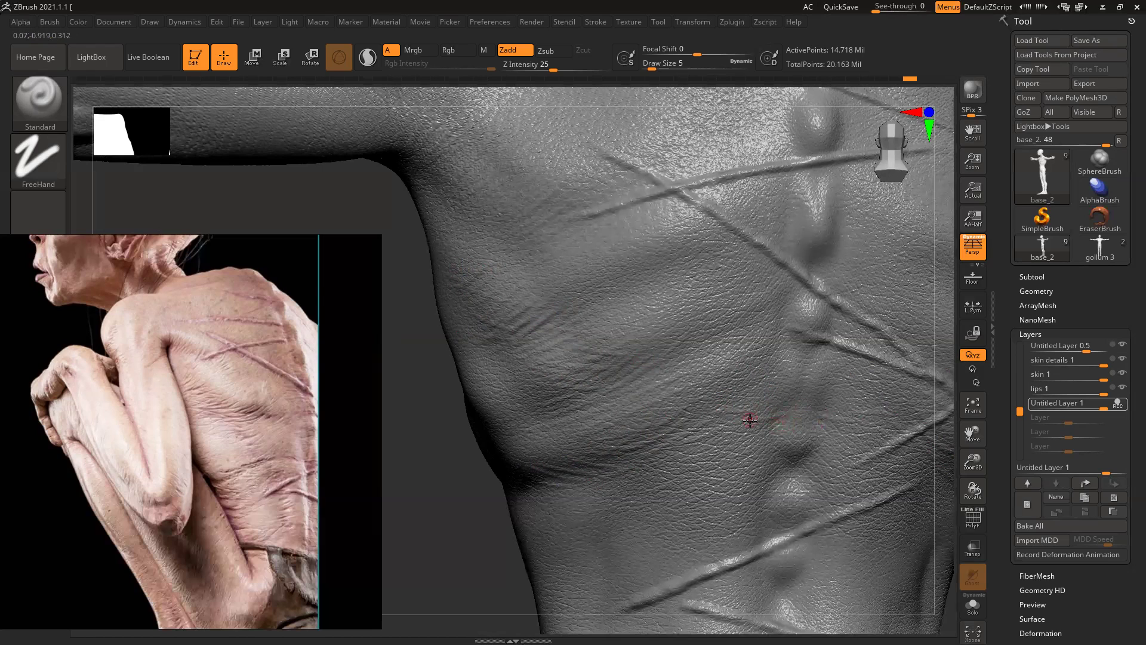
# Step: Sculpt short fine creases around the vertebrae of the middle and lower spine
pyautogui.moveTo(767, 429); pyautogui.dragTo(742, 440)
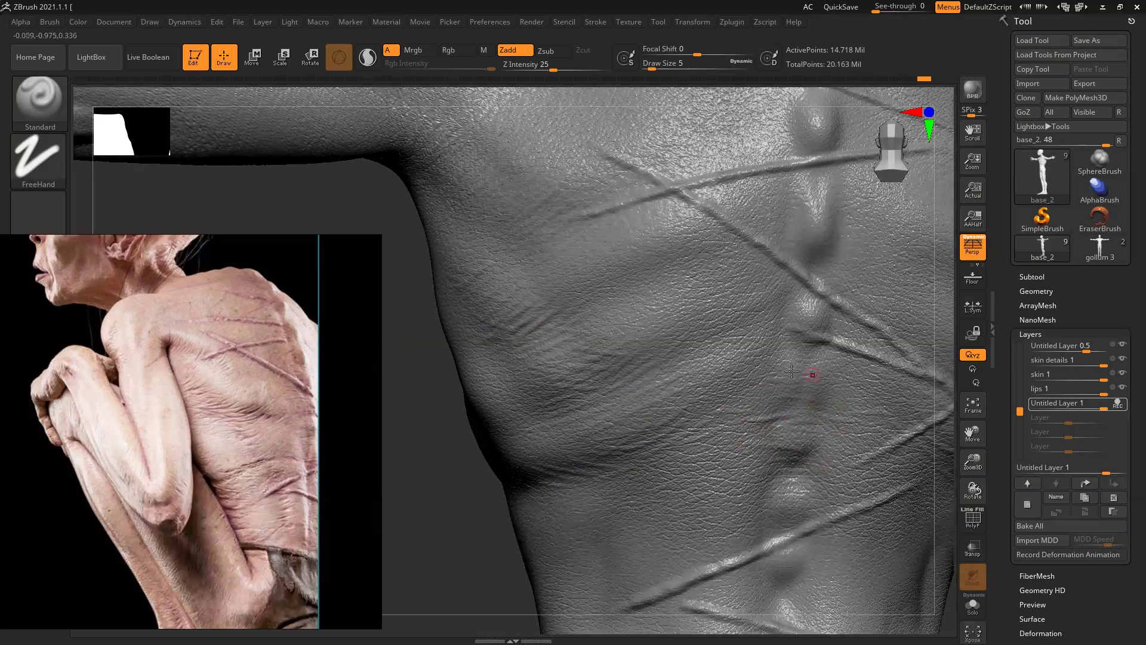
pyautogui.moveTo(778, 319); pyautogui.dragTo(795, 310)
pyautogui.moveTo(820, 495); pyautogui.dragTo(741, 514)
pyautogui.moveTo(814, 486); pyautogui.dragTo(686, 421, button='right')
pyautogui.moveTo(637, 436); pyautogui.dragTo(675, 438)
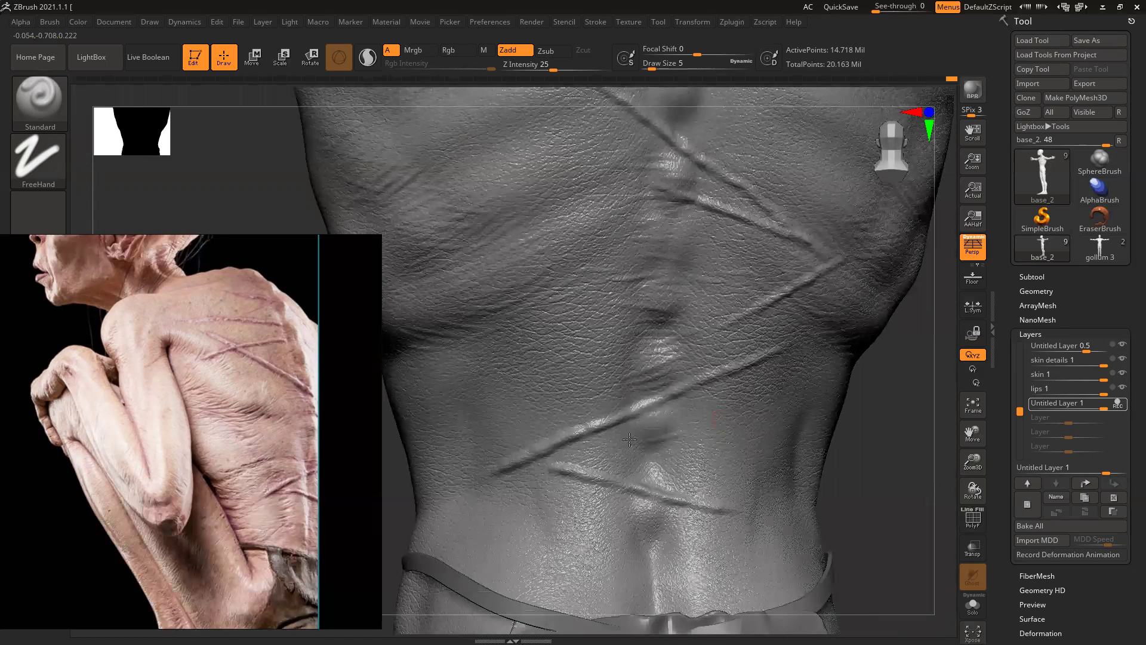
# Step: Undo the last few spine strokes and sculpt replacement creases over the lower back near the waist
pyautogui.hotkey('ctrl', 'z')
pyautogui.hotkey('ctrl', 'z')
pyautogui.hotkey('ctrl', 'z')
pyautogui.hotkey('ctrl', 'z')
pyautogui.hotkey('ctrl', 'z')
pyautogui.moveTo(675, 529); pyautogui.dragTo(665, 543)
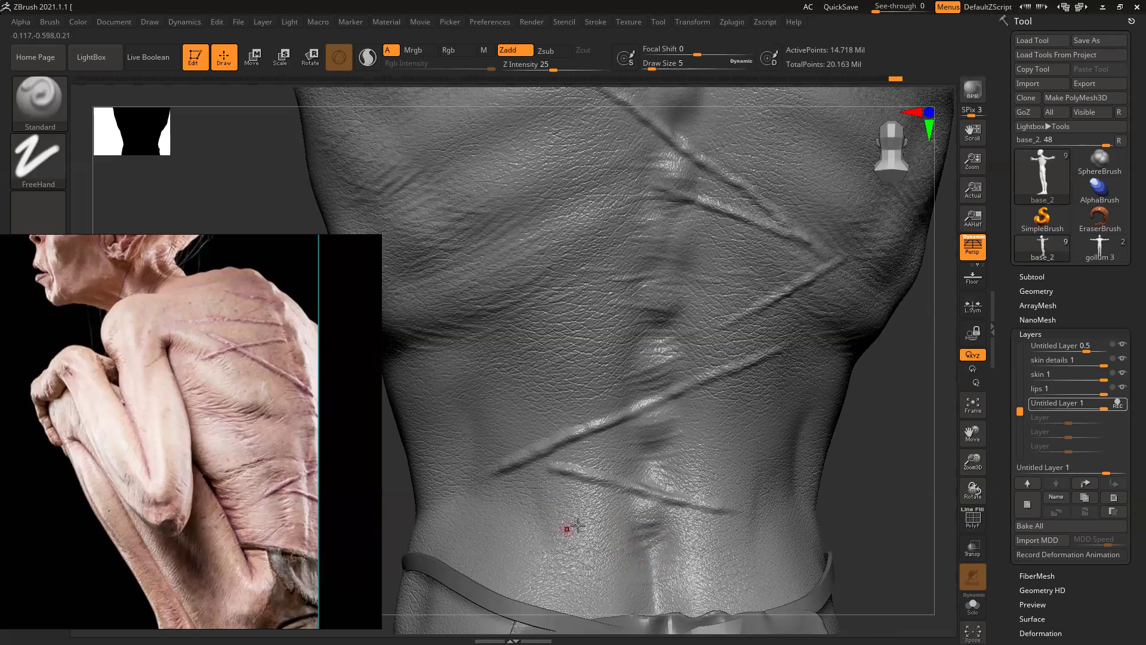
# Step: Sculpt fine creases over the lower back and the left waist, and undo the last stray stroke
pyautogui.moveTo(538, 540); pyautogui.dragTo(599, 531)
pyautogui.moveTo(528, 457); pyautogui.dragTo(572, 447)
pyautogui.moveTo(533, 335); pyautogui.dragTo(529, 320)
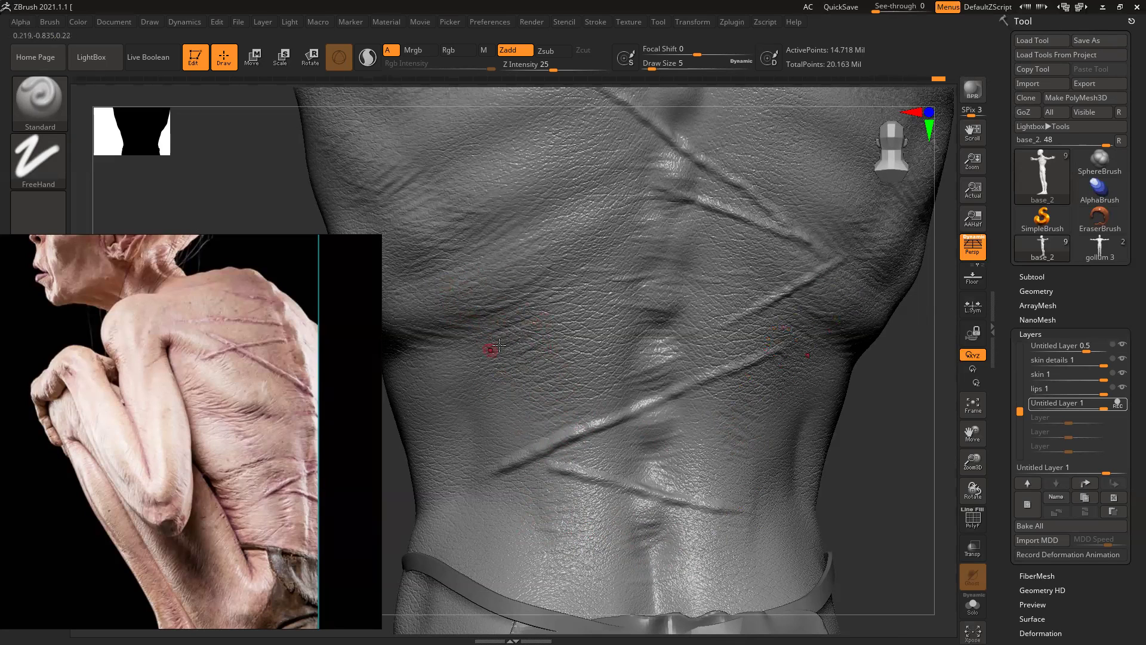
pyautogui.moveTo(578, 347); pyautogui.dragTo(570, 396)
pyautogui.hotkey('ctrl', 'z')
# Step: Sculpt fine creases around the side of the waist, just above the waistband from the lower back to the front of the hip
pyautogui.moveTo(389, 532)
pyautogui.keyDown('alt'); pyautogui.mouseDown()
pyautogui.moveTo(410, 530)
pyautogui.moveTo(561, 356)
pyautogui.moveTo(580, 355)
pyautogui.mouseUp(); pyautogui.keyUp('alt')
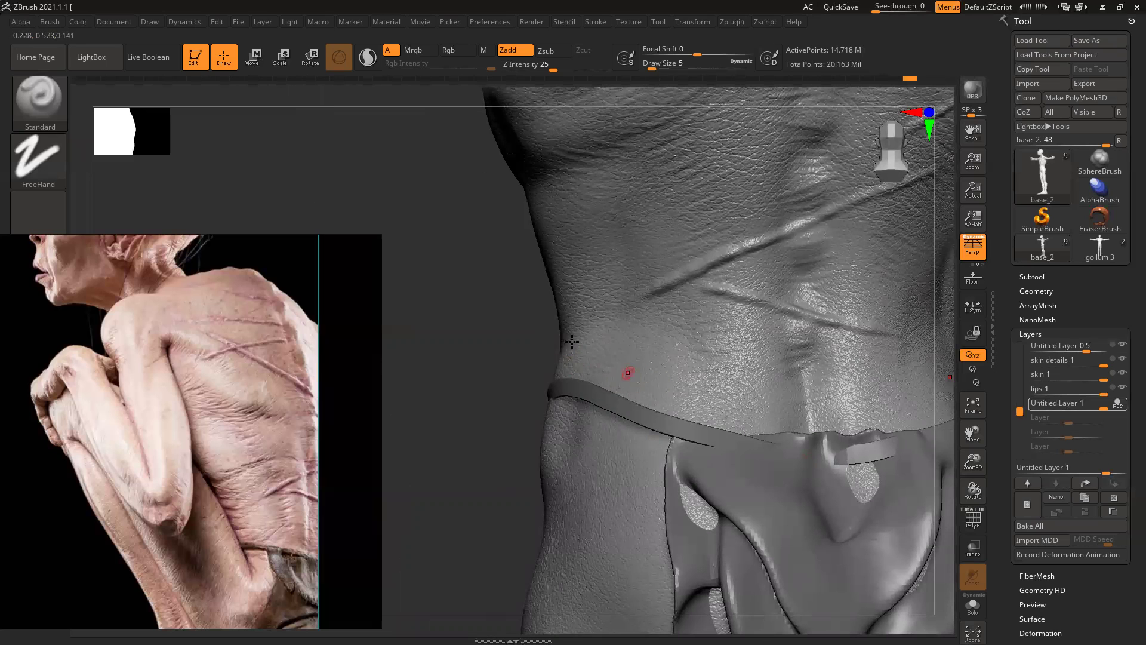
pyautogui.moveTo(507, 374); pyautogui.dragTo(567, 353)
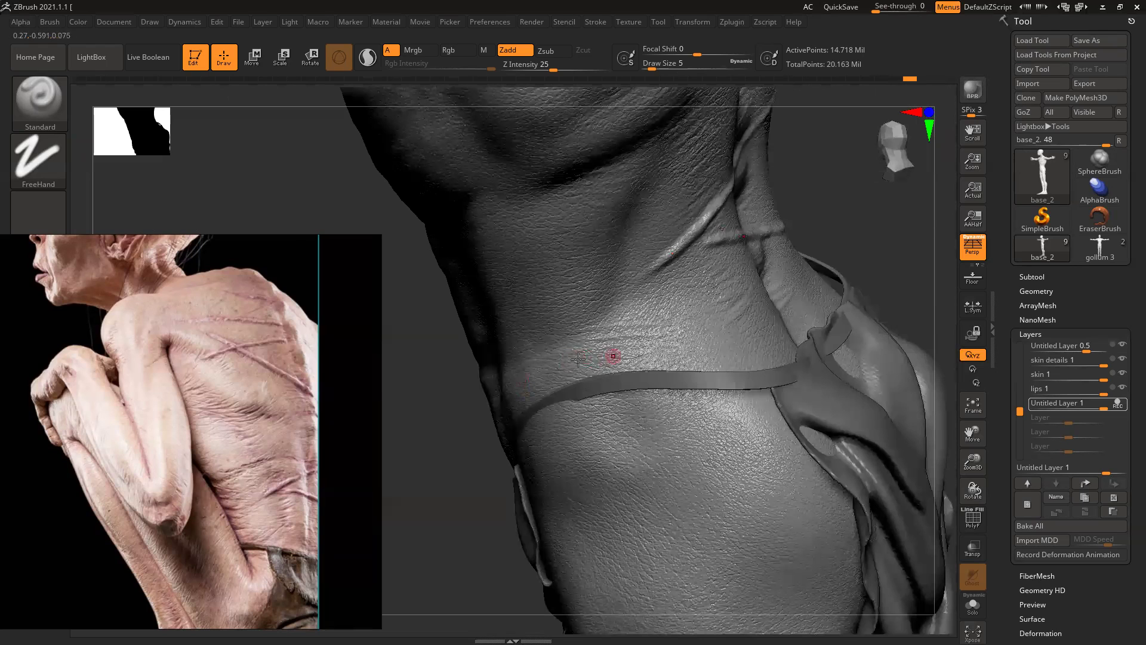
pyautogui.moveTo(486, 425)
pyautogui.mouseDown()
pyautogui.moveTo(570, 357)
pyautogui.moveTo(525, 399)
pyautogui.mouseUp()
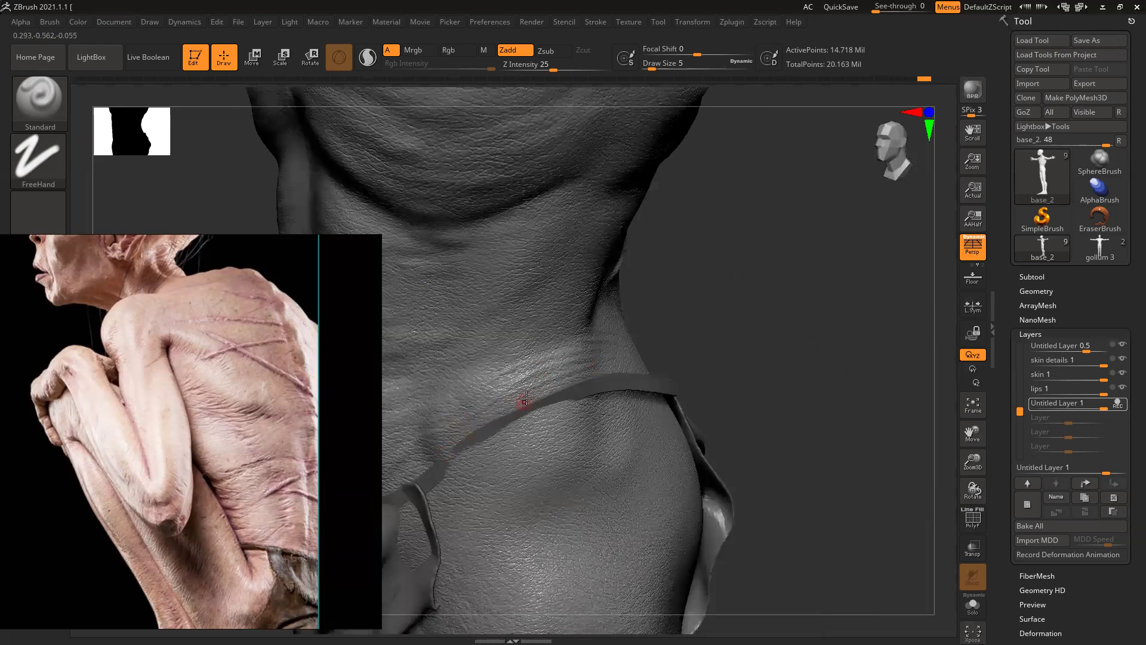
pyautogui.keyDown('alt'); pyautogui.moveTo(766, 375); pyautogui.dragTo(895, 376); pyautogui.keyUp('alt')
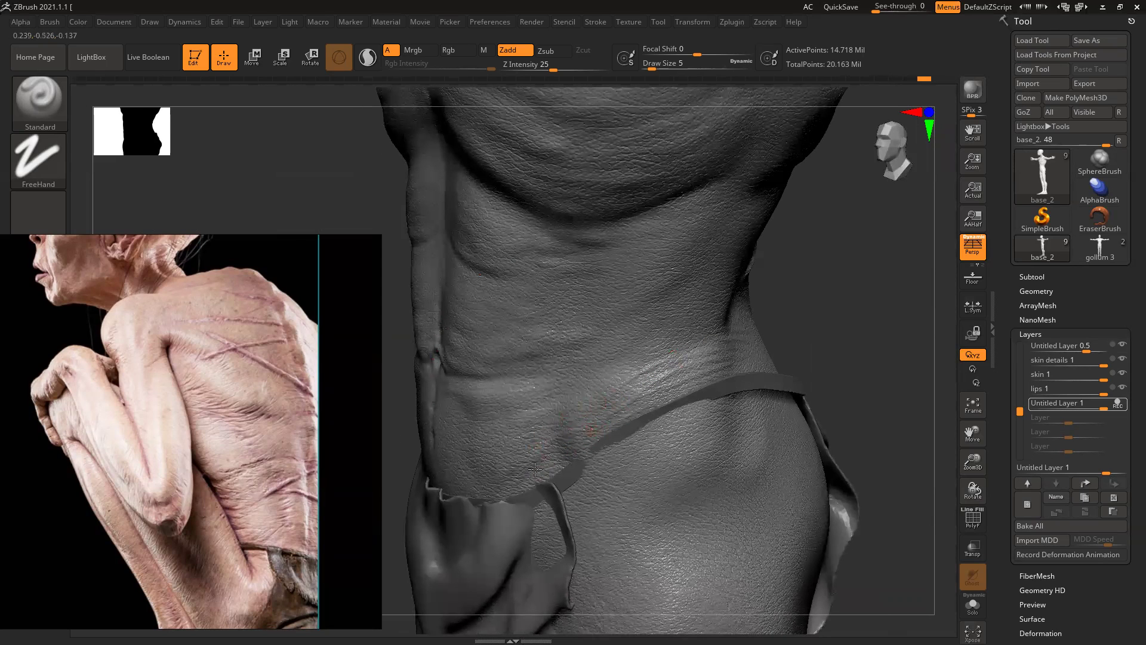
pyautogui.moveTo(542, 452)
pyautogui.mouseDown()
pyautogui.moveTo(603, 394)
pyautogui.moveTo(589, 373)
pyautogui.moveTo(606, 375)
pyautogui.moveTo(514, 397)
pyautogui.moveTo(571, 364)
pyautogui.moveTo(520, 421)
pyautogui.moveTo(517, 435)
pyautogui.moveTo(538, 453)
pyautogui.moveTo(621, 373)
pyautogui.moveTo(646, 368)
pyautogui.moveTo(555, 423)
pyautogui.mouseUp()
pyautogui.moveTo(744, 410); pyautogui.dragTo(770, 413)
# Step: Sculpt short fine creases on the outer hip just below the waistband
pyautogui.moveTo(872, 353)
pyautogui.mouseDown()
pyautogui.moveTo(858, 326)
pyautogui.moveTo(686, 348)
pyautogui.mouseUp()
pyautogui.moveTo(607, 303)
pyautogui.mouseDown()
pyautogui.moveTo(640, 328)
pyautogui.moveTo(627, 315)
pyautogui.mouseUp()
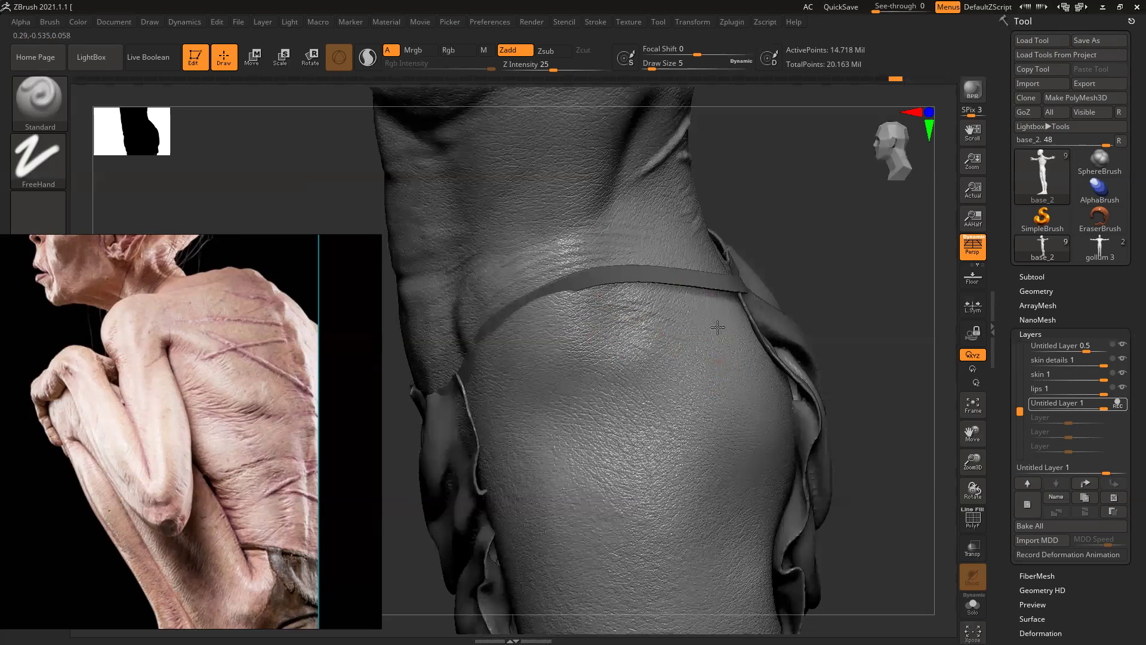
pyautogui.moveTo(600, 328); pyautogui.dragTo(660, 359)
# Step: Sculpt fine creases up the flank from the waist to the lower edge of the rib cage
pyautogui.keyDown('alt'); pyautogui.moveTo(763, 193); pyautogui.dragTo(755, 272); pyautogui.keyUp('alt')
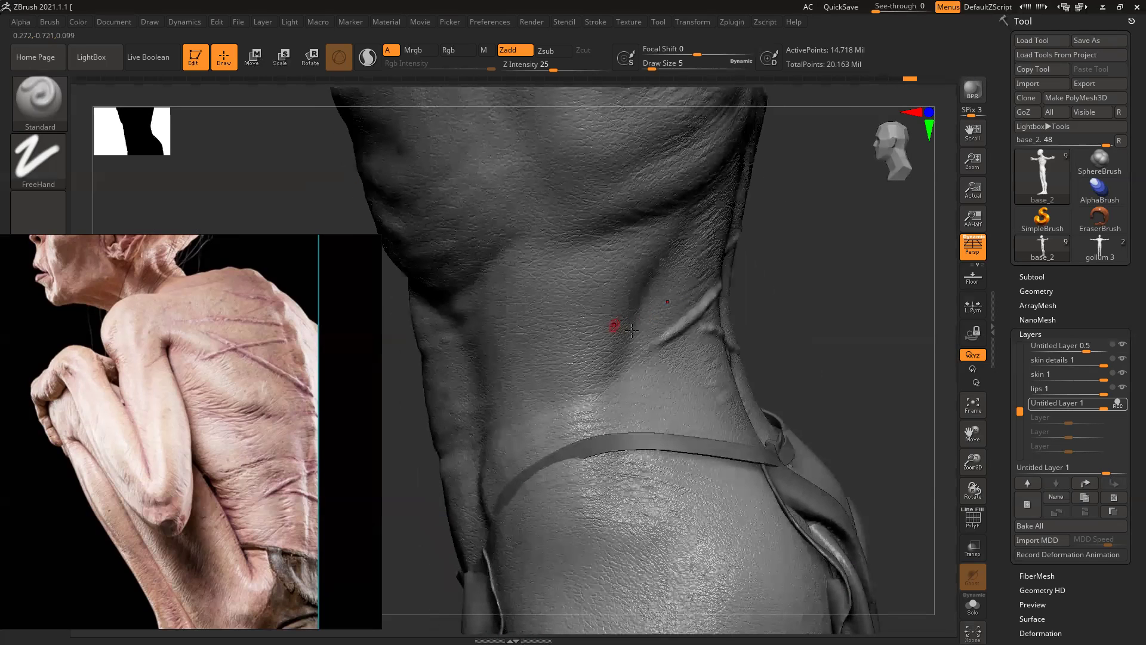
pyautogui.moveTo(633, 294); pyautogui.dragTo(640, 284)
pyautogui.keyDown('alt'); pyautogui.moveTo(777, 246); pyautogui.dragTo(811, 347); pyautogui.keyUp('alt')
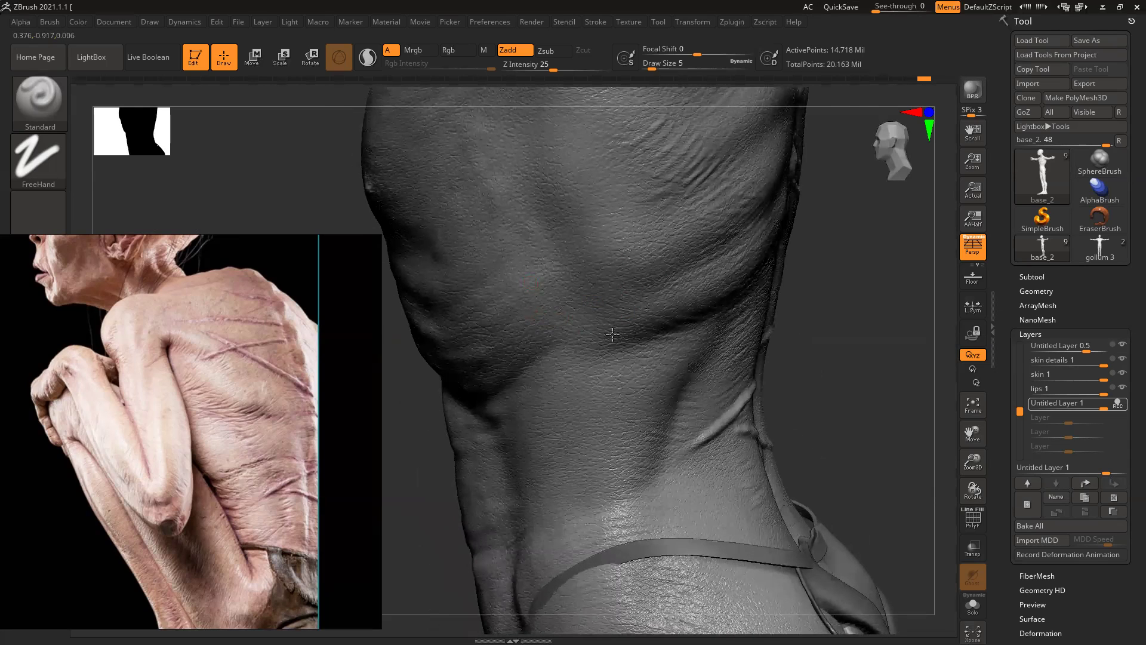
pyautogui.moveTo(616, 308); pyautogui.dragTo(568, 334)
pyautogui.moveTo(824, 340); pyautogui.dragTo(568, 369, button='right')
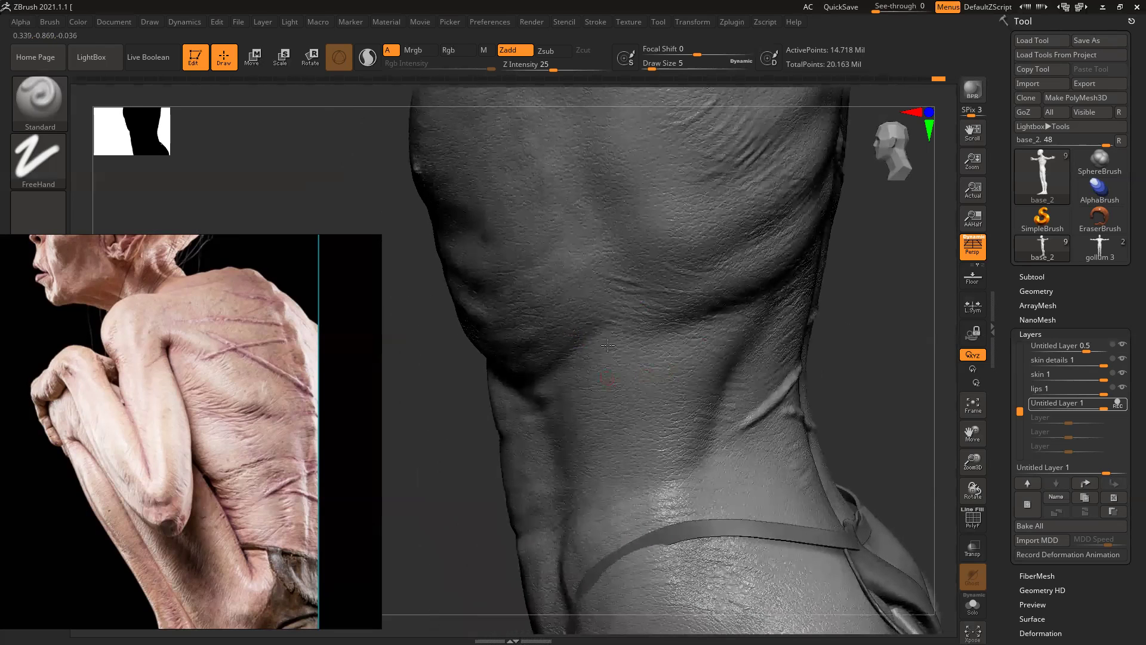
pyautogui.moveTo(568, 342); pyautogui.dragTo(538, 354)
# Step: Sculpt fine creases across the side of the abdomen between the rib cage and the hip
pyautogui.moveTo(421, 448); pyautogui.dragTo(538, 403)
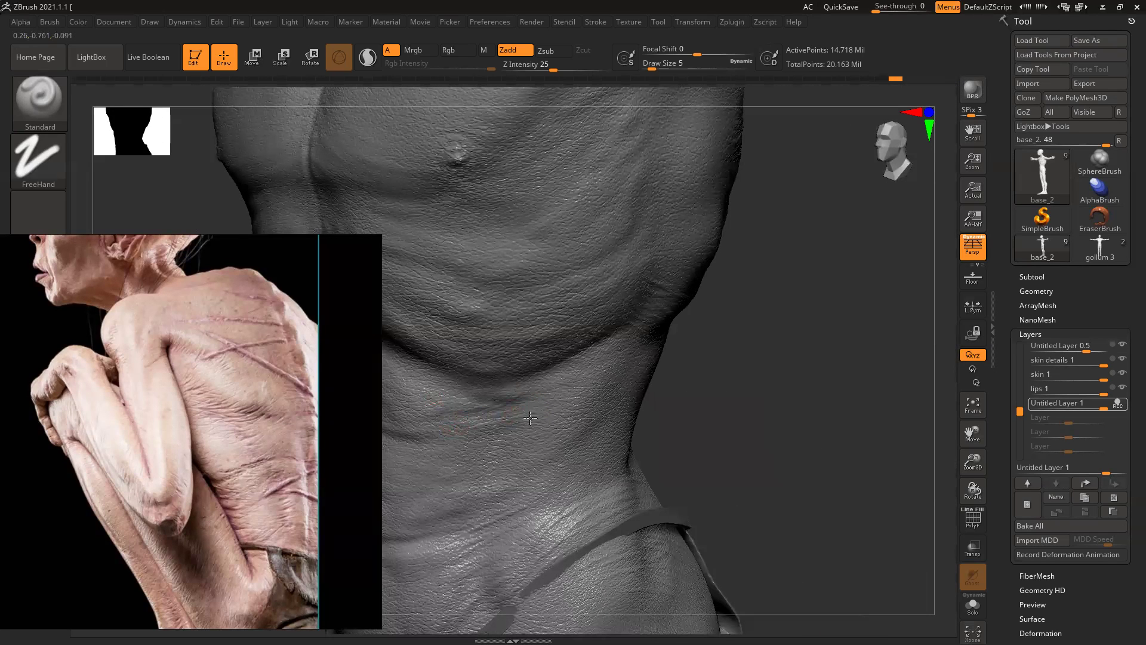
pyautogui.moveTo(516, 444); pyautogui.dragTo(549, 440)
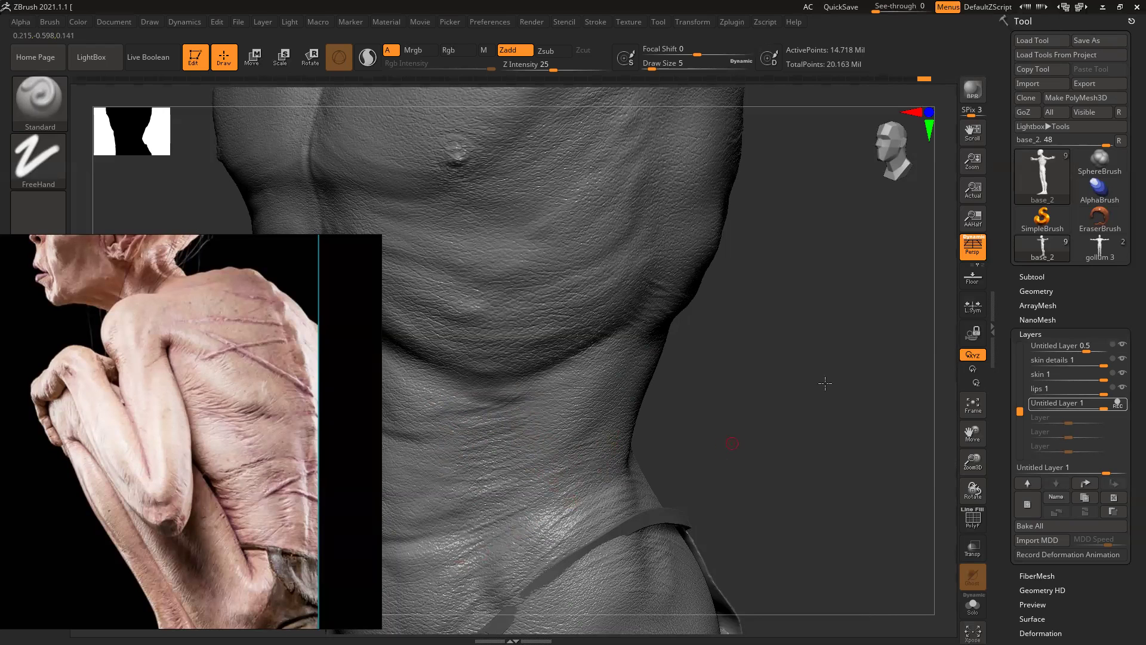
pyautogui.moveTo(826, 383); pyautogui.dragTo(693, 430)
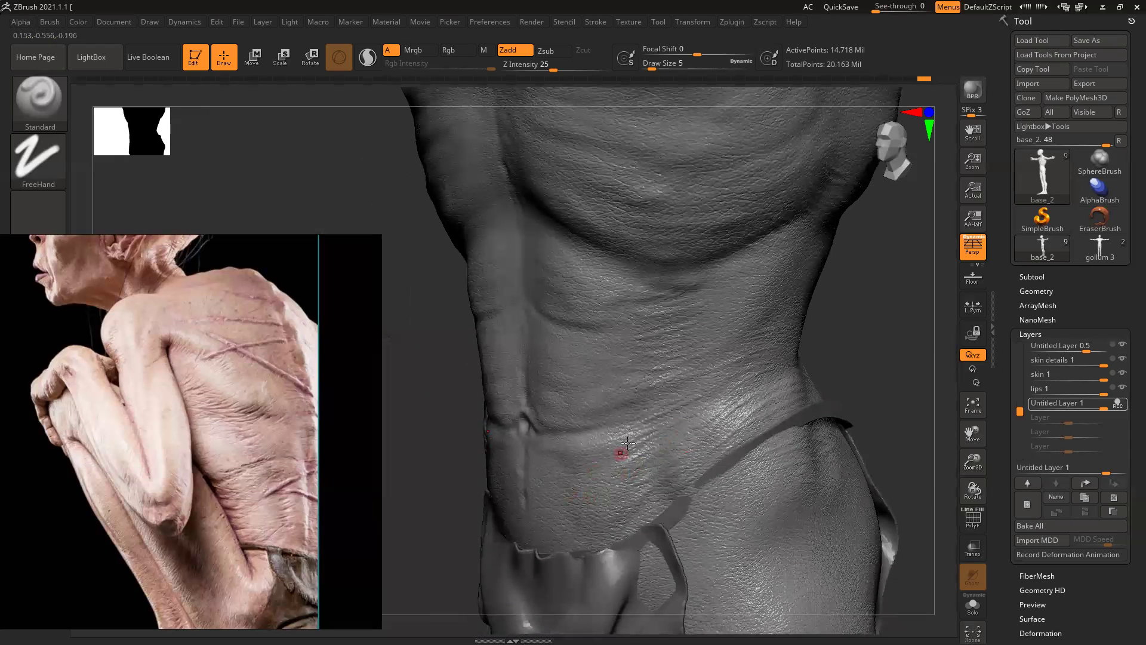
pyautogui.moveTo(412, 460); pyautogui.dragTo(564, 443)
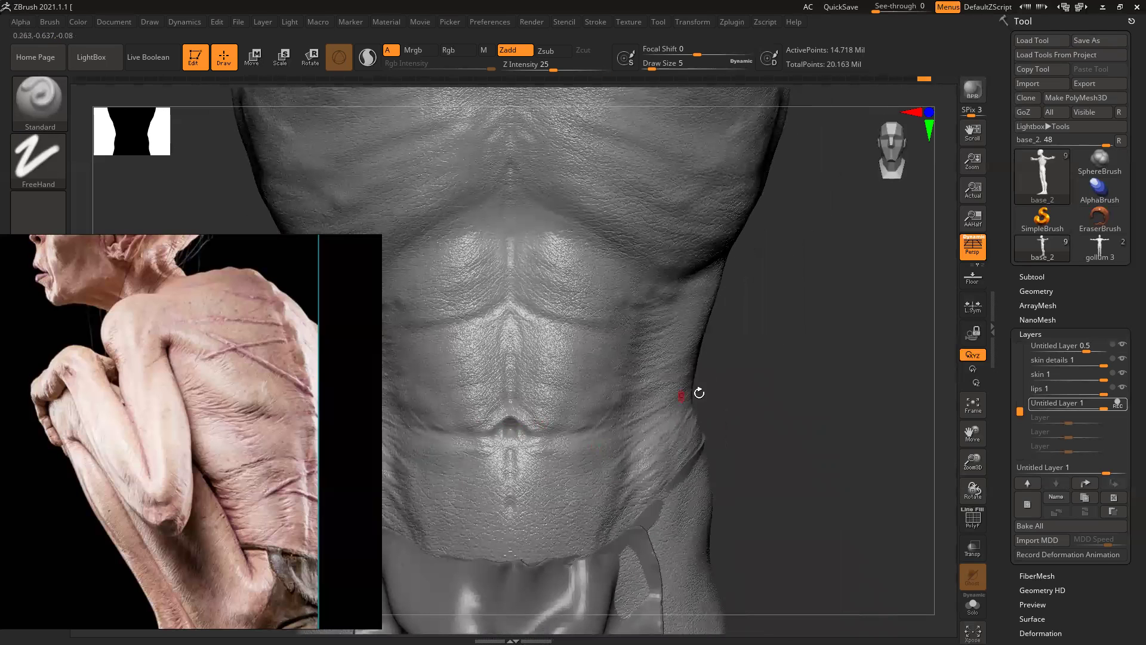
# Step: Sculpt creases at the front of the hip, along the waistband near the groin
pyautogui.moveTo(784, 452); pyautogui.dragTo(857, 410)
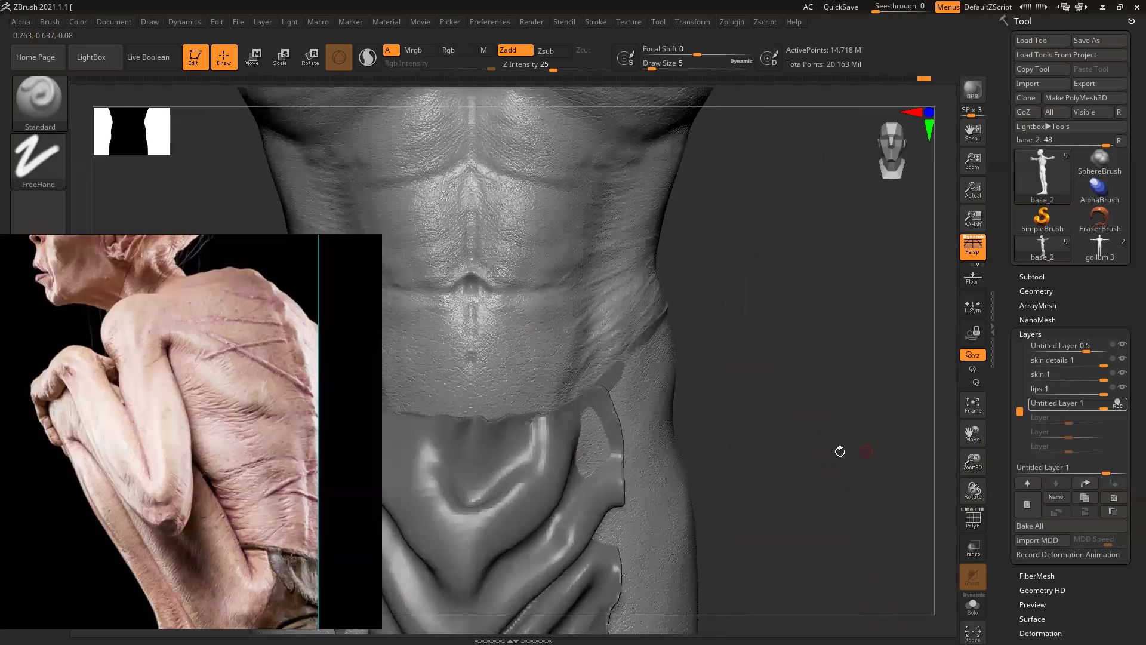
pyautogui.moveTo(840, 451); pyautogui.dragTo(903, 460)
pyautogui.keyDown('alt'); pyautogui.moveTo(695, 407); pyautogui.dragTo(654, 317, button='right'); pyautogui.keyUp('alt')
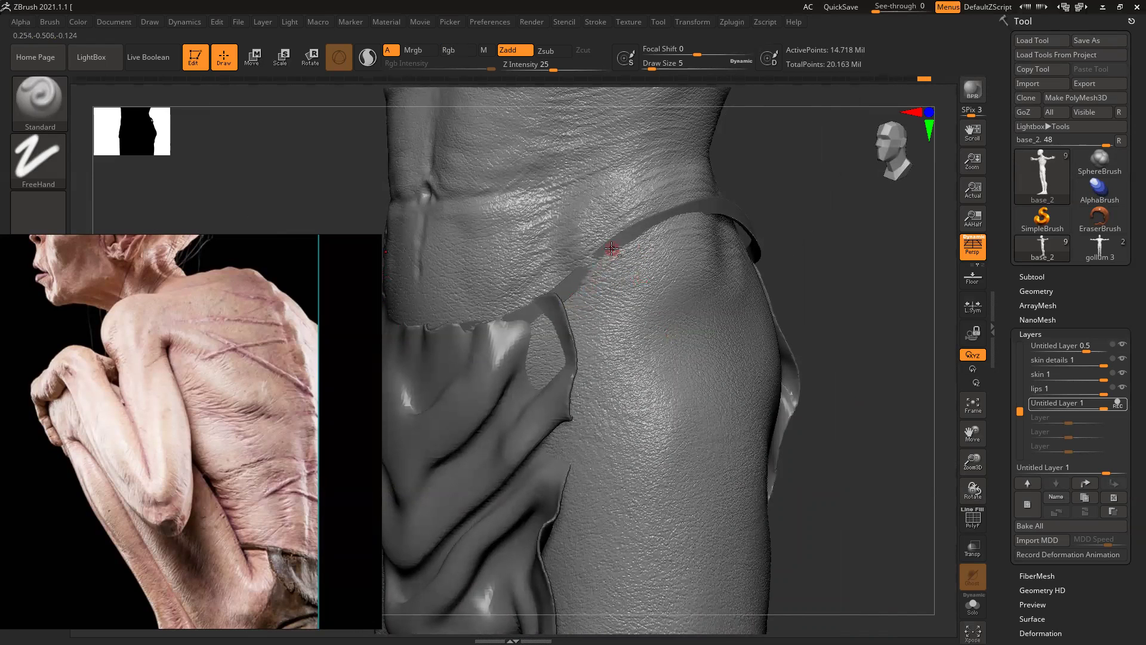
pyautogui.moveTo(575, 294); pyautogui.dragTo(620, 237)
# Step: Sculpt fine creases on the front of the shoulder along the armpit fold, undoing one stray stroke
pyautogui.moveTo(590, 299)
pyautogui.keyDown('ctrl'); pyautogui.mouseDown(button='right')
pyautogui.moveTo(843, 394)
pyautogui.moveTo(693, 346)
pyautogui.moveTo(804, 388)
pyautogui.moveTo(547, 455)
pyautogui.moveTo(629, 377)
pyautogui.mouseUp(button='right'); pyautogui.keyUp('ctrl')
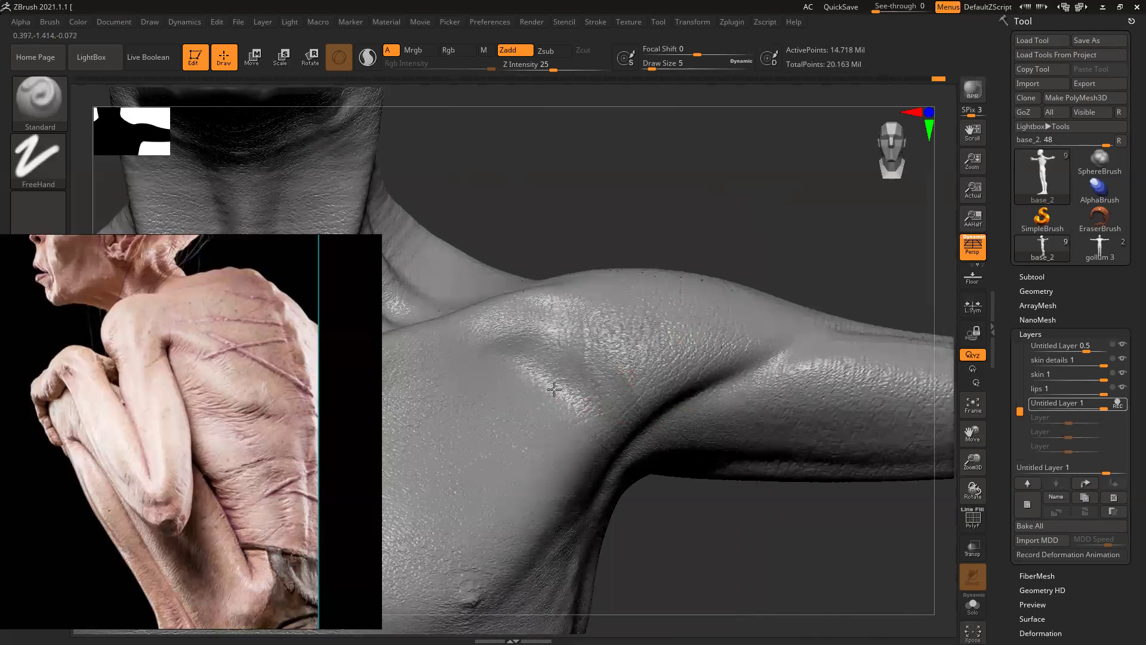
pyautogui.moveTo(768, 548); pyautogui.dragTo(576, 424)
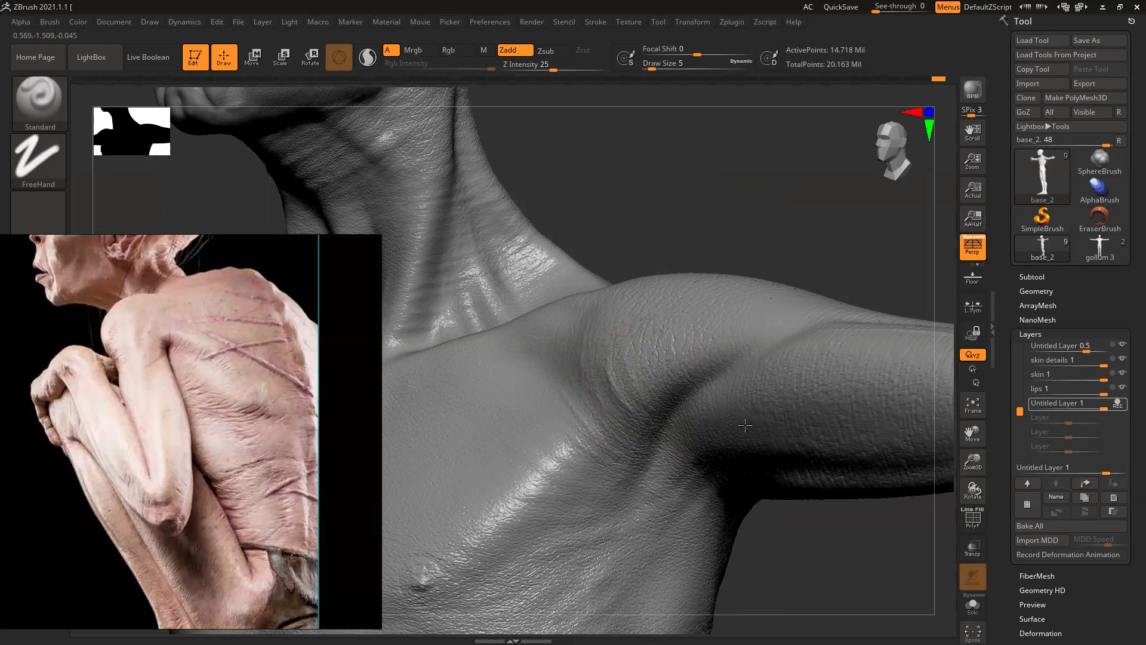
pyautogui.click(706, 384)
pyautogui.hotkey('ctrl', 'z')
pyautogui.moveTo(616, 416); pyautogui.dragTo(681, 469)
pyautogui.moveTo(886, 240); pyautogui.dragTo(826, 320)
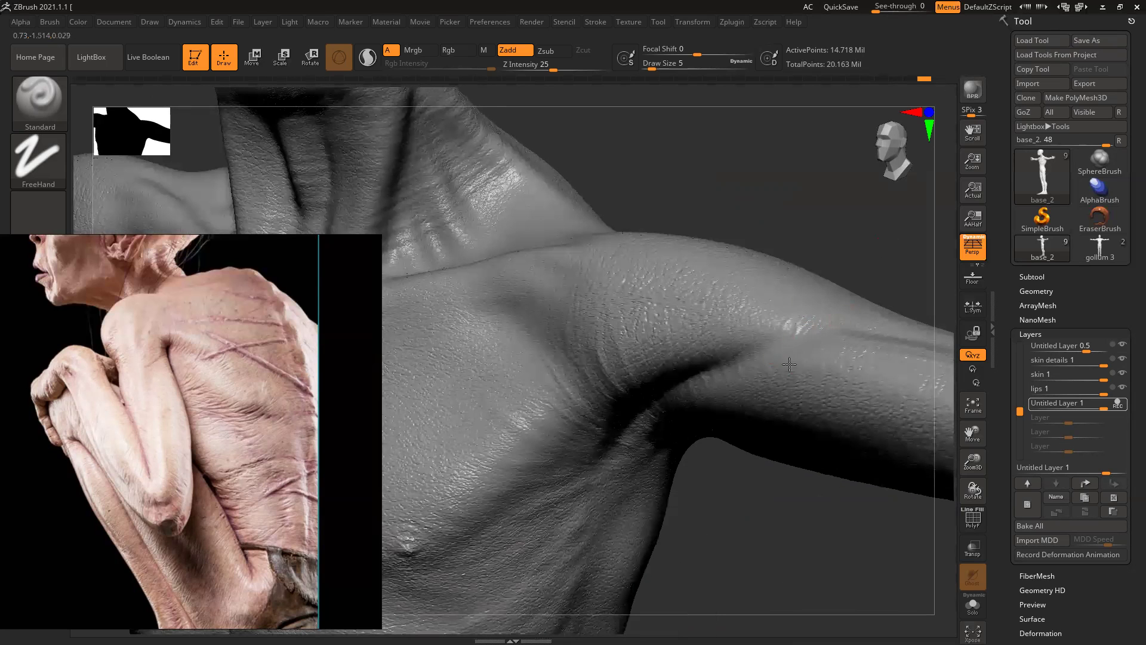
# Step: Sculpt fine folds in the armpit and around to the back of the shoulder
pyautogui.moveTo(762, 575); pyautogui.dragTo(731, 446)
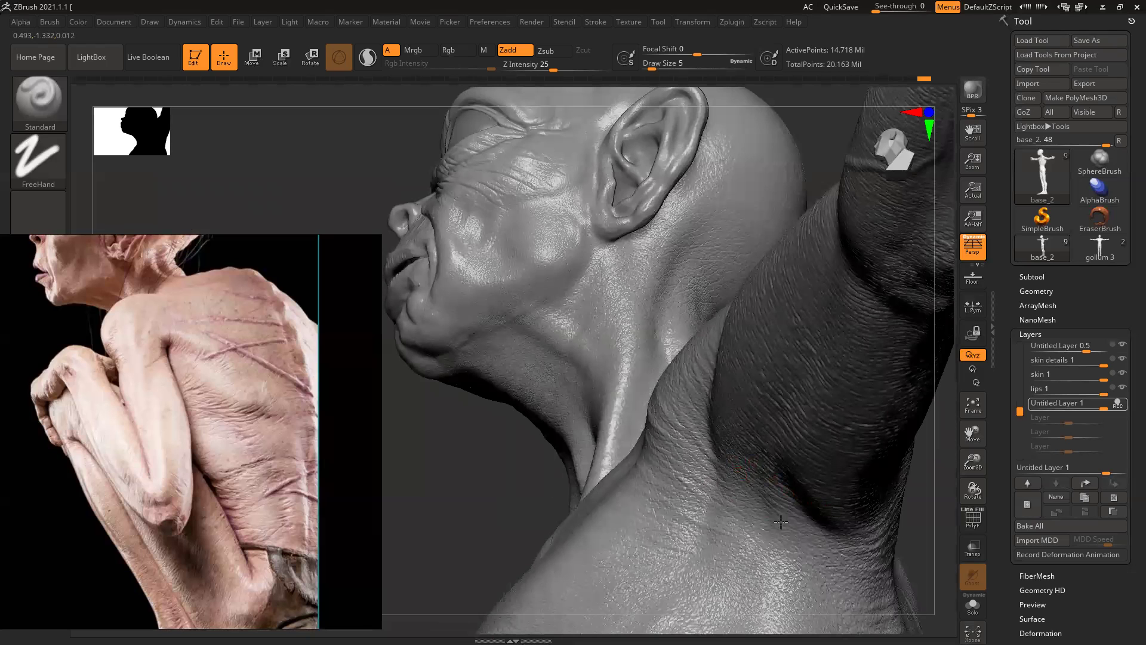
pyautogui.moveTo(834, 540)
pyautogui.mouseDown()
pyautogui.moveTo(755, 527)
pyautogui.moveTo(771, 537)
pyautogui.mouseUp()
pyautogui.keyDown('alt'); pyautogui.moveTo(904, 489); pyautogui.dragTo(692, 352); pyautogui.keyUp('alt')
pyautogui.moveTo(849, 400); pyautogui.dragTo(711, 440)
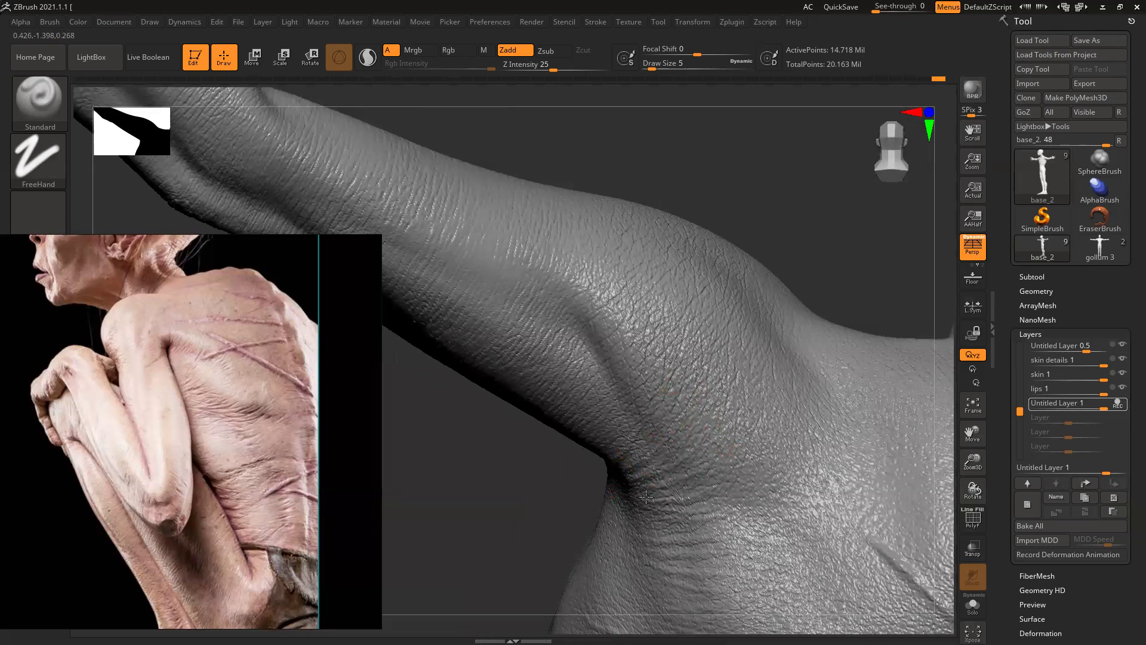
pyautogui.moveTo(615, 525); pyautogui.dragTo(591, 499)
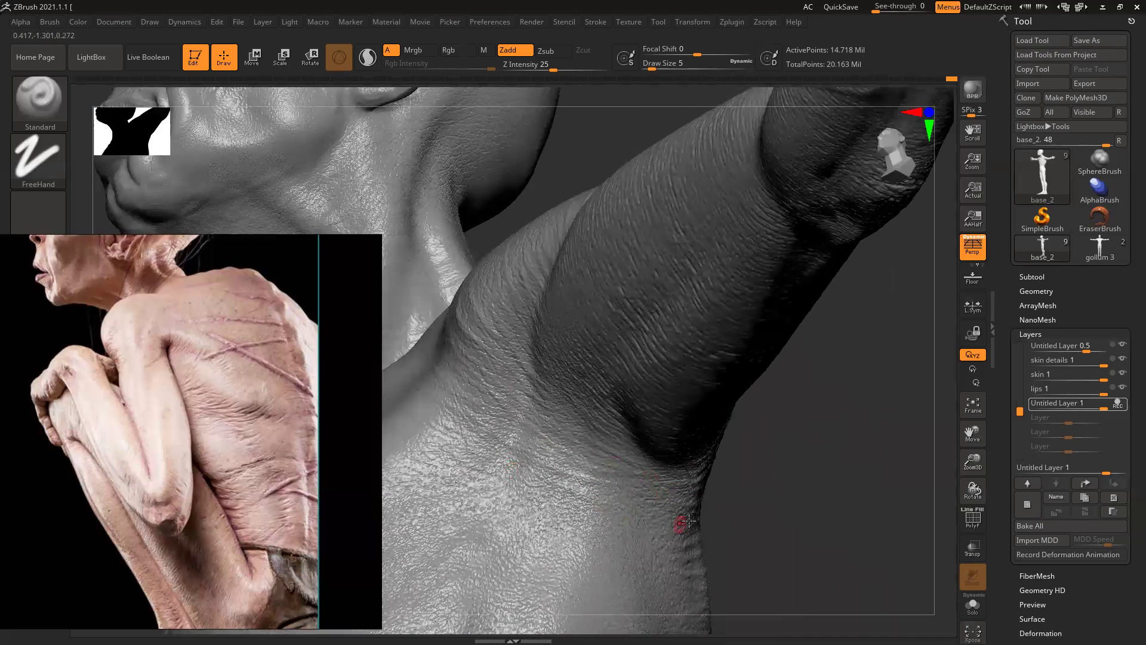
# Step: Add creases where the front shoulder fold meets the upper arm, and undo the last stroke there
pyautogui.moveTo(824, 435)
pyautogui.mouseDown()
pyautogui.moveTo(852, 455)
pyautogui.moveTo(826, 529)
pyautogui.moveTo(686, 501)
pyautogui.moveTo(582, 272)
pyautogui.mouseUp()
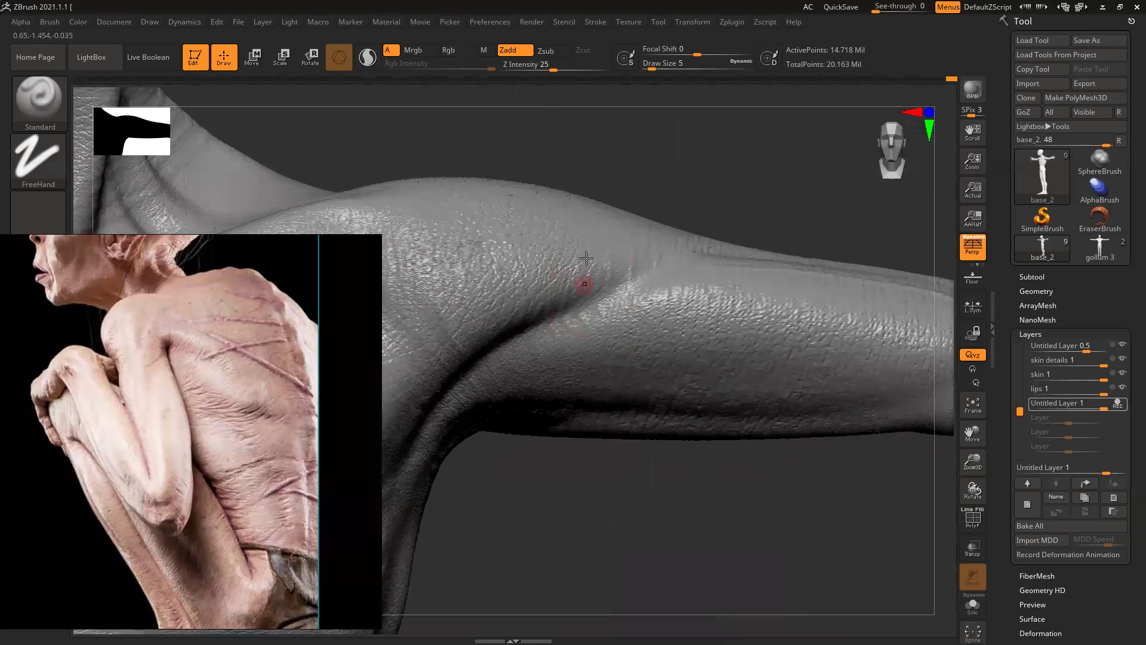
pyautogui.click(626, 263)
pyautogui.click(578, 327)
pyautogui.hotkey('ctrl', 'z')
pyautogui.moveTo(784, 217)
pyautogui.mouseDown()
pyautogui.moveTo(854, 222)
pyautogui.moveTo(805, 225)
pyautogui.moveTo(810, 336)
pyautogui.mouseUp()
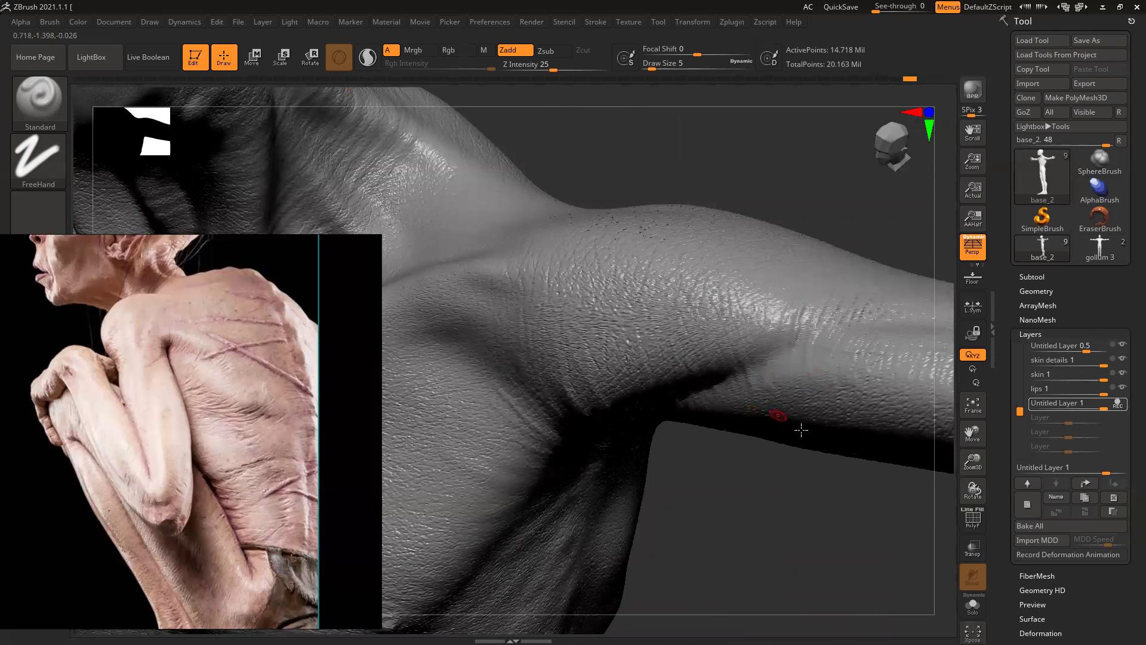
# Step: Sculpt fine creases across the inner elbow where the upper arm meets the forearm
pyautogui.keyDown('alt'); pyautogui.moveTo(854, 532); pyautogui.dragTo(573, 552); pyautogui.keyUp('alt')
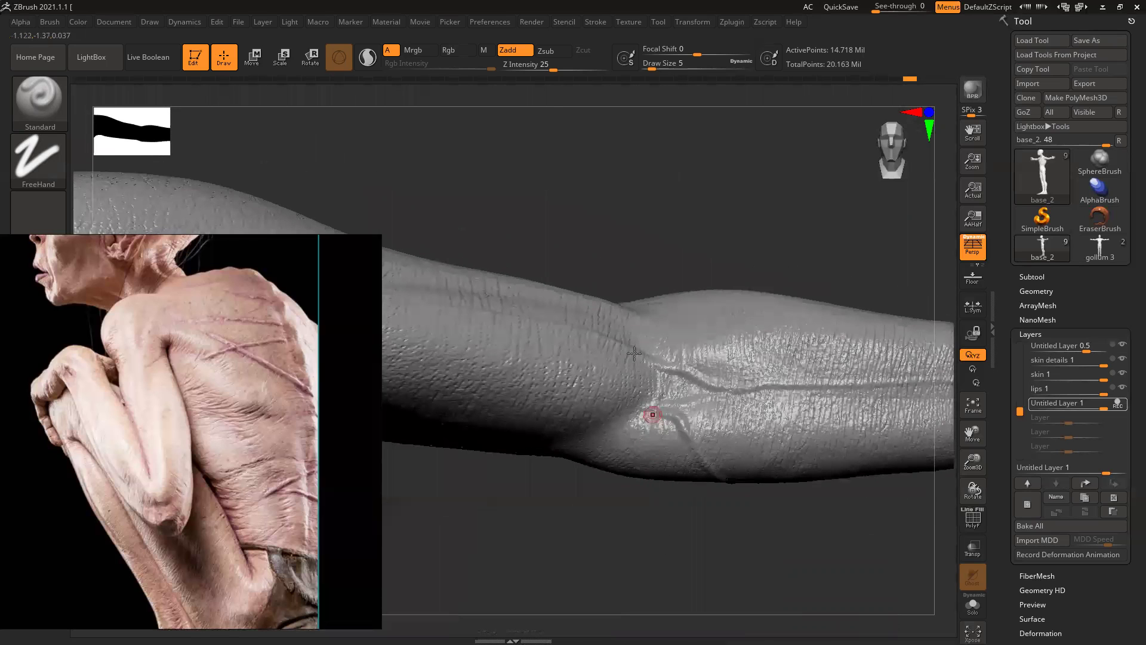
pyautogui.moveTo(656, 431)
pyautogui.mouseDown()
pyautogui.moveTo(672, 329)
pyautogui.moveTo(696, 391)
pyautogui.mouseUp()
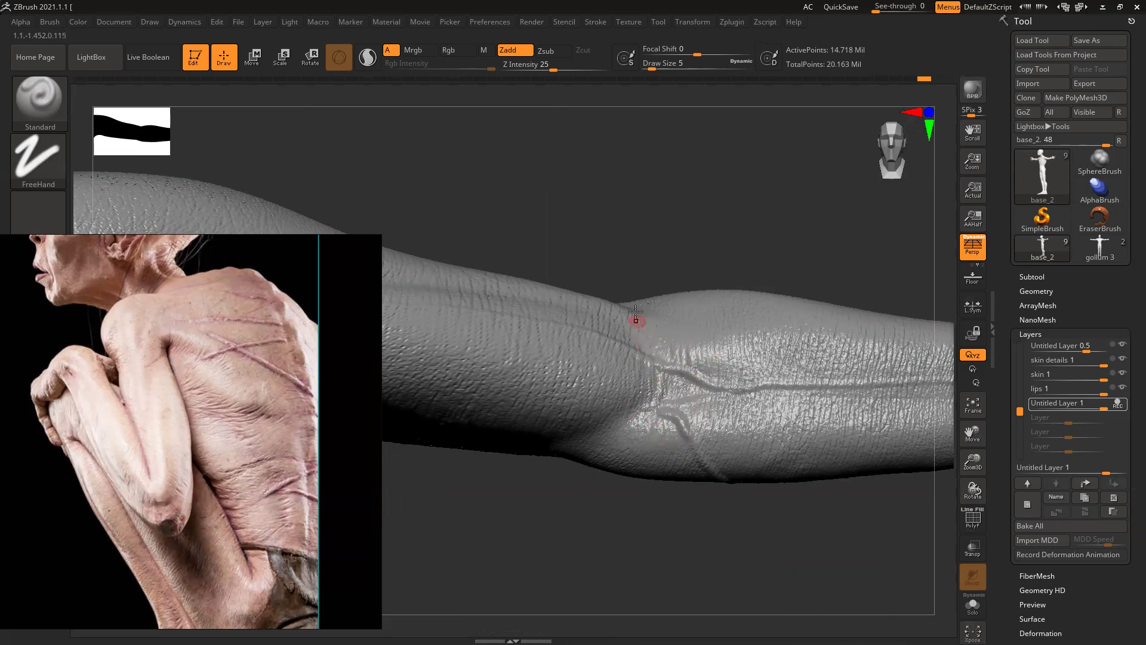
pyautogui.click(603, 442)
pyautogui.click(708, 295)
# Step: Sculpt fine wrinkles around the bony point of the elbow
pyautogui.moveTo(776, 218); pyautogui.dragTo(647, 227)
pyautogui.moveTo(745, 476); pyautogui.dragTo(701, 418)
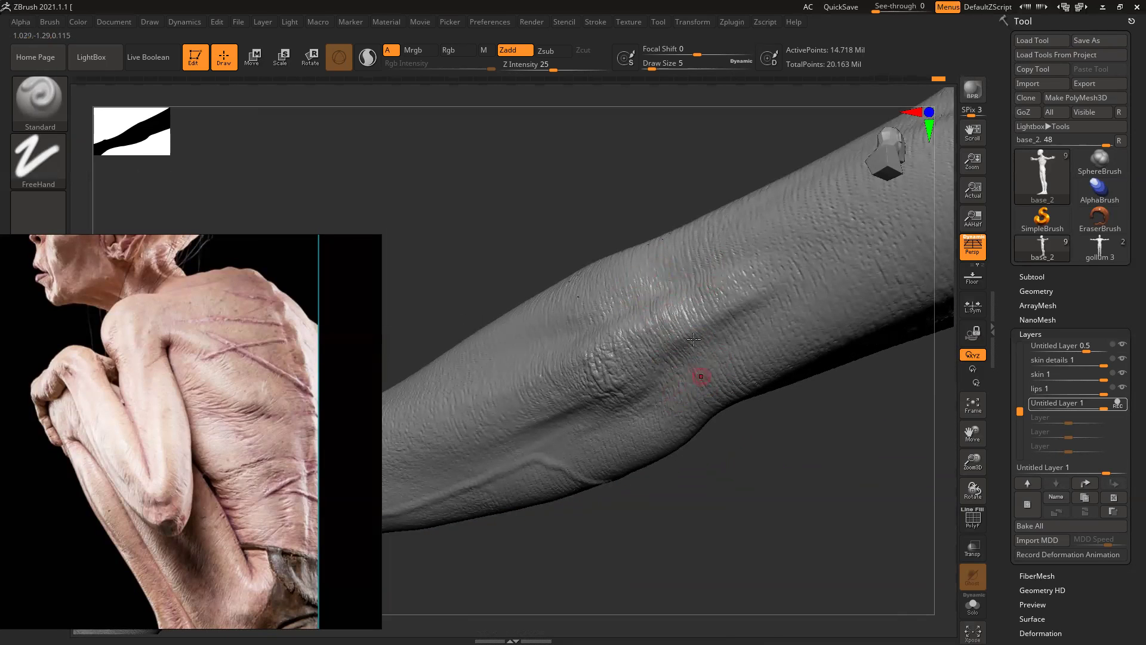
pyautogui.moveTo(695, 477); pyautogui.dragTo(717, 442)
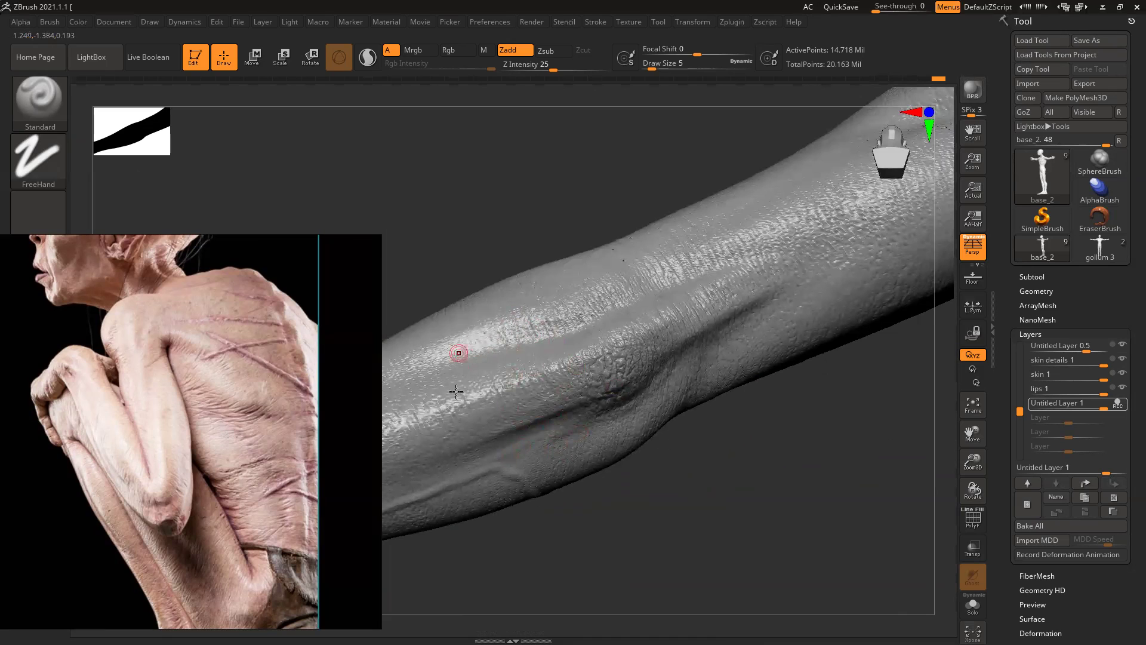
# Step: Sculpt fine creases along the forearm from the elbow to the wrist, undoing and redoing a stroke to compare
pyautogui.moveTo(762, 496)
pyautogui.mouseDown()
pyautogui.moveTo(691, 461)
pyautogui.moveTo(676, 424)
pyautogui.mouseUp()
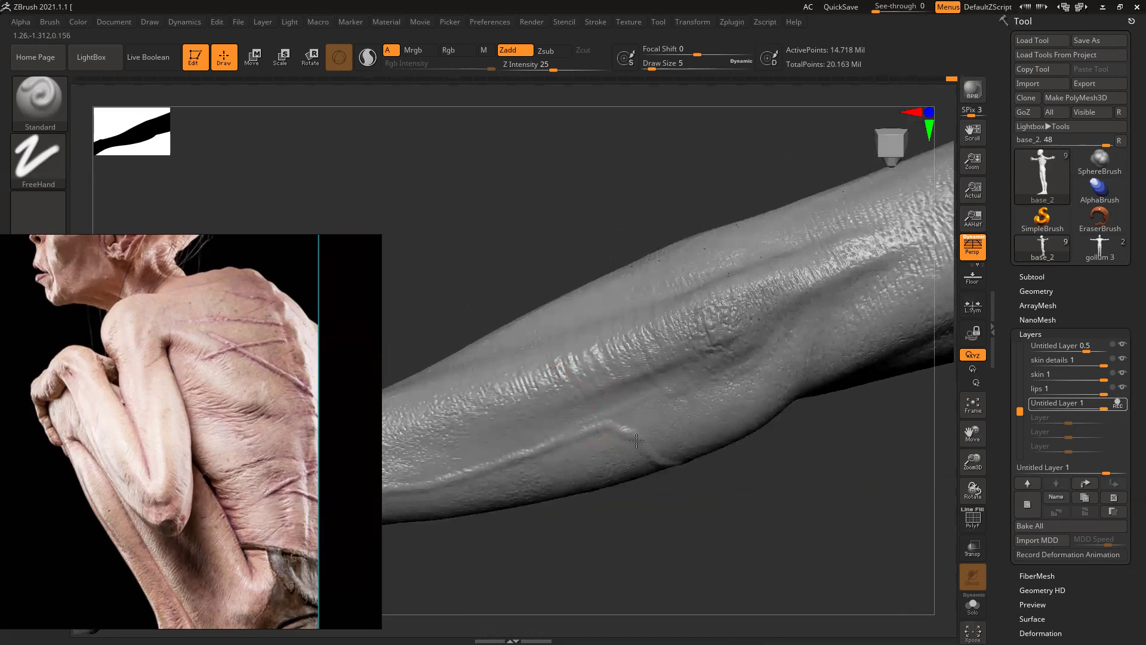
pyautogui.hotkey('ctrl', 'z')
pyautogui.hotkey('ctrl', 'shift', 'z')
pyautogui.moveTo(768, 473); pyautogui.dragTo(777, 431)
pyautogui.press('d')
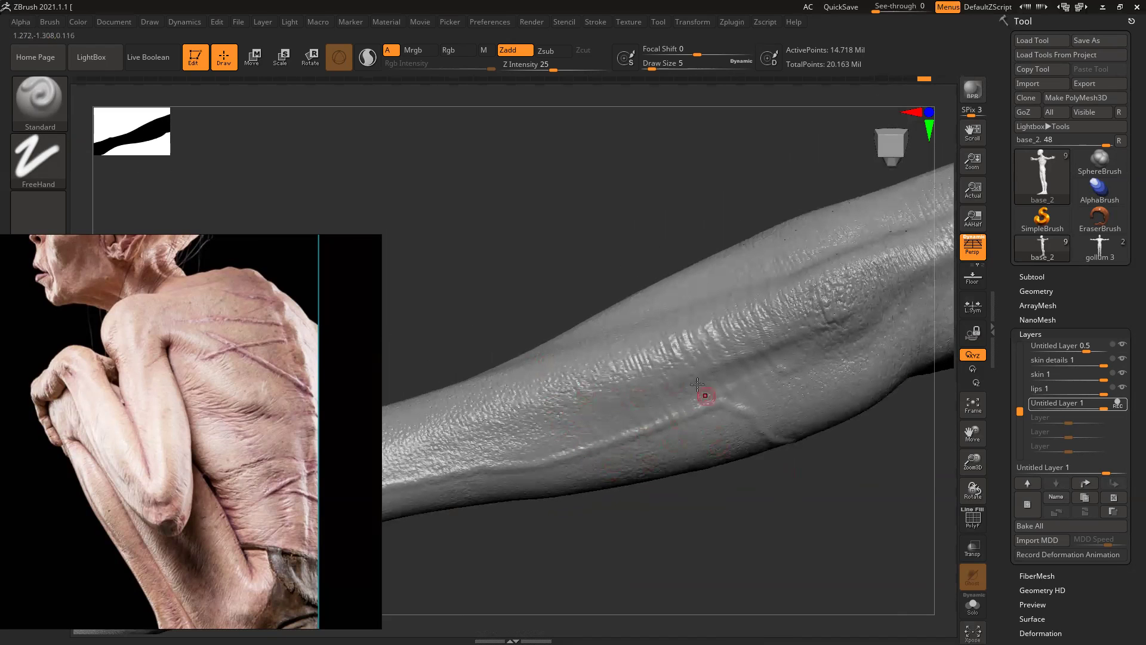
pyautogui.keyDown('alt'); pyautogui.moveTo(607, 514); pyautogui.dragTo(664, 425); pyautogui.keyUp('alt')
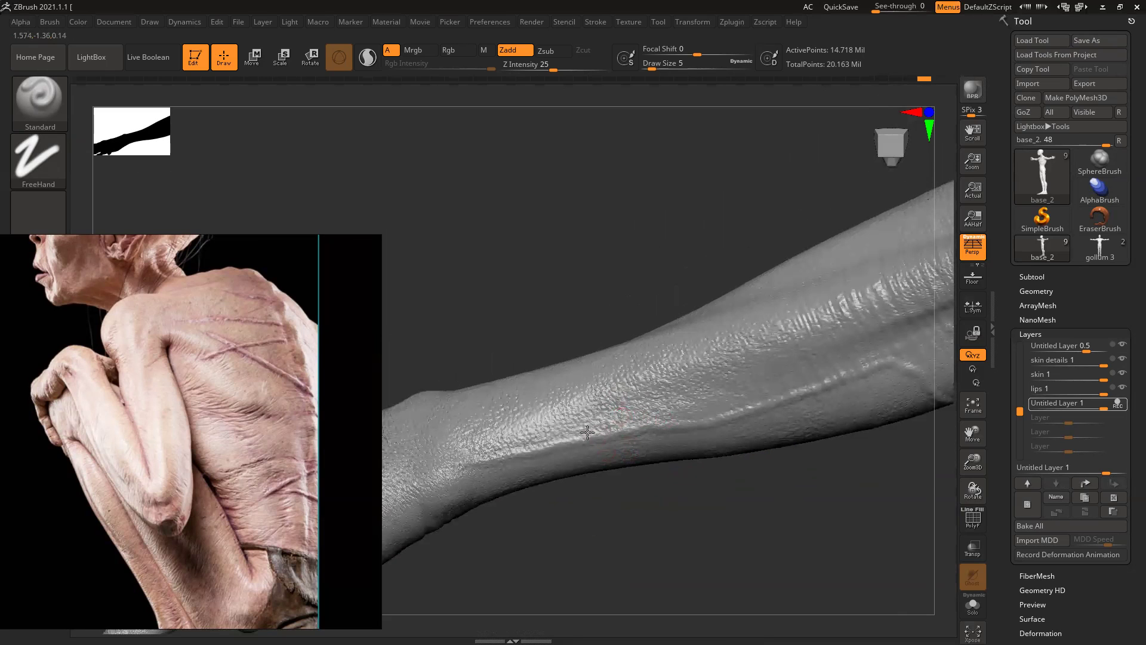
pyautogui.moveTo(617, 267); pyautogui.dragTo(633, 277)
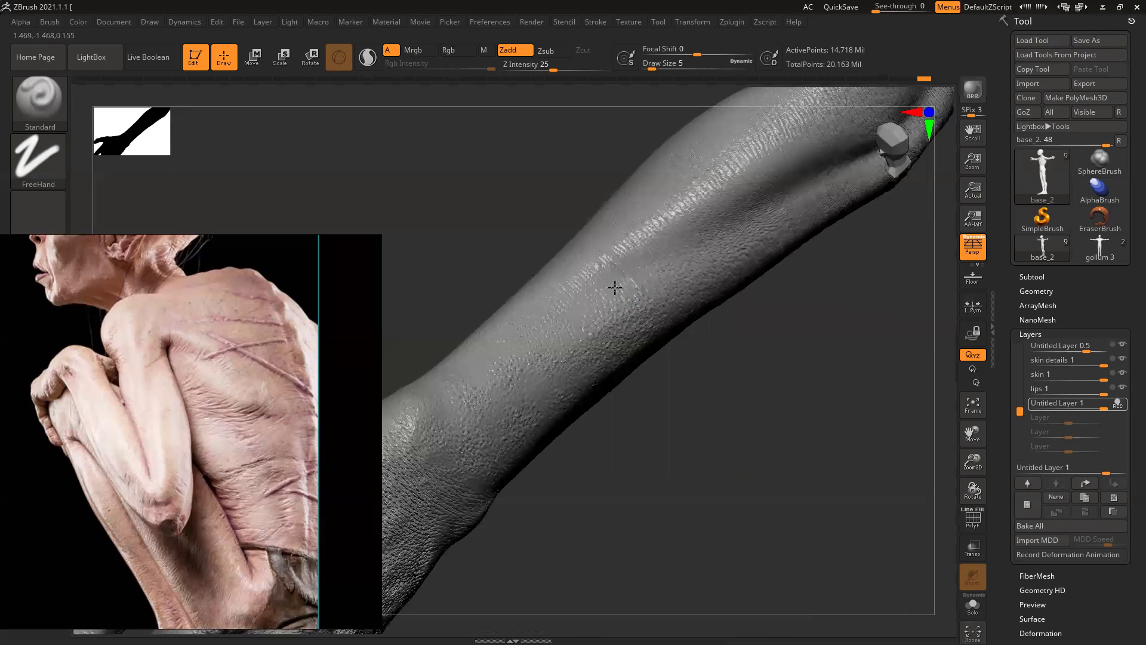
# Step: Sculpt fine creases on the outer side of the elbow, the upper forearm and the adjoining upper arm
pyautogui.moveTo(776, 400); pyautogui.dragTo(659, 375)
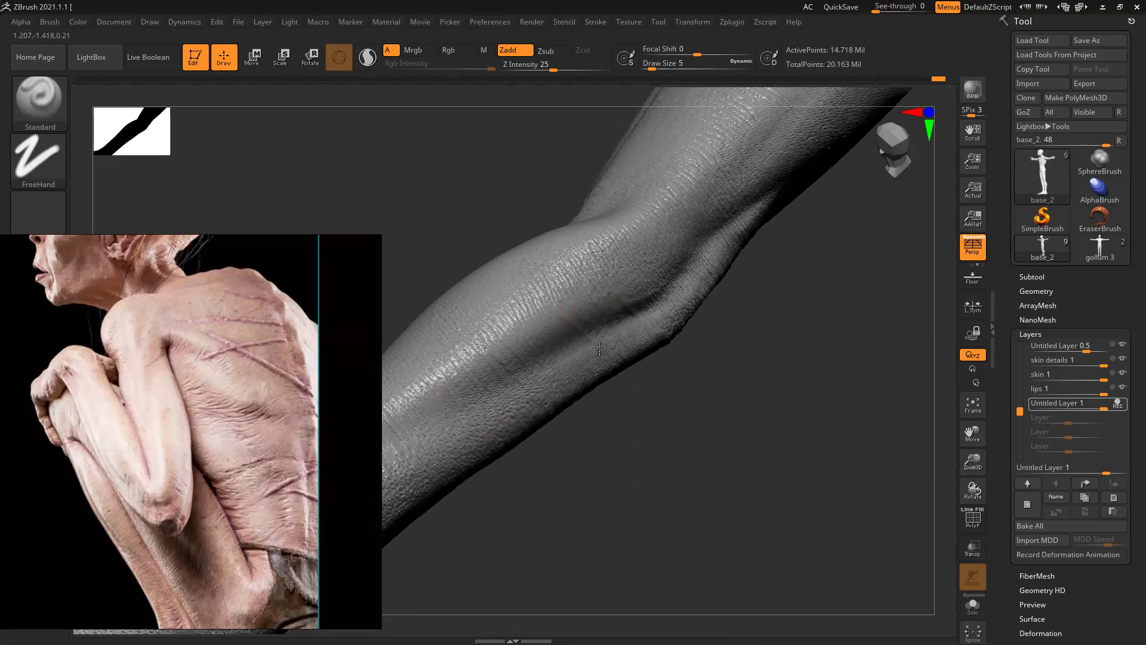
pyautogui.moveTo(561, 323)
pyautogui.mouseDown()
pyautogui.moveTo(573, 370)
pyautogui.moveTo(560, 367)
pyautogui.mouseUp()
pyautogui.moveTo(556, 319); pyautogui.dragTo(599, 362)
pyautogui.moveTo(659, 304); pyautogui.dragTo(703, 260)
pyautogui.moveTo(757, 205)
pyautogui.mouseDown()
pyautogui.moveTo(713, 263)
pyautogui.moveTo(719, 276)
pyautogui.mouseUp()
# Step: Examine the wrinkles and scars across the back from the shoulder blades down to the waistband
pyautogui.moveTo(729, 239)
pyautogui.keyDown('ctrl'); pyautogui.mouseDown(button='right')
pyautogui.moveTo(522, 464)
pyautogui.moveTo(678, 439)
pyautogui.moveTo(370, 425)
pyautogui.mouseUp(button='right'); pyautogui.keyUp('ctrl')
pyautogui.moveTo(853, 382); pyautogui.dragTo(588, 298, button='right')
pyautogui.moveTo(630, 362)
pyautogui.mouseDown(button='right')
pyautogui.moveTo(673, 396)
pyautogui.moveTo(701, 394)
pyautogui.moveTo(593, 366)
pyautogui.moveTo(730, 426)
pyautogui.moveTo(519, 340)
pyautogui.mouseUp(button='right')
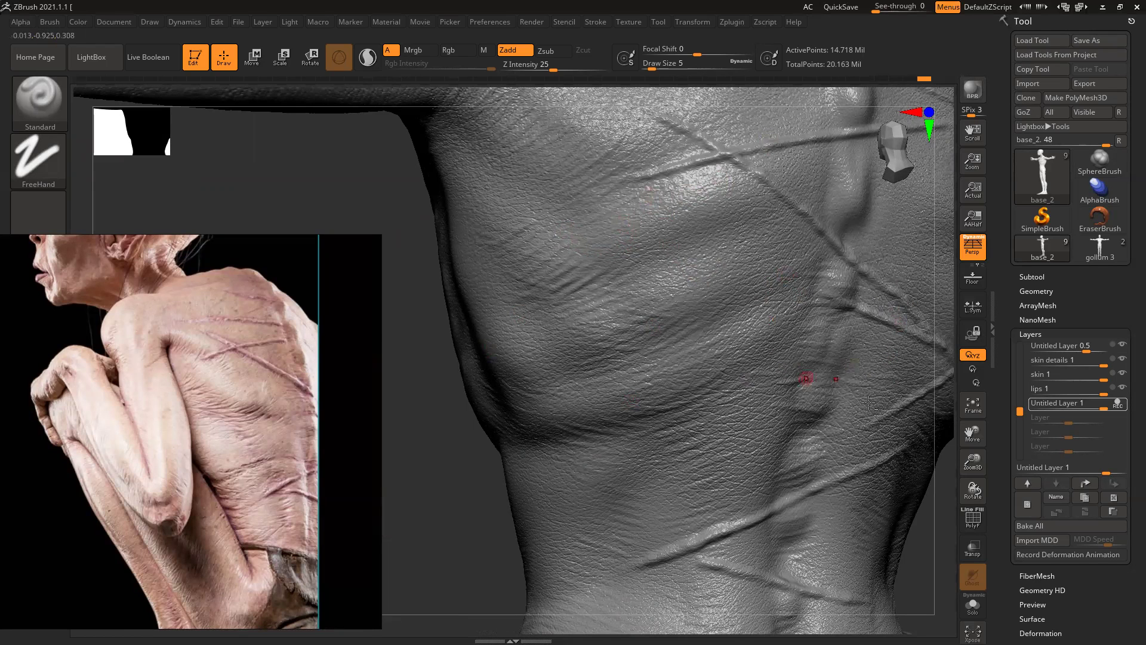
pyautogui.moveTo(938, 402)
pyautogui.mouseDown(button='right')
pyautogui.moveTo(872, 402)
pyautogui.moveTo(729, 463)
pyautogui.mouseUp(button='right')
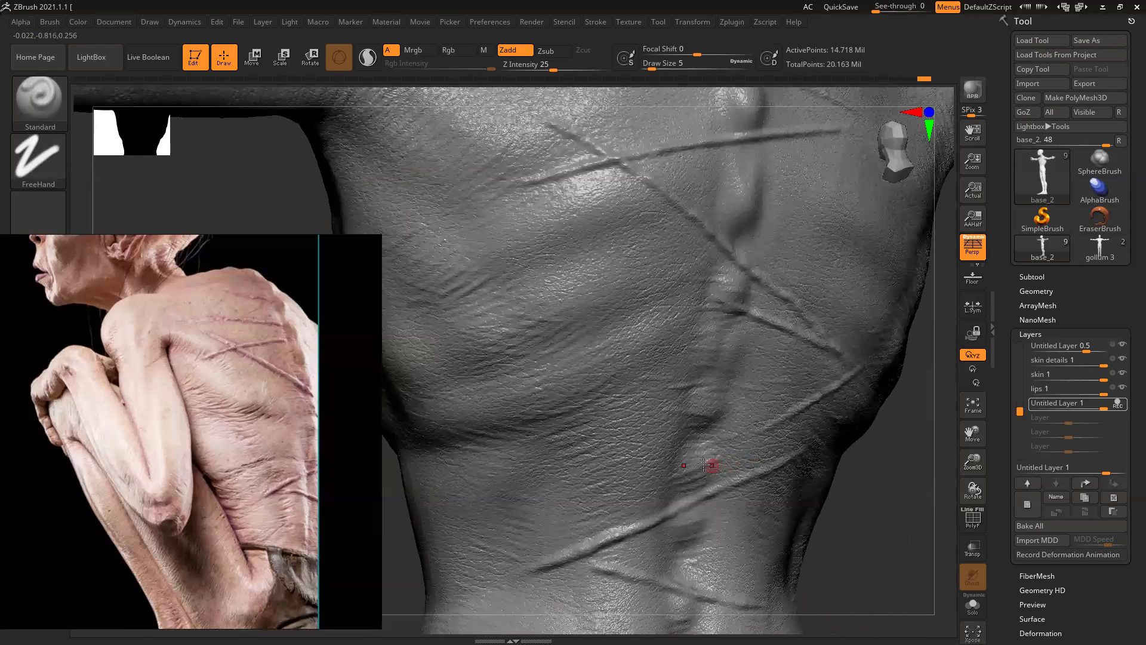
pyautogui.moveTo(866, 525); pyautogui.dragTo(862, 384, button='right')
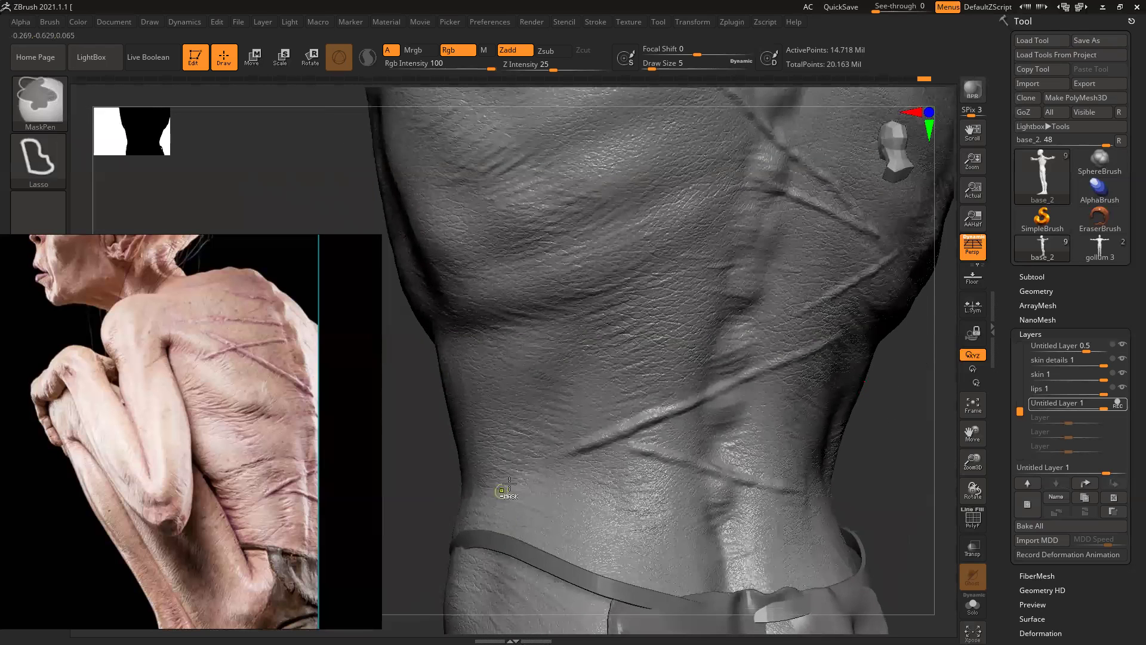
# Step: Sculpt fine creases along the lower end of the long diagonal waist scar at draw size 2, undoing the last stroke
pyautogui.press('ctrl')
pyautogui.press('[')
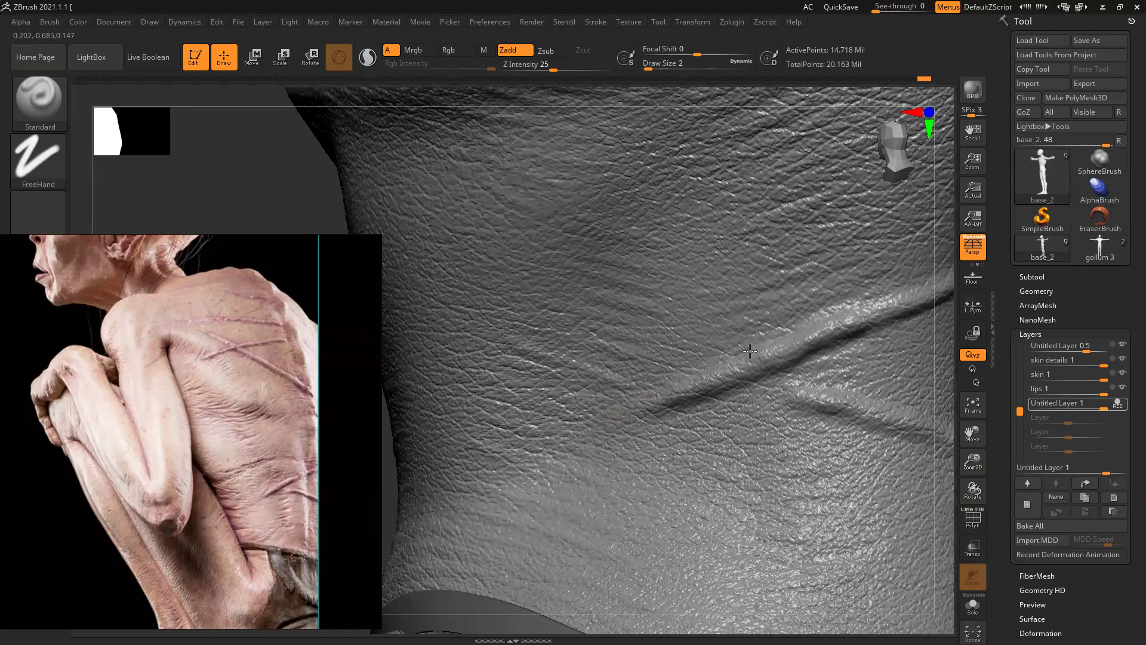
pyautogui.moveTo(933, 279)
pyautogui.mouseDown()
pyautogui.moveTo(775, 339)
pyautogui.moveTo(752, 382)
pyautogui.moveTo(650, 413)
pyautogui.moveTo(843, 352)
pyautogui.moveTo(708, 397)
pyautogui.mouseUp()
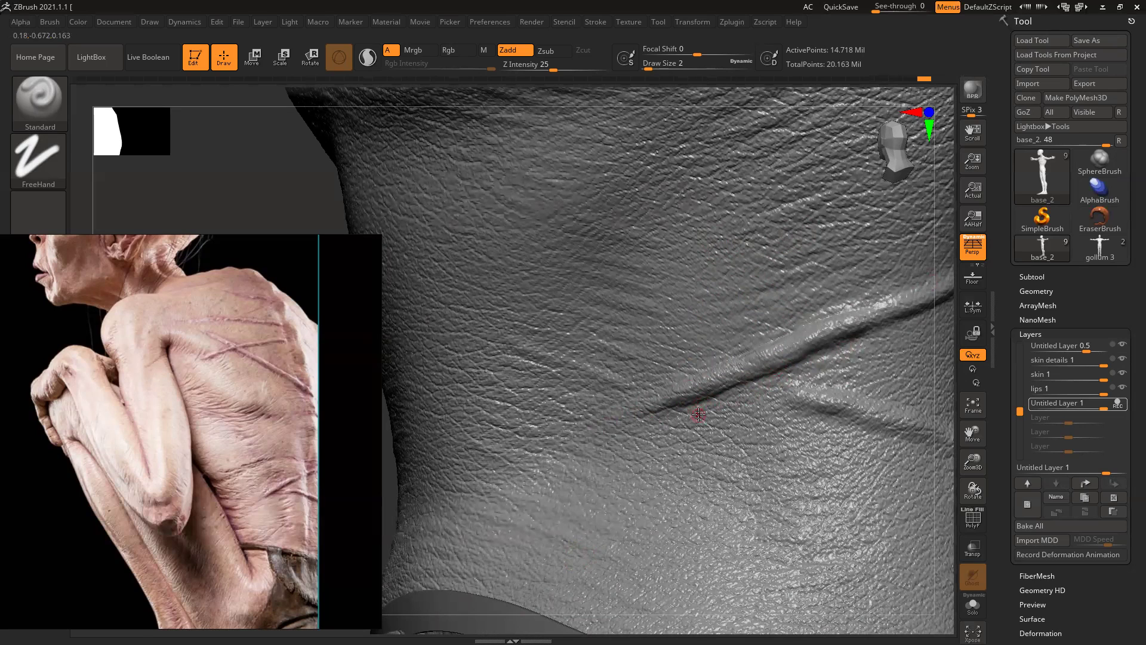
pyautogui.press(']')
pyautogui.press(']')
pyautogui.moveTo(654, 418)
pyautogui.mouseDown()
pyautogui.moveTo(669, 445)
pyautogui.moveTo(697, 400)
pyautogui.moveTo(734, 403)
pyautogui.moveTo(748, 382)
pyautogui.moveTo(743, 408)
pyautogui.mouseUp()
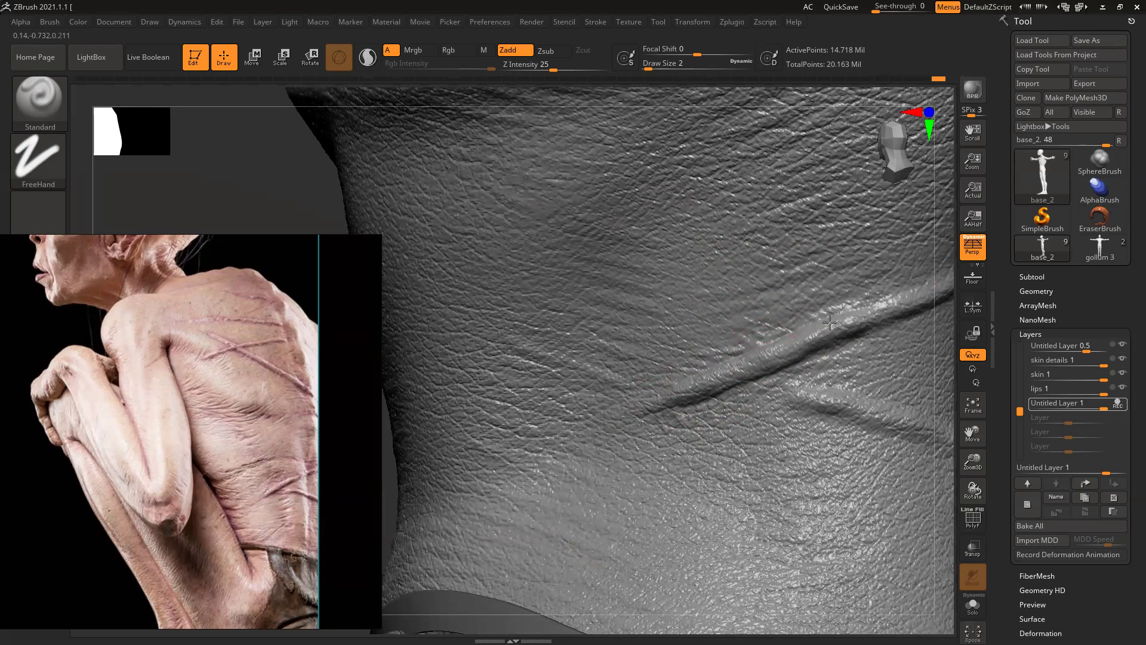
pyautogui.moveTo(869, 309); pyautogui.dragTo(872, 295)
pyautogui.hotkey('ctrl', 'z')
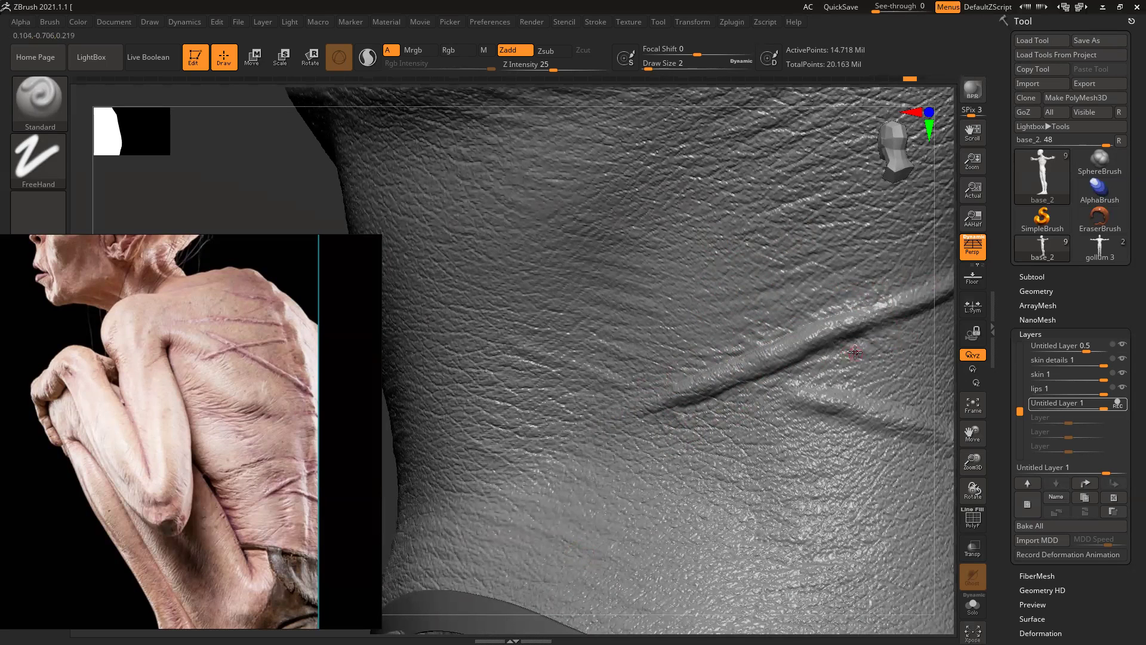
# Step: Sculpt fine creases along the long scar from the spine to its upper end and smooth that end
pyautogui.moveTo(946, 317)
pyautogui.keyDown('alt'); pyautogui.mouseDown()
pyautogui.moveTo(727, 361)
pyautogui.moveTo(684, 400)
pyautogui.mouseUp(); pyautogui.keyUp('alt')
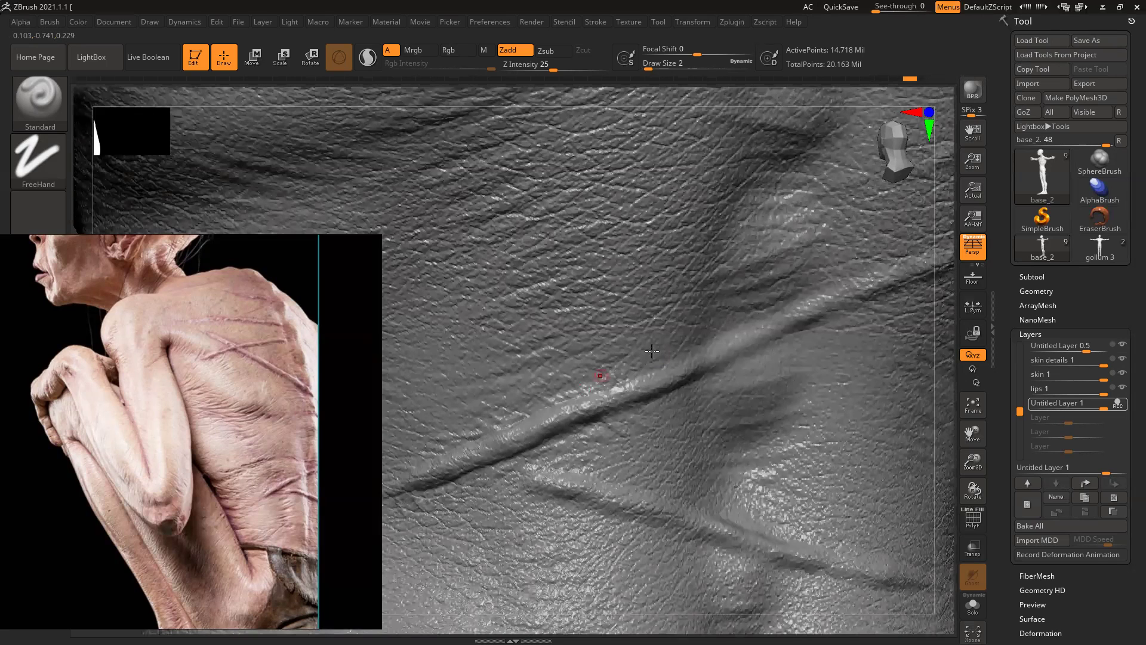
pyautogui.hotkey('ctrl', 'shift', 'z')
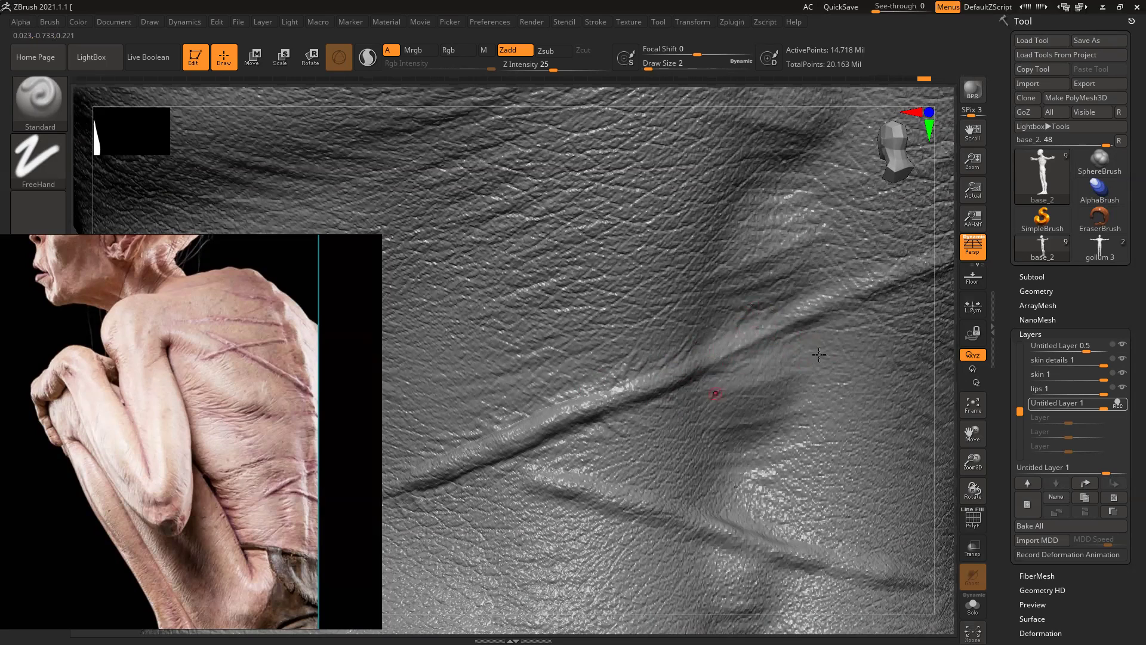
pyautogui.moveTo(872, 271); pyautogui.dragTo(806, 320)
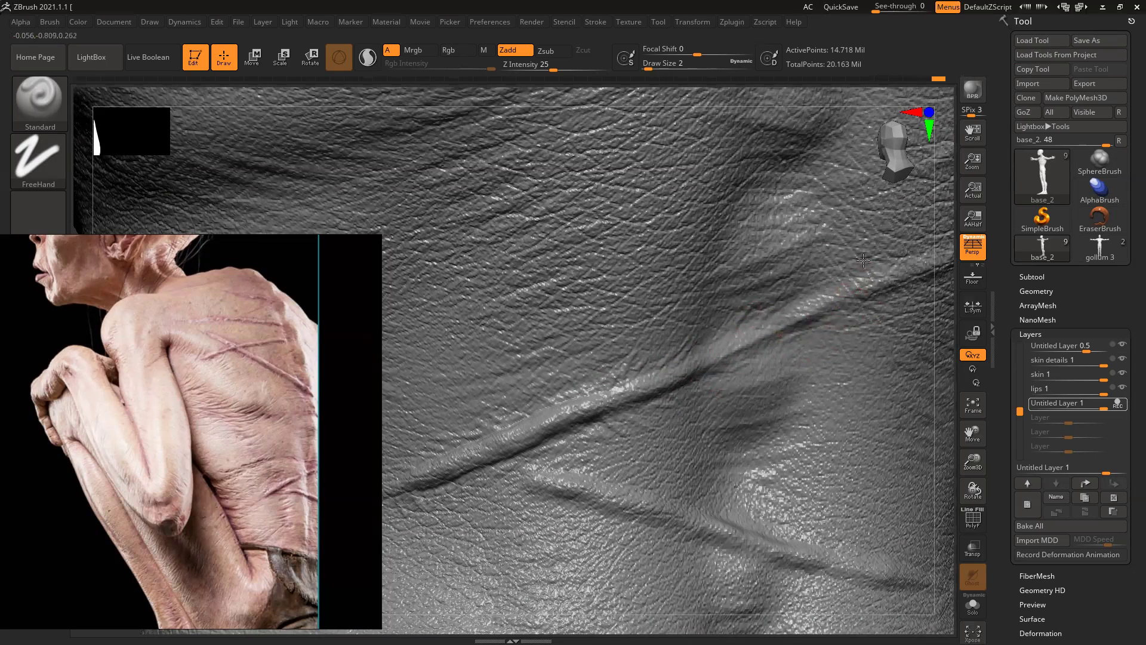
pyautogui.moveTo(939, 289)
pyautogui.mouseDown()
pyautogui.moveTo(765, 364)
pyautogui.moveTo(714, 341)
pyautogui.mouseUp()
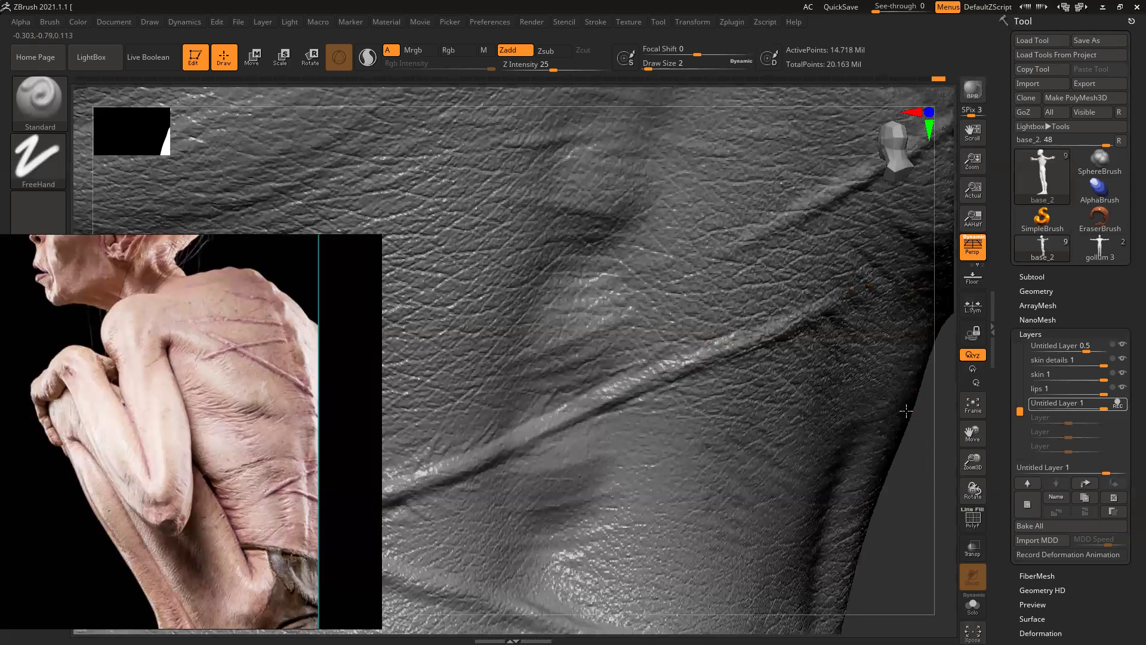
pyautogui.moveTo(906, 409); pyautogui.dragTo(862, 293, button='right')
pyautogui.moveTo(875, 275); pyautogui.dragTo(800, 319)
pyautogui.keyDown('shift'); pyautogui.moveTo(859, 295); pyautogui.dragTo(797, 326); pyautogui.keyUp('shift')
pyautogui.press('ctrl')
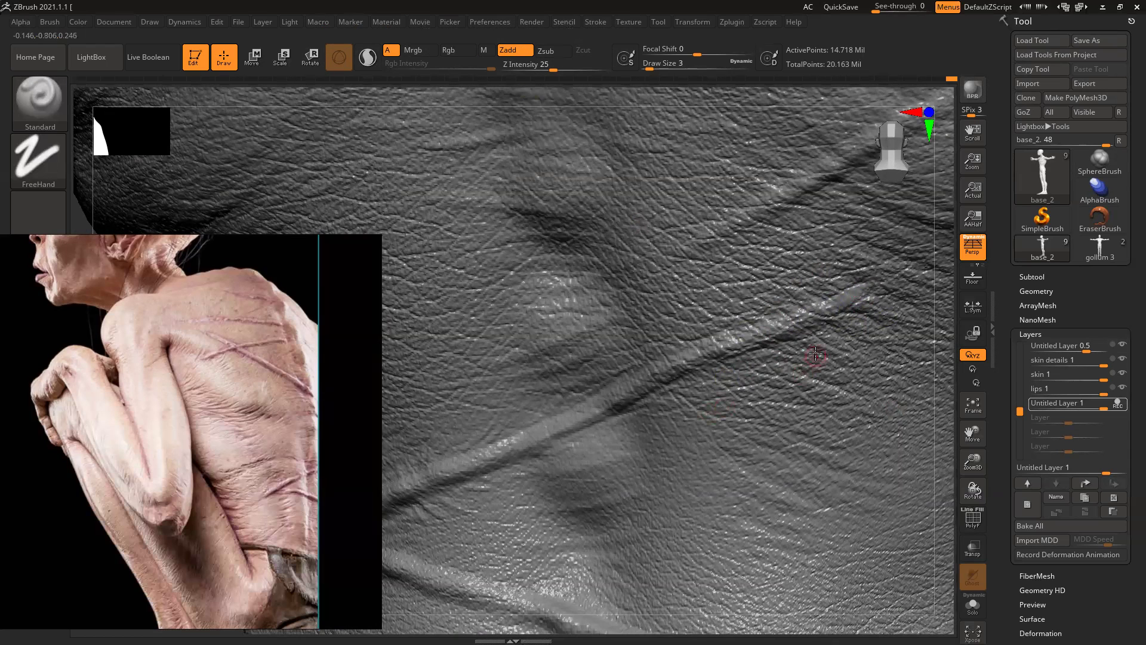
# Step: Move the reference photo off the canvas and smooth the long diagonal waist scar along its length at draw size 3
pyautogui.moveTo(250, 359); pyautogui.dragTo(0, 360, button='right')
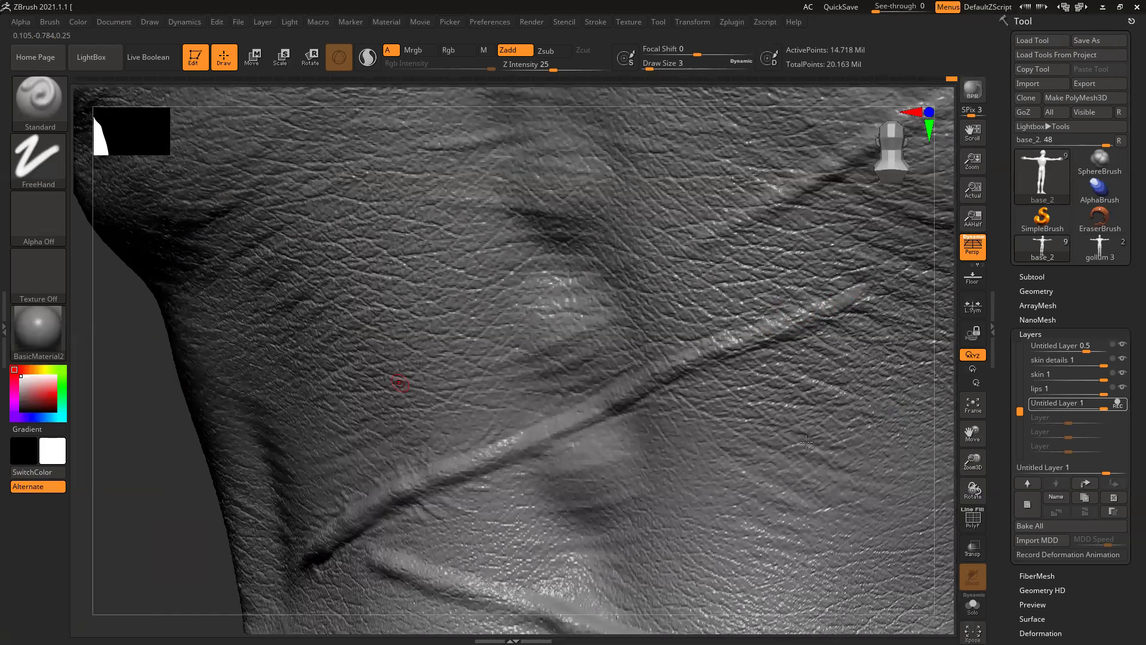
pyautogui.keyDown('shift'); pyautogui.moveTo(180, 469); pyautogui.dragTo(165, 476); pyautogui.keyUp('shift')
pyautogui.moveTo(569, 71); pyautogui.dragTo(556, 68)
pyautogui.moveTo(841, 305); pyautogui.dragTo(849, 356, button='right')
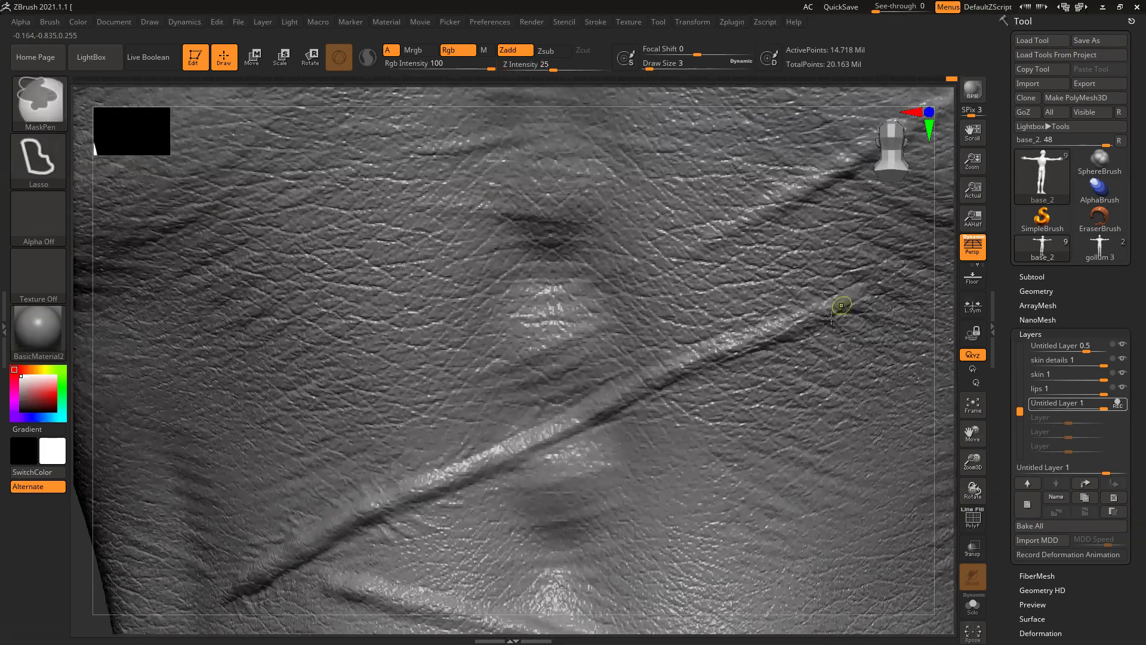
pyautogui.hotkey('ctrl', 'z')
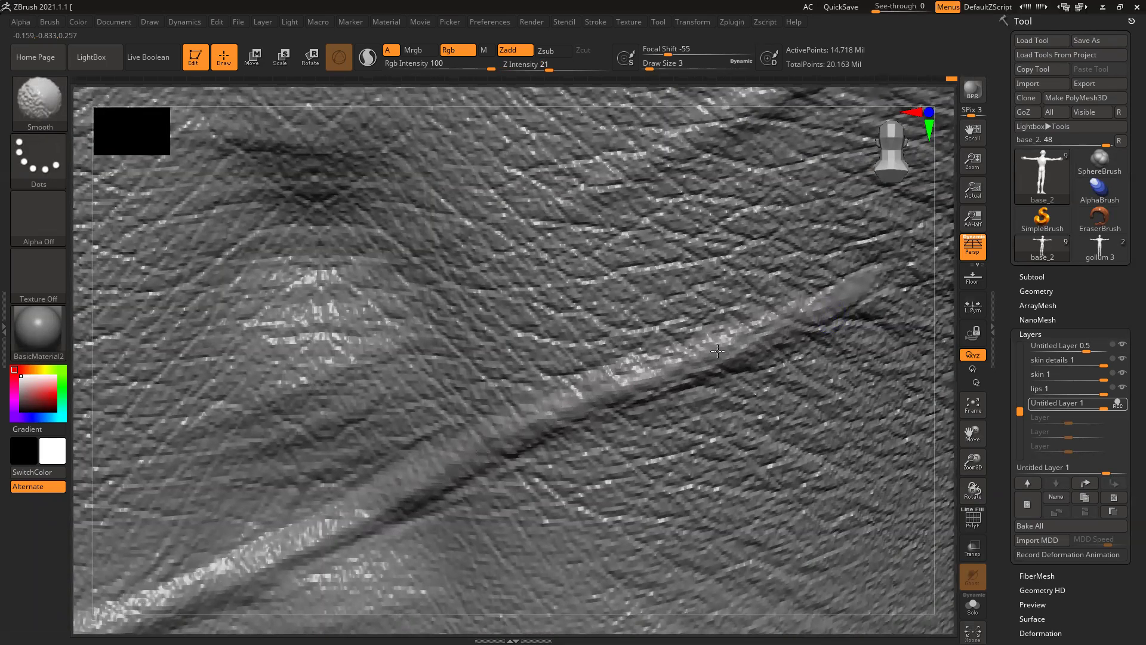
pyautogui.hotkey('ctrl', 'z')
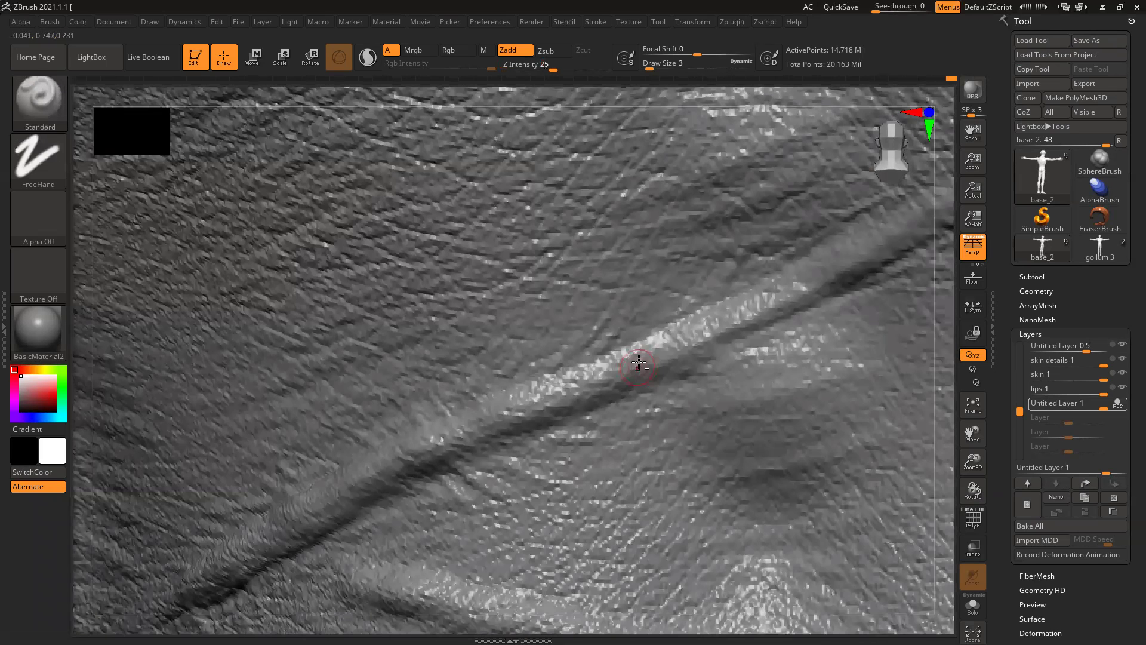
pyautogui.press('shift')
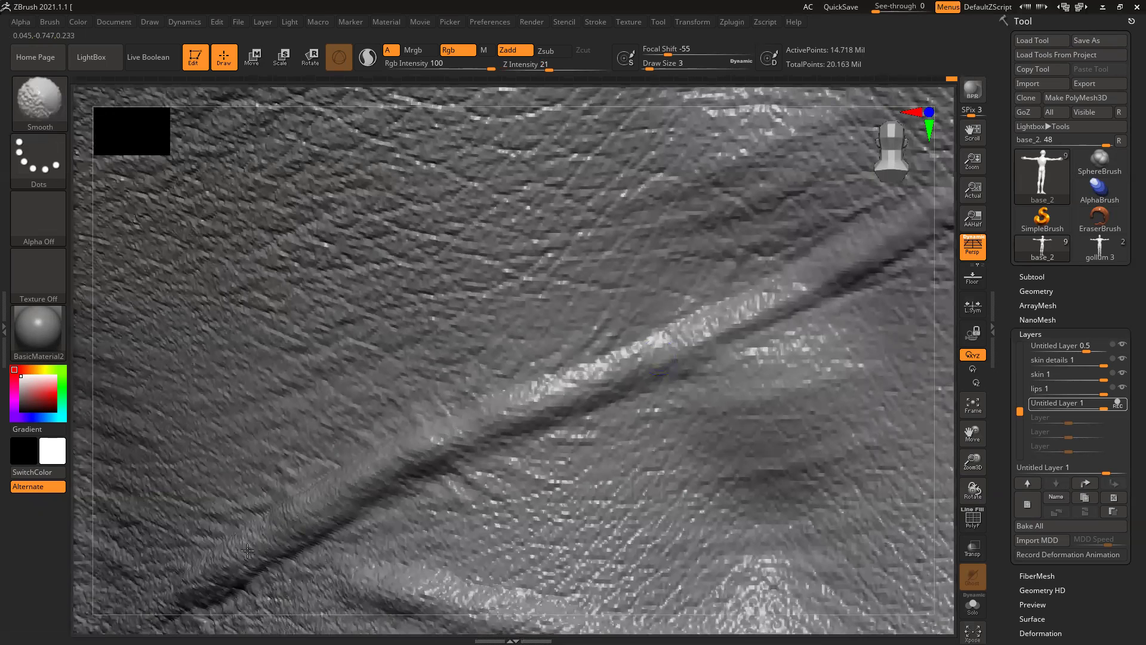
pyautogui.keyDown('alt'); pyautogui.moveTo(82, 576); pyautogui.dragTo(330, 362); pyautogui.keyUp('alt')
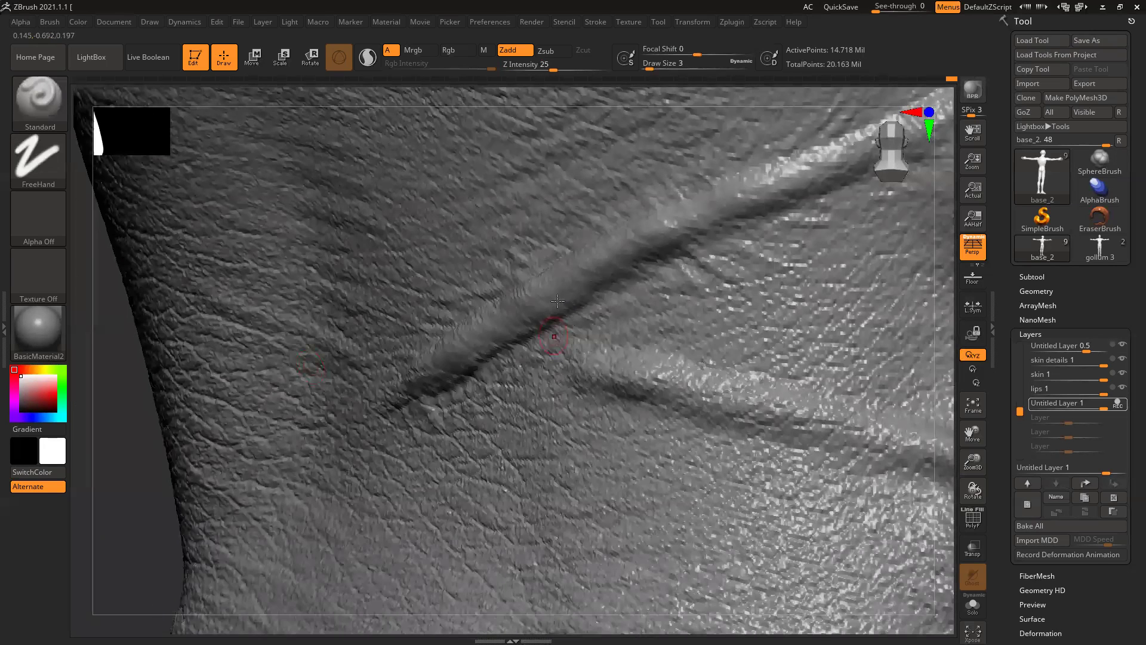
# Step: Smooth the short scar that crosses the lower spine beneath the long diagonal scar
pyautogui.press('shift')
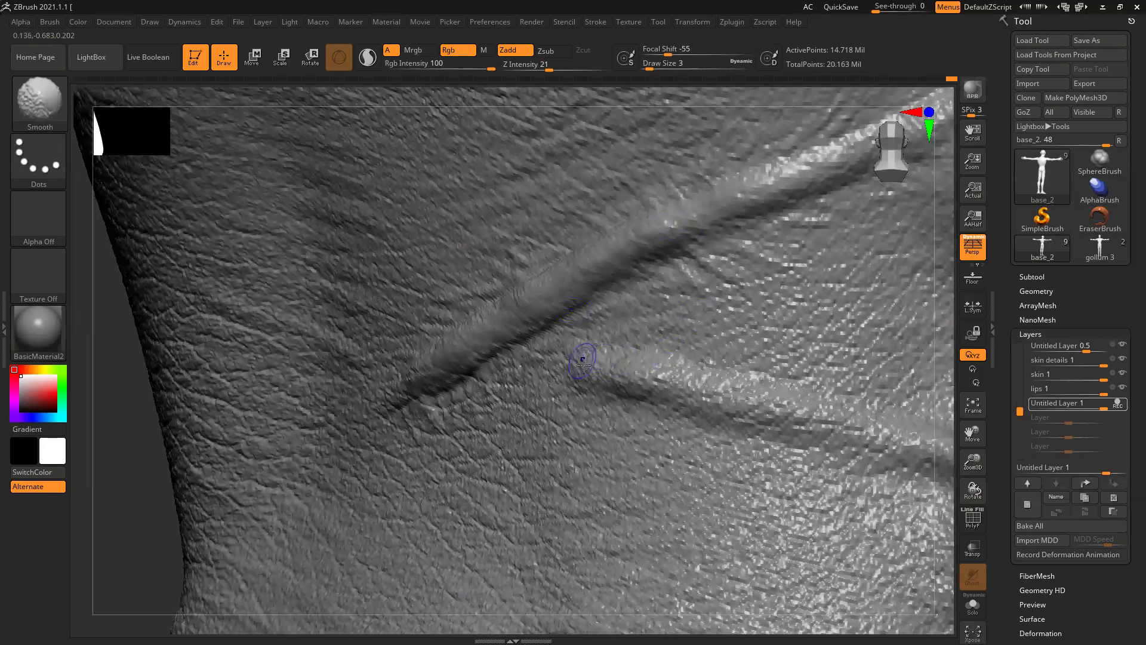
pyautogui.keyDown('alt'); pyautogui.moveTo(949, 442); pyautogui.dragTo(526, 333); pyautogui.keyUp('alt')
pyautogui.press('shift')
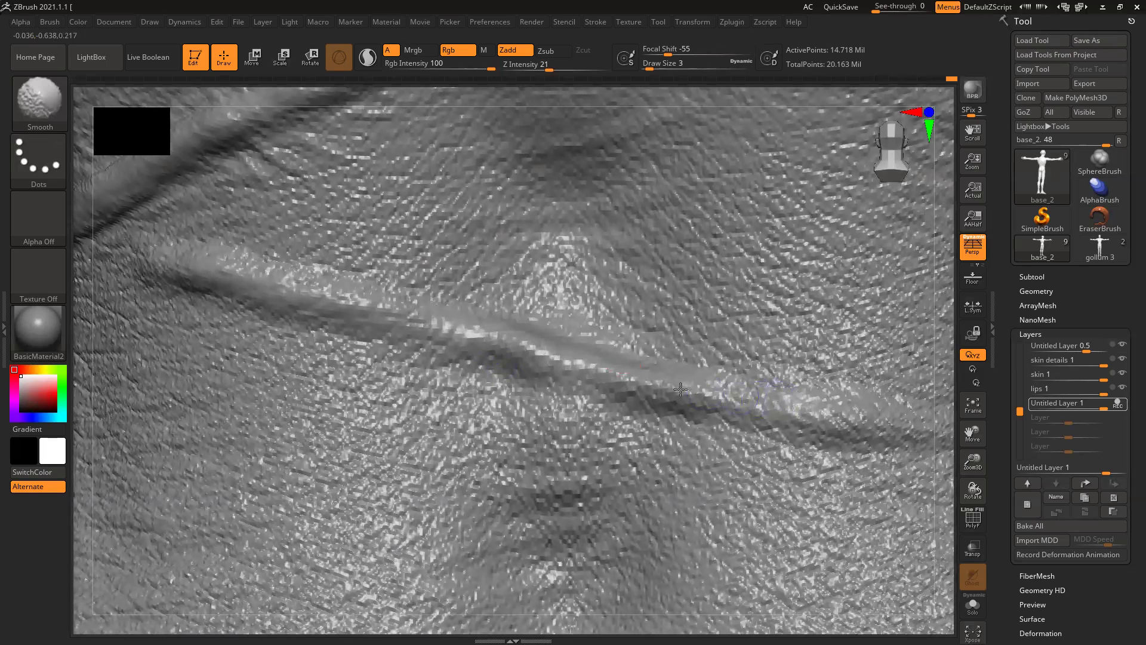
pyautogui.moveTo(886, 403)
pyautogui.mouseDown(button='right')
pyautogui.moveTo(860, 389)
pyautogui.moveTo(627, 369)
pyautogui.mouseUp(button='right')
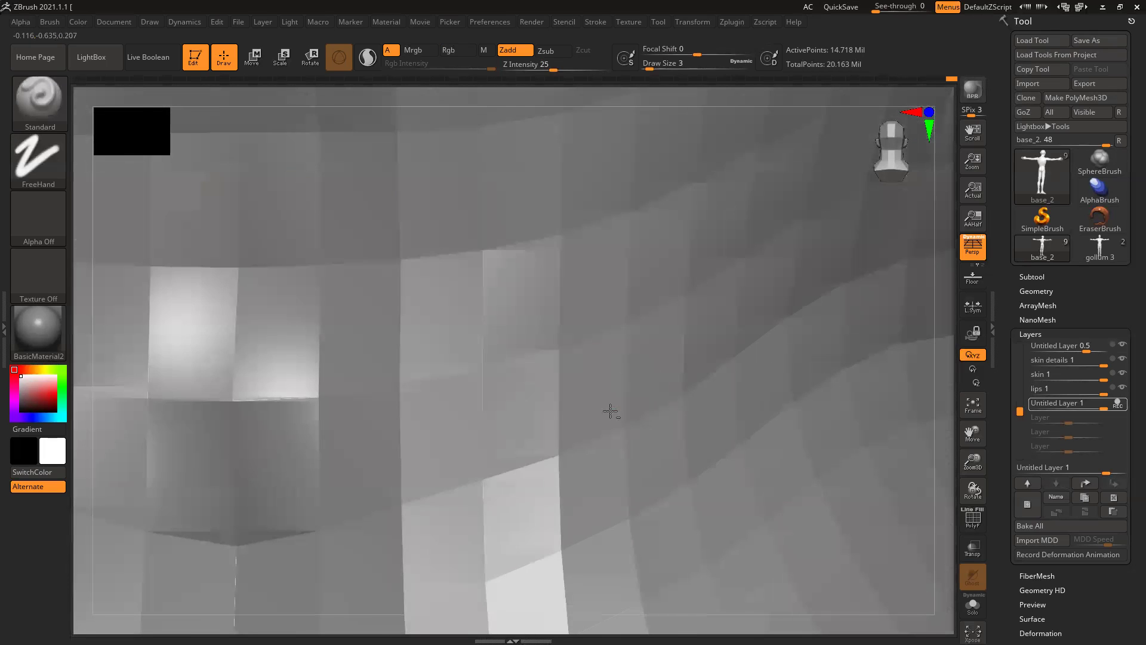
pyautogui.press('shift')
# Step: Smooth the diagonal scars across the middle of the back, from the side of the ribs over the spine
pyautogui.hotkey('ctrl', 'alt')
pyautogui.keyDown('ctrl'); pyautogui.moveTo(734, 379); pyautogui.dragTo(112, 209, button='right'); pyautogui.keyUp('ctrl')
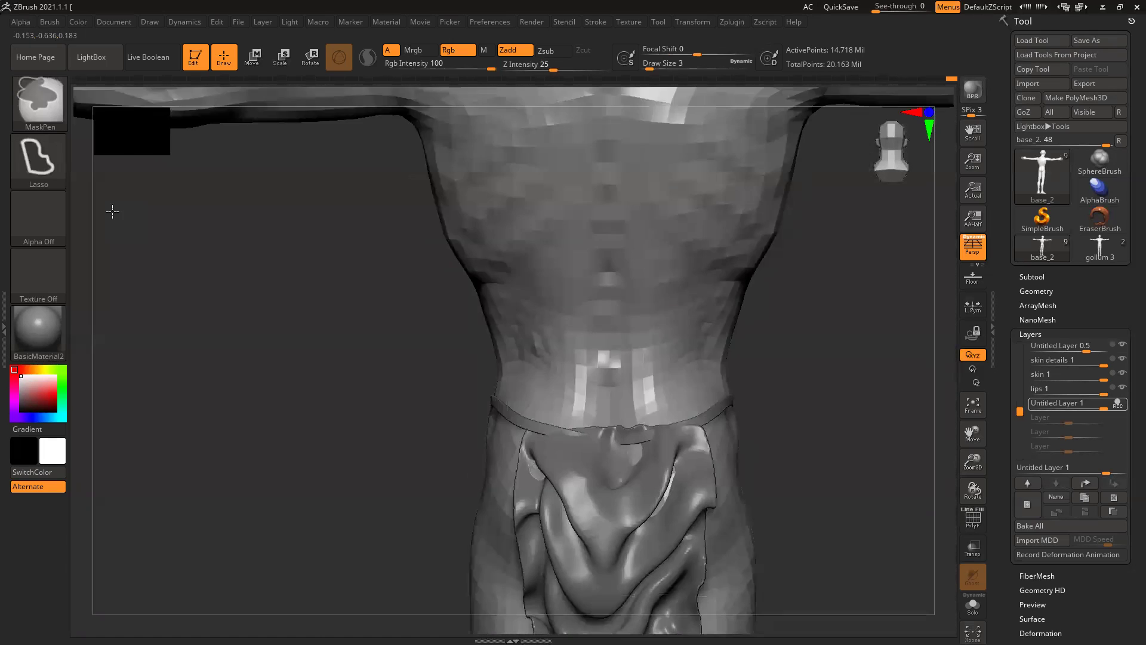
pyautogui.moveTo(796, 353); pyautogui.dragTo(813, 335, button='right')
pyautogui.keyDown('alt'); pyautogui.moveTo(793, 404); pyautogui.dragTo(770, 478, button='right'); pyautogui.keyUp('alt')
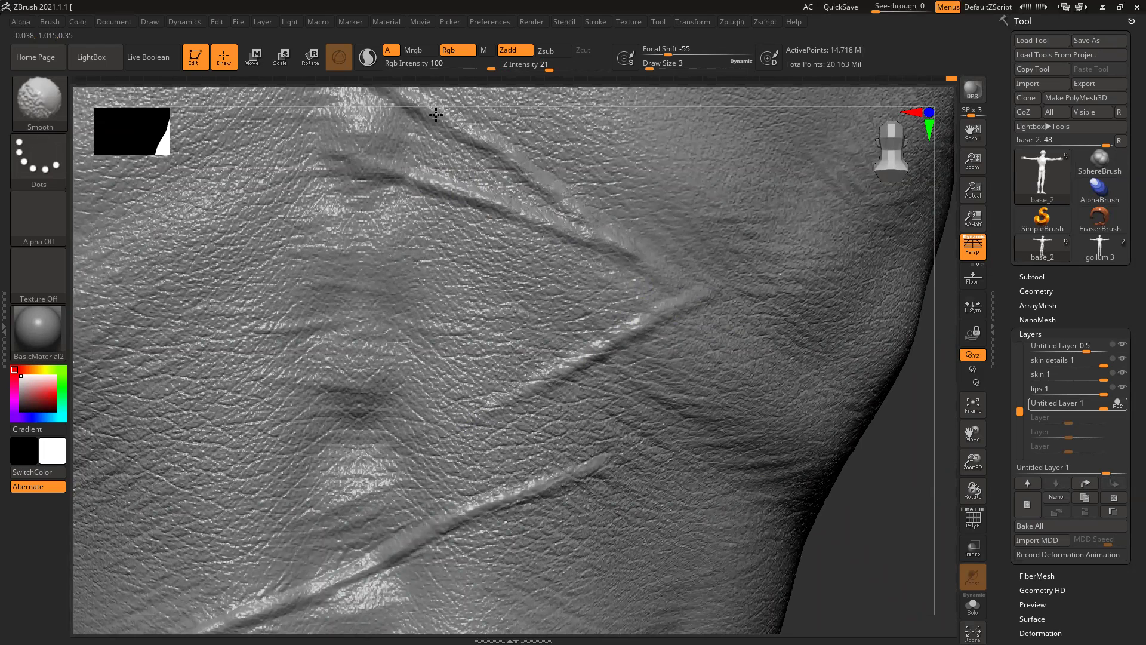
pyautogui.moveTo(417, 100)
pyautogui.keyDown('alt'); pyautogui.mouseDown()
pyautogui.moveTo(796, 340)
pyautogui.moveTo(786, 335)
pyautogui.mouseUp(); pyautogui.keyUp('alt')
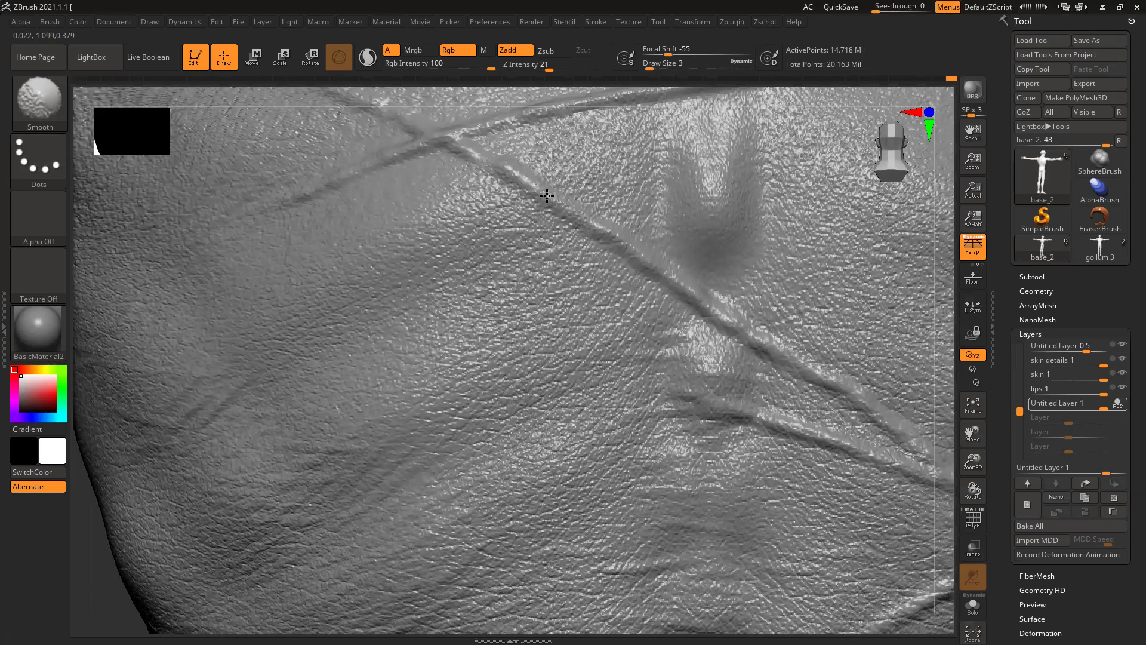
pyautogui.keyDown('alt'); pyautogui.moveTo(451, 182); pyautogui.dragTo(542, 291, button='right'); pyautogui.keyUp('alt')
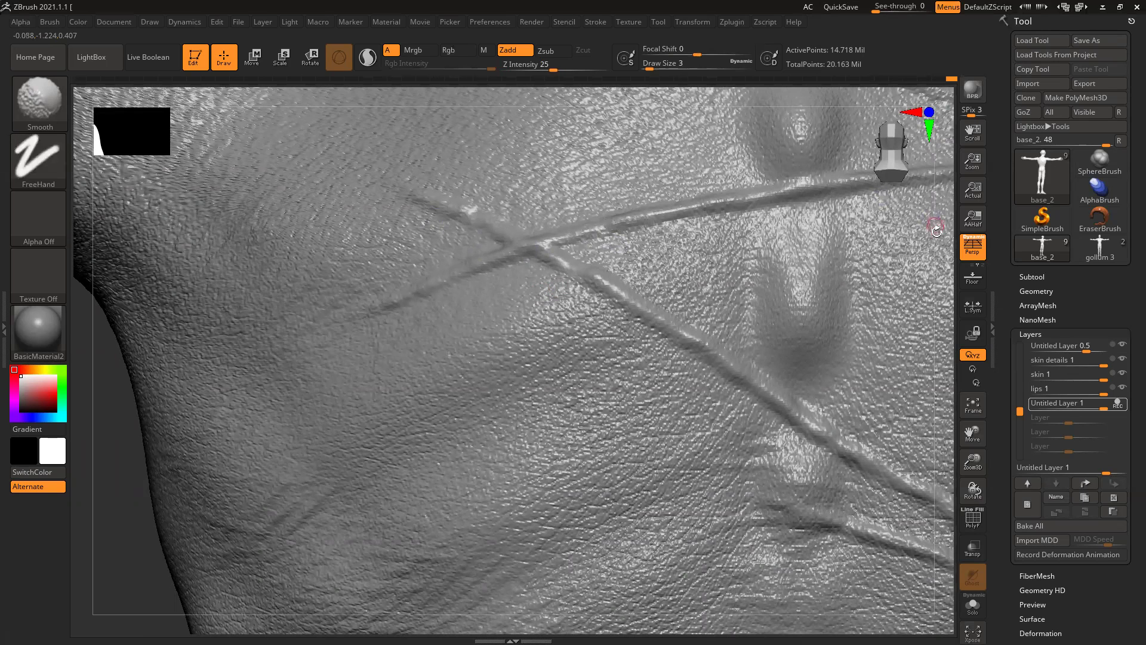
# Step: Smooth the scars crossing the upper spine between the shoulder blades, up to the topmost one
pyautogui.keyDown('alt'); pyautogui.moveTo(943, 224); pyautogui.dragTo(704, 289); pyautogui.keyUp('alt')
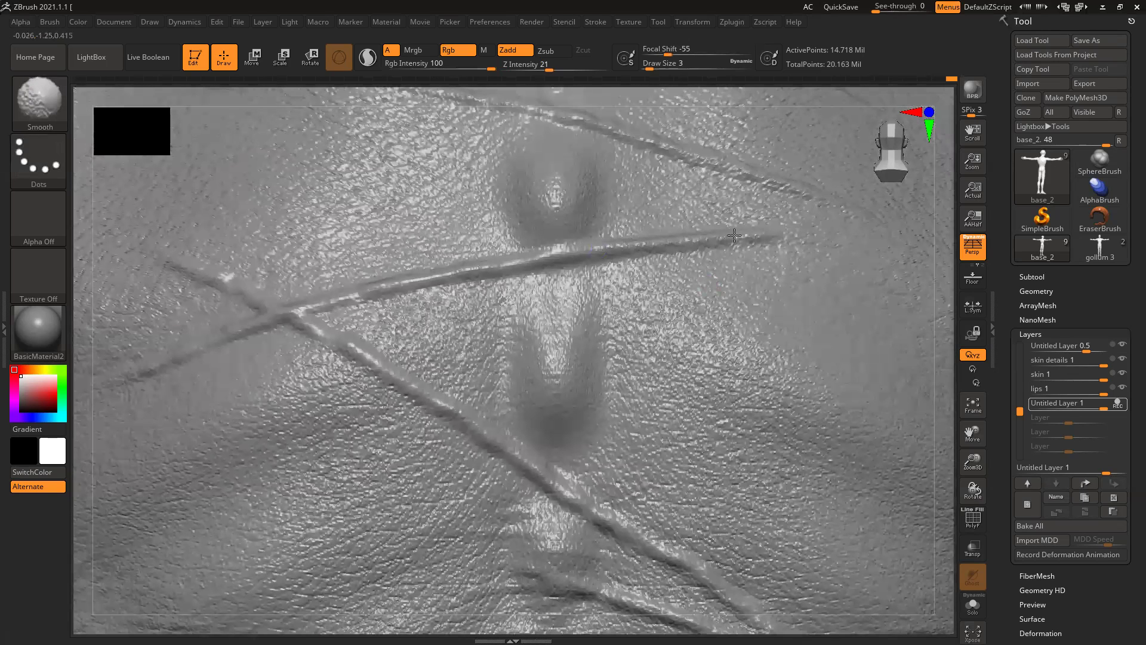
pyautogui.moveTo(579, 96)
pyautogui.mouseDown()
pyautogui.moveTo(581, 120)
pyautogui.moveTo(568, 113)
pyautogui.moveTo(572, 196)
pyautogui.mouseUp()
pyautogui.press('d')
pyautogui.press('shift')
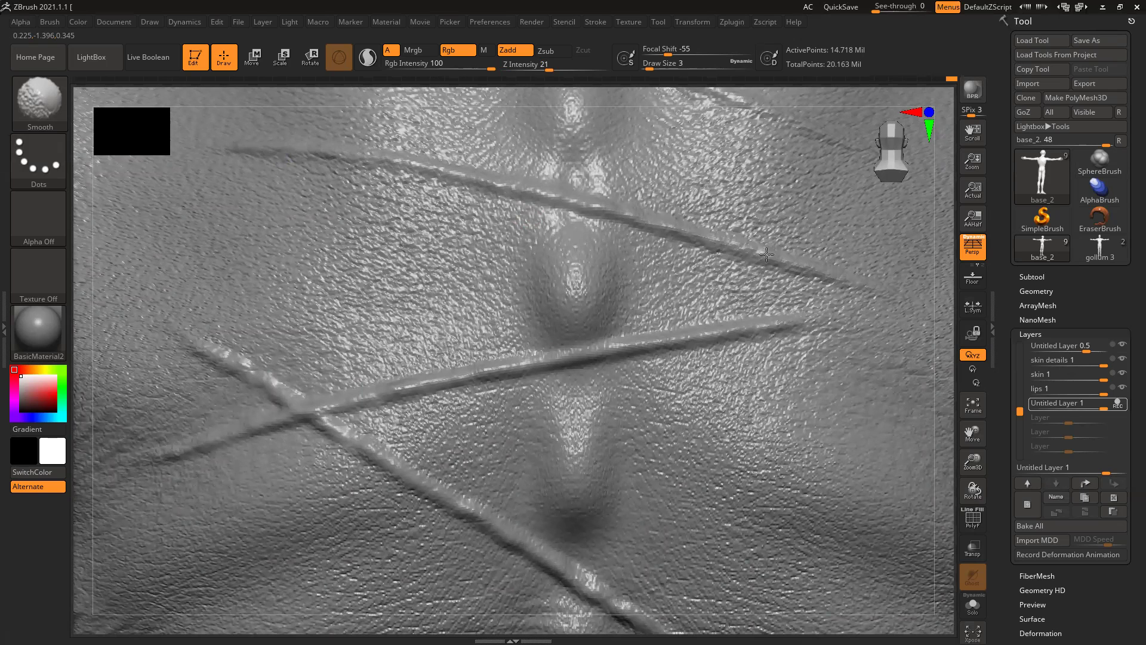
pyautogui.keyDown('alt'); pyautogui.moveTo(743, 106); pyautogui.dragTo(751, 341); pyautogui.keyUp('alt')
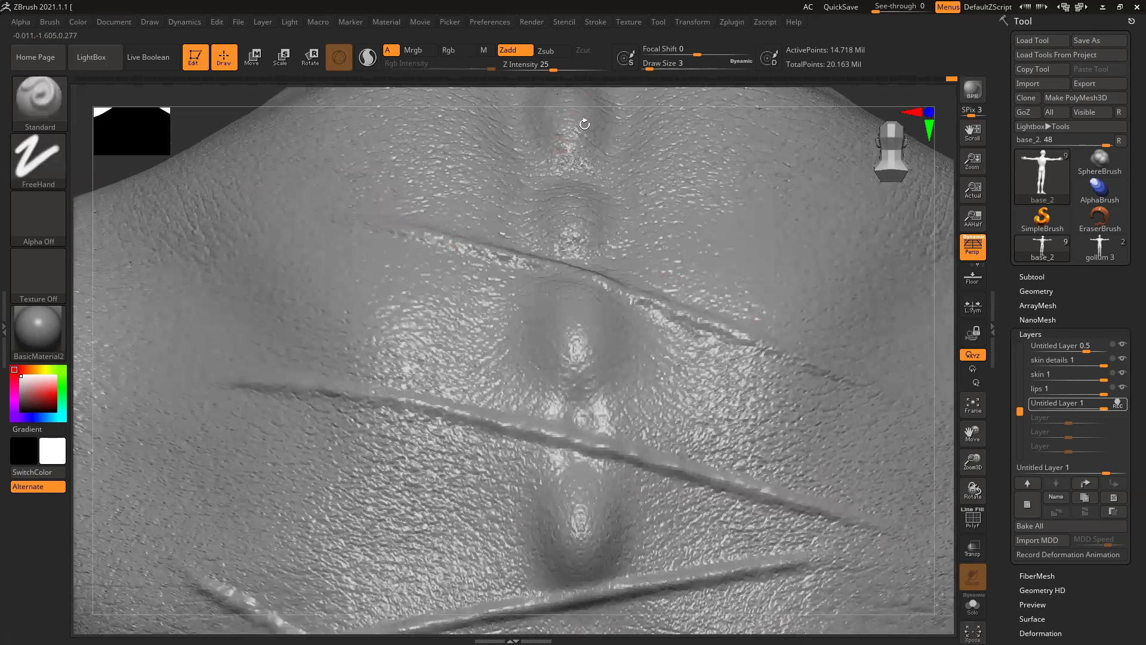
pyautogui.moveTo(586, 100); pyautogui.dragTo(571, 256)
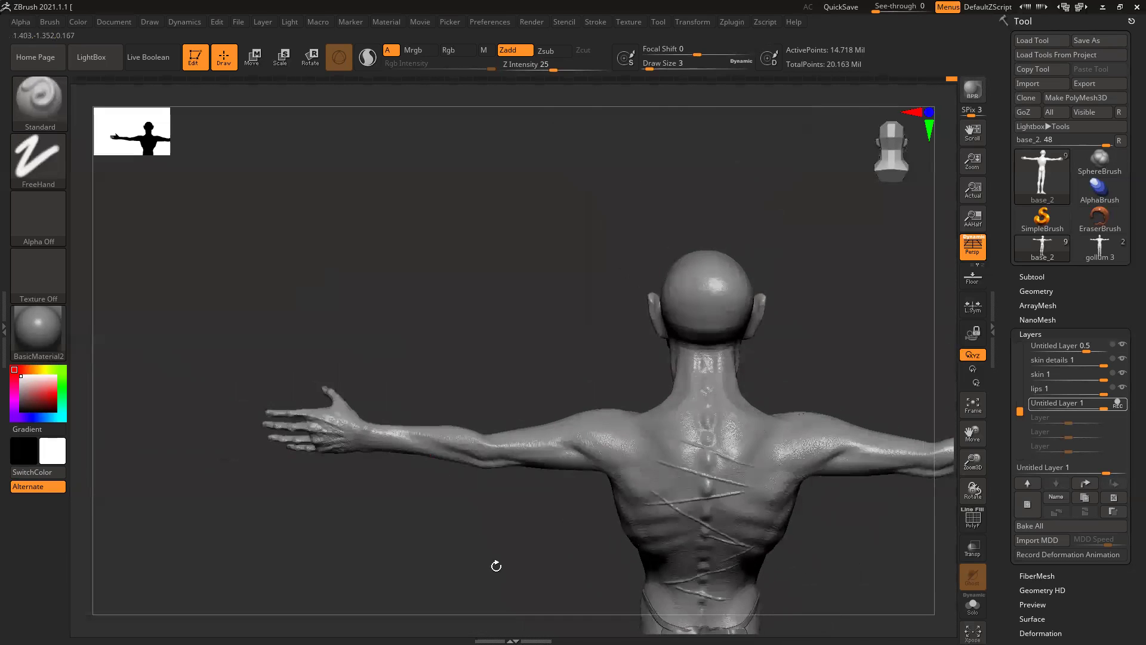
# Step: Sculpt fine creases along the lower edge of the short scar across the lower spine
pyautogui.moveTo(496, 566)
pyautogui.keyDown('alt'); pyautogui.mouseDown(button='right')
pyautogui.moveTo(509, 545)
pyautogui.moveTo(320, 233)
pyautogui.moveTo(257, 89)
pyautogui.mouseUp(button='right'); pyautogui.keyUp('alt')
pyautogui.keyDown('ctrl'); pyautogui.moveTo(484, 179); pyautogui.dragTo(483, 234, button='right'); pyautogui.keyUp('ctrl')
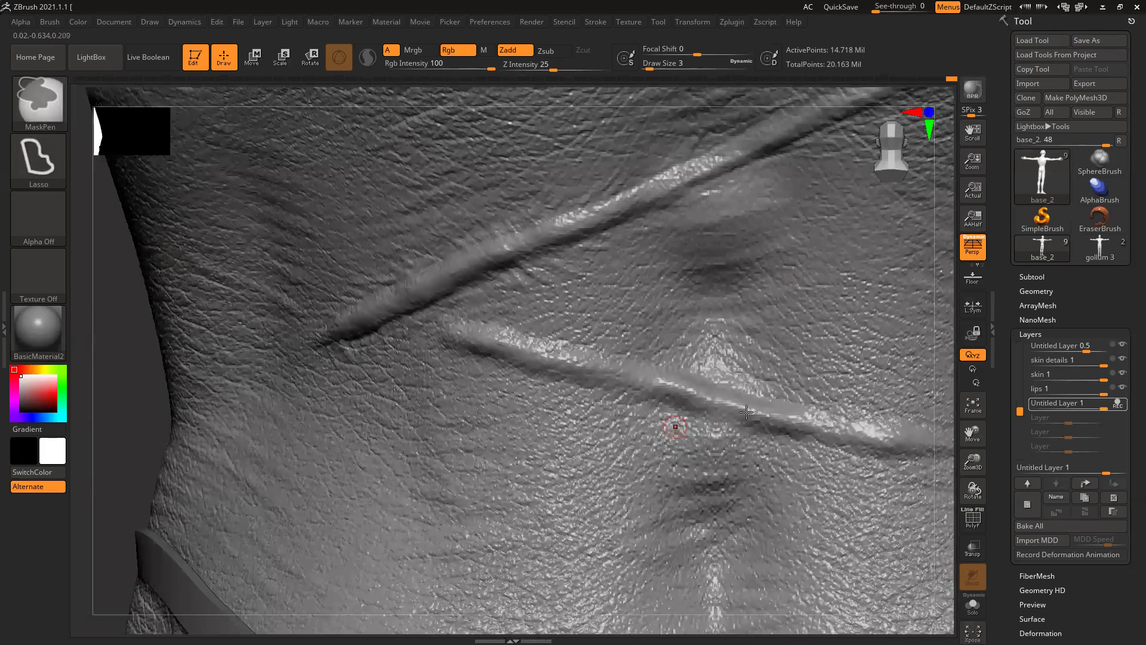
pyautogui.press('ctrl')
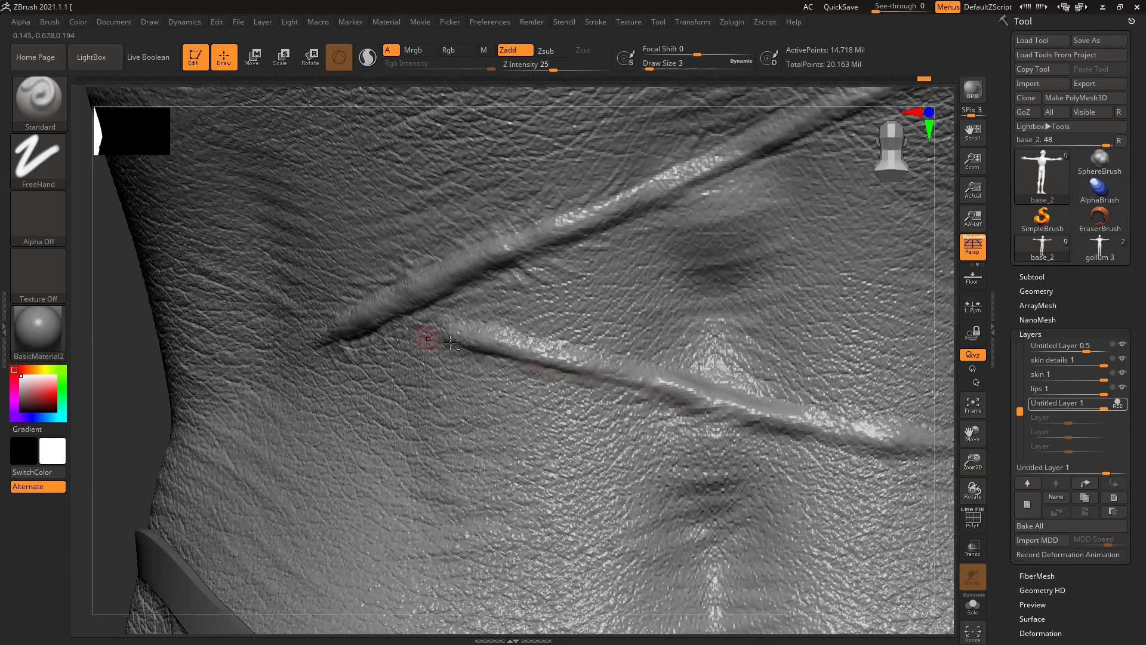
pyautogui.moveTo(622, 390)
pyautogui.keyDown('alt'); pyautogui.mouseDown()
pyautogui.moveTo(896, 455)
pyautogui.moveTo(861, 442)
pyautogui.mouseUp(); pyautogui.keyUp('alt')
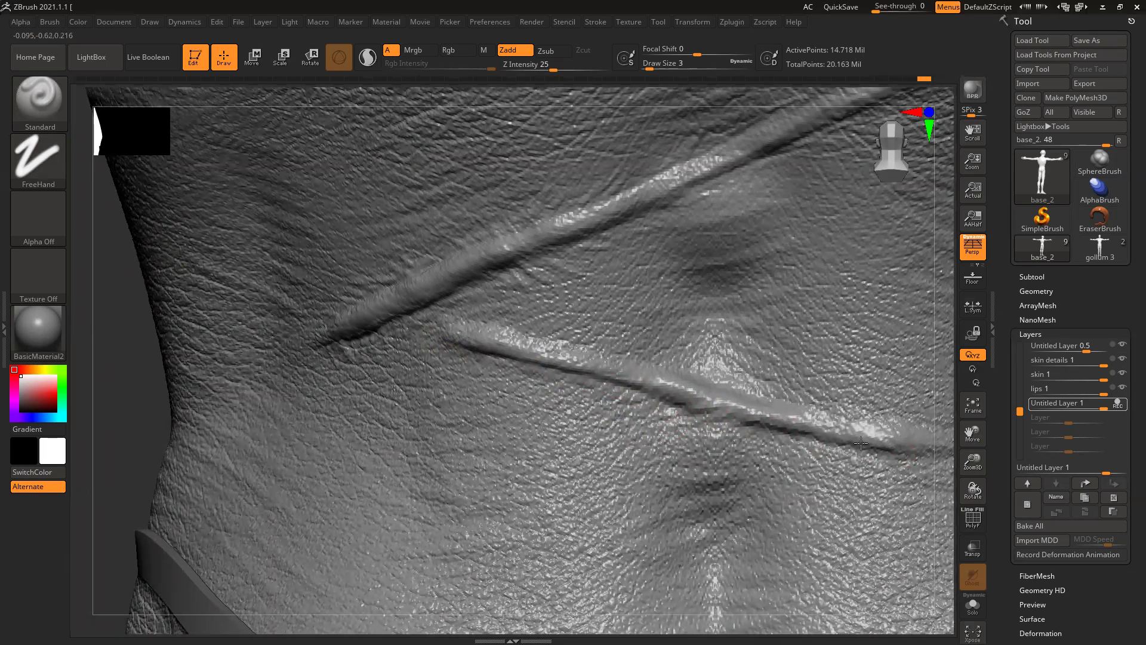
pyautogui.moveTo(946, 451); pyautogui.dragTo(784, 452)
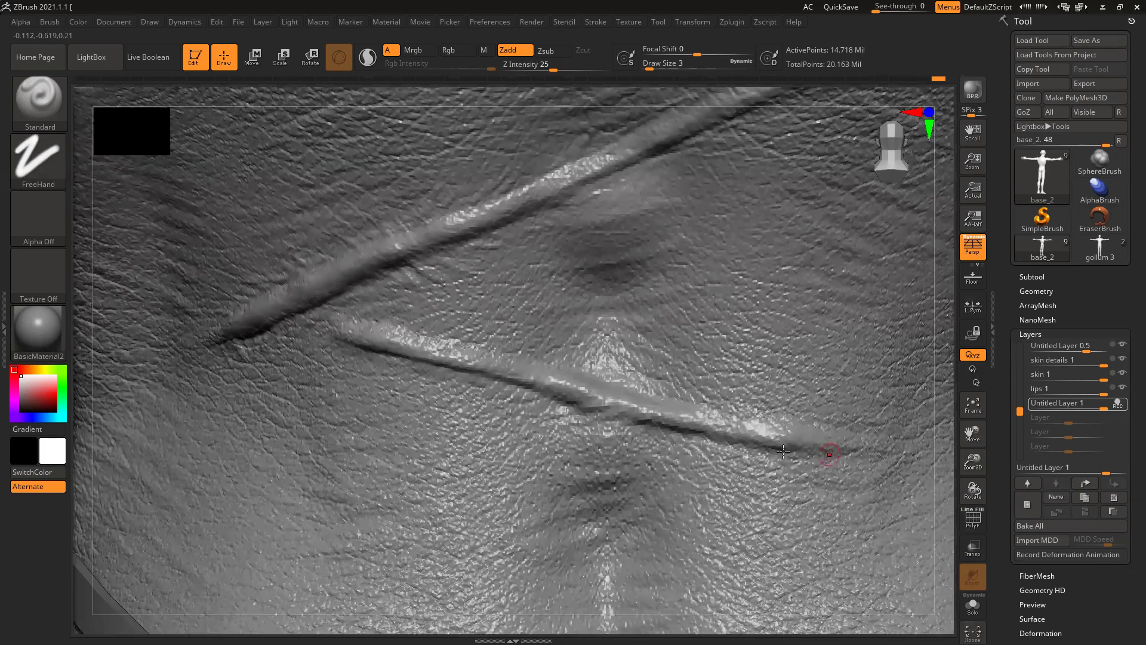
# Step: Add small creases along the upper edge and around the tapered far end of the short lower-spine scar
pyautogui.moveTo(553, 364); pyautogui.dragTo(871, 426)
pyautogui.moveTo(436, 338); pyautogui.dragTo(547, 366)
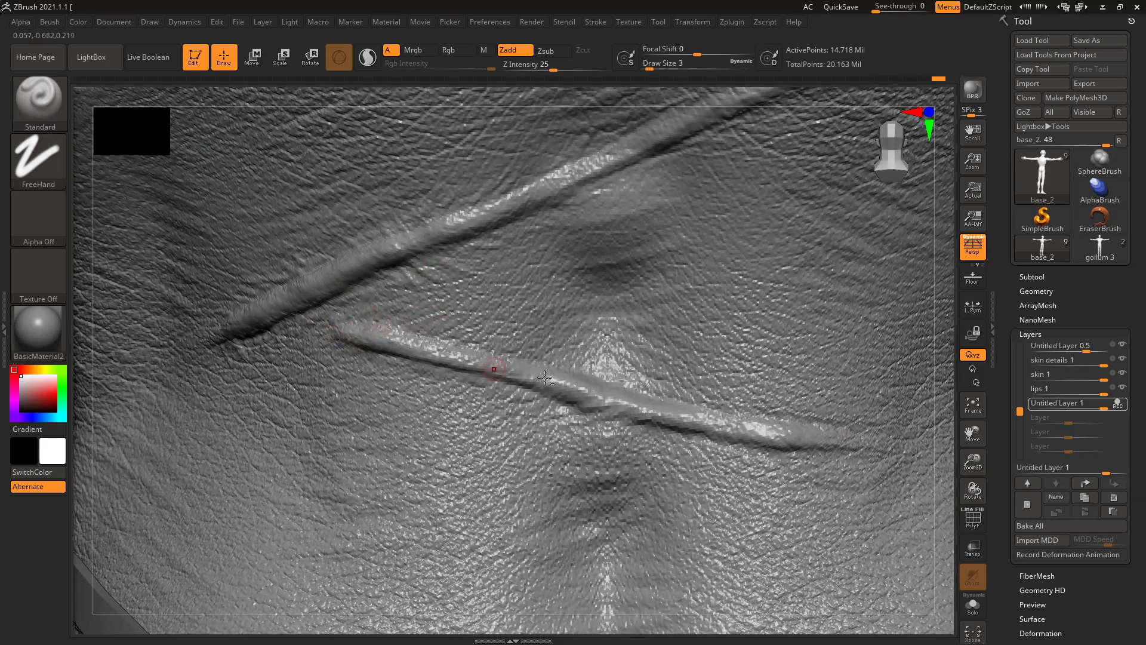
pyautogui.moveTo(661, 395); pyautogui.dragTo(850, 439)
pyautogui.moveTo(619, 417)
pyautogui.mouseDown()
pyautogui.moveTo(815, 415)
pyautogui.moveTo(711, 403)
pyautogui.mouseUp()
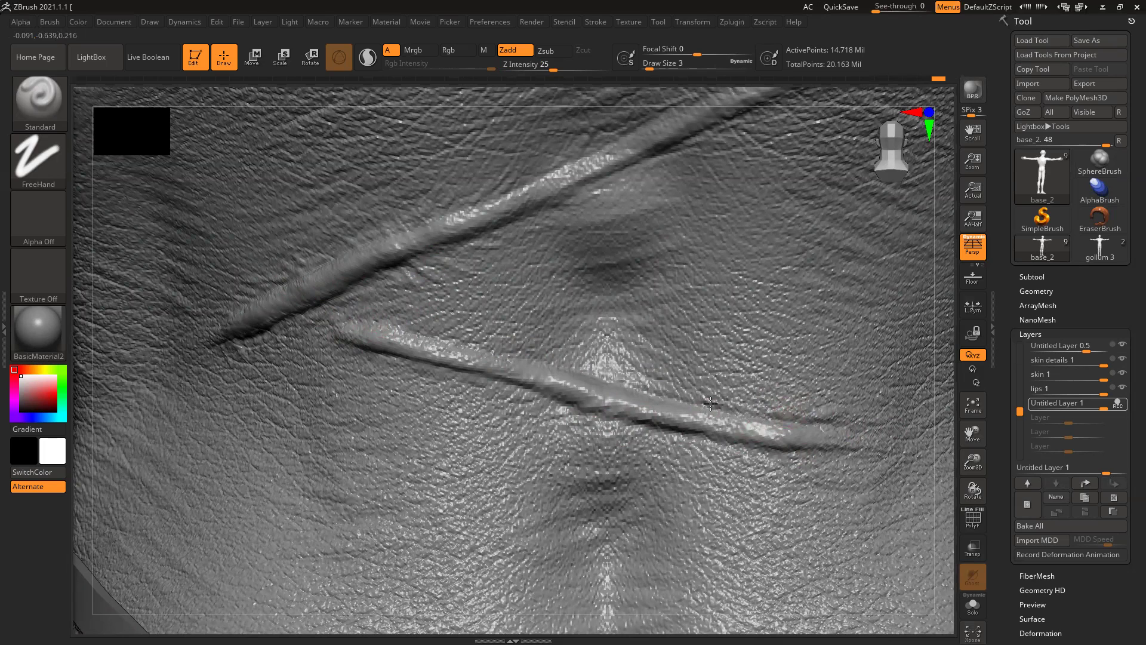
pyautogui.moveTo(780, 455); pyautogui.dragTo(827, 456)
pyautogui.moveTo(740, 445); pyautogui.dragTo(563, 410)
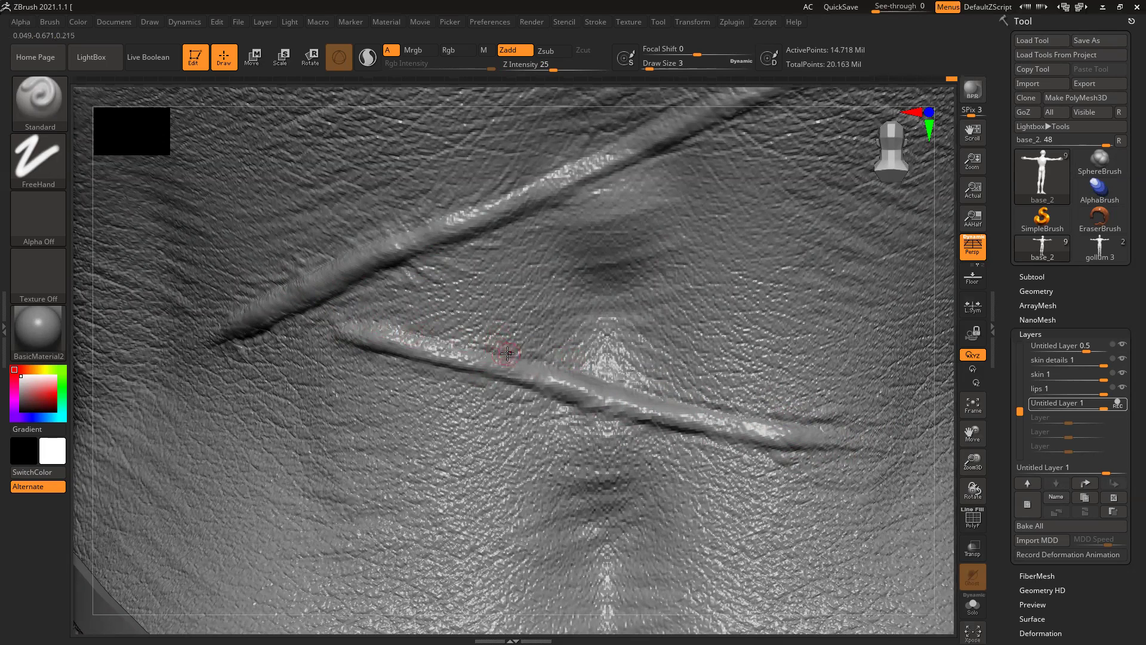
pyautogui.press('shift')
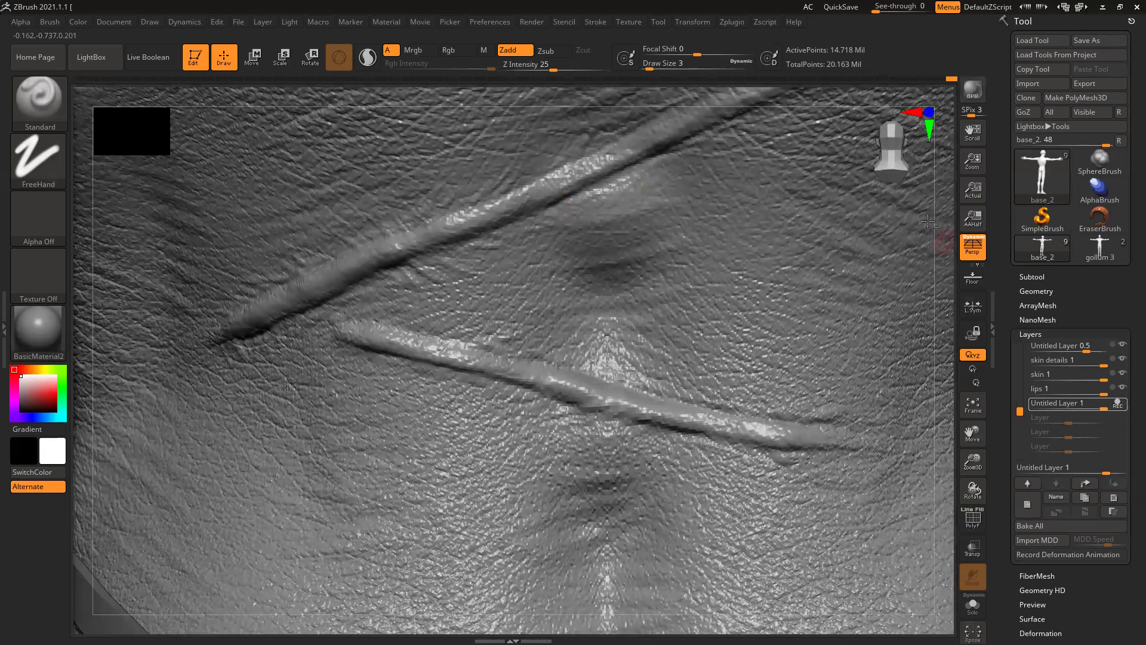
pyautogui.moveTo(944, 372); pyautogui.dragTo(939, 460)
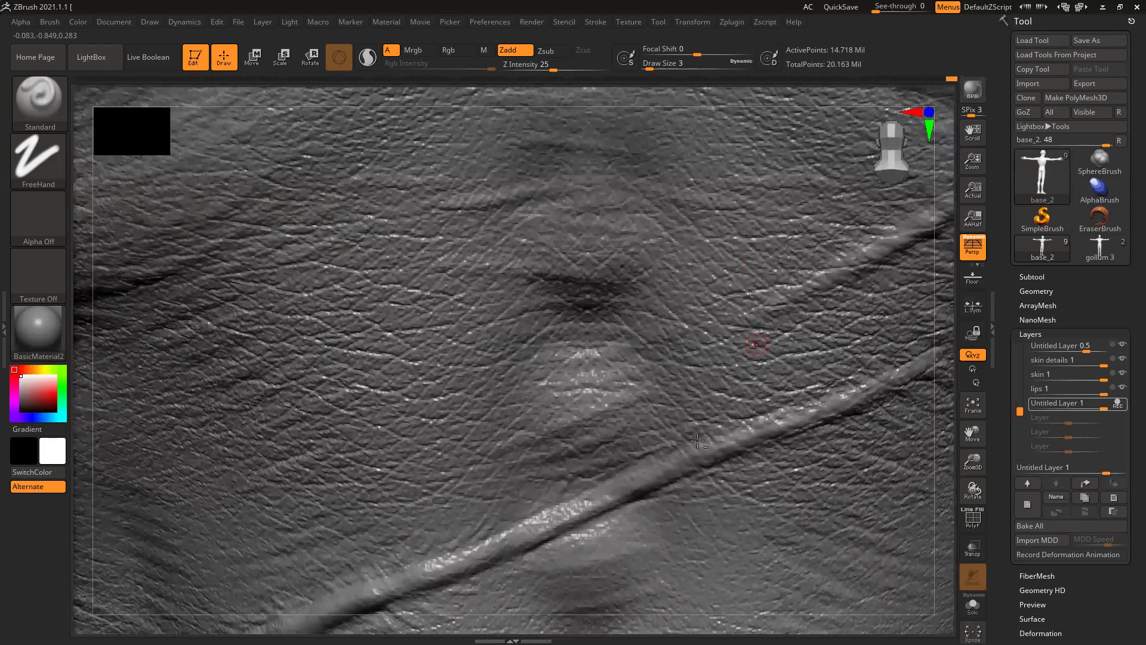
# Step: Sculpt and smooth the edges of the mid-back scar slanting from the right ribs toward the spine
pyautogui.moveTo(740, 442)
pyautogui.mouseDown(button='right')
pyautogui.moveTo(754, 443)
pyautogui.moveTo(801, 270)
pyautogui.mouseUp(button='right')
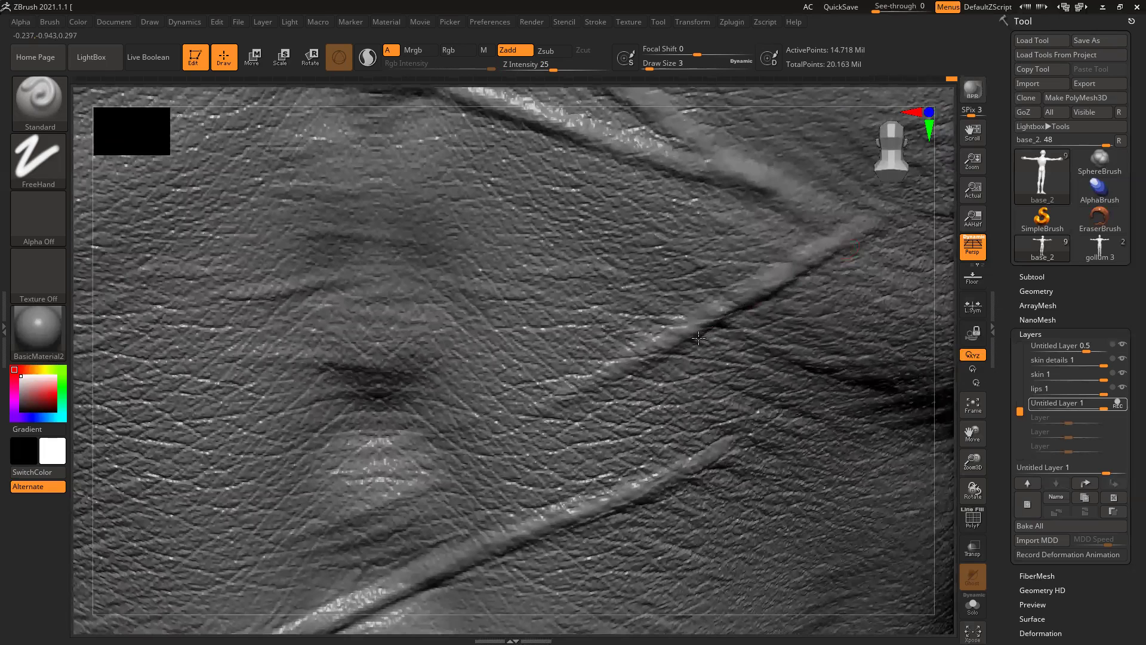
pyautogui.moveTo(805, 240); pyautogui.dragTo(655, 341)
pyautogui.press('shift')
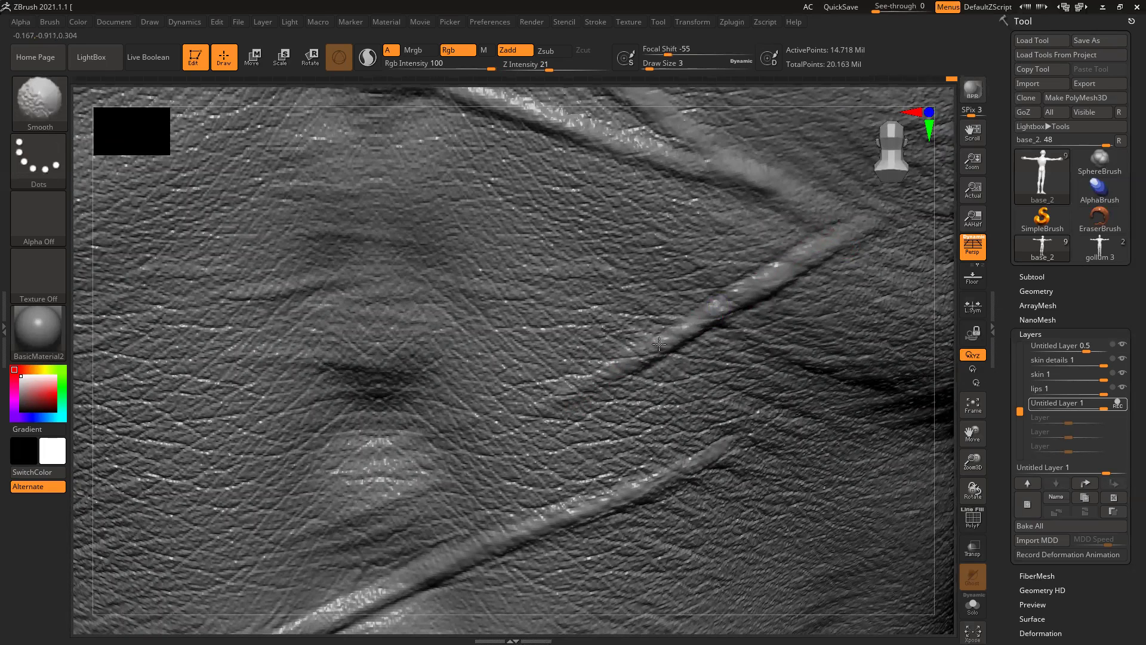
pyautogui.moveTo(765, 275); pyautogui.dragTo(583, 390)
pyautogui.moveTo(764, 285); pyautogui.dragTo(865, 223)
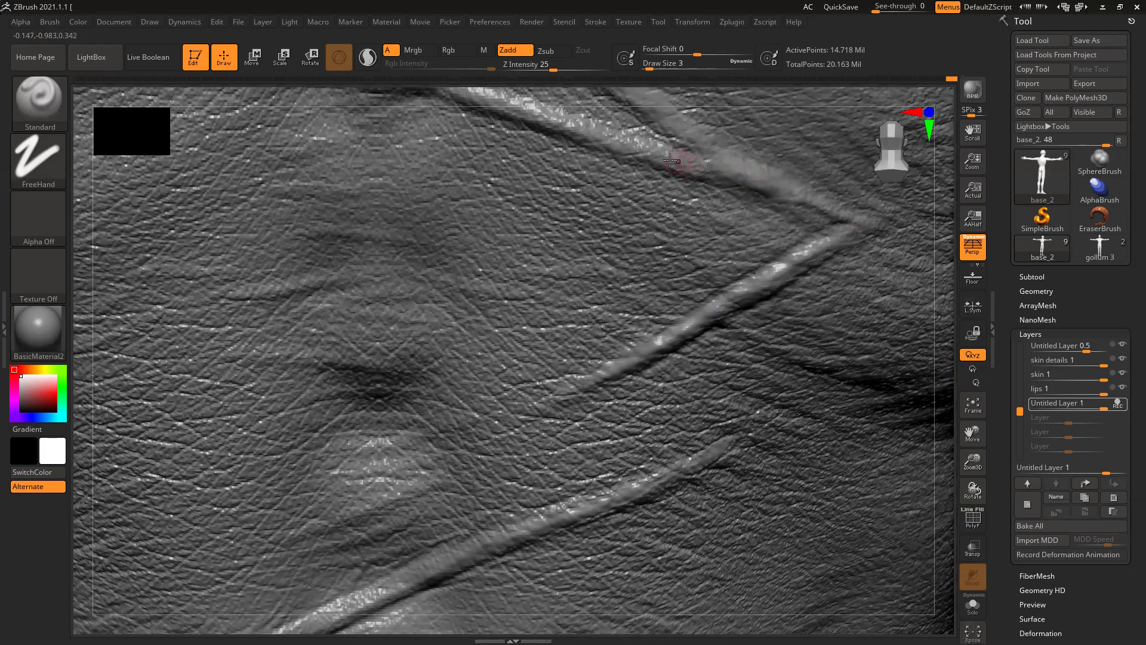
pyautogui.hotkey('ctrl', 'z')
pyautogui.hotkey('ctrl', 'z')
pyautogui.moveTo(530, 520)
pyautogui.mouseDown()
pyautogui.moveTo(459, 563)
pyautogui.moveTo(731, 443)
pyautogui.mouseUp()
# Step: Define the edges of the two scars that converge at the right ribs, following the upper one over the spine
pyautogui.keyDown('alt'); pyautogui.moveTo(949, 332); pyautogui.dragTo(931, 451); pyautogui.keyUp('alt')
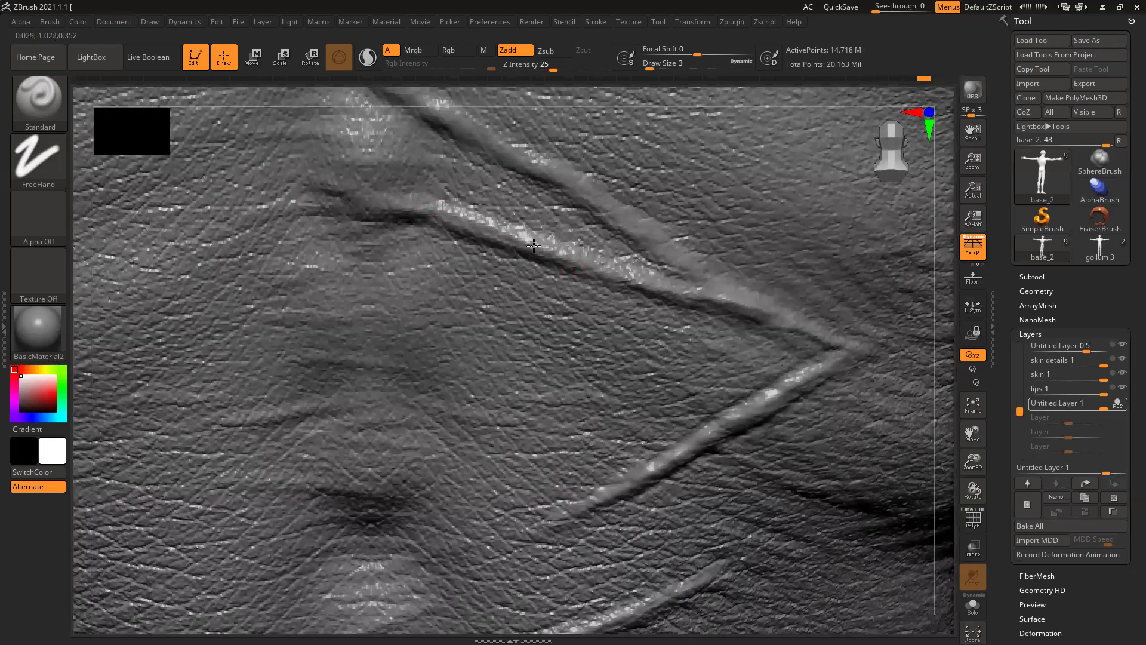
pyautogui.press('shift')
pyautogui.keyDown('shift'); pyautogui.moveTo(495, 219); pyautogui.dragTo(577, 253); pyautogui.keyUp('shift')
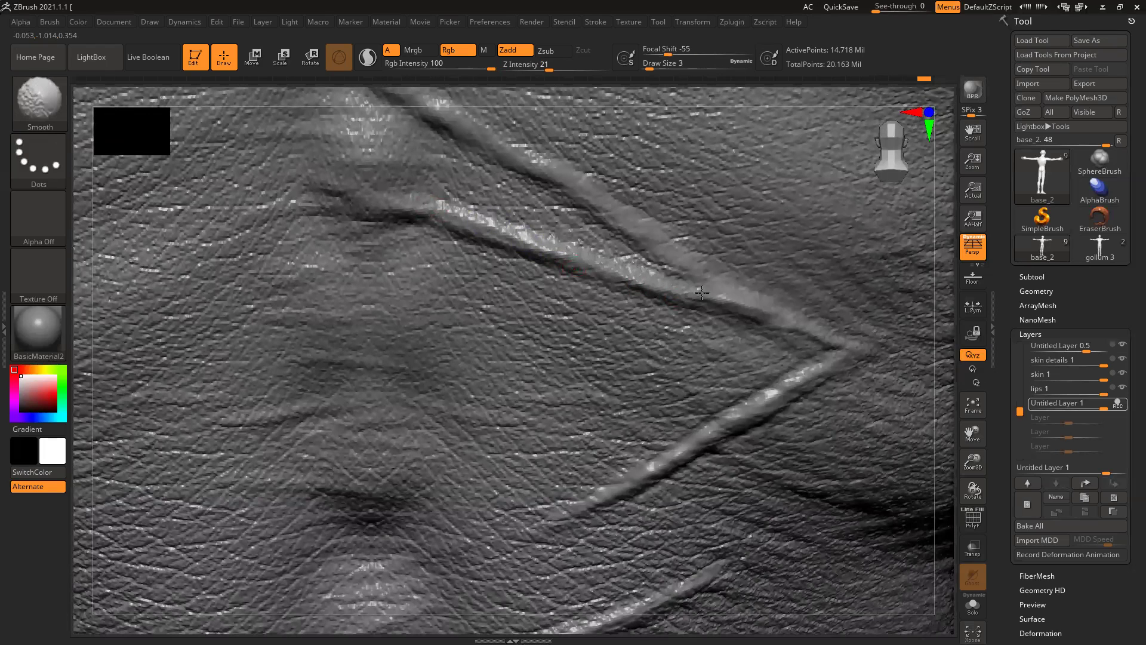
pyautogui.moveTo(456, 123)
pyautogui.mouseDown()
pyautogui.moveTo(613, 206)
pyautogui.moveTo(719, 296)
pyautogui.mouseUp()
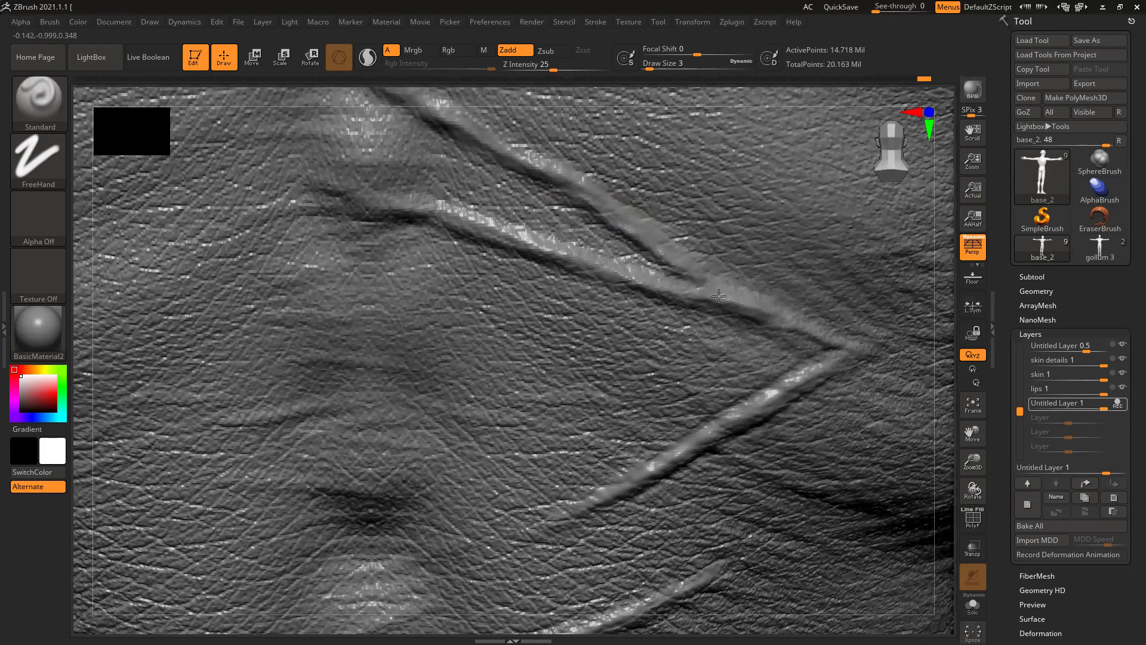
pyautogui.keyDown('alt'); pyautogui.moveTo(532, 96); pyautogui.dragTo(833, 287); pyautogui.keyUp('alt')
pyautogui.moveTo(576, 190); pyautogui.dragTo(825, 345)
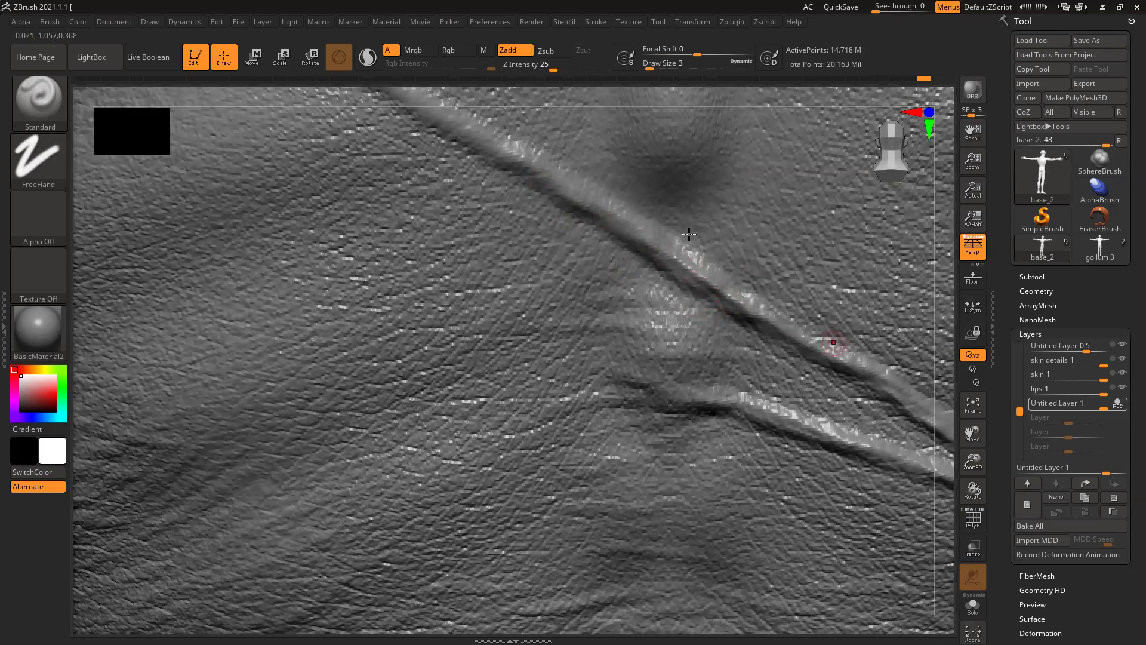
# Step: Sculpt creases along the long diagonal scar up to the scar crossing, and under the adjoining branch
pyautogui.moveTo(556, 95)
pyautogui.keyDown('alt'); pyautogui.mouseDown()
pyautogui.moveTo(730, 238)
pyautogui.moveTo(765, 250)
pyautogui.mouseUp(); pyautogui.keyUp('alt')
pyautogui.moveTo(456, 153); pyautogui.dragTo(787, 351)
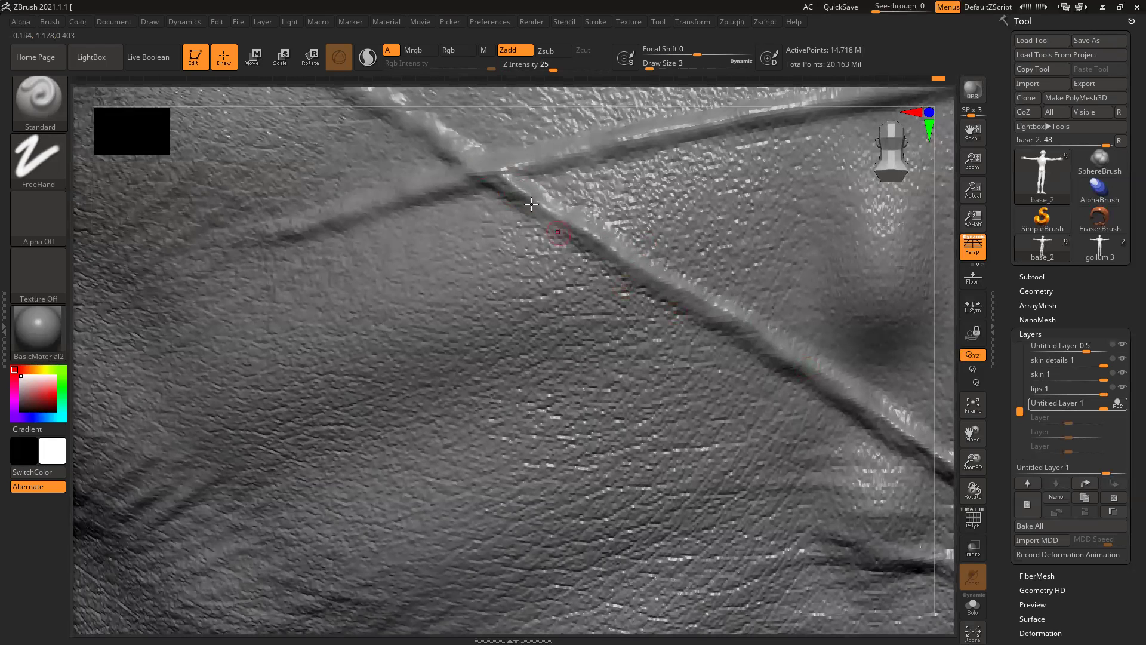
pyautogui.moveTo(468, 187); pyautogui.dragTo(321, 231)
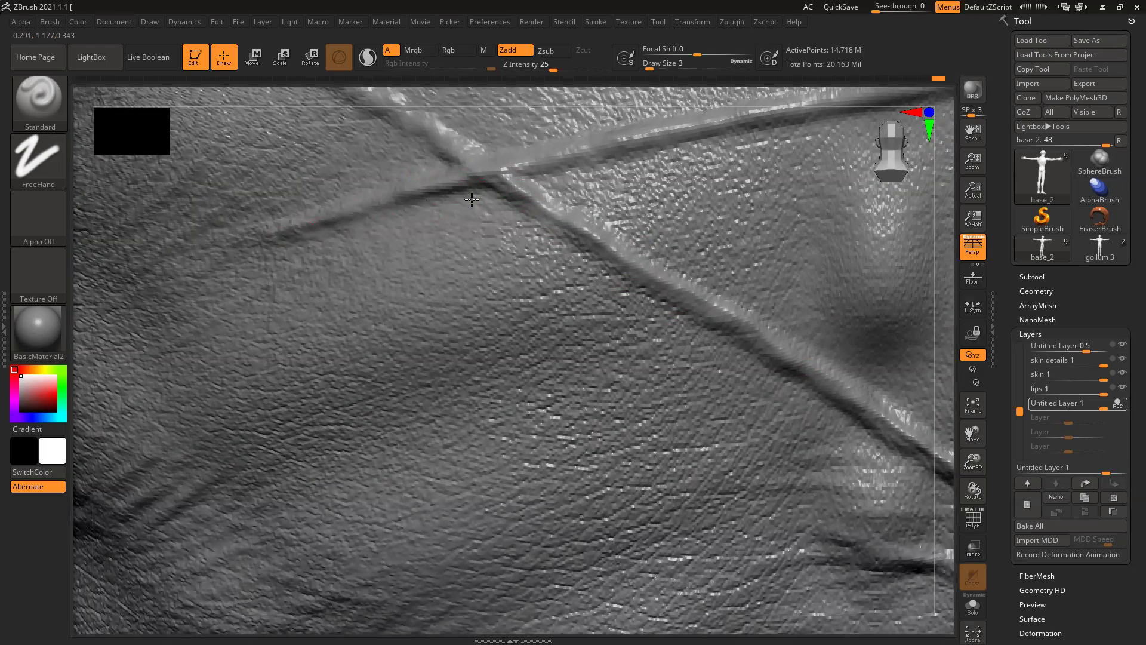
pyautogui.moveTo(524, 212); pyautogui.dragTo(895, 435)
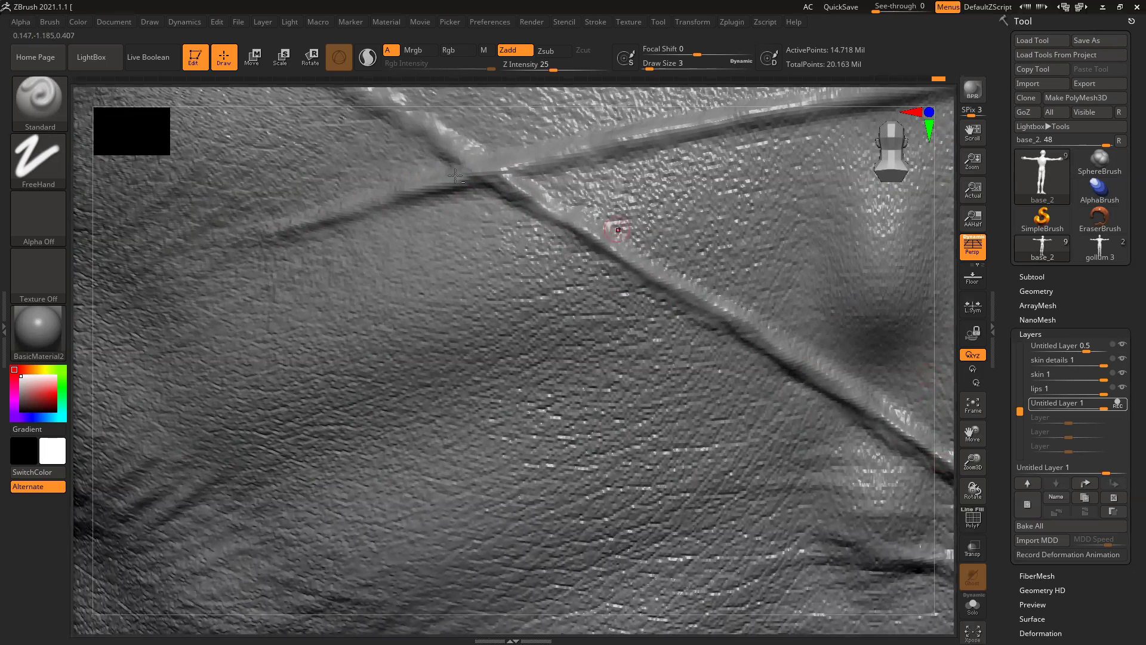
# Step: Refine the scar edges around the crossing on the left of the back, including both tapered ends
pyautogui.moveTo(516, 102)
pyautogui.mouseDown(button='right')
pyautogui.moveTo(565, 192)
pyautogui.moveTo(522, 117)
pyautogui.moveTo(556, 97)
pyautogui.mouseUp(button='right')
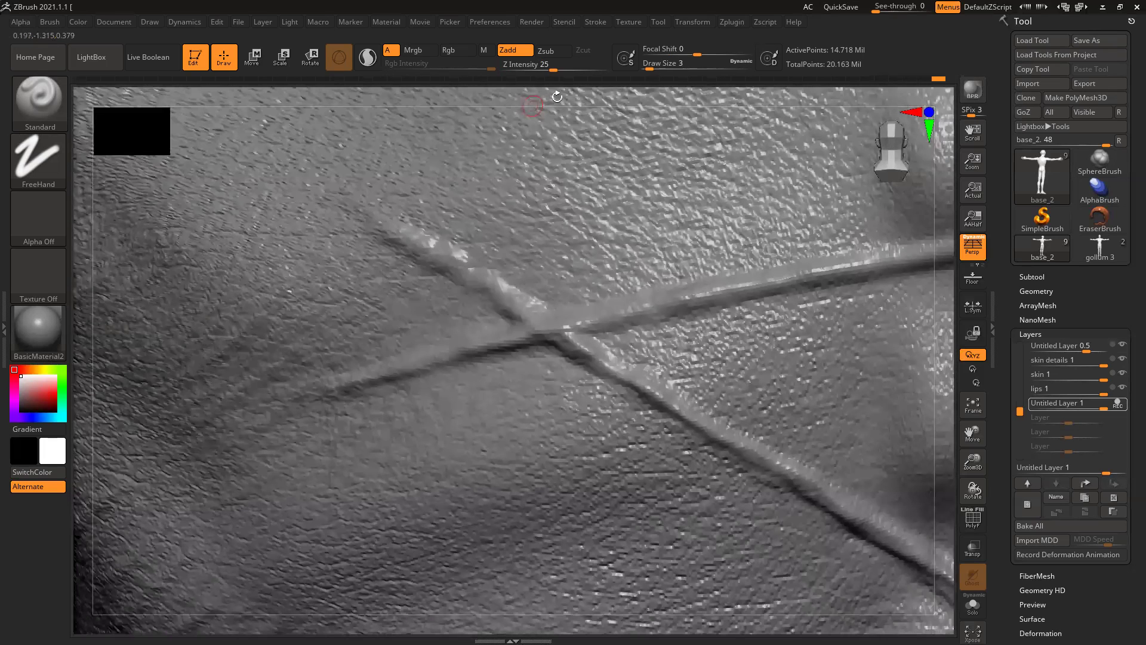
pyautogui.moveTo(486, 284); pyautogui.dragTo(418, 230, button='right')
pyautogui.moveTo(406, 234)
pyautogui.mouseDown()
pyautogui.moveTo(522, 318)
pyautogui.moveTo(377, 366)
pyautogui.mouseUp()
pyautogui.moveTo(446, 236)
pyautogui.mouseDown()
pyautogui.moveTo(584, 309)
pyautogui.moveTo(843, 257)
pyautogui.mouseUp()
pyautogui.moveTo(791, 294)
pyautogui.mouseDown()
pyautogui.moveTo(621, 342)
pyautogui.moveTo(653, 359)
pyautogui.mouseUp()
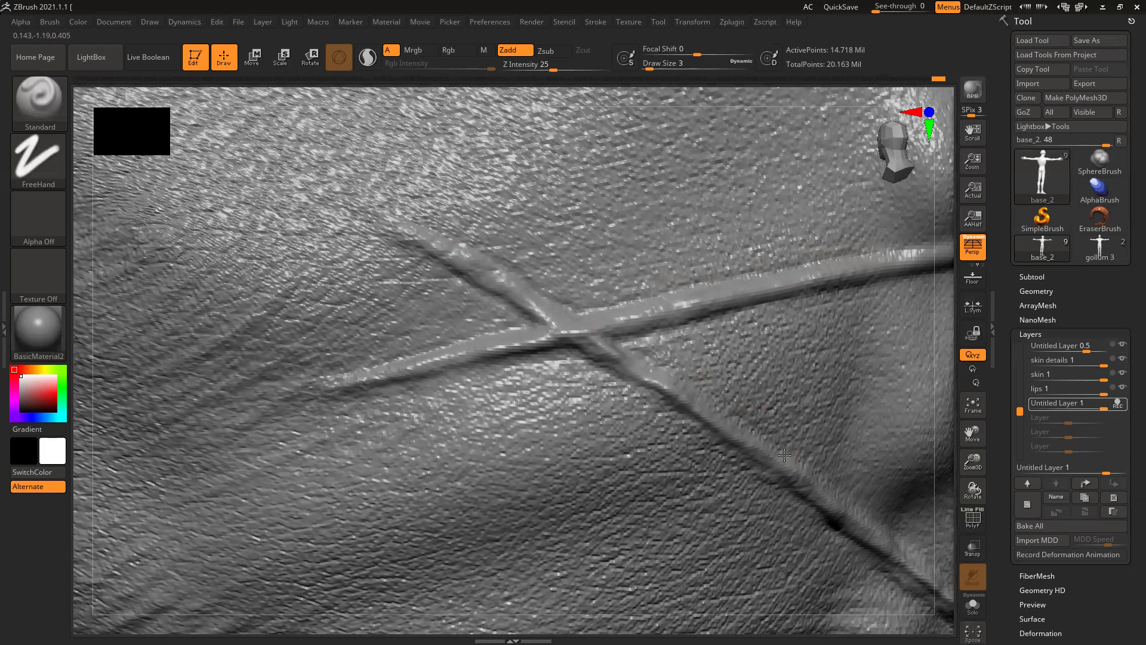
# Step: Sculpt fine creases along both edges of the scar running from the crossing over the upper spine
pyautogui.keyDown('alt'); pyautogui.moveTo(816, 512); pyautogui.dragTo(657, 353, button='right'); pyautogui.keyUp('alt')
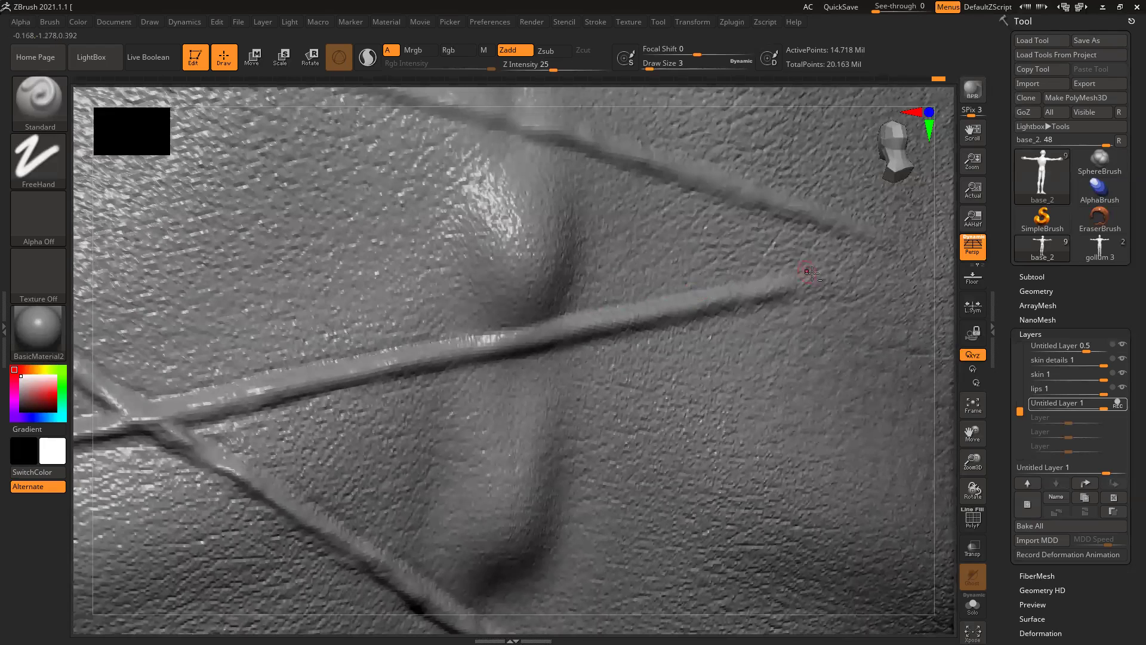
pyautogui.moveTo(540, 349)
pyautogui.mouseDown()
pyautogui.moveTo(294, 397)
pyautogui.moveTo(199, 401)
pyautogui.moveTo(576, 328)
pyautogui.mouseUp()
pyautogui.moveTo(483, 346); pyautogui.dragTo(839, 277)
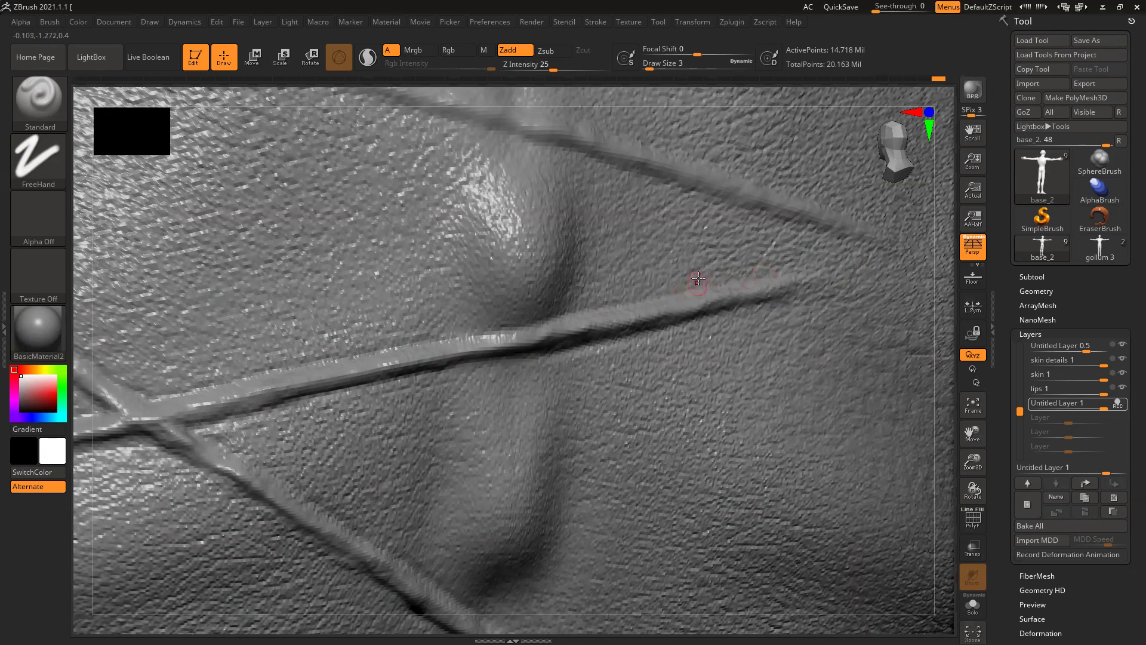
pyautogui.moveTo(556, 316)
pyautogui.mouseDown()
pyautogui.moveTo(366, 345)
pyautogui.moveTo(147, 404)
pyautogui.mouseUp()
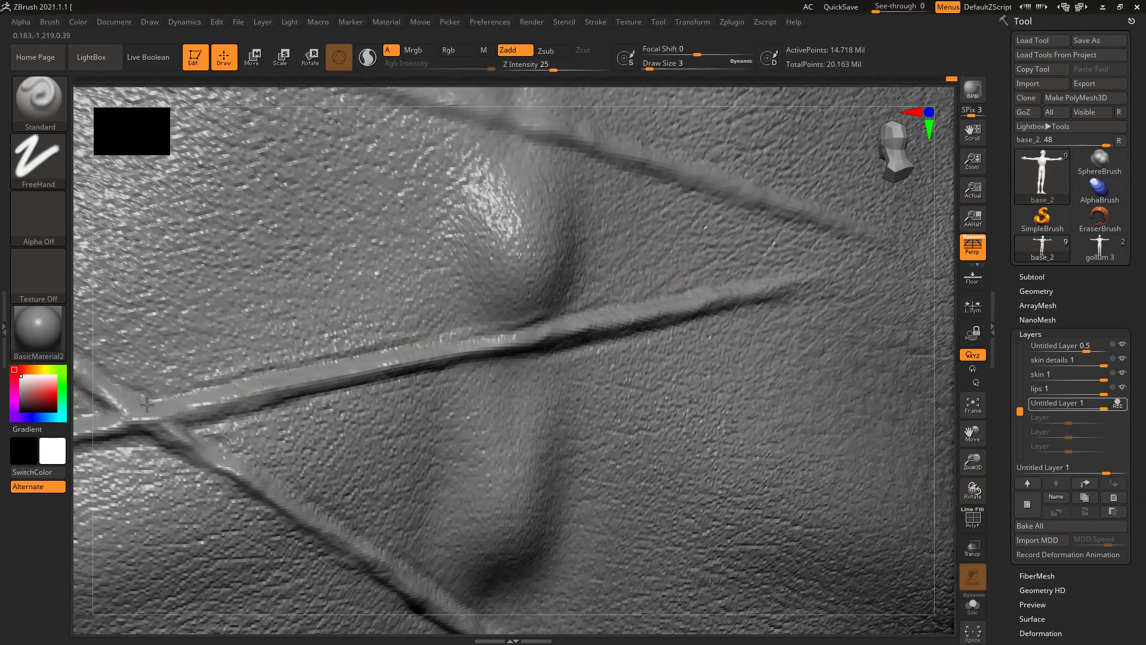
pyautogui.moveTo(312, 404); pyautogui.dragTo(422, 373)
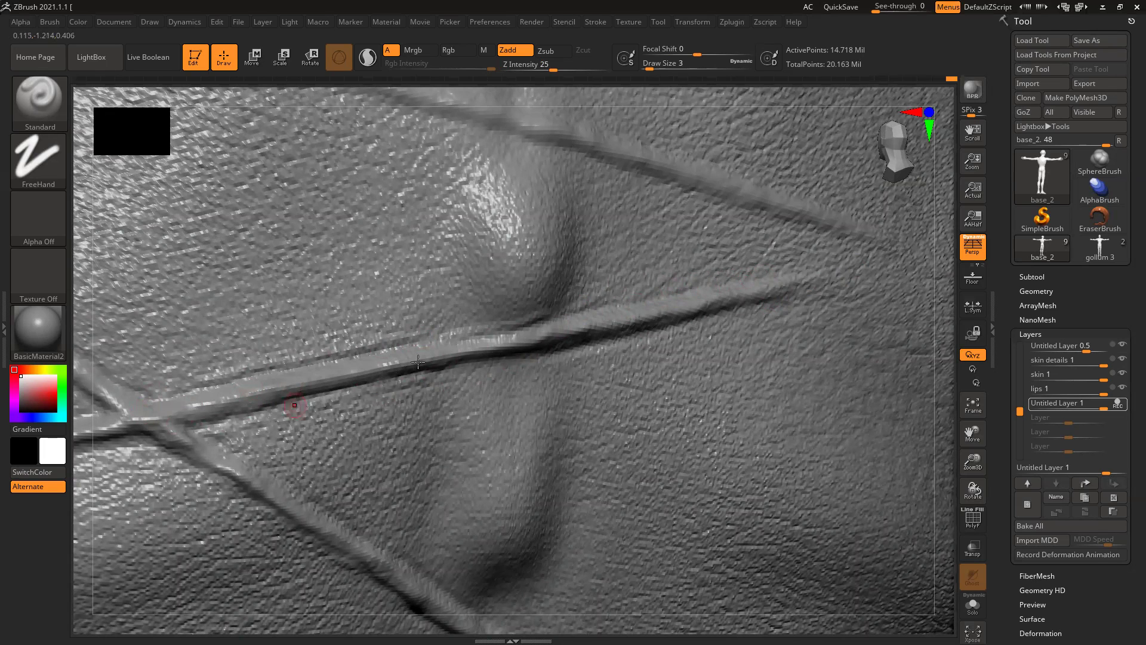
# Step: Define both edges of the second scar from the top along its length across the upper spine
pyautogui.moveTo(951, 343); pyautogui.dragTo(836, 350)
pyautogui.moveTo(182, 158); pyautogui.dragTo(755, 317)
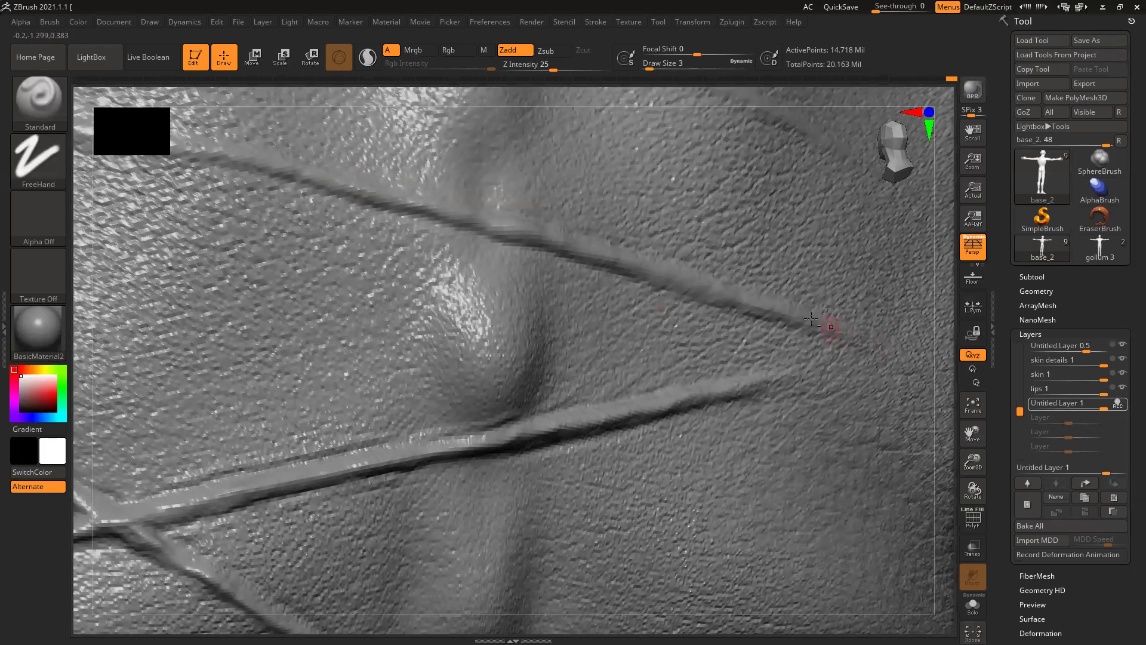
pyautogui.moveTo(449, 110)
pyautogui.keyDown('alt'); pyautogui.mouseDown(button='right')
pyautogui.moveTo(709, 171)
pyautogui.moveTo(735, 190)
pyautogui.mouseUp(button='right'); pyautogui.keyUp('alt')
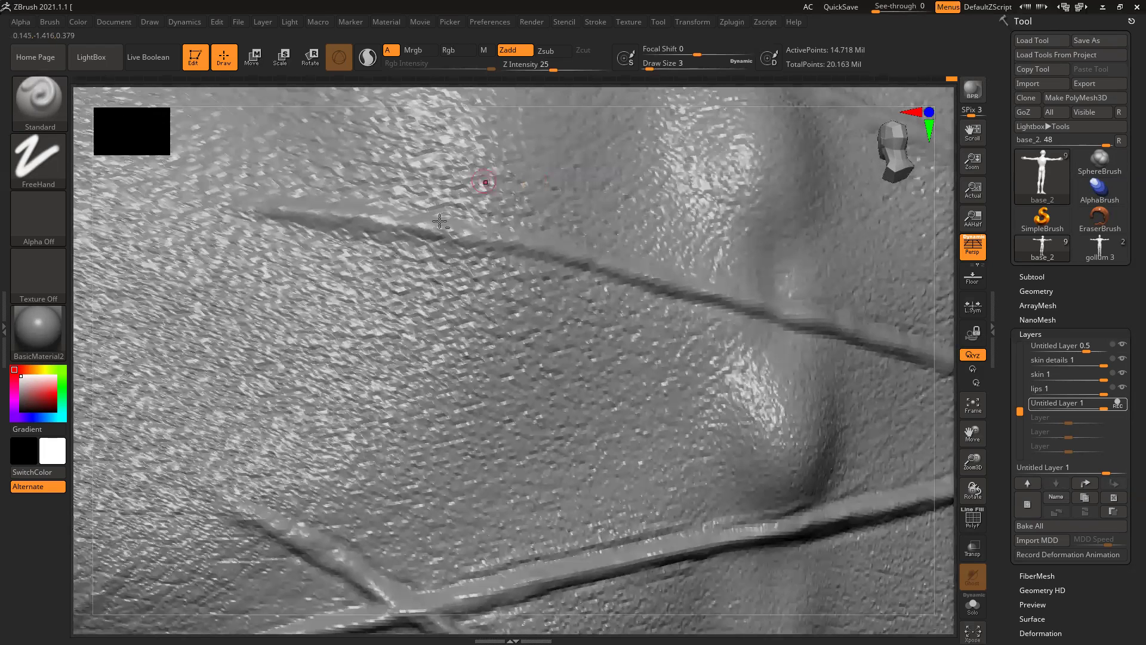
pyautogui.moveTo(380, 238)
pyautogui.mouseDown()
pyautogui.moveTo(265, 223)
pyautogui.moveTo(348, 201)
pyautogui.moveTo(541, 237)
pyautogui.mouseUp()
pyautogui.moveTo(460, 251); pyautogui.dragTo(623, 276)
pyautogui.moveTo(722, 288); pyautogui.dragTo(819, 309)
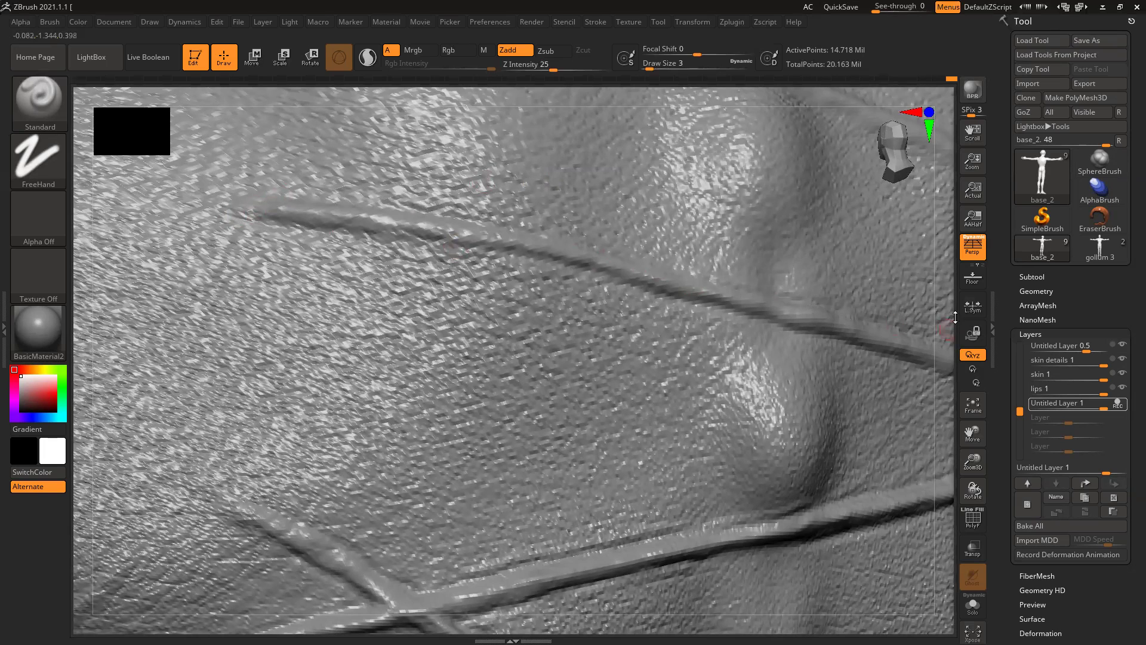
# Step: Sculpt creases along the edges of the topmost scar between the shoulder blades and check the whole back
pyautogui.moveTo(828, 372)
pyautogui.mouseDown(button='right')
pyautogui.moveTo(486, 267)
pyautogui.moveTo(427, 225)
pyautogui.mouseUp(button='right')
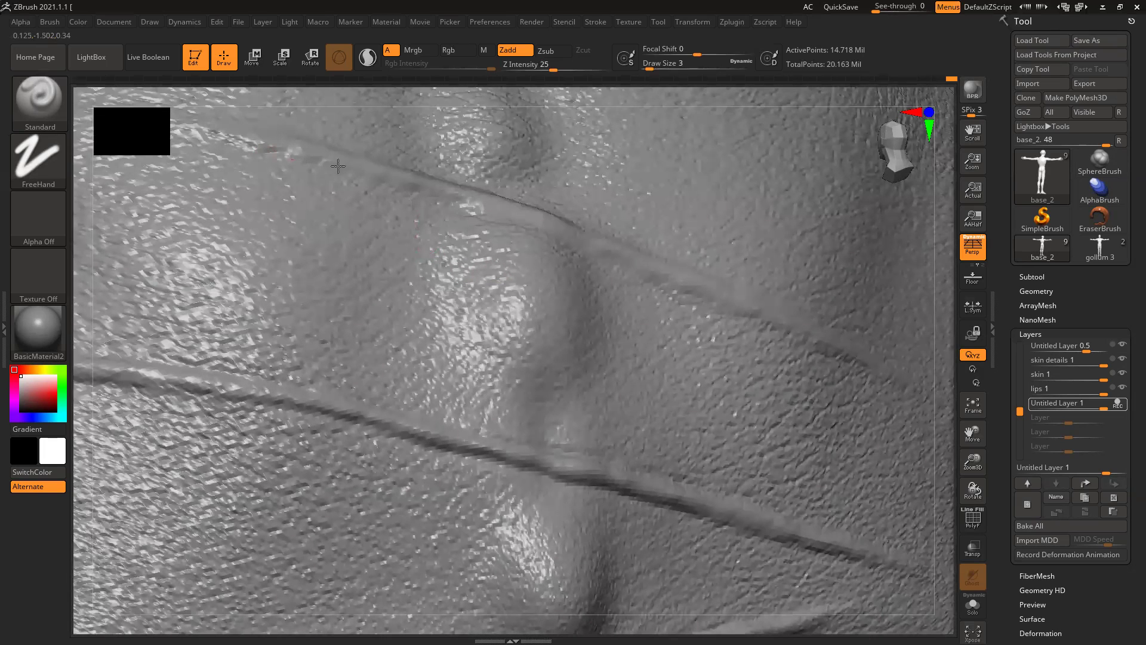
pyautogui.moveTo(485, 211); pyautogui.dragTo(882, 375)
pyautogui.moveTo(937, 370); pyautogui.dragTo(497, 215, button='right')
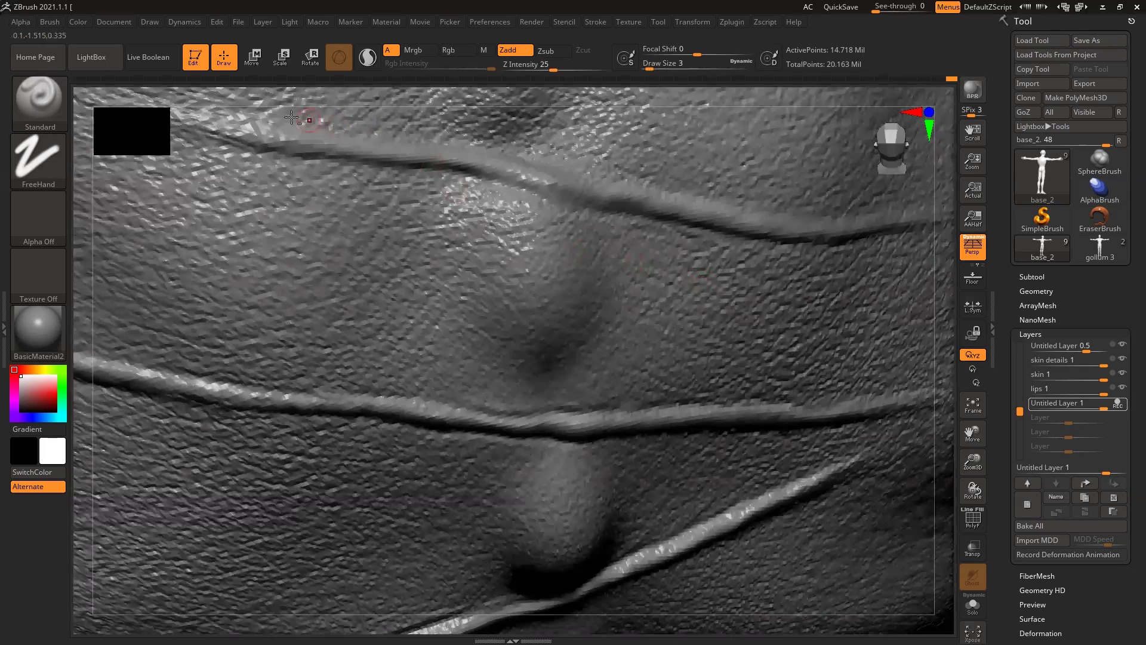
pyautogui.moveTo(346, 136)
pyautogui.mouseDown()
pyautogui.moveTo(477, 146)
pyautogui.moveTo(704, 203)
pyautogui.moveTo(896, 212)
pyautogui.mouseUp()
pyautogui.keyDown('ctrl'); pyautogui.moveTo(236, 227); pyautogui.dragTo(815, 492, button='right'); pyautogui.keyUp('ctrl')
pyautogui.keyDown('alt'); pyautogui.moveTo(842, 533); pyautogui.dragTo(755, 418, button='right'); pyautogui.keyUp('alt')
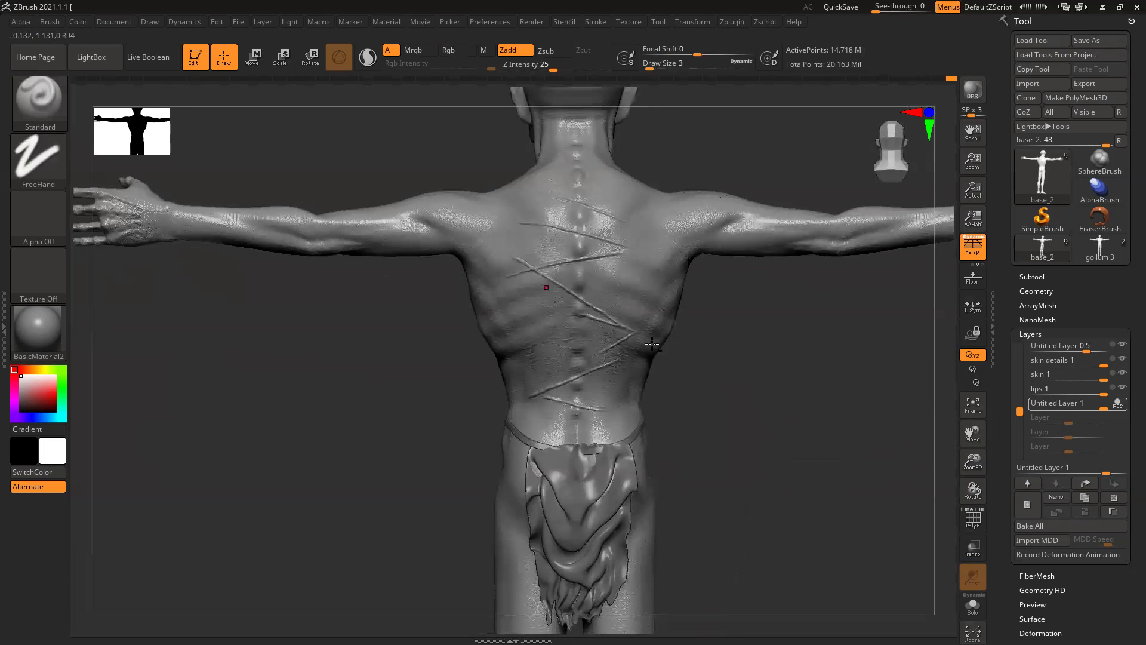
pyautogui.moveTo(755, 418); pyautogui.dragTo(720, 370)
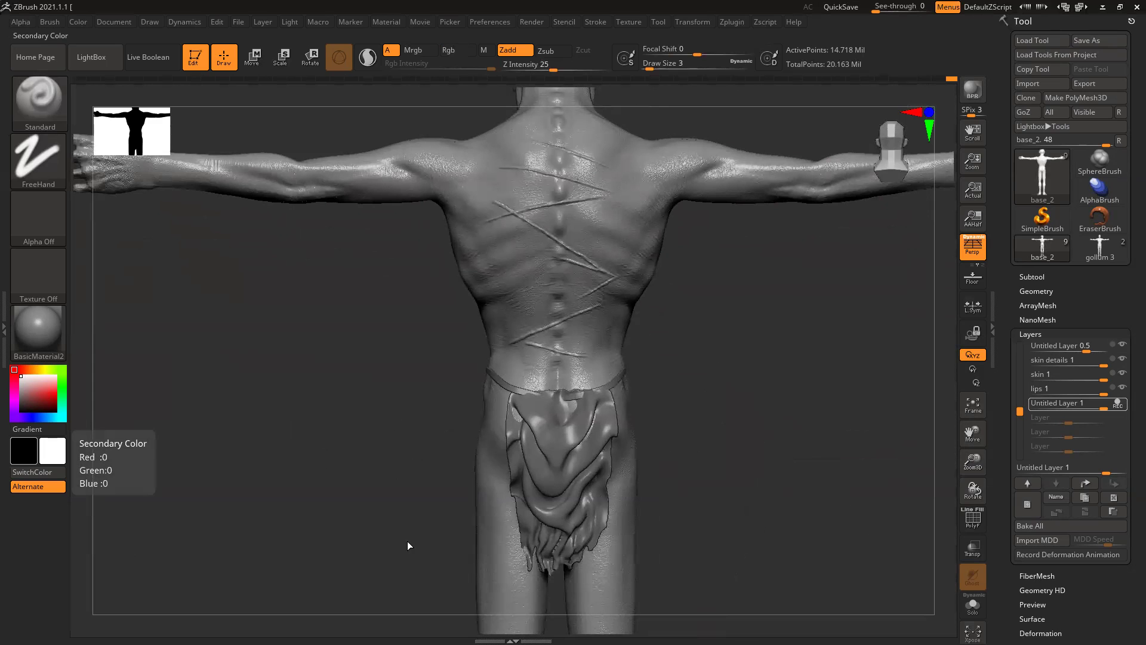
# Step: Sculpt a curved crease beneath the outer ankle bone with a draw size of 6
pyautogui.keyDown('alt'); pyautogui.moveTo(738, 440); pyautogui.dragTo(830, 452); pyautogui.keyUp('alt')
pyautogui.keyDown('alt'); pyautogui.moveTo(738, 382); pyautogui.dragTo(738, 96); pyautogui.keyUp('alt')
pyautogui.keyDown('ctrl'); pyautogui.moveTo(680, 388); pyautogui.dragTo(783, 477, button='right'); pyautogui.keyUp('ctrl')
pyautogui.keyDown('alt'); pyautogui.moveTo(886, 359); pyautogui.dragTo(706, 386); pyautogui.keyUp('alt')
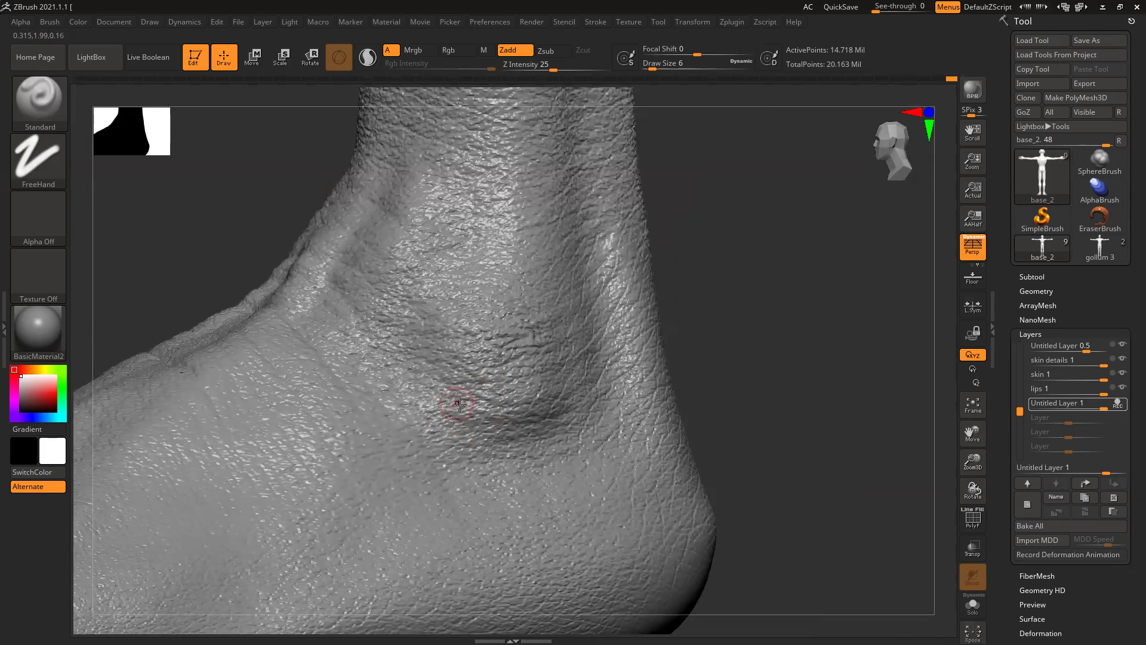
pyautogui.moveTo(413, 386)
pyautogui.mouseDown()
pyautogui.moveTo(466, 410)
pyautogui.moveTo(573, 399)
pyautogui.moveTo(437, 411)
pyautogui.mouseUp()
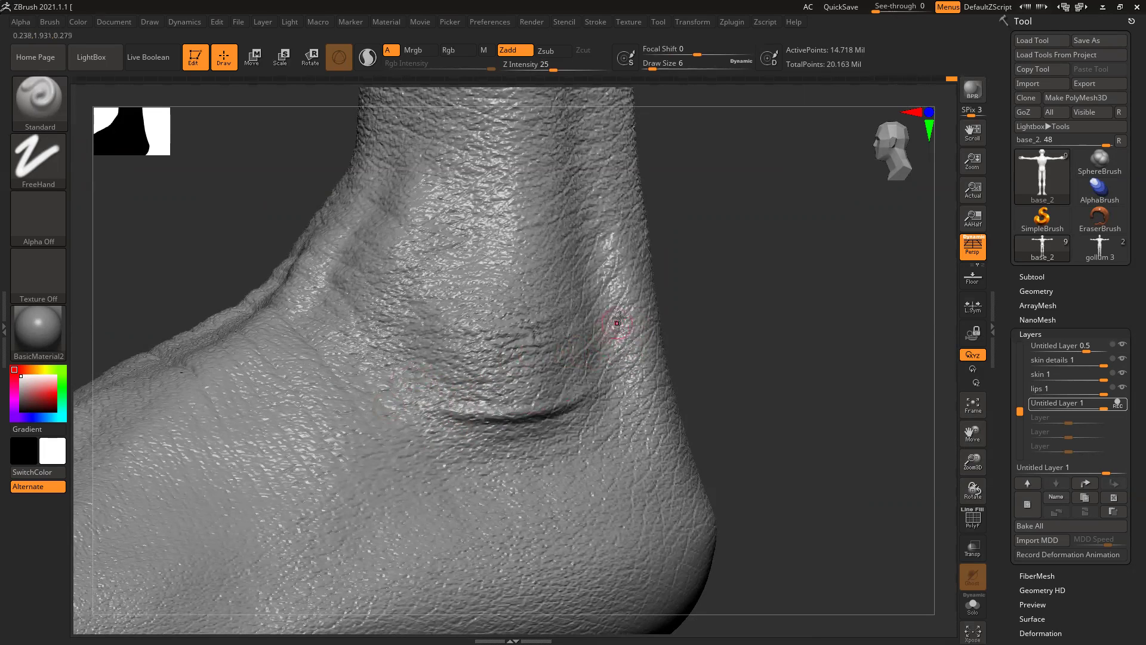
pyautogui.moveTo(571, 362)
pyautogui.mouseDown()
pyautogui.moveTo(431, 387)
pyautogui.moveTo(394, 376)
pyautogui.moveTo(566, 378)
pyautogui.moveTo(491, 393)
pyautogui.mouseUp()
pyautogui.moveTo(610, 419)
pyautogui.mouseDown()
pyautogui.moveTo(451, 460)
pyautogui.moveTo(667, 405)
pyautogui.mouseUp()
pyautogui.moveTo(818, 368); pyautogui.dragTo(729, 384)
# Step: Deepen the crease beneath the outer ankle bone and add a parallel fold just below it
pyautogui.press('f')
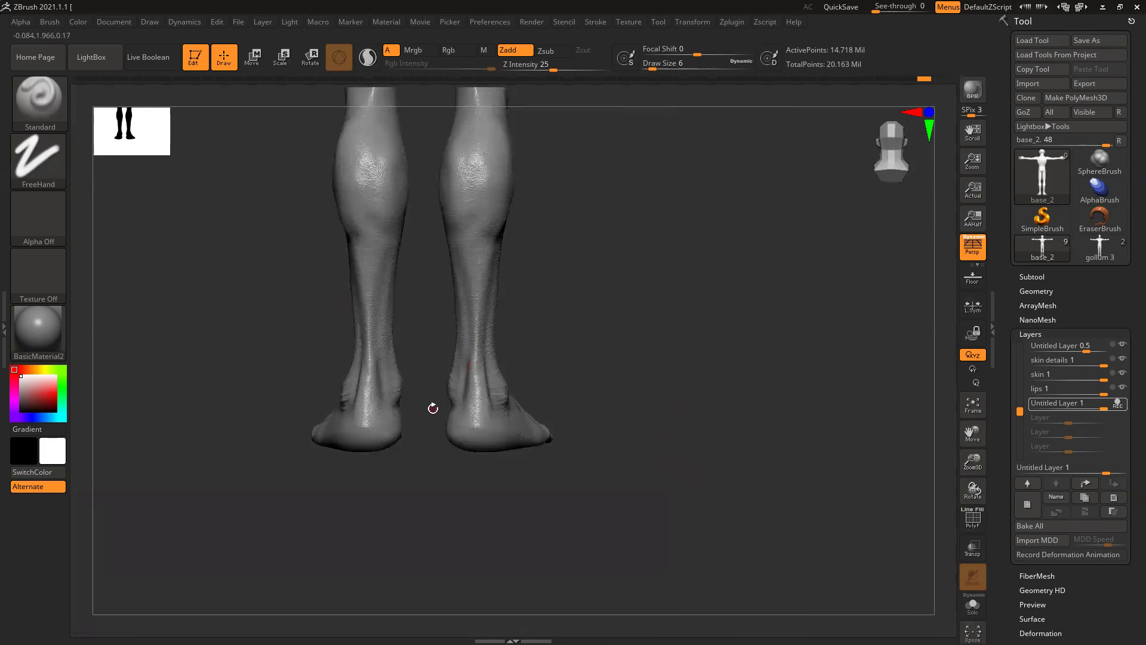
pyautogui.press('ctrl')
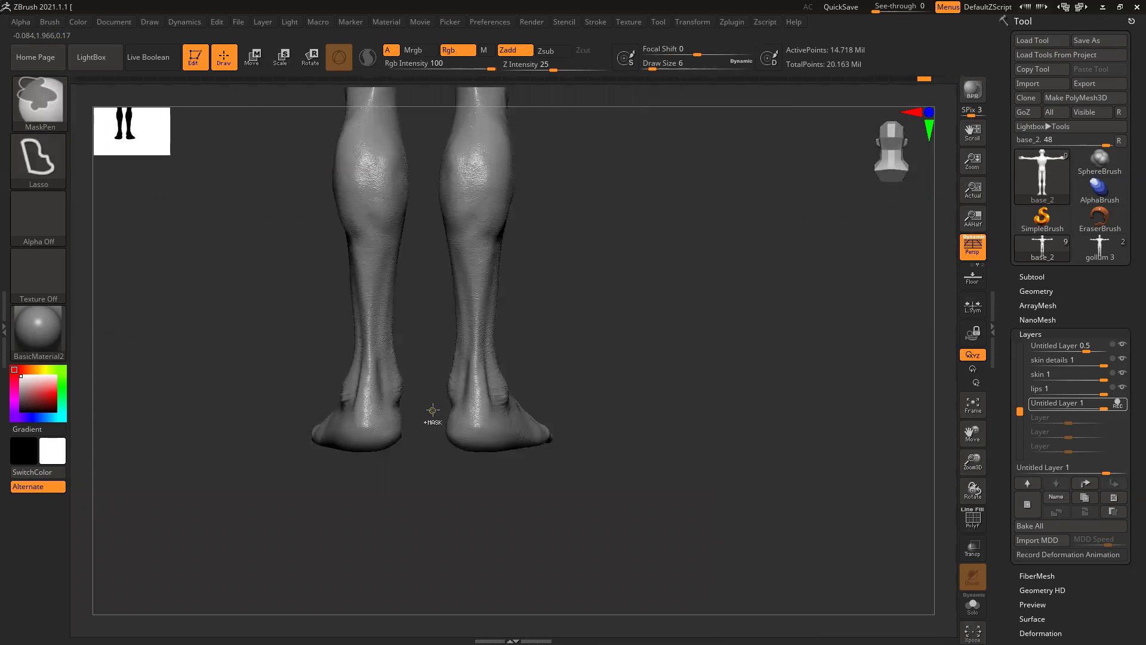
pyautogui.moveTo(430, 483); pyautogui.dragTo(684, 477, button='right')
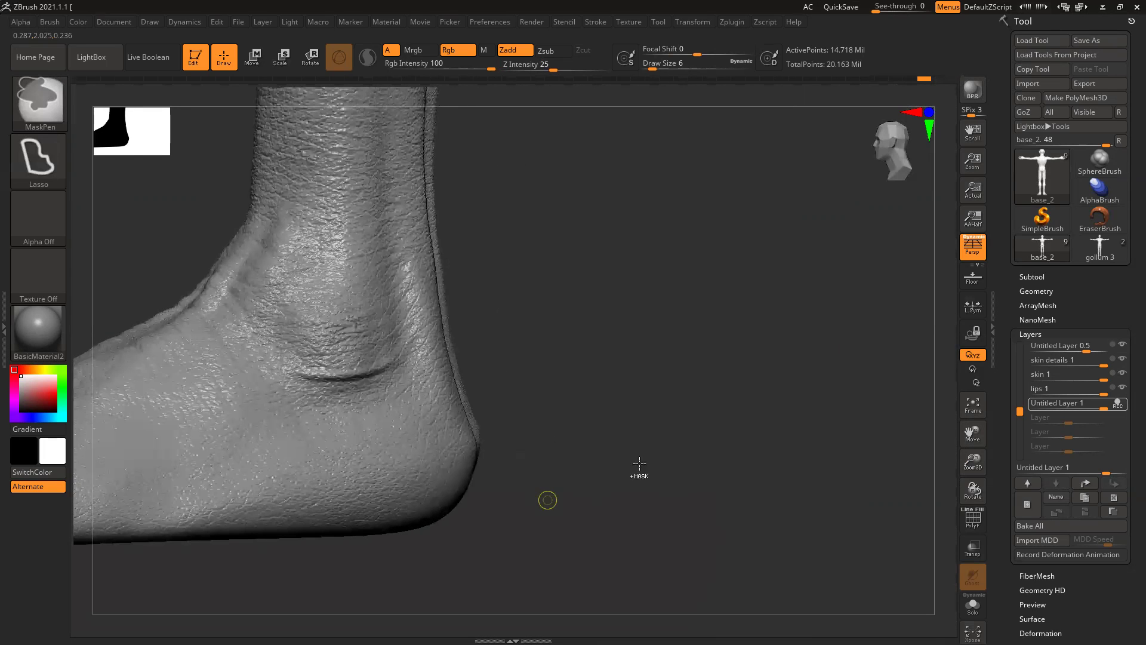
pyautogui.hotkey('ctrl', 'z')
pyautogui.keyDown('ctrl'); pyautogui.moveTo(442, 389); pyautogui.dragTo(502, 434, button='right'); pyautogui.keyUp('ctrl')
pyautogui.keyDown('alt'); pyautogui.moveTo(732, 371); pyautogui.dragTo(902, 371, button='right'); pyautogui.keyUp('alt')
pyautogui.moveTo(584, 329)
pyautogui.mouseDown()
pyautogui.moveTo(552, 358)
pyautogui.moveTo(364, 381)
pyautogui.moveTo(263, 374)
pyautogui.mouseUp()
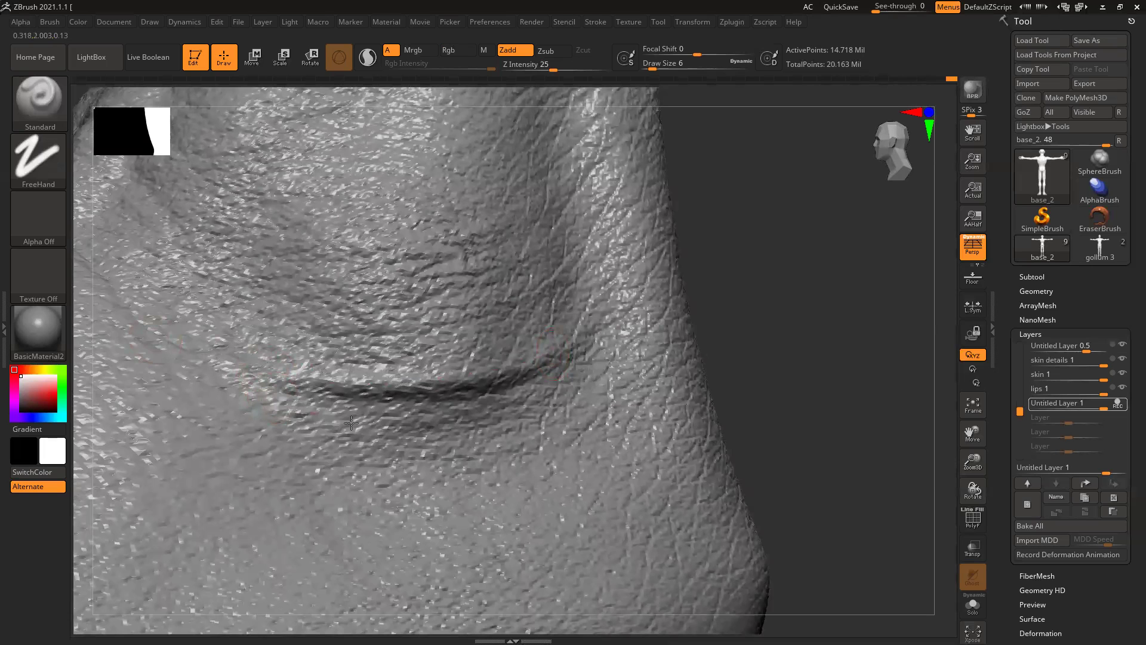
pyautogui.moveTo(351, 422); pyautogui.dragTo(581, 358)
# Step: Add curved skin folds around the lower half of the outer ankle bone and soften them with Smooth
pyautogui.moveTo(575, 232)
pyautogui.mouseDown()
pyautogui.moveTo(509, 305)
pyautogui.moveTo(272, 325)
pyautogui.moveTo(335, 334)
pyautogui.moveTo(514, 323)
pyautogui.moveTo(570, 248)
pyautogui.moveTo(574, 154)
pyautogui.moveTo(477, 259)
pyautogui.moveTo(337, 317)
pyautogui.moveTo(281, 314)
pyautogui.mouseUp()
pyautogui.moveTo(188, 243); pyautogui.dragTo(497, 225)
pyautogui.moveTo(427, 248)
pyautogui.mouseDown()
pyautogui.moveTo(261, 245)
pyautogui.moveTo(158, 212)
pyautogui.moveTo(392, 263)
pyautogui.mouseUp()
pyautogui.moveTo(307, 309); pyautogui.dragTo(234, 280)
pyautogui.moveTo(418, 257)
pyautogui.mouseDown()
pyautogui.moveTo(388, 280)
pyautogui.moveTo(126, 256)
pyautogui.mouseUp()
pyautogui.moveTo(143, 269)
pyautogui.mouseDown()
pyautogui.moveTo(185, 290)
pyautogui.moveTo(469, 335)
pyautogui.mouseUp()
pyautogui.moveTo(542, 275)
pyautogui.keyDown('shift'); pyautogui.mouseDown()
pyautogui.moveTo(398, 339)
pyautogui.moveTo(247, 313)
pyautogui.moveTo(512, 313)
pyautogui.moveTo(356, 384)
pyautogui.mouseUp(); pyautogui.keyUp('shift')
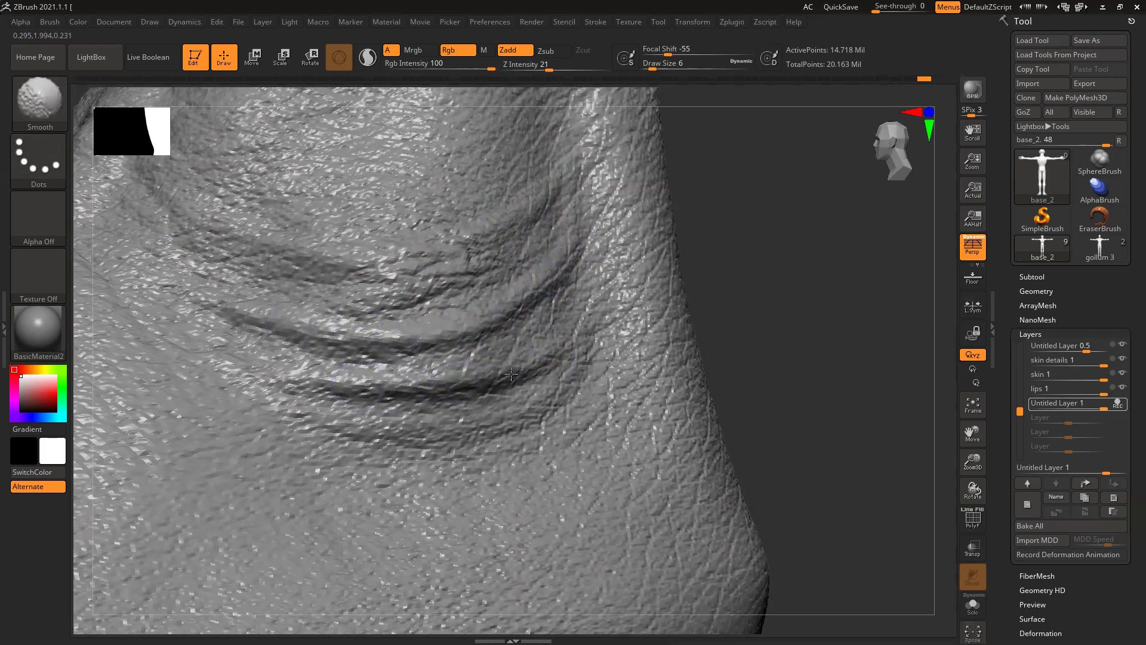
pyautogui.press('shift')
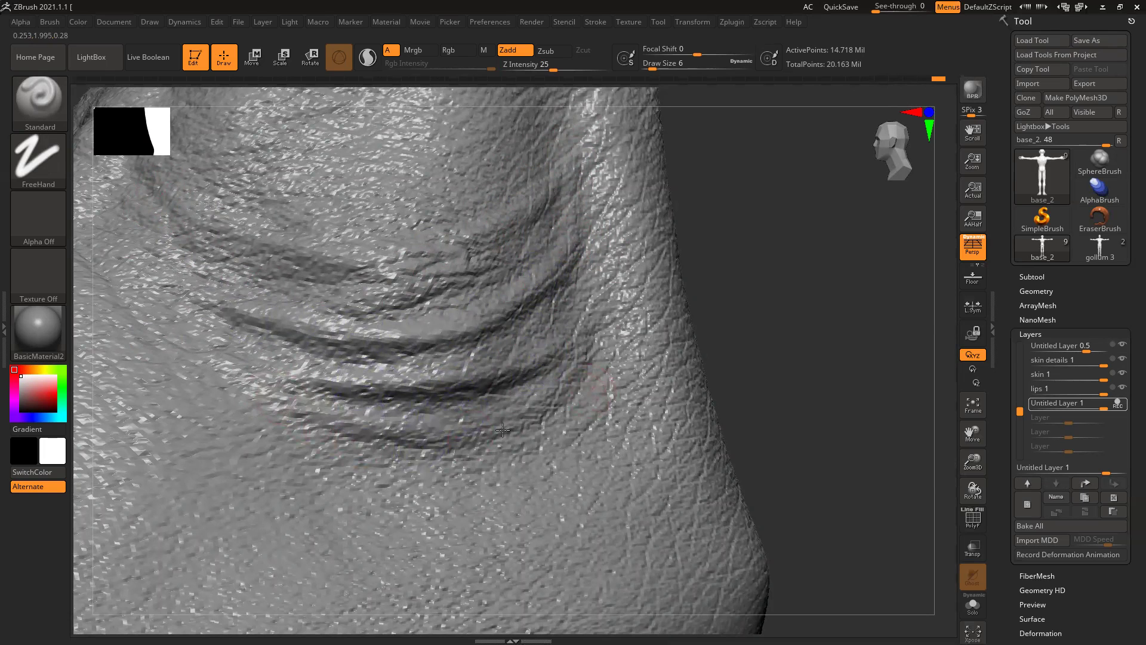
# Step: Sculpt short slanting wrinkles behind the ankle bone toward the Achilles tendon and heel
pyautogui.moveTo(782, 374); pyautogui.dragTo(696, 373)
pyautogui.moveTo(616, 376); pyautogui.dragTo(576, 478)
pyautogui.moveTo(620, 305); pyautogui.dragTo(568, 403)
pyautogui.moveTo(643, 319)
pyautogui.mouseDown()
pyautogui.moveTo(623, 373)
pyautogui.moveTo(561, 457)
pyautogui.mouseUp()
# Step: Extend the curved wrinkles over the upper ankle bone, from the front of the ankle to the Achilles tendon
pyautogui.moveTo(778, 250); pyautogui.dragTo(791, 409)
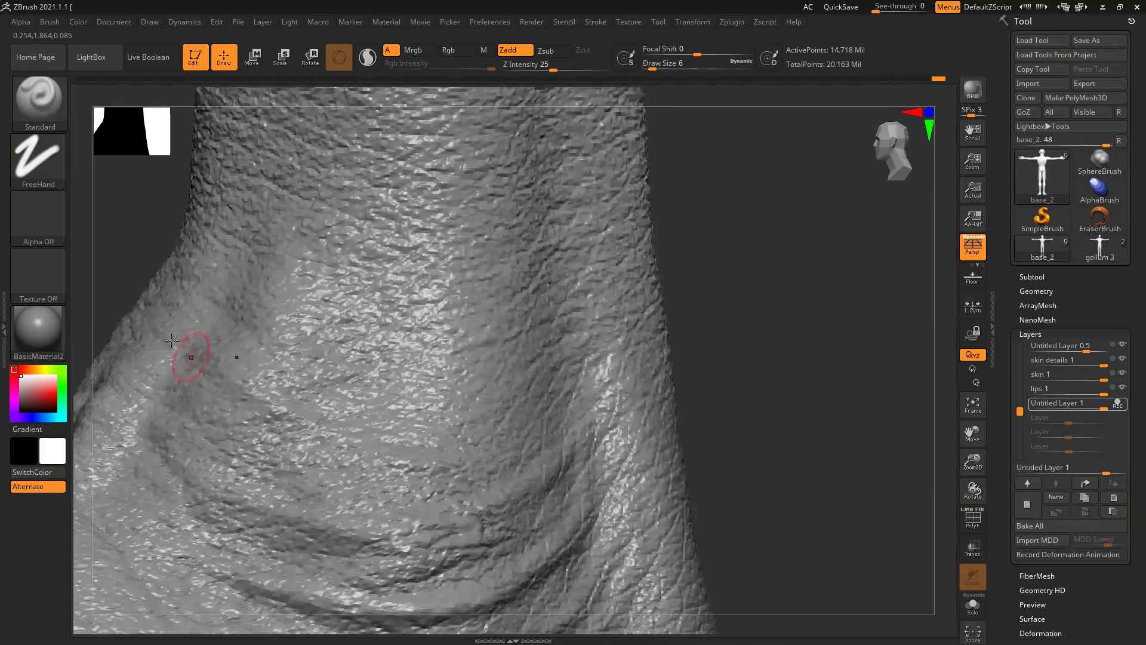
pyautogui.press('shift')
pyautogui.moveTo(221, 370)
pyautogui.mouseDown()
pyautogui.moveTo(341, 448)
pyautogui.moveTo(418, 466)
pyautogui.mouseUp()
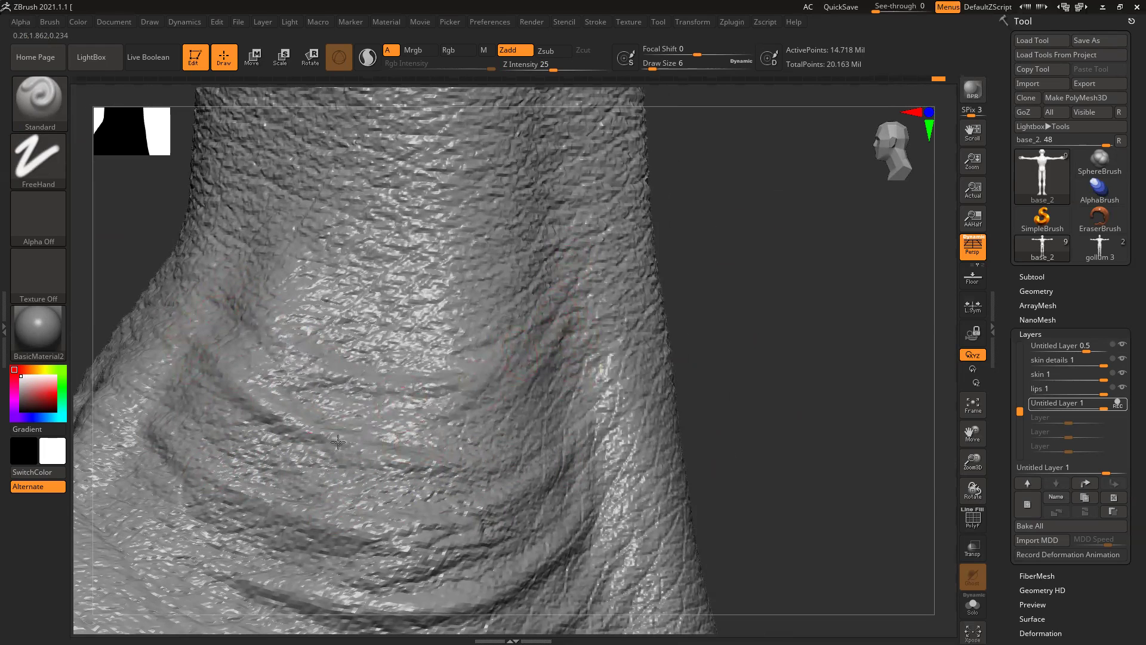
pyautogui.keyDown('alt'); pyautogui.moveTo(715, 256); pyautogui.dragTo(732, 363); pyautogui.keyUp('alt')
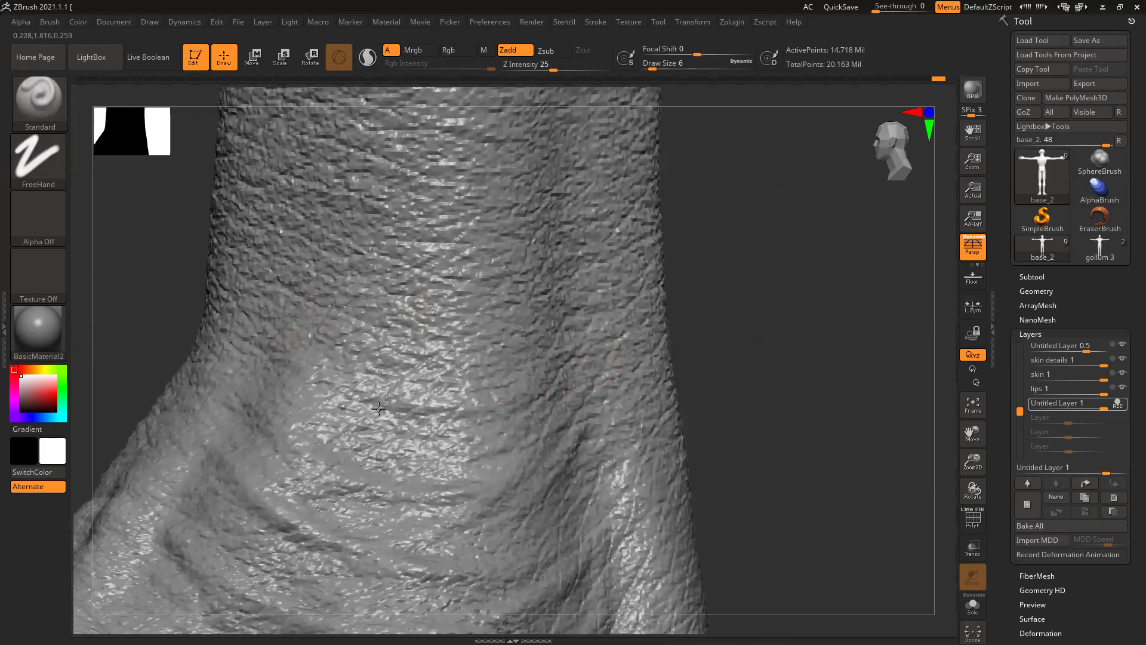
pyautogui.press('ctrl')
pyautogui.keyDown('ctrl'); pyautogui.moveTo(592, 498); pyautogui.dragTo(250, 292, button='right'); pyautogui.keyUp('ctrl')
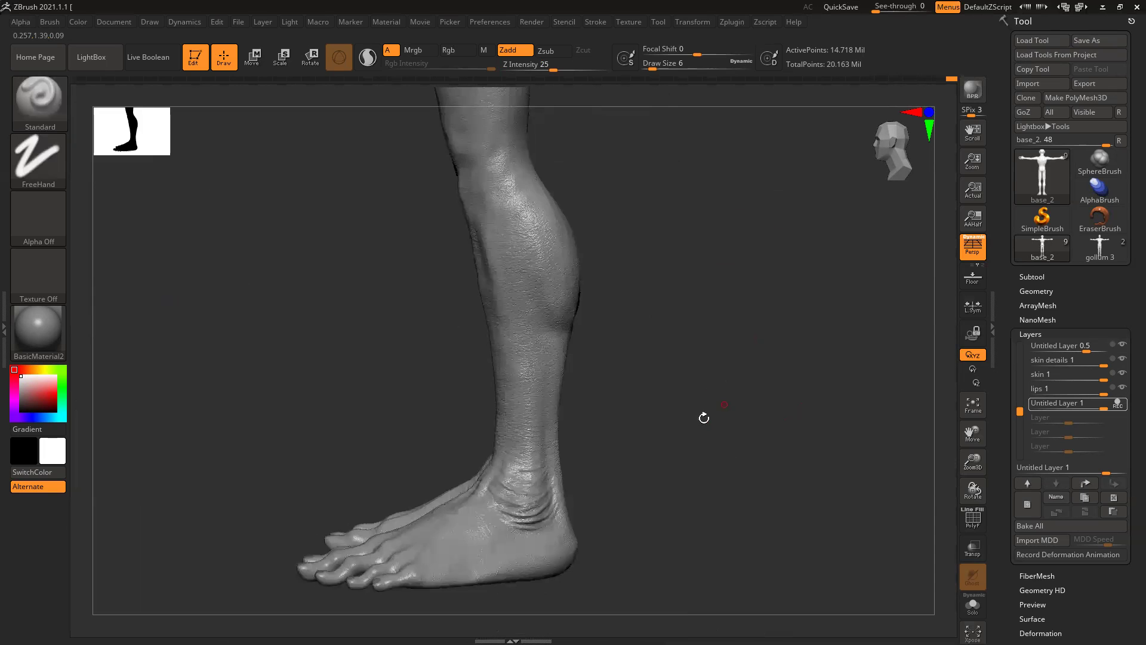
# Step: Sculpt curved skin wrinkles over and around the inner ankle bone with the Standard brush at draw size 6
pyautogui.keyDown('alt'); pyautogui.moveTo(704, 417); pyautogui.dragTo(672, 263); pyautogui.keyUp('alt')
pyautogui.moveTo(570, 438); pyautogui.dragTo(547, 446, button='right')
pyautogui.keyDown('ctrl'); pyautogui.moveTo(568, 290); pyautogui.dragTo(628, 499, button='right'); pyautogui.keyUp('ctrl')
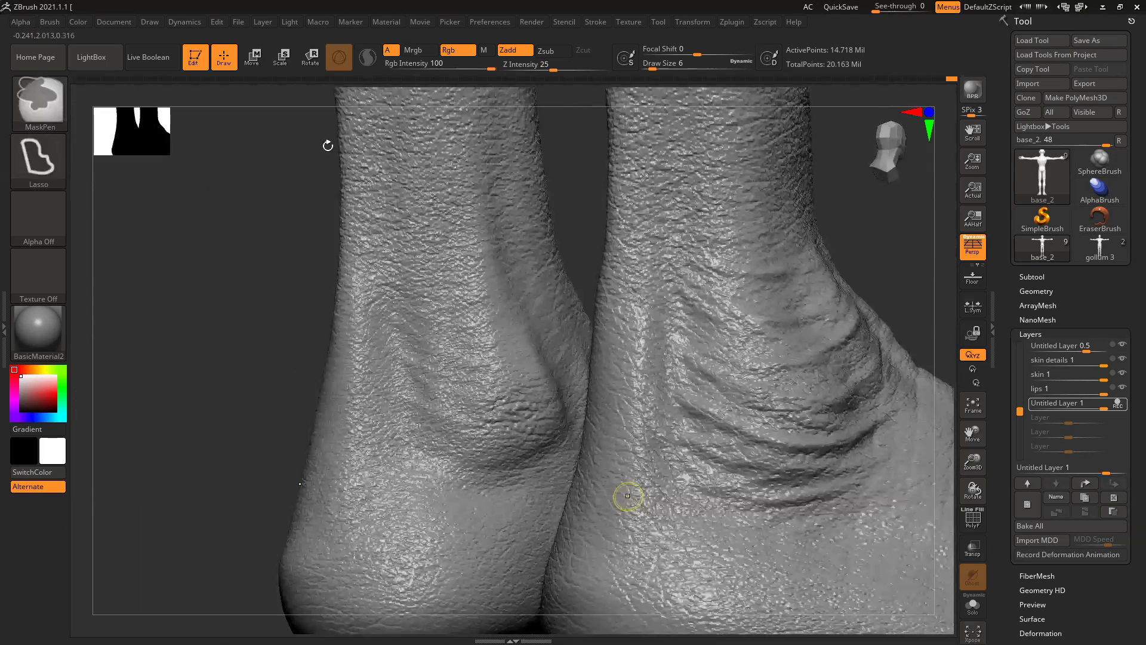
pyautogui.moveTo(161, 403); pyautogui.dragTo(432, 389, button='right')
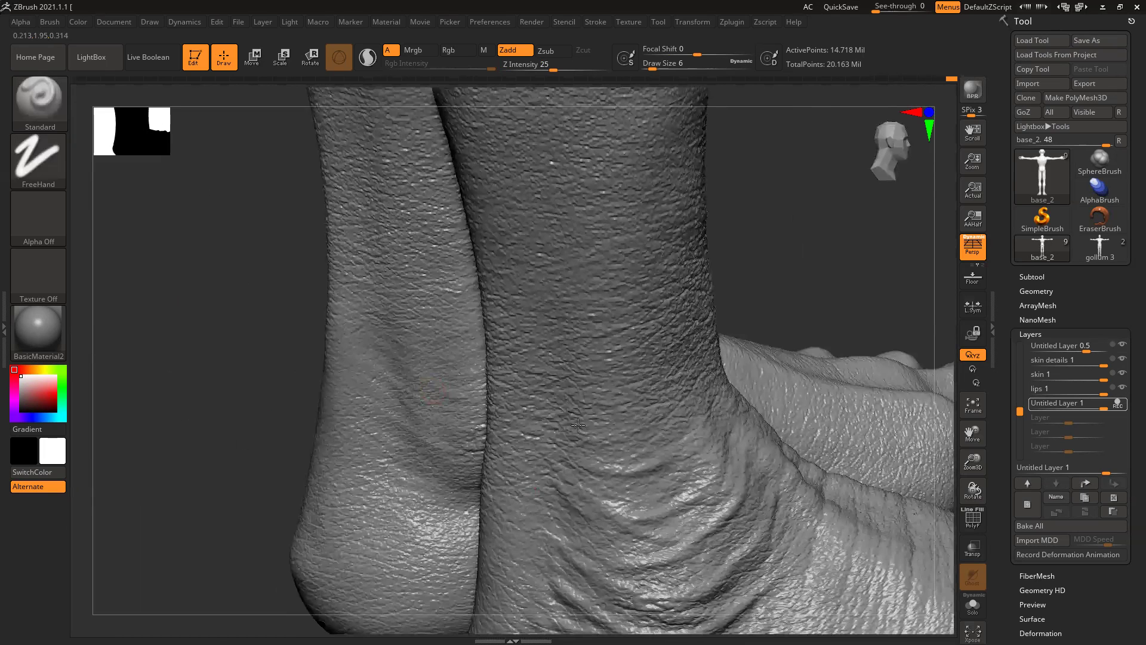
pyautogui.moveTo(577, 424); pyautogui.dragTo(537, 414, button='right')
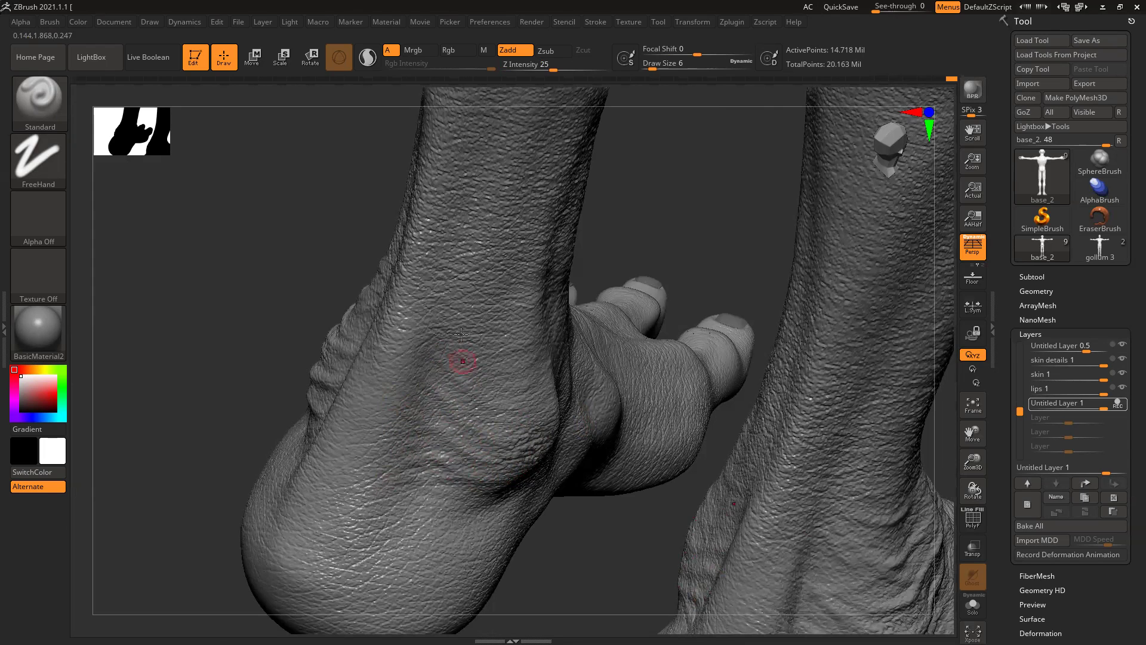
pyautogui.moveTo(432, 388); pyautogui.dragTo(467, 421)
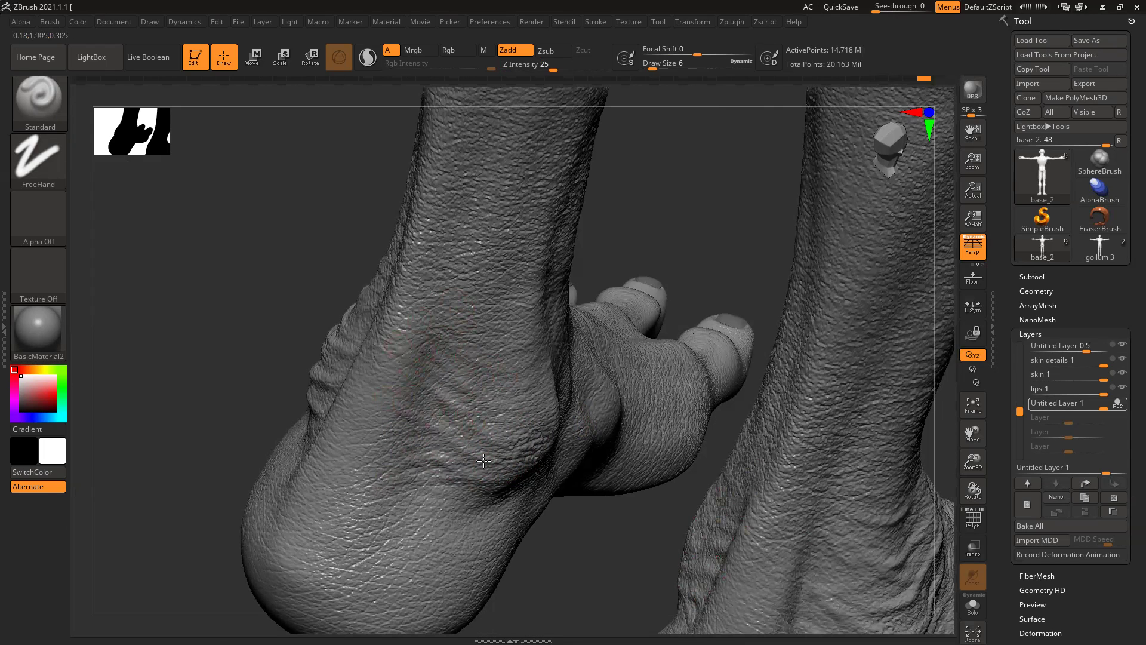
pyautogui.moveTo(602, 252); pyautogui.dragTo(505, 324)
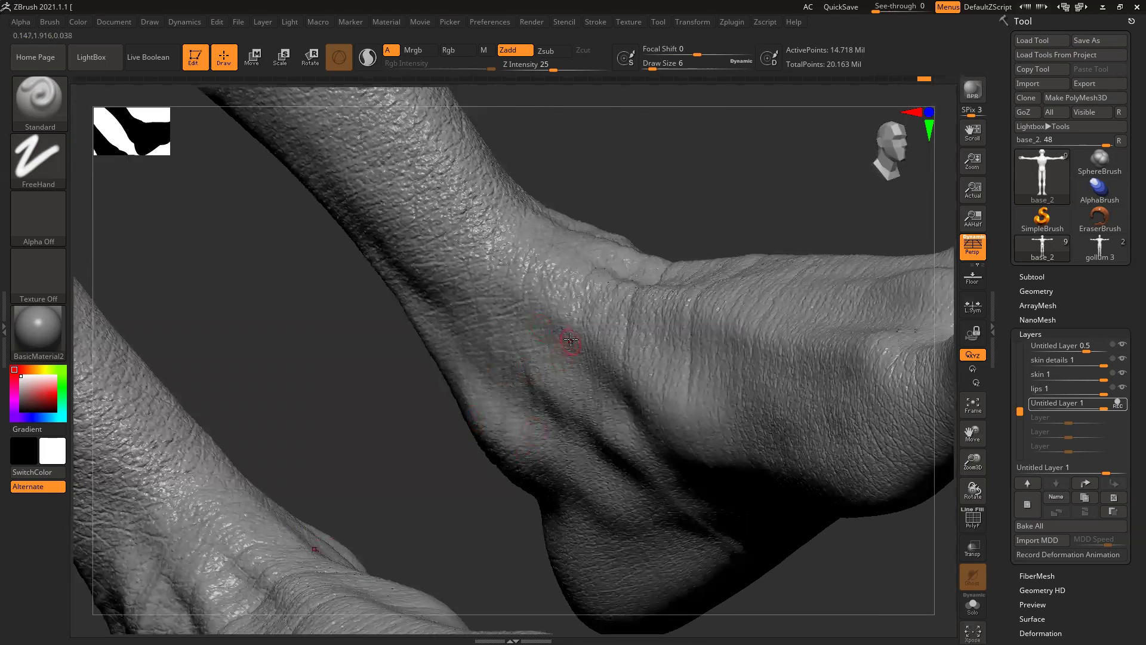
pyautogui.moveTo(485, 496); pyautogui.dragTo(640, 310)
pyautogui.moveTo(656, 242); pyautogui.dragTo(622, 336)
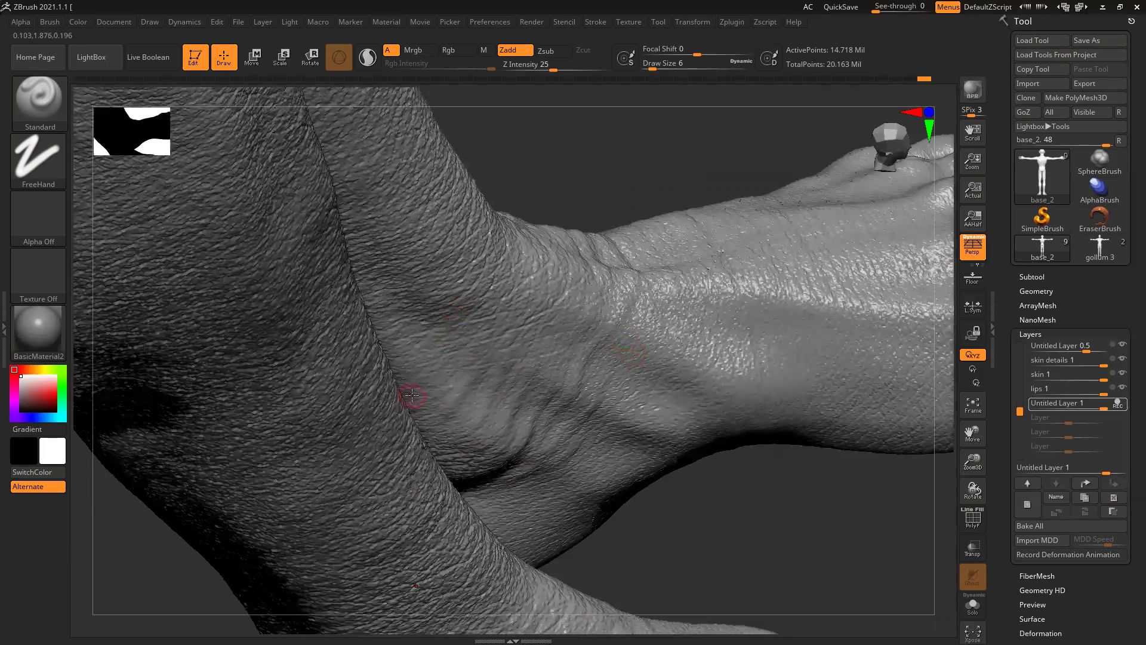
# Step: Carve crosswise skin folds over the knuckles of the big toe and second toe with the Standard brush at draw size 3
pyautogui.keyDown('ctrl'); pyautogui.moveTo(407, 397); pyautogui.dragTo(258, 534, button='right'); pyautogui.keyUp('ctrl')
pyautogui.moveTo(258, 534); pyautogui.dragTo(264, 425)
pyautogui.moveTo(525, 473); pyautogui.dragTo(465, 398)
pyautogui.keyDown('ctrl'); pyautogui.moveTo(561, 501); pyautogui.dragTo(566, 419, button='right'); pyautogui.keyUp('ctrl')
pyautogui.moveTo(566, 457); pyautogui.dragTo(493, 460)
pyautogui.moveTo(493, 460)
pyautogui.keyDown('ctrl'); pyautogui.mouseDown(button='right')
pyautogui.moveTo(552, 457)
pyautogui.moveTo(685, 496)
pyautogui.moveTo(777, 490)
pyautogui.mouseUp(button='right'); pyautogui.keyUp('ctrl')
pyautogui.click(777, 490)
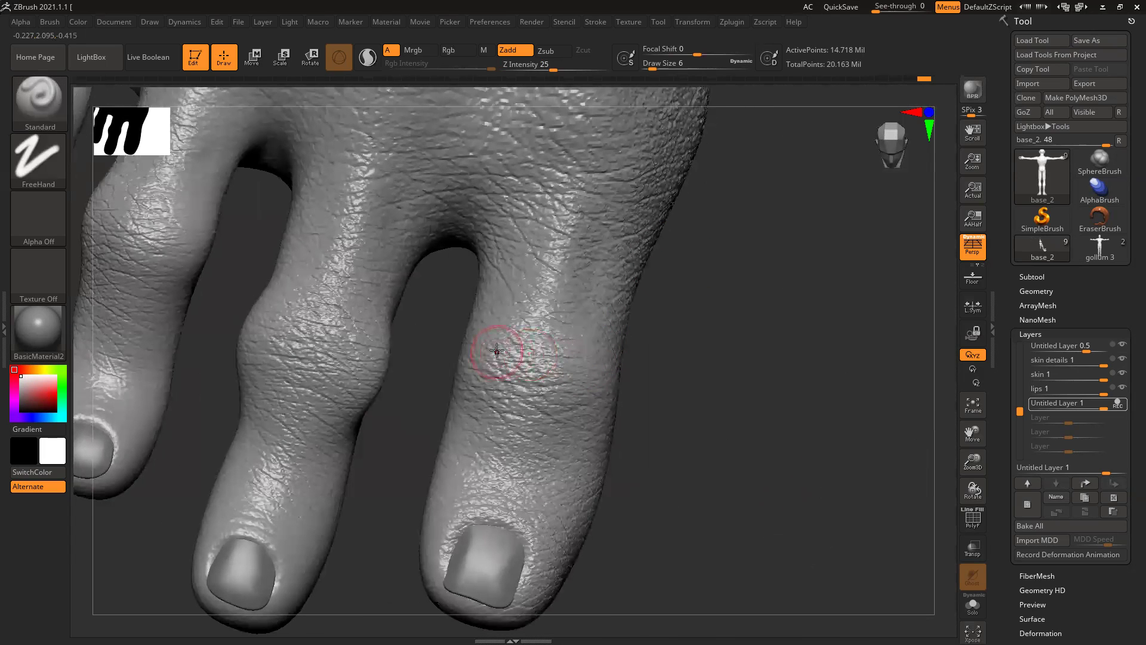
pyautogui.press('[')
pyautogui.press('[')
pyautogui.press('[')
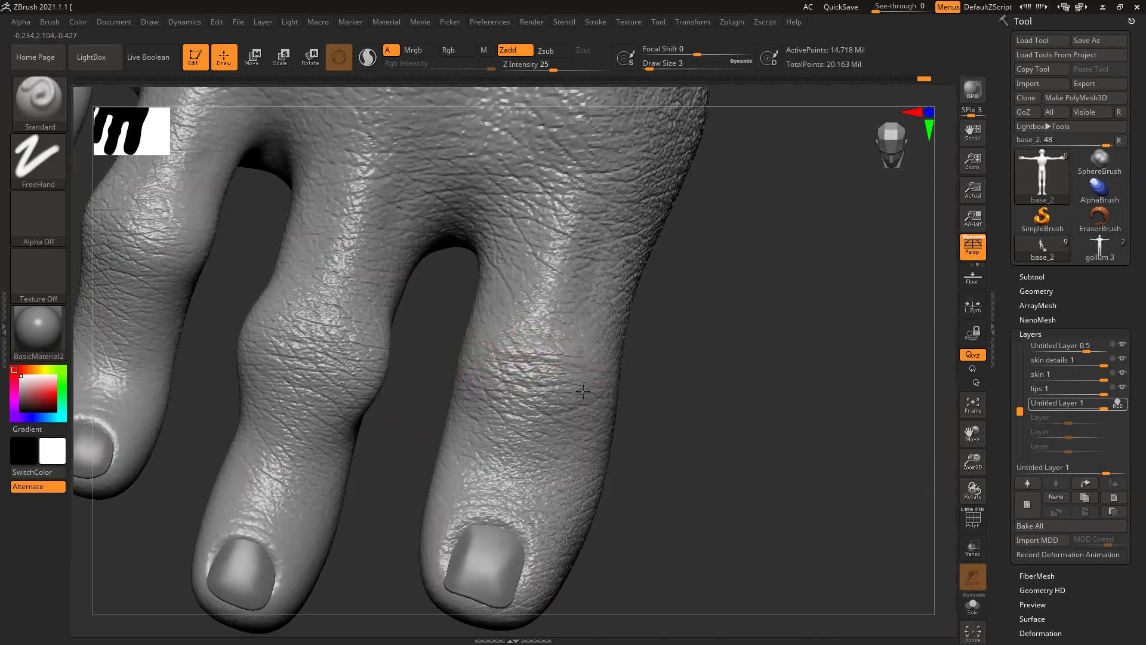
pyautogui.moveTo(502, 416); pyautogui.dragTo(576, 427)
pyautogui.moveTo(537, 373)
pyautogui.keyDown('alt'); pyautogui.mouseDown()
pyautogui.moveTo(497, 376)
pyautogui.moveTo(564, 378)
pyautogui.mouseUp(); pyautogui.keyUp('alt')
pyautogui.keyDown('alt'); pyautogui.moveTo(487, 404); pyautogui.dragTo(537, 413); pyautogui.keyUp('alt')
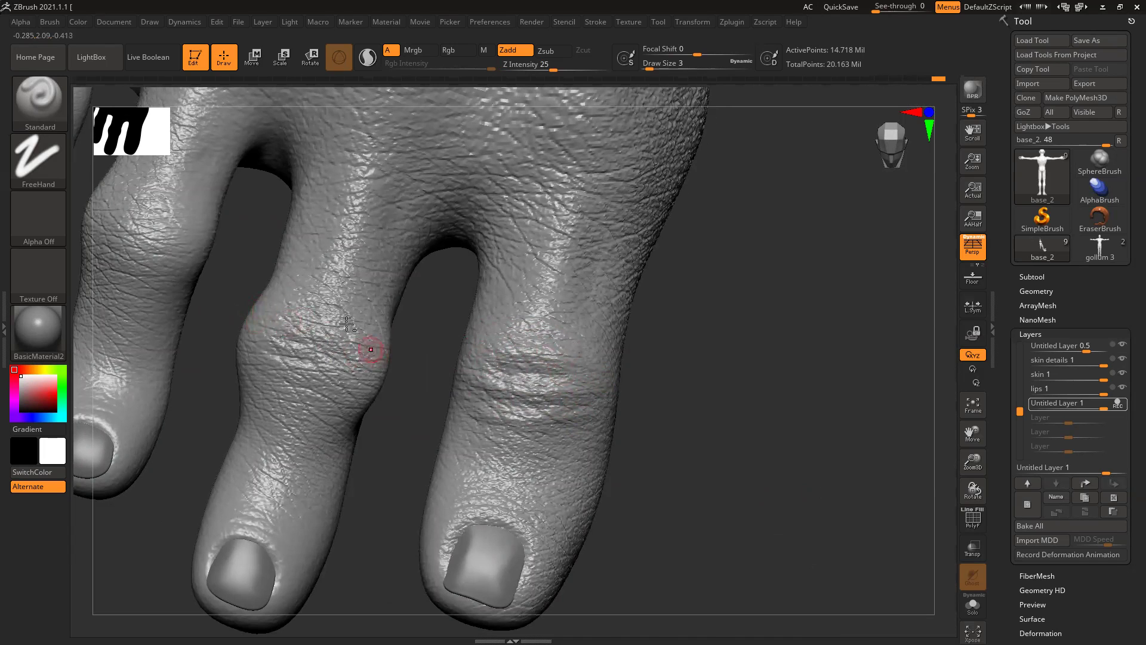
pyautogui.keyDown('alt'); pyautogui.moveTo(268, 365); pyautogui.dragTo(352, 388); pyautogui.keyUp('alt')
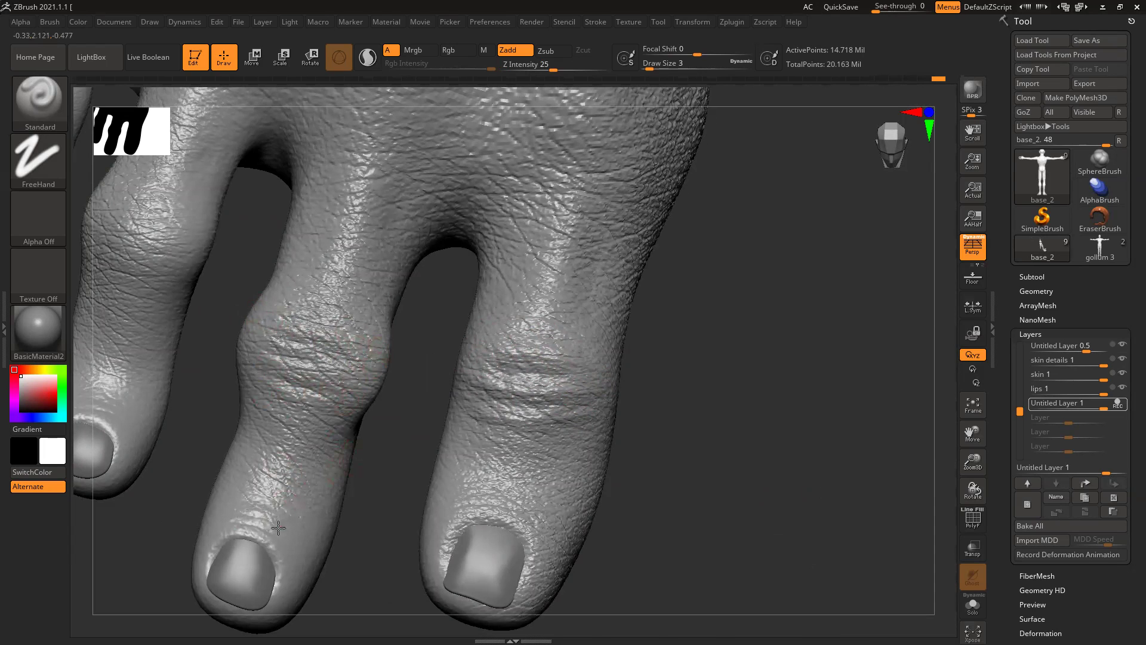
# Step: Examine the figure from the feet up to the torso, neck and shoulder
pyautogui.keyDown('alt'); pyautogui.moveTo(644, 278); pyautogui.dragTo(650, 350); pyautogui.keyUp('alt')
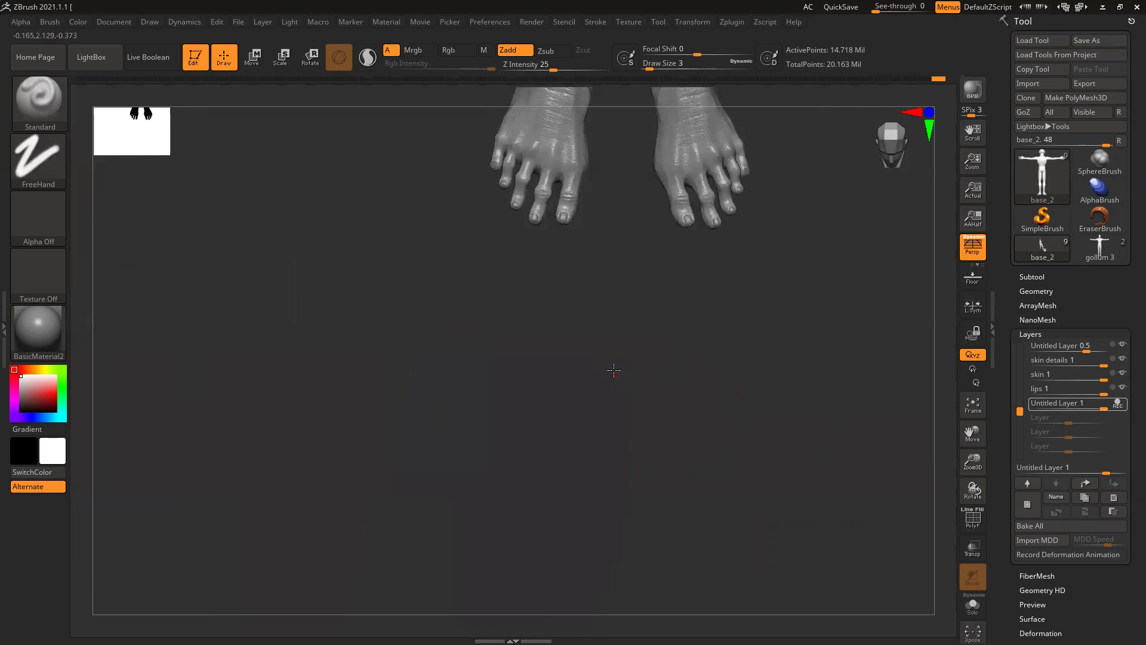
pyautogui.moveTo(614, 372); pyautogui.dragTo(632, 435)
pyautogui.keyDown('ctrl'); pyautogui.moveTo(553, 409); pyautogui.dragTo(619, 159, button='right'); pyautogui.keyUp('ctrl')
pyautogui.keyDown('alt'); pyautogui.moveTo(545, 158); pyautogui.dragTo(539, 353); pyautogui.keyUp('alt')
pyautogui.keyDown('ctrl'); pyautogui.moveTo(475, 273); pyautogui.dragTo(593, 397, button='right'); pyautogui.keyUp('ctrl')
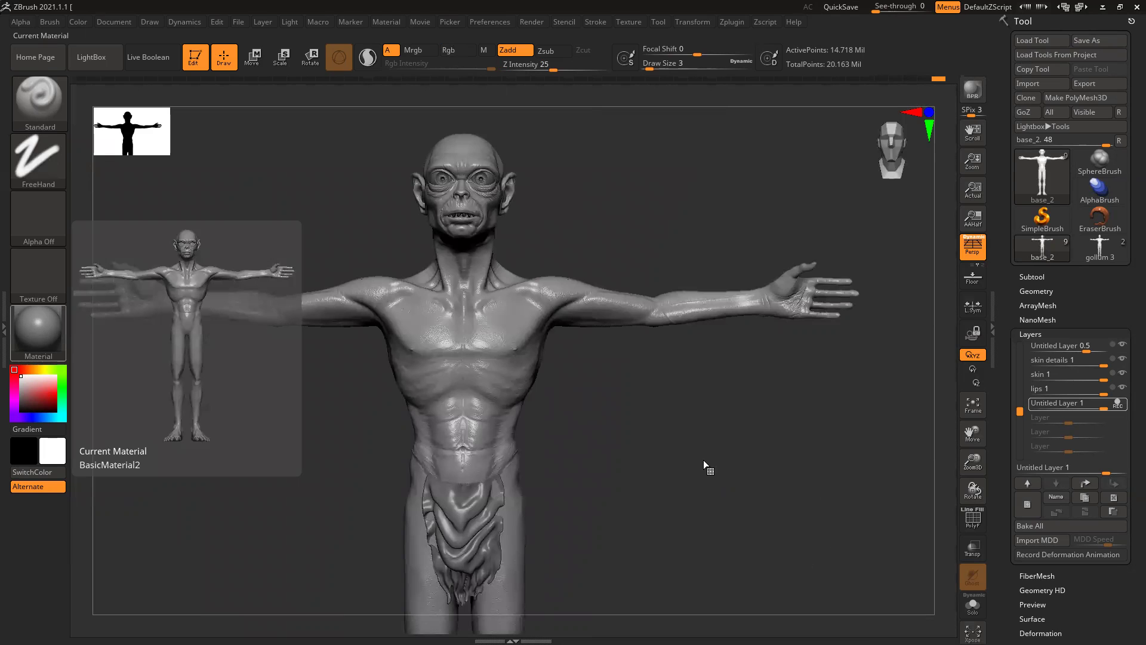
pyautogui.keyDown('alt'); pyautogui.moveTo(659, 479); pyautogui.dragTo(711, 418); pyautogui.keyUp('alt')
pyautogui.keyDown('alt'); pyautogui.moveTo(284, 394); pyautogui.dragTo(582, 395); pyautogui.keyUp('alt')
pyautogui.keyDown('ctrl'); pyautogui.moveTo(310, 197); pyautogui.dragTo(352, 418, button='right'); pyautogui.keyUp('ctrl')
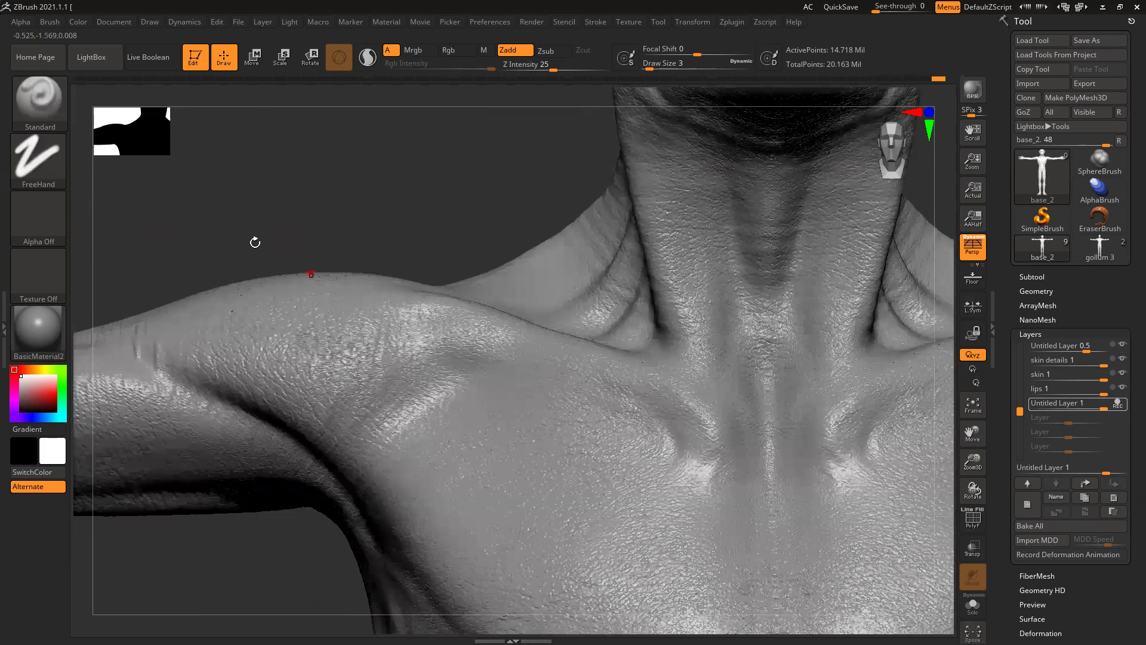
# Step: Carve the crease around the base of the thumb on the palm side with the DamStandard brush at draw size 8
pyautogui.moveTo(465, 305); pyautogui.dragTo(430, 245)
pyautogui.keyDown('ctrl'); pyautogui.moveTo(430, 245); pyautogui.dragTo(506, 338, button='right'); pyautogui.keyUp('ctrl')
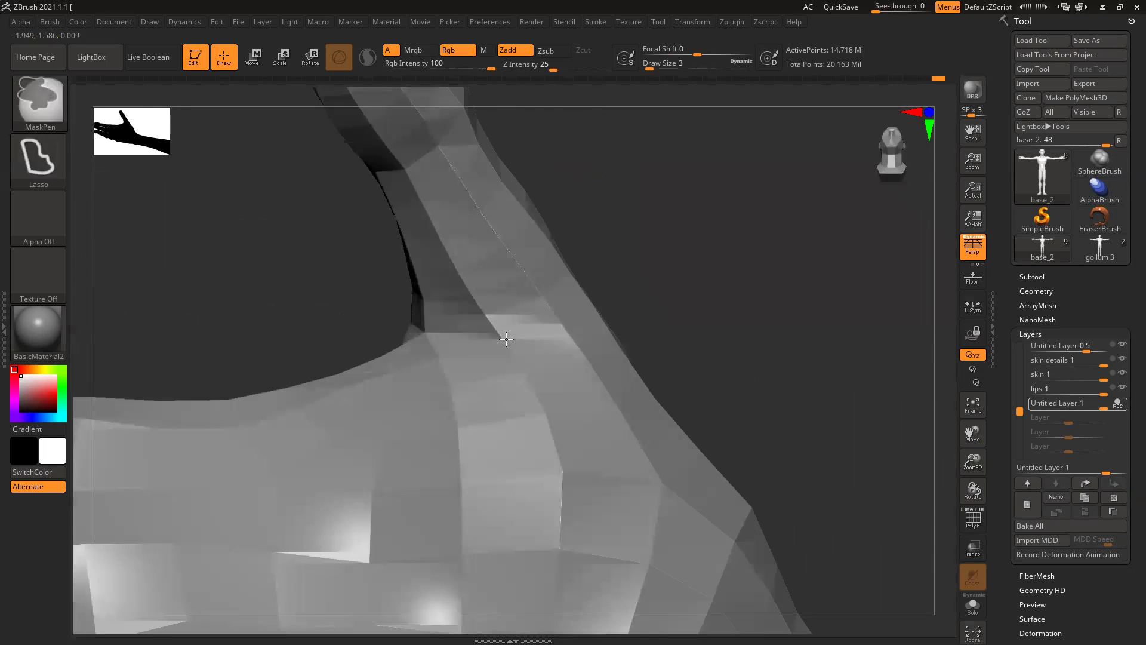
pyautogui.press('b')
pyautogui.press('d')
pyautogui.press('s')
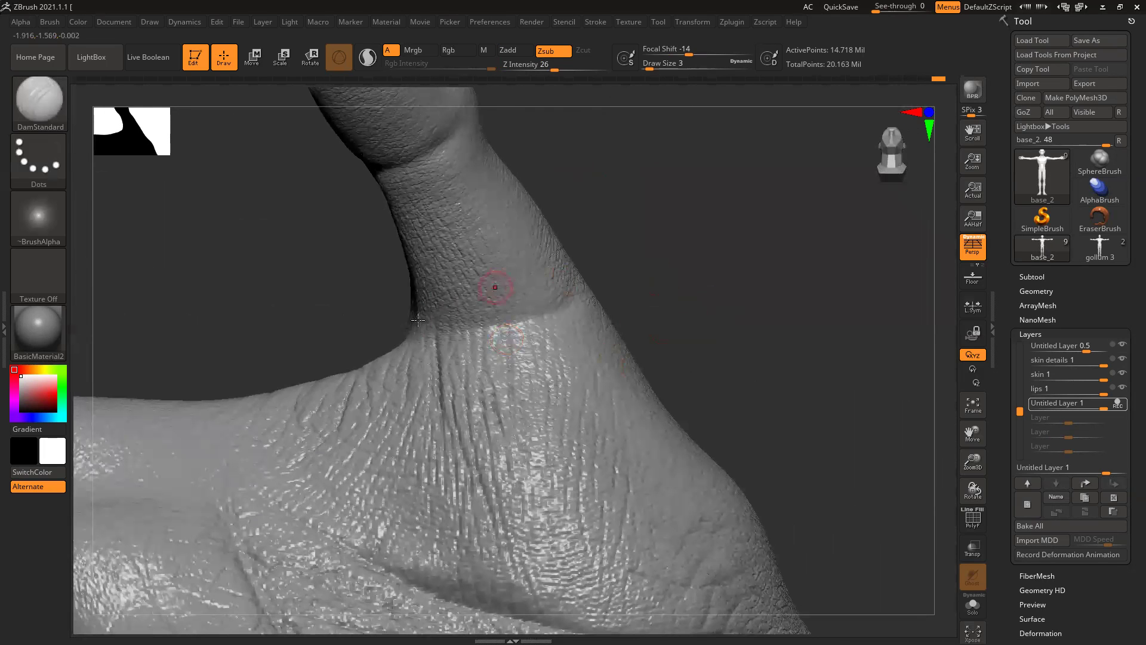
pyautogui.moveTo(646, 287)
pyautogui.mouseDown()
pyautogui.moveTo(660, 291)
pyautogui.moveTo(545, 314)
pyautogui.mouseUp()
pyautogui.press(']')
pyautogui.moveTo(355, 298)
pyautogui.mouseDown()
pyautogui.moveTo(373, 316)
pyautogui.moveTo(442, 326)
pyautogui.mouseUp()
pyautogui.moveTo(674, 278); pyautogui.dragTo(604, 281)
pyautogui.moveTo(375, 339); pyautogui.dragTo(454, 325)
pyautogui.moveTo(338, 315)
pyautogui.mouseDown()
pyautogui.moveTo(412, 323)
pyautogui.moveTo(494, 264)
pyautogui.mouseUp()
pyautogui.moveTo(438, 313)
pyautogui.mouseDown()
pyautogui.moveTo(388, 345)
pyautogui.moveTo(489, 335)
pyautogui.moveTo(531, 305)
pyautogui.mouseUp()
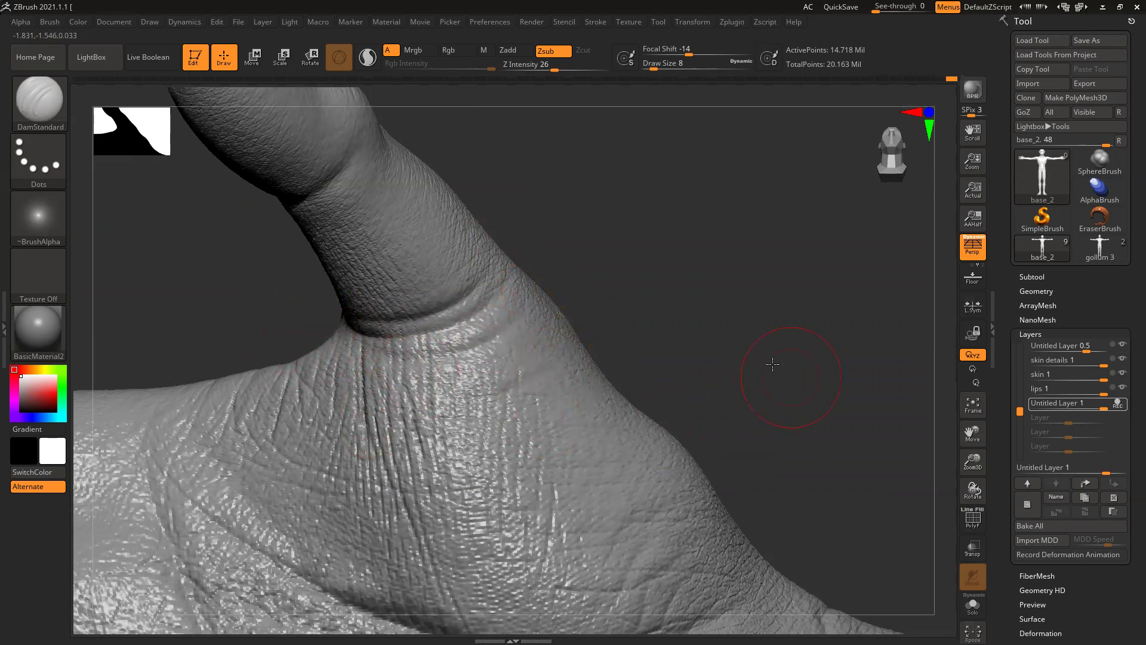
# Step: Cut crosswise wrinkles over the thumb mound toward the wrist with DamStandard at draw size 6
pyautogui.moveTo(772, 364); pyautogui.dragTo(584, 358)
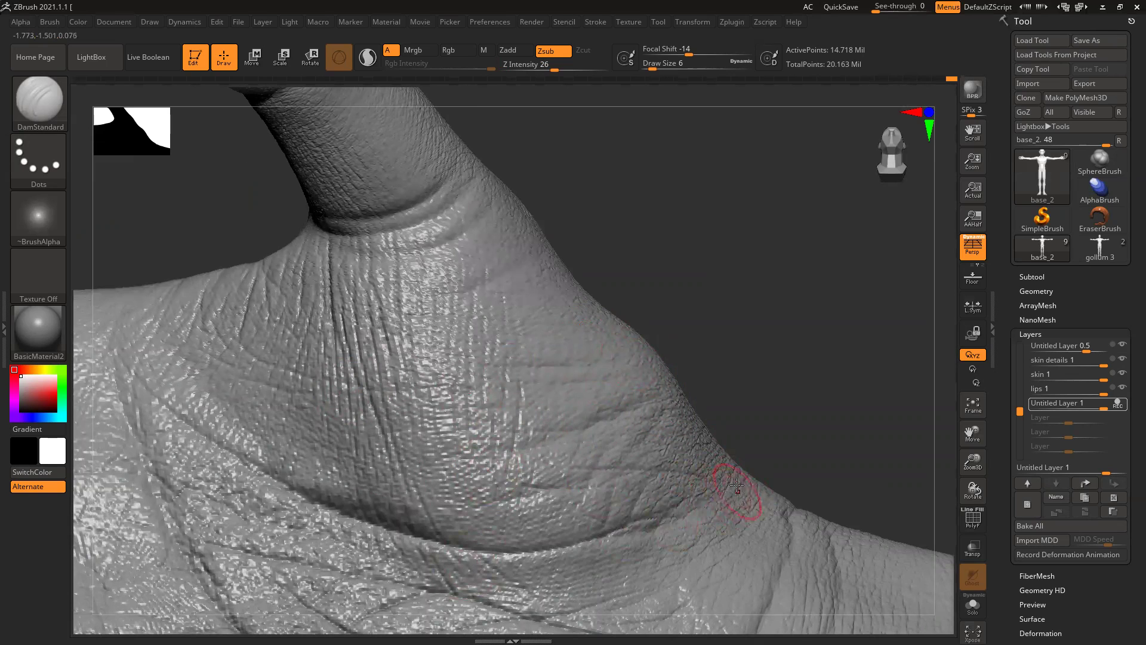
pyautogui.moveTo(691, 296); pyautogui.dragTo(309, 251)
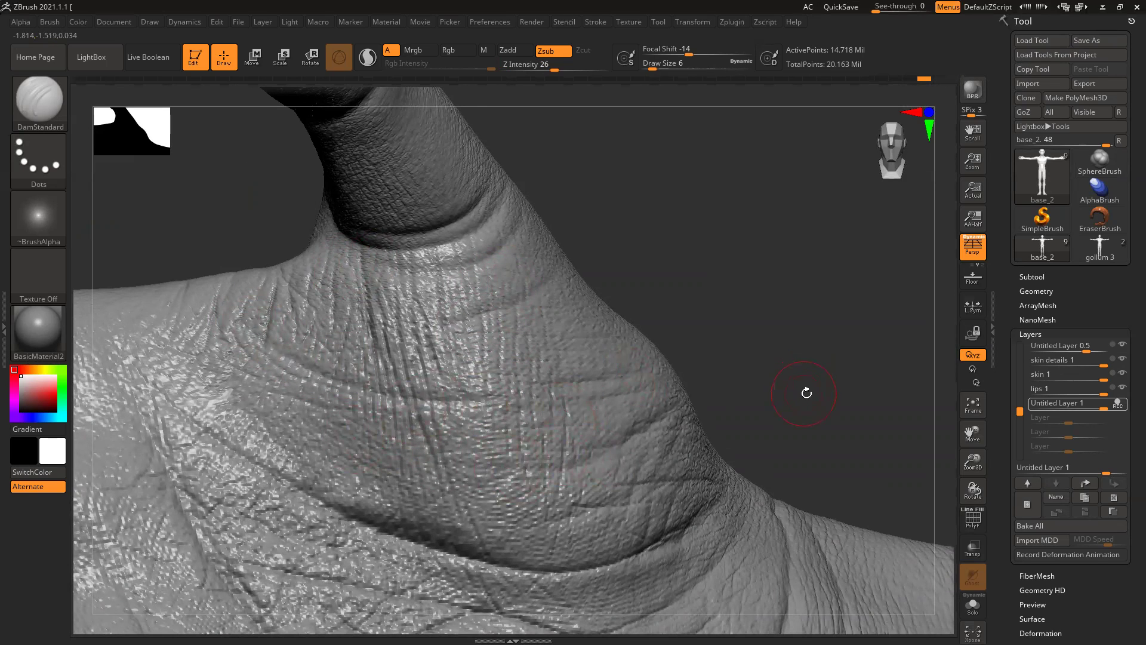
# Step: Carve creases where the index and middle fingers meet the palm
pyautogui.keyDown('alt'); pyautogui.moveTo(762, 389); pyautogui.dragTo(795, 333); pyautogui.keyUp('alt')
pyautogui.keyDown('alt'); pyautogui.moveTo(193, 184); pyautogui.dragTo(531, 154); pyautogui.keyUp('alt')
pyautogui.moveTo(323, 203)
pyautogui.mouseDown()
pyautogui.moveTo(338, 215)
pyautogui.moveTo(317, 188)
pyautogui.moveTo(316, 302)
pyautogui.mouseUp()
pyautogui.moveTo(359, 357)
pyautogui.mouseDown()
pyautogui.moveTo(370, 418)
pyautogui.moveTo(360, 532)
pyautogui.moveTo(358, 519)
pyautogui.mouseUp()
pyautogui.moveTo(332, 371)
pyautogui.mouseDown()
pyautogui.moveTo(359, 417)
pyautogui.moveTo(351, 512)
pyautogui.mouseUp()
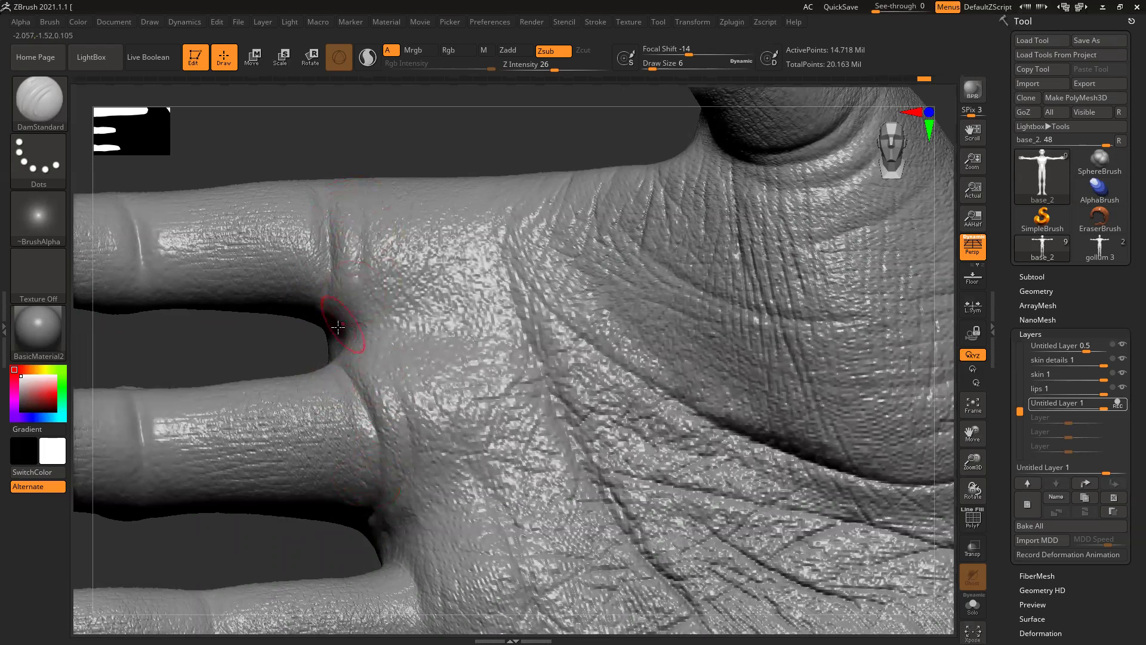
# Step: Carve creases at the bases of the ring and little fingers and across the webbing between them
pyautogui.moveTo(303, 537); pyautogui.dragTo(391, 367)
pyautogui.moveTo(431, 419); pyautogui.dragTo(423, 484)
pyautogui.moveTo(478, 514); pyautogui.dragTo(500, 604)
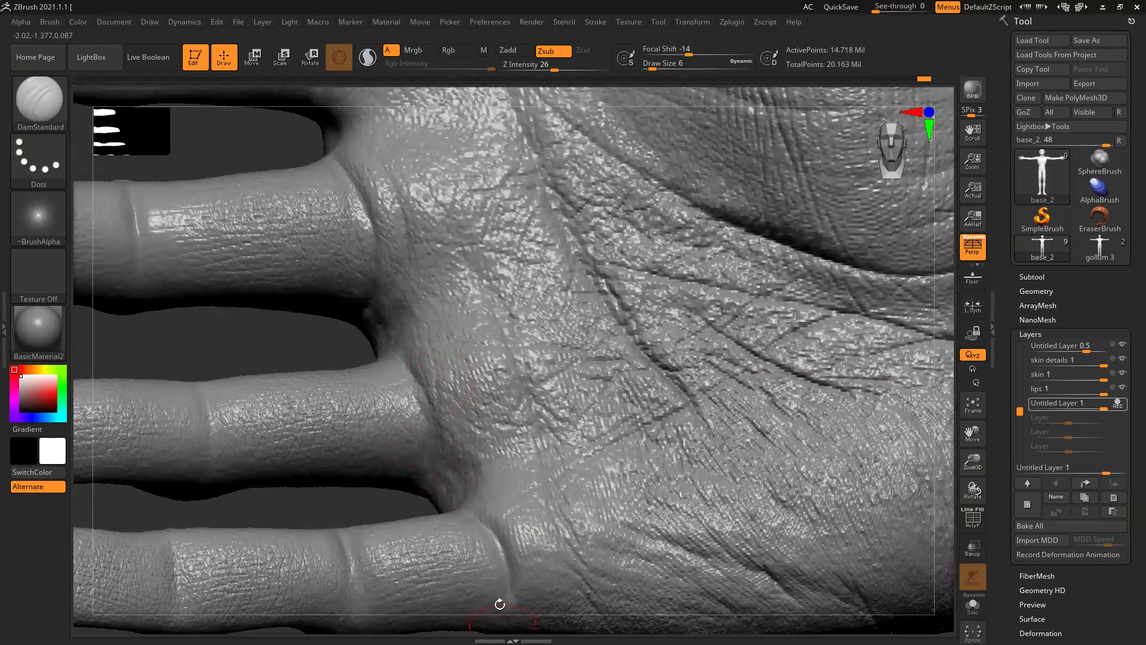
pyautogui.moveTo(379, 491)
pyautogui.mouseDown()
pyautogui.moveTo(445, 497)
pyautogui.moveTo(516, 548)
pyautogui.moveTo(530, 577)
pyautogui.mouseUp()
pyautogui.moveTo(443, 460); pyautogui.dragTo(565, 466)
pyautogui.moveTo(463, 465); pyautogui.dragTo(638, 442)
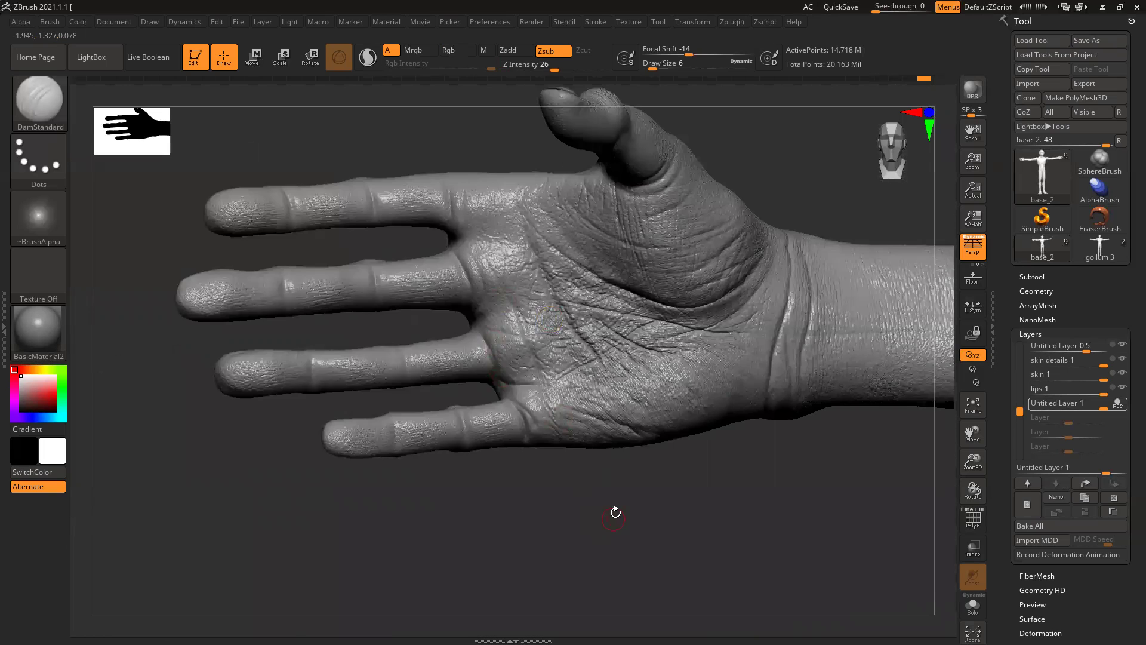
# Step: Refine the creases across the inner wrist below the palm
pyautogui.moveTo(615, 512); pyautogui.dragTo(525, 480)
pyautogui.moveTo(625, 471); pyautogui.dragTo(732, 438)
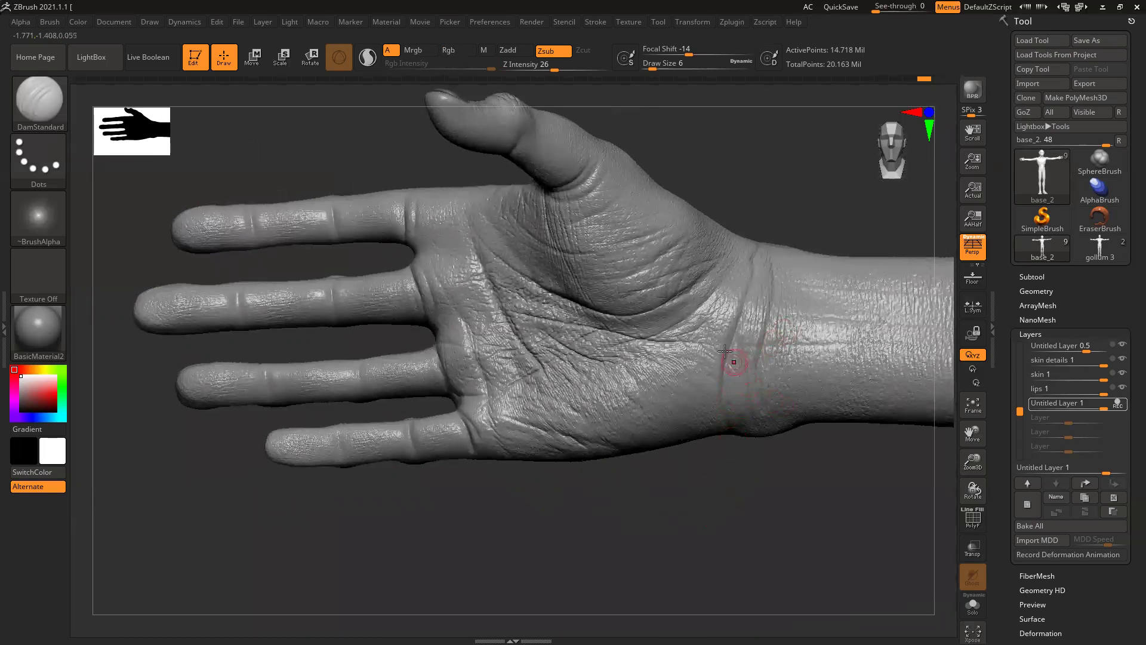
pyautogui.moveTo(654, 347); pyautogui.dragTo(708, 343)
pyautogui.moveTo(796, 472); pyautogui.dragTo(749, 447)
# Step: Carve a crease from the webbing between the middle and ring fingers into the palm
pyautogui.moveTo(502, 524)
pyautogui.keyDown('alt'); pyautogui.mouseDown()
pyautogui.moveTo(651, 487)
pyautogui.moveTo(663, 460)
pyautogui.mouseUp(); pyautogui.keyUp('alt')
pyautogui.keyDown('ctrl'); pyautogui.moveTo(532, 337); pyautogui.dragTo(517, 374, button='right'); pyautogui.keyUp('ctrl')
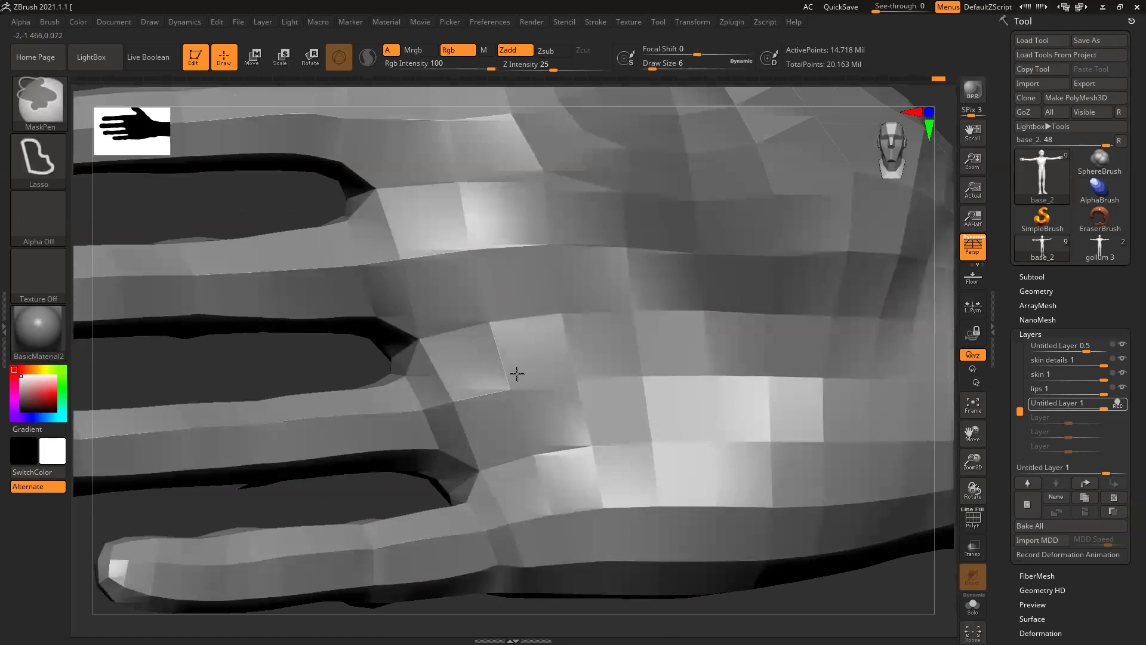
pyautogui.moveTo(397, 347); pyautogui.dragTo(481, 324)
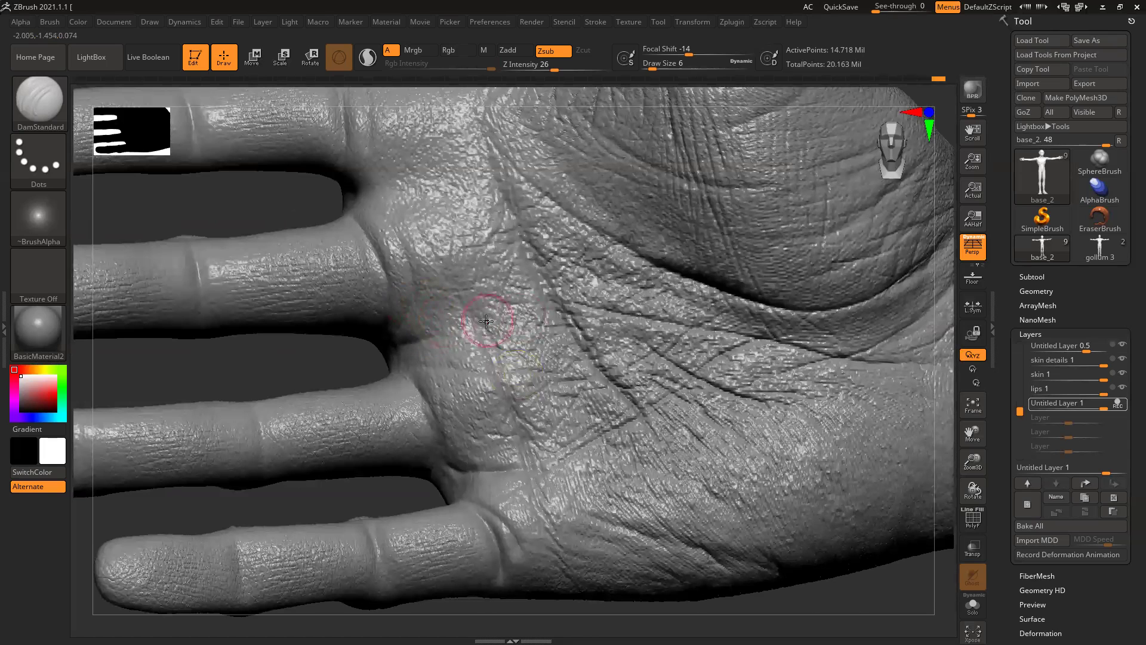
# Step: Deepen the palm-side joint creases of the ring and little fingers
pyautogui.keyDown('alt'); pyautogui.moveTo(303, 360); pyautogui.dragTo(507, 303); pyautogui.keyUp('alt')
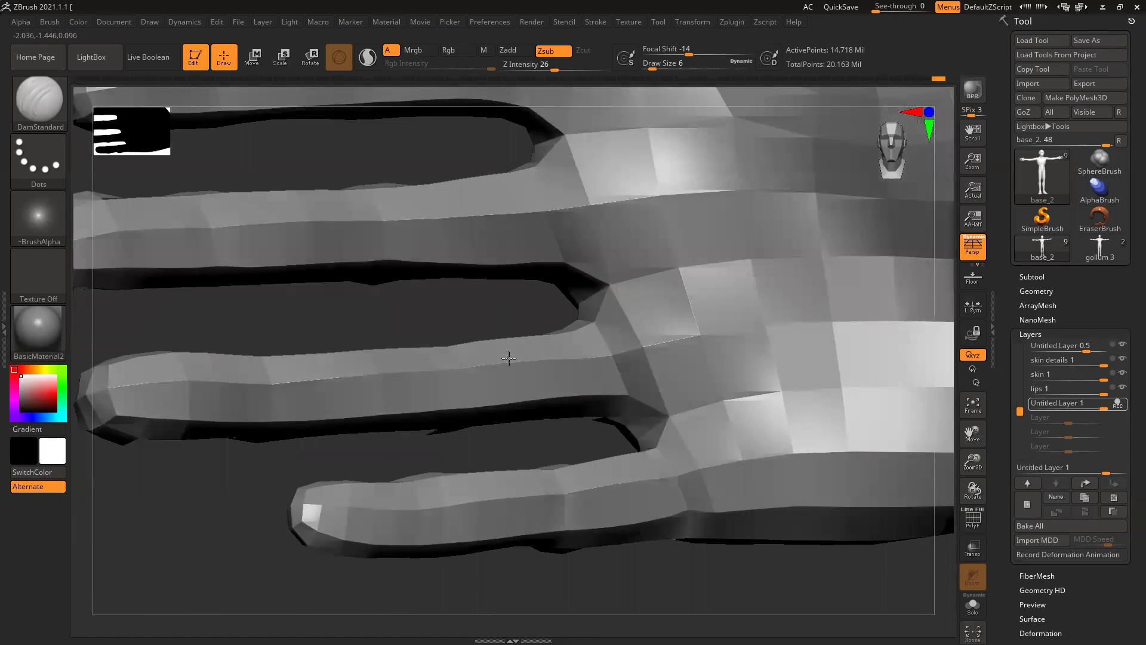
pyautogui.moveTo(449, 350); pyautogui.dragTo(469, 388)
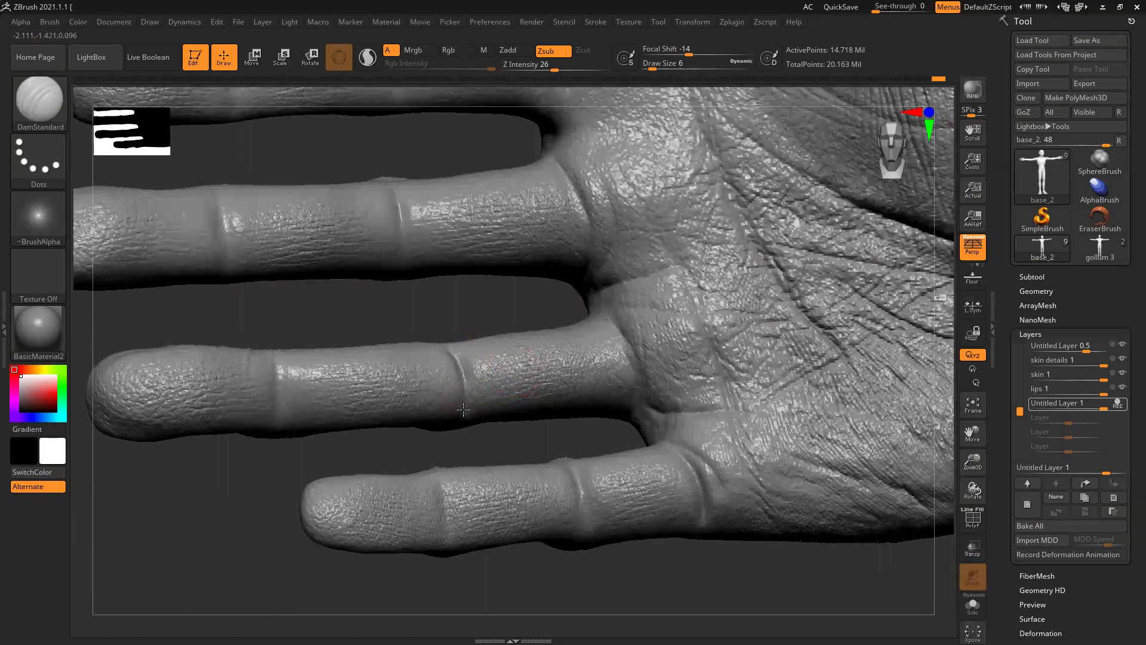
pyautogui.moveTo(553, 435); pyautogui.dragTo(546, 449)
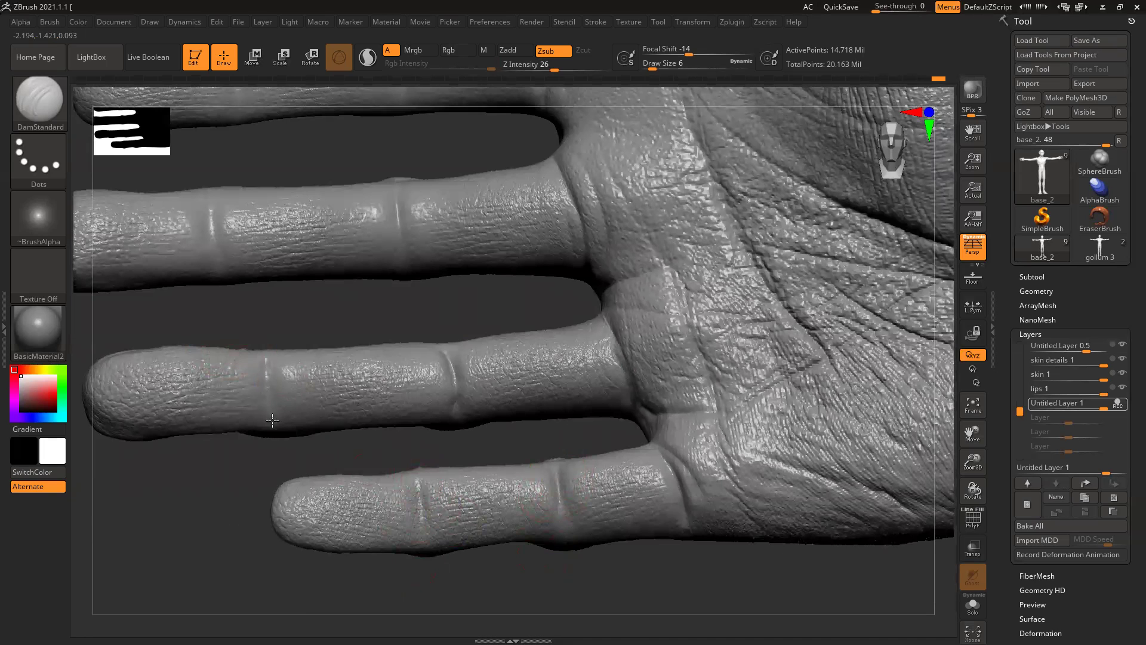
# Step: Deepen the palm-side creases at both joints of the middle finger
pyautogui.keyDown('alt'); pyautogui.moveTo(372, 316); pyautogui.dragTo(399, 381); pyautogui.keyUp('alt')
pyautogui.moveTo(234, 262); pyautogui.dragTo(244, 372)
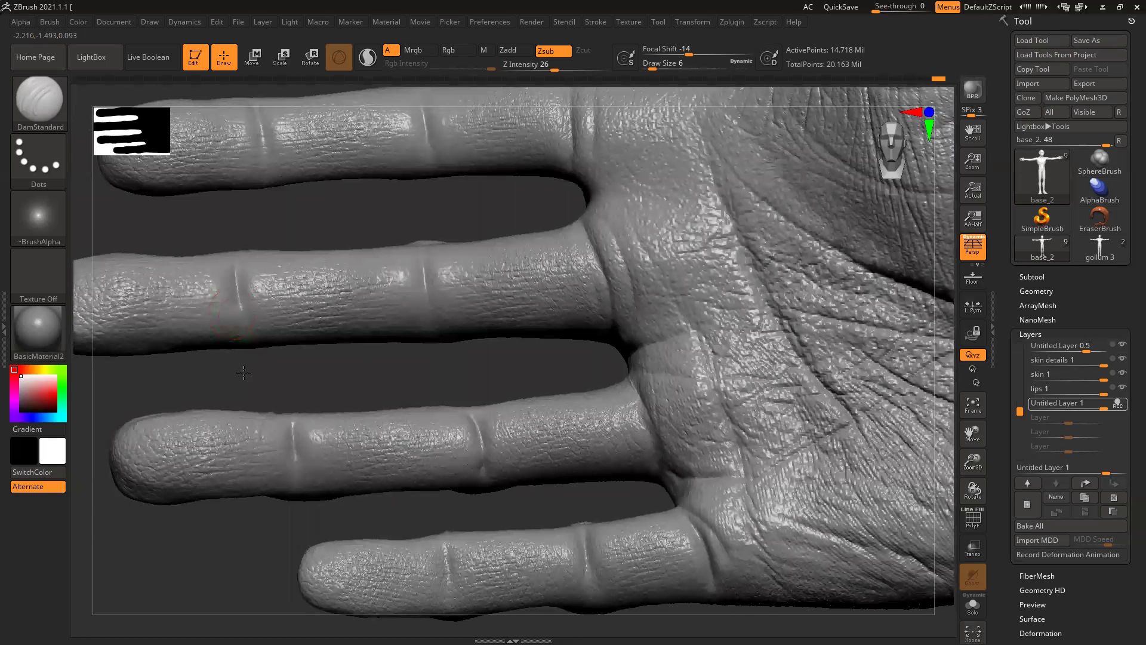
pyautogui.moveTo(432, 343); pyautogui.dragTo(422, 265)
# Step: Carve doubled creases at the index finger's two joints and another at its base
pyautogui.keyDown('alt'); pyautogui.moveTo(500, 220); pyautogui.dragTo(513, 345); pyautogui.keyUp('alt')
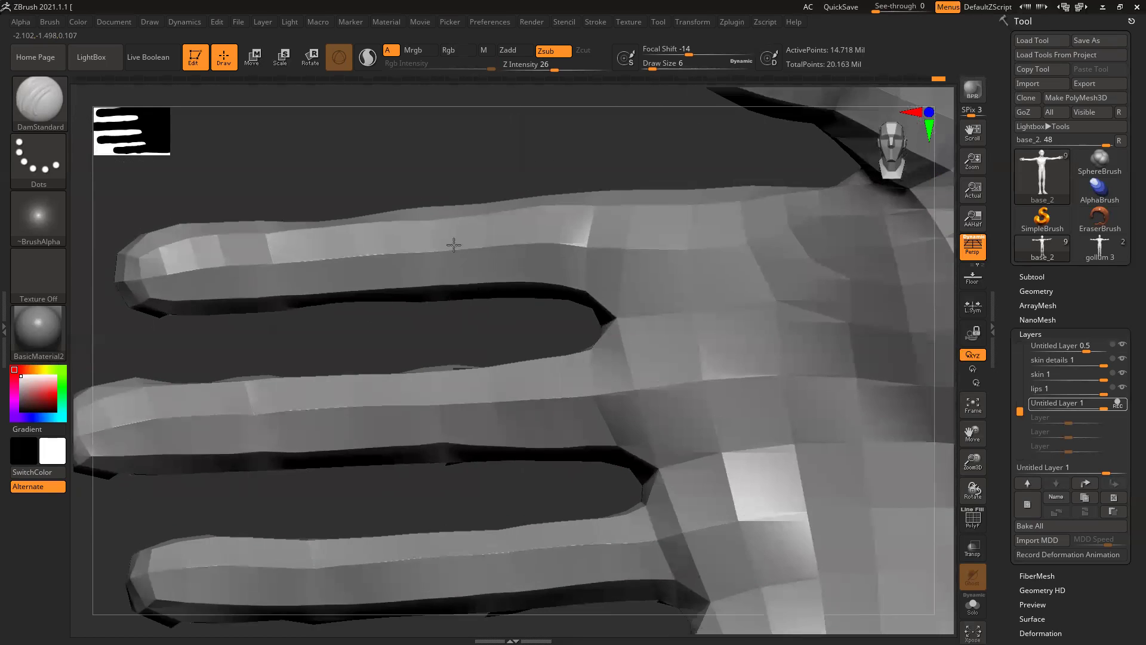
pyautogui.moveTo(433, 211); pyautogui.dragTo(440, 309)
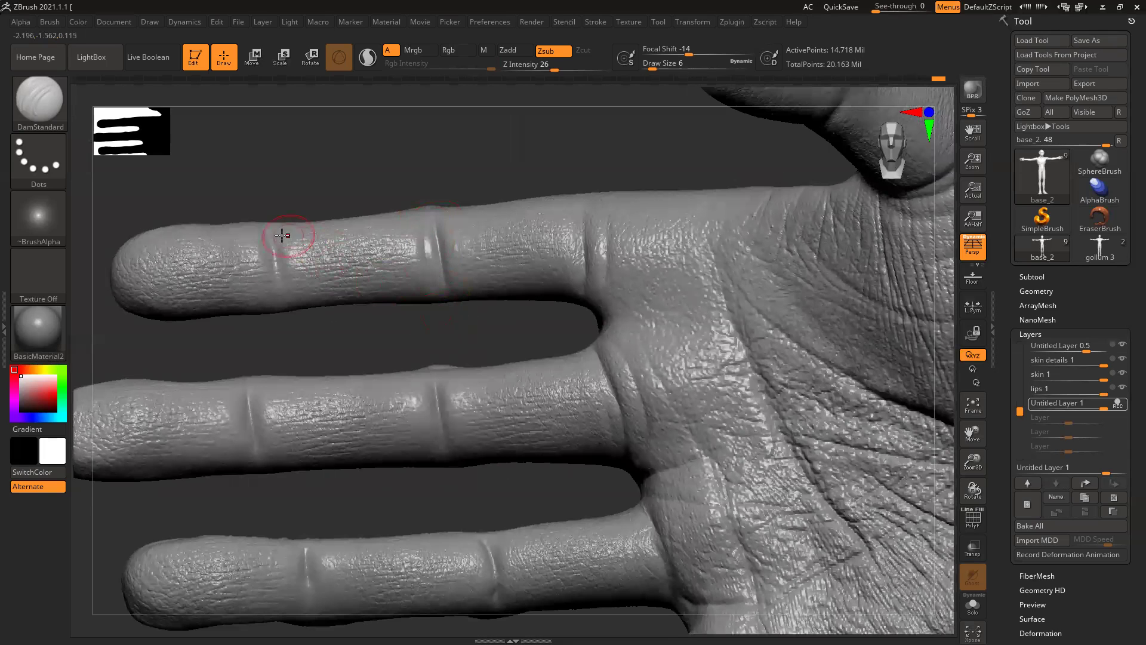
pyautogui.moveTo(266, 274); pyautogui.dragTo(269, 283)
pyautogui.moveTo(290, 239); pyautogui.dragTo(300, 284)
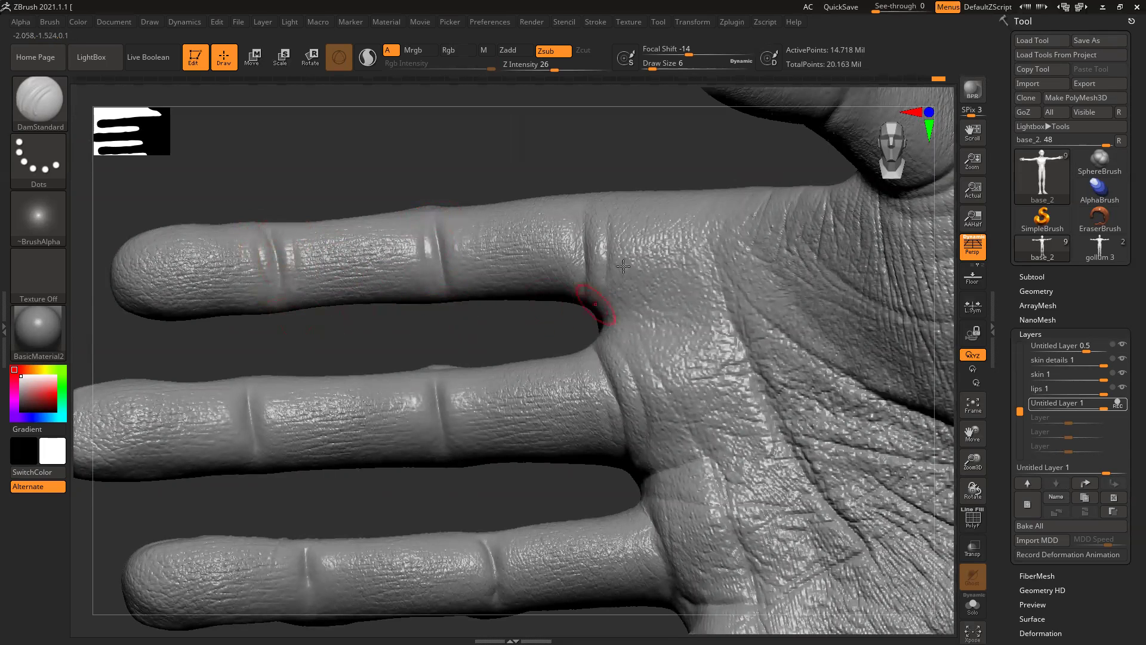
pyautogui.moveTo(569, 218); pyautogui.dragTo(574, 266)
# Step: Add a second parallel crease at the joints of the middle, ring and little fingers
pyautogui.moveTo(422, 380)
pyautogui.mouseDown()
pyautogui.moveTo(428, 421)
pyautogui.moveTo(452, 418)
pyautogui.mouseUp()
pyautogui.moveTo(263, 389); pyautogui.dragTo(274, 432)
pyautogui.keyDown('alt'); pyautogui.moveTo(333, 501); pyautogui.dragTo(351, 392); pyautogui.keyUp('alt')
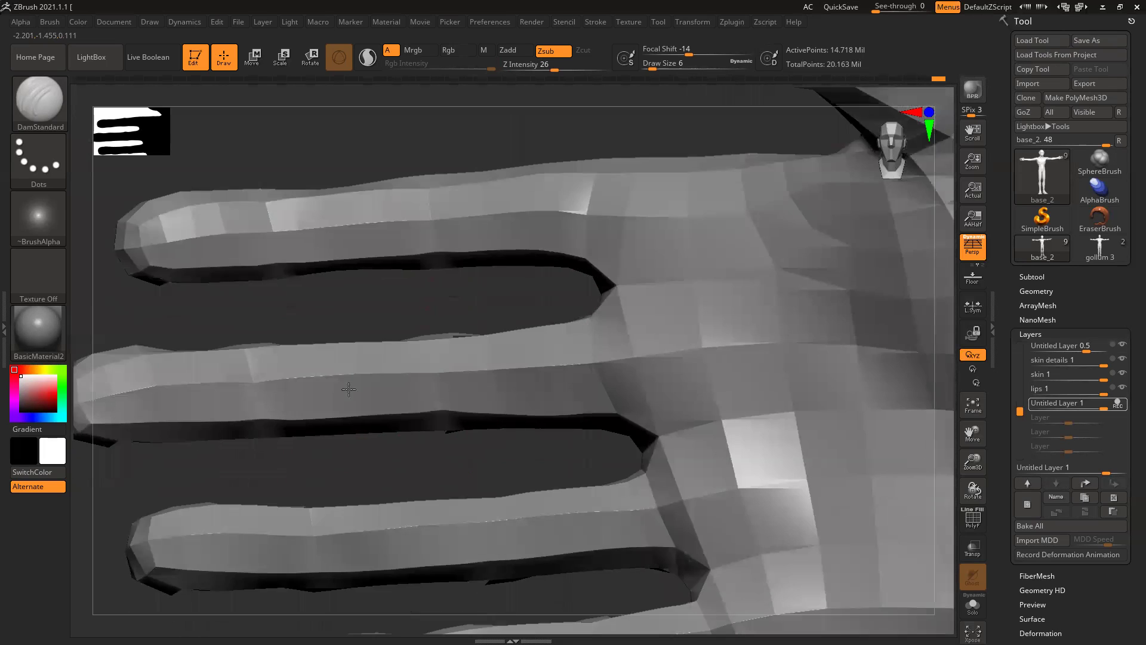
pyautogui.moveTo(316, 439); pyautogui.dragTo(326, 482)
pyautogui.keyDown('alt'); pyautogui.moveTo(564, 416); pyautogui.dragTo(528, 391); pyautogui.keyUp('alt')
pyautogui.moveTo(459, 401); pyautogui.dragTo(469, 429)
pyautogui.keyDown('alt'); pyautogui.moveTo(492, 483); pyautogui.dragTo(452, 411); pyautogui.keyUp('alt')
pyautogui.moveTo(400, 440); pyautogui.dragTo(396, 488)
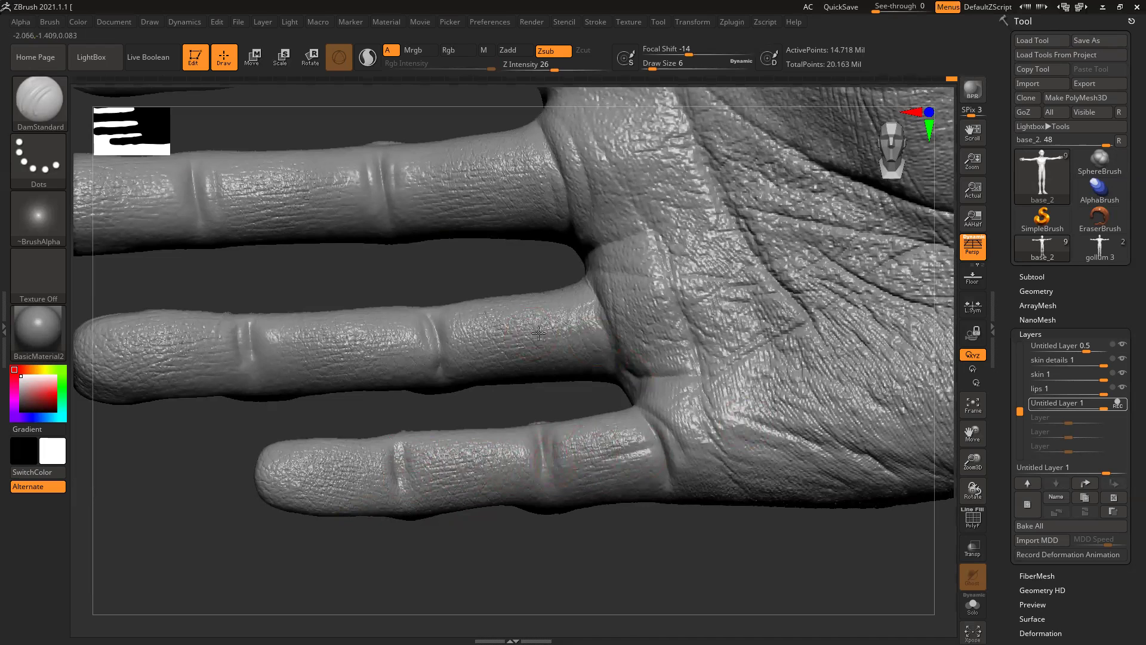
# Step: Add short lengthwise skin lines along the palm-side finger segments, including the base of the index finger
pyautogui.moveTo(486, 264); pyautogui.dragTo(472, 331)
pyautogui.moveTo(442, 253); pyautogui.dragTo(507, 242)
pyautogui.moveTo(409, 161)
pyautogui.keyDown('alt'); pyautogui.mouseDown()
pyautogui.moveTo(443, 228)
pyautogui.moveTo(444, 357)
pyautogui.mouseUp(); pyautogui.keyUp('alt')
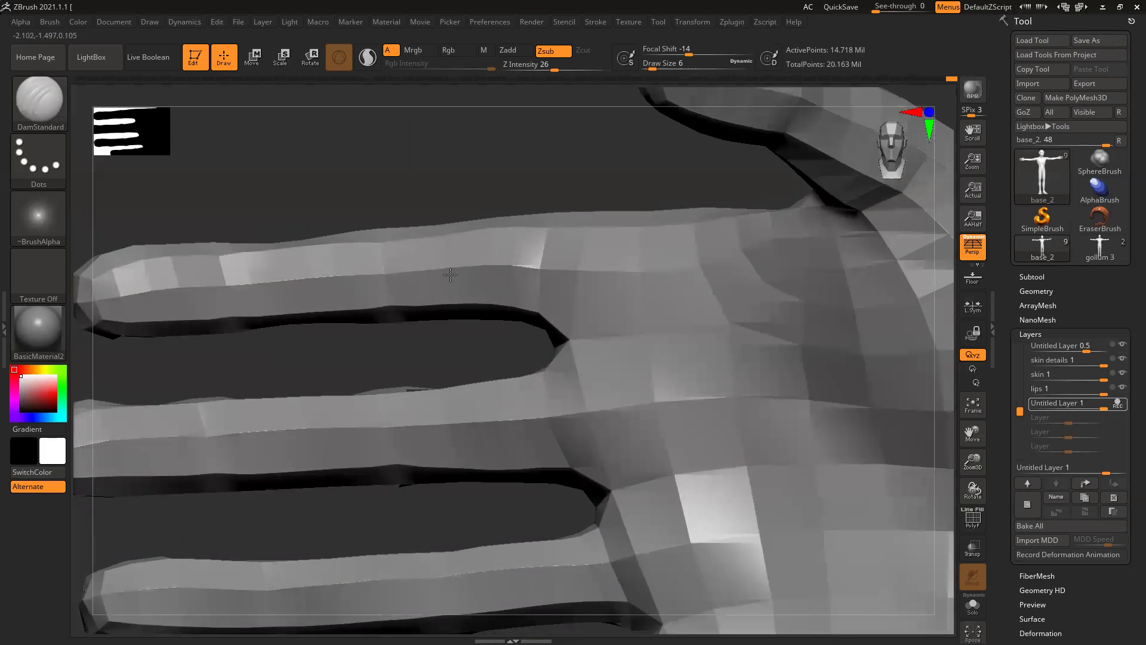
pyautogui.moveTo(523, 263); pyautogui.dragTo(563, 265)
# Step: Carve creases across the palm side of the thumb at its joint and base
pyautogui.keyDown('alt'); pyautogui.moveTo(477, 230); pyautogui.dragTo(218, 329); pyautogui.keyUp('alt')
pyautogui.moveTo(684, 141); pyautogui.dragTo(563, 249)
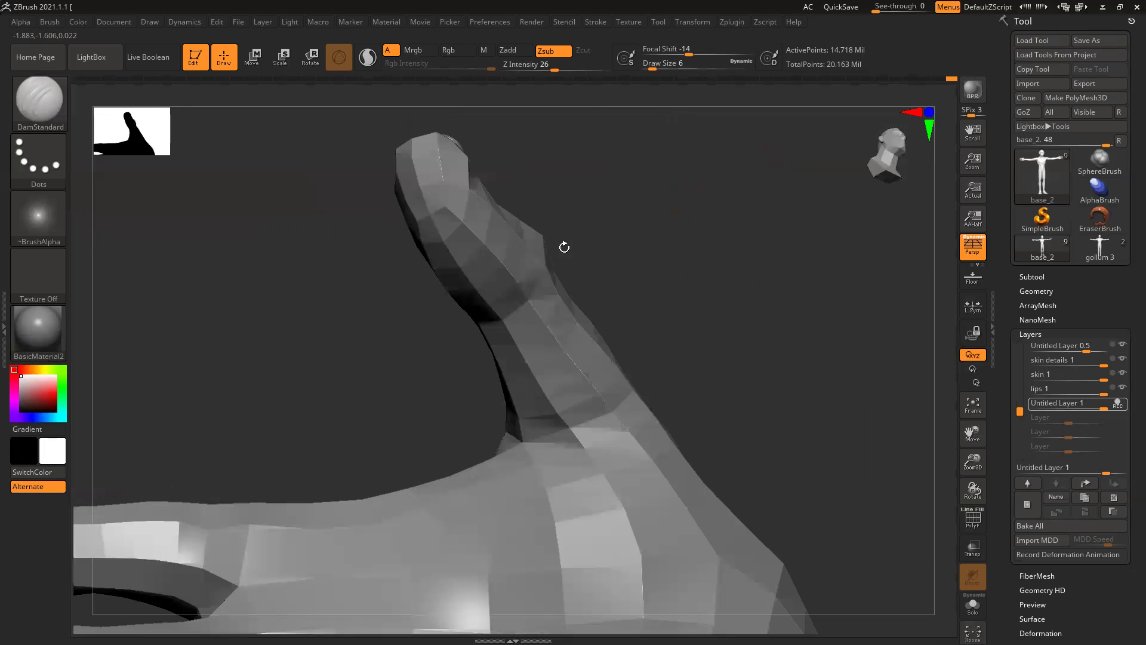
pyautogui.moveTo(331, 351); pyautogui.dragTo(499, 285)
pyautogui.moveTo(349, 297)
pyautogui.mouseDown()
pyautogui.moveTo(412, 297)
pyautogui.moveTo(387, 297)
pyautogui.mouseUp()
pyautogui.moveTo(660, 228); pyautogui.dragTo(435, 282)
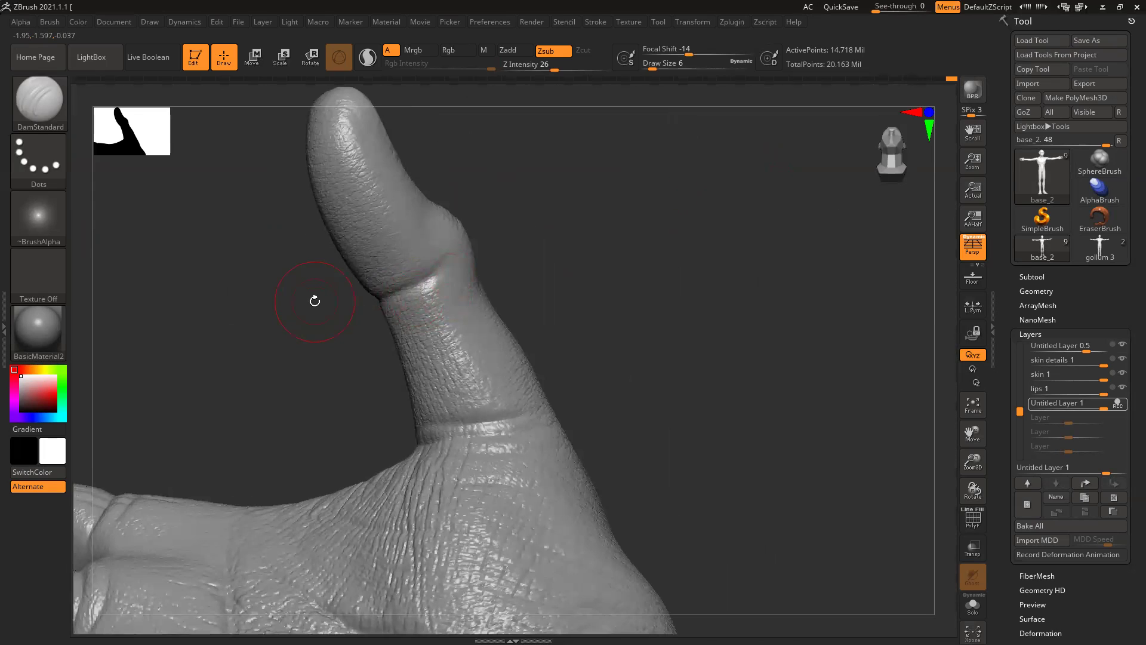
pyautogui.keyDown('ctrl'); pyautogui.moveTo(880, 496); pyautogui.dragTo(489, 302, button='right'); pyautogui.keyUp('ctrl')
pyautogui.moveTo(489, 302); pyautogui.dragTo(632, 292)
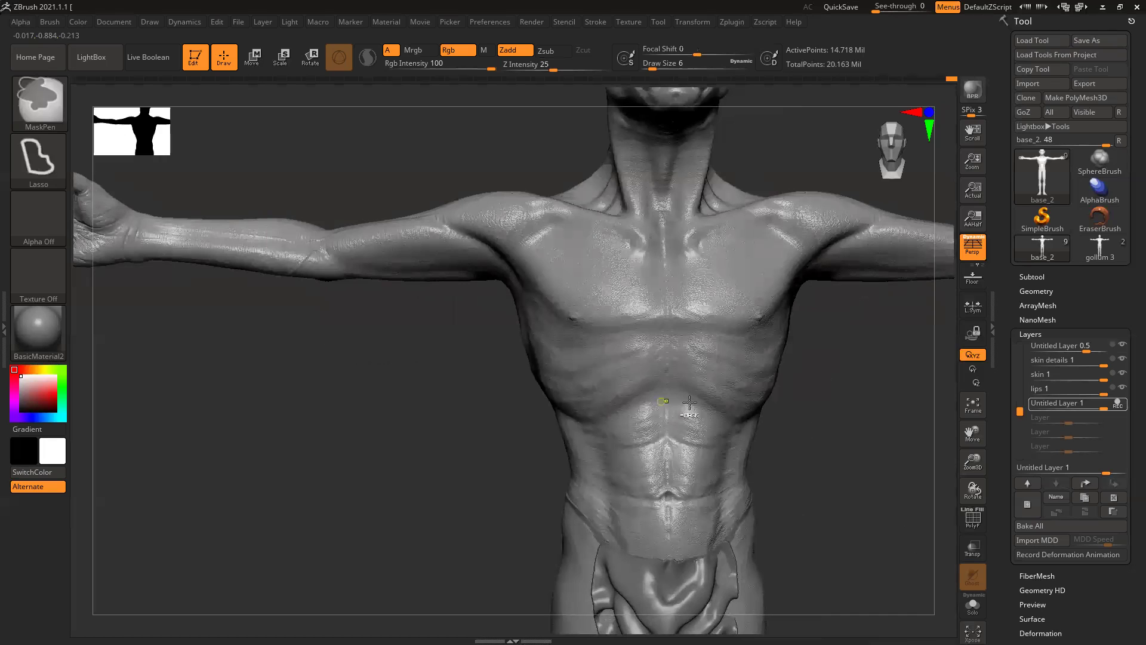
# Step: Switch to the Standard brush and sculpt fine skin wrinkles around the front of the knees
pyautogui.moveTo(828, 452)
pyautogui.keyDown('ctrl'); pyautogui.mouseDown(button='right')
pyautogui.moveTo(755, 456)
pyautogui.moveTo(837, 452)
pyautogui.mouseUp(button='right'); pyautogui.keyUp('ctrl')
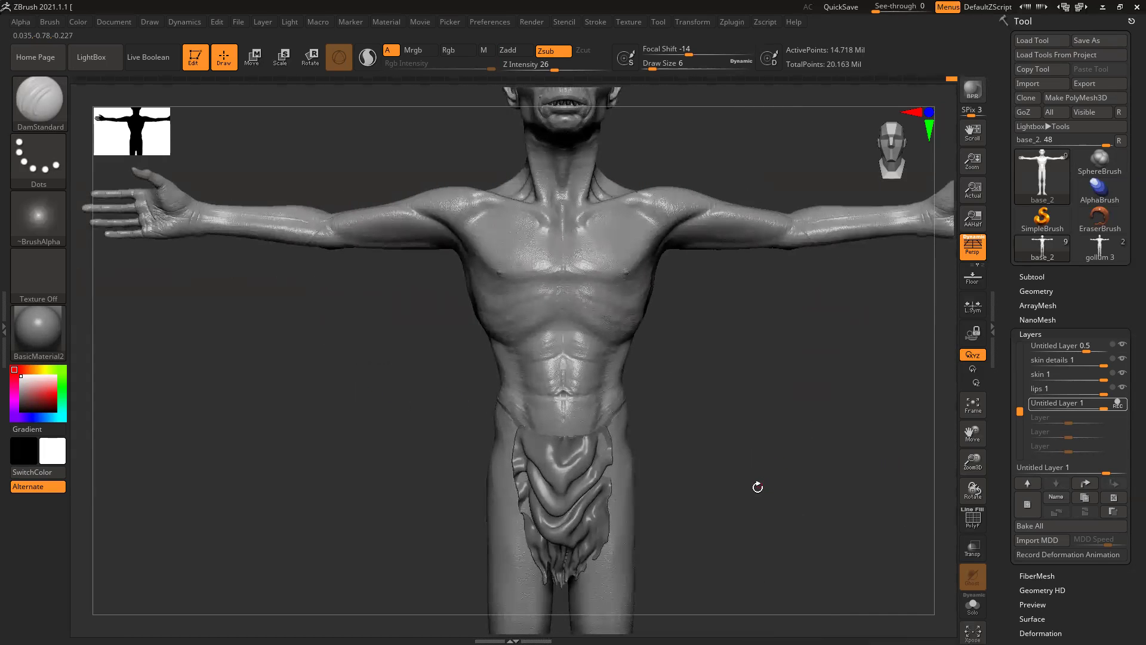
pyautogui.keyDown('alt'); pyautogui.moveTo(742, 508); pyautogui.dragTo(760, 217, button='right'); pyautogui.keyUp('alt')
pyautogui.keyDown('alt'); pyautogui.moveTo(724, 517); pyautogui.dragTo(717, 434, button='right'); pyautogui.keyUp('alt')
pyautogui.keyDown('ctrl'); pyautogui.moveTo(590, 387); pyautogui.dragTo(627, 465, button='right'); pyautogui.keyUp('ctrl')
pyautogui.keyDown('ctrl'); pyautogui.moveTo(457, 274); pyautogui.dragTo(616, 304, button='right'); pyautogui.keyUp('ctrl')
pyautogui.moveTo(674, 290); pyautogui.dragTo(389, 357)
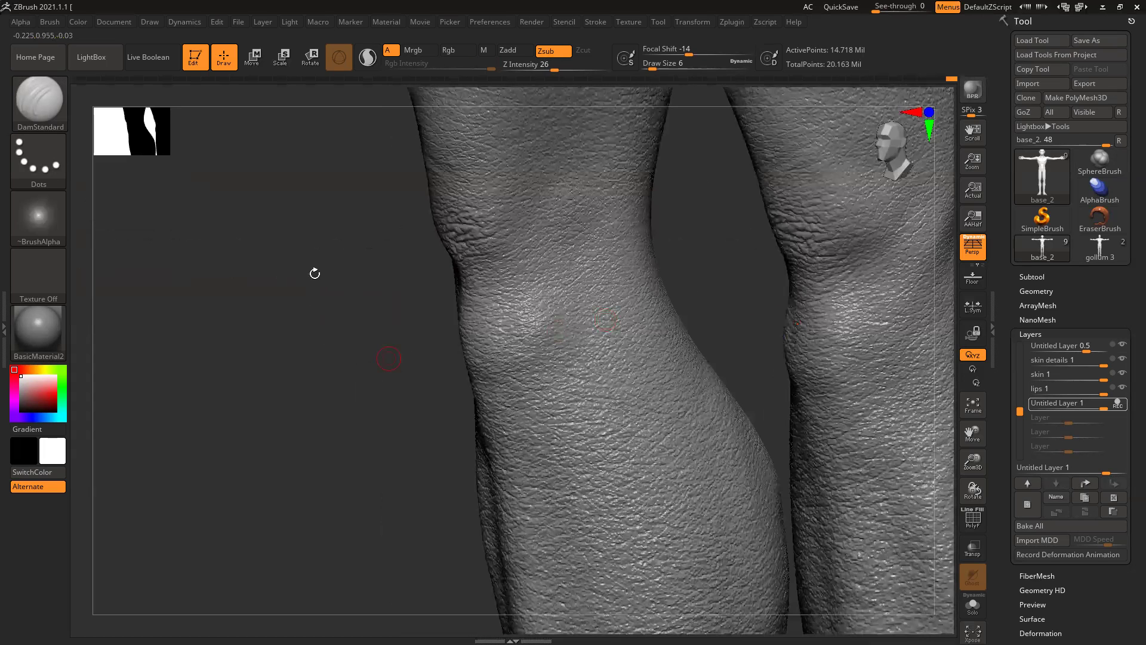
pyautogui.press('b')
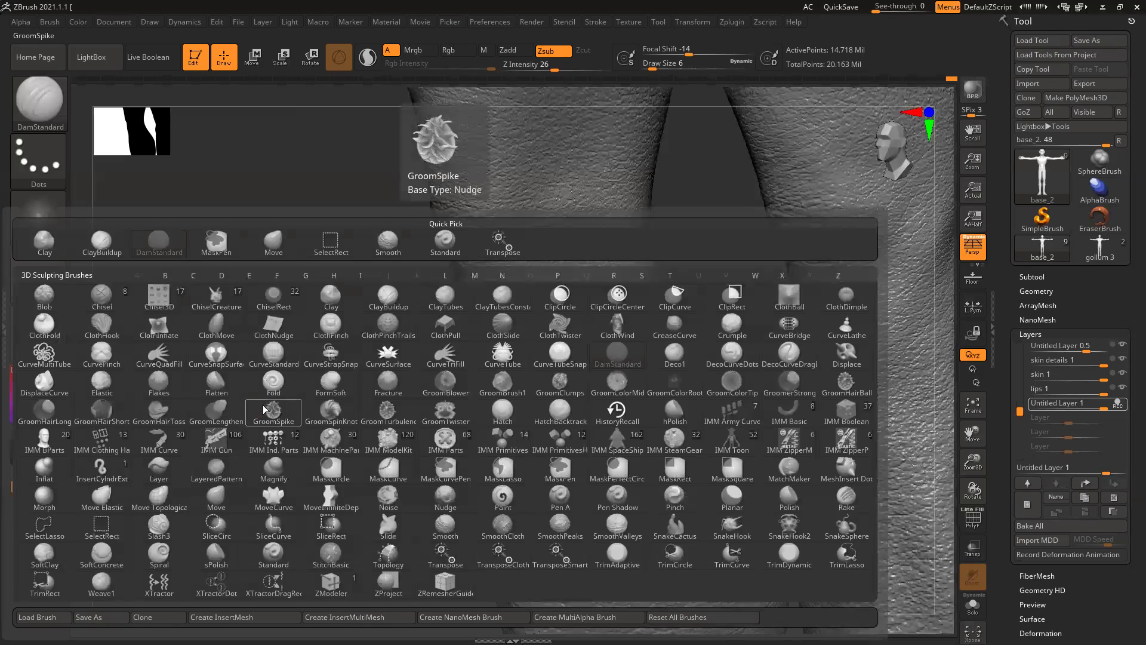
pyautogui.click(446, 242)
pyautogui.moveTo(317, 360)
pyautogui.mouseDown()
pyautogui.moveTo(294, 376)
pyautogui.moveTo(299, 366)
pyautogui.mouseUp()
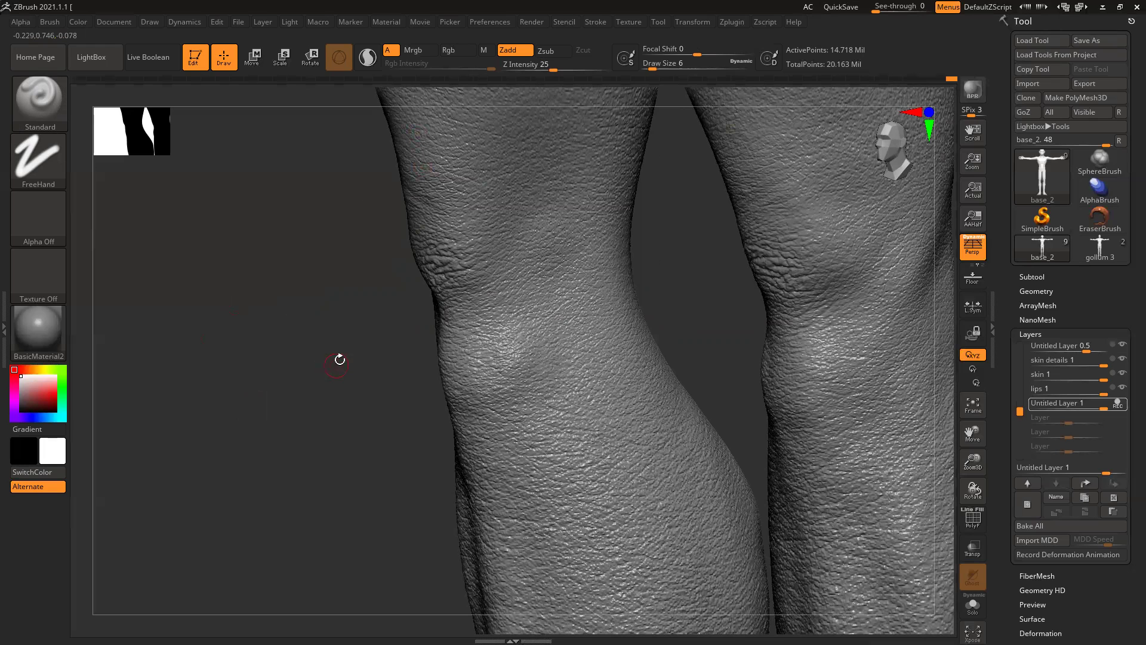
pyautogui.moveTo(306, 375)
pyautogui.mouseDown()
pyautogui.moveTo(335, 376)
pyautogui.moveTo(334, 366)
pyautogui.mouseUp()
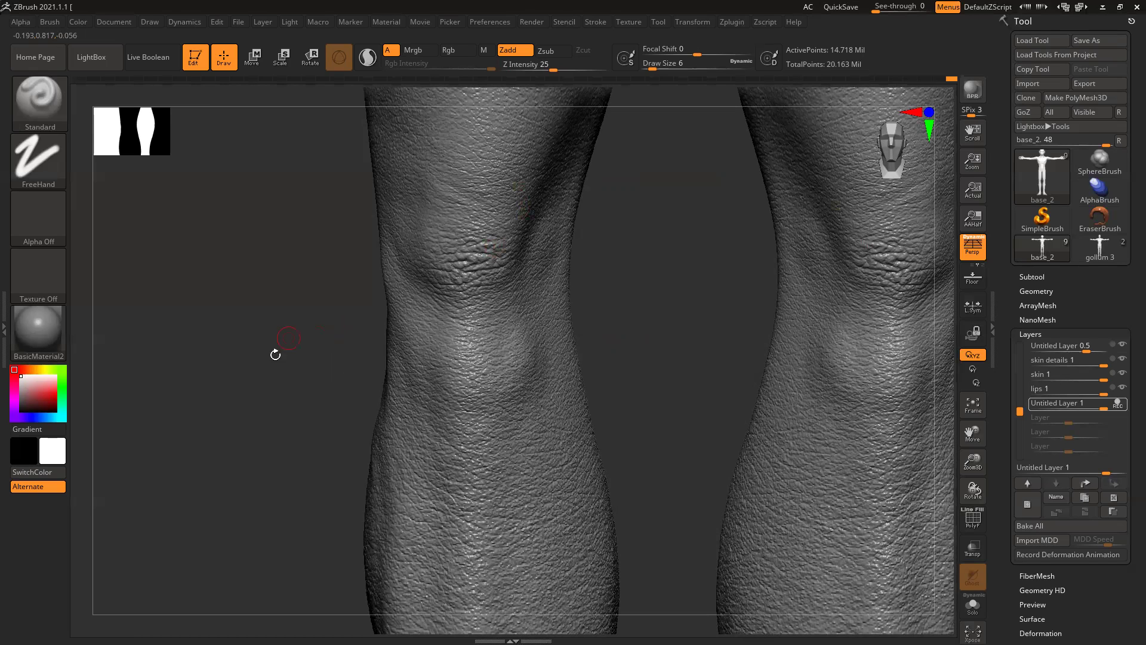
# Step: Sculpt horizontal skin folds across the backs of the knees at the highest subdivision level
pyautogui.moveTo(248, 379); pyautogui.dragTo(578, 366)
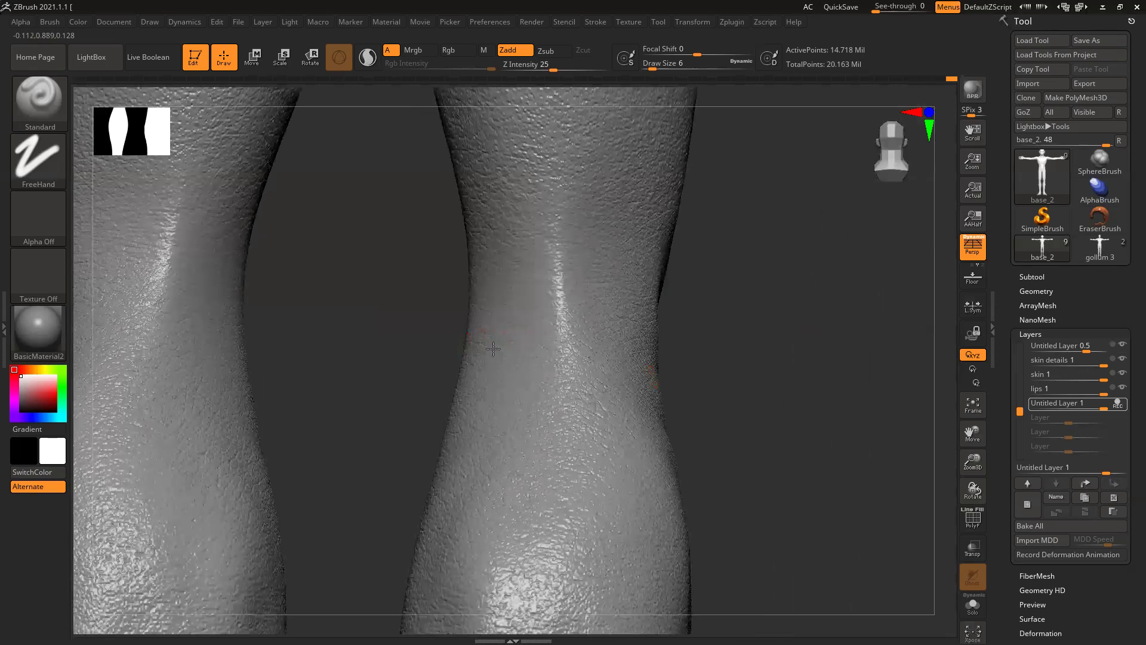
pyautogui.hotkey('shift', 'd')
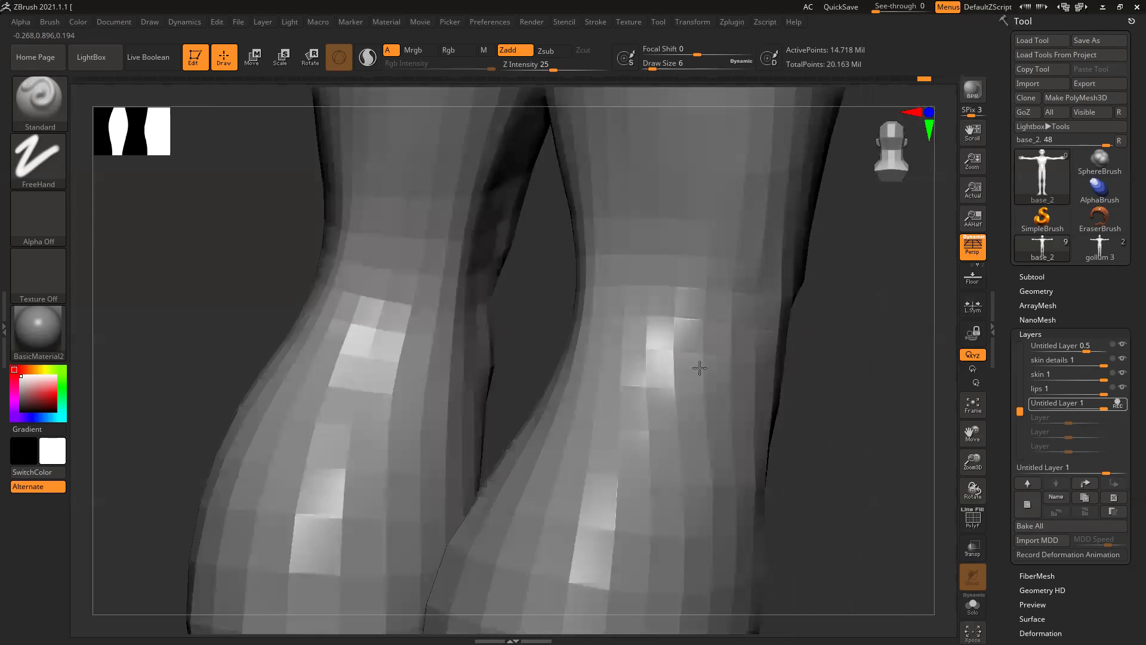
pyautogui.press('d')
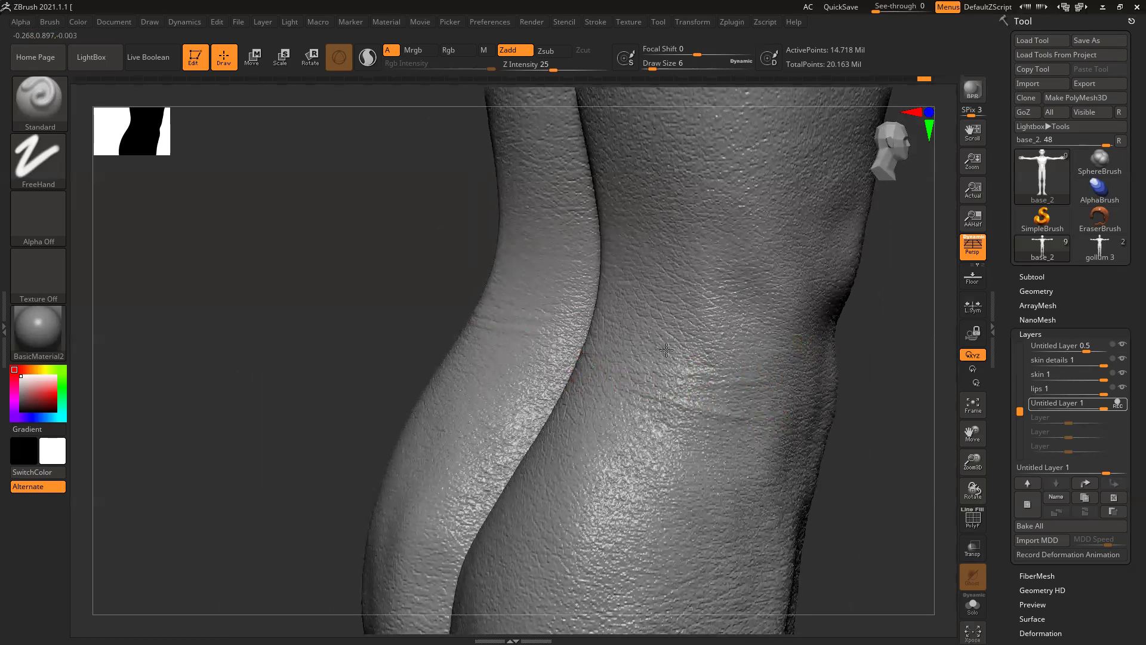
pyautogui.hotkey('shift', 'd')
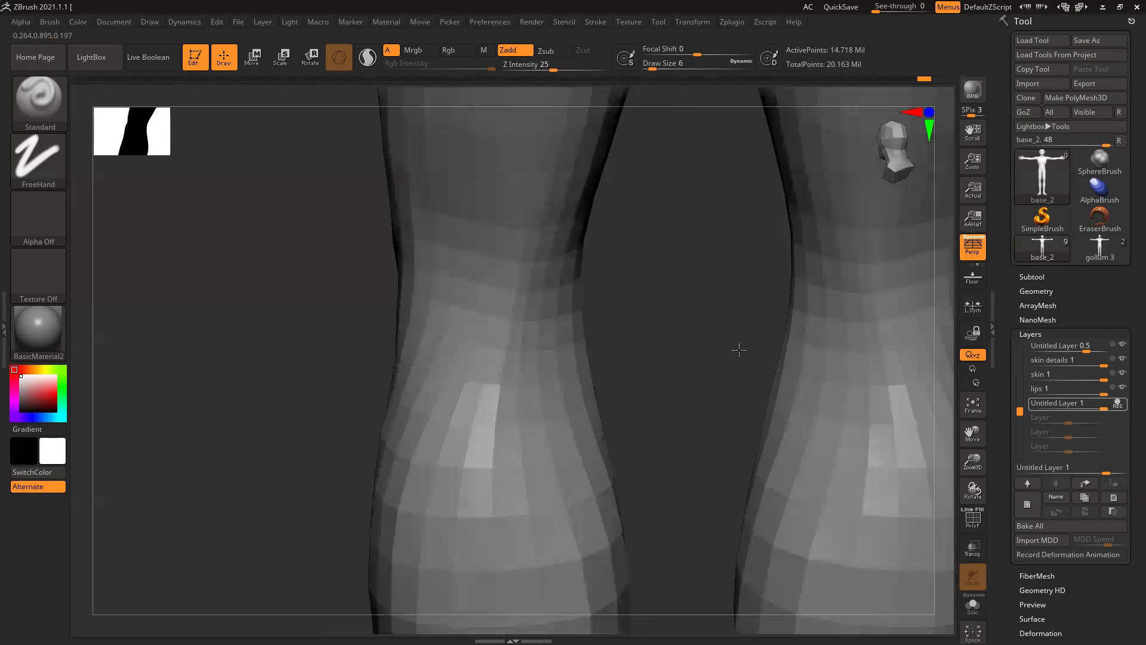
pyautogui.press('d')
pyautogui.moveTo(570, 352); pyautogui.dragTo(522, 356)
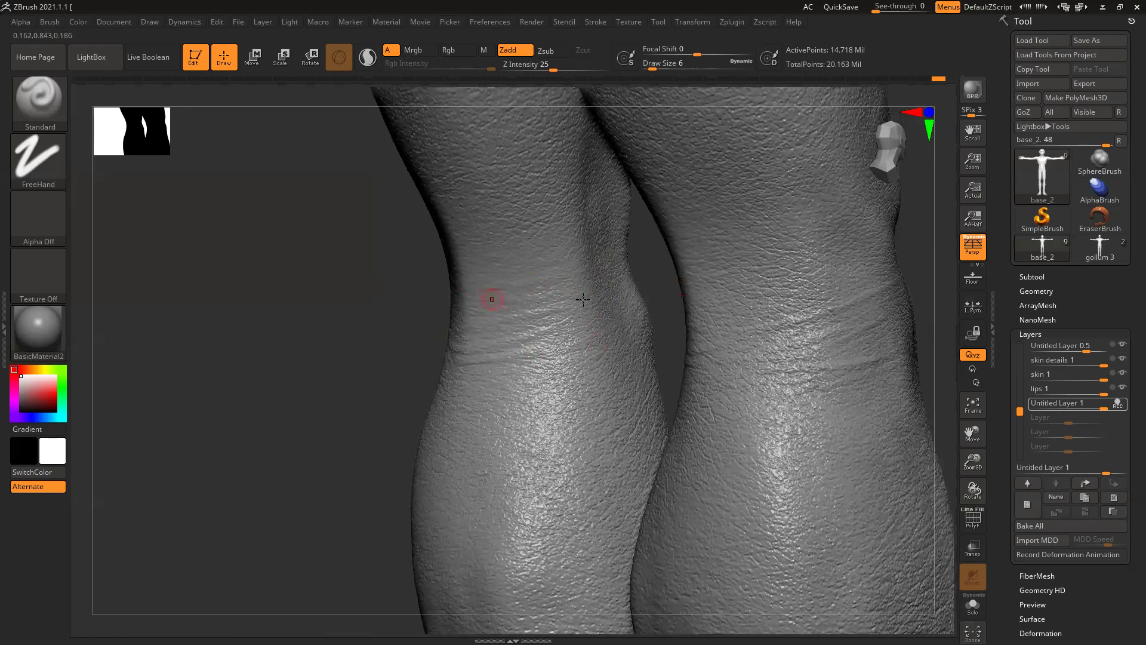
pyautogui.moveTo(338, 317); pyautogui.dragTo(536, 265)
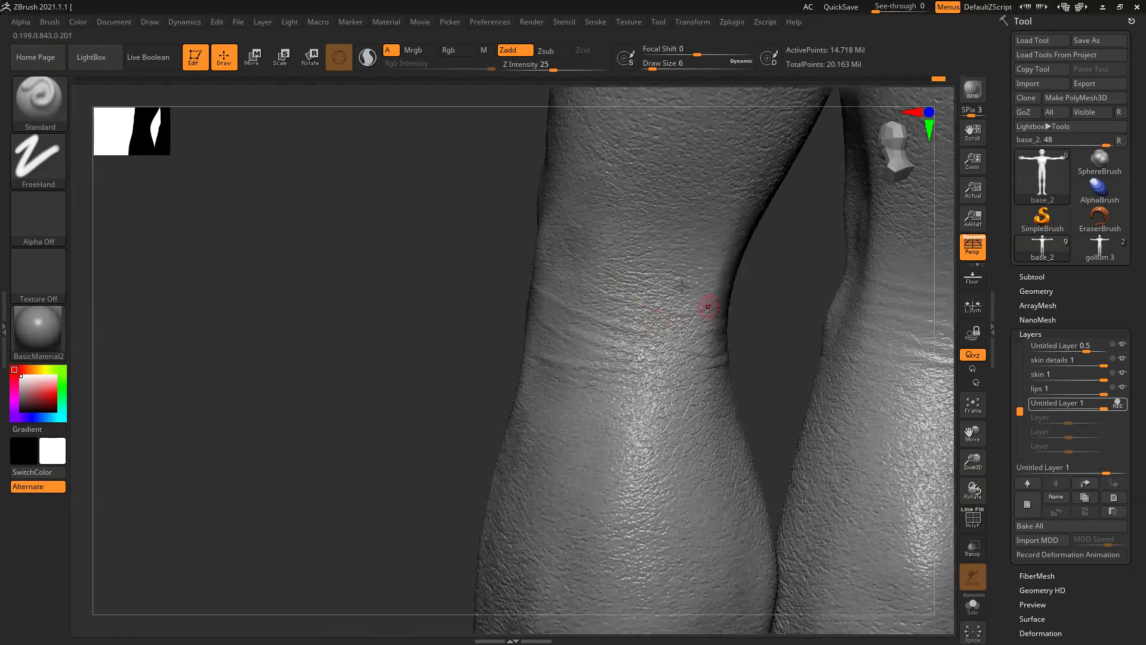
# Step: Add wrinkle lines above the kneecaps and along their inner sides
pyautogui.moveTo(609, 281); pyautogui.dragTo(532, 250)
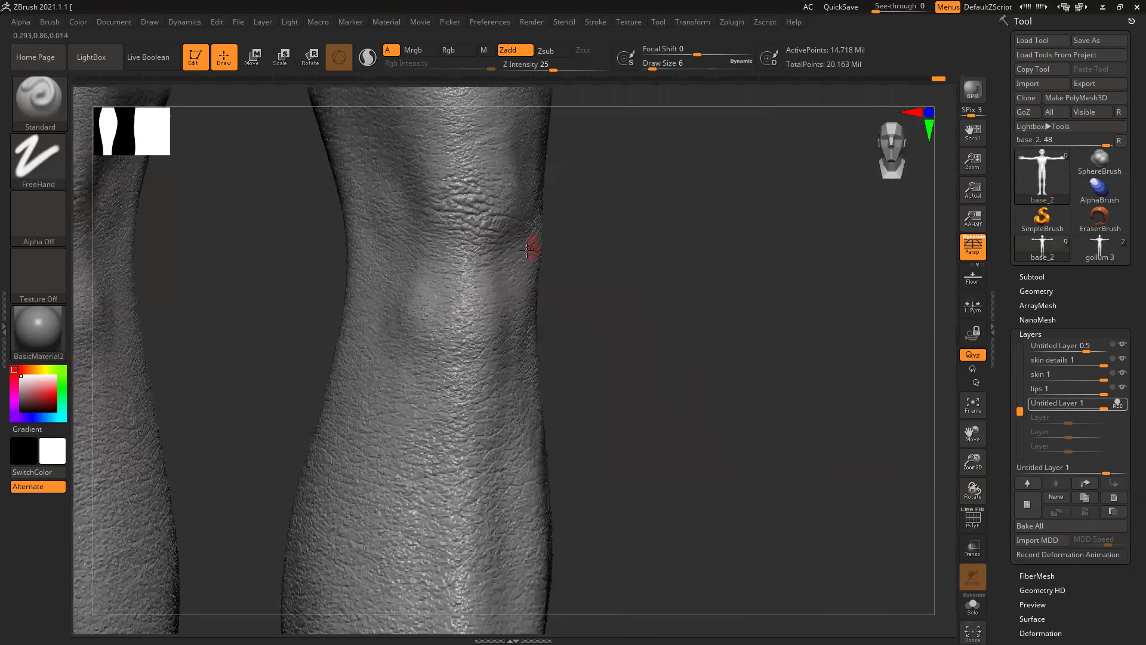
pyautogui.keyDown('alt'); pyautogui.moveTo(624, 232); pyautogui.dragTo(642, 364); pyautogui.keyUp('alt')
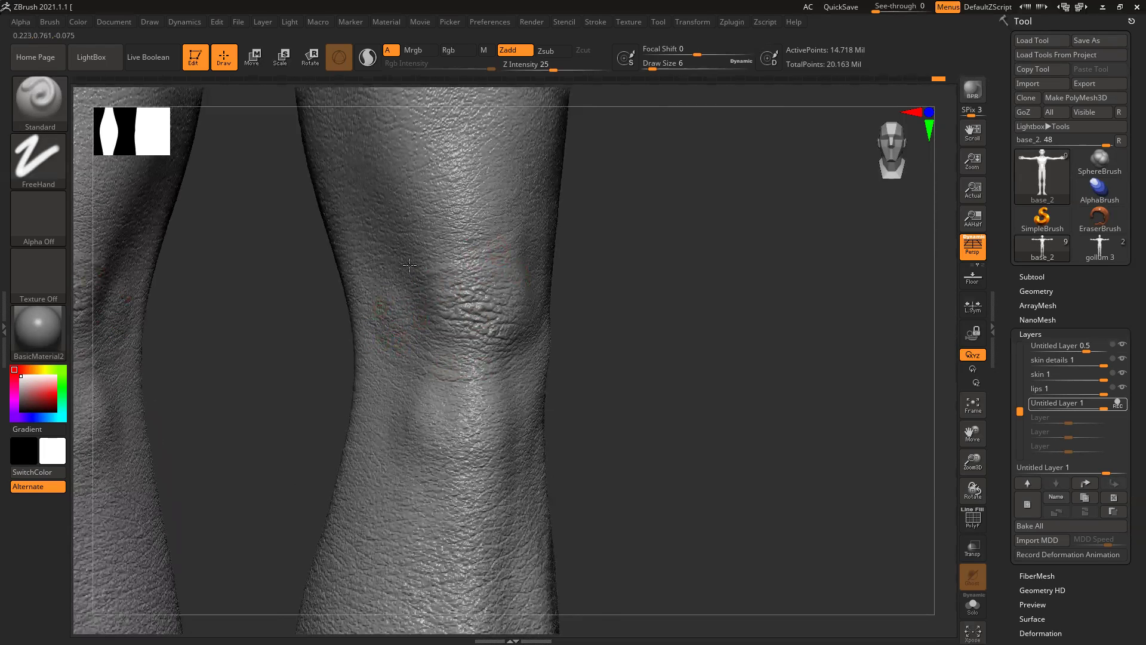
pyautogui.moveTo(394, 225); pyautogui.dragTo(423, 212)
pyautogui.moveTo(364, 250); pyautogui.dragTo(452, 209)
pyautogui.moveTo(682, 265); pyautogui.dragTo(561, 268)
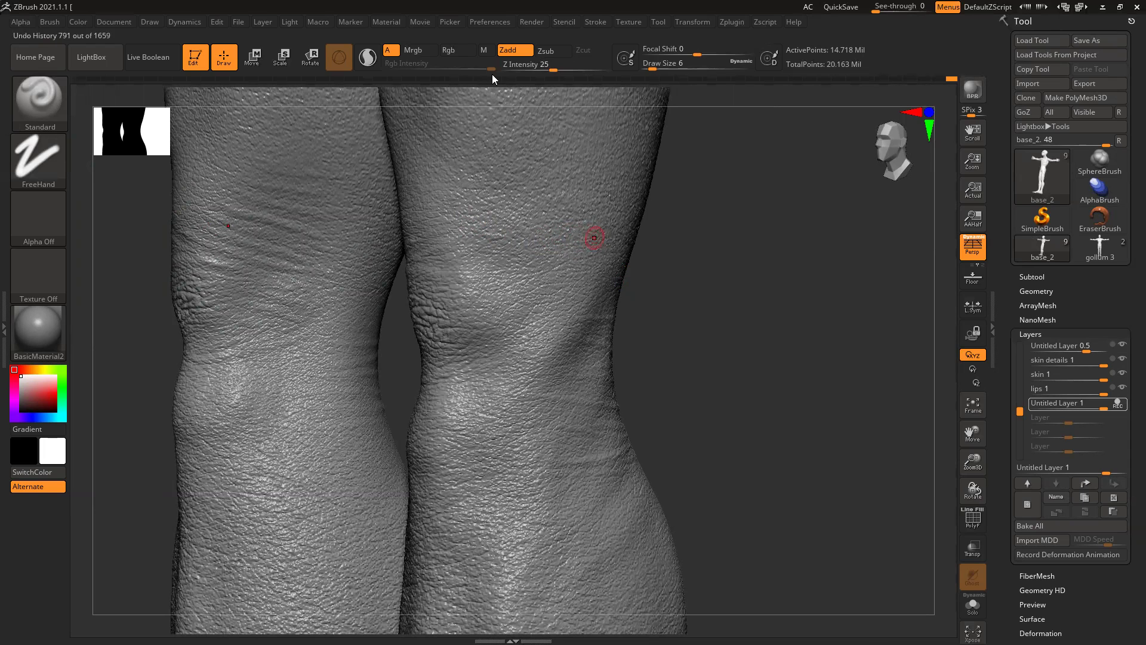
# Step: Extend the skin folds from the outer side of the knee around to its back
pyautogui.moveTo(728, 328); pyautogui.dragTo(560, 331)
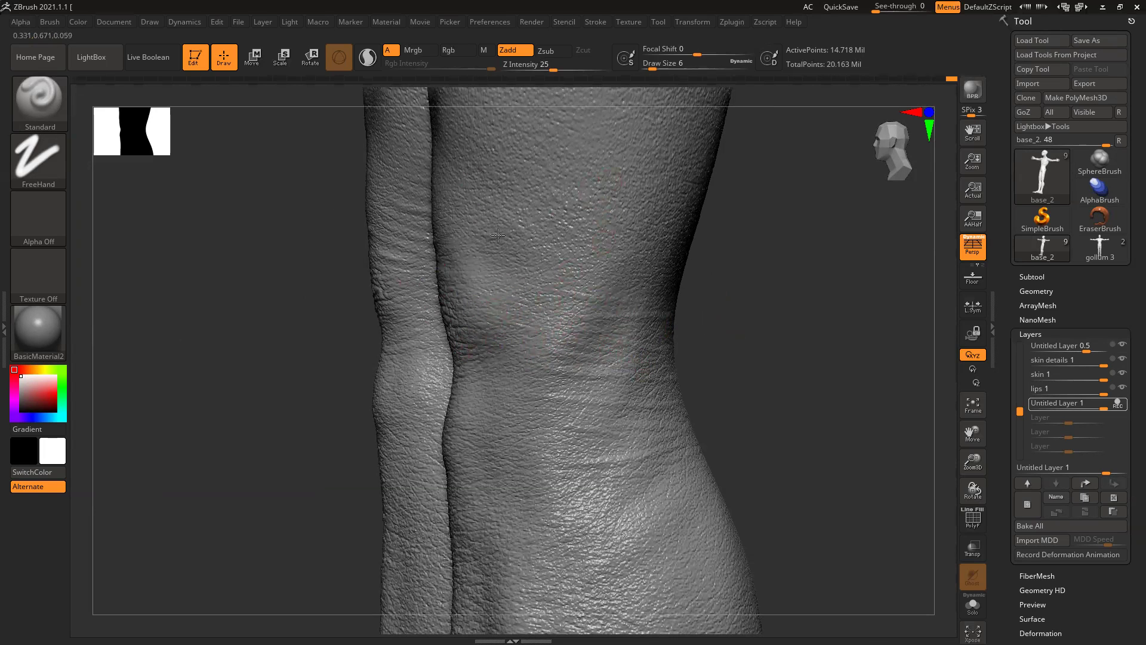
pyautogui.moveTo(821, 297); pyautogui.dragTo(686, 307)
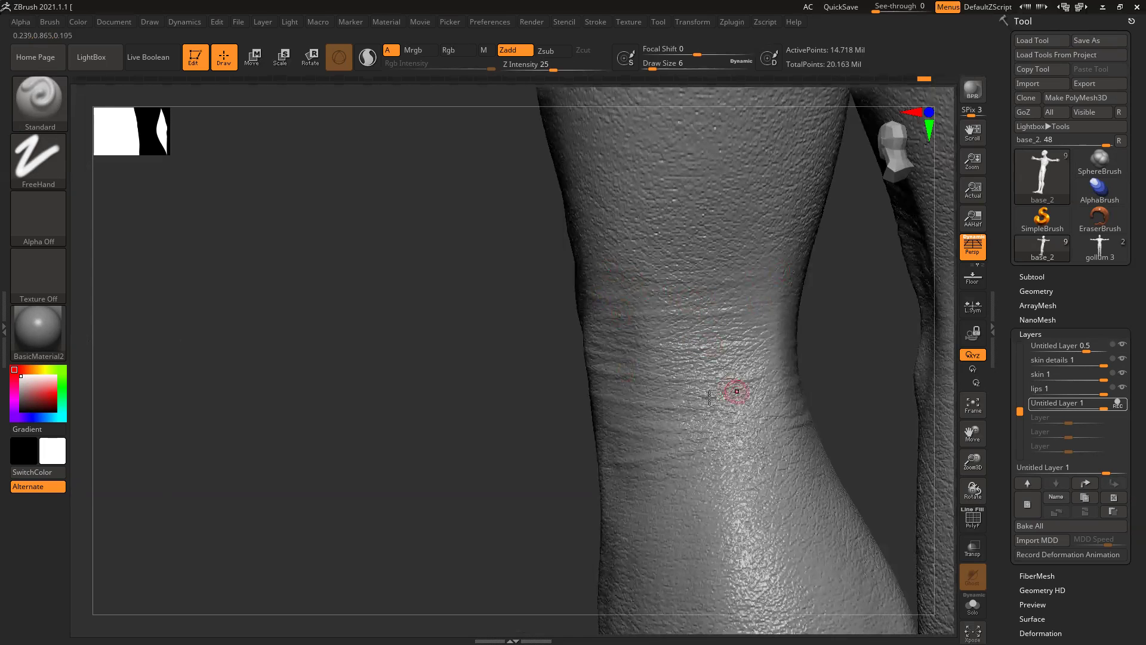
pyautogui.moveTo(559, 442); pyautogui.dragTo(853, 281)
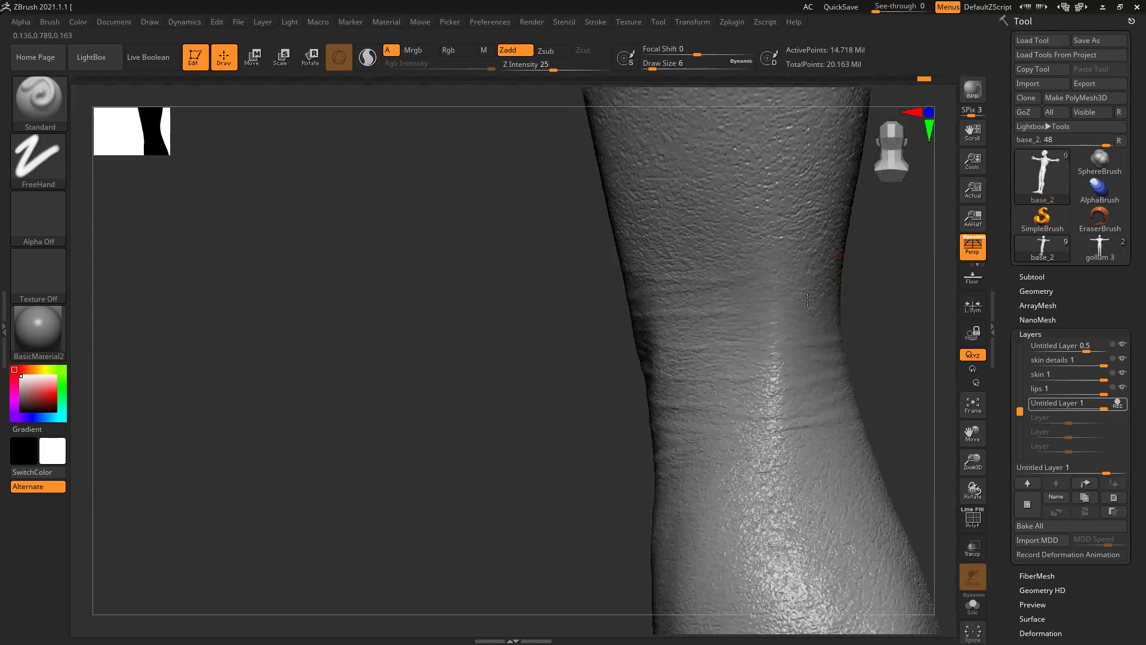
pyautogui.moveTo(733, 319); pyautogui.dragTo(832, 388)
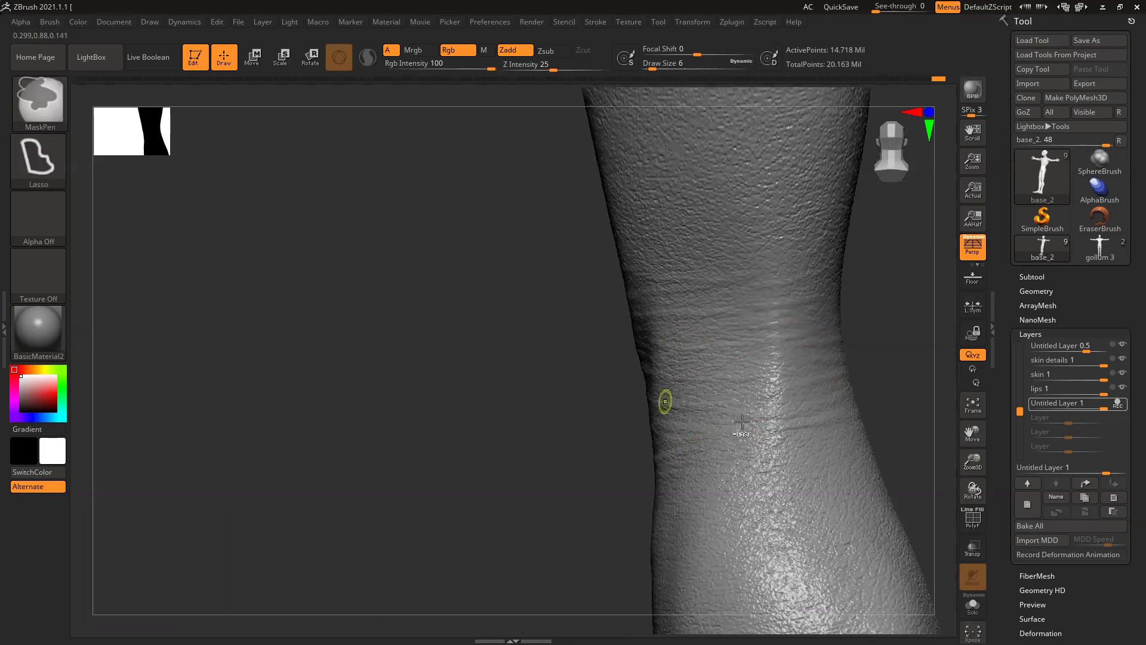
# Step: Sculpt diagonal skin folds on the outer side of the lower thigh just above the knee
pyautogui.keyDown('ctrl'); pyautogui.moveTo(738, 431); pyautogui.dragTo(496, 346, button='right'); pyautogui.keyUp('ctrl')
pyautogui.keyDown('alt'); pyautogui.moveTo(557, 392); pyautogui.dragTo(432, 344, button='right'); pyautogui.keyUp('alt')
pyautogui.moveTo(432, 344); pyautogui.dragTo(468, 391)
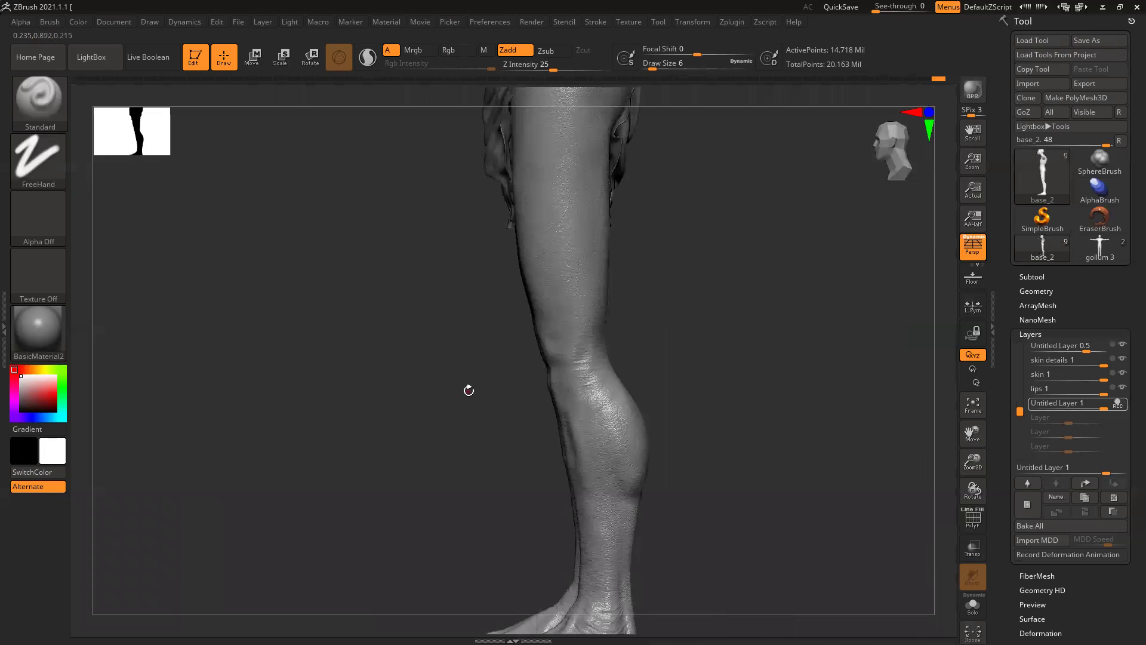
pyautogui.moveTo(464, 368); pyautogui.dragTo(678, 371)
pyautogui.keyDown('ctrl'); pyautogui.moveTo(675, 371); pyautogui.dragTo(708, 422, button='right'); pyautogui.keyUp('ctrl')
pyautogui.moveTo(803, 317); pyautogui.dragTo(699, 290)
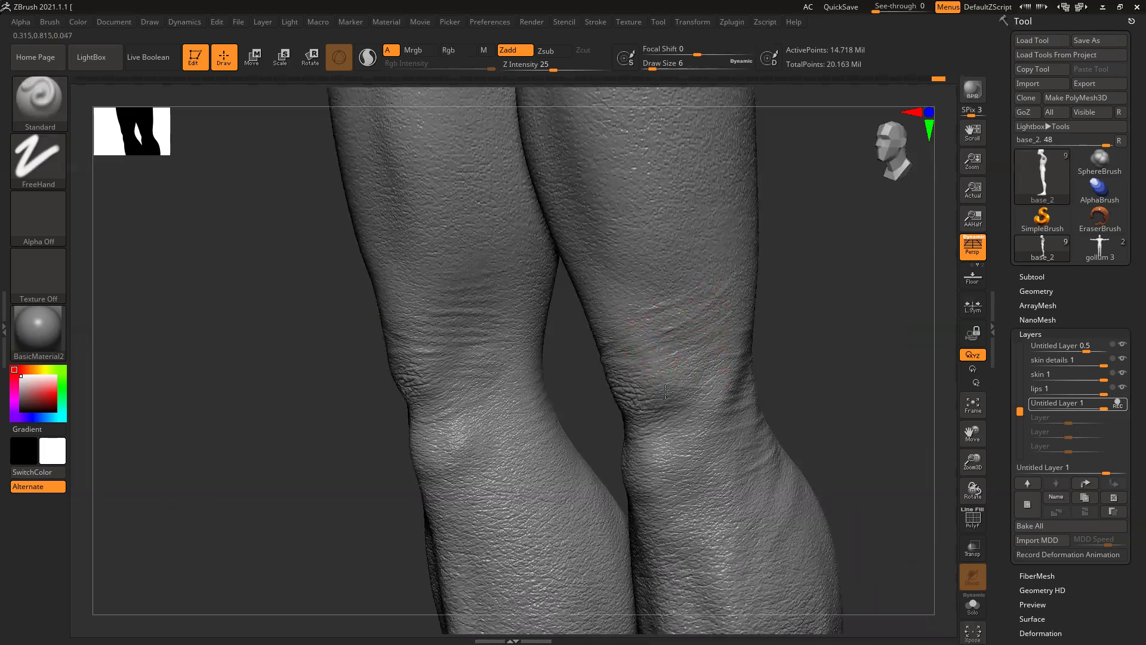
pyautogui.moveTo(819, 318); pyautogui.dragTo(651, 317)
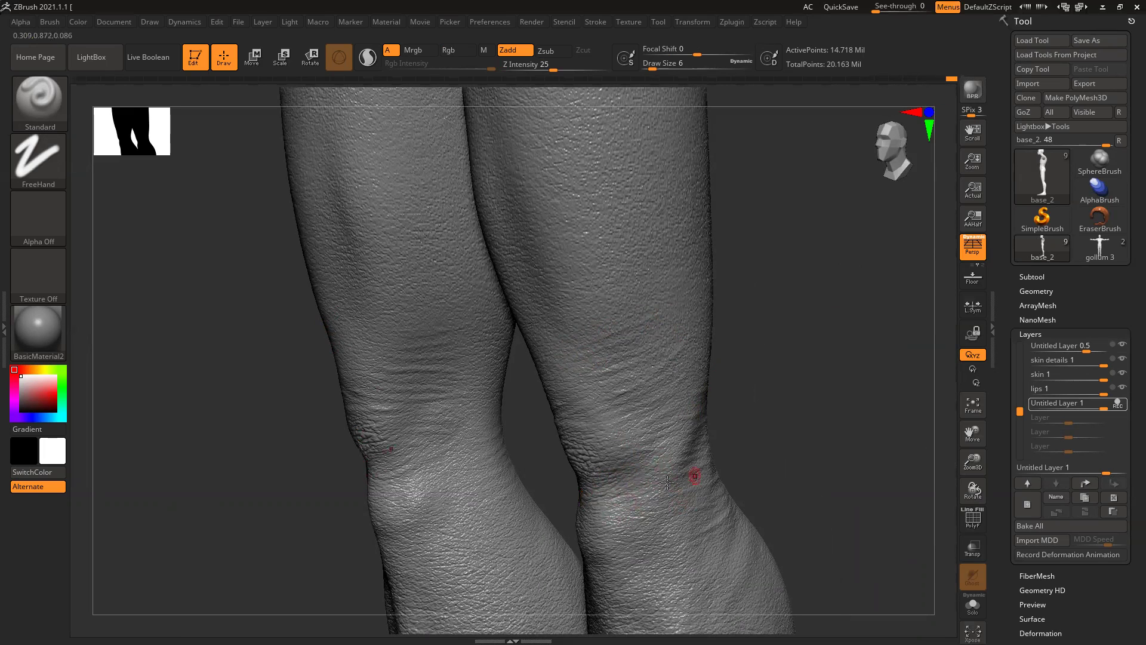
# Step: Add fine wrinkles across the front and inner side of the lower thighs and down the inner knees
pyautogui.moveTo(807, 344); pyautogui.dragTo(539, 382)
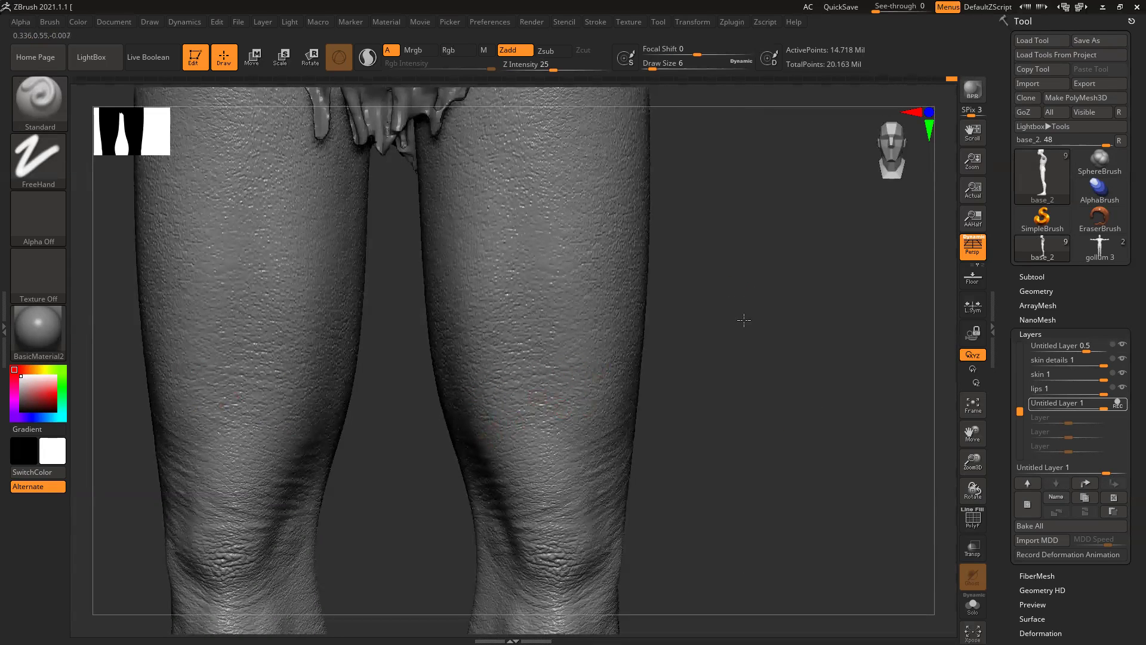
pyautogui.keyDown('alt'); pyautogui.moveTo(744, 320); pyautogui.dragTo(737, 346); pyautogui.keyUp('alt')
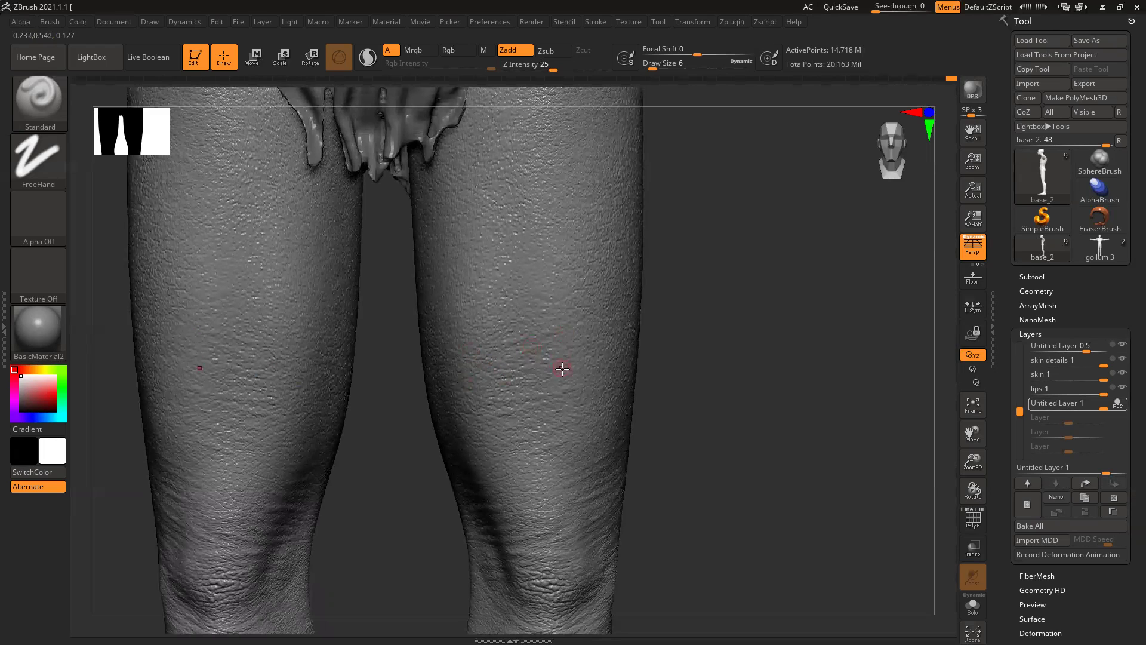
pyautogui.moveTo(651, 434); pyautogui.dragTo(459, 448)
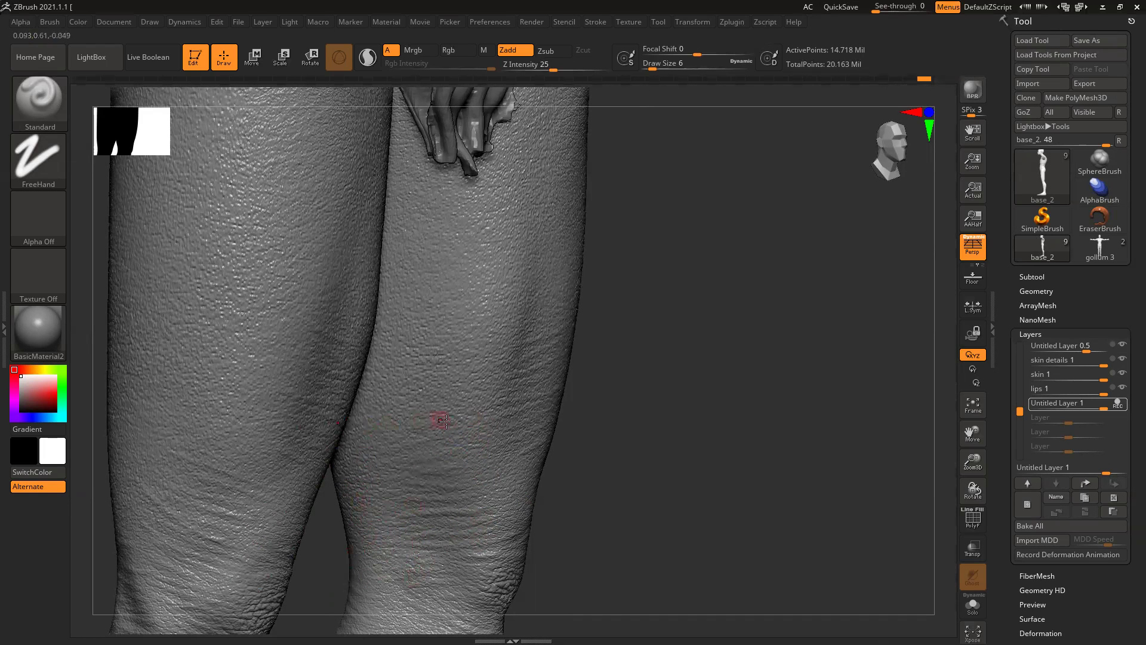
pyautogui.moveTo(639, 529); pyautogui.dragTo(537, 450)
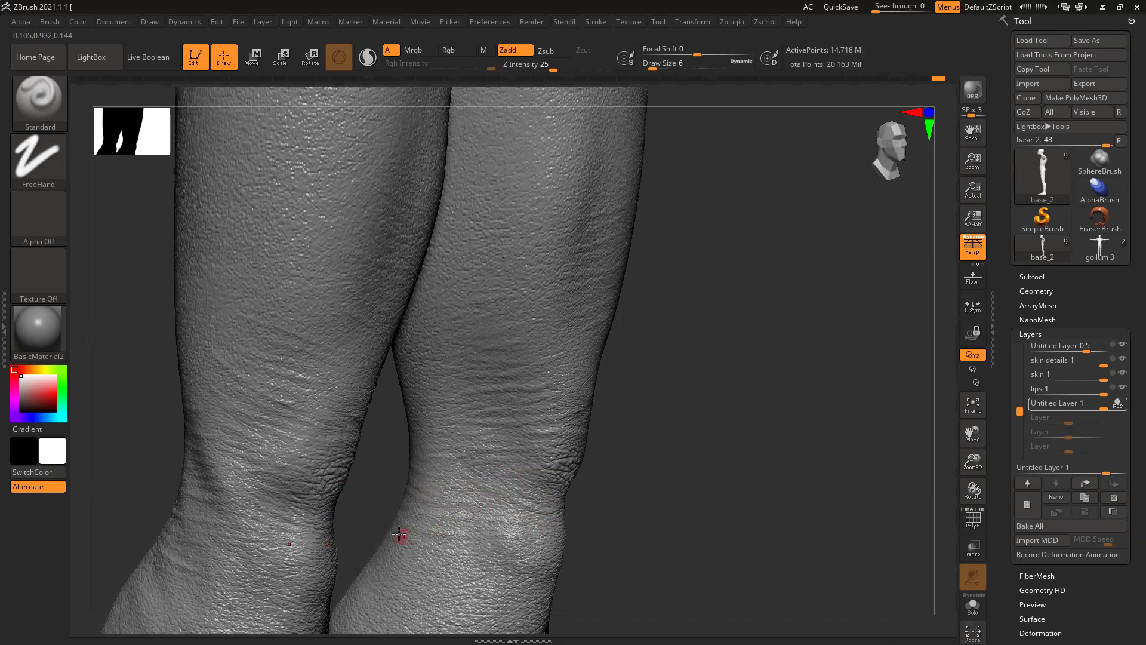
pyautogui.moveTo(679, 450); pyautogui.dragTo(396, 415)
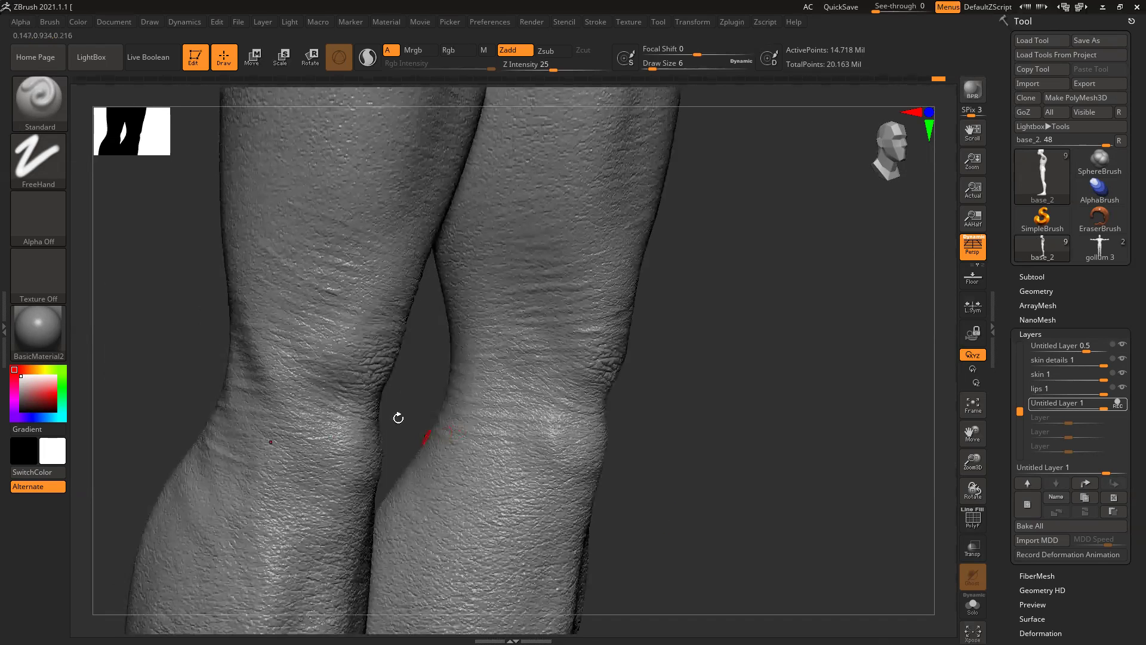
pyautogui.keyDown('alt'); pyautogui.moveTo(713, 491); pyautogui.dragTo(744, 412); pyautogui.keyUp('alt')
# Step: Isolate the body in Solo mode and sculpt curved skin creases along the groin between abdomen and thighs
pyautogui.press('ctrl')
pyautogui.keyDown('ctrl'); pyautogui.moveTo(497, 333); pyautogui.dragTo(604, 361, button='right'); pyautogui.keyUp('ctrl')
pyautogui.moveTo(603, 360); pyautogui.dragTo(637, 331)
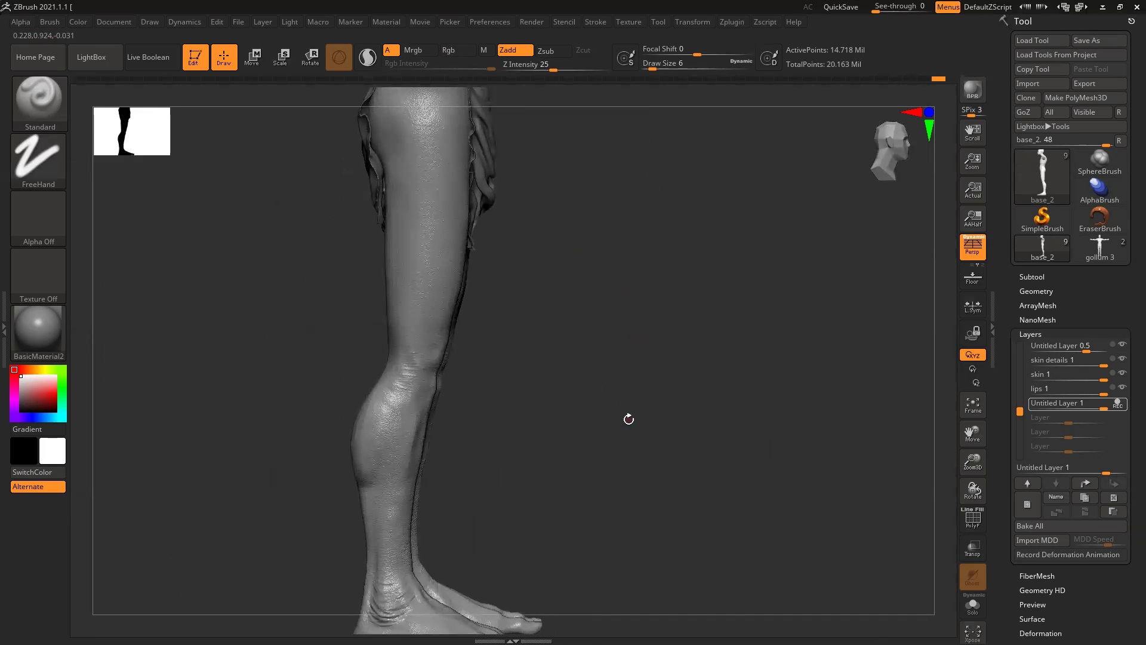
pyautogui.keyDown('shift'); pyautogui.moveTo(629, 417); pyautogui.dragTo(650, 378); pyautogui.keyUp('shift')
pyautogui.keyDown('alt'); pyautogui.moveTo(702, 280); pyautogui.dragTo(636, 489); pyautogui.keyUp('alt')
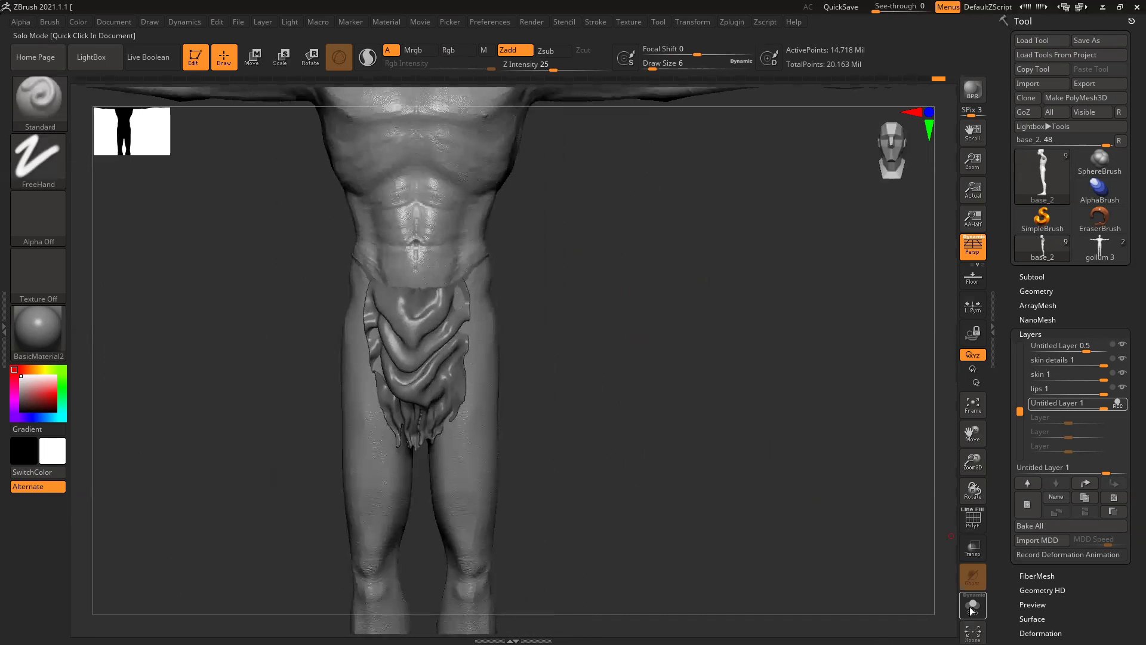
pyautogui.click(973, 607)
pyautogui.keyDown('ctrl'); pyautogui.moveTo(379, 230); pyautogui.dragTo(480, 351, button='right'); pyautogui.keyUp('ctrl')
pyautogui.keyDown('alt'); pyautogui.moveTo(745, 382); pyautogui.dragTo(643, 243); pyautogui.keyUp('alt')
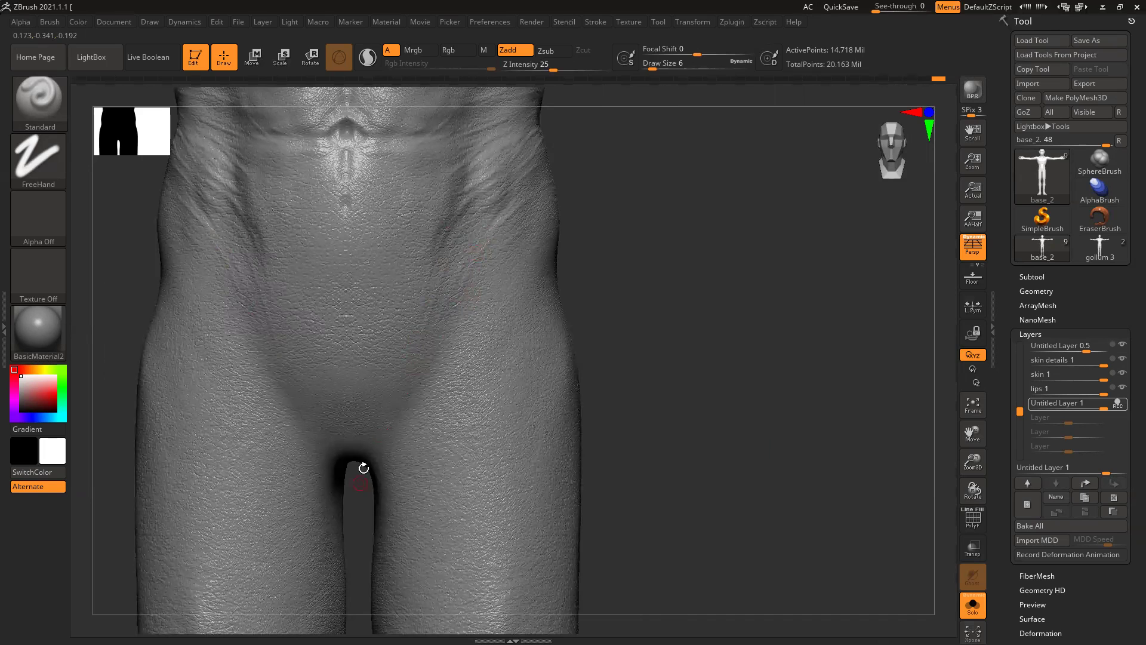
pyautogui.moveTo(729, 418); pyautogui.dragTo(484, 412)
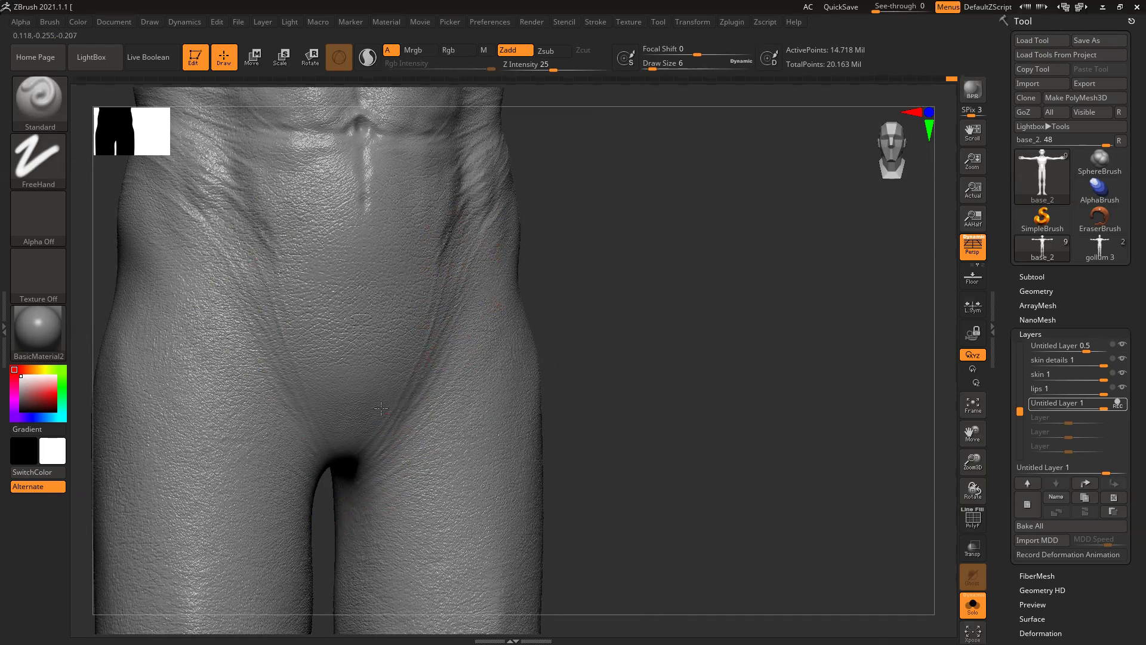
# Step: Examine the skin creases around the hip and buttock, turn off Solo mode, and inspect the whole figure from the front
pyautogui.moveTo(671, 400); pyautogui.dragTo(522, 355)
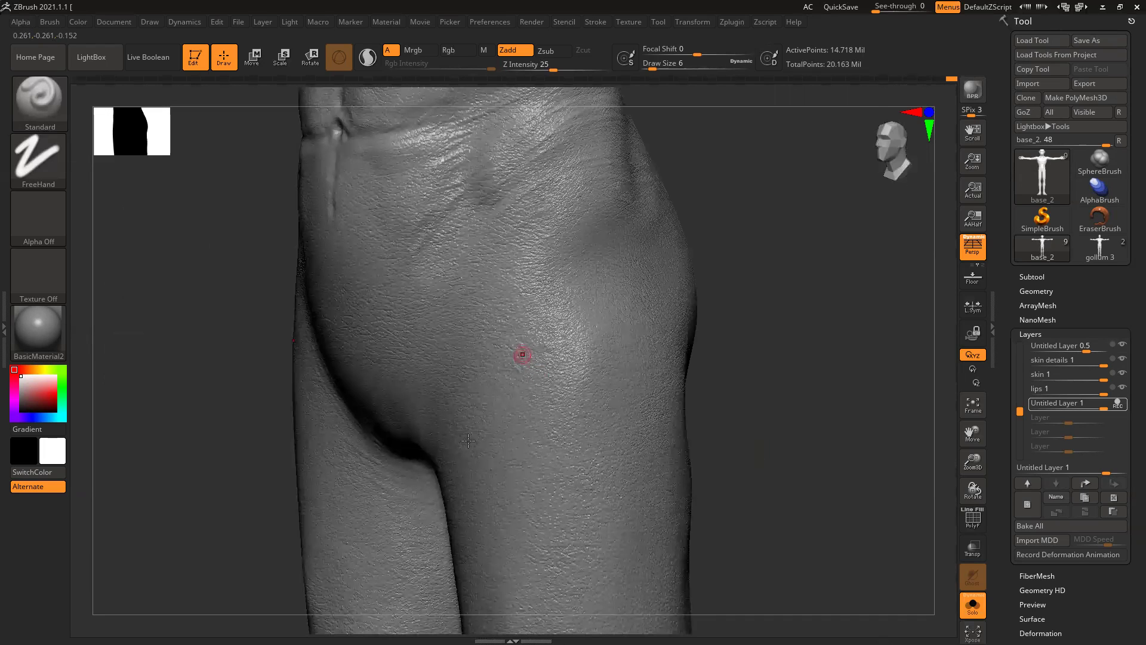
pyautogui.moveTo(746, 256); pyautogui.dragTo(501, 269)
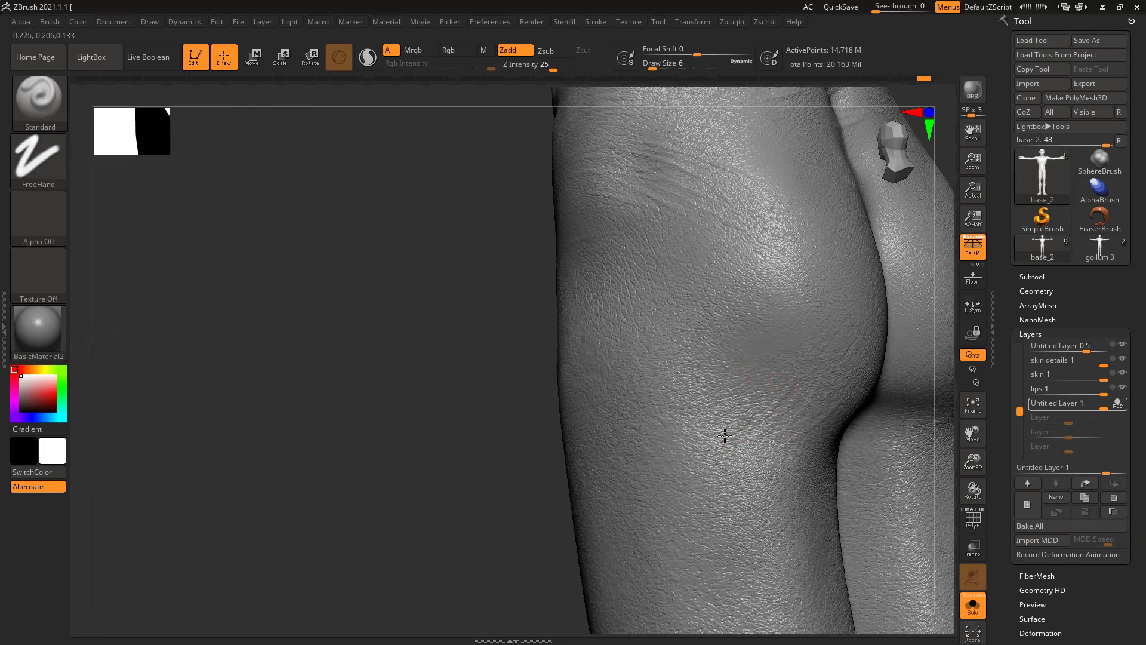
pyautogui.moveTo(696, 453); pyautogui.dragTo(806, 425, button='right')
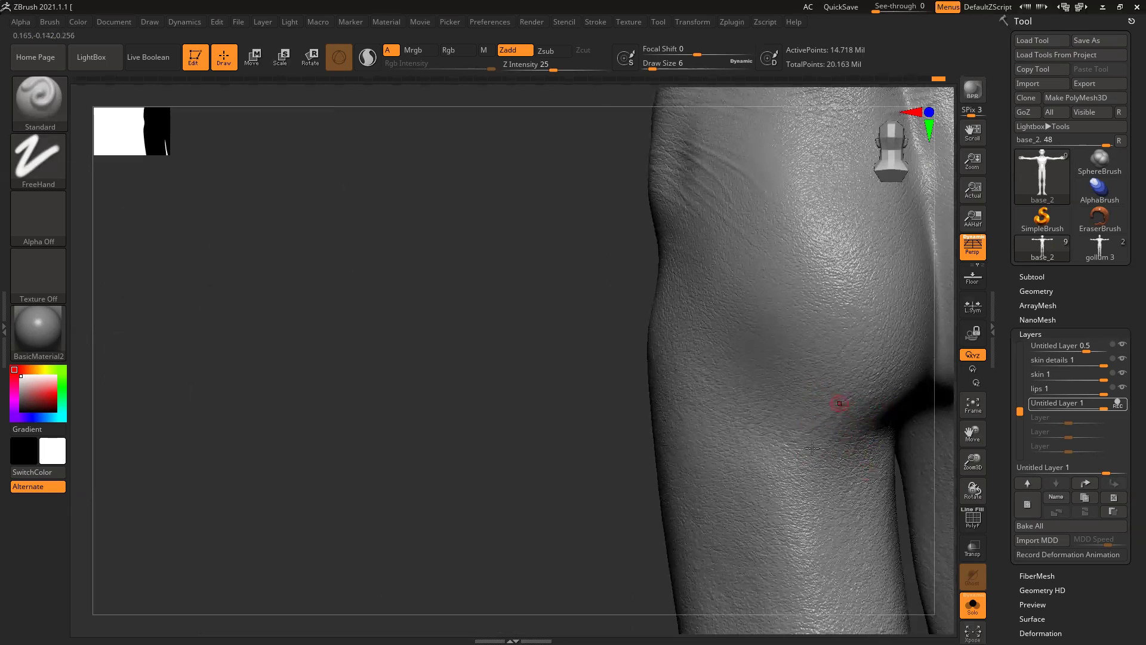
pyautogui.click(971, 609)
pyautogui.moveTo(412, 452); pyautogui.dragTo(872, 487, button='right')
pyautogui.moveTo(898, 494)
pyautogui.mouseDown()
pyautogui.moveTo(923, 489)
pyautogui.moveTo(923, 468)
pyautogui.mouseUp()
pyautogui.keyDown('ctrl'); pyautogui.moveTo(592, 267); pyautogui.dragTo(601, 324, button='right'); pyautogui.keyUp('ctrl')
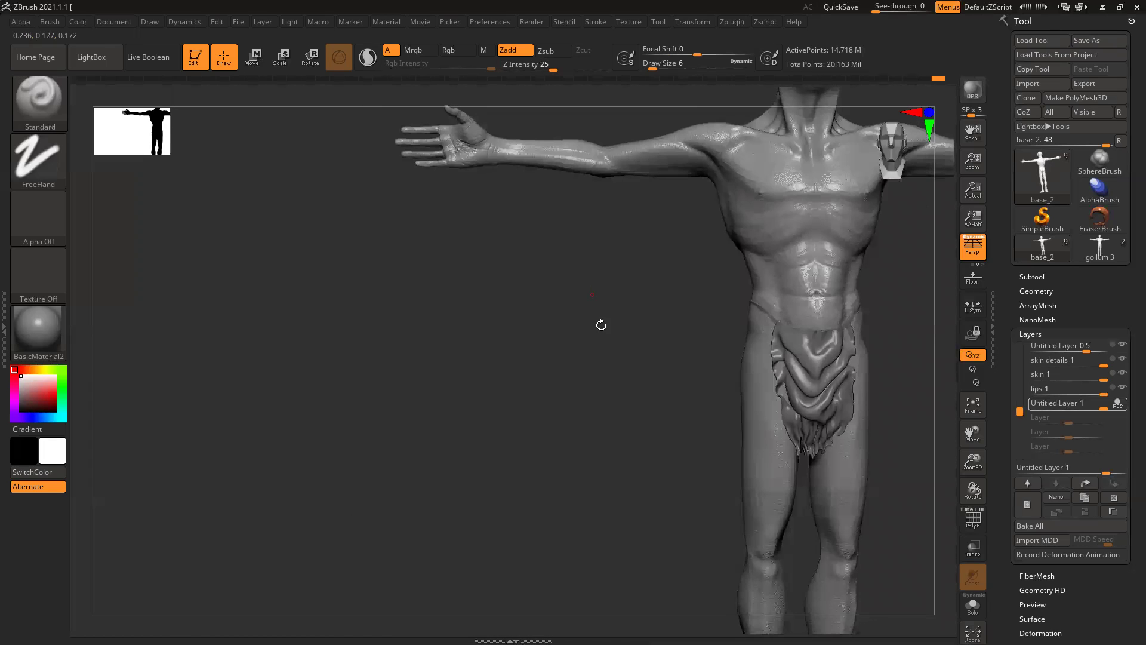
pyautogui.keyDown('alt'); pyautogui.moveTo(515, 334); pyautogui.dragTo(219, 313, button='right'); pyautogui.keyUp('alt')
pyautogui.keyDown('ctrl'); pyautogui.moveTo(575, 323); pyautogui.dragTo(580, 352, button='right'); pyautogui.keyUp('ctrl')
pyautogui.keyDown('alt'); pyautogui.moveTo(629, 320); pyautogui.dragTo(680, 337, button='right'); pyautogui.keyUp('alt')
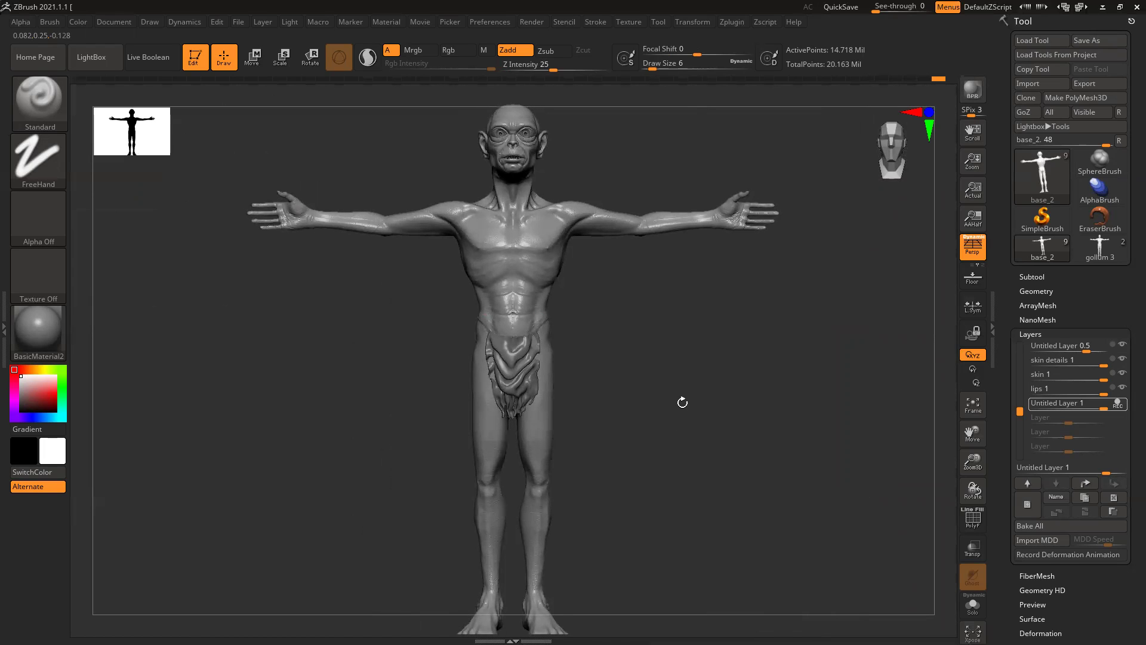
pyautogui.keyDown('alt'); pyautogui.moveTo(673, 420); pyautogui.dragTo(706, 421); pyautogui.keyUp('alt')
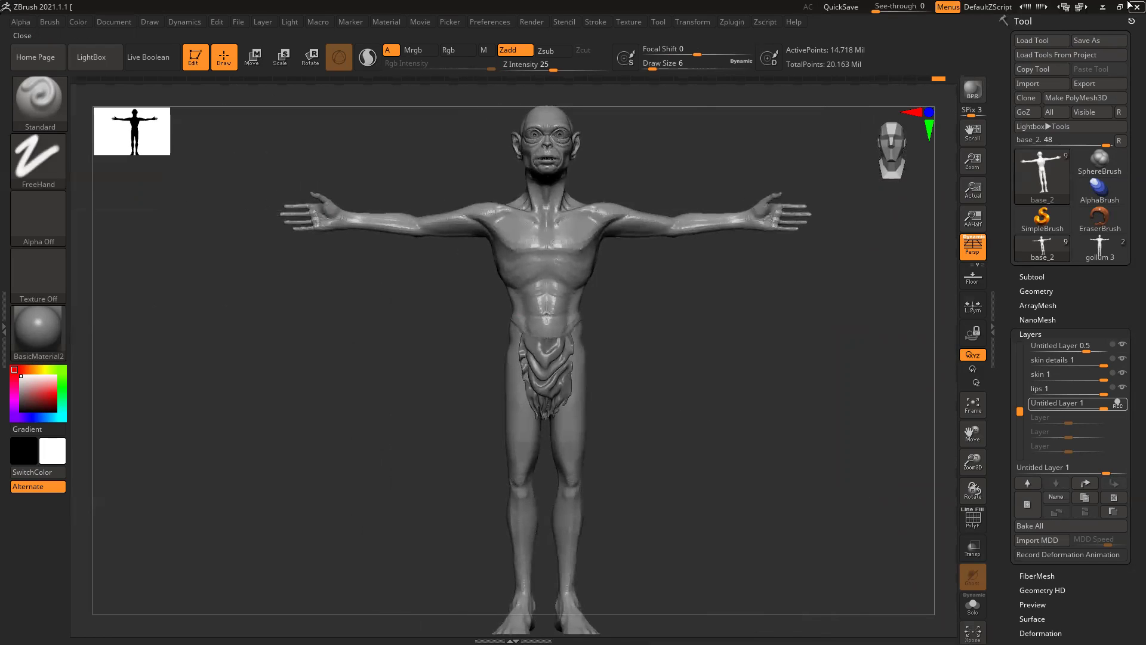
# Step: Save the tool as base_2.ZTL in the gollum folder, replacing the existing file
pyautogui.click(1088, 41)
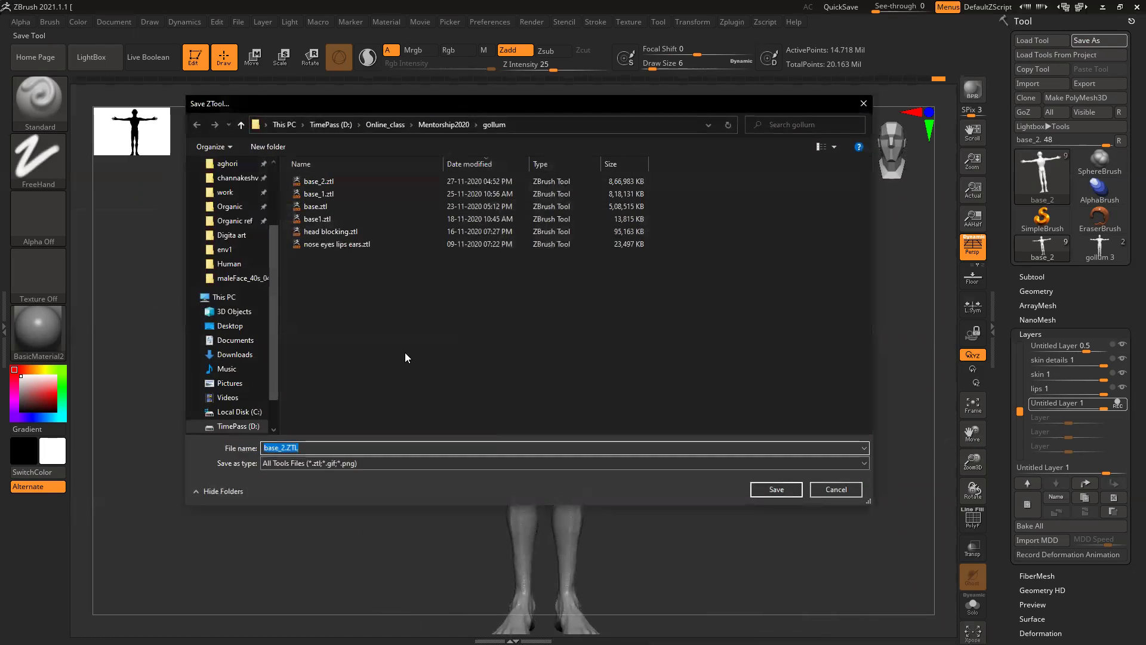
pyautogui.click(776, 489)
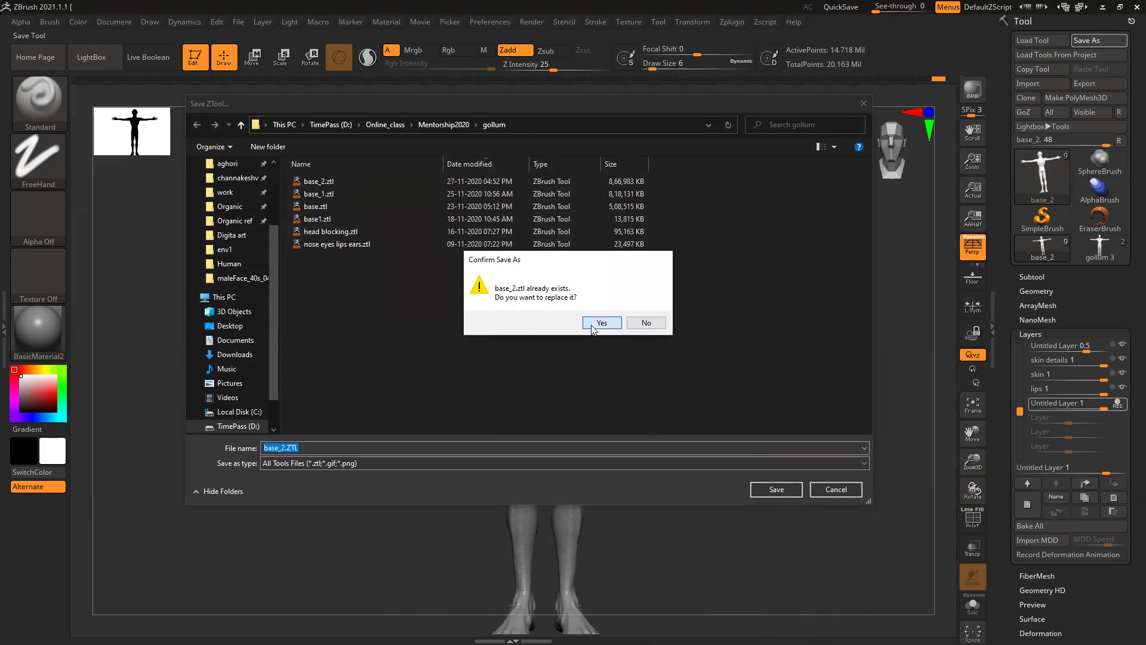
pyautogui.click(594, 323)
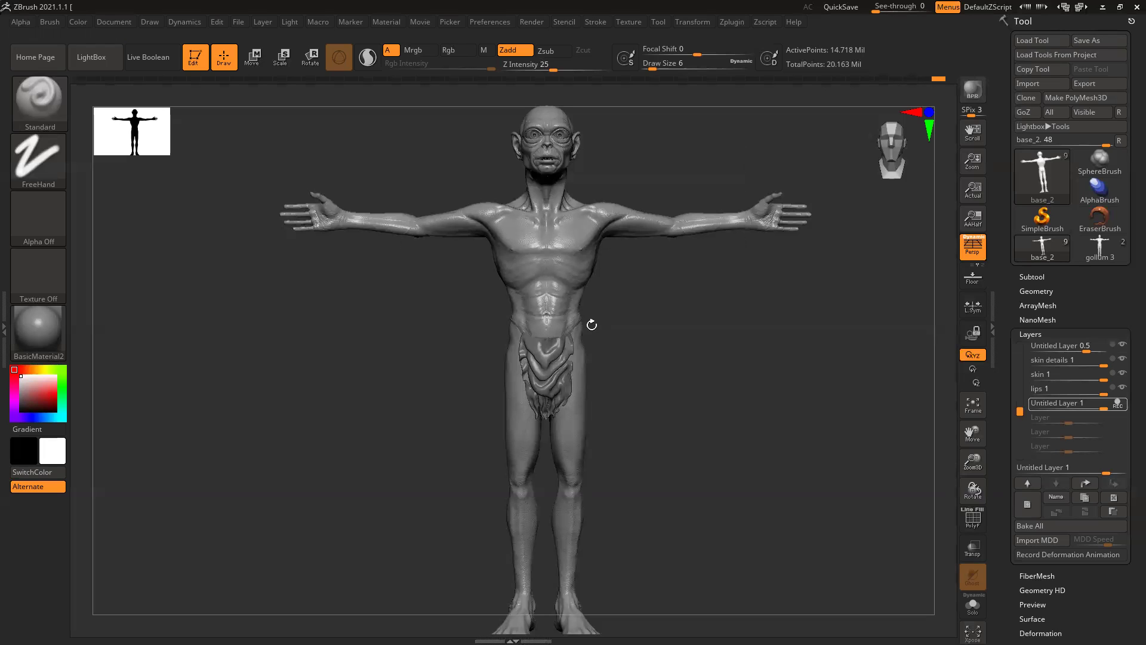
# Step: Examine the skin detail on the upper back, back of the neck and shoulder from several angles
pyautogui.moveTo(592, 324); pyautogui.dragTo(712, 346)
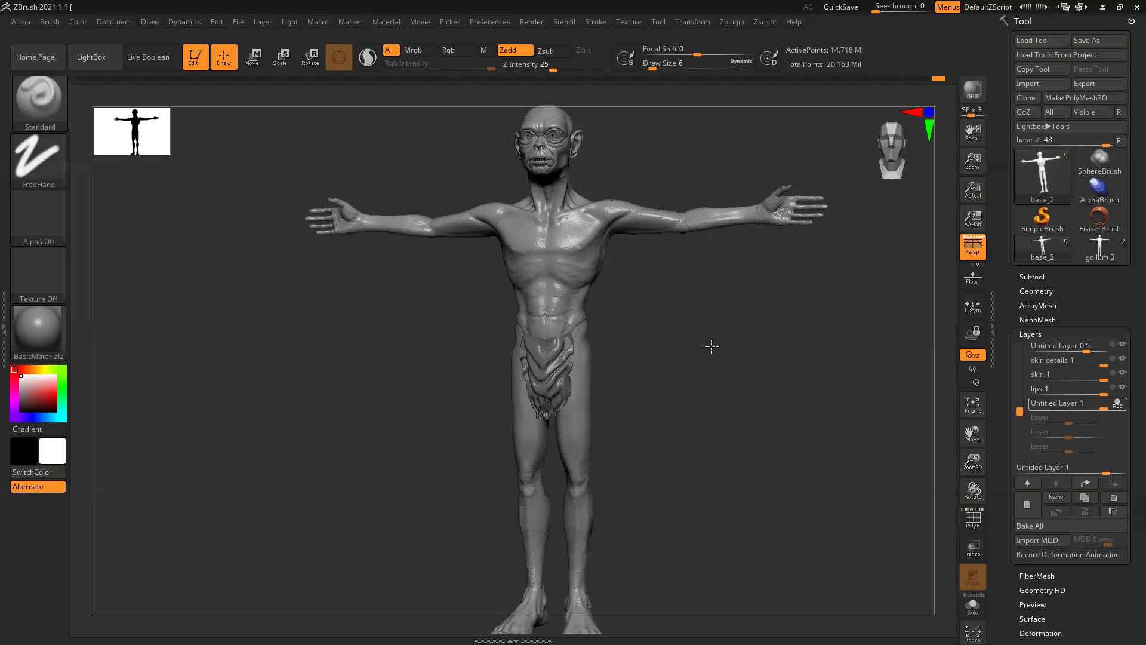
pyautogui.moveTo(674, 376); pyautogui.dragTo(693, 370)
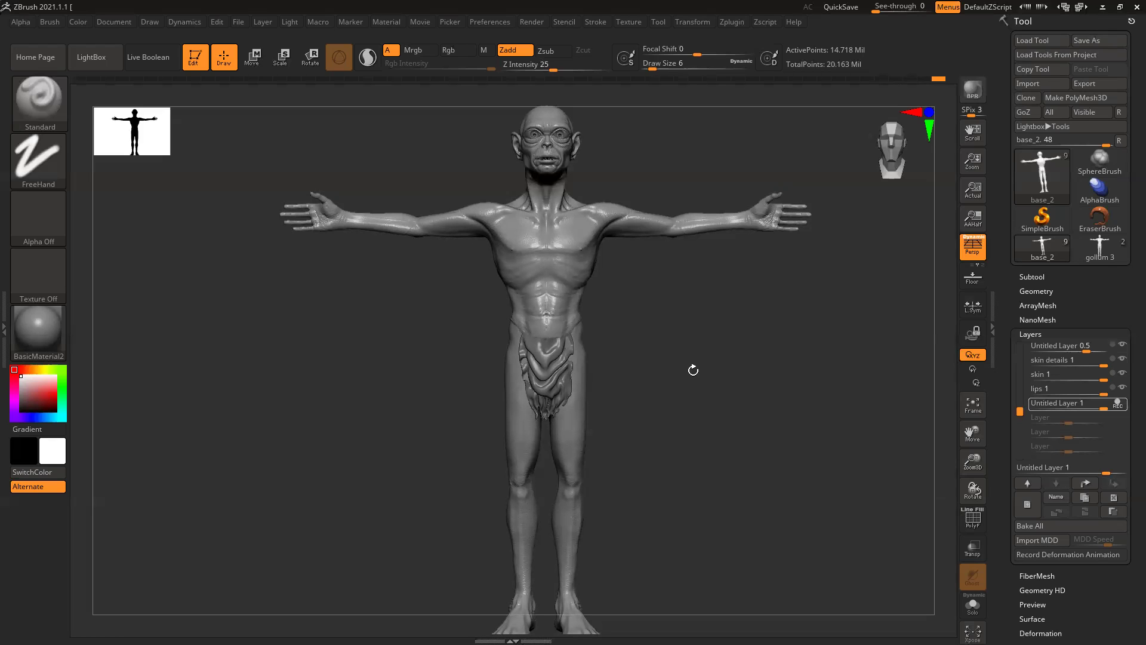
pyautogui.moveTo(656, 365)
pyautogui.keyDown('alt'); pyautogui.mouseDown(button='right')
pyautogui.moveTo(639, 432)
pyautogui.moveTo(674, 173)
pyautogui.moveTo(675, 253)
pyautogui.moveTo(706, 256)
pyautogui.moveTo(607, 291)
pyautogui.mouseUp(button='right'); pyautogui.keyUp('alt')
pyautogui.moveTo(716, 328)
pyautogui.mouseDown()
pyautogui.moveTo(748, 328)
pyautogui.moveTo(796, 289)
pyautogui.moveTo(700, 320)
pyautogui.mouseUp()
pyautogui.keyDown('ctrl'); pyautogui.moveTo(700, 320); pyautogui.dragTo(670, 325, button='right'); pyautogui.keyUp('ctrl')
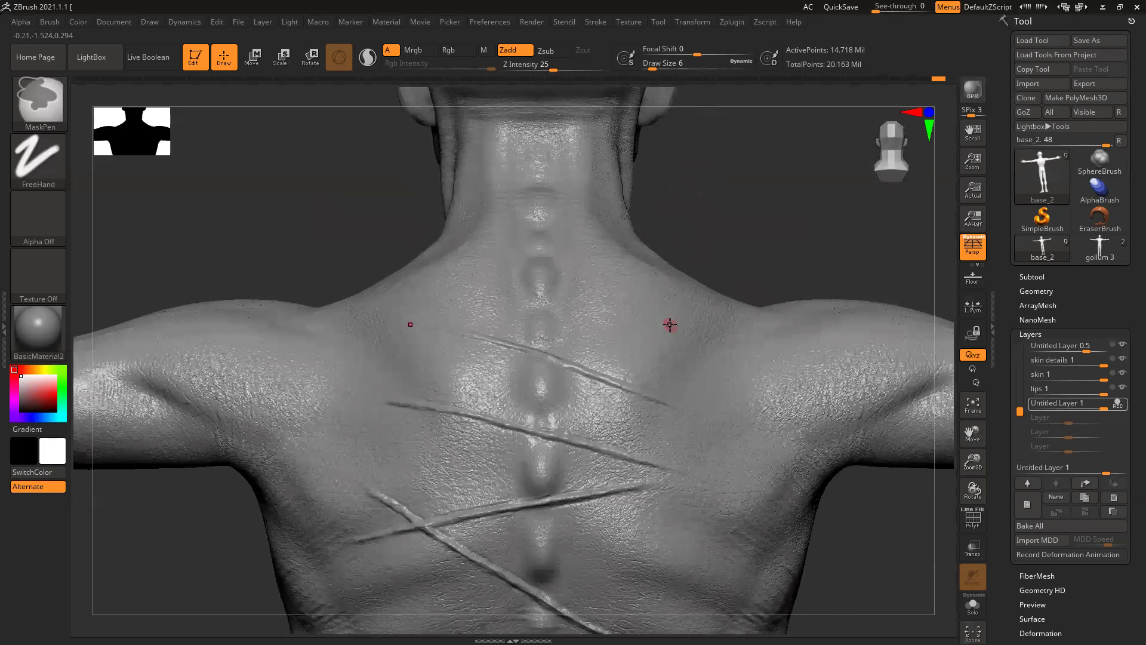
pyautogui.moveTo(348, 225); pyautogui.dragTo(474, 359)
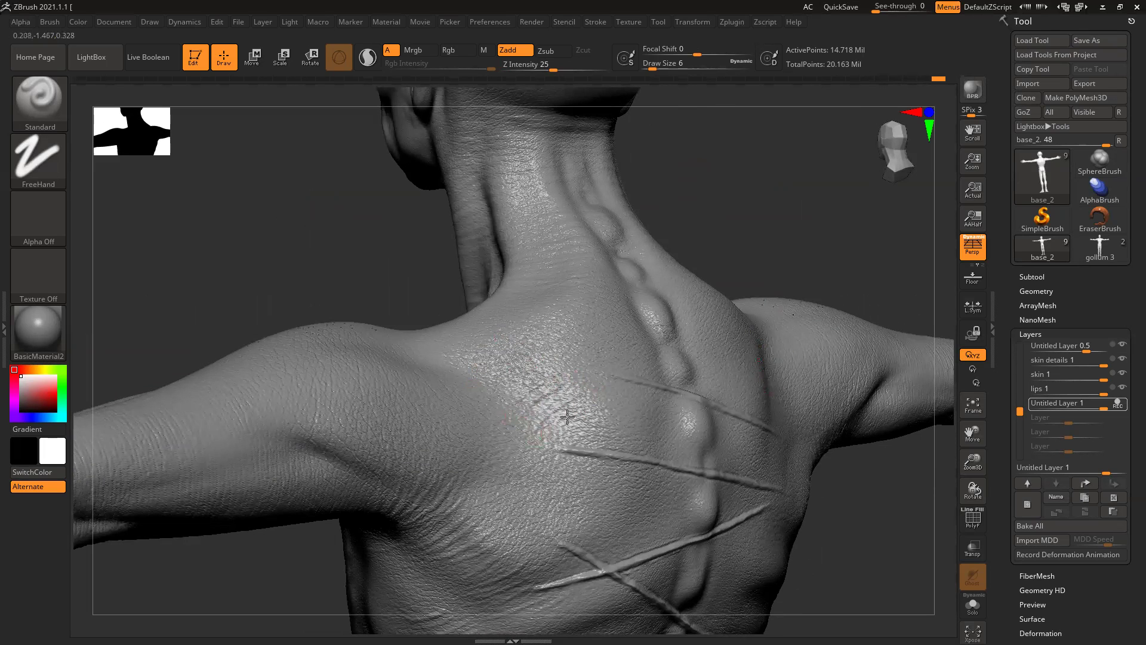
pyautogui.moveTo(327, 253); pyautogui.dragTo(440, 353)
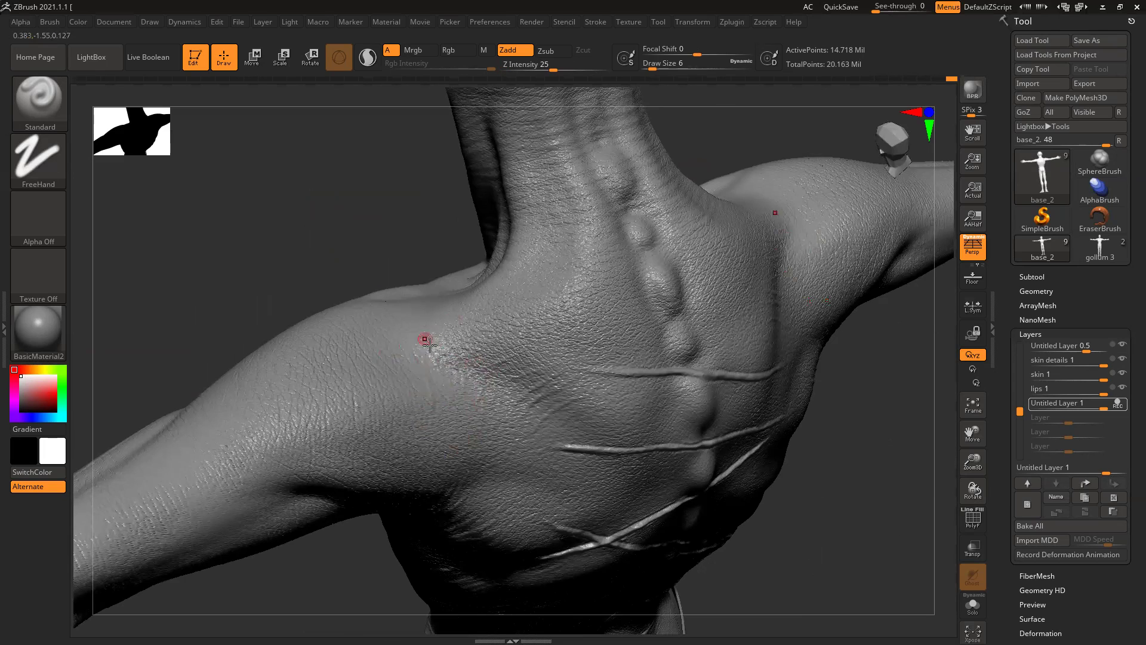
pyautogui.moveTo(274, 259); pyautogui.dragTo(456, 286)
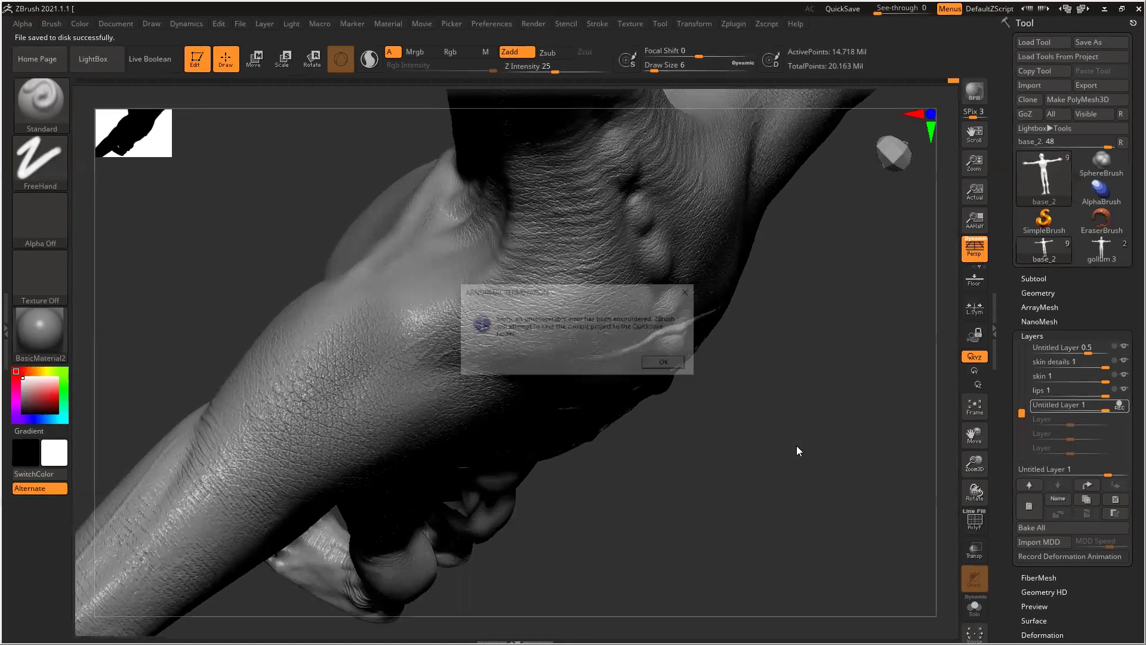
# Step: Acknowledge the unexpected-error dialog so the project is saved for recovery, restart ZBrush, and close its Home Page
pyautogui.click(667, 364)
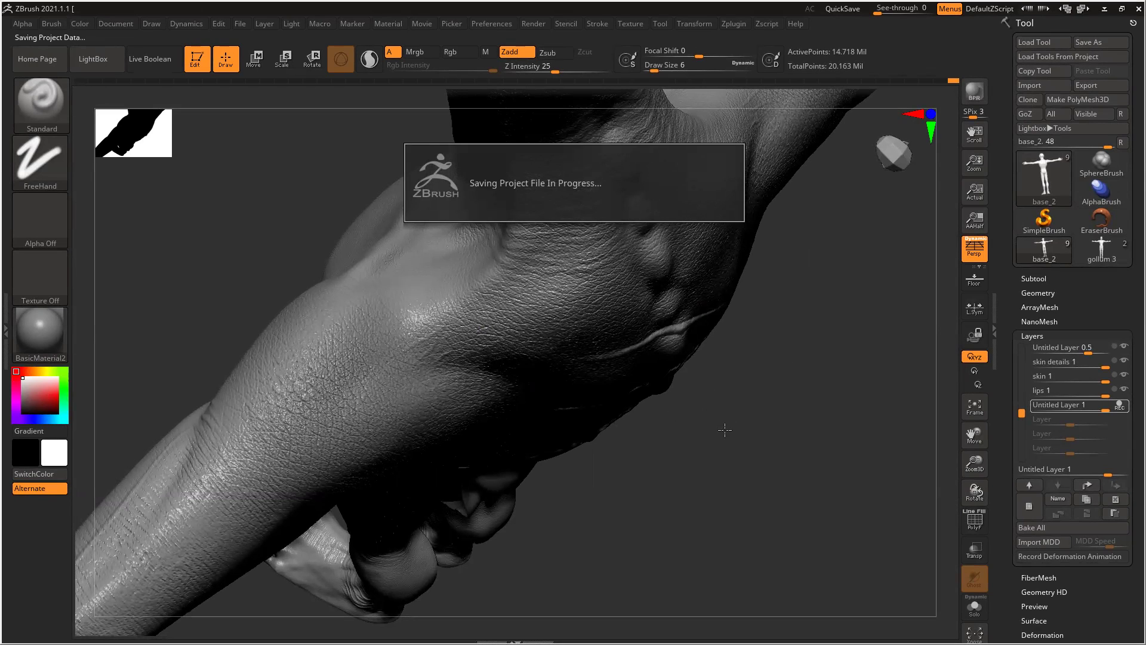
pyautogui.click(667, 362)
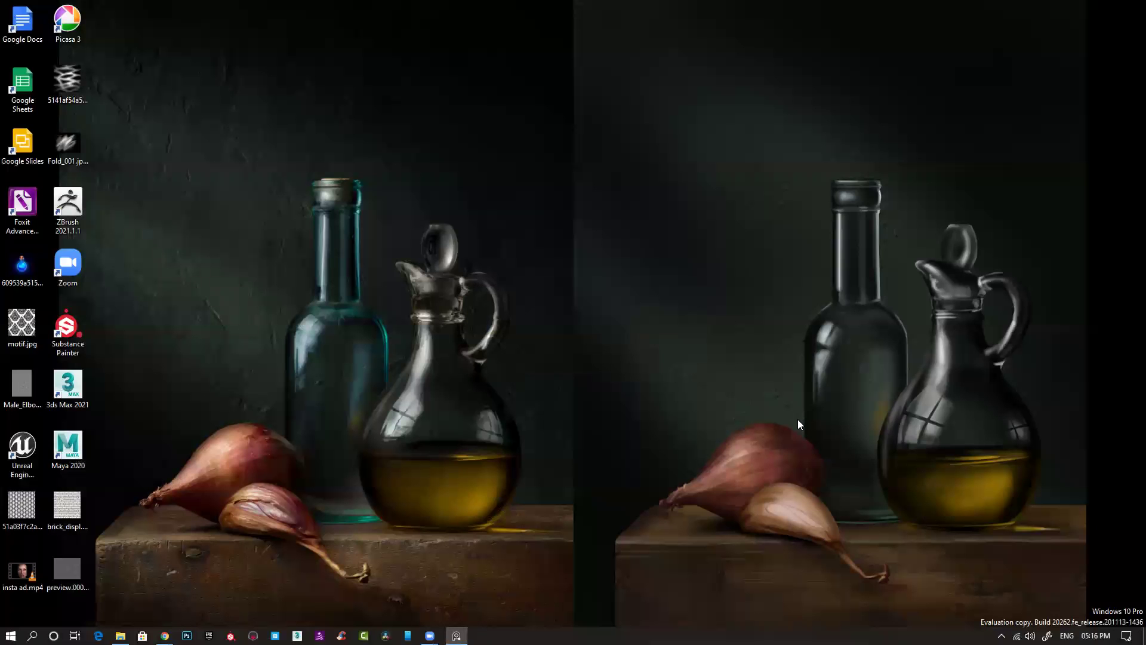
pyautogui.rightClick(437, 378)
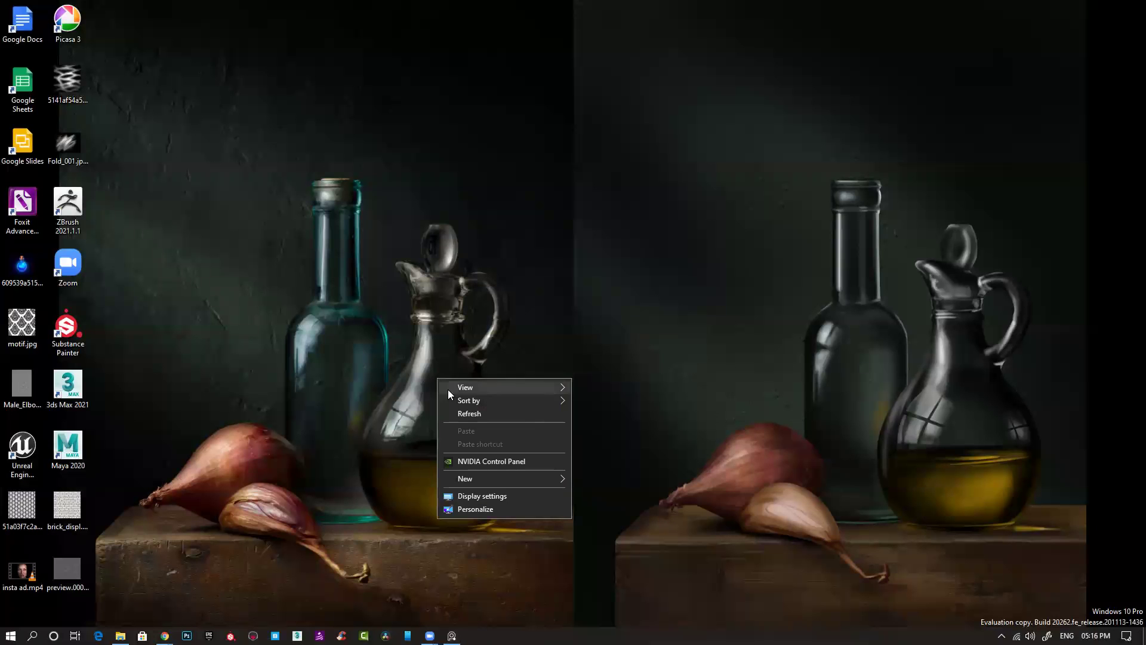
pyautogui.click(502, 412)
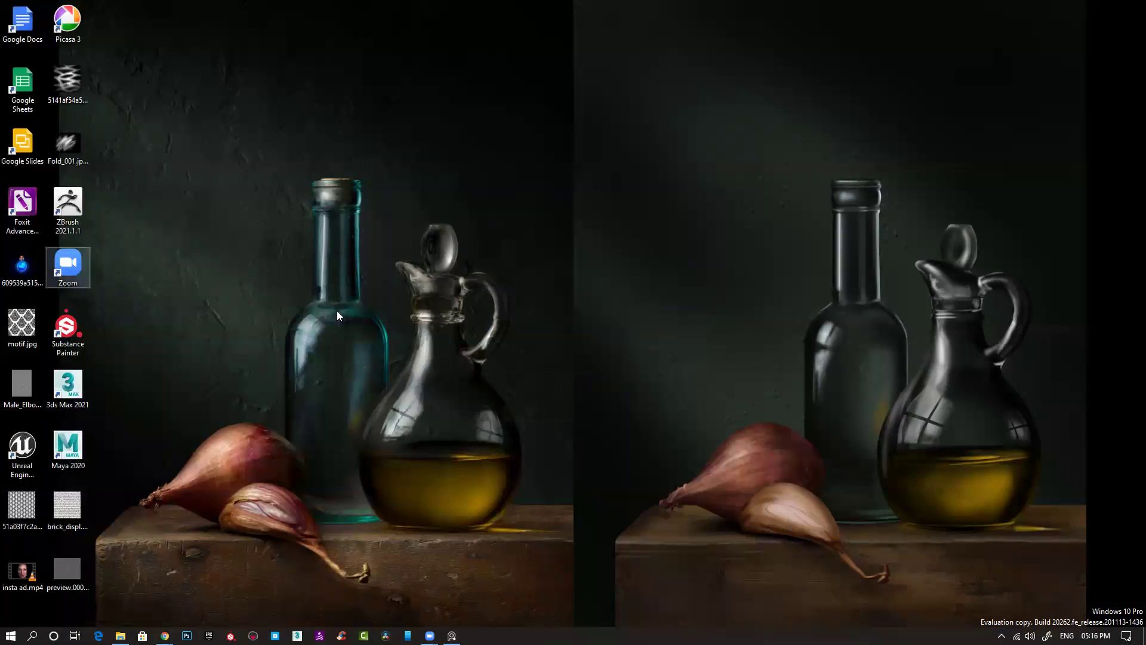
pyautogui.doubleClick(81, 205)
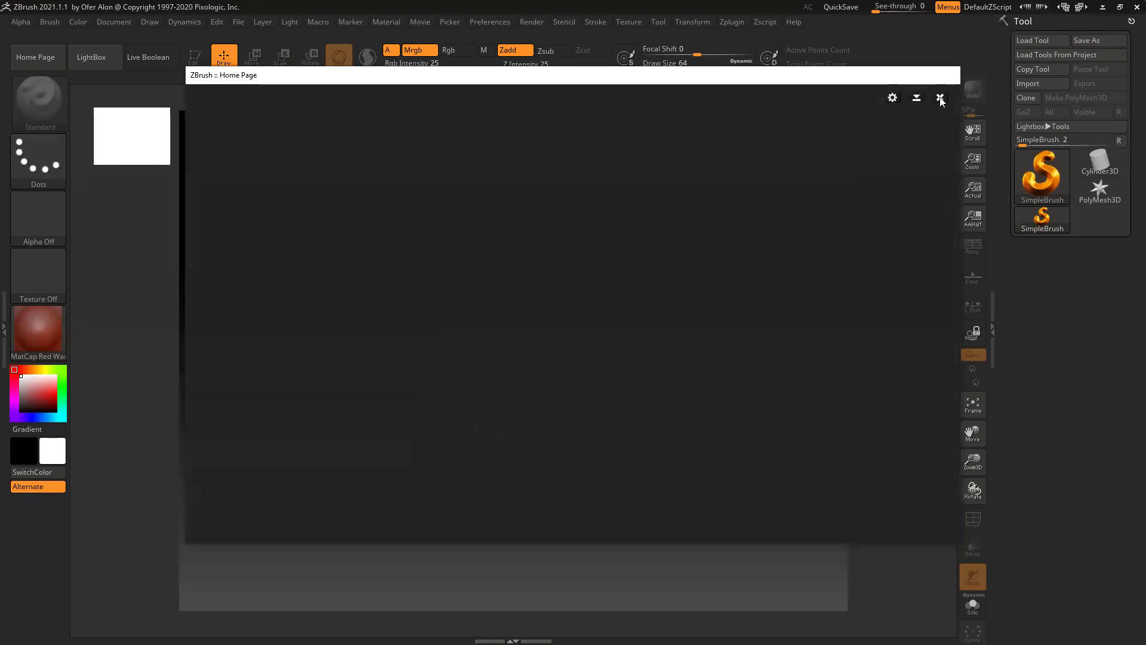
pyautogui.click(940, 99)
# Step: Try to open the recovered document file from the QuickSave files
pyautogui.click(665, 362)
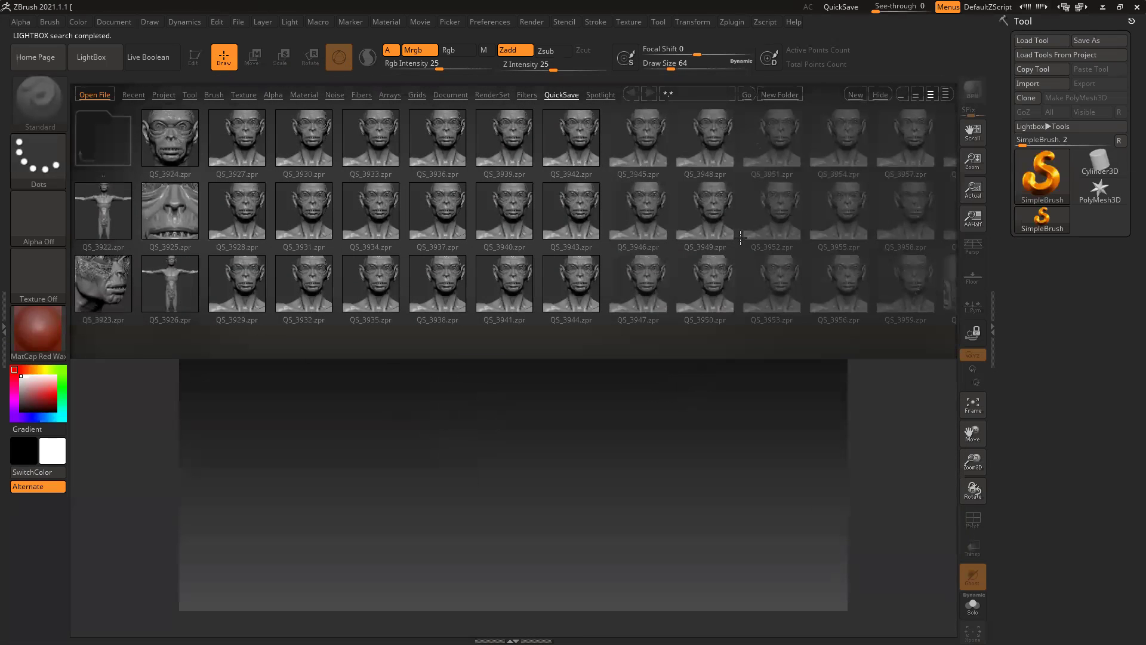
pyautogui.moveTo(832, 335); pyautogui.dragTo(544, 343)
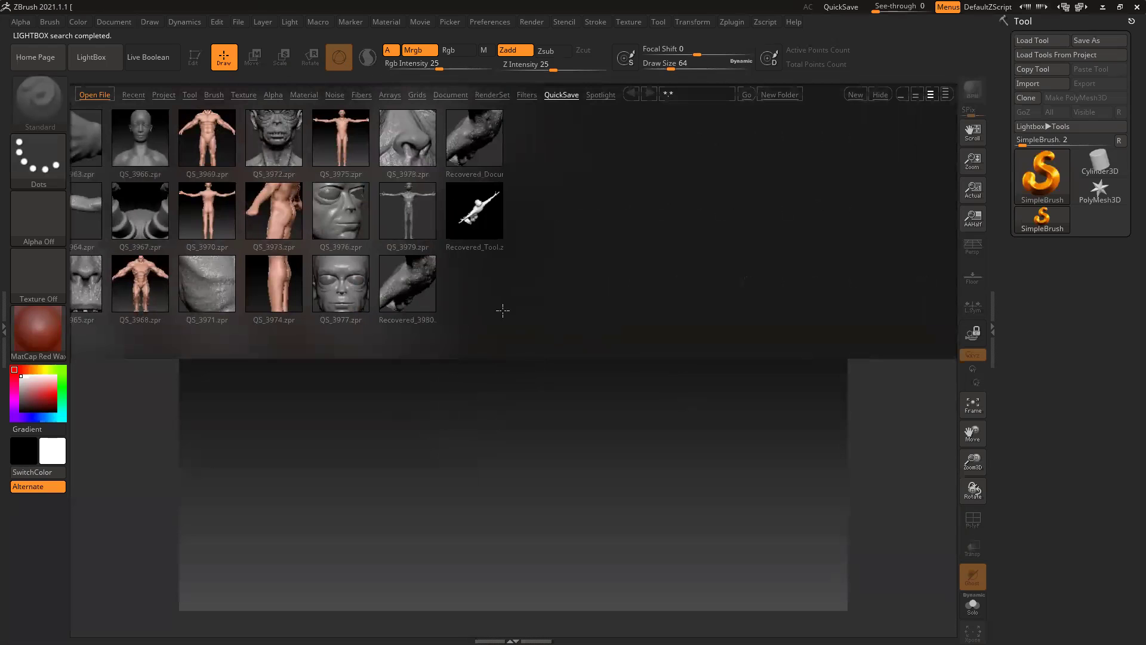
pyautogui.doubleClick(474, 139)
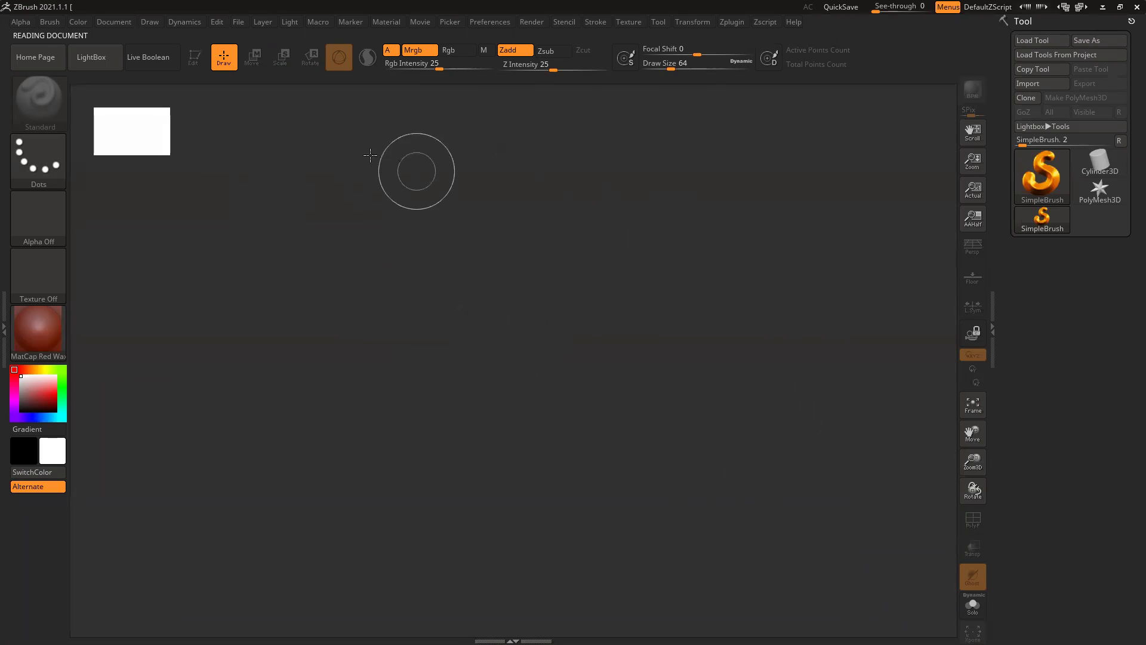
# Step: Open the Recovered_3980 project from the QuickSave files and check the restored figure from behind
pyautogui.click(97, 58)
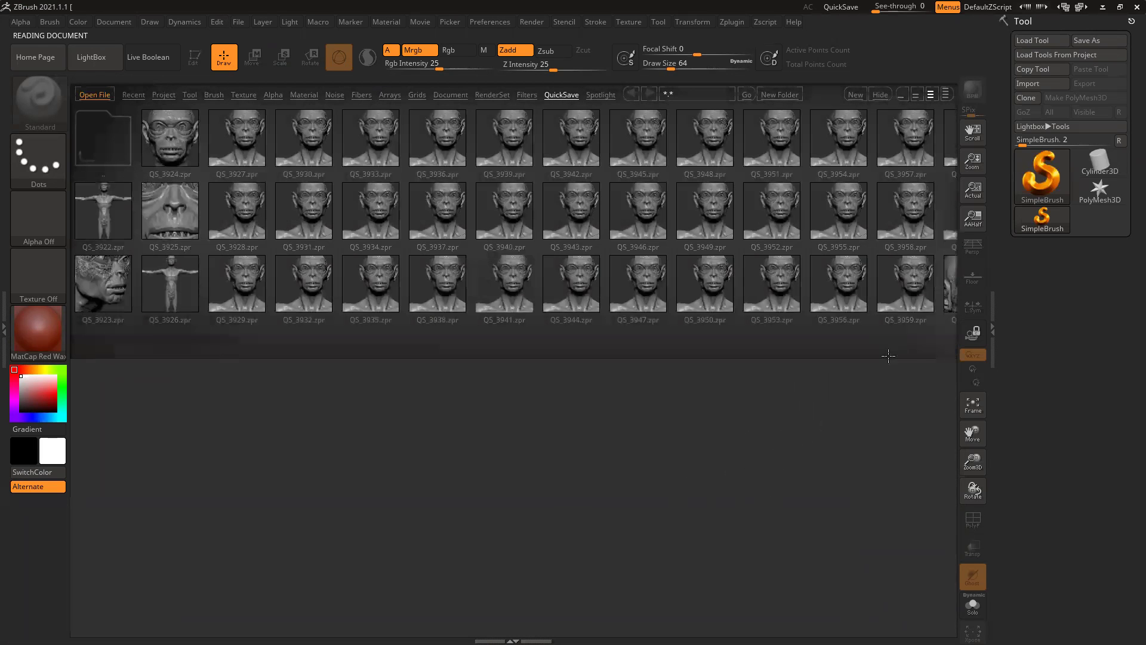
pyautogui.moveTo(871, 340); pyautogui.dragTo(473, 332)
pyautogui.moveTo(299, 309); pyautogui.dragTo(450, 330)
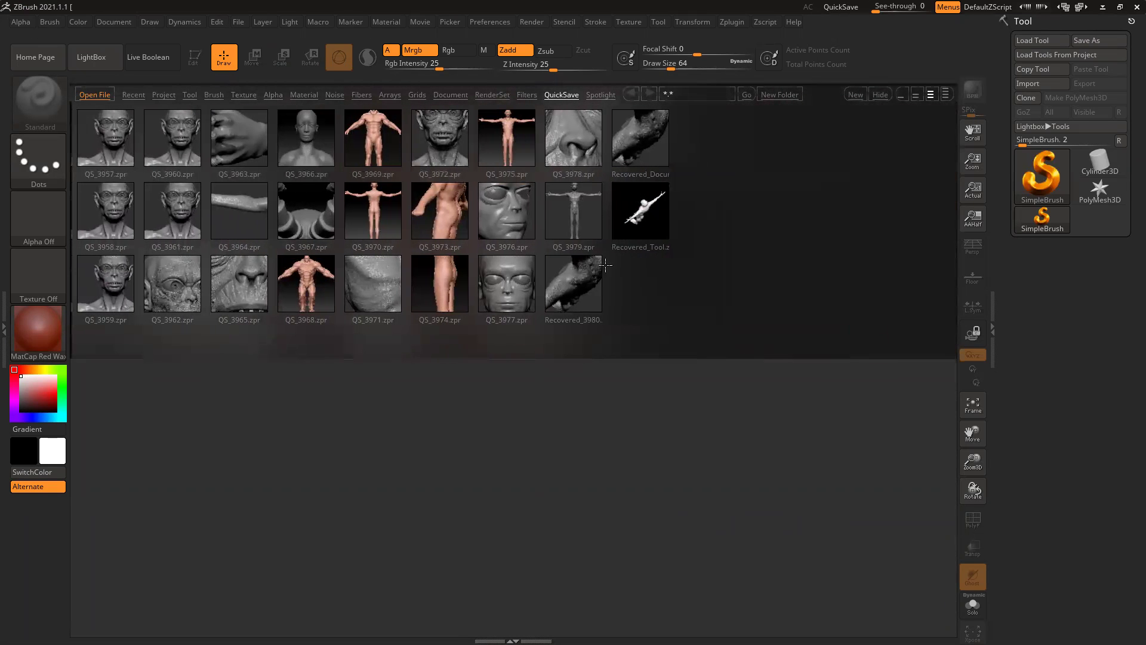
pyautogui.doubleClick(587, 273)
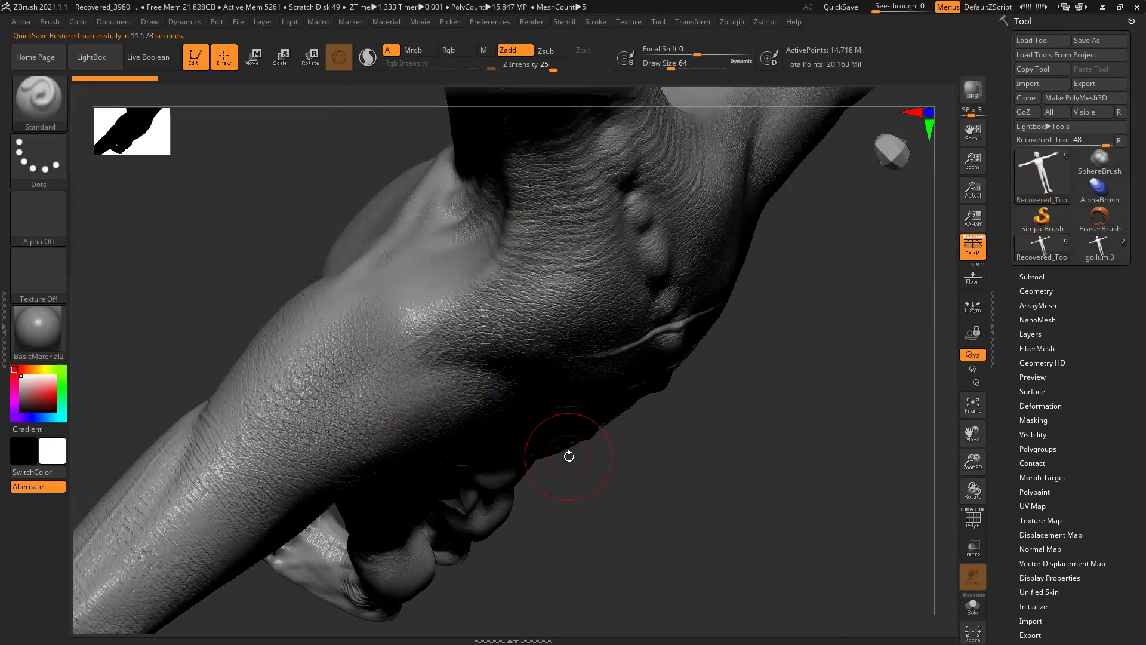
pyautogui.moveTo(730, 432); pyautogui.dragTo(652, 288)
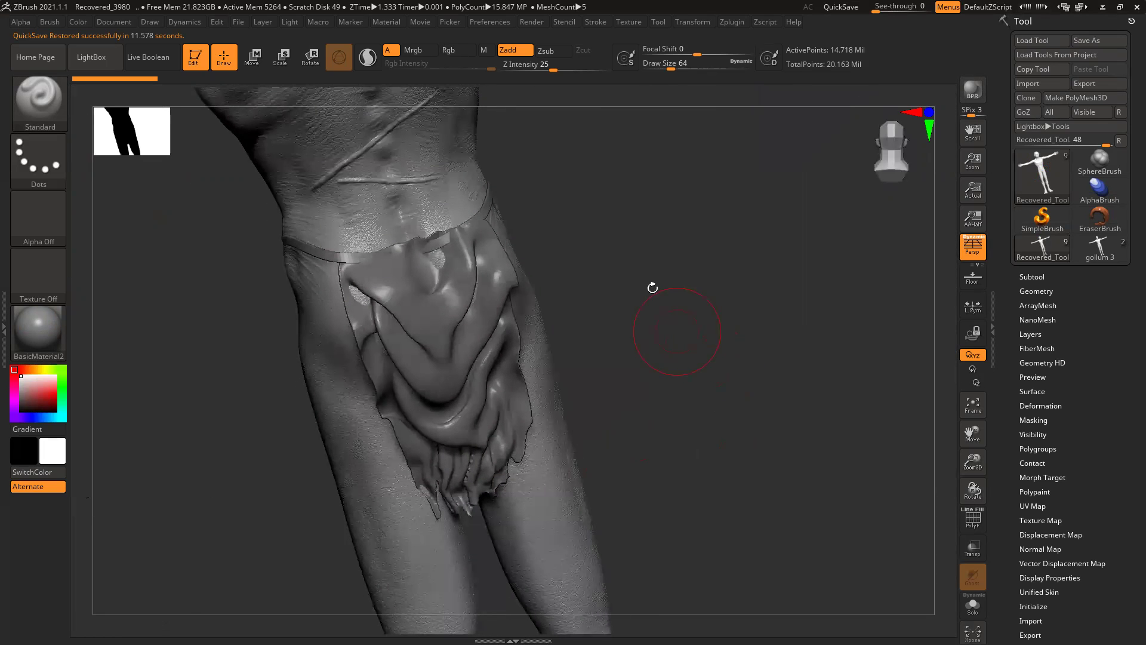
pyautogui.keyDown('alt'); pyautogui.moveTo(687, 238); pyautogui.dragTo(772, 457); pyautogui.keyUp('alt')
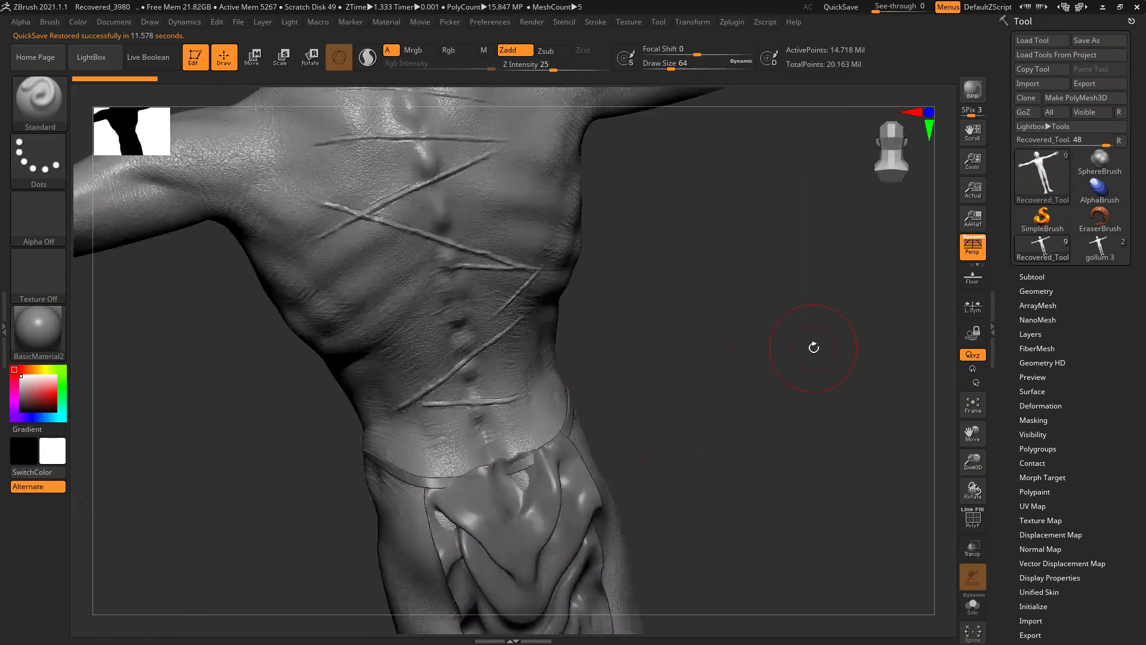
pyautogui.keyDown('shift'); pyautogui.moveTo(696, 371); pyautogui.dragTo(704, 368); pyautogui.keyUp('shift')
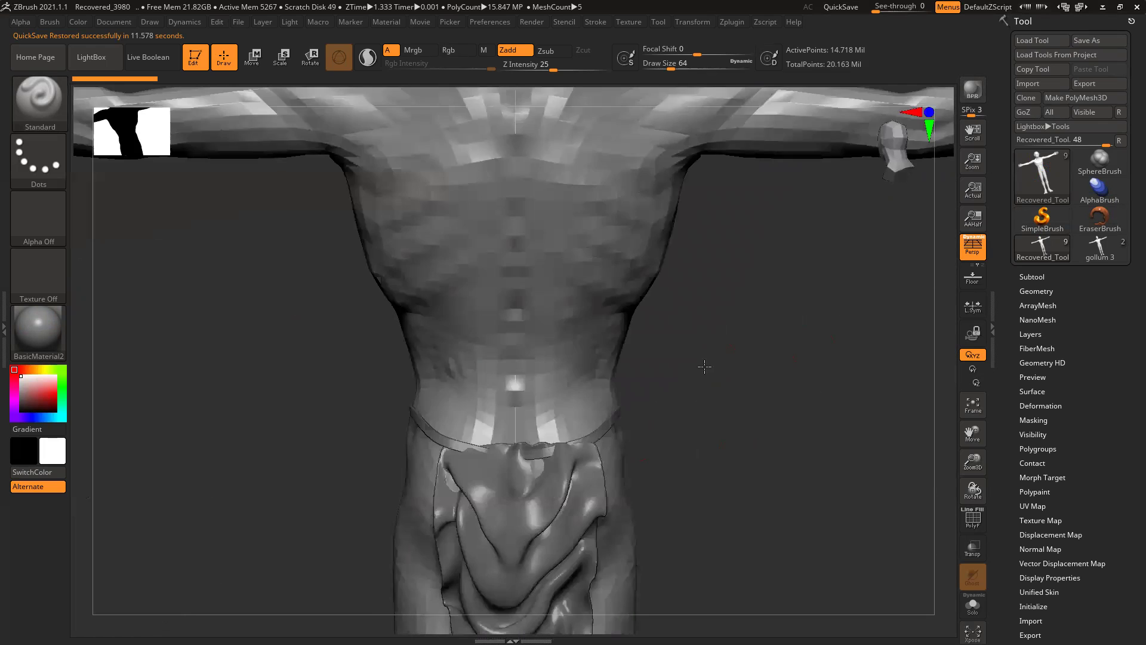
pyautogui.keyDown('ctrl'); pyautogui.moveTo(819, 396); pyautogui.dragTo(691, 429, button='right'); pyautogui.keyUp('ctrl')
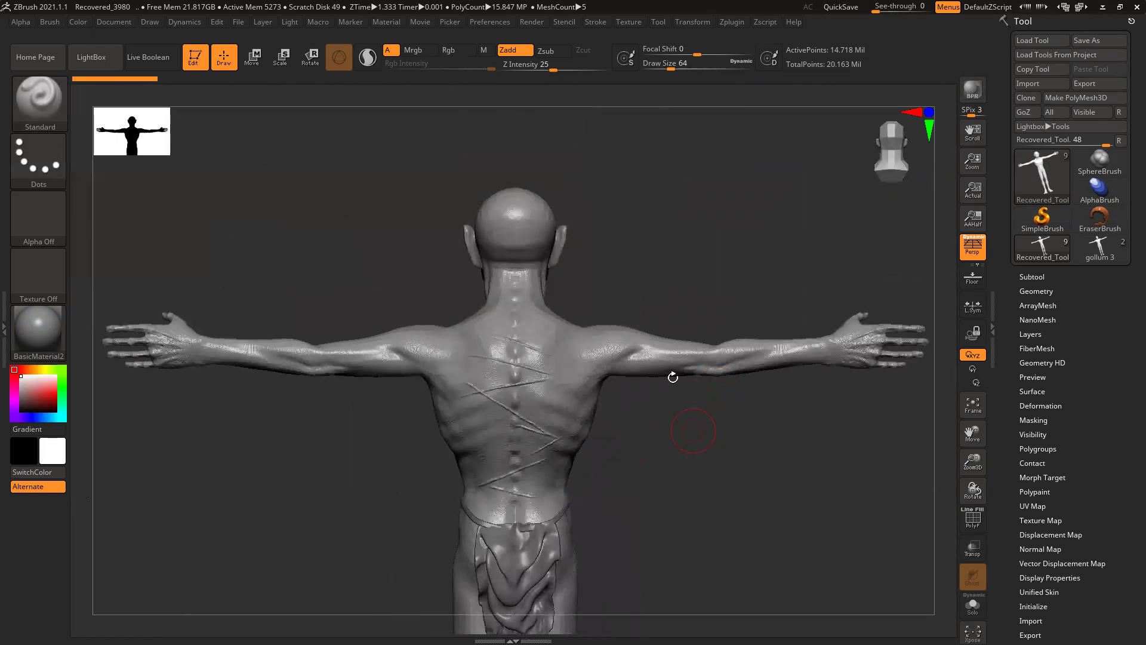
# Step: Delete all QuickSave files, choosing always yes to skip the confirmation note until the next restart
pyautogui.click(488, 22)
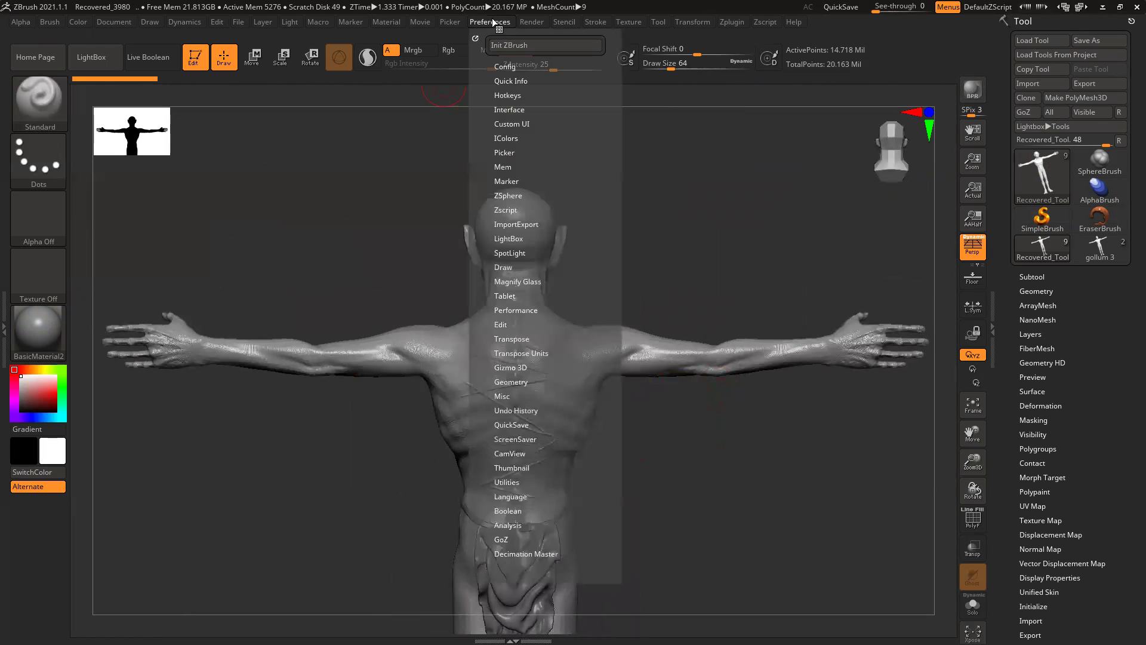
pyautogui.click(517, 424)
pyautogui.click(533, 494)
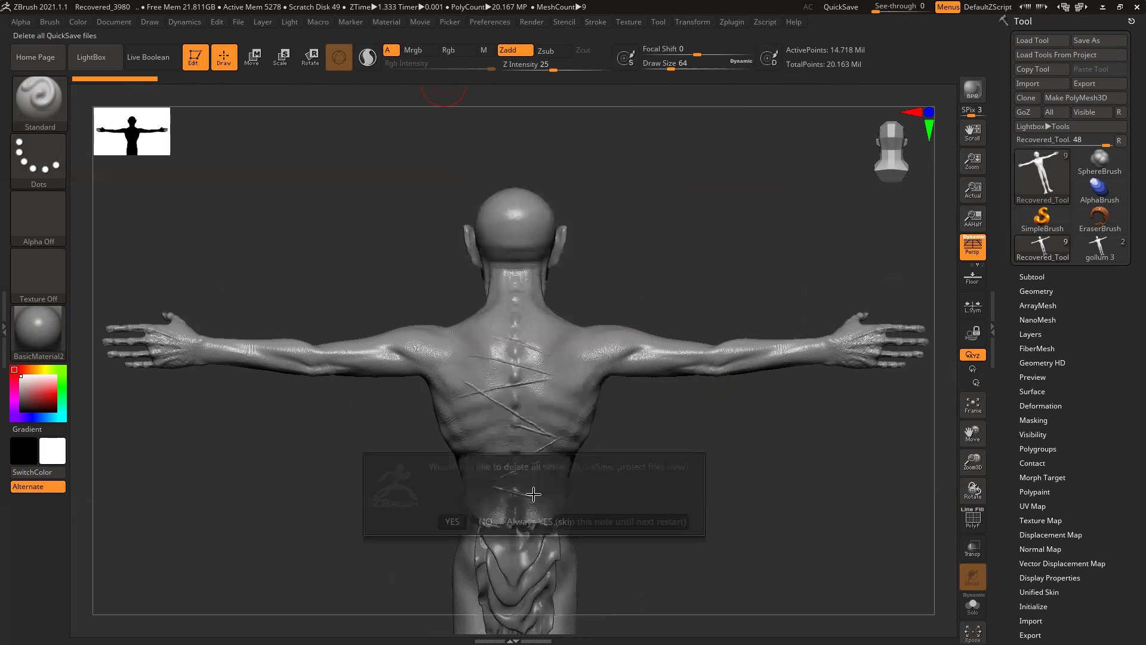
pyautogui.click(585, 520)
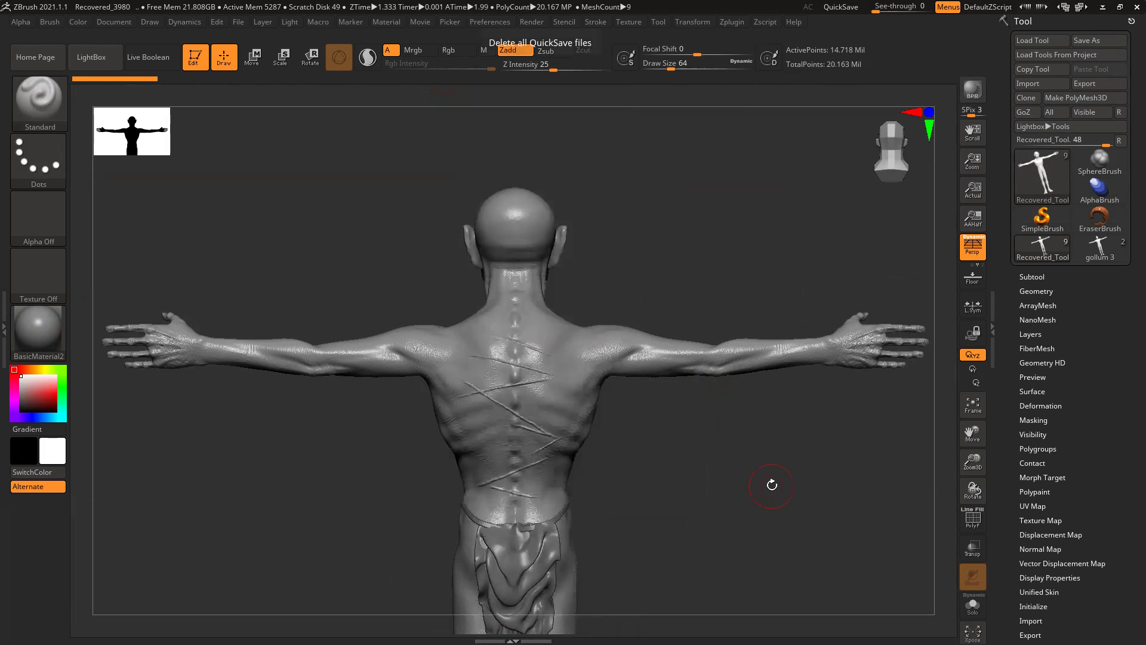
# Step: Compare the front of the full figure with the creature's photos on the reference board
pyautogui.moveTo(724, 478)
pyautogui.mouseDown()
pyautogui.moveTo(693, 422)
pyautogui.moveTo(253, 448)
pyautogui.moveTo(352, 458)
pyautogui.mouseUp()
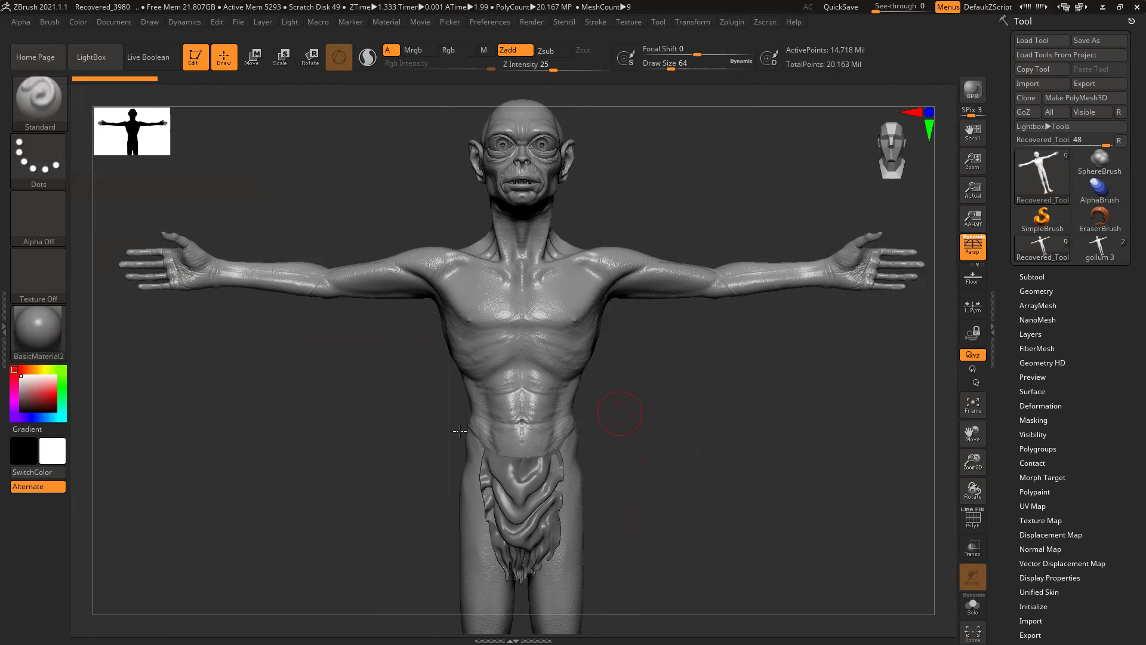
pyautogui.moveTo(1, 394); pyautogui.dragTo(450, 380, button='right')
pyautogui.scroll(-4, 451, 380)
pyautogui.scroll(-4, 451, 379)
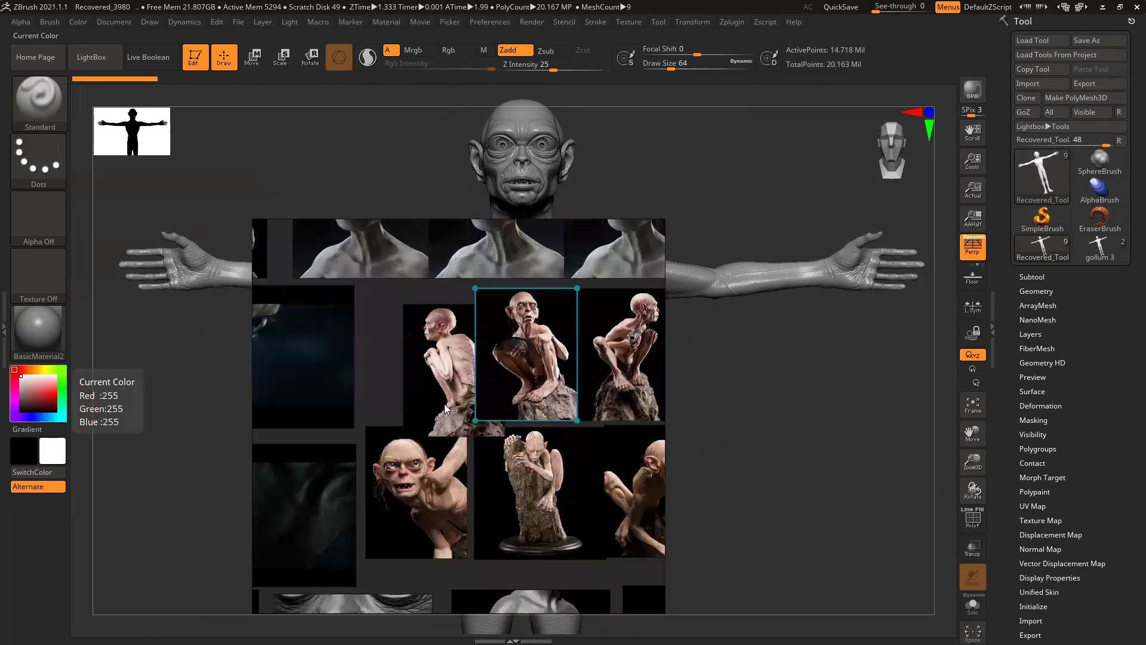
# Step: Study the crouching figure photos on the reference board, and inspect the model from the feet up to the face
pyautogui.scroll(4, 518, 356)
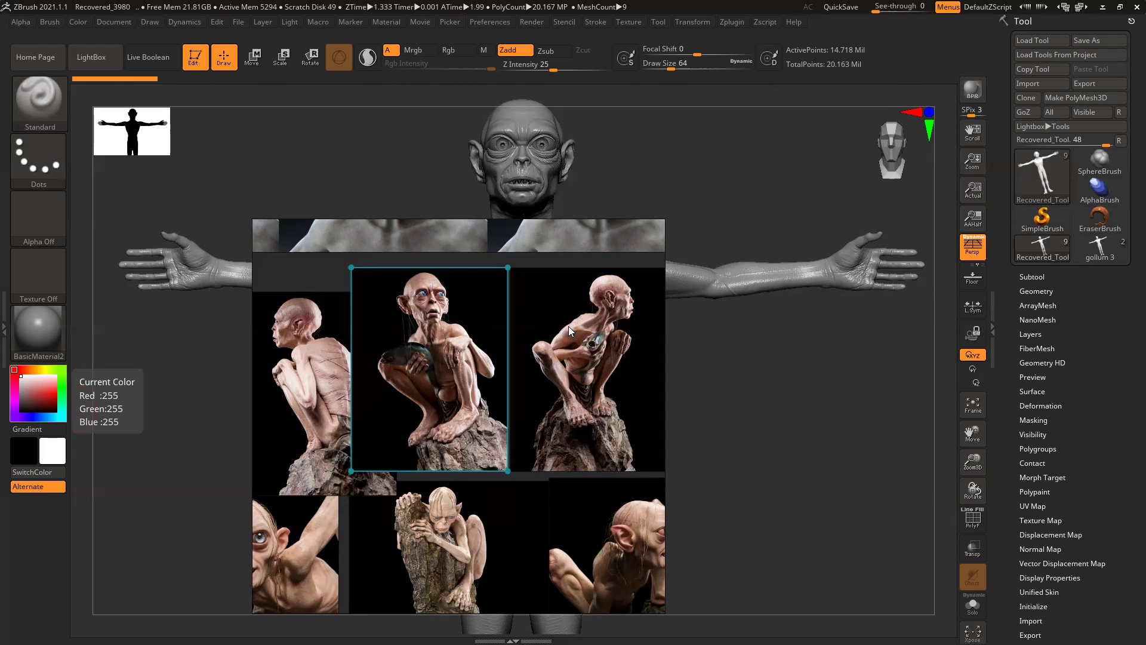
pyautogui.hotkey('alt', 'Tab')
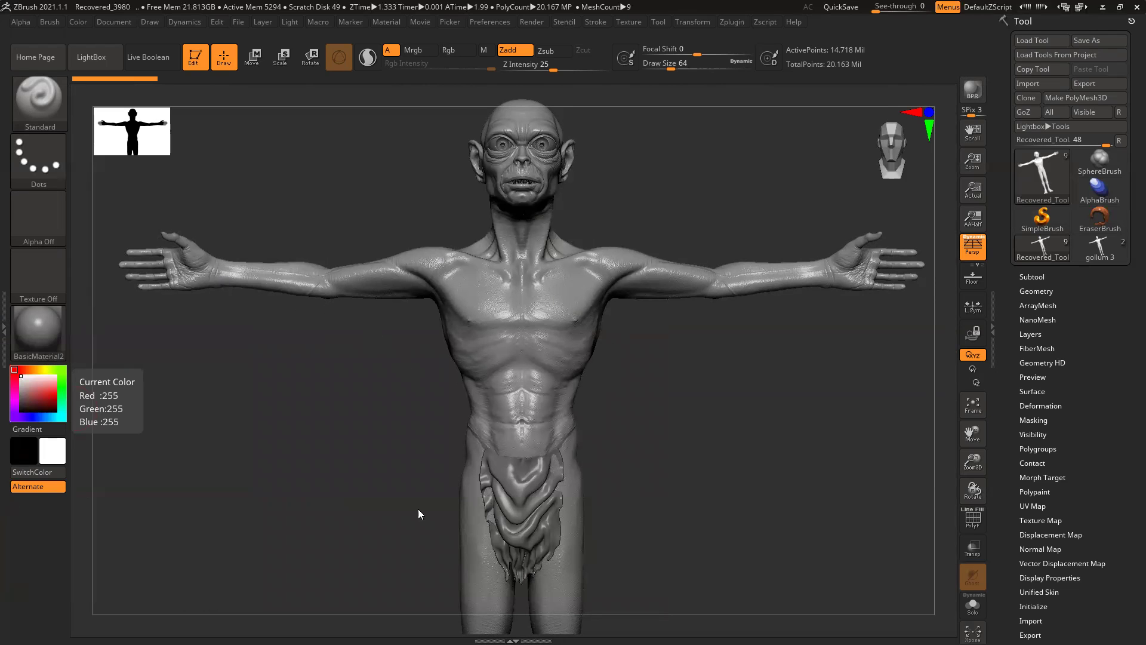
pyautogui.moveTo(748, 534)
pyautogui.mouseDown()
pyautogui.moveTo(724, 427)
pyautogui.moveTo(668, 477)
pyautogui.moveTo(741, 518)
pyautogui.moveTo(734, 340)
pyautogui.moveTo(696, 399)
pyautogui.moveTo(681, 502)
pyautogui.moveTo(679, 418)
pyautogui.mouseUp()
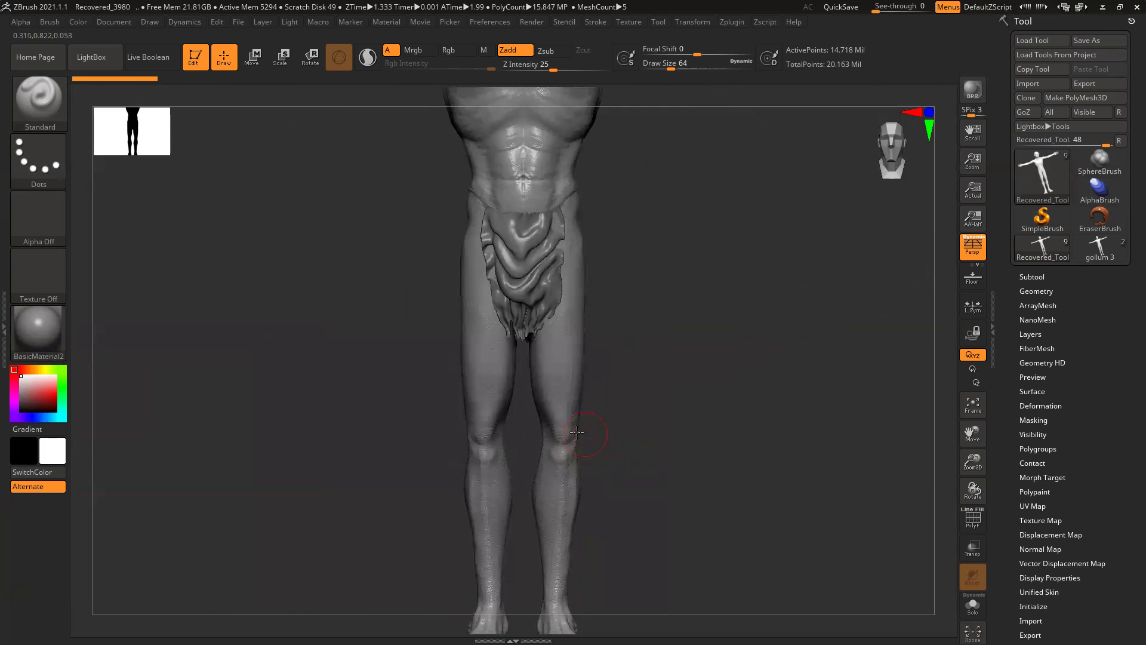
pyautogui.keyDown('alt'); pyautogui.moveTo(592, 448); pyautogui.dragTo(545, 366); pyautogui.keyUp('alt')
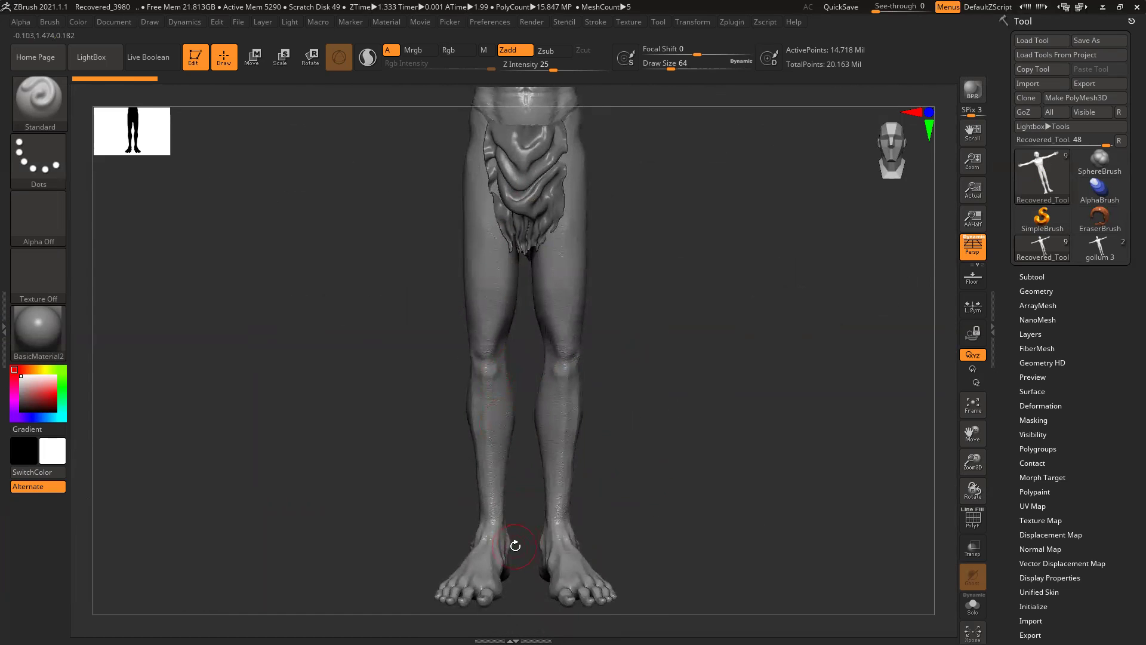
pyautogui.moveTo(787, 521); pyautogui.dragTo(694, 540)
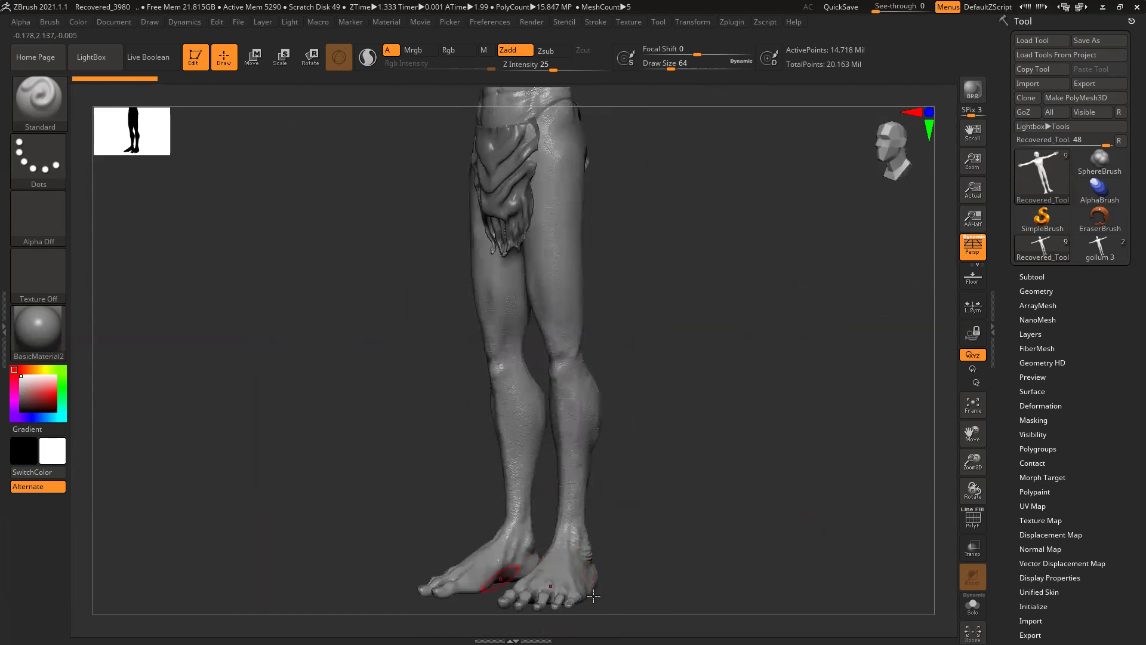
pyautogui.keyDown('alt'); pyautogui.moveTo(693, 245); pyautogui.dragTo(718, 573); pyautogui.keyUp('alt')
pyautogui.moveTo(668, 157)
pyautogui.keyDown('alt'); pyautogui.mouseDown()
pyautogui.moveTo(647, 264)
pyautogui.moveTo(683, 261)
pyautogui.mouseUp(); pyautogui.keyUp('alt')
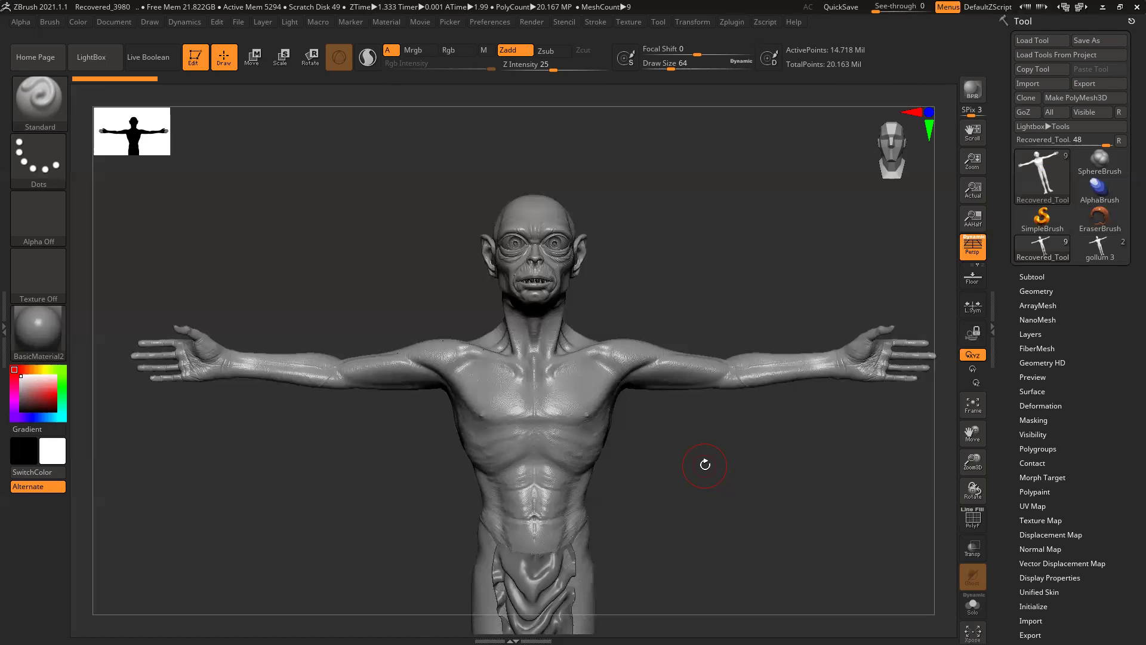
pyautogui.moveTo(764, 482); pyautogui.dragTo(739, 468)
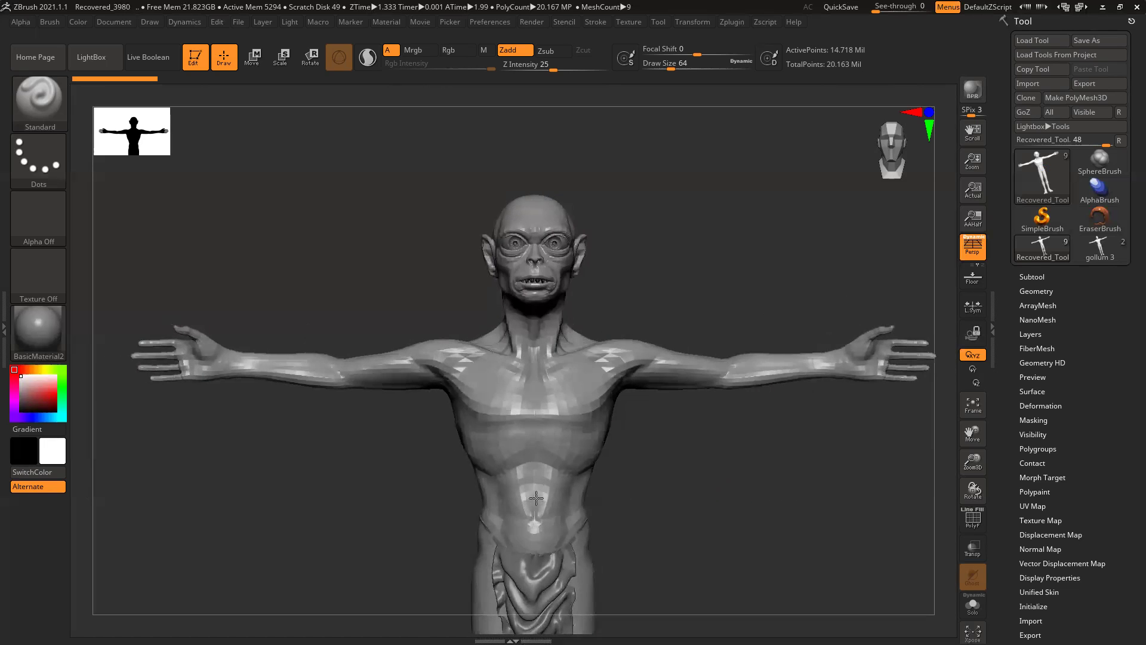
pyautogui.keyDown('alt'); pyautogui.moveTo(619, 273); pyautogui.dragTo(623, 337); pyautogui.keyUp('alt')
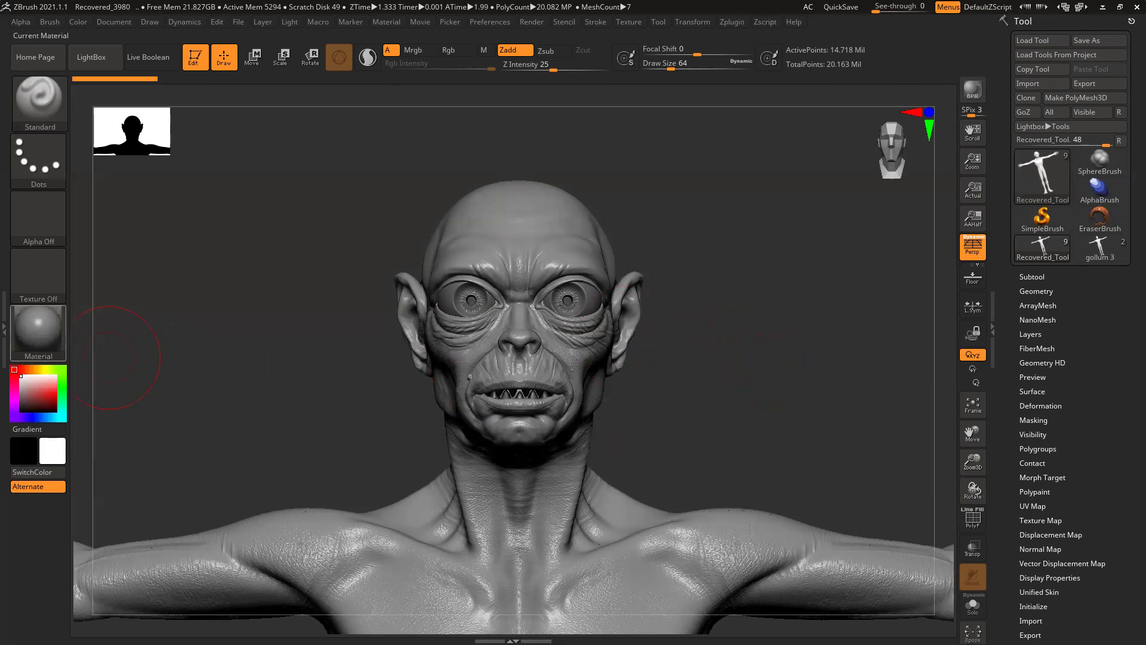
# Step: Examine the side-view photo of the crouching creature holding a fish on the reference board, up close and in full
pyautogui.moveTo(3, 333); pyautogui.dragTo(435, 334, button='right')
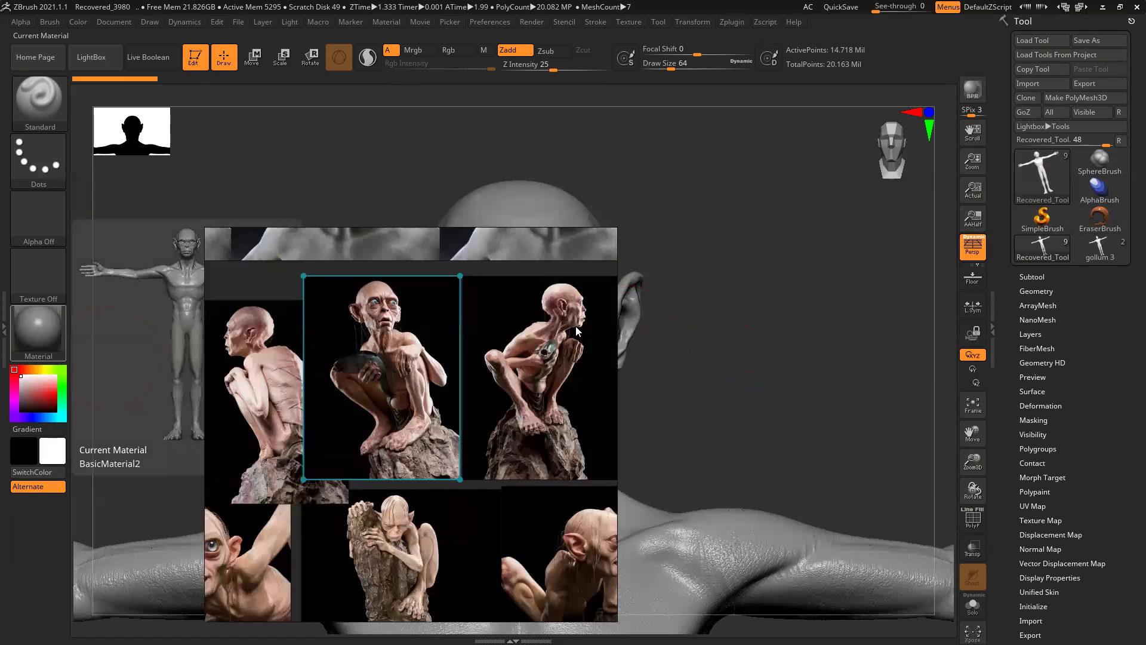
pyautogui.scroll(1, 570, 319)
pyautogui.scroll(5, 570, 319)
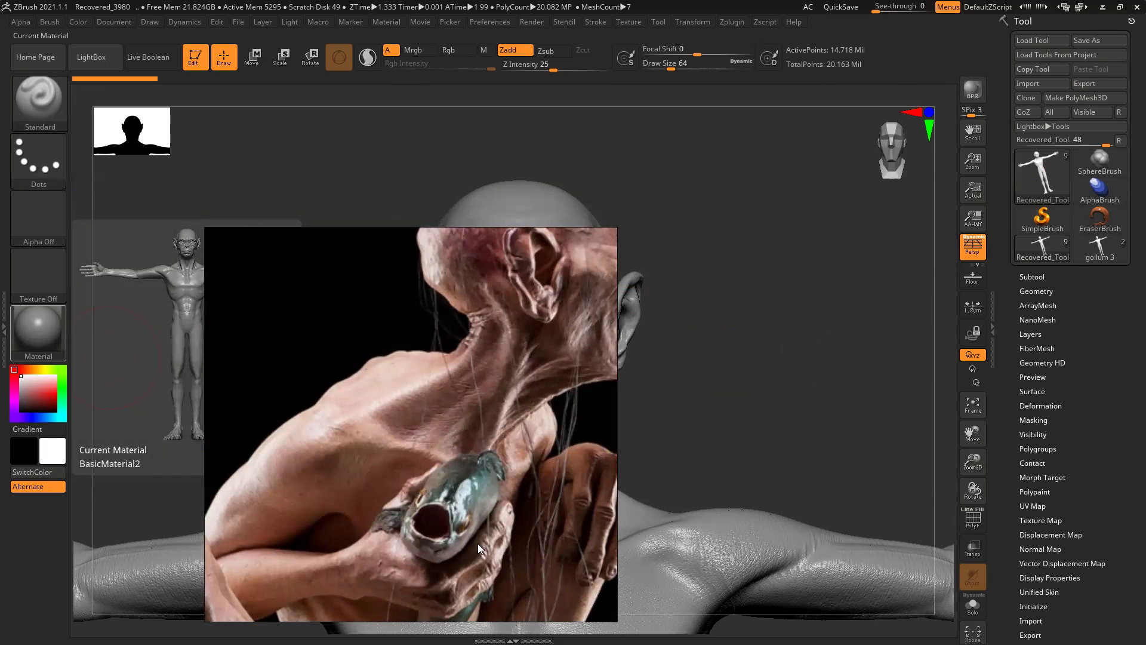
pyautogui.scroll(-5, 386, 506)
pyautogui.moveTo(485, 543); pyautogui.dragTo(481, 435, button='middle')
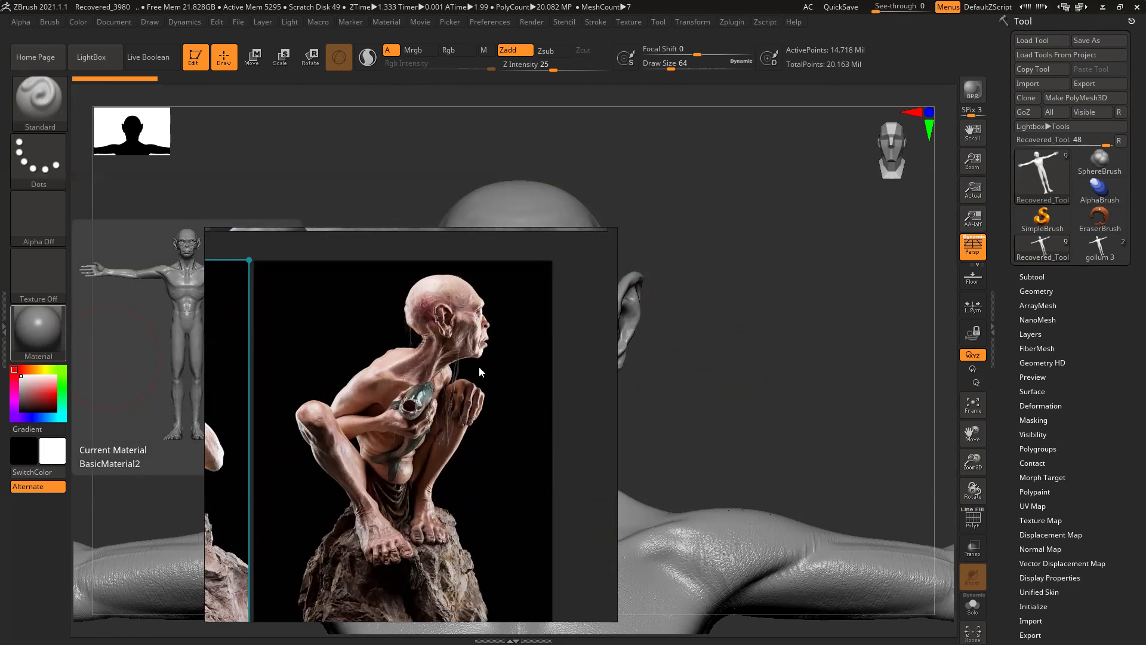
pyautogui.moveTo(567, 432); pyautogui.dragTo(0, 394, button='right')
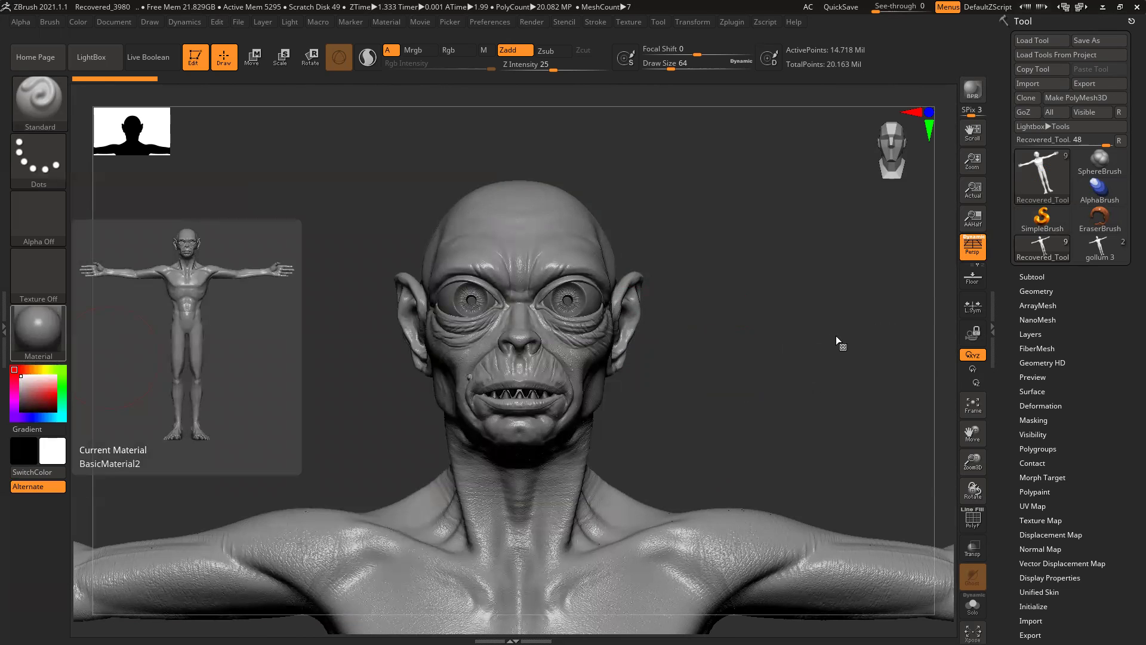
# Step: Inspect the facial wrinkles from the front and at an angle, and compare them with the full figure's overall look
pyautogui.keyDown('ctrl'); pyautogui.moveTo(545, 305); pyautogui.dragTo(600, 338, button='right'); pyautogui.keyUp('ctrl')
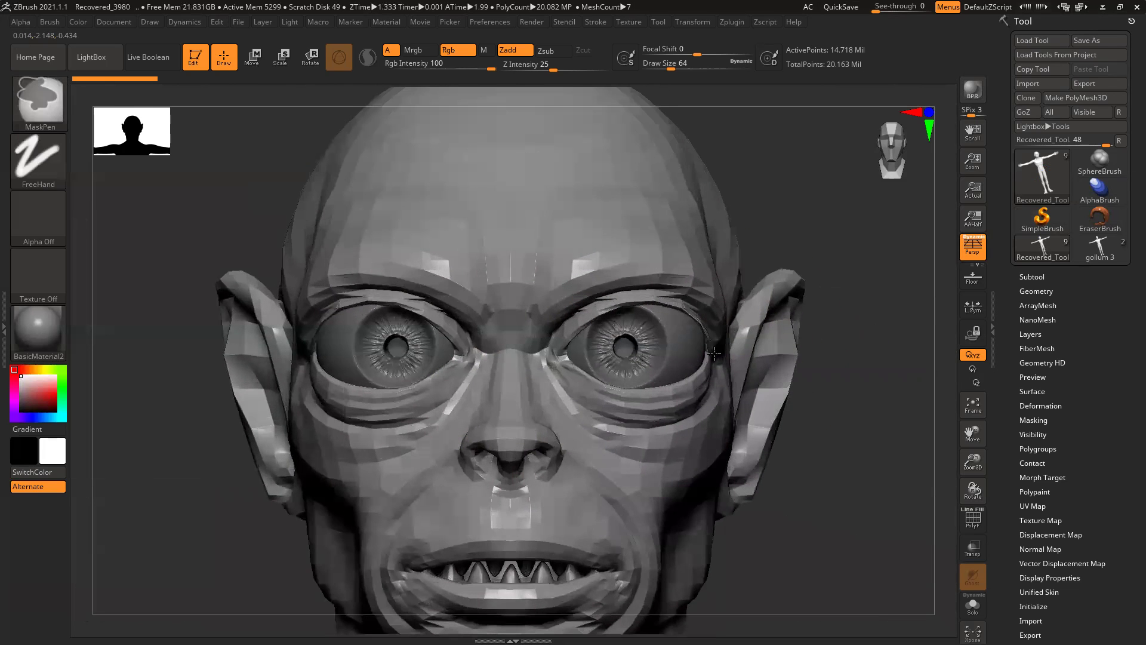
pyautogui.moveTo(892, 432)
pyautogui.mouseDown(button='right')
pyautogui.moveTo(838, 464)
pyautogui.moveTo(862, 373)
pyautogui.mouseUp(button='right')
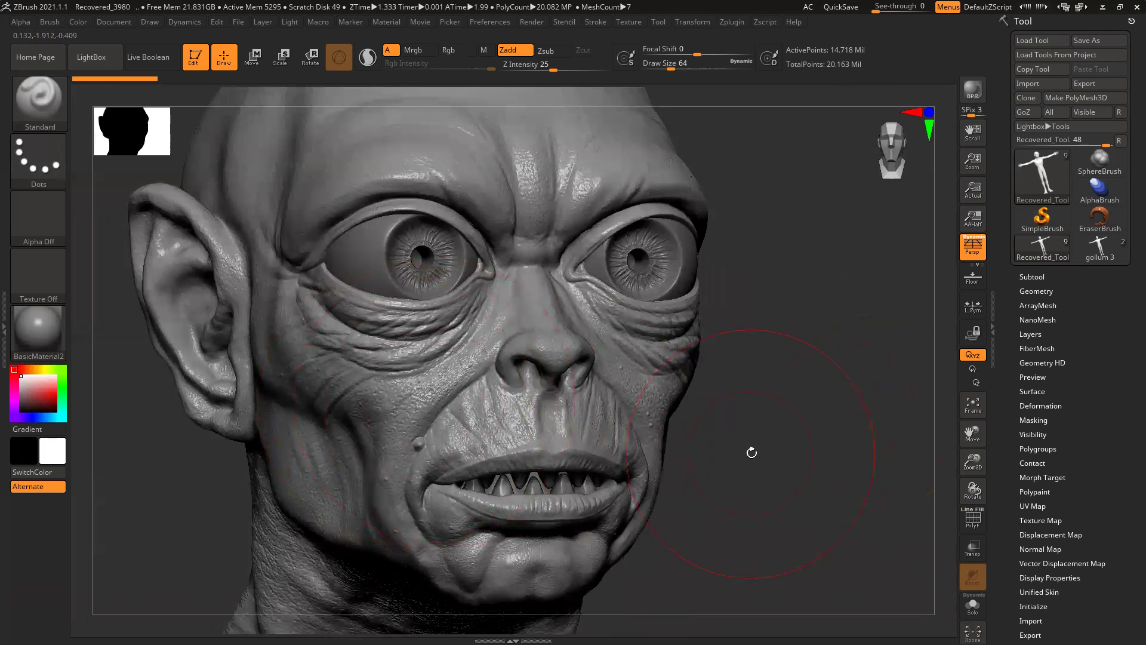
pyautogui.keyDown('shift'); pyautogui.moveTo(749, 451); pyautogui.dragTo(686, 453, button='right'); pyautogui.keyUp('shift')
pyautogui.keyDown('alt'); pyautogui.moveTo(822, 128); pyautogui.dragTo(824, 247, button='right'); pyautogui.keyUp('alt')
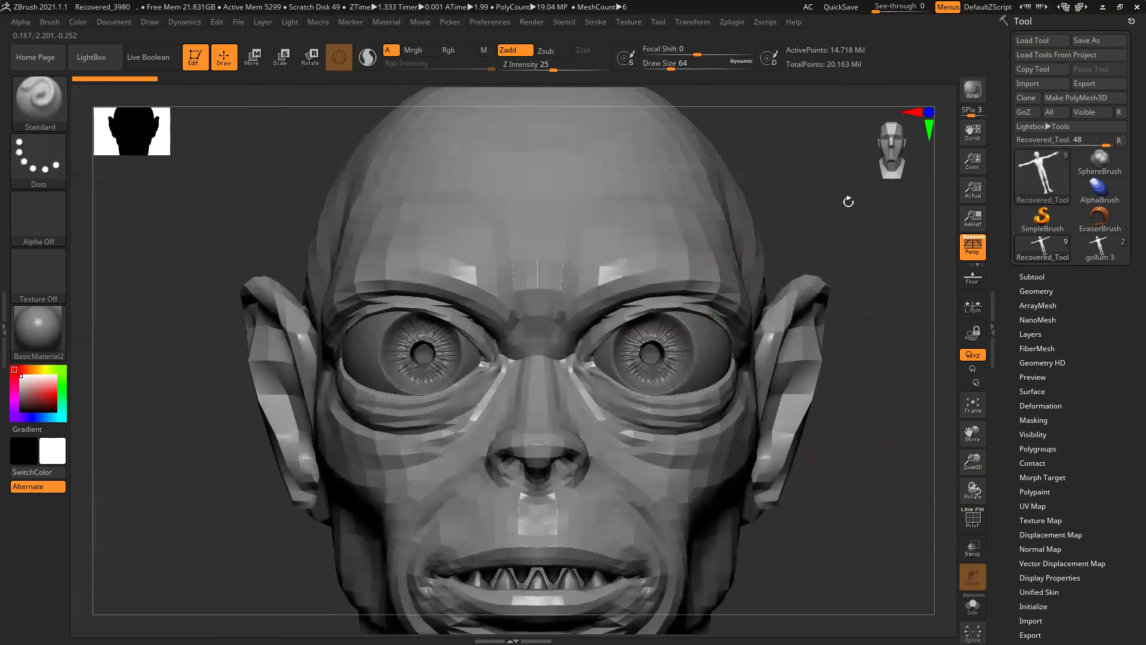
pyautogui.moveTo(852, 197); pyautogui.dragTo(855, 238, button='right')
pyautogui.keyDown('shift'); pyautogui.moveTo(872, 335); pyautogui.dragTo(669, 254, button='right'); pyautogui.keyUp('shift')
pyautogui.moveTo(757, 409)
pyautogui.keyDown('alt'); pyautogui.mouseDown(button='right')
pyautogui.moveTo(740, 307)
pyautogui.moveTo(749, 428)
pyautogui.mouseUp(button='right'); pyautogui.keyUp('alt')
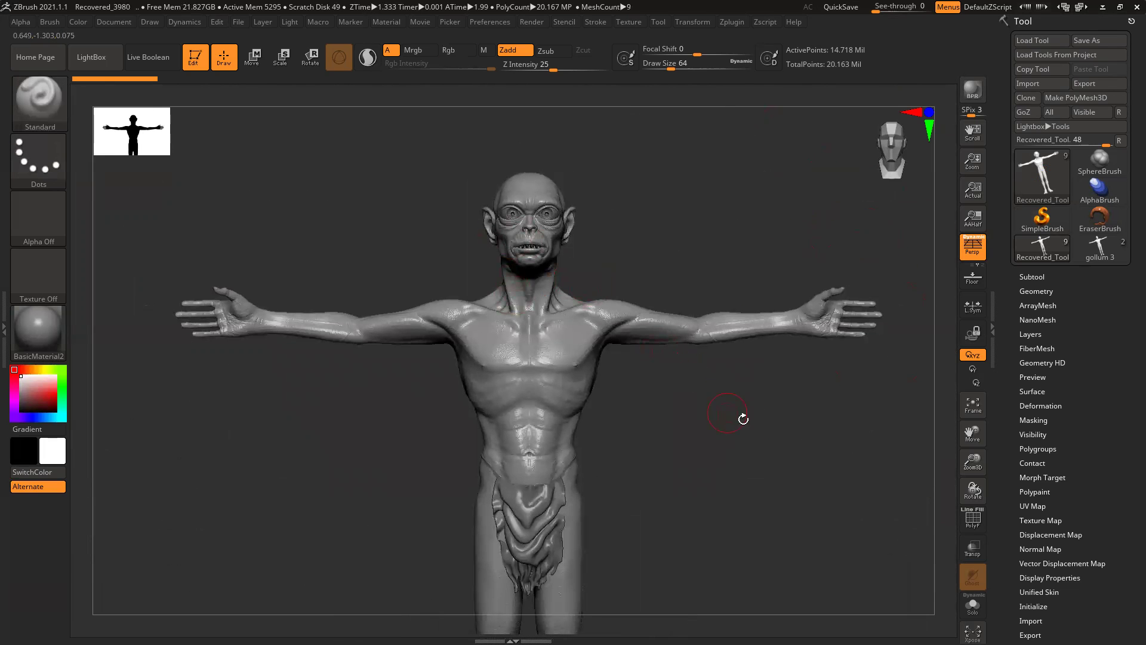
pyautogui.moveTo(749, 409); pyautogui.dragTo(736, 411)
pyautogui.moveTo(464, 290)
pyautogui.keyDown('alt'); pyautogui.mouseDown(button='right')
pyautogui.moveTo(453, 348)
pyautogui.moveTo(567, 306)
pyautogui.moveTo(320, 317)
pyautogui.moveTo(770, 396)
pyautogui.moveTo(763, 328)
pyautogui.moveTo(768, 417)
pyautogui.mouseUp(button='right'); pyautogui.keyUp('alt')
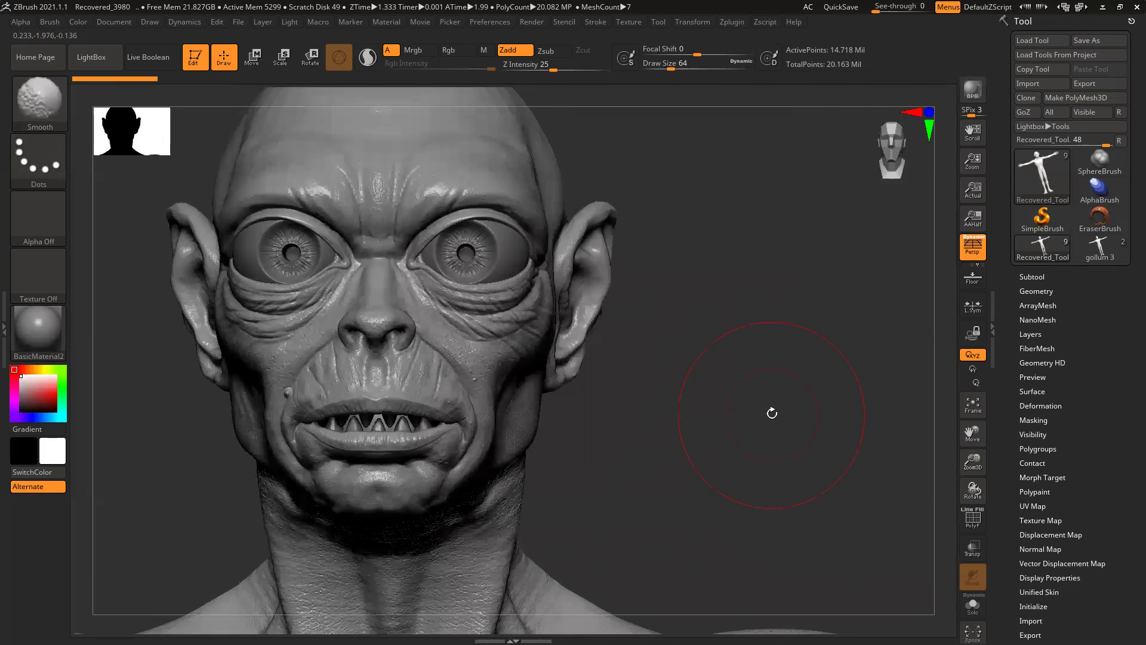
pyautogui.keyDown('ctrl'); pyautogui.moveTo(697, 407); pyautogui.dragTo(721, 370, button='right'); pyautogui.keyUp('ctrl')
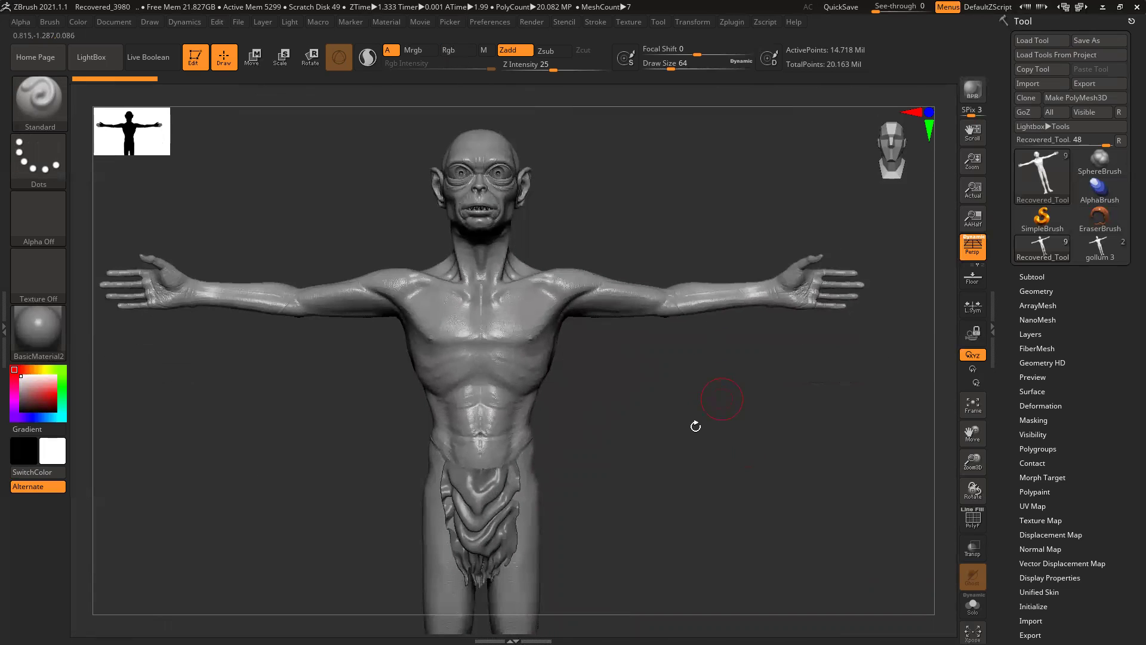
# Step: Preview the full figure with the SkinShade4 material
pyautogui.keyDown('alt'); pyautogui.moveTo(696, 428); pyautogui.dragTo(691, 419, button='right'); pyautogui.keyUp('alt')
pyautogui.click(41, 334)
pyautogui.click(788, 529)
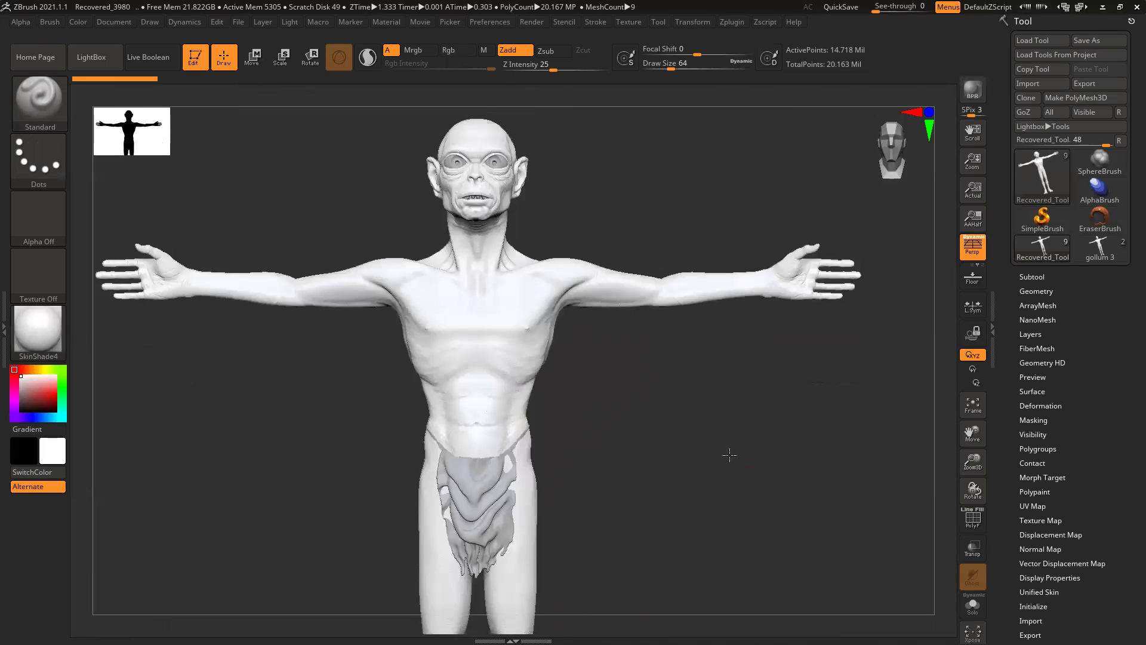
# Step: Switch the material to PolySkin and inspect the skin detail on the shoulder, chest and abdomen
pyautogui.click(37, 331)
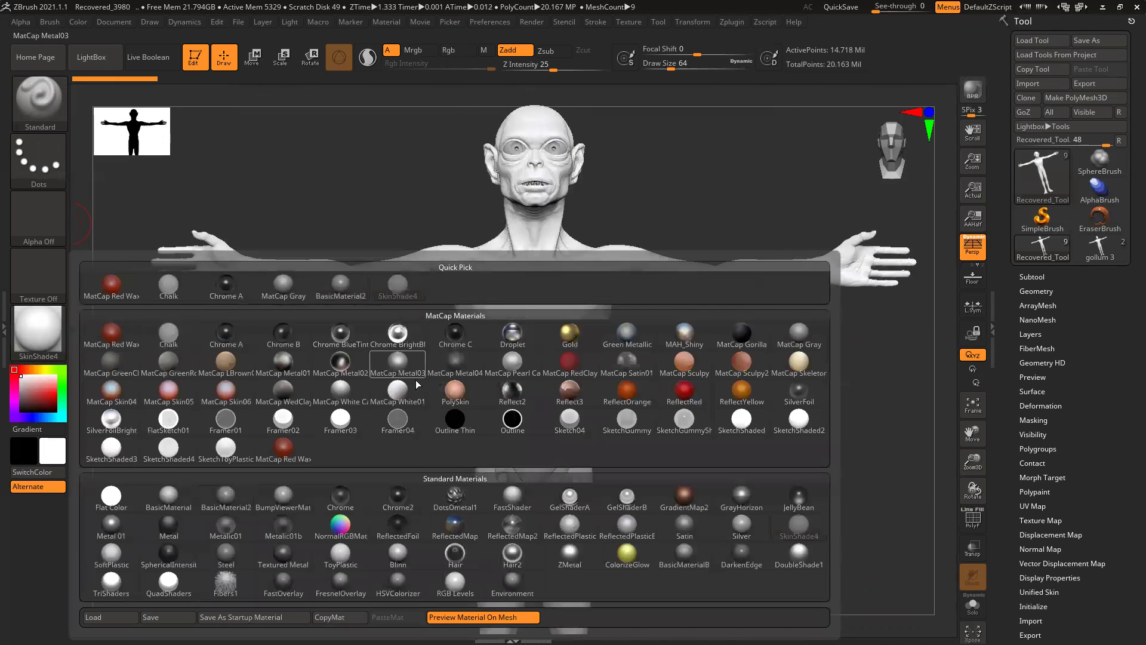
pyautogui.click(457, 394)
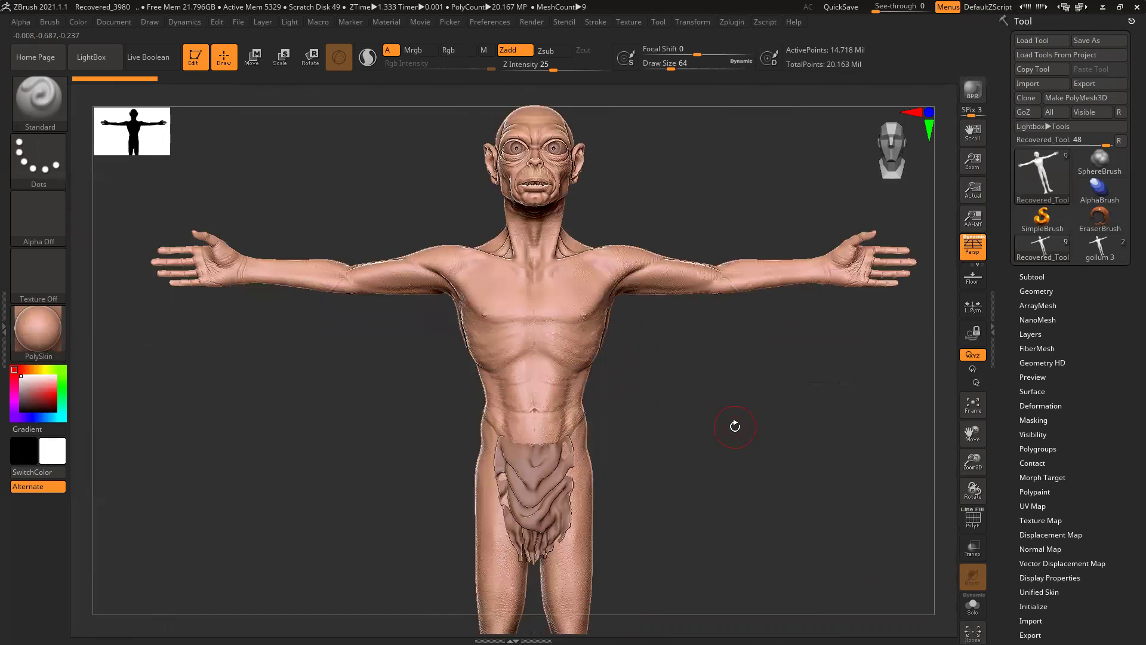
pyautogui.keyDown('ctrl'); pyautogui.moveTo(494, 346); pyautogui.dragTo(662, 453, button='right'); pyautogui.keyUp('ctrl')
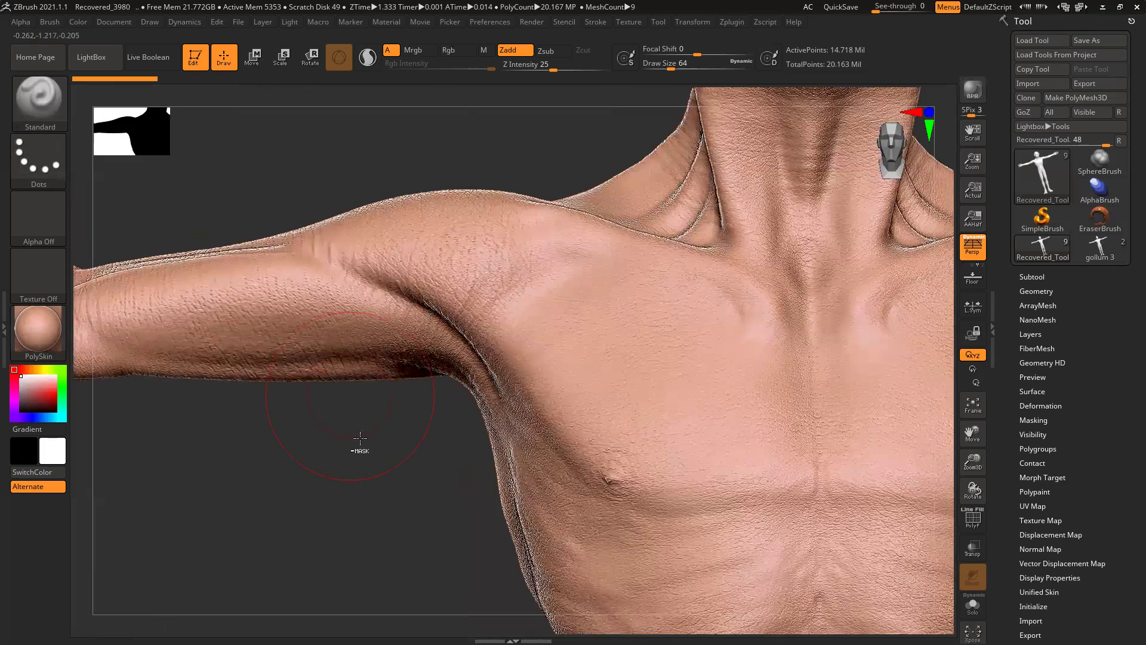
pyautogui.keyDown('alt'); pyautogui.moveTo(834, 462); pyautogui.dragTo(619, 297, button='right'); pyautogui.keyUp('alt')
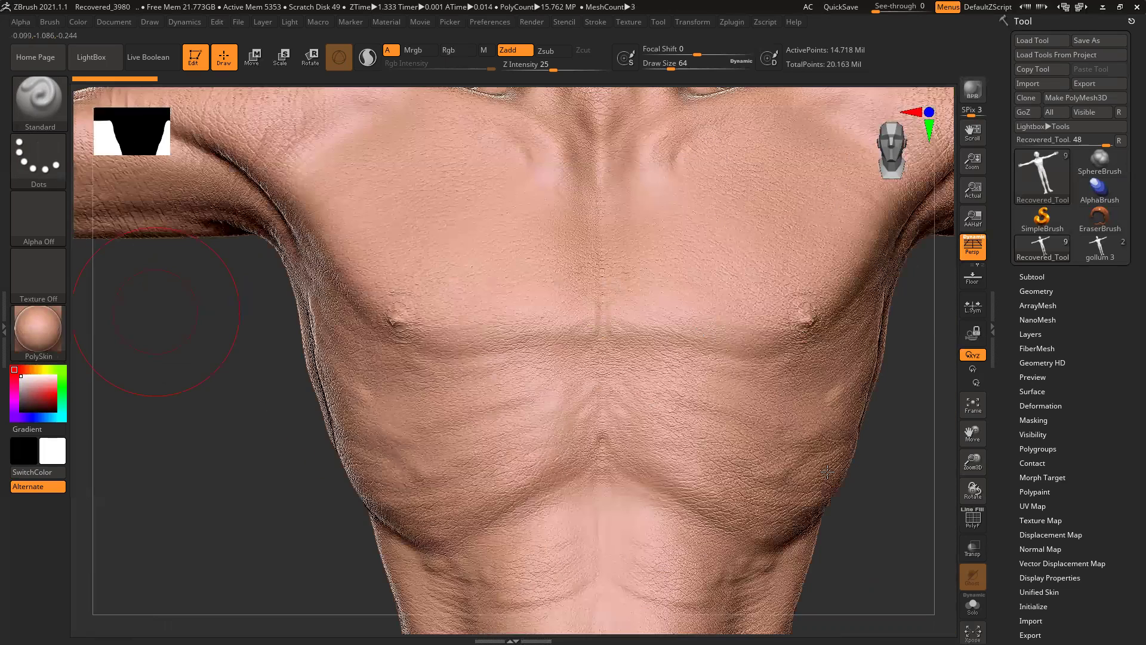
pyautogui.keyDown('ctrl'); pyautogui.moveTo(871, 484); pyautogui.dragTo(793, 489, button='right'); pyautogui.keyUp('ctrl')
pyautogui.keyDown('alt'); pyautogui.moveTo(793, 431); pyautogui.dragTo(714, 393, button='right'); pyautogui.keyUp('alt')
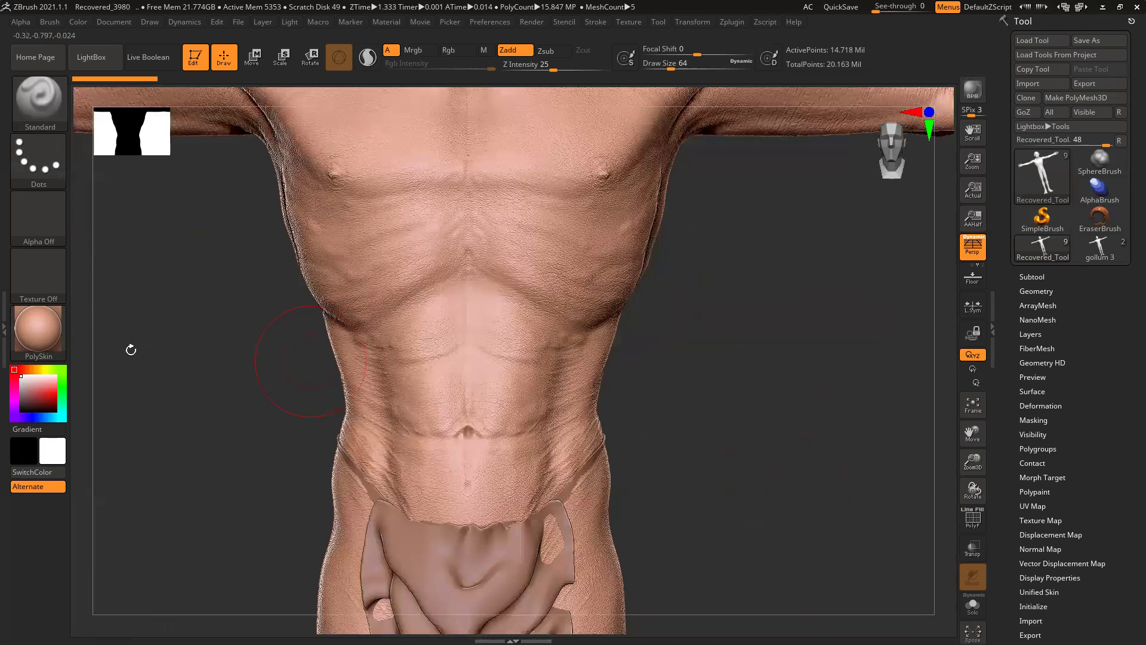
# Step: Switch the material to SkinShade4 and inspect the skin detail on the torso and face
pyautogui.click(45, 329)
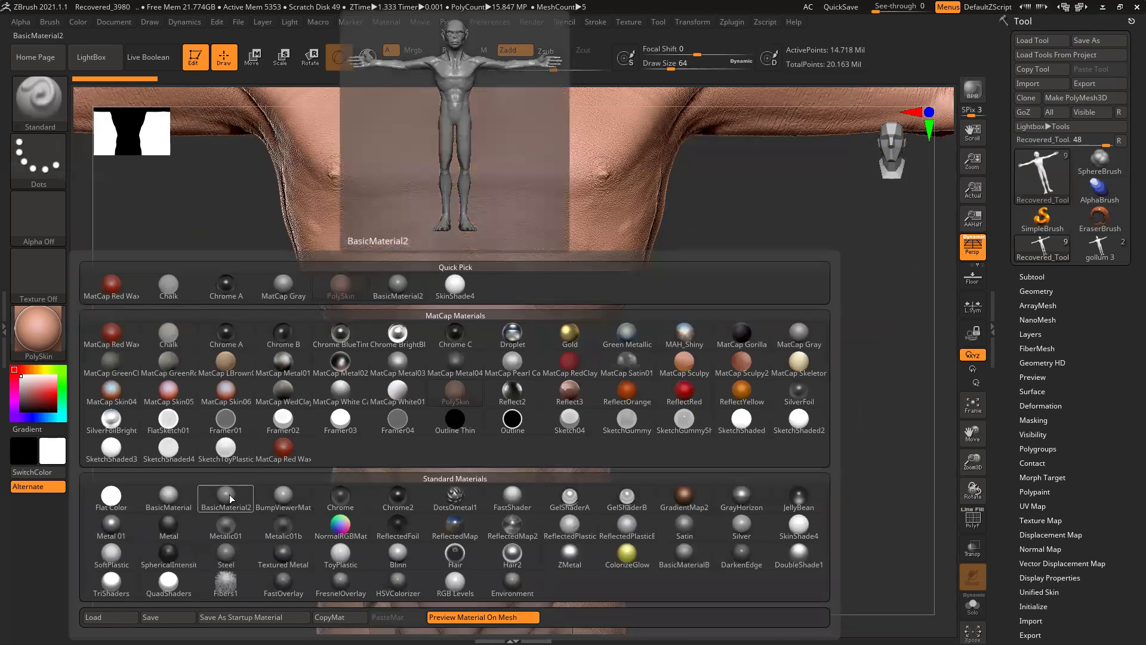
pyautogui.click(799, 535)
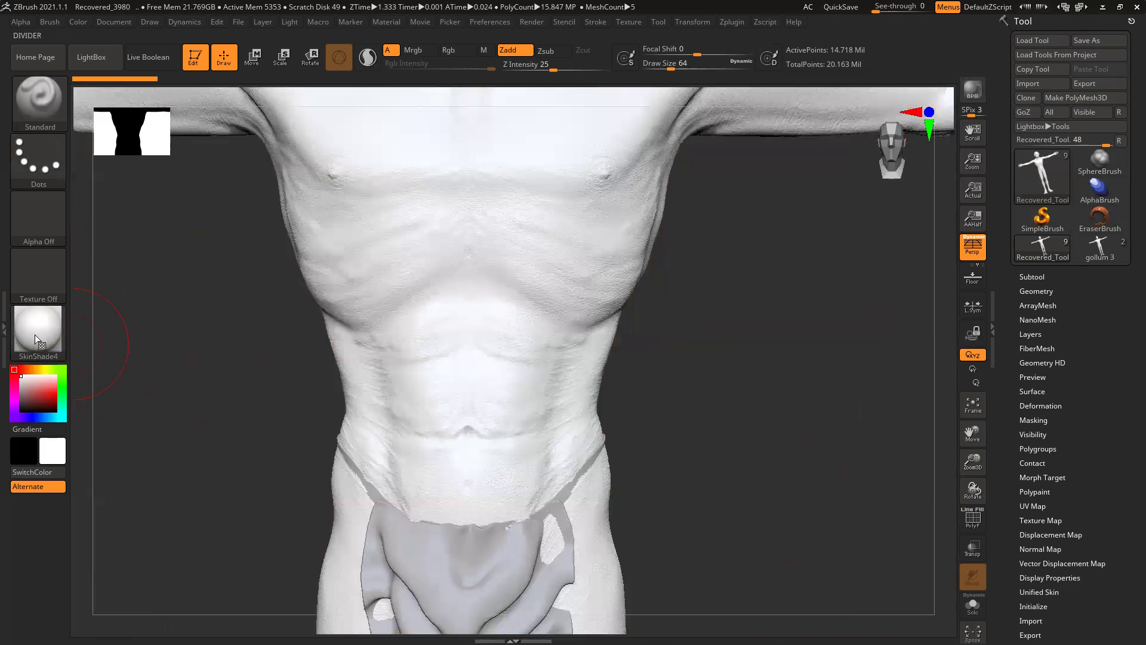
pyautogui.keyDown('alt'); pyautogui.moveTo(704, 379); pyautogui.dragTo(736, 495, button='right'); pyautogui.keyUp('alt')
pyautogui.keyDown('ctrl'); pyautogui.moveTo(770, 434); pyautogui.dragTo(751, 471, button='right'); pyautogui.keyUp('ctrl')
pyautogui.keyDown('alt'); pyautogui.moveTo(645, 268); pyautogui.dragTo(669, 405, button='right'); pyautogui.keyUp('alt')
pyautogui.moveTo(734, 428); pyautogui.dragTo(762, 430, button='right')
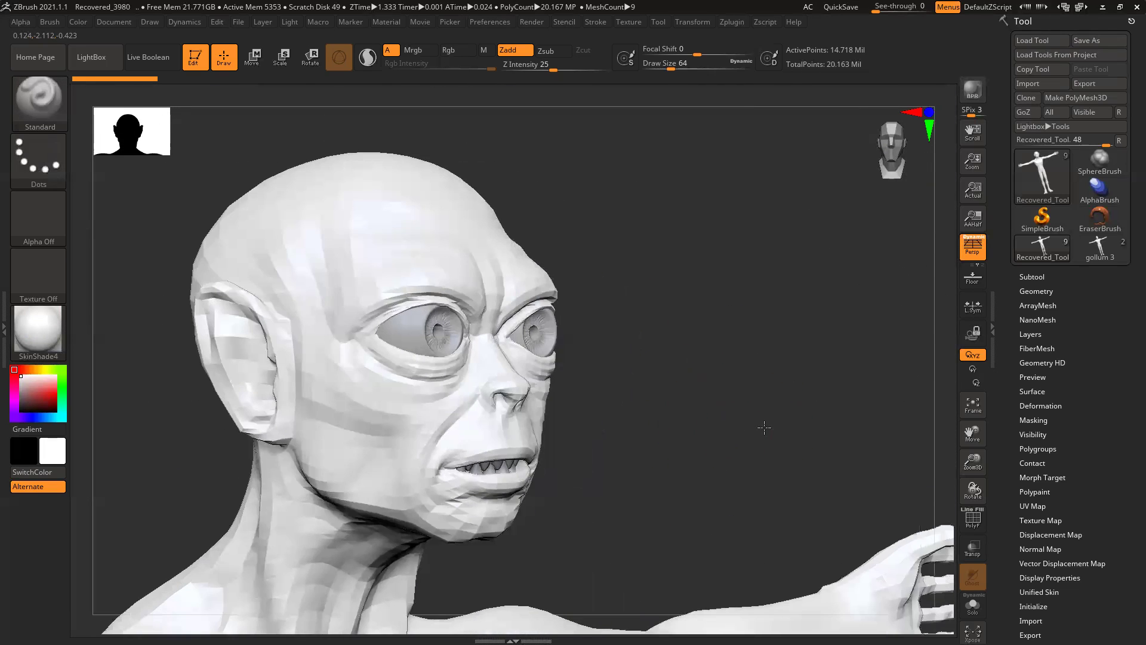
pyautogui.keyDown('ctrl'); pyautogui.moveTo(422, 378); pyautogui.dragTo(489, 305, button='right'); pyautogui.keyUp('ctrl')
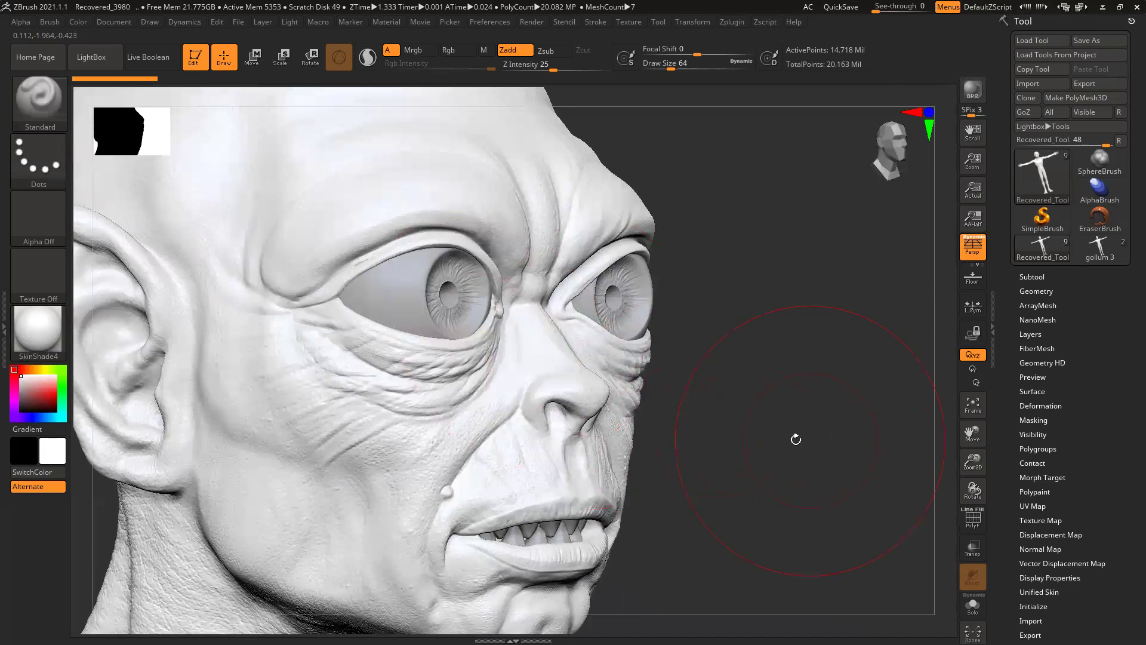
# Step: Set the material to BasicMaterial2 and view the full figure from the front
pyautogui.keyDown('ctrl'); pyautogui.moveTo(806, 447); pyautogui.dragTo(686, 486, button='right'); pyautogui.keyUp('ctrl')
pyautogui.keyDown('alt'); pyautogui.moveTo(639, 428); pyautogui.dragTo(662, 353, button='right'); pyautogui.keyUp('alt')
pyautogui.click(20, 338)
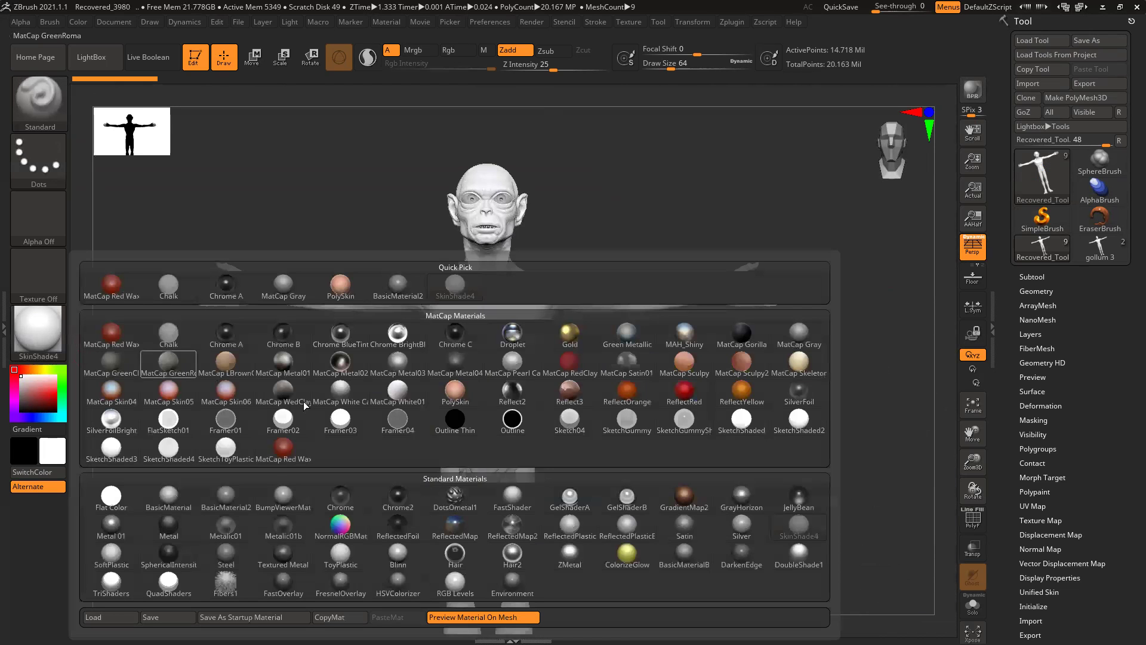
pyautogui.click(250, 483)
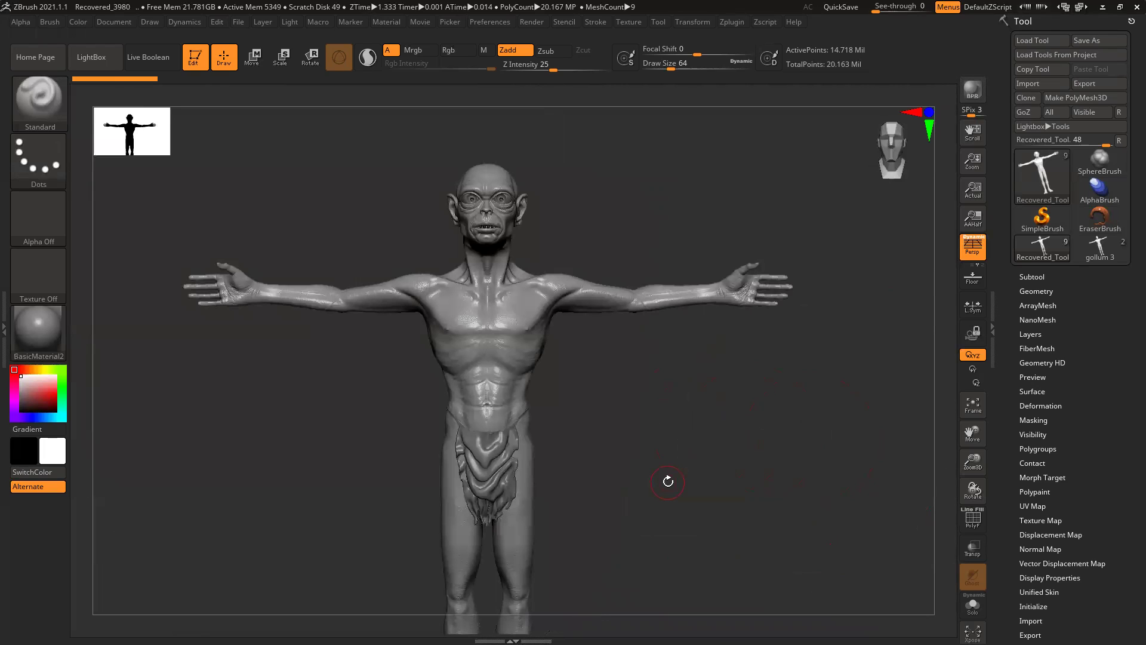